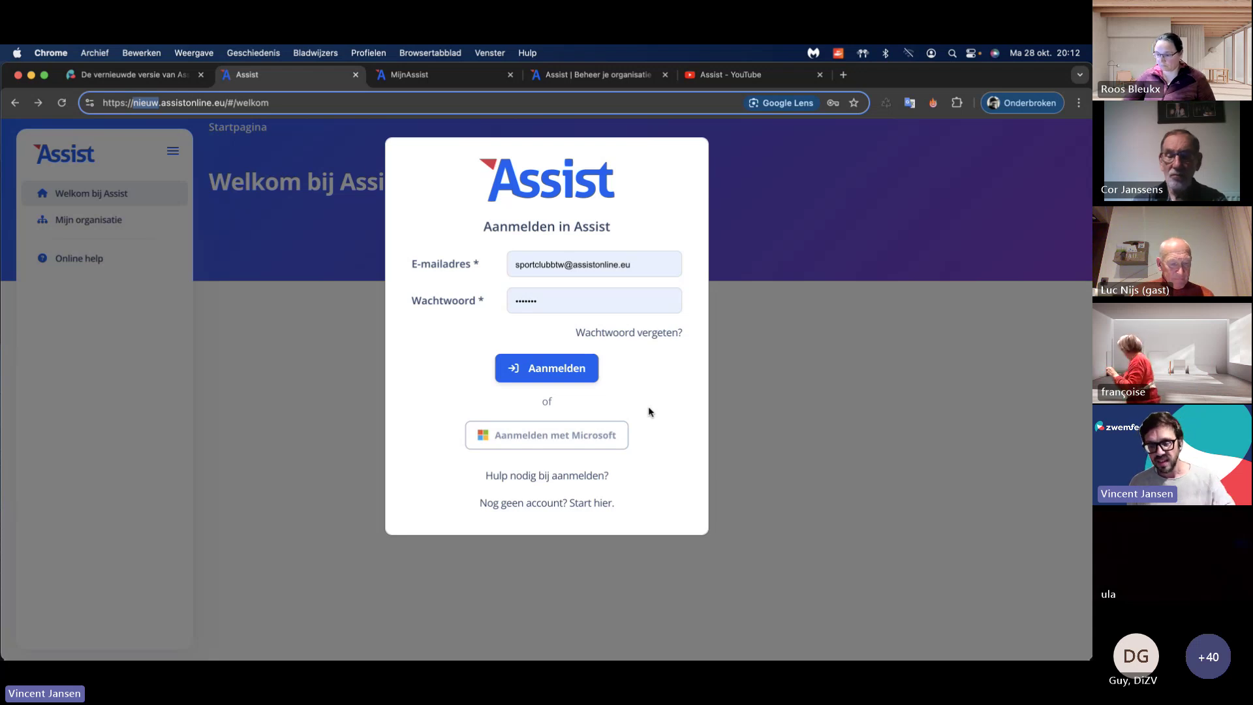
# Step: Sign in to the old Assist and open Opties > Mijn gebruikersaccount
pyautogui.moveTo(885, 77); pyautogui.dragTo(885, 100)
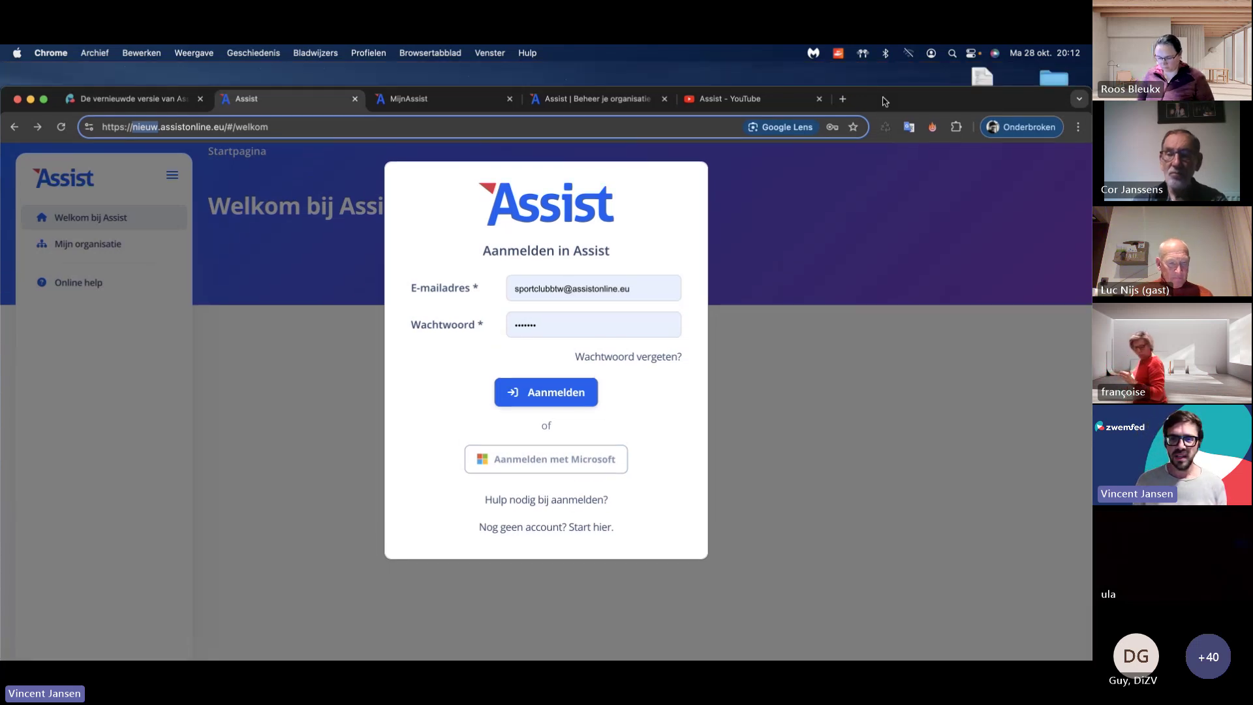
pyautogui.click(637, 103)
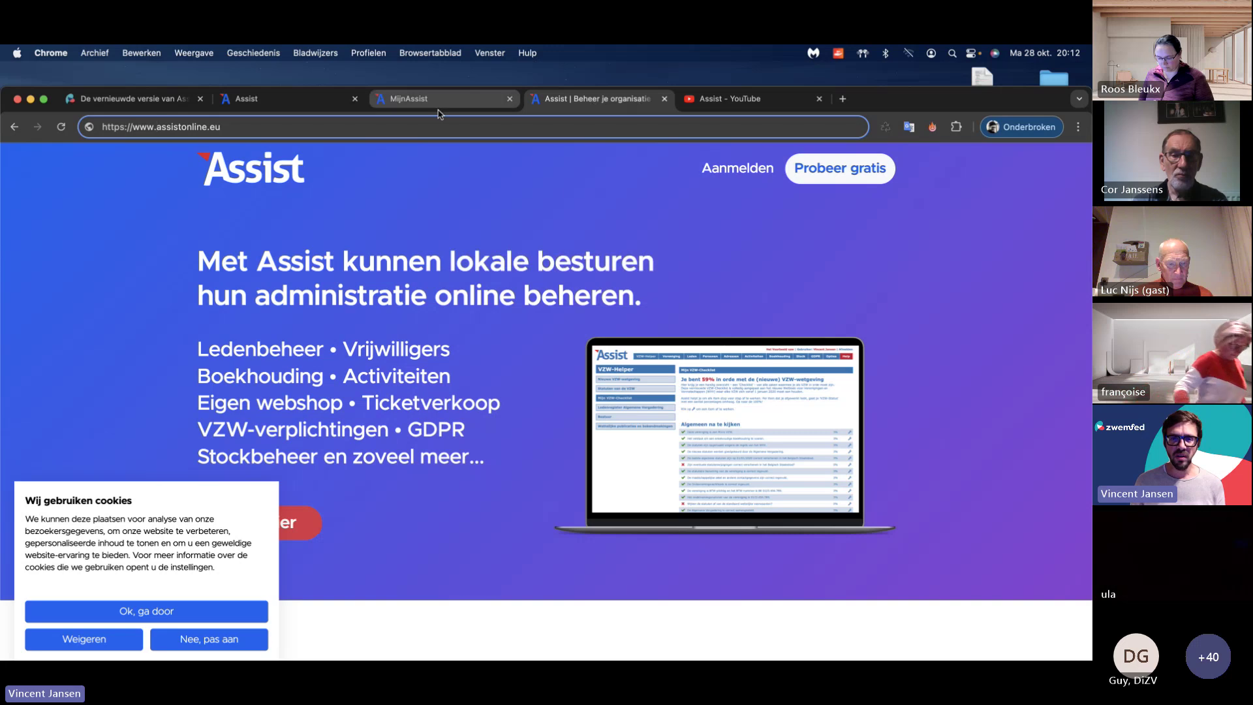
pyautogui.click(737, 168)
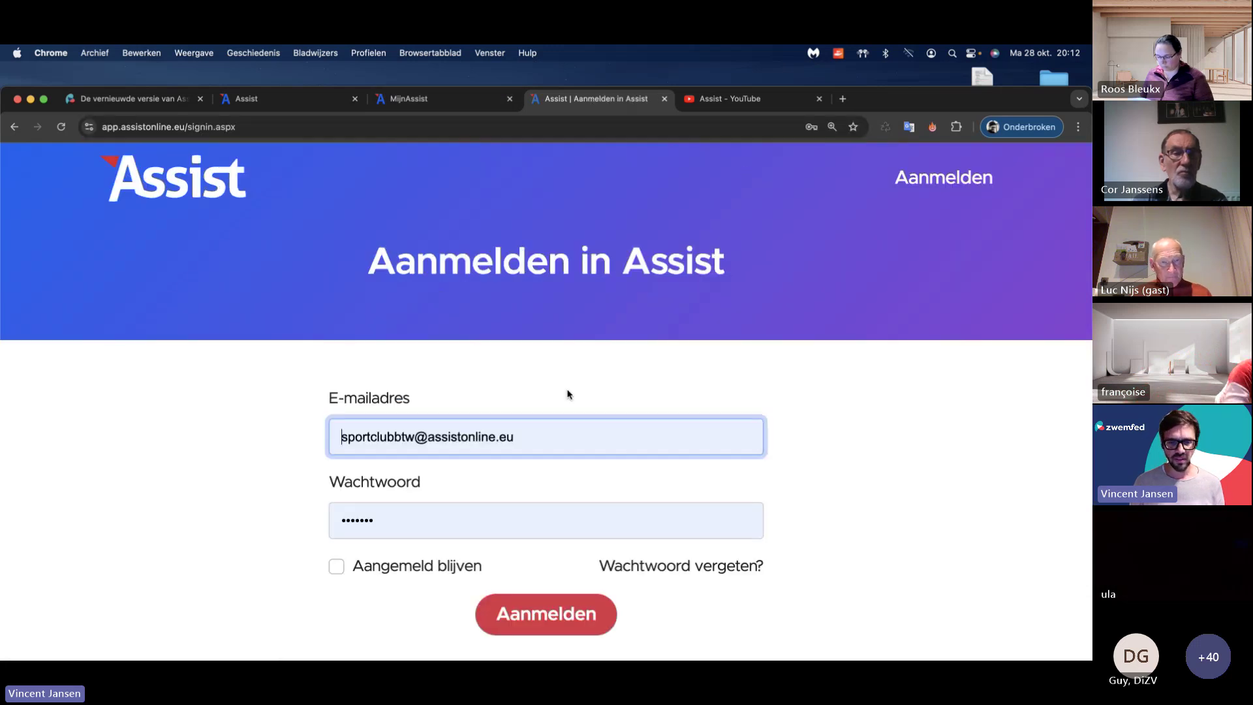
pyautogui.click(549, 634)
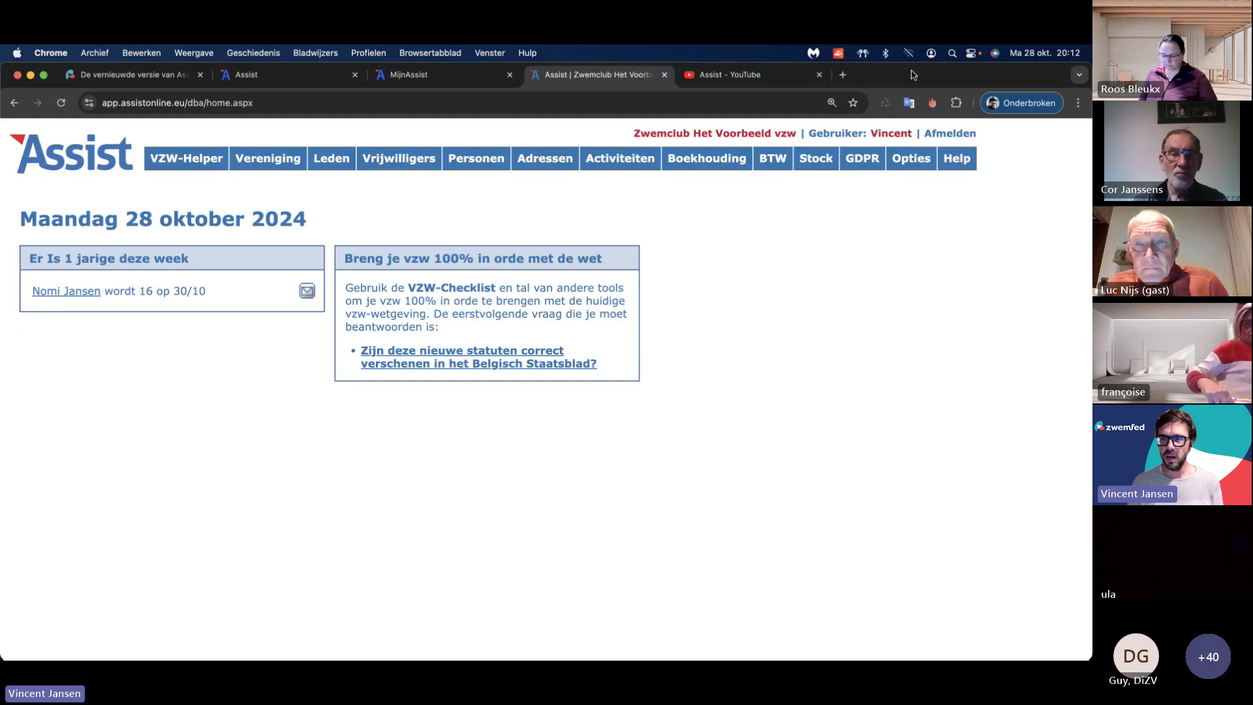
pyautogui.click(911, 156)
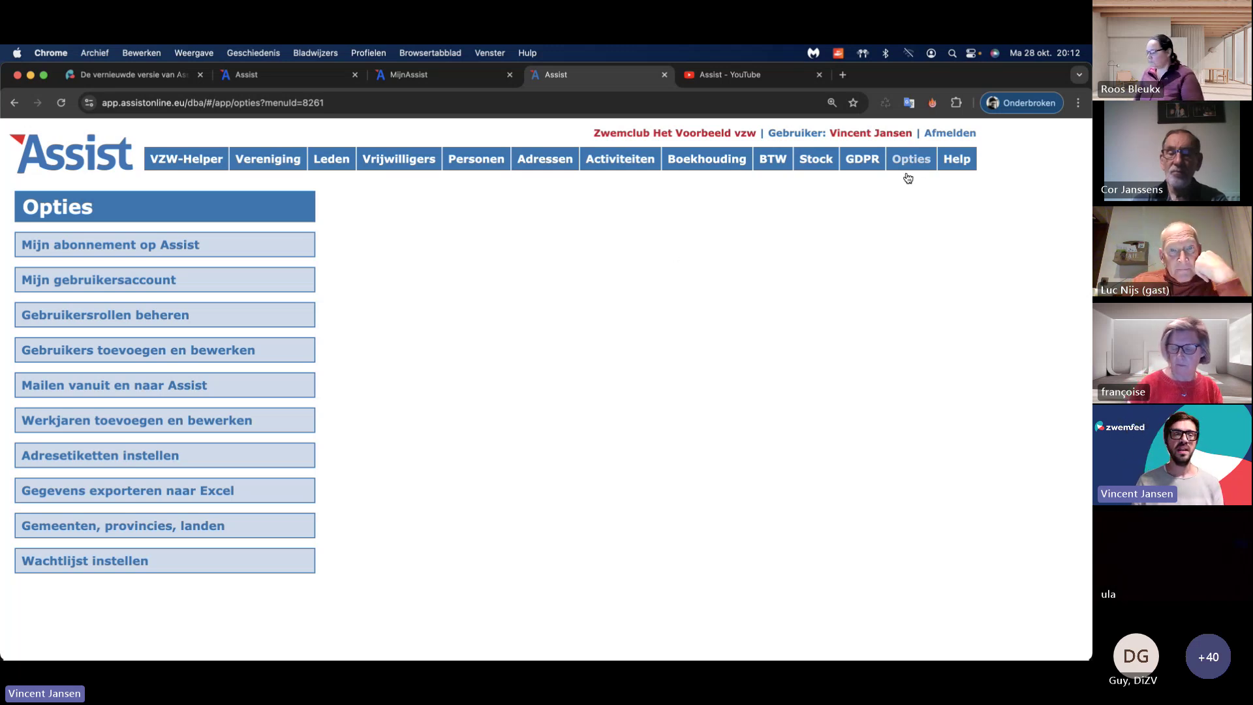
pyautogui.click(218, 281)
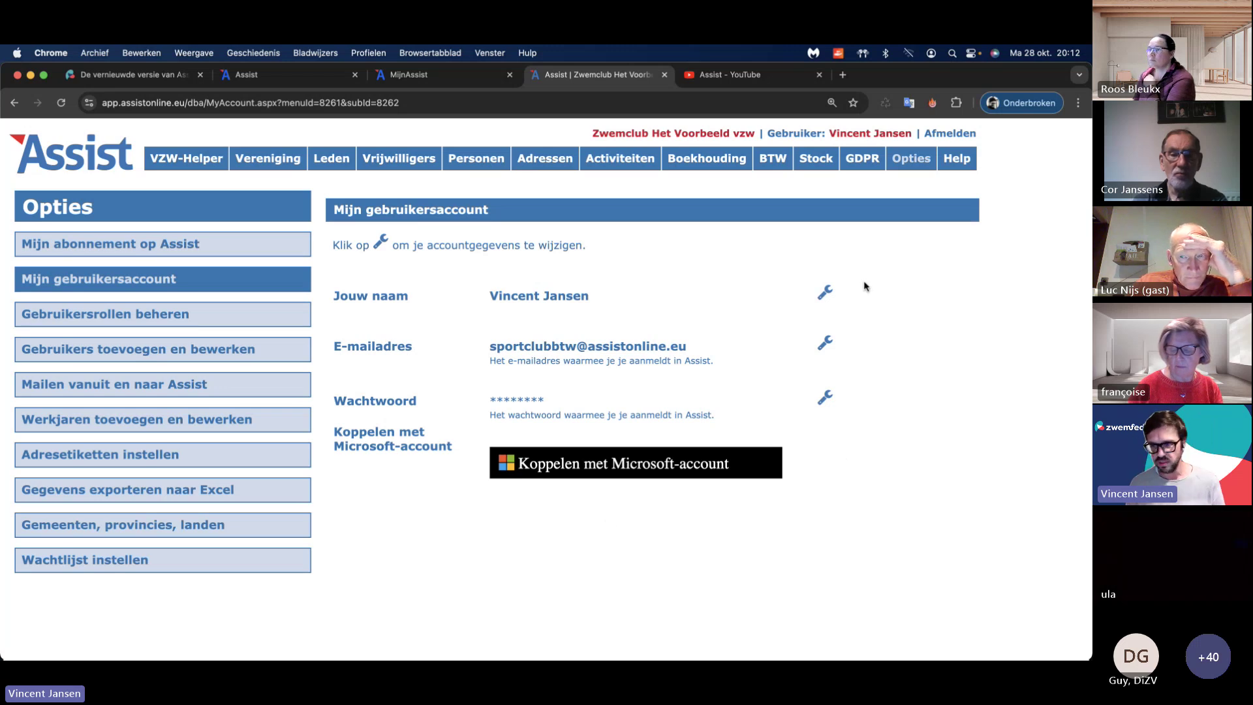
# Step: Sign out of the old Assist and return to the new Assist sign-in tab
pyautogui.click(950, 133)
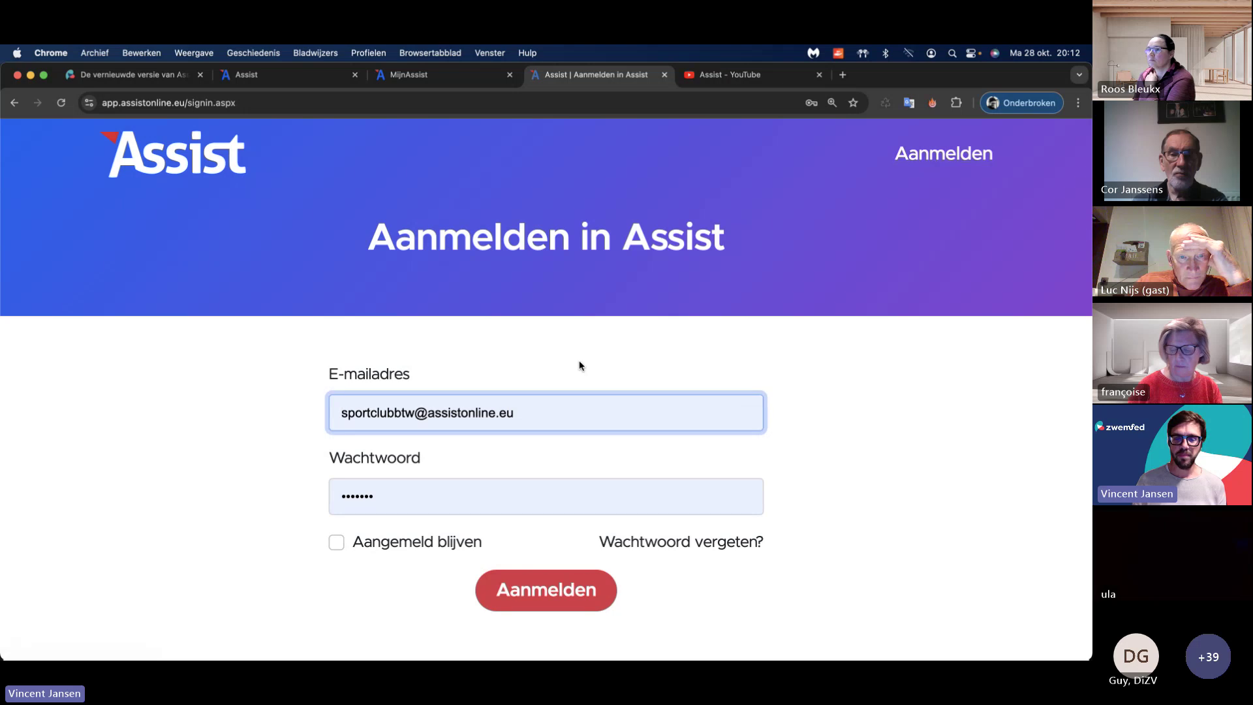
pyautogui.scroll(-5, 588, 378)
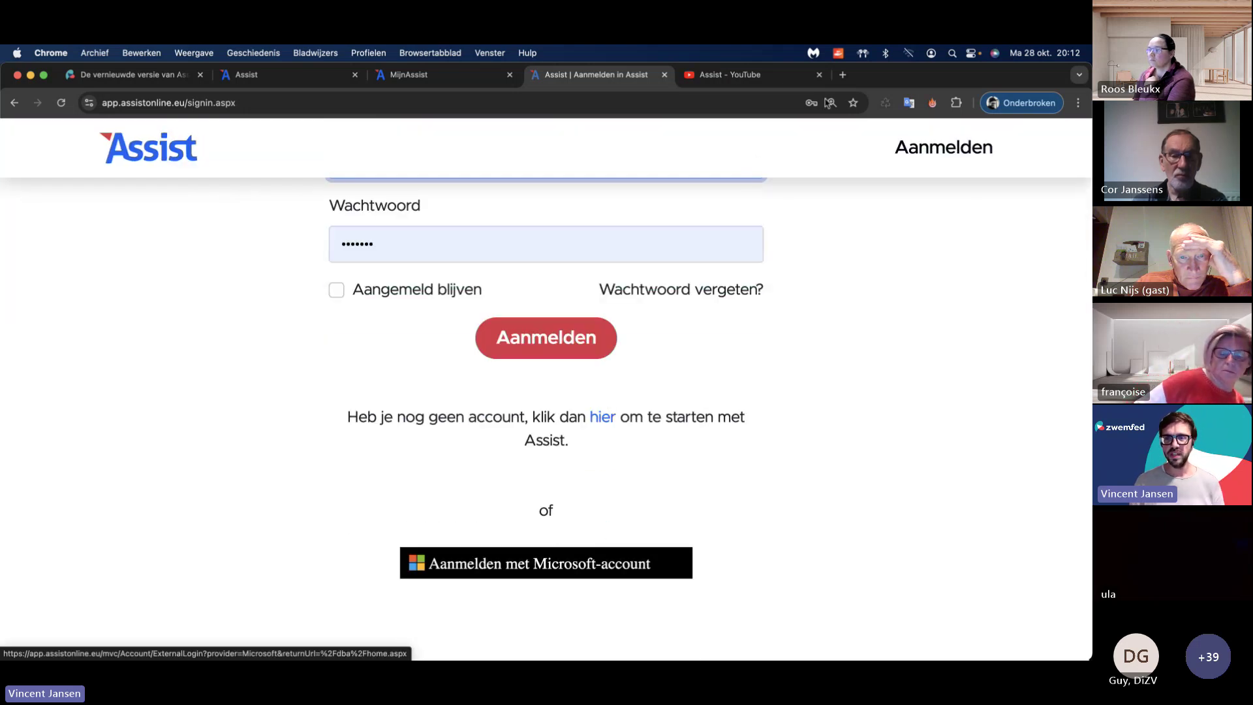
pyautogui.scroll(5, 626, 310)
pyautogui.click(290, 79)
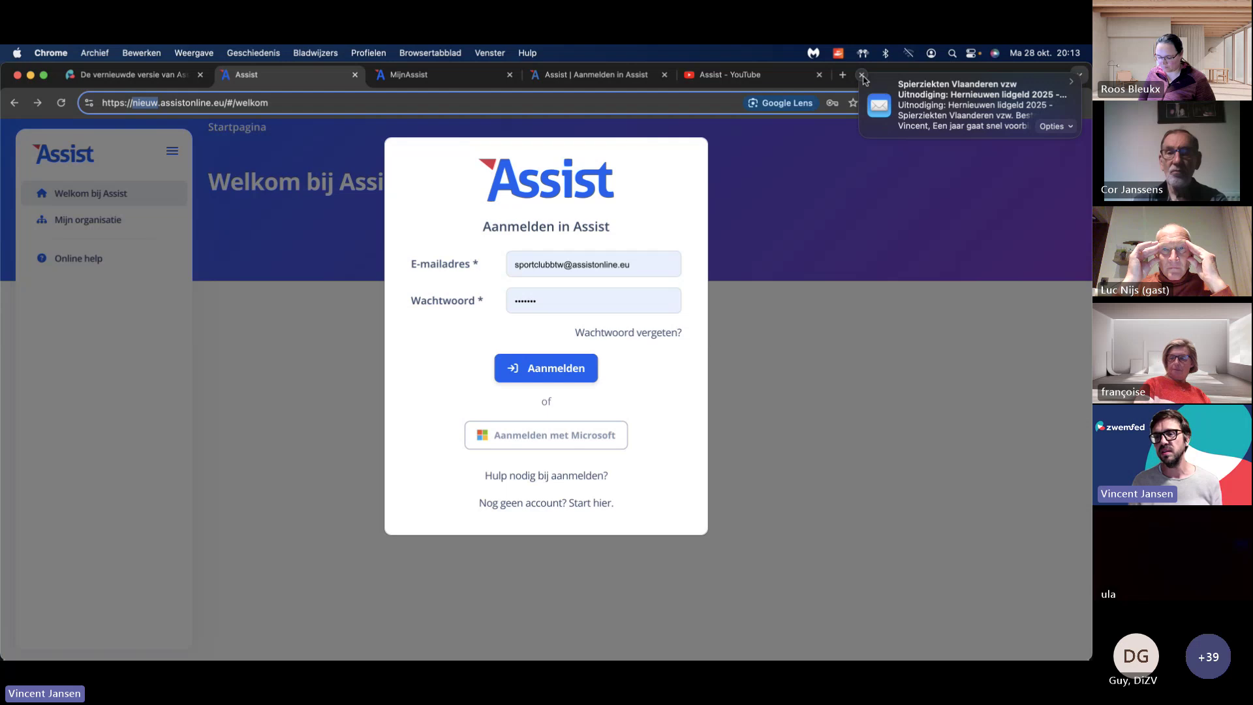
pyautogui.click(862, 76)
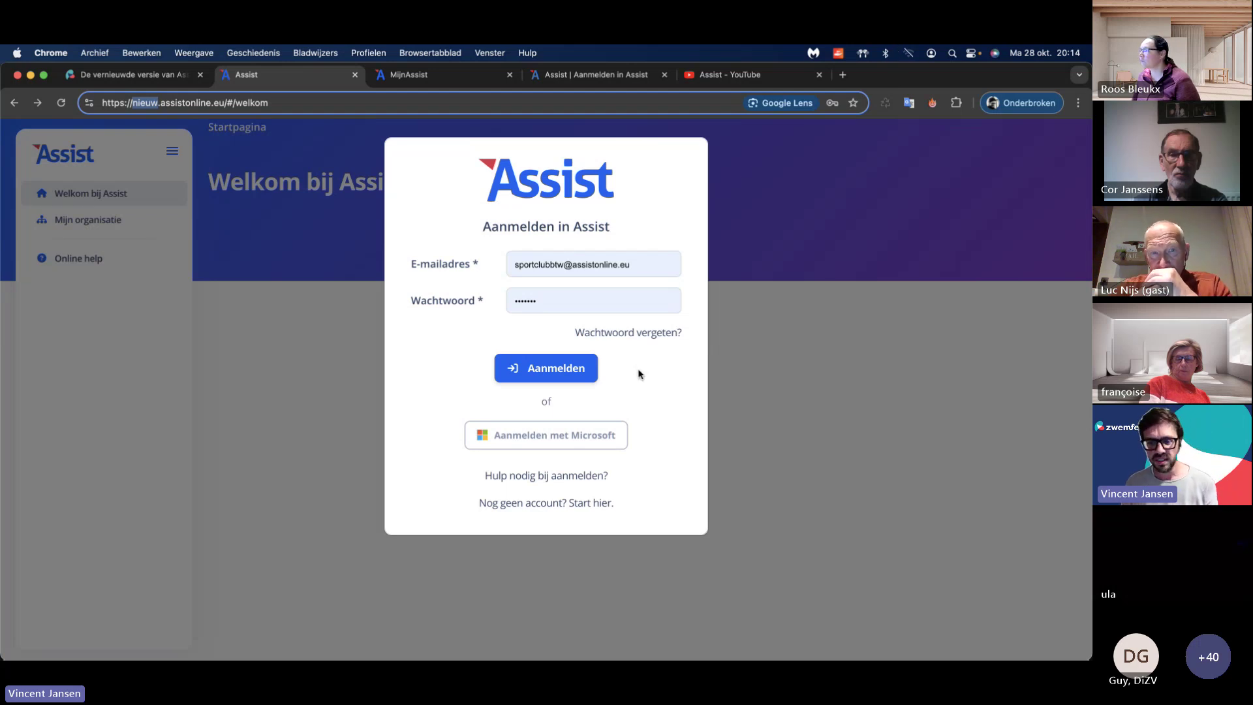
# Step: Sign in to the new Assist and make the browser window narrower
pyautogui.click(560, 371)
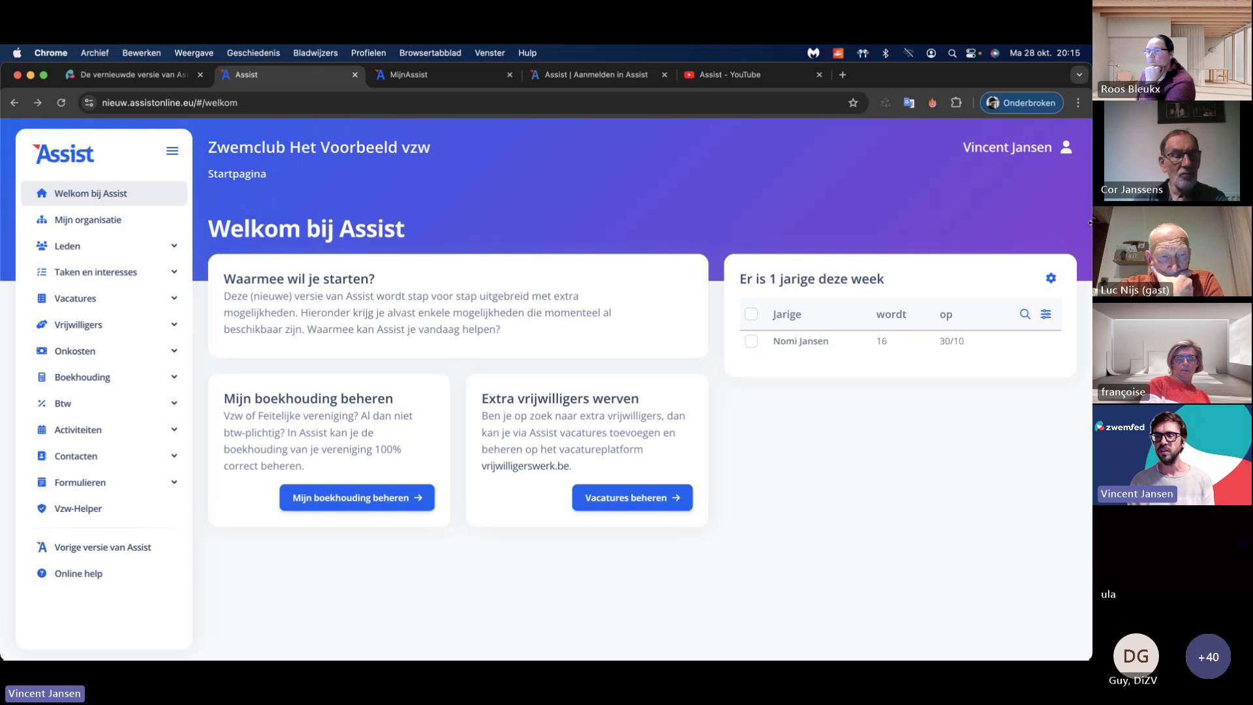
pyautogui.moveTo(950, 213); pyautogui.dragTo(1083, 195)
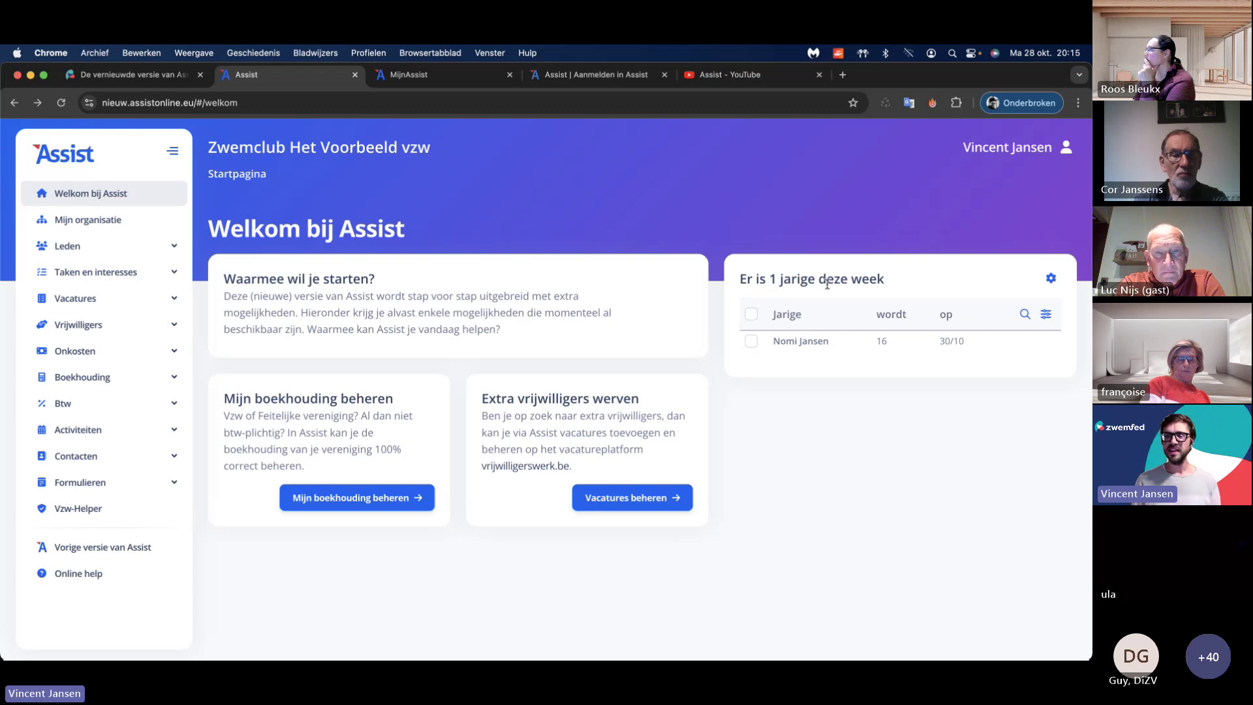
# Step: Check the birthday card's display settings and search row, then open its table settings
pyautogui.click(1051, 278)
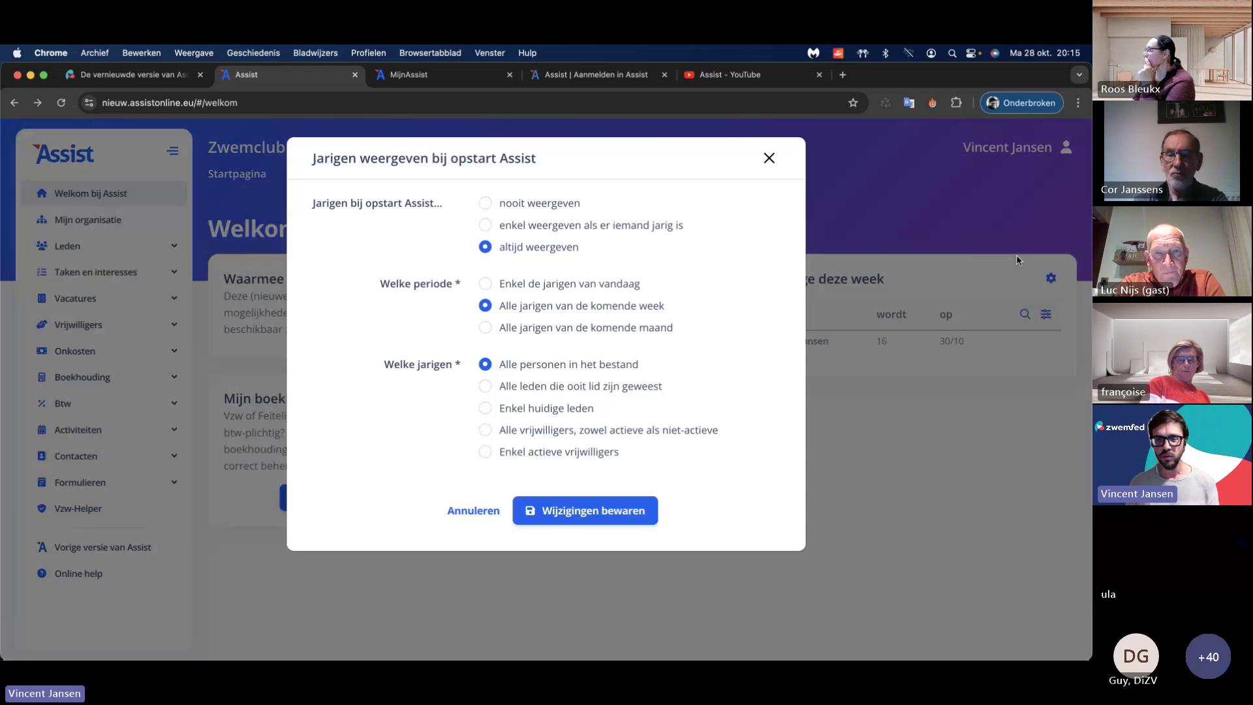
pyautogui.click(767, 159)
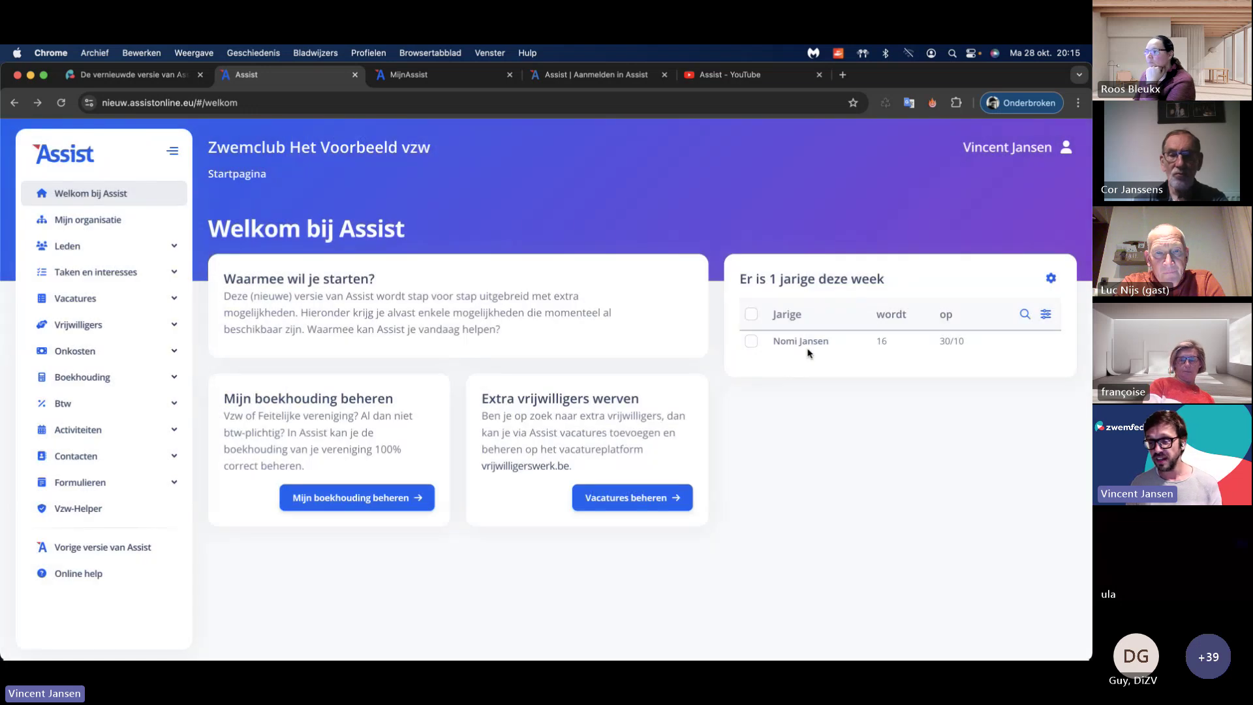
pyautogui.click(1024, 314)
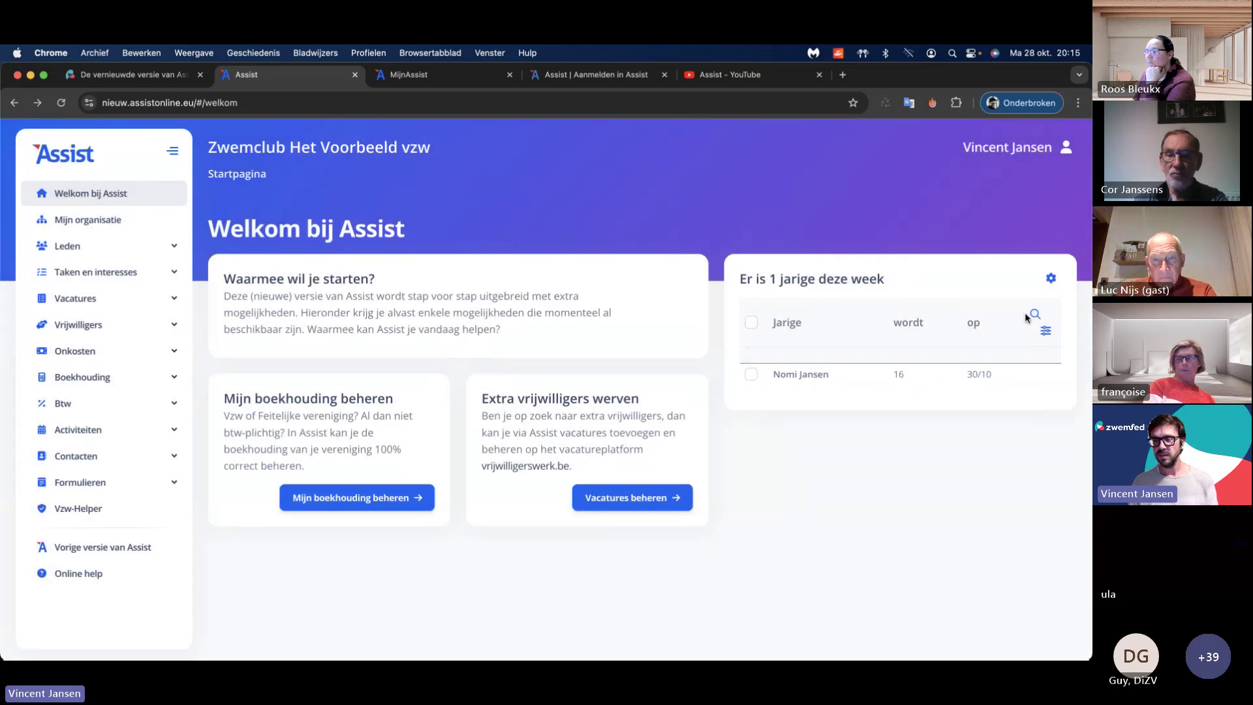
pyautogui.click(1036, 315)
pyautogui.click(1046, 314)
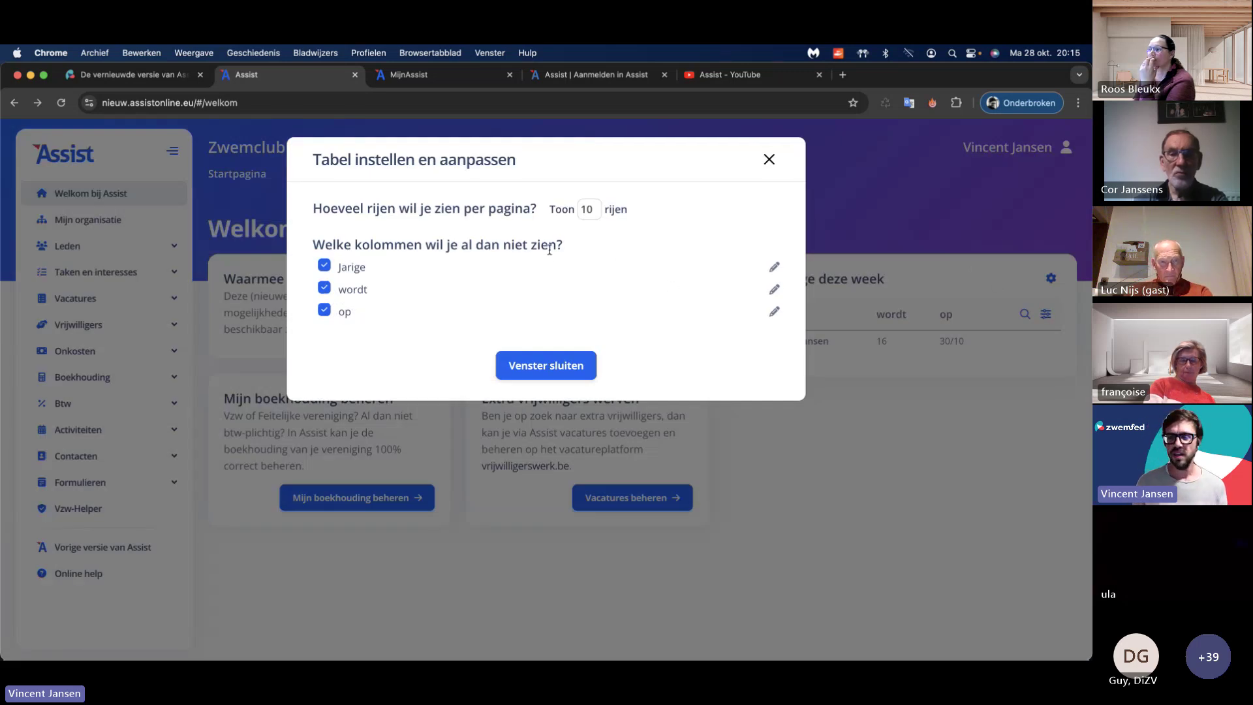
# Step: Toggle the wordt and op columns off and on, keep 10 rows per page, and close
pyautogui.click(324, 288)
pyautogui.click(324, 288)
pyautogui.click(325, 309)
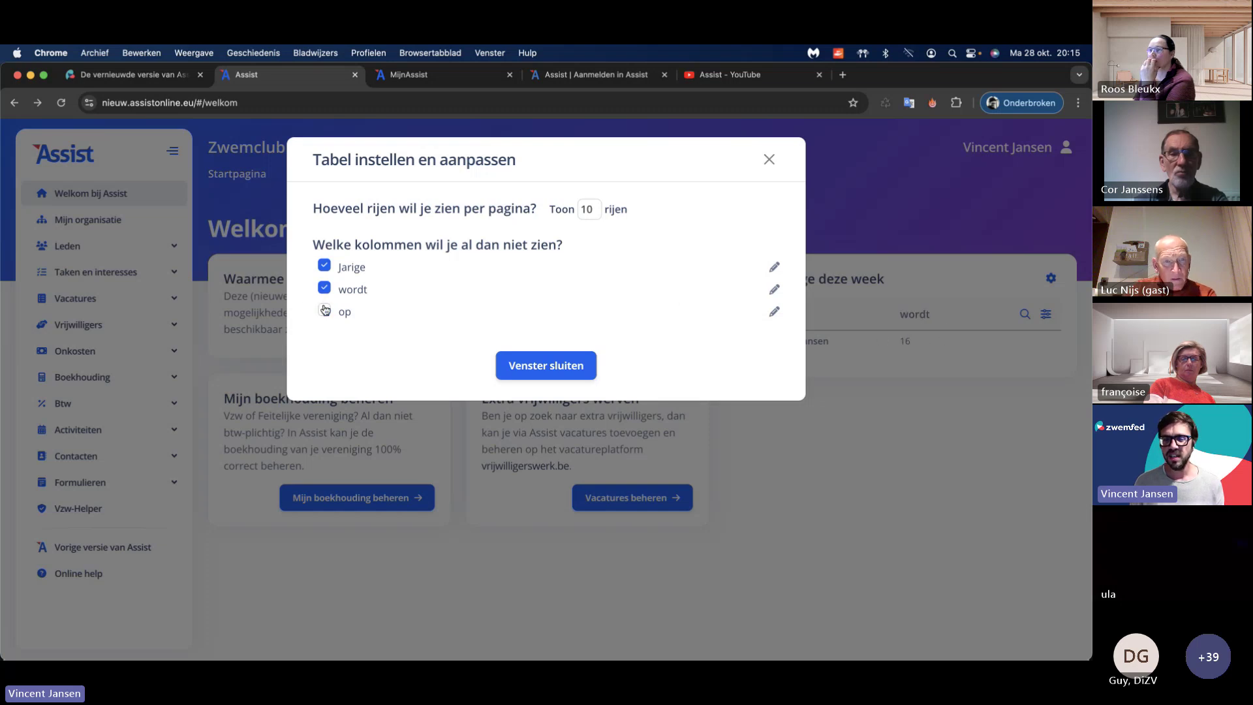
pyautogui.click(324, 308)
pyautogui.click(589, 210)
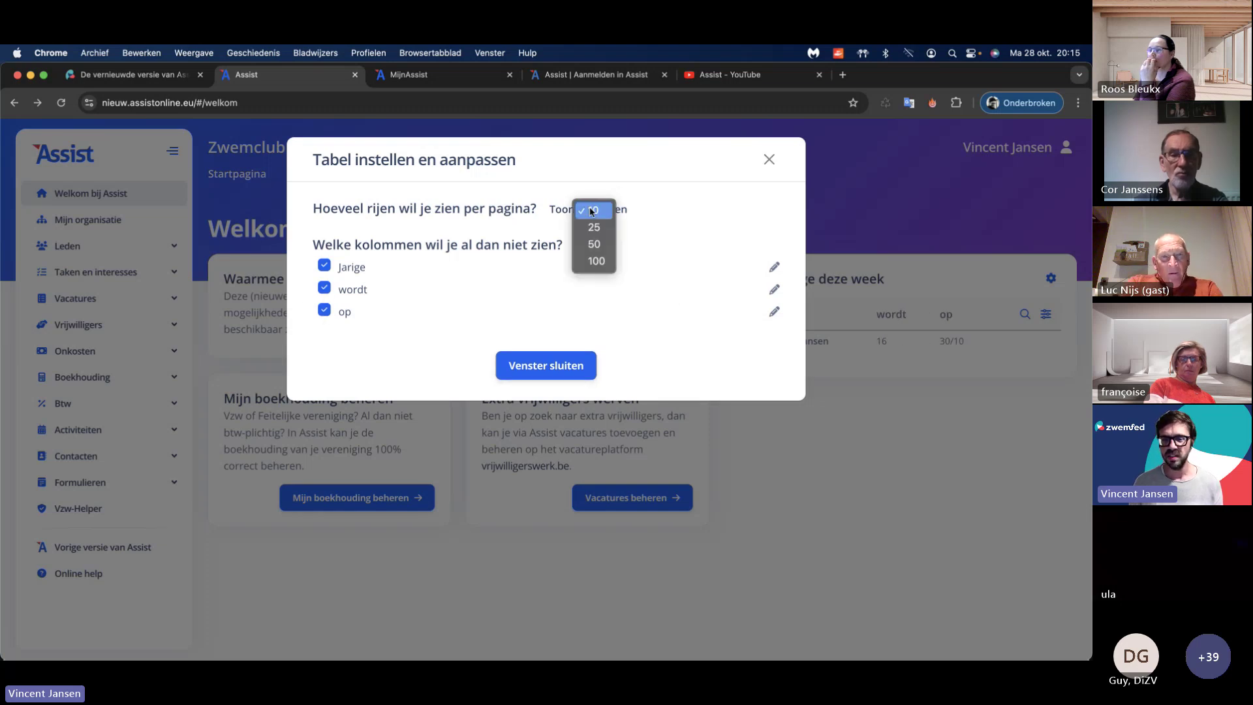
pyautogui.click(591, 211)
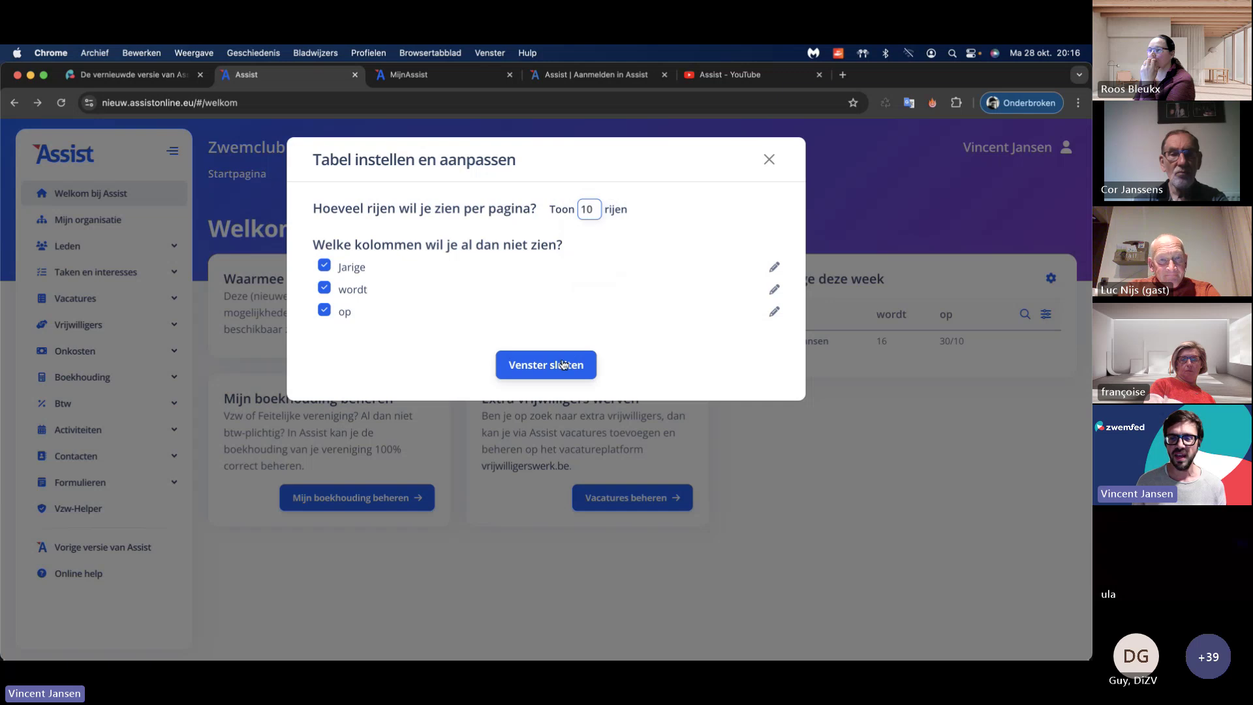
pyautogui.click(562, 363)
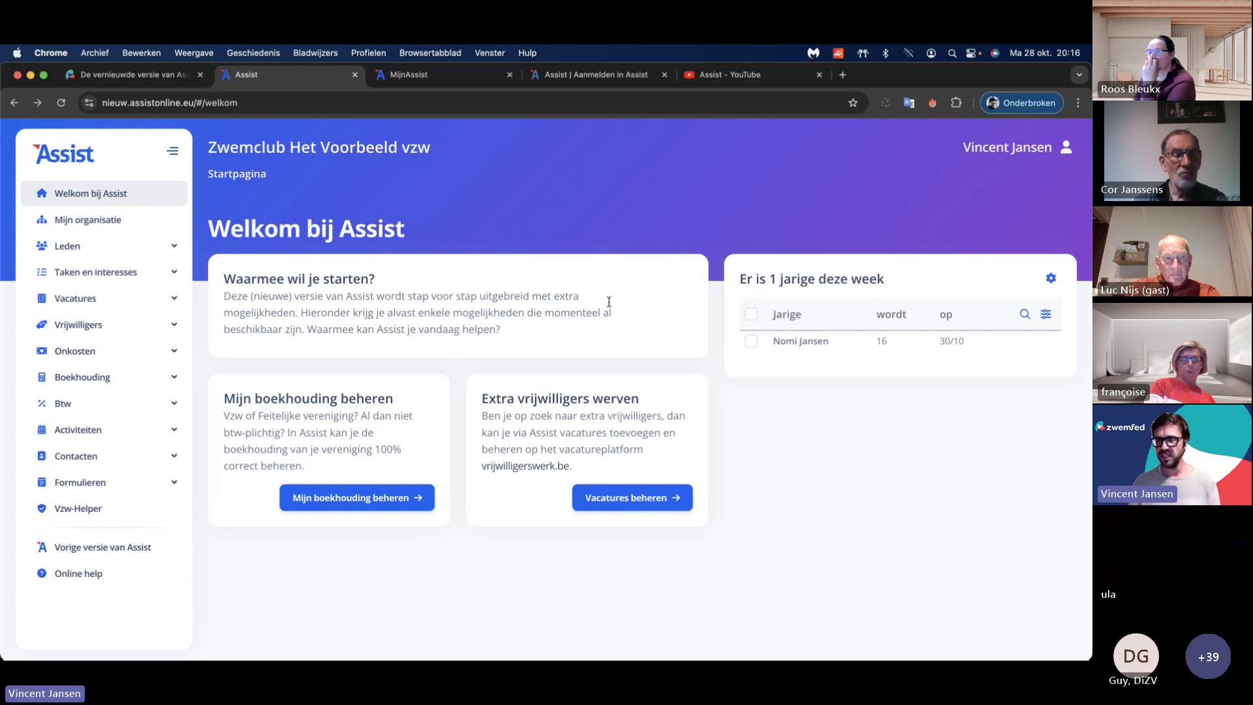
pyautogui.click(1045, 315)
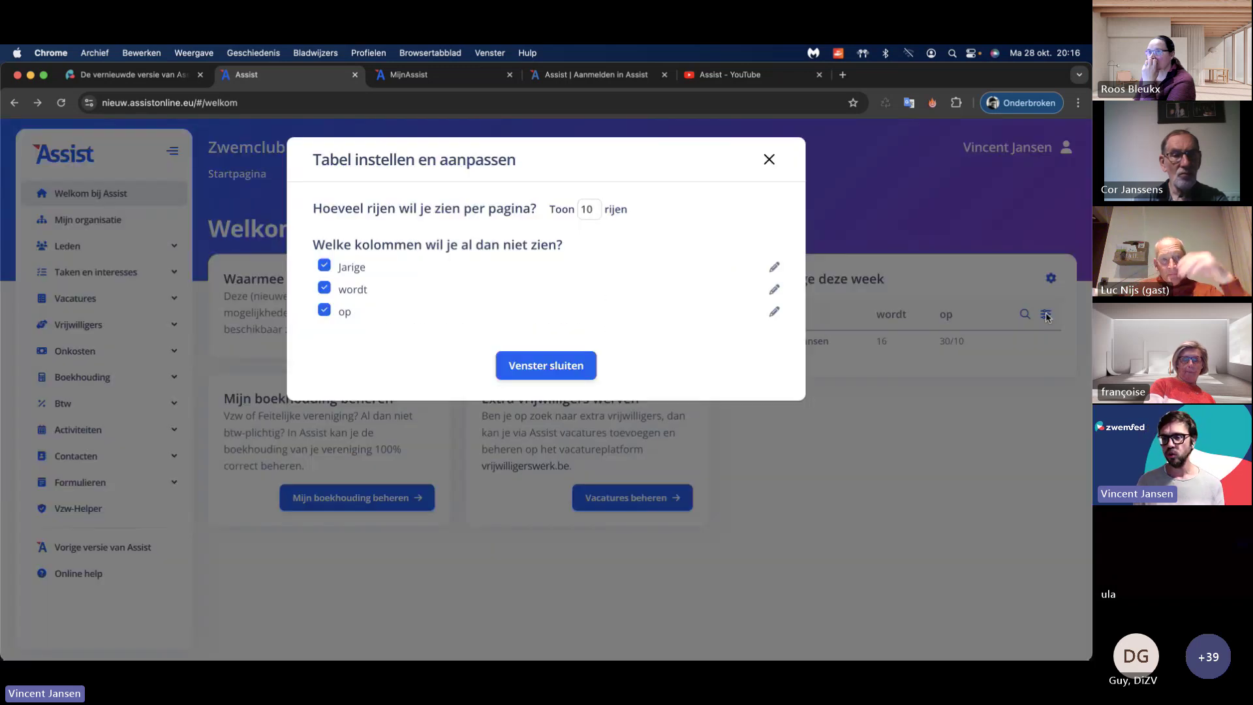
pyautogui.click(769, 161)
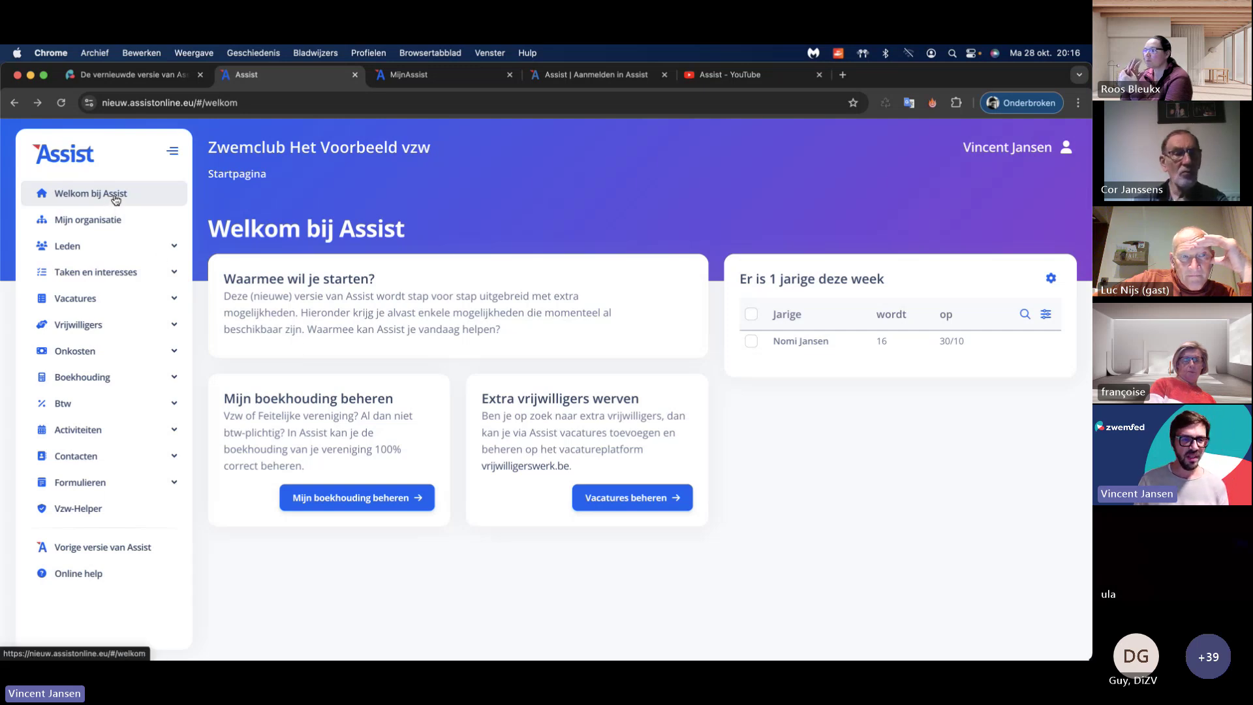
# Step: Review the Mijn organisatie details for Zwemclub Het Voorbeeld vzw, then expand Leden
pyautogui.click(98, 220)
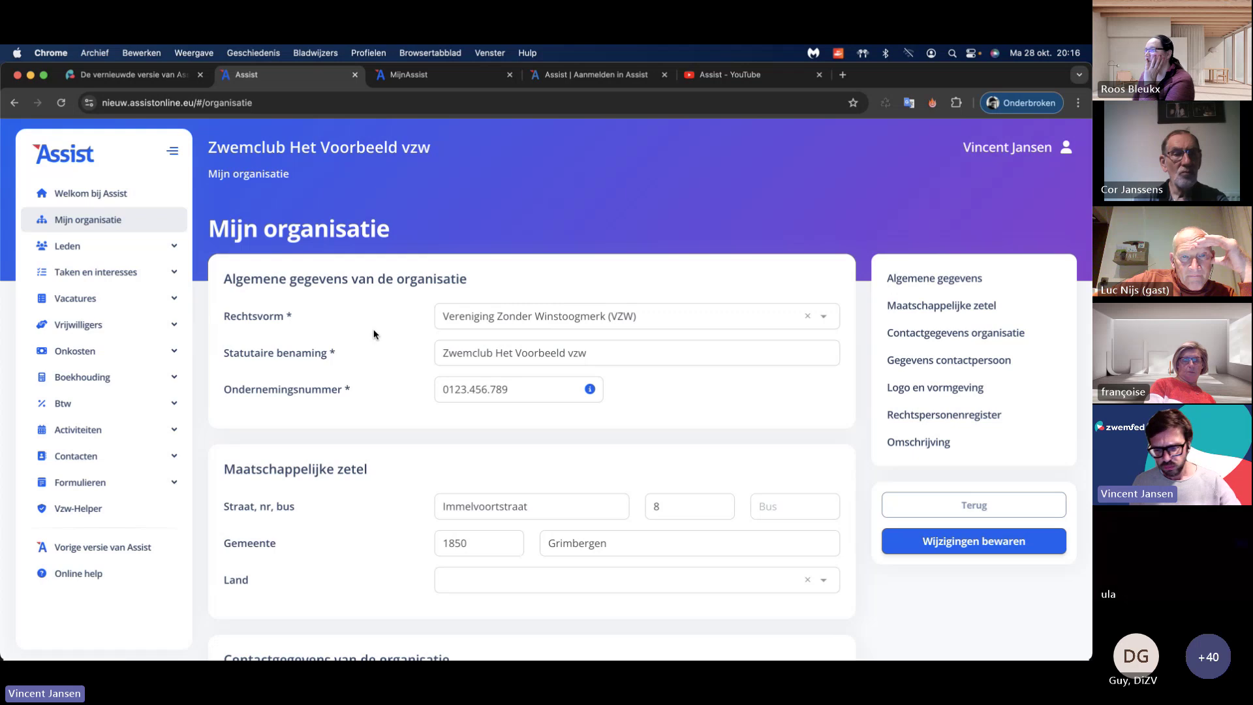
pyautogui.scroll(-8, 374, 335)
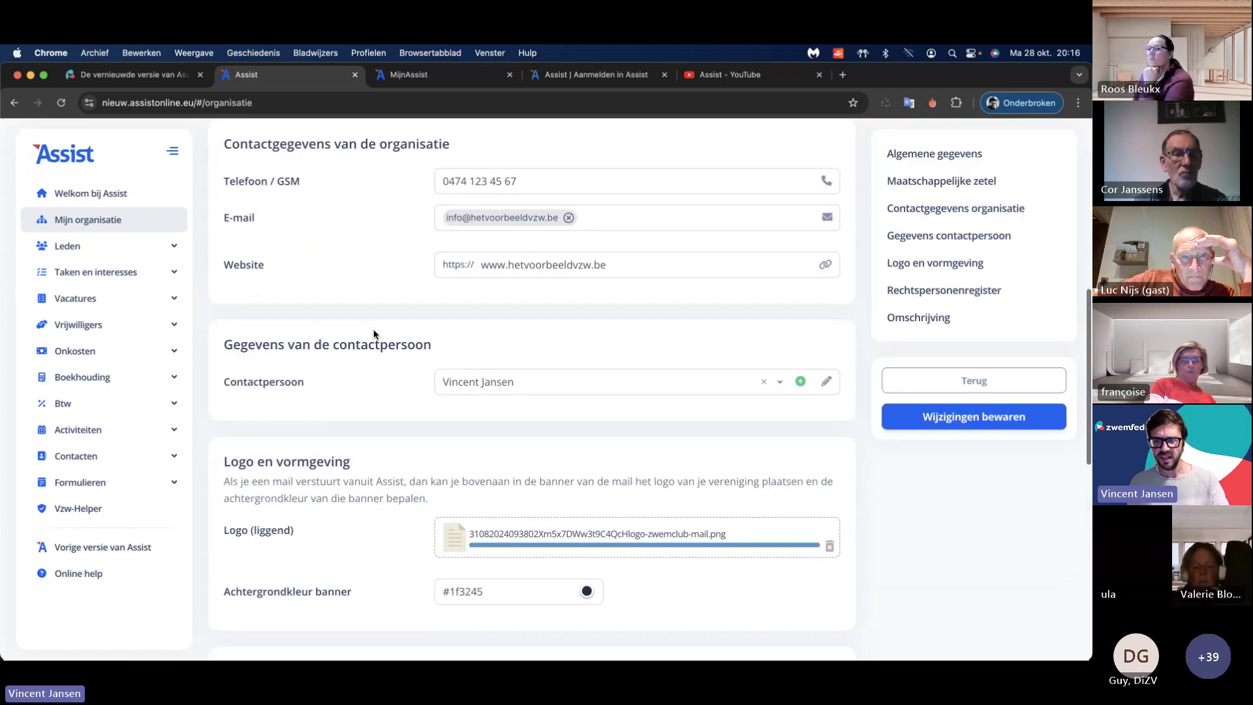
pyautogui.scroll(-10, 374, 334)
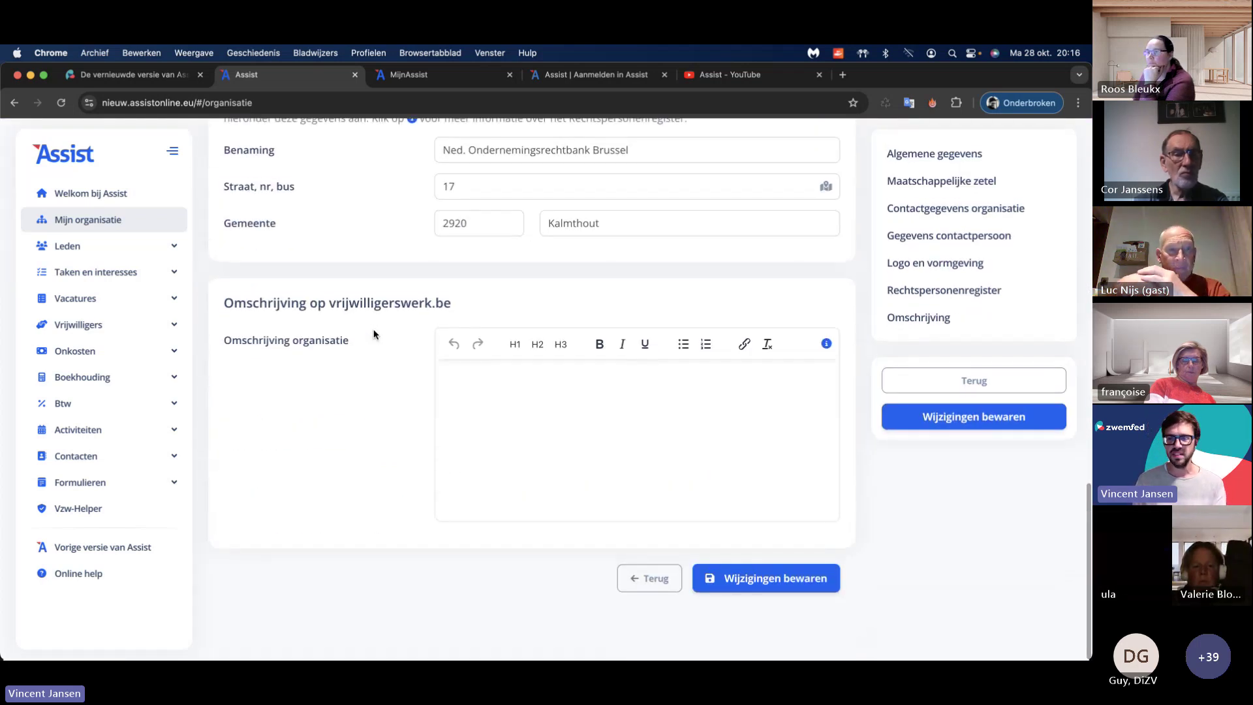
pyautogui.scroll(15, 377, 333)
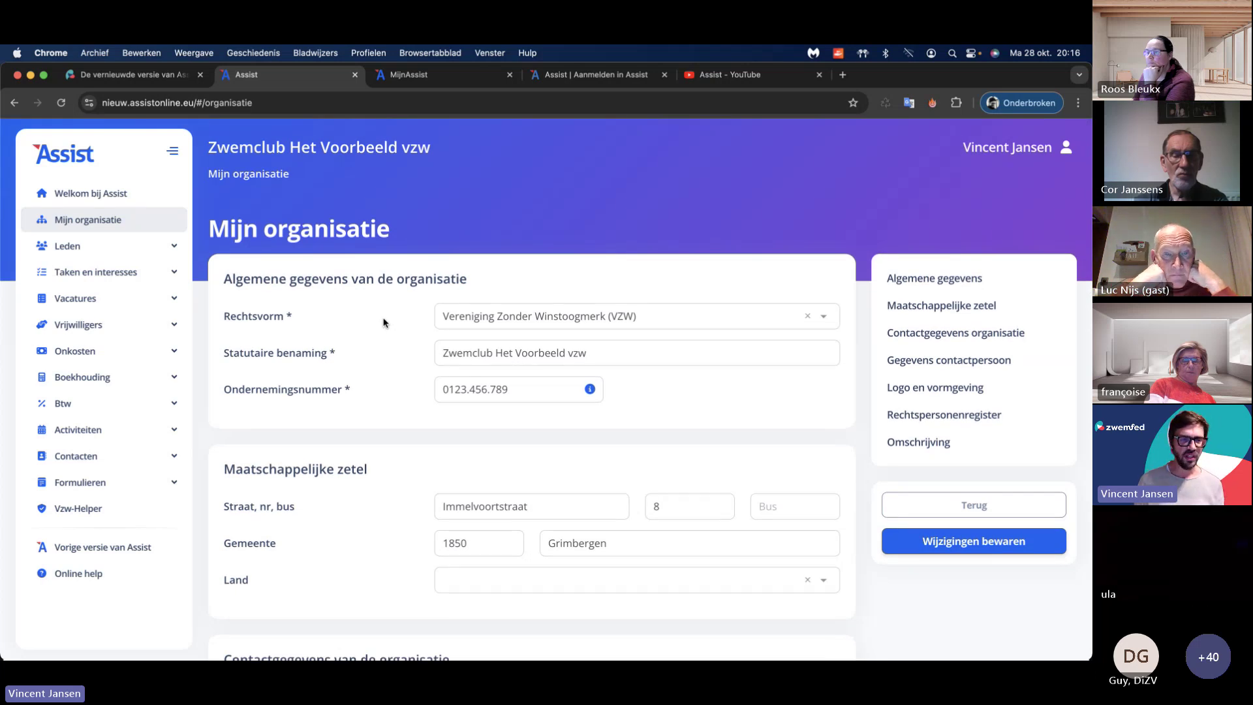
pyautogui.click(76, 250)
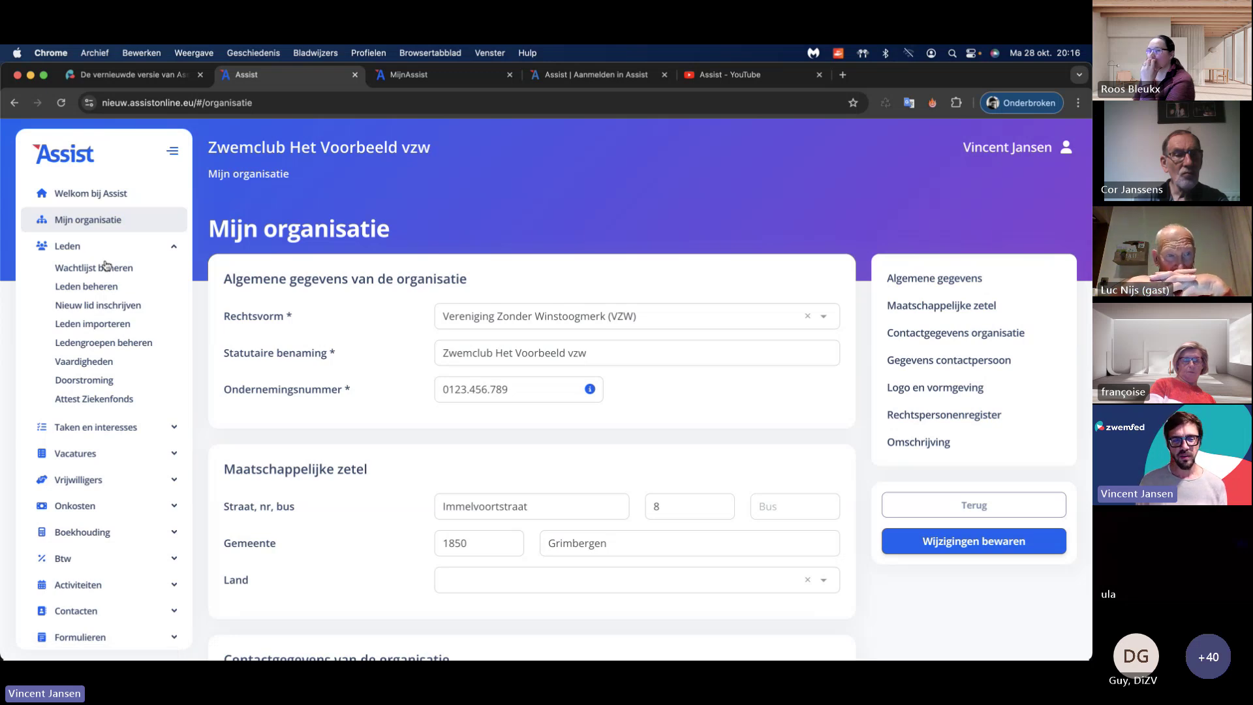
# Step: Open Wachtlijst beheren under Leden, which shows no registration form exists yet
pyautogui.click(110, 269)
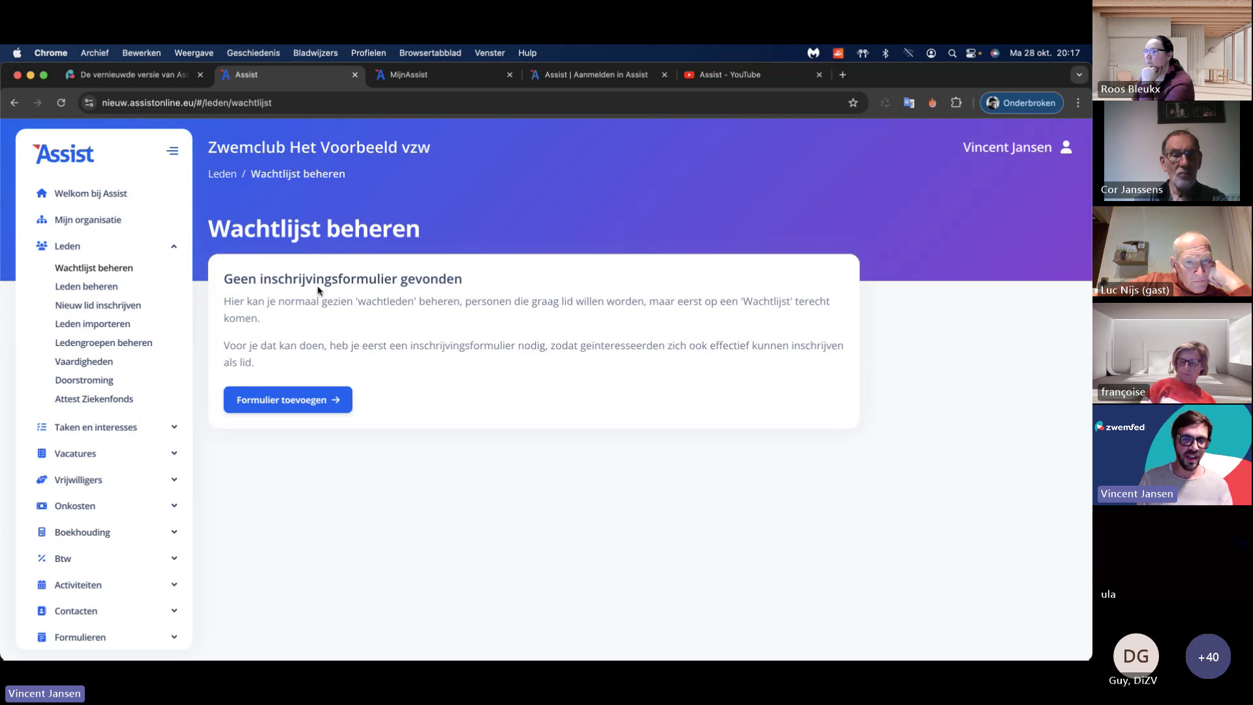
# Step: Start a new registration form from Formulieren > Inschrijvingsformulieren
pyautogui.click(295, 399)
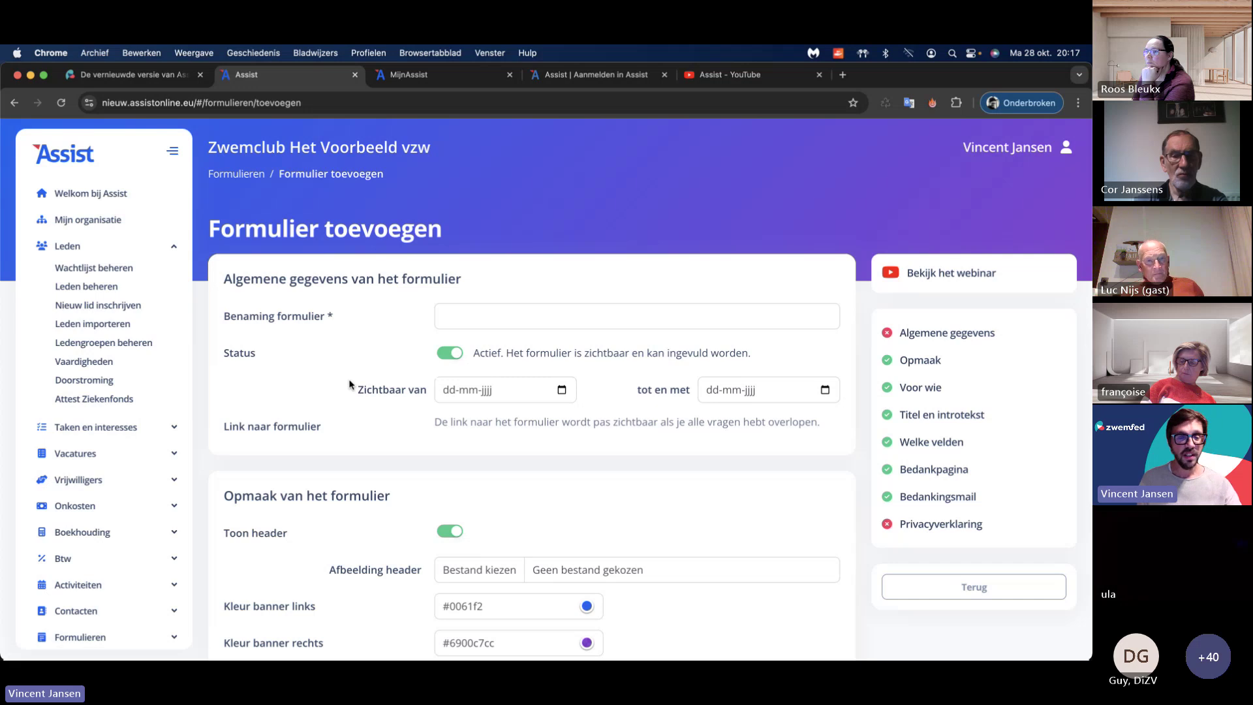
pyautogui.scroll(-3, 104, 392)
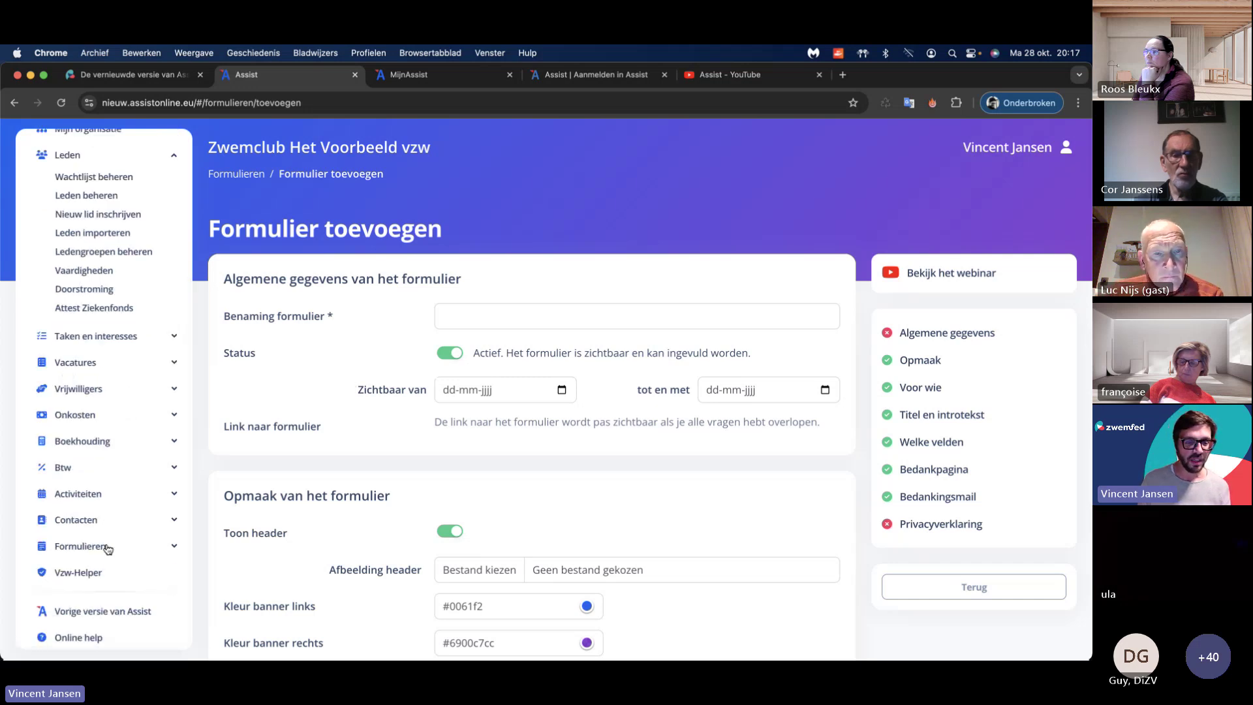
pyautogui.click(110, 546)
pyautogui.click(123, 568)
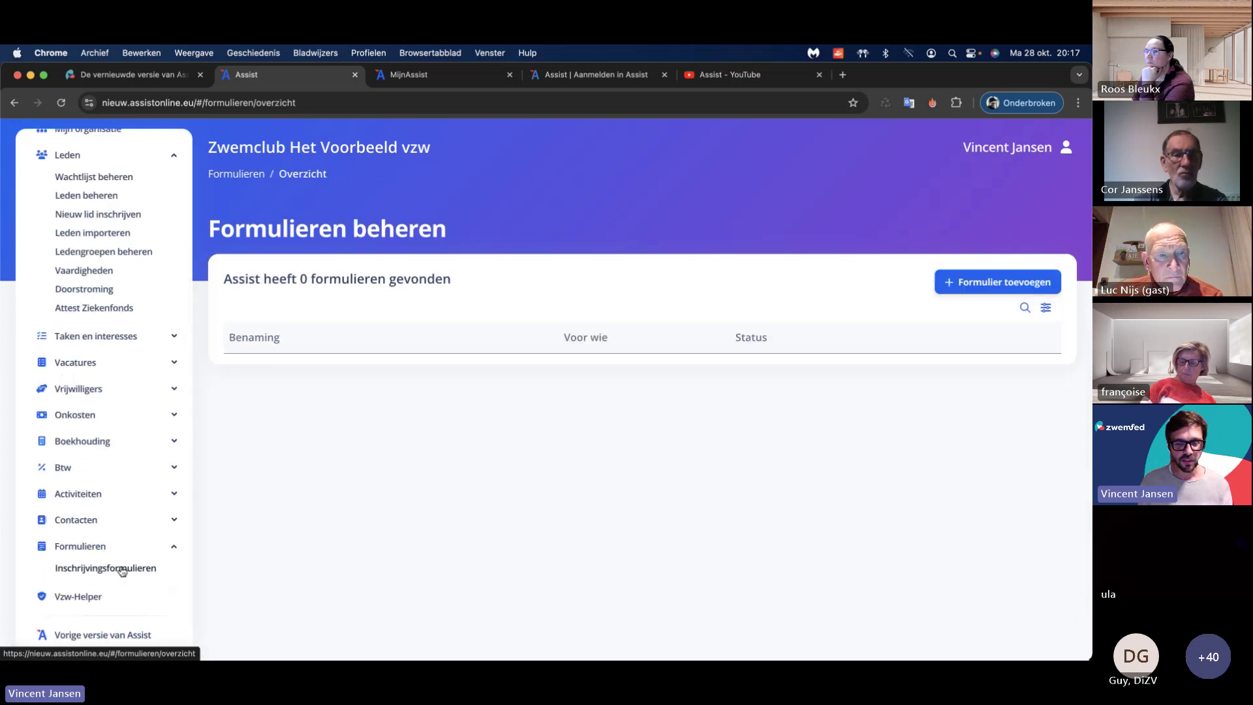
pyautogui.click(973, 282)
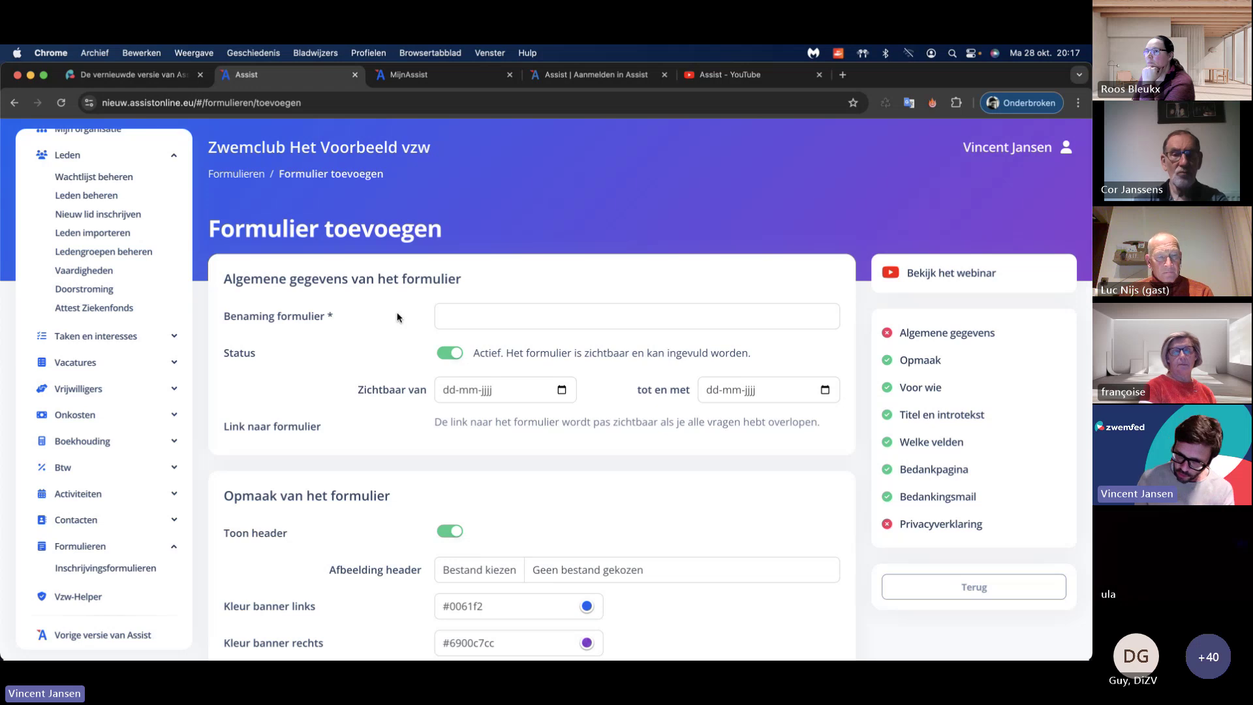
# Step: Jump through the form's layout, intro, thank-you and general sections, then view the webinar videos
pyautogui.scroll(-15, 400, 325)
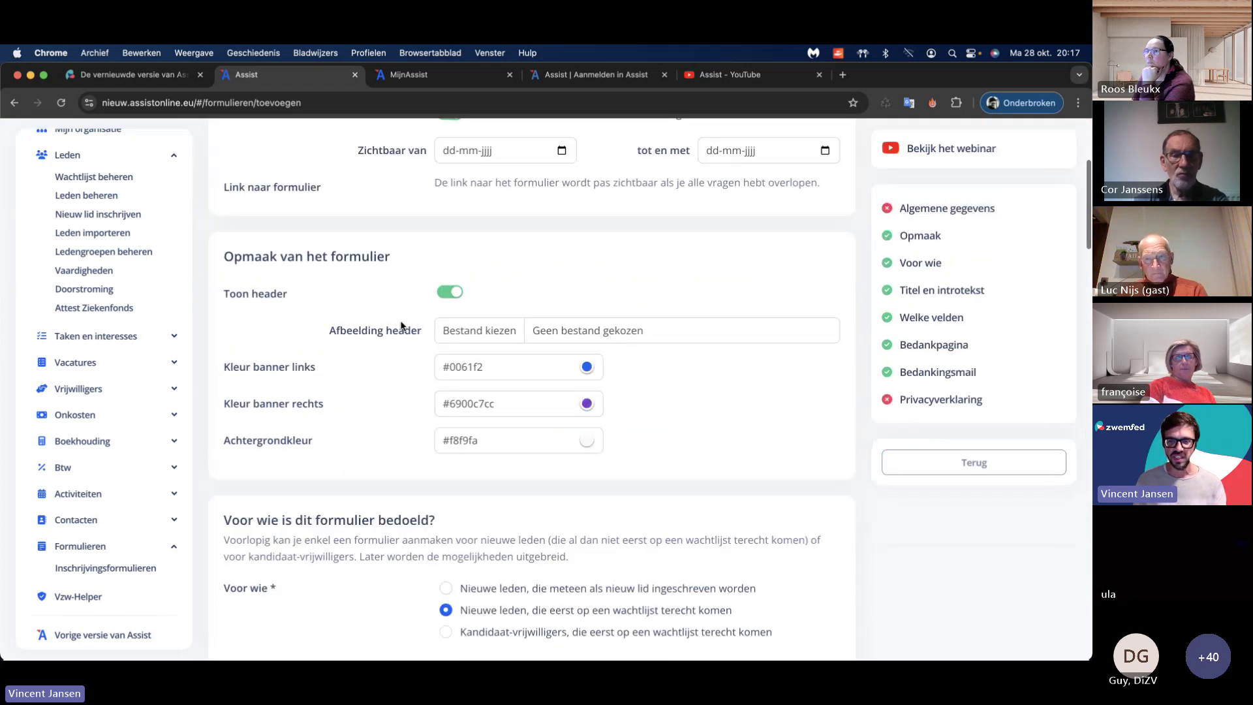
pyautogui.scroll(-2, 400, 321)
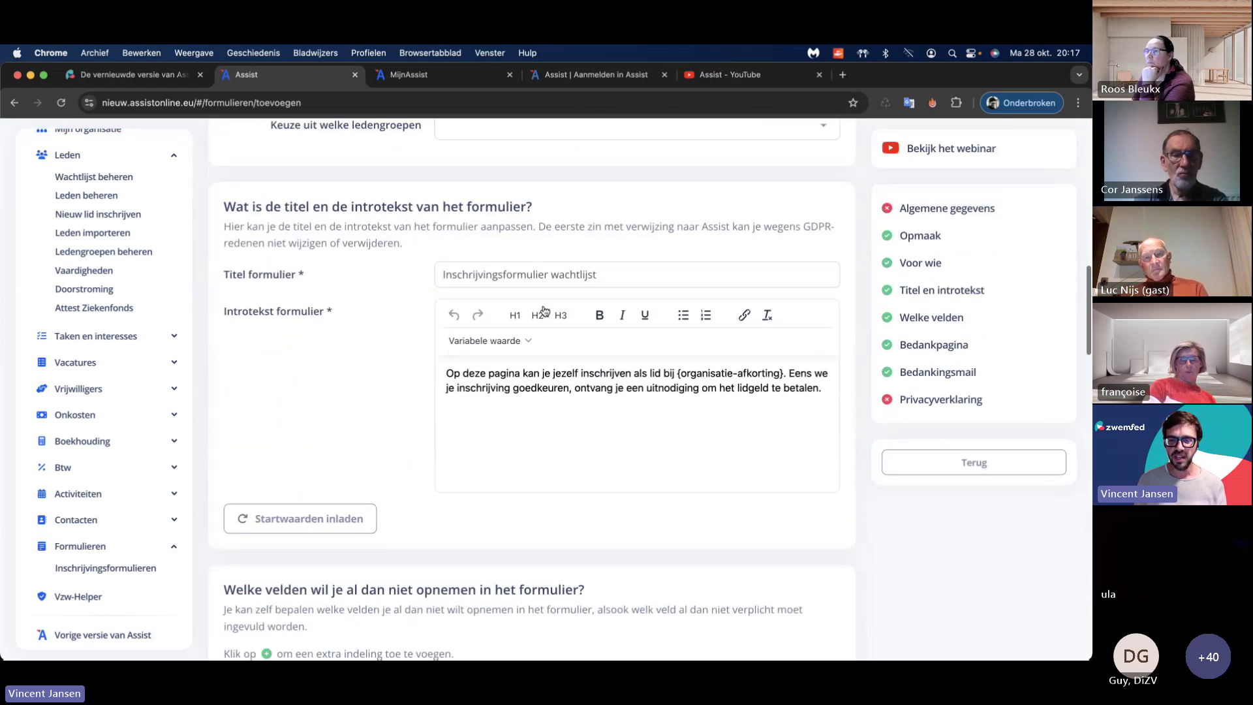
pyautogui.click(934, 238)
pyautogui.click(937, 288)
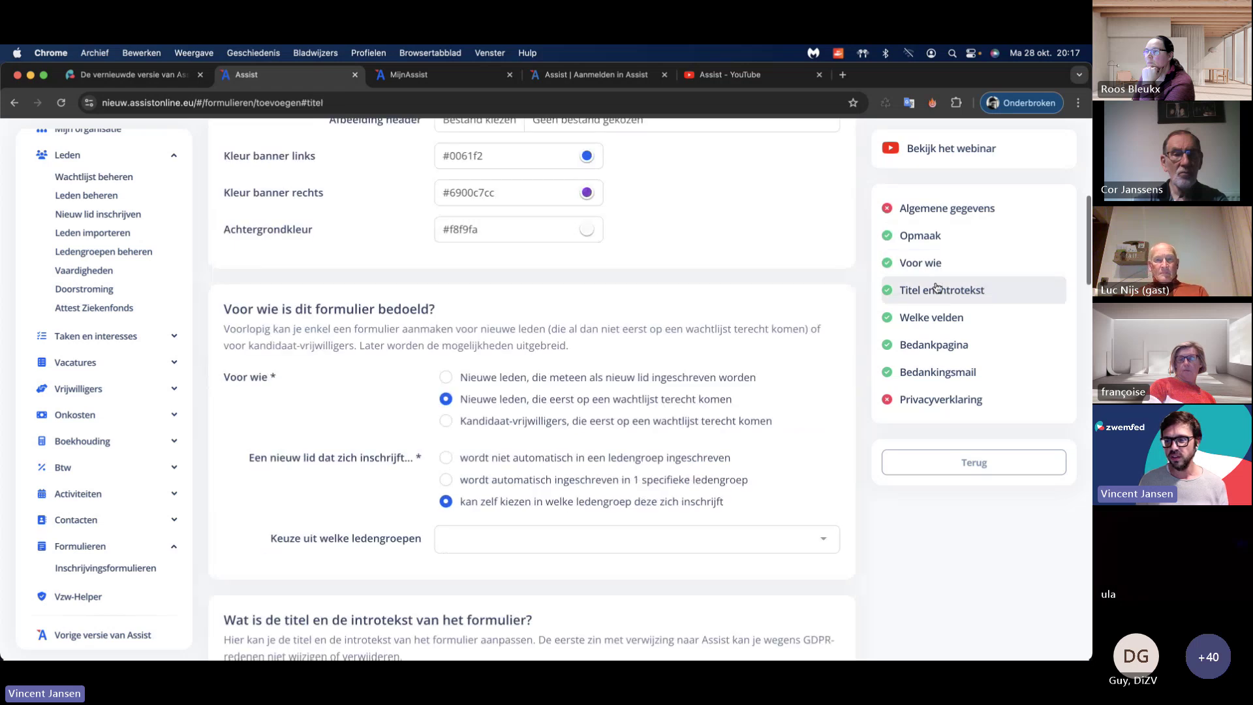
pyautogui.click(940, 345)
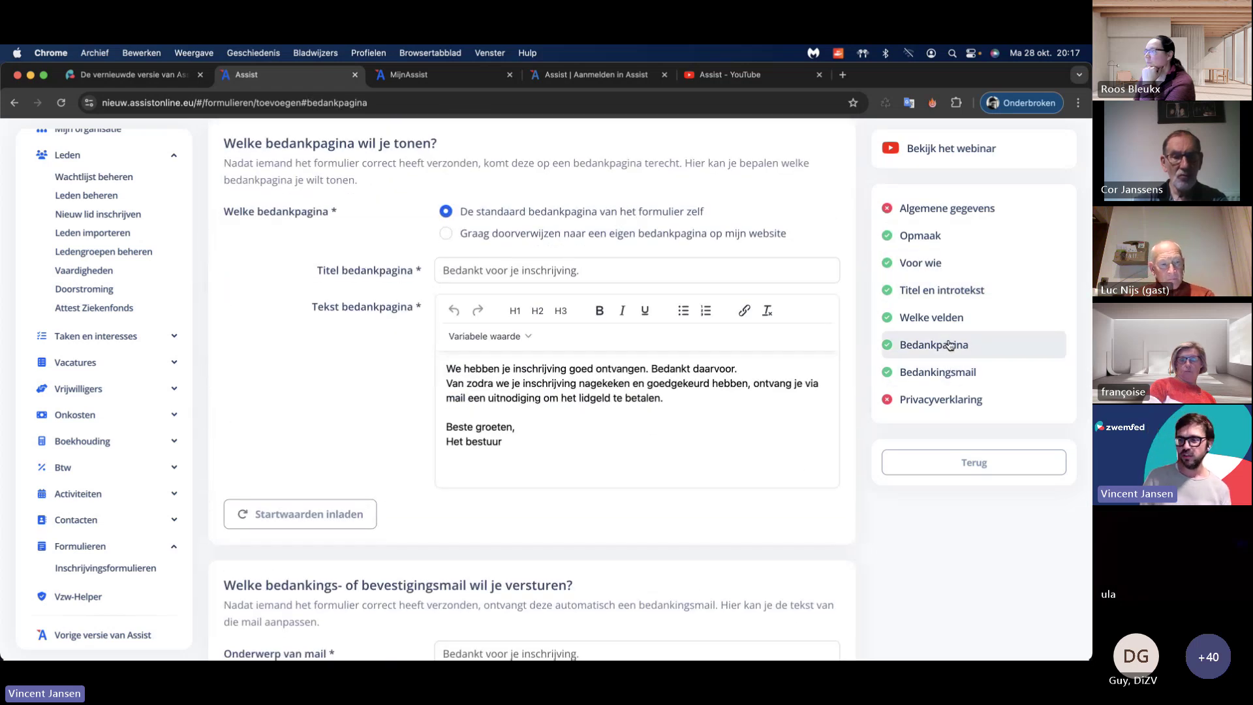
pyautogui.click(936, 213)
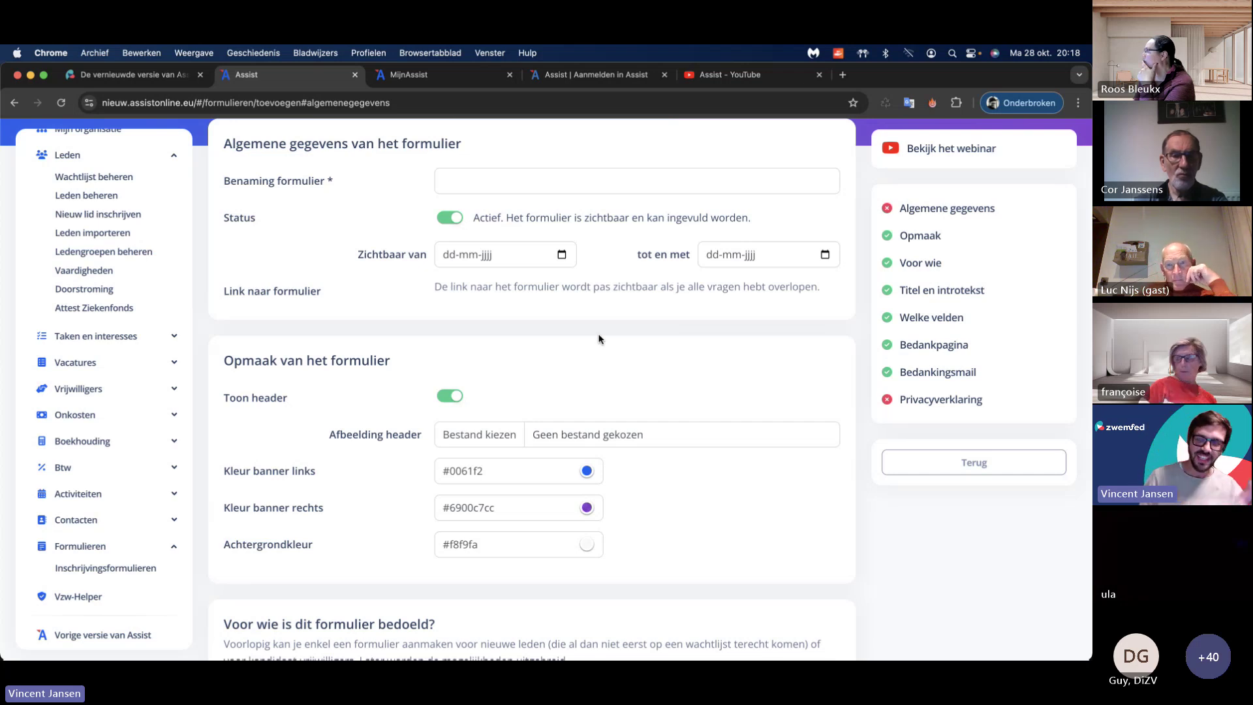
pyautogui.scroll(3, 637, 342)
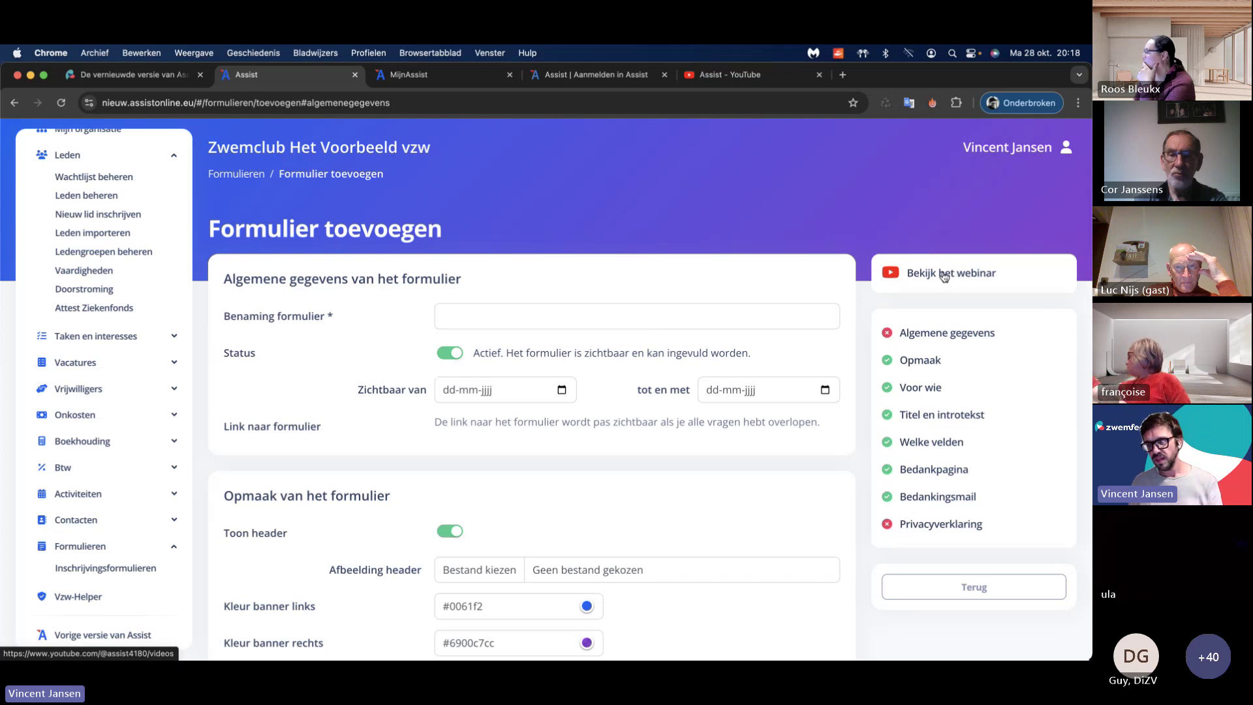
pyautogui.click(944, 274)
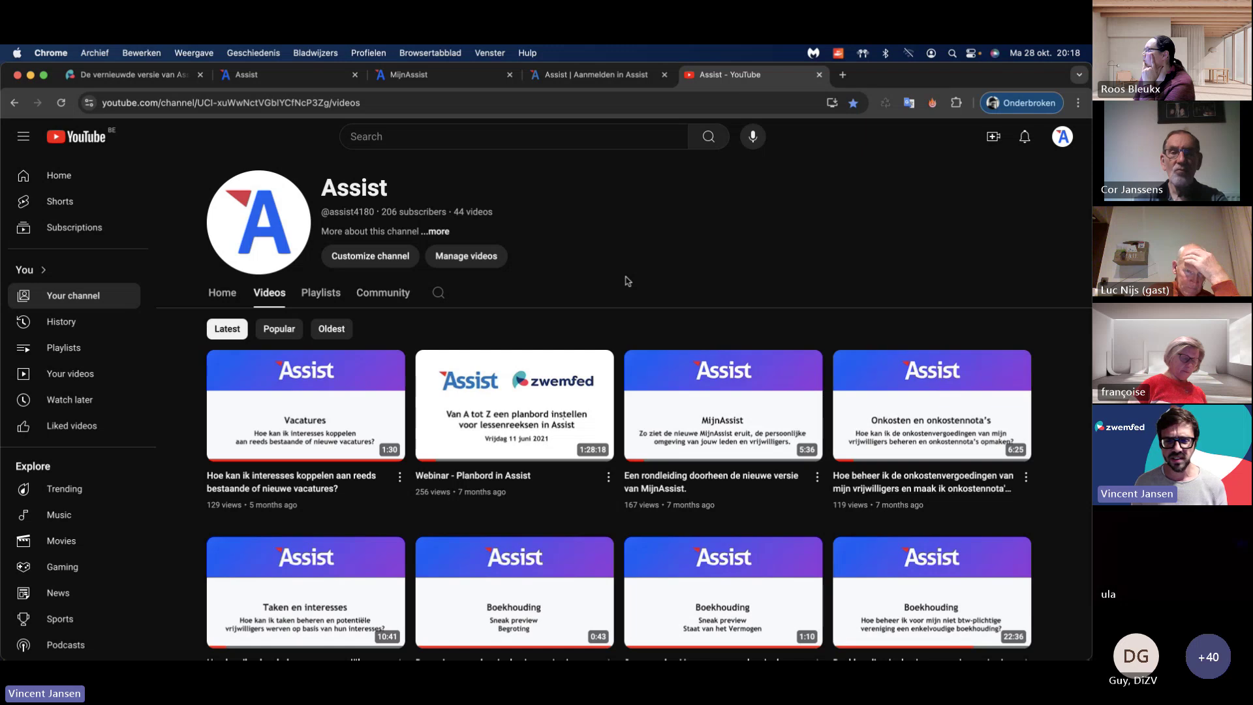
pyautogui.scroll(-15, 625, 281)
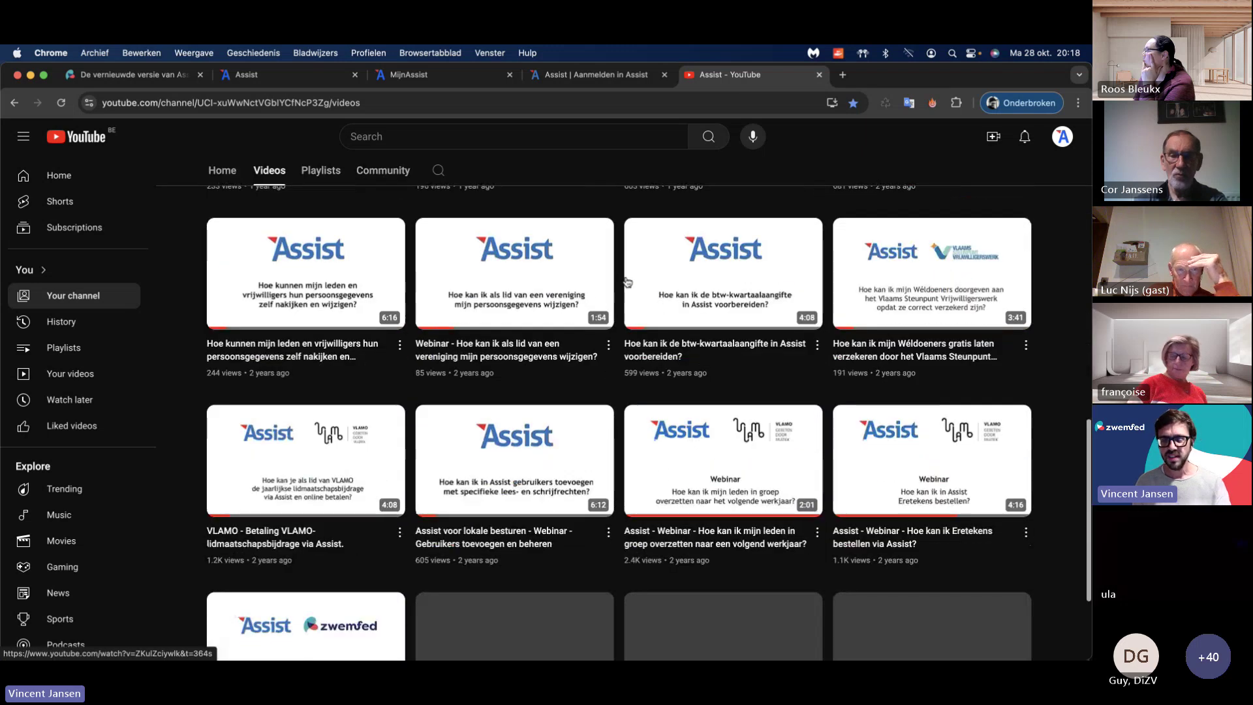
pyautogui.scroll(-12, 626, 282)
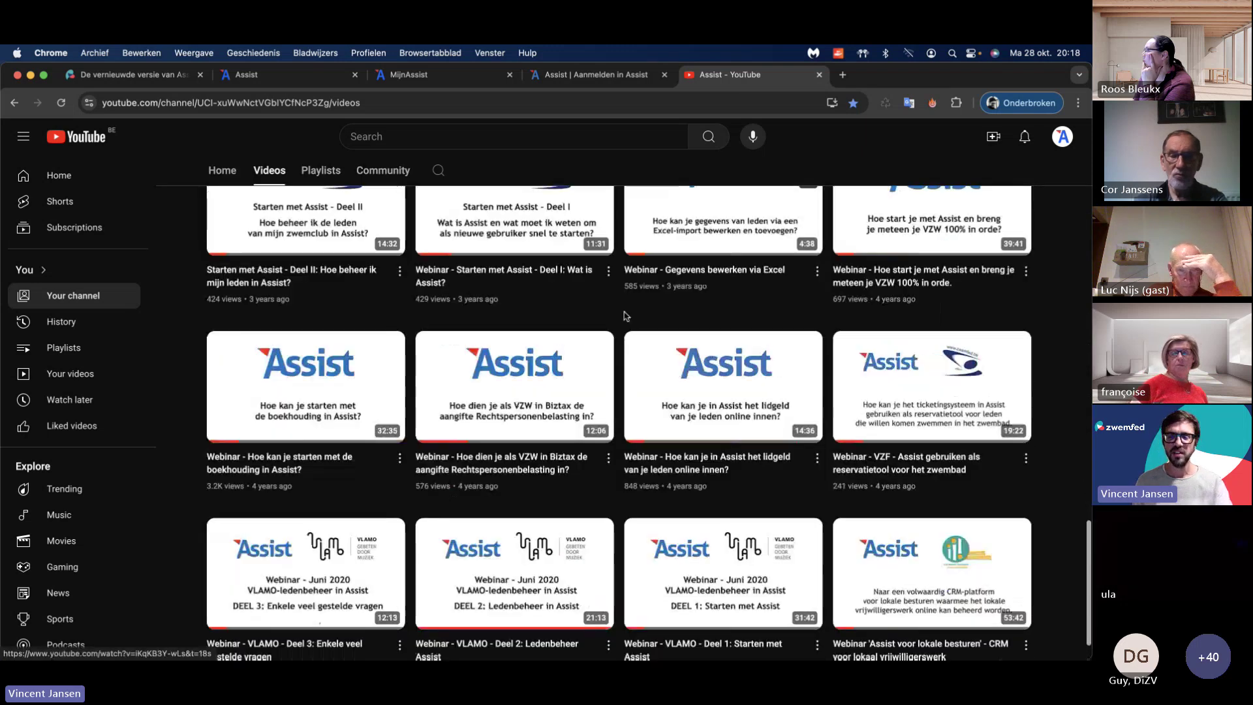
pyautogui.scroll(15, 625, 315)
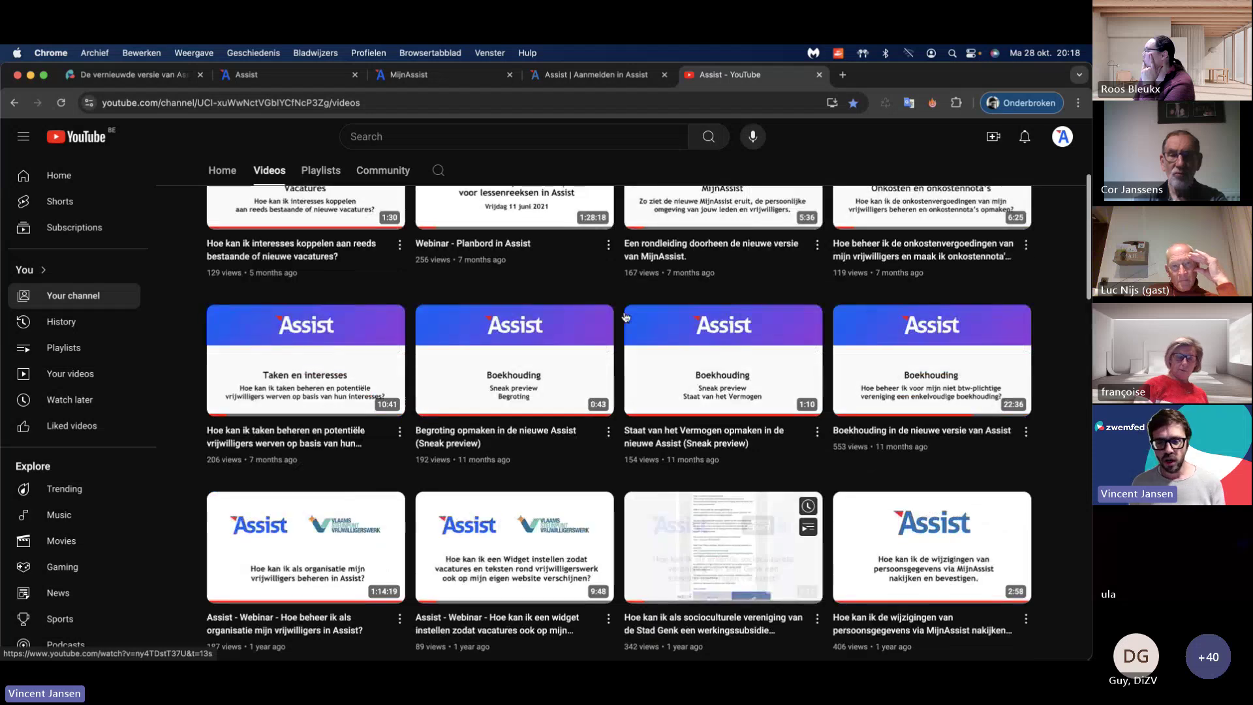
pyautogui.scroll(5, 625, 317)
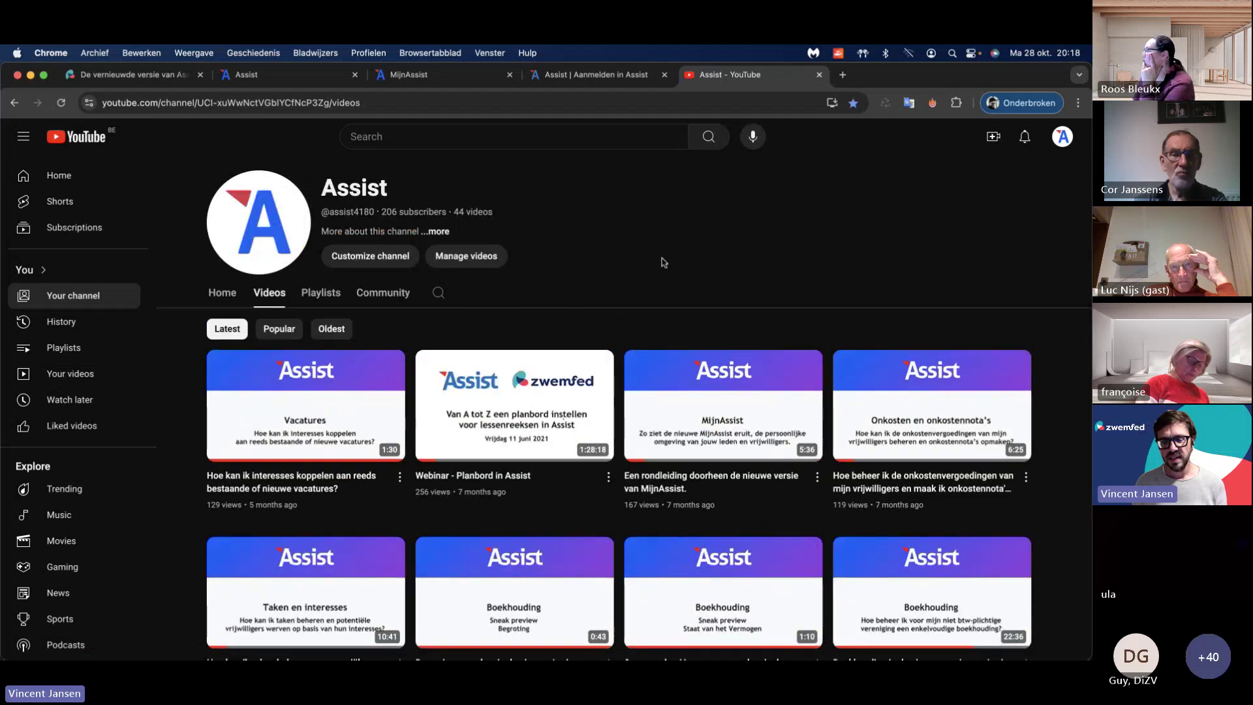
# Step: Switch between YouTube and Assist, ending on the blank Formulier toevoegen page
pyautogui.click(287, 74)
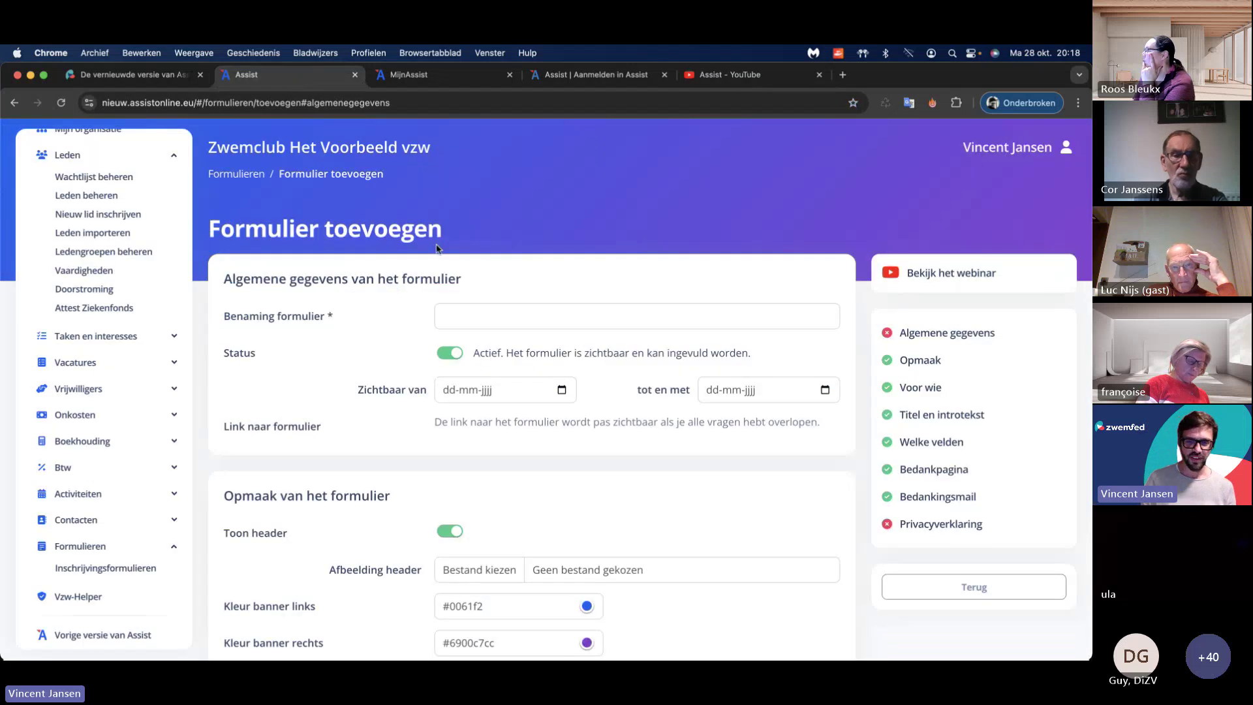
pyautogui.scroll(3, 154, 254)
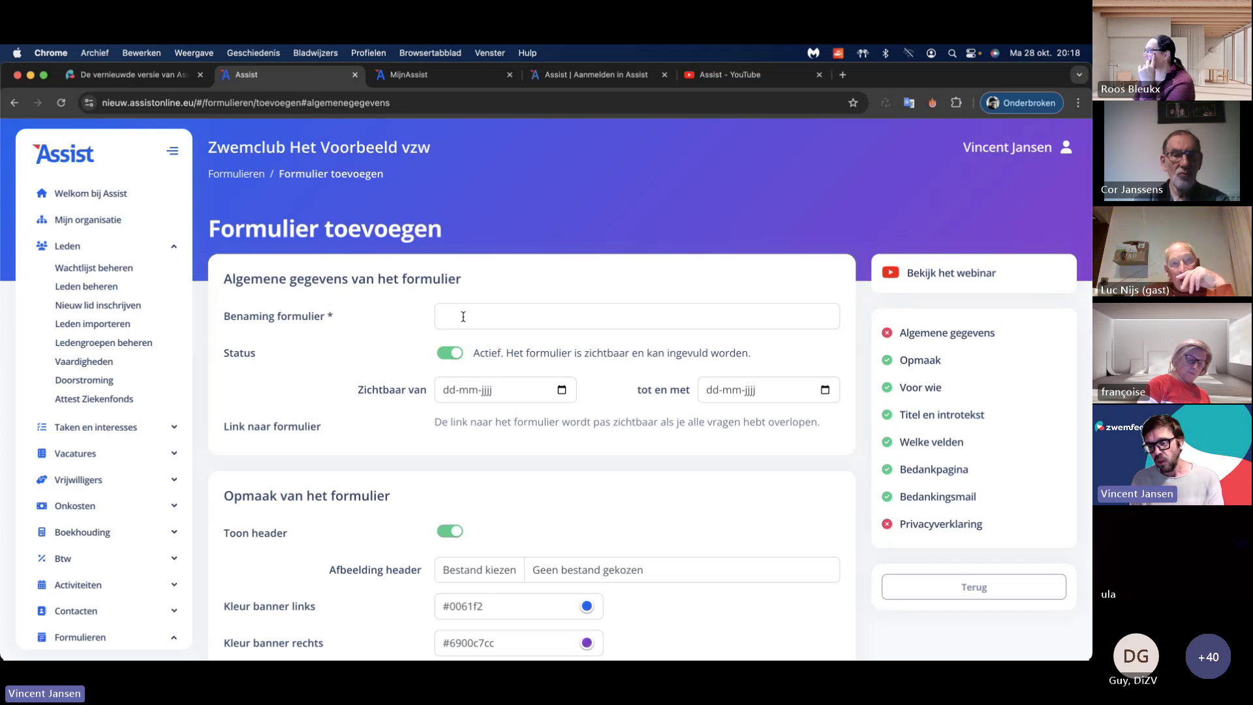
pyautogui.click(770, 76)
pyautogui.scroll(-3, 712, 354)
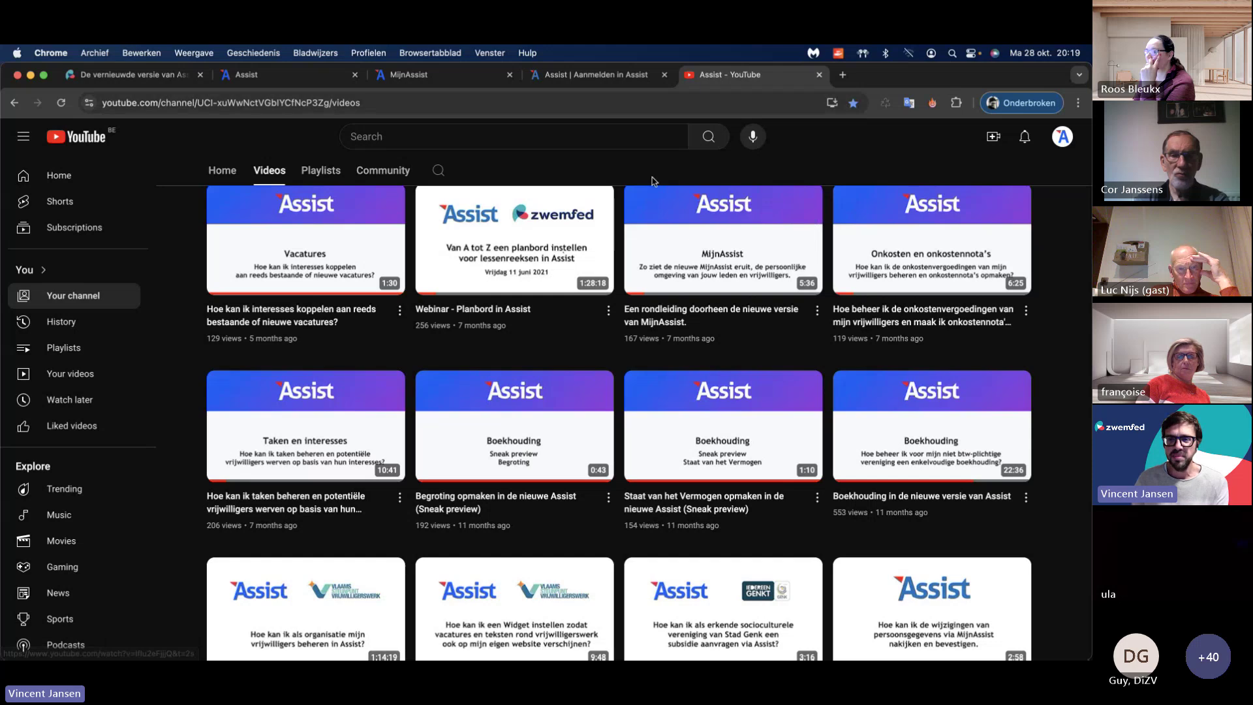
pyautogui.scroll(3, 640, 201)
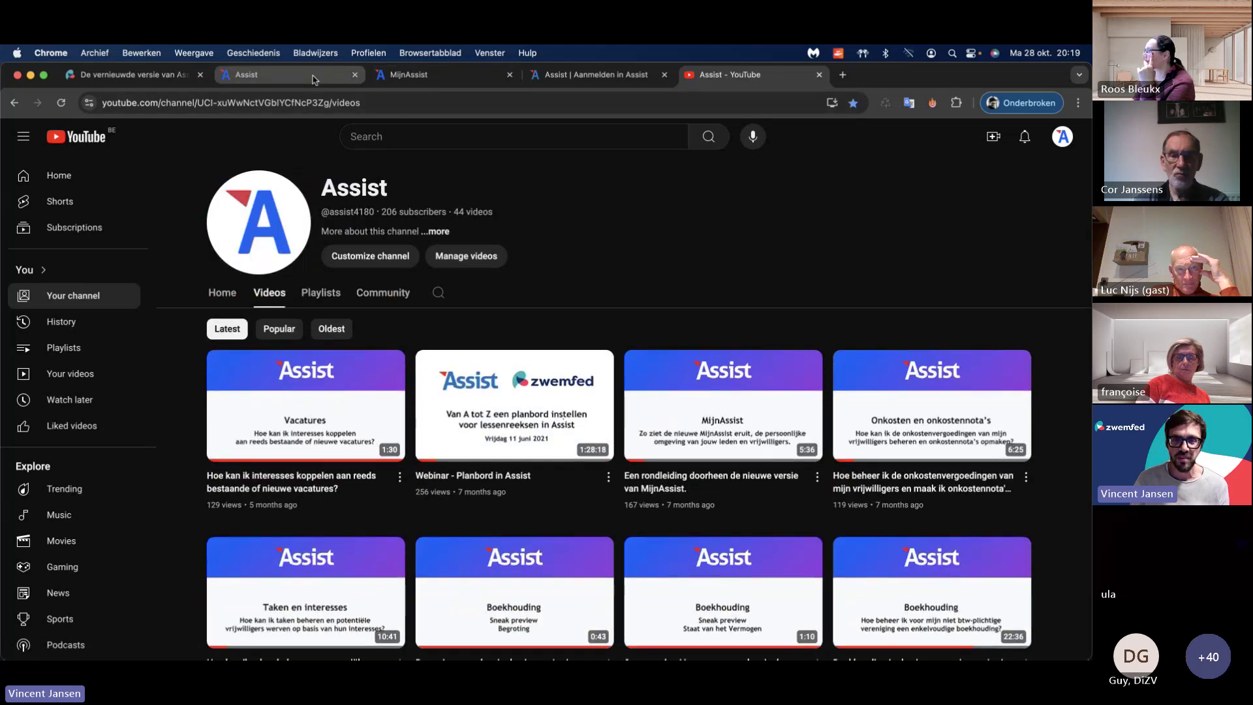
pyautogui.click(315, 77)
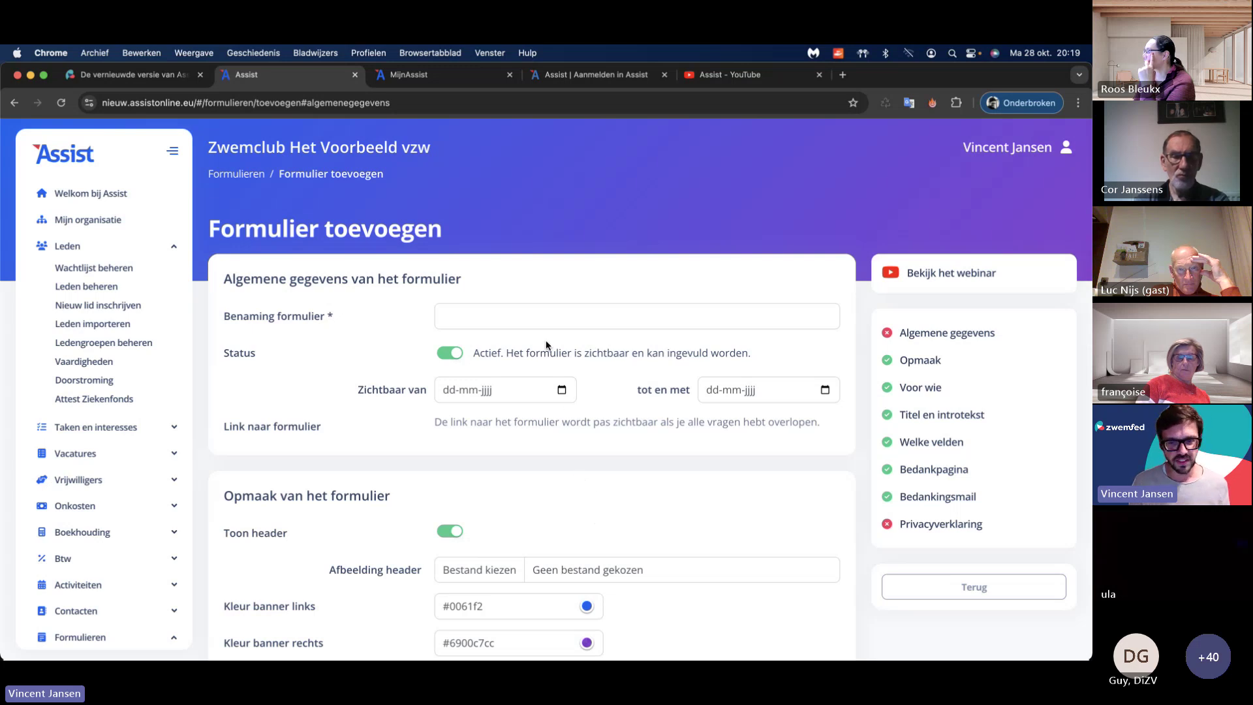
# Step: Name the form 'Inschrijvingsformulier Wachtleden' and keep its status active
pyautogui.click(549, 315)
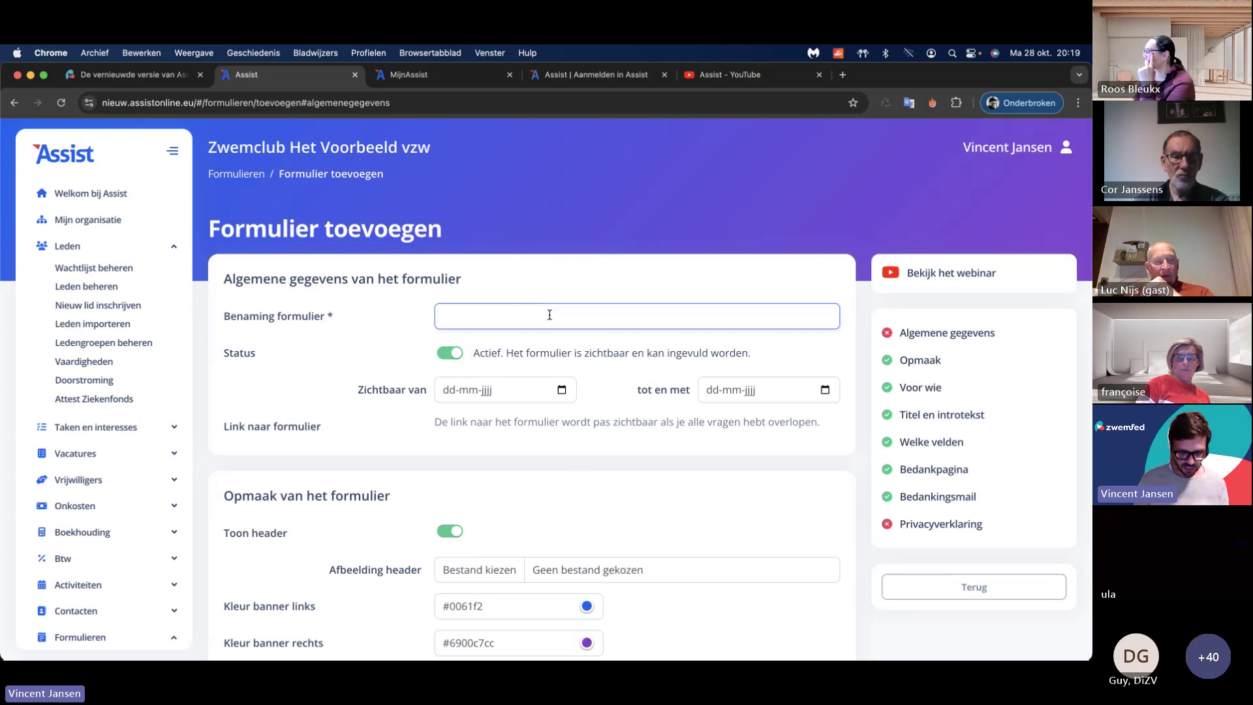
pyautogui.write('I')
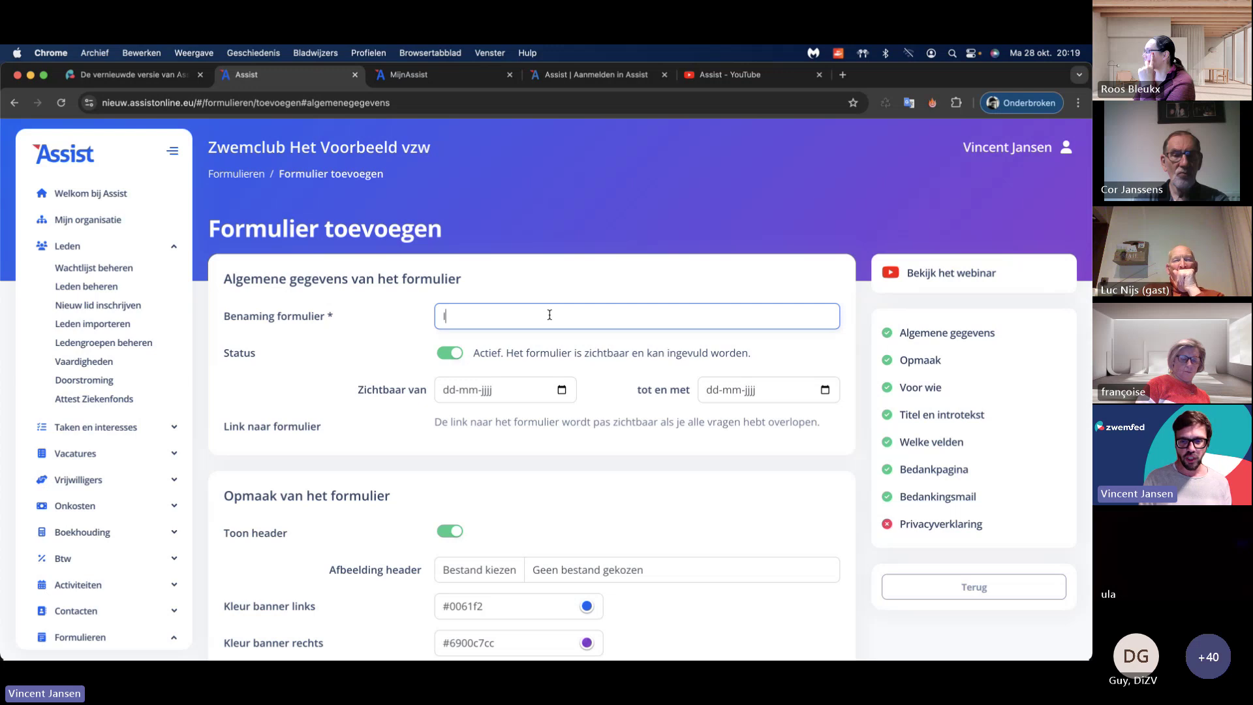
pyautogui.write('nschrijvingsfo')
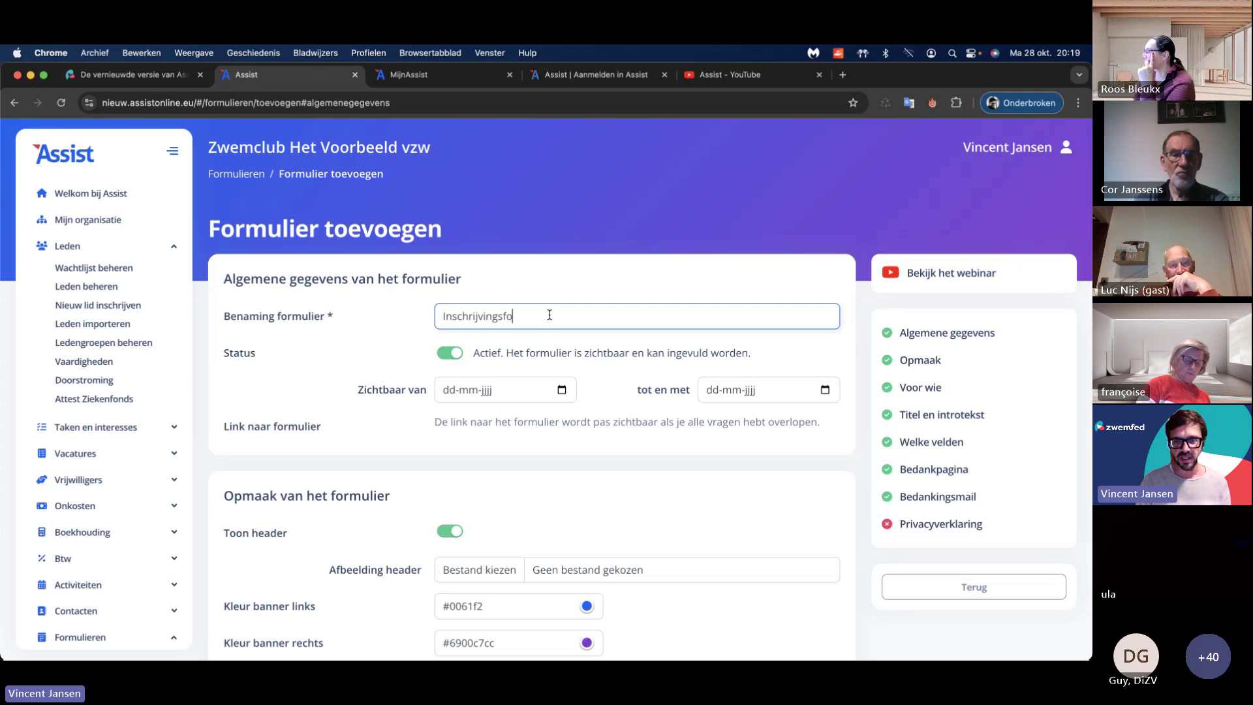
pyautogui.write('rmulier Wachtleden')
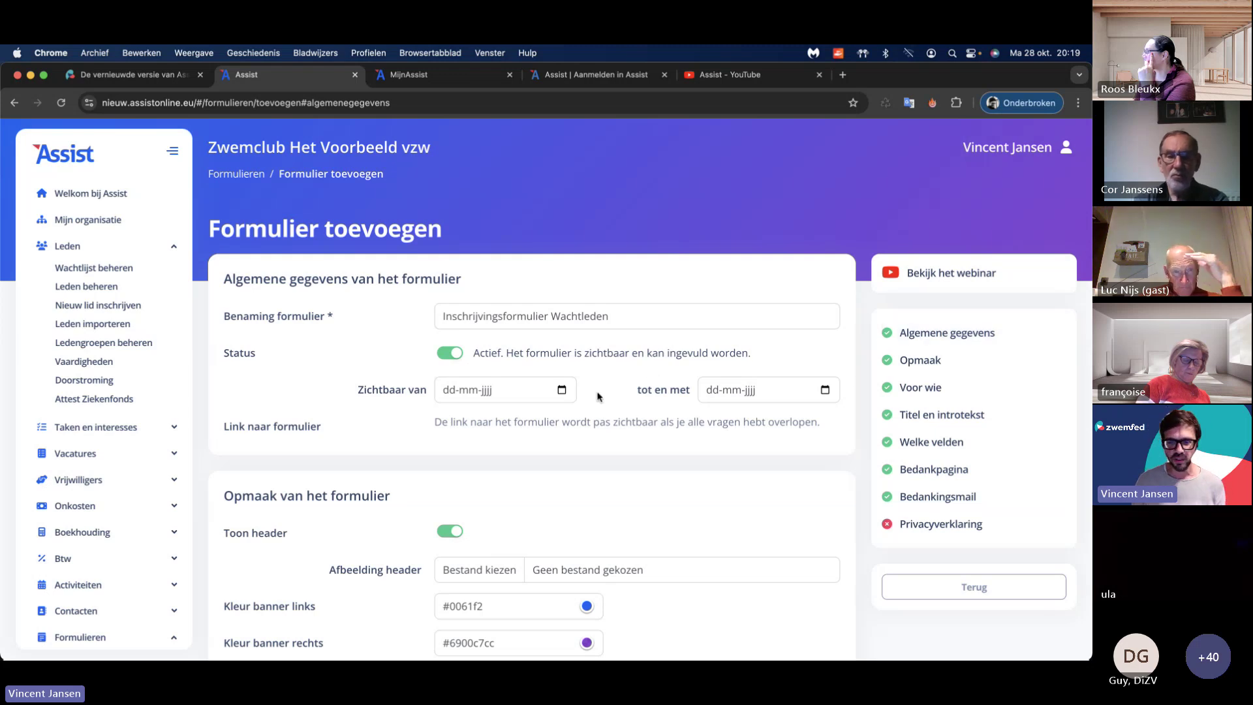
pyautogui.click(453, 354)
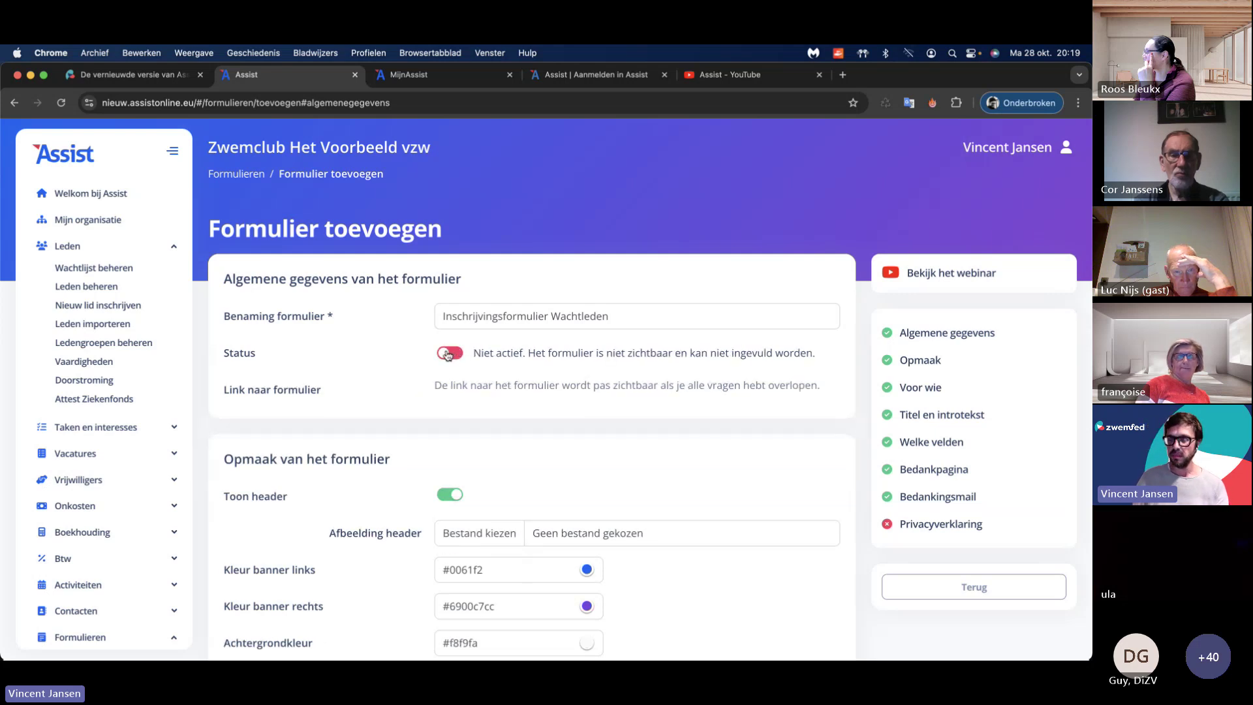
pyautogui.click(448, 354)
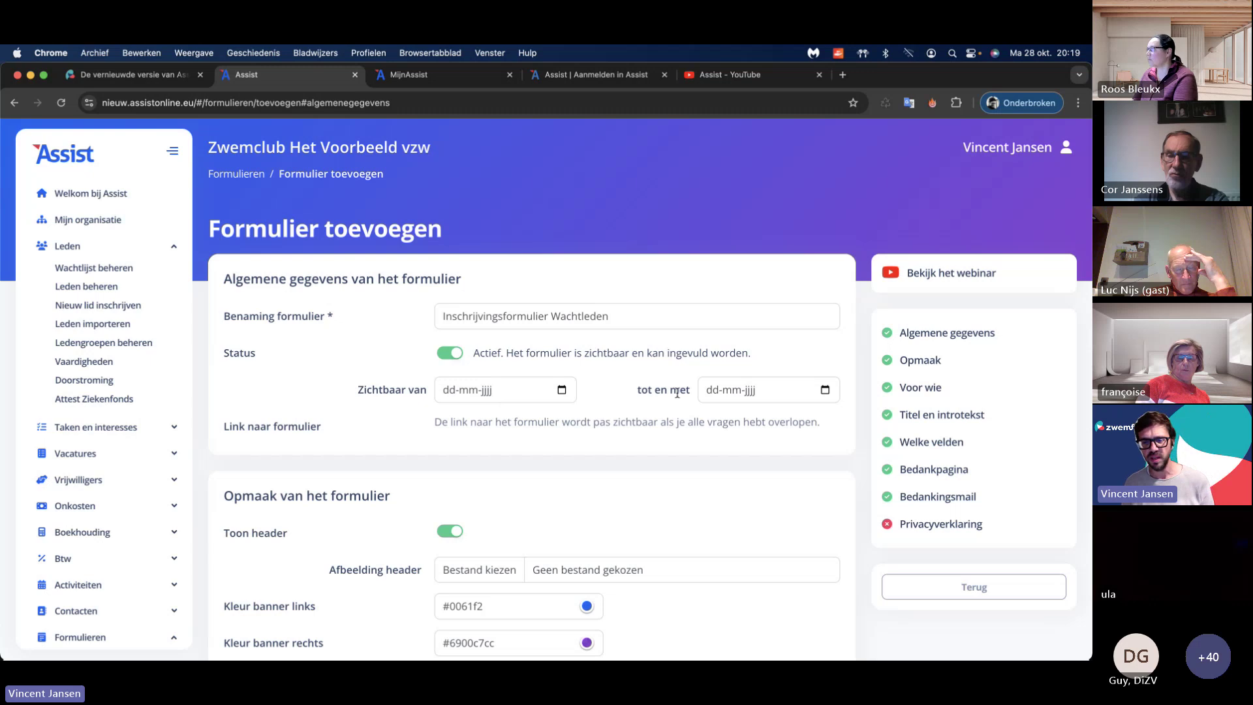
pyautogui.scroll(-3, 620, 398)
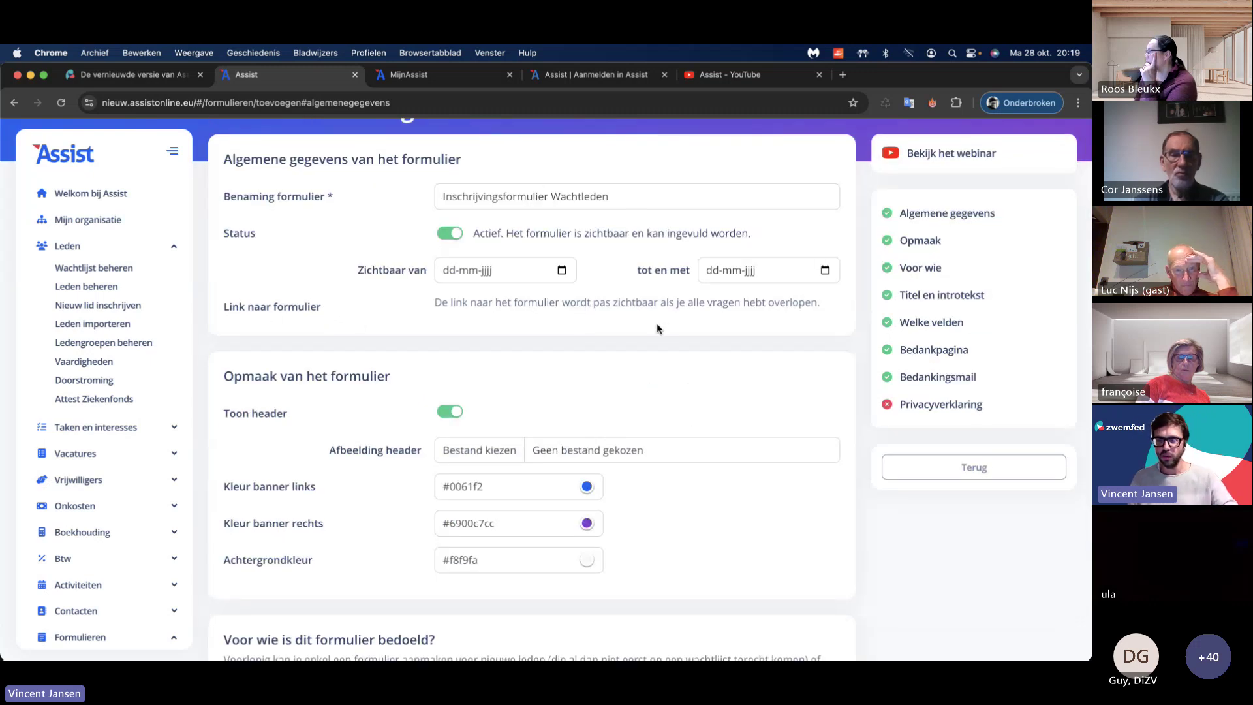
pyautogui.scroll(-5, 632, 339)
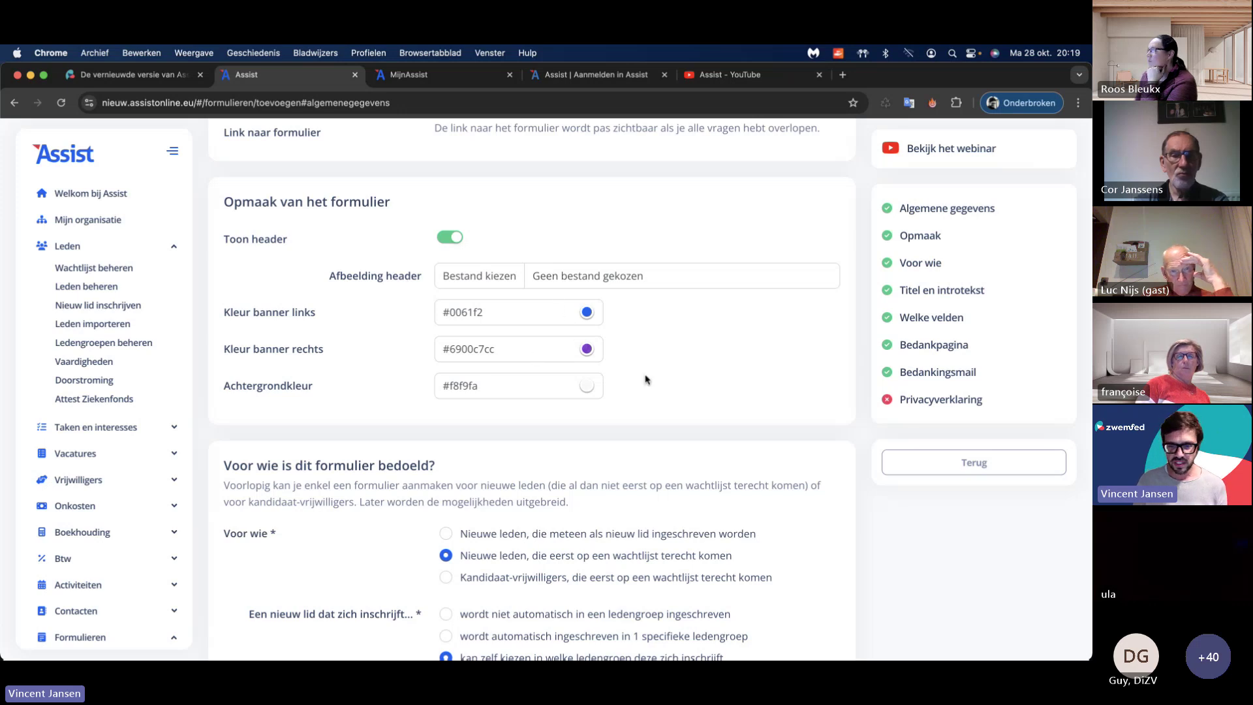
pyautogui.scroll(-1, 644, 380)
pyautogui.scroll(-15, 644, 380)
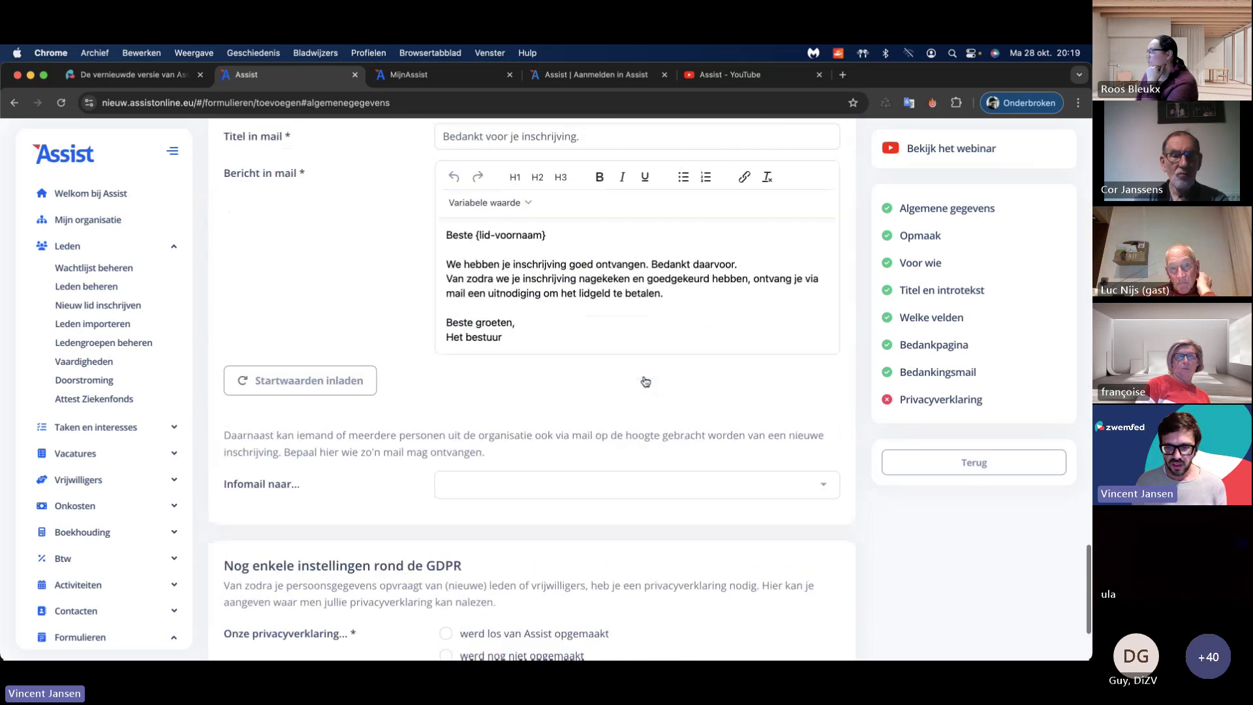
pyautogui.click(446, 486)
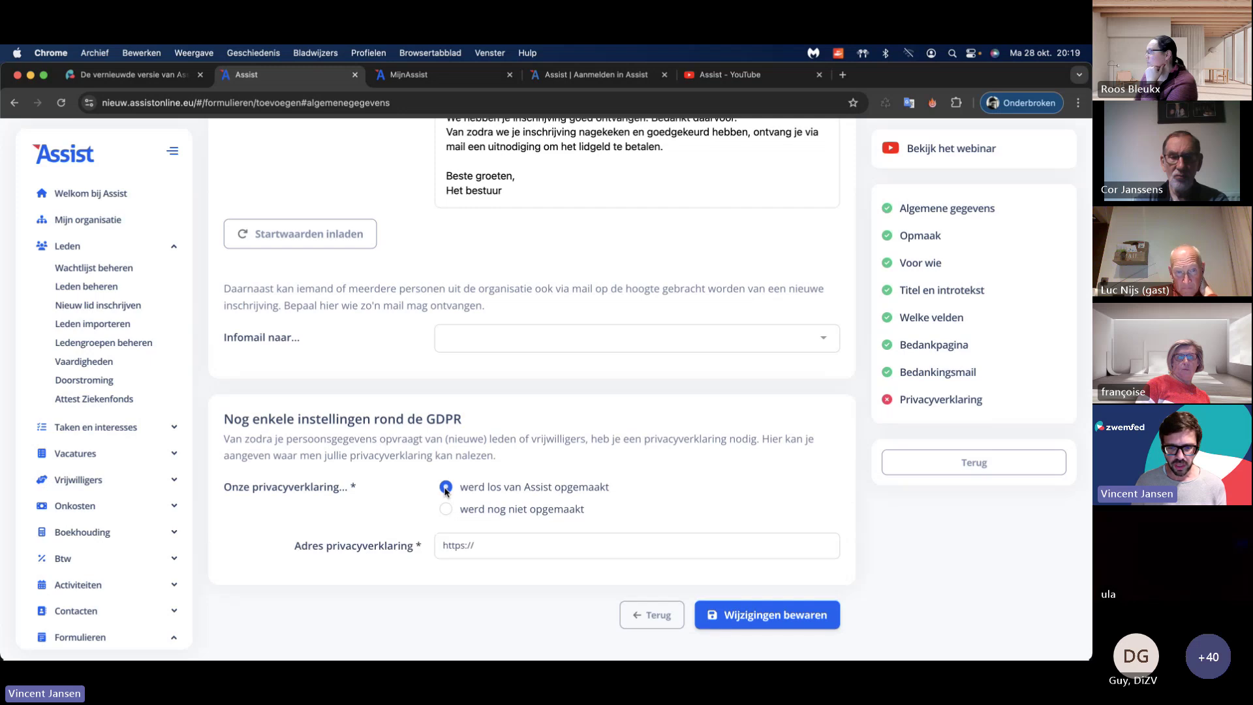
pyautogui.click(506, 545)
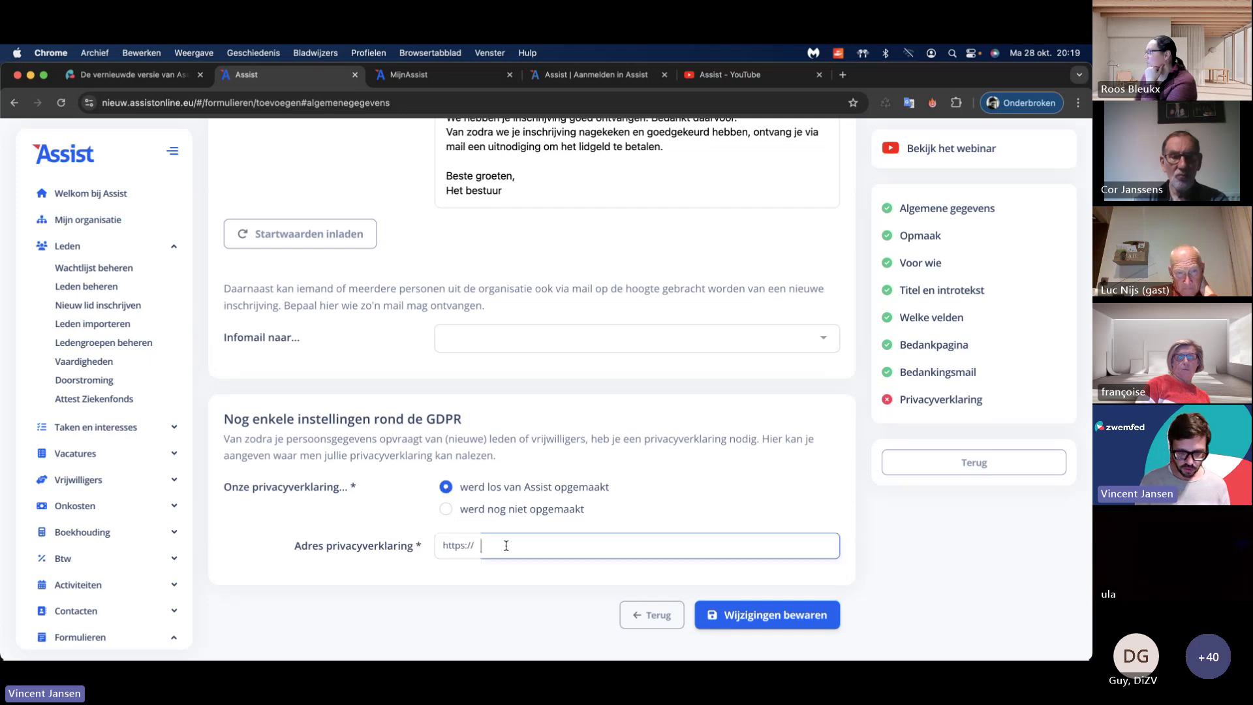
pyautogui.write('www.')
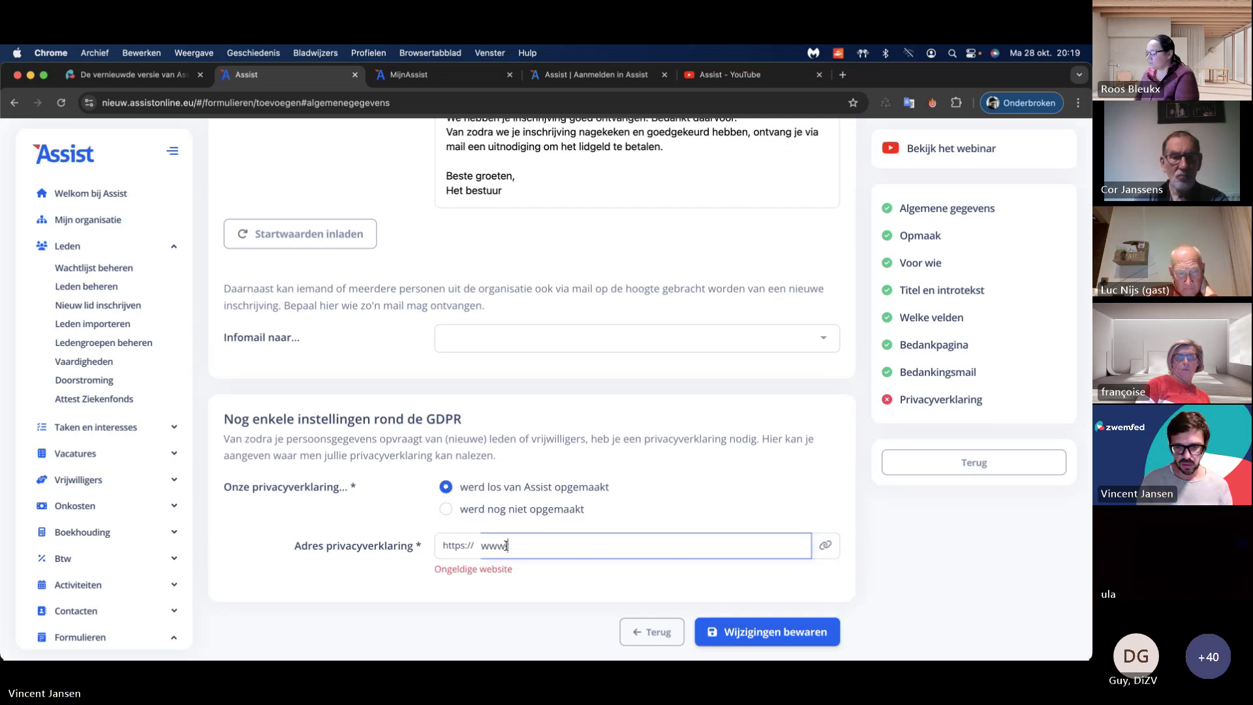
pyautogui.write('assistonline.eu/privacy')
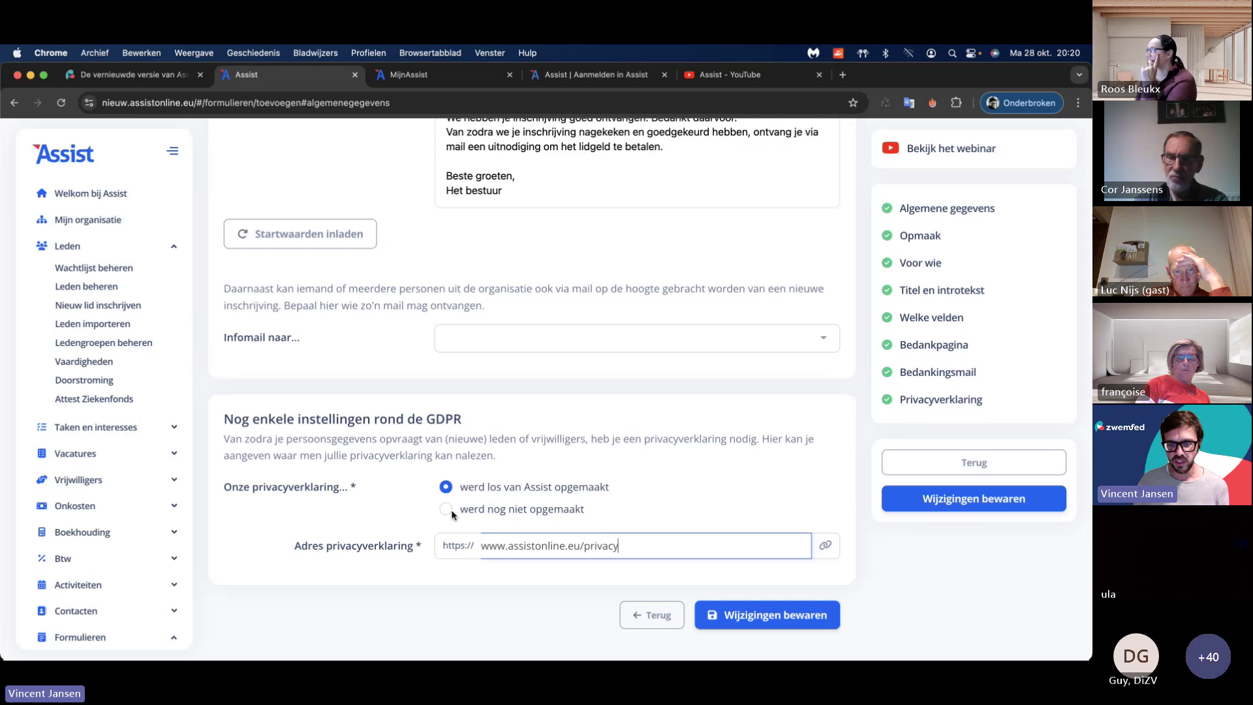
pyautogui.click(751, 614)
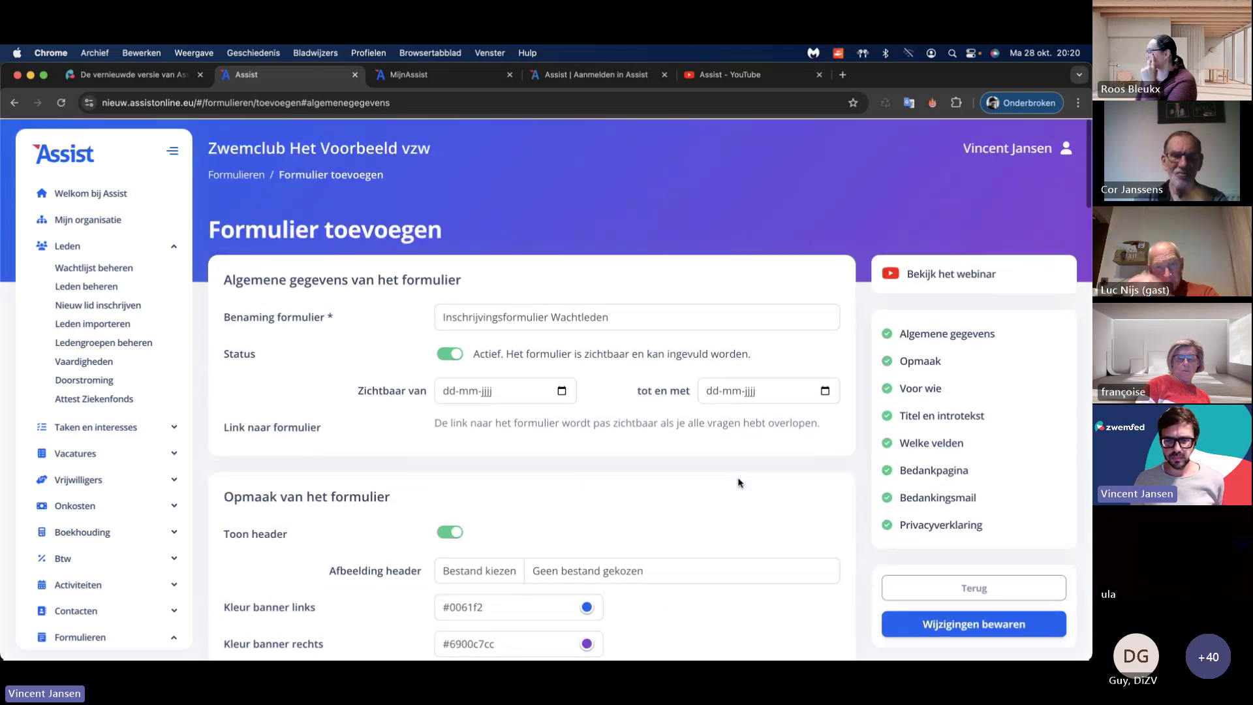
pyautogui.scroll(-15, 745, 476)
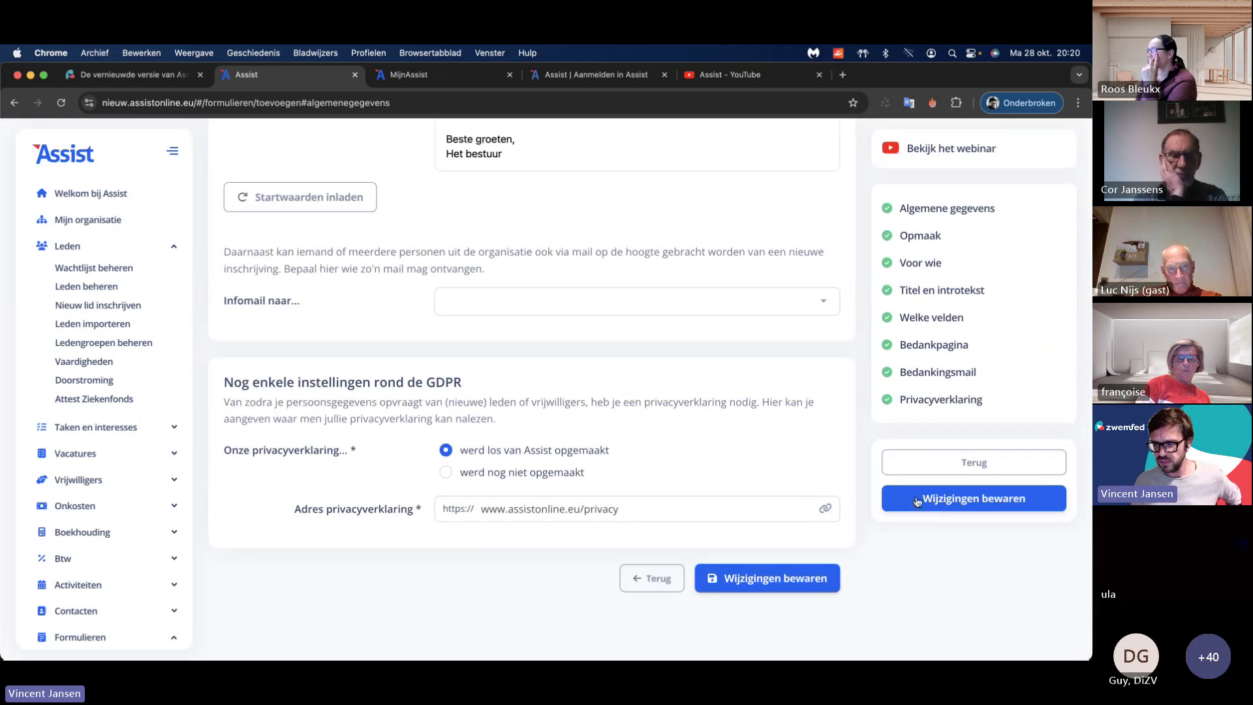
# Step: Save the registration form and open its public 'Inschrijvingsformulier wachtlijst' page in a new tab
pyautogui.click(979, 496)
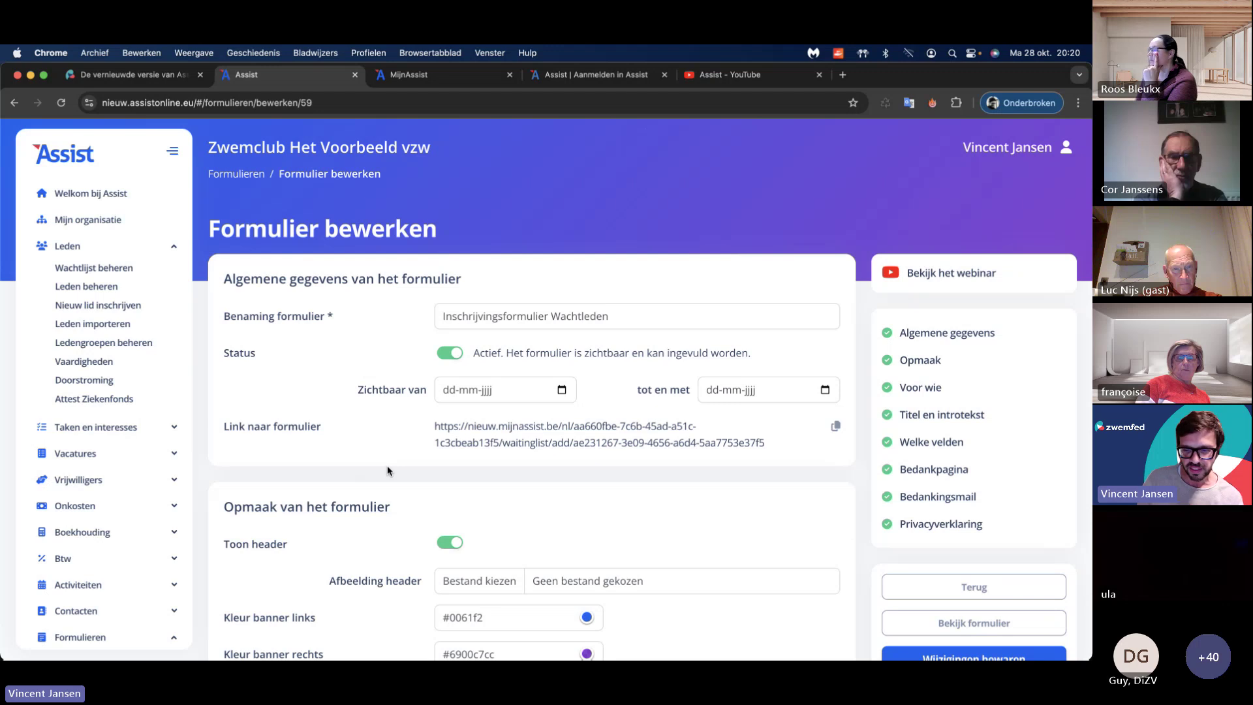
pyautogui.scroll(-10, 388, 470)
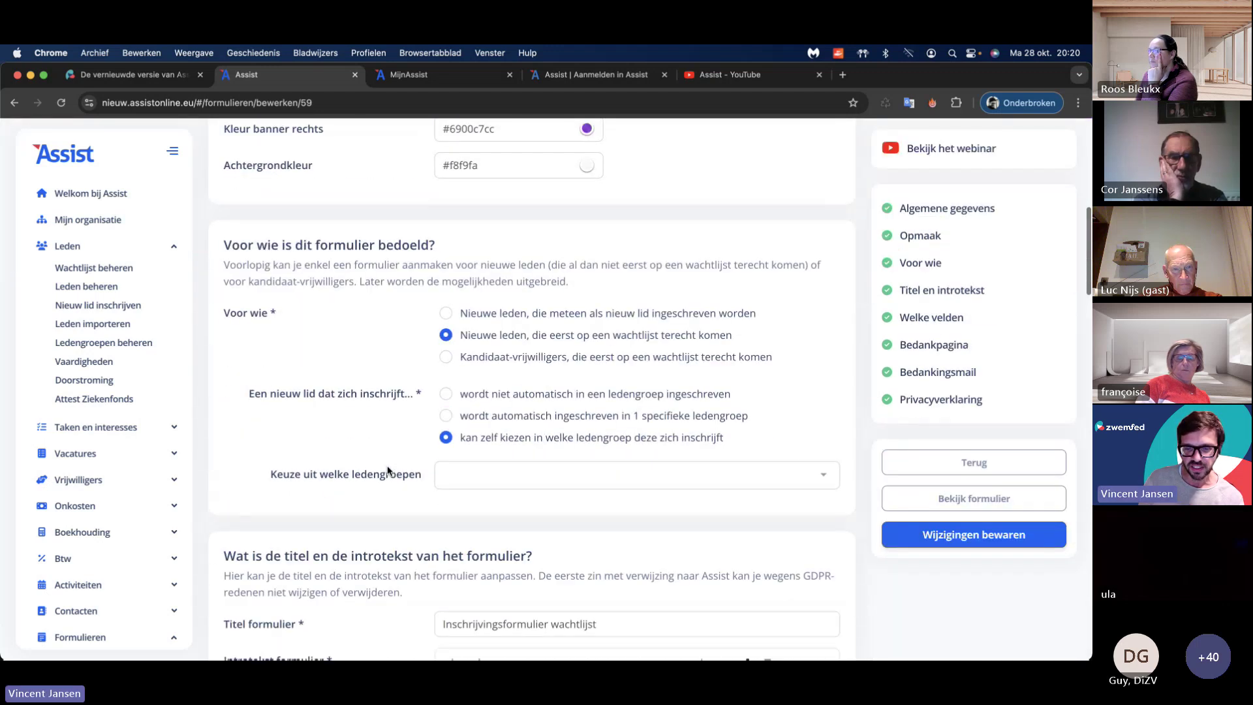
pyautogui.scroll(-4, 388, 470)
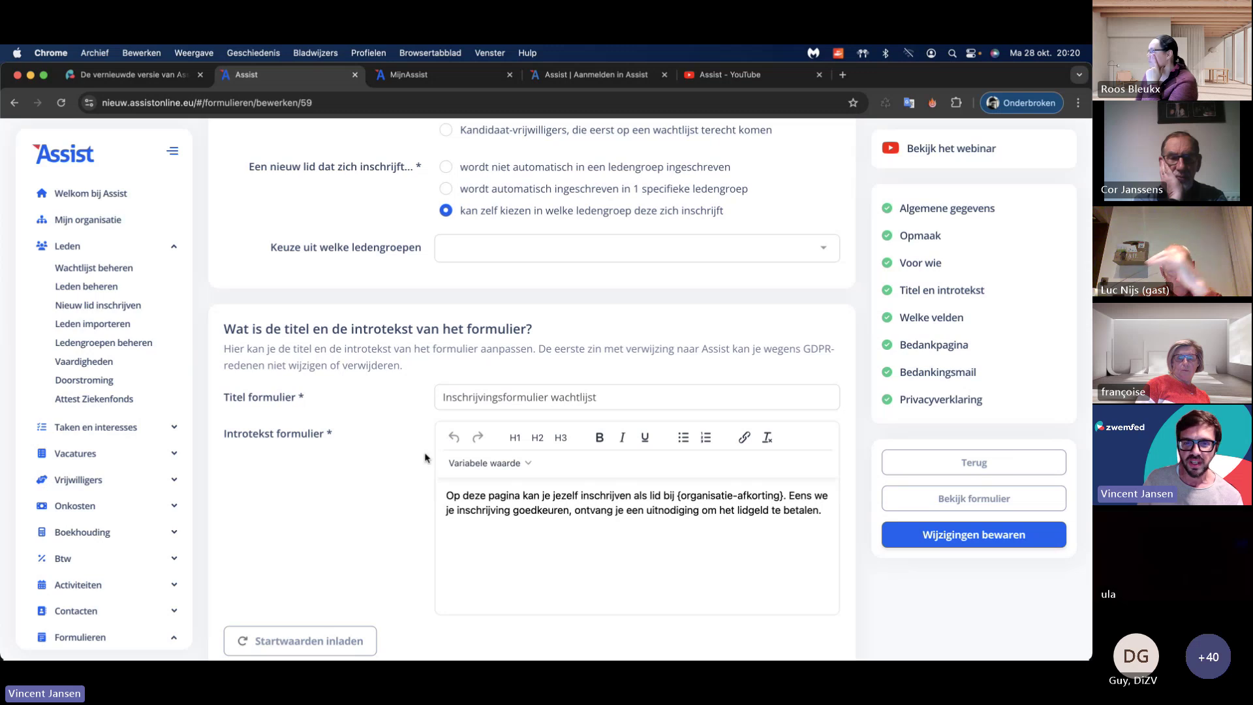
pyautogui.scroll(15, 430, 460)
pyautogui.click(535, 433)
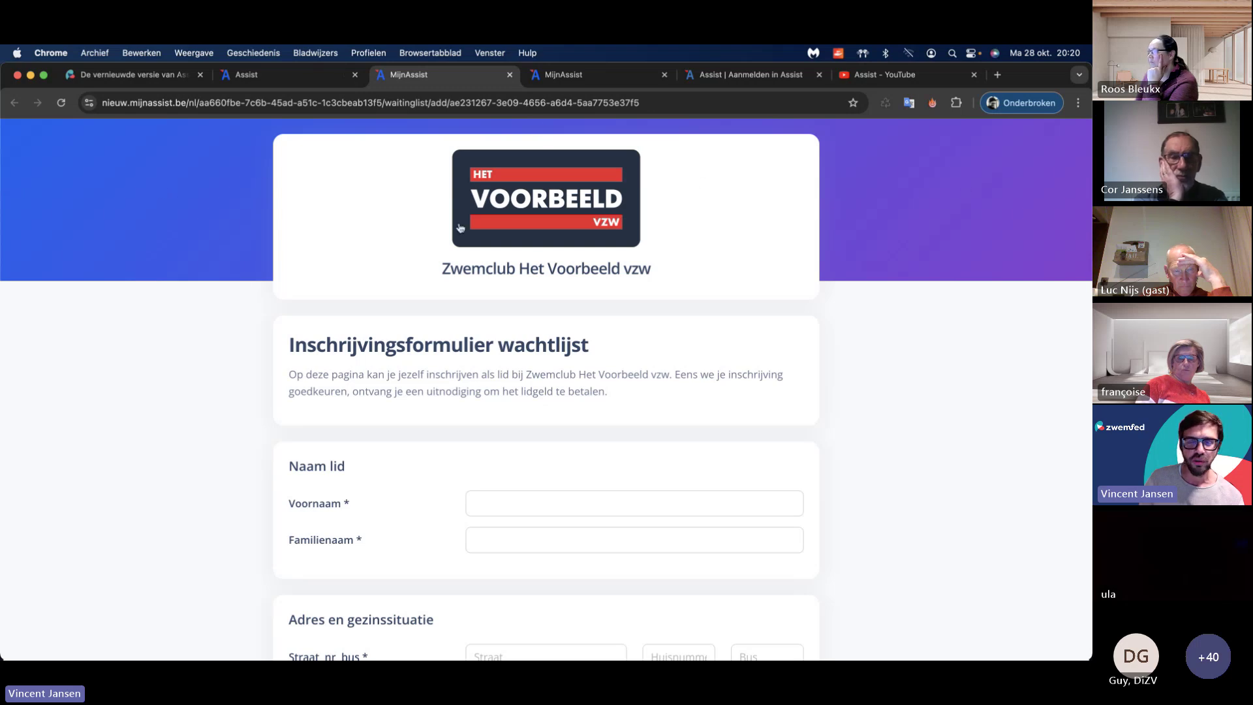
pyautogui.scroll(-3, 430, 259)
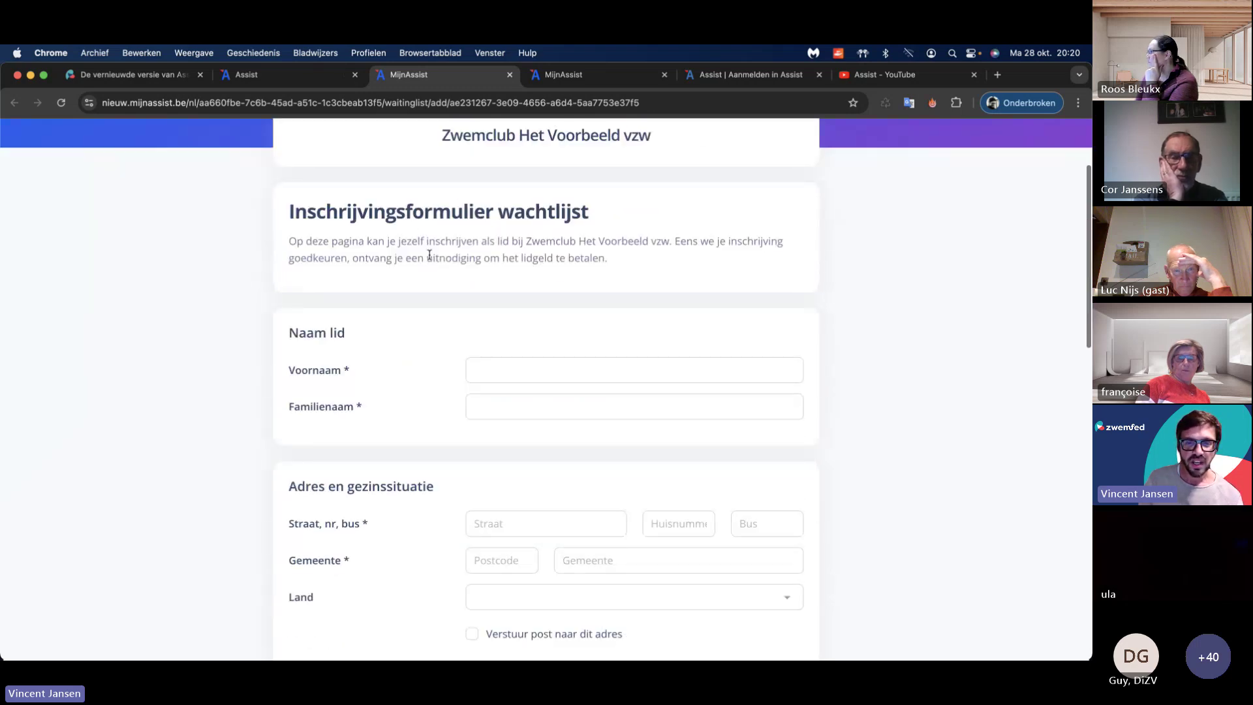
pyautogui.moveTo(290, 210); pyautogui.dragTo(619, 217)
pyautogui.click(618, 217)
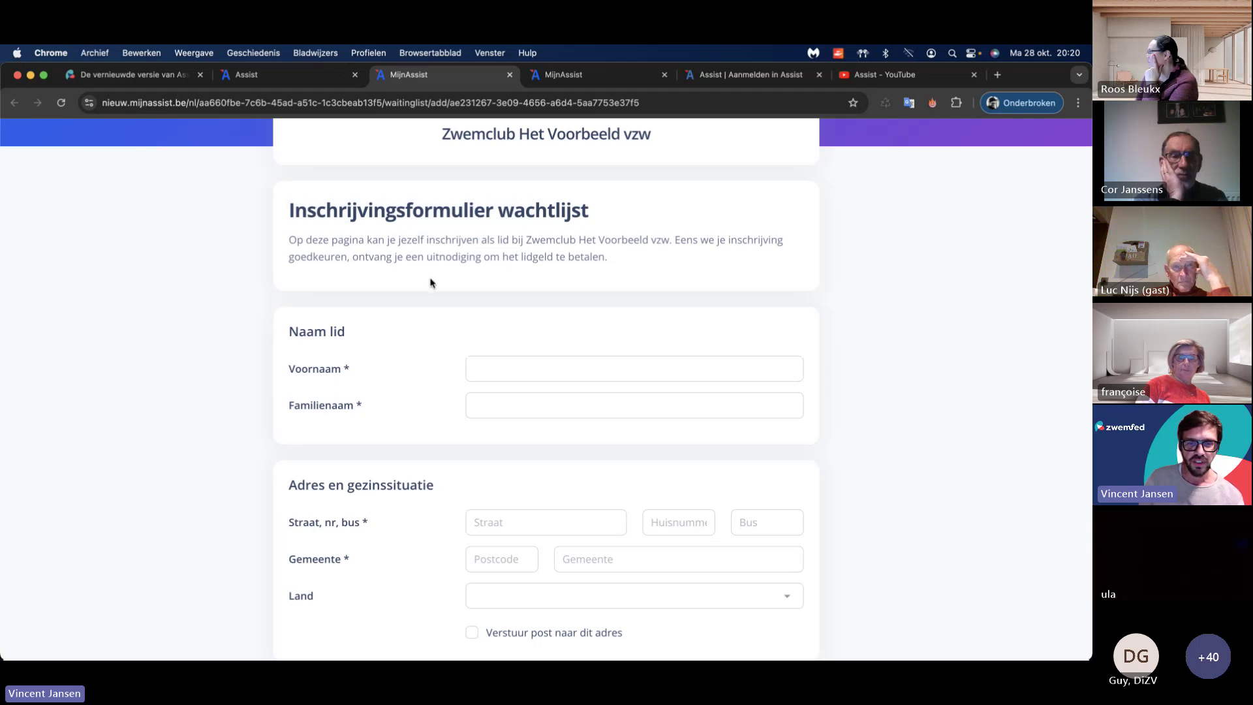
pyautogui.scroll(-10, 430, 282)
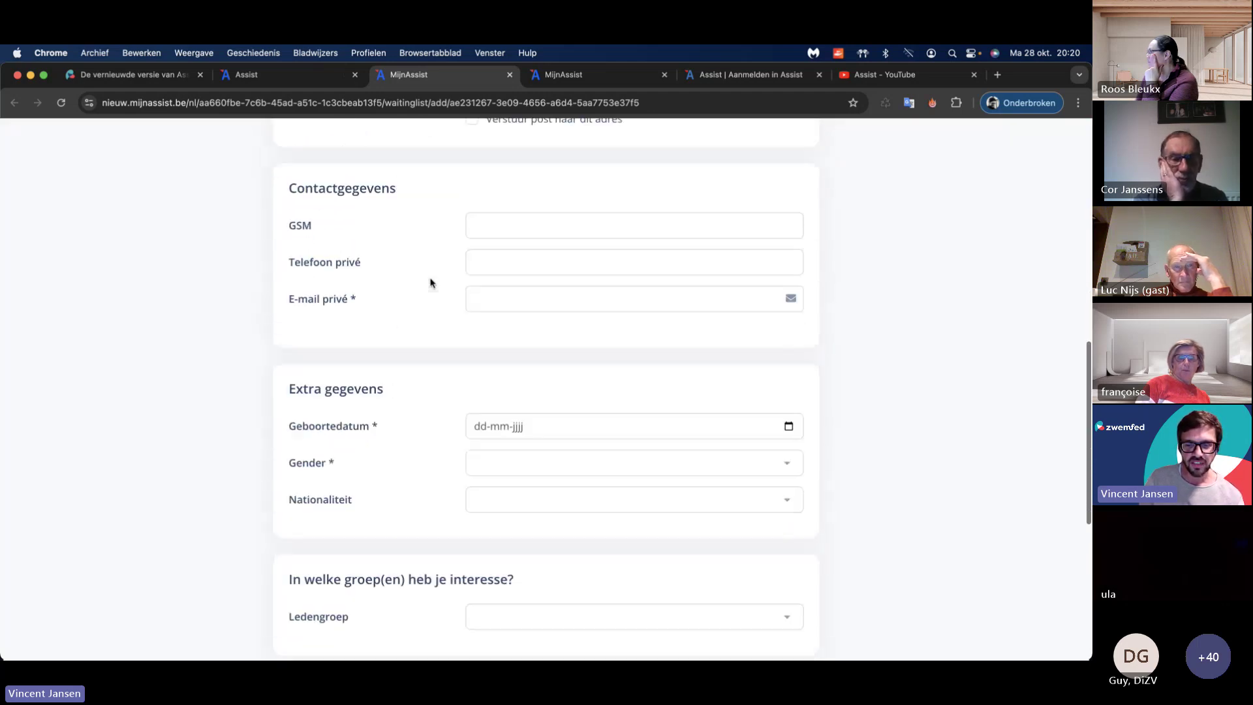
pyautogui.scroll(-8, 430, 283)
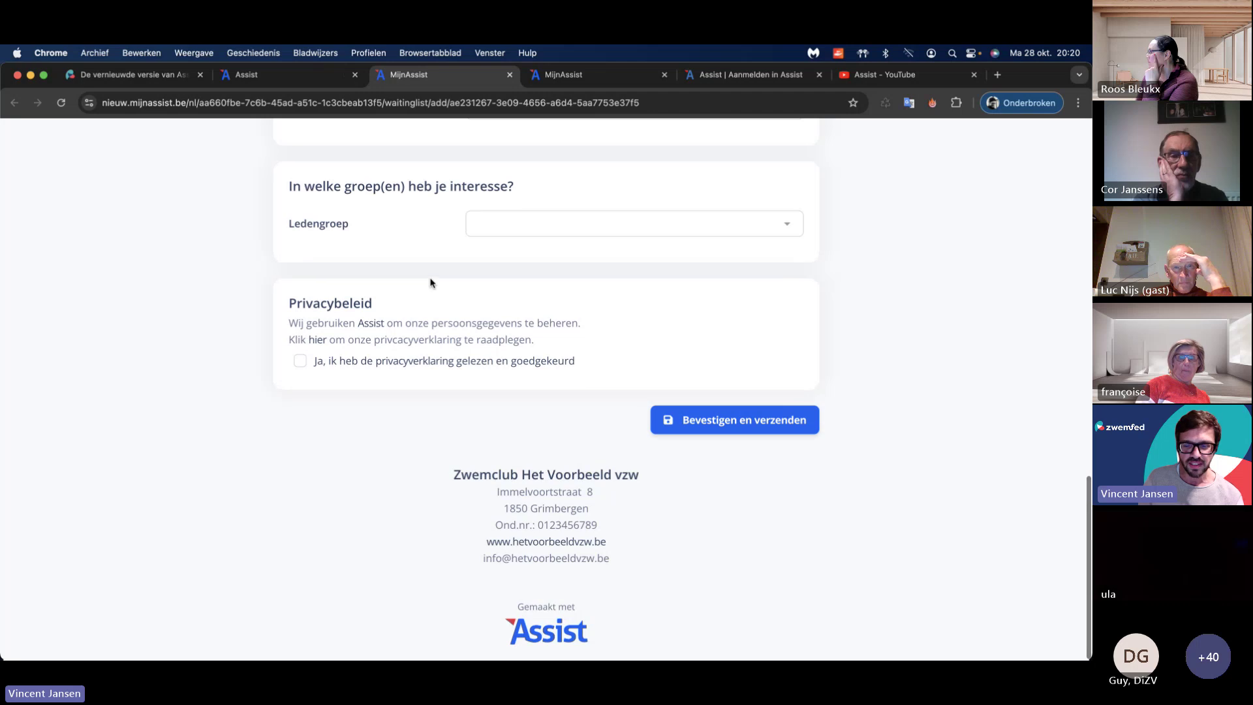
pyautogui.scroll(15, 444, 308)
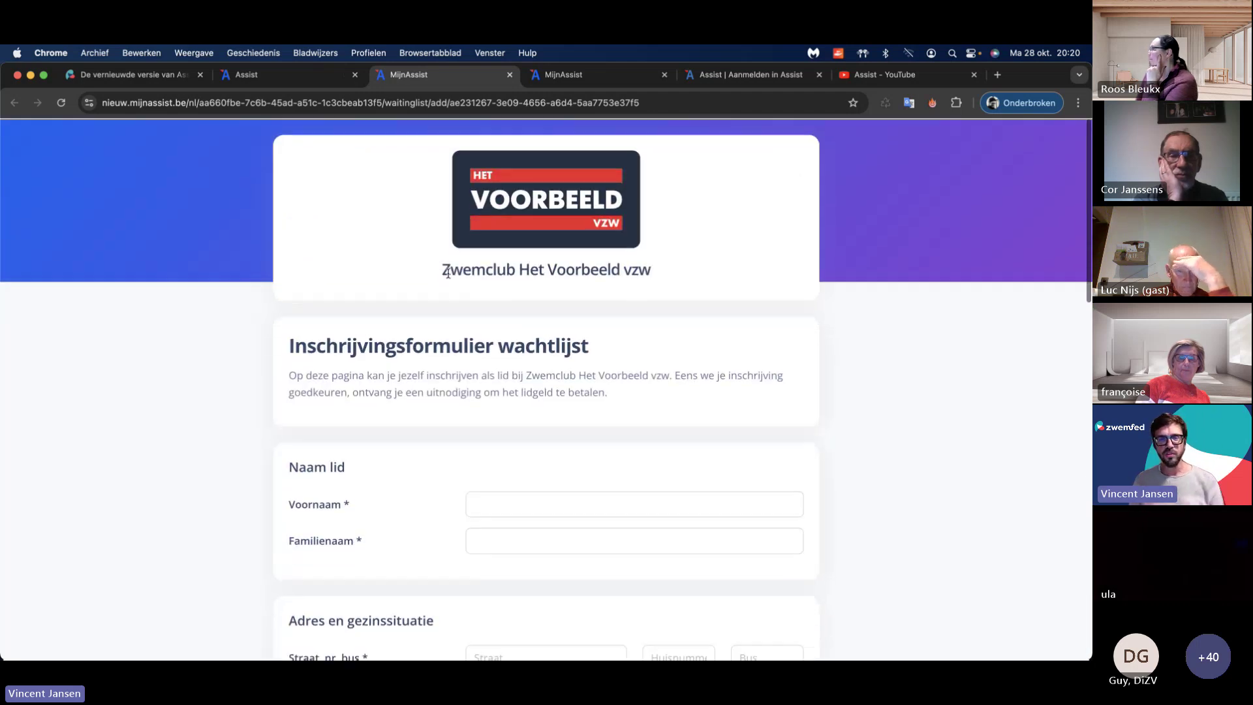
# Step: Set 'Voor wie' to new members who are registered directly as new members
pyautogui.click(281, 75)
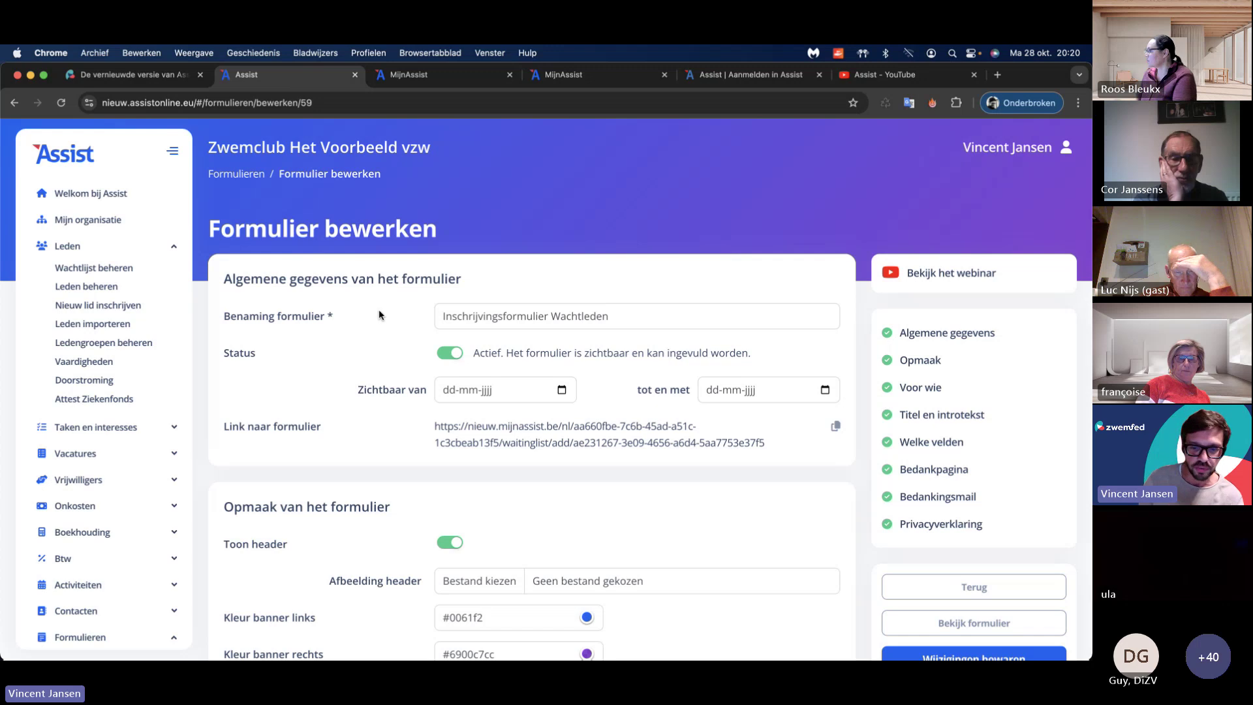
pyautogui.scroll(-5, 379, 314)
pyautogui.scroll(-1, 378, 314)
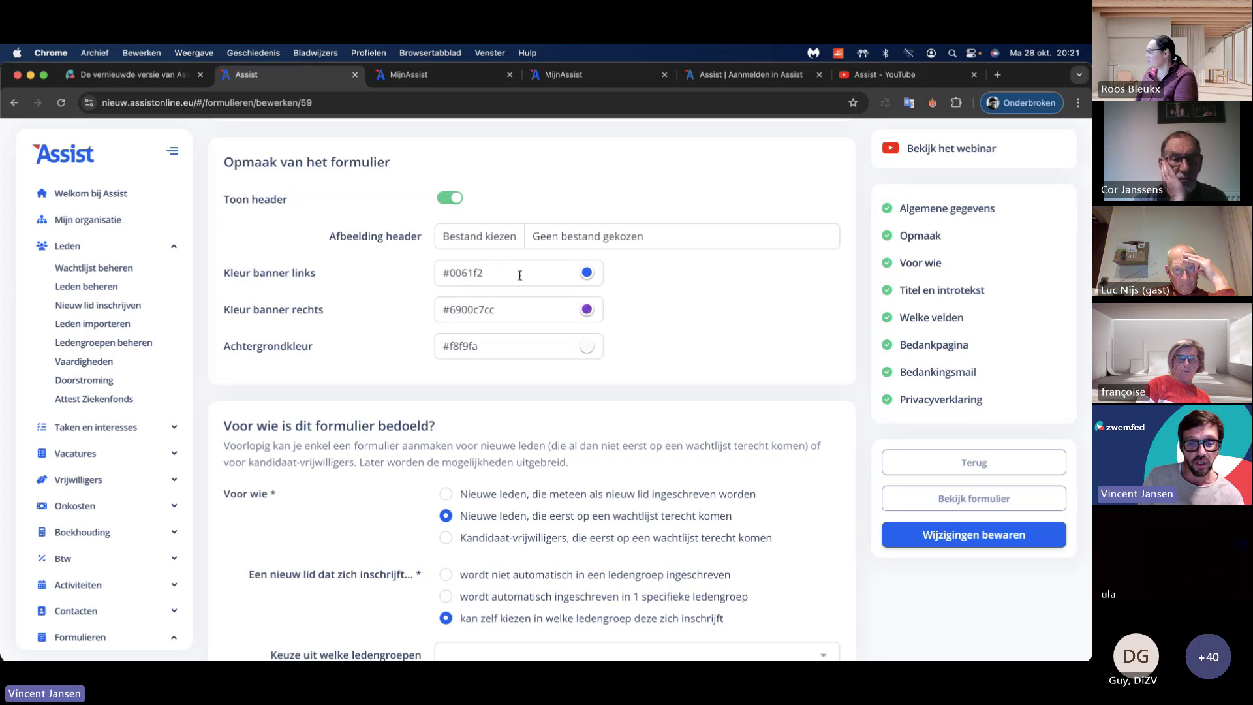
pyautogui.scroll(-4, 420, 309)
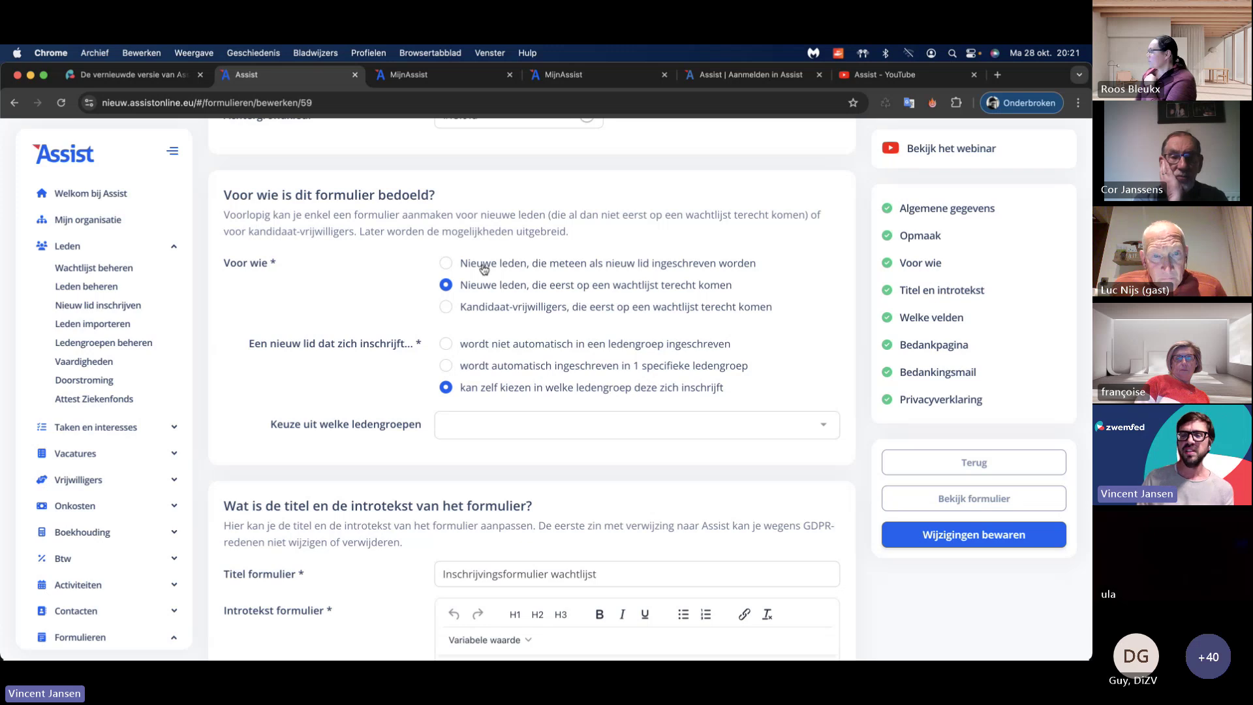
pyautogui.click(446, 264)
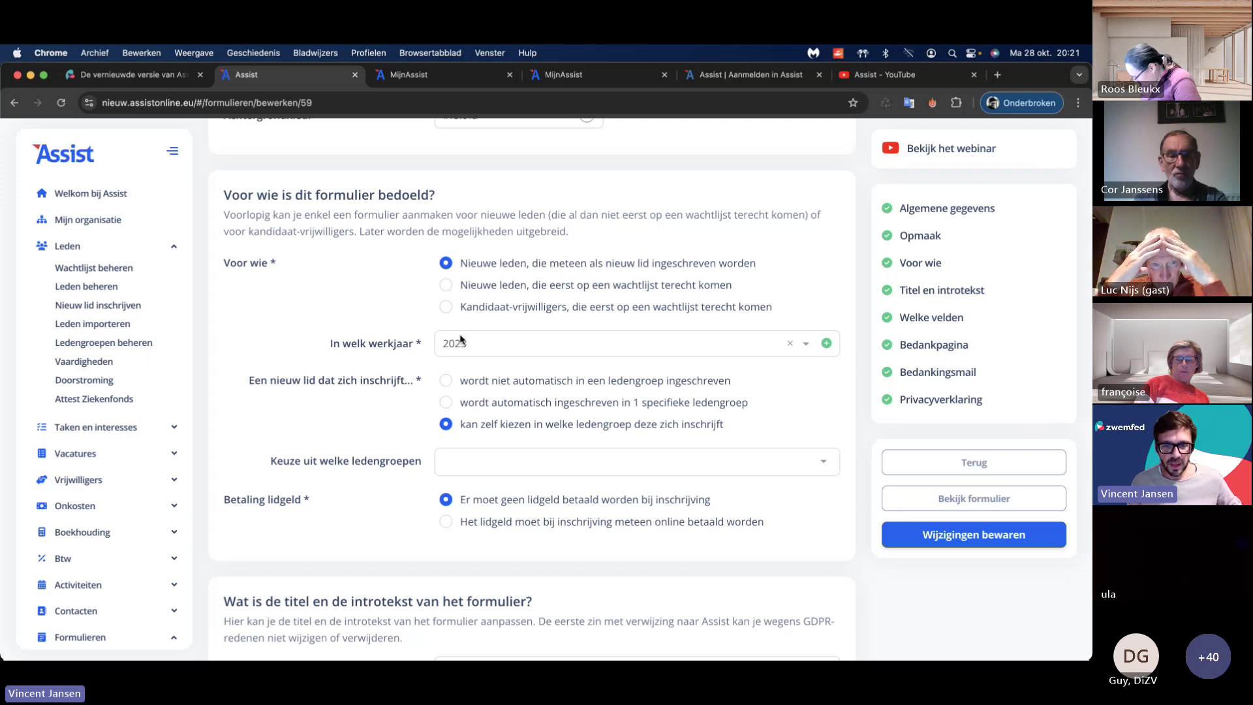
# Step: Set the form's work year to 2024
pyautogui.click(496, 344)
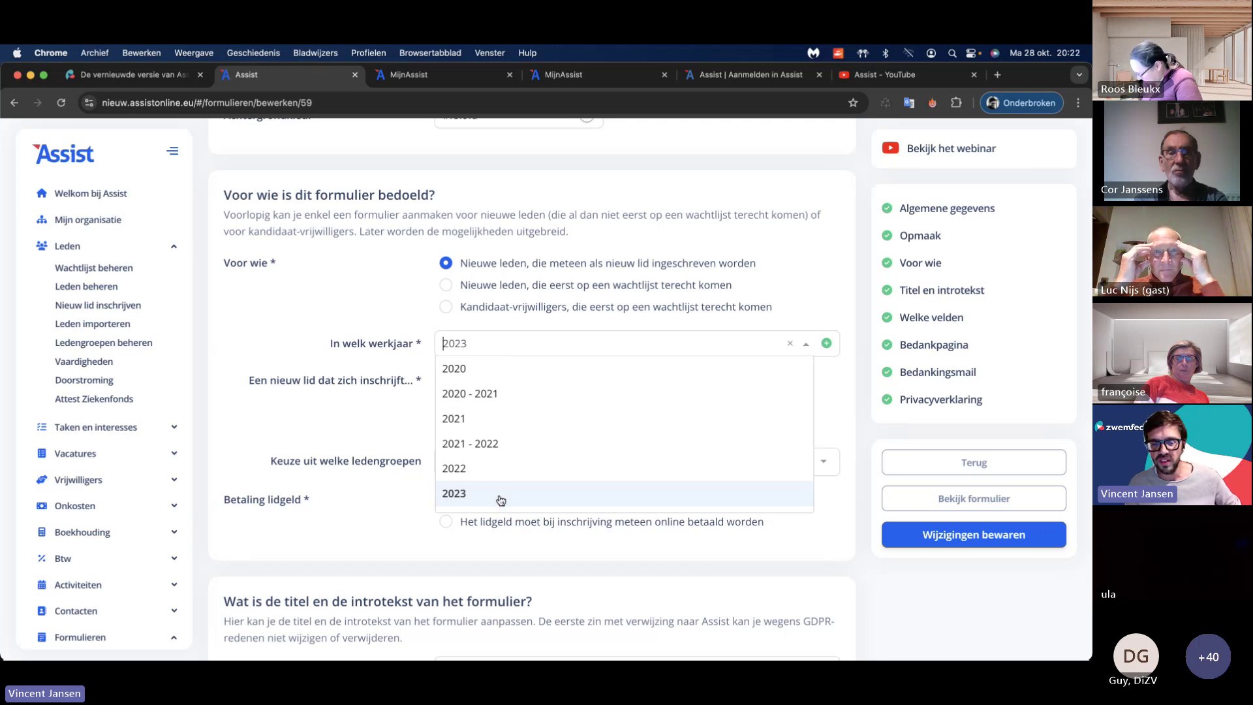
pyautogui.scroll(-2, 500, 500)
pyautogui.click(500, 462)
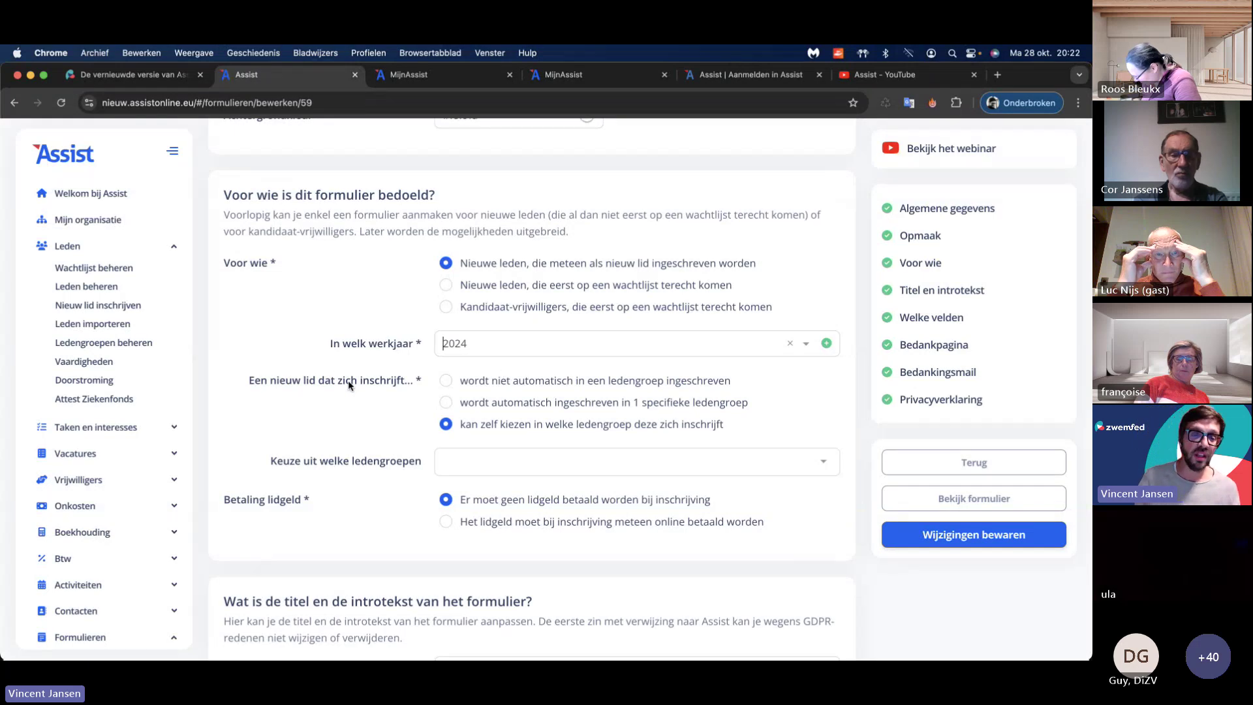
# Step: Let new members choose their own groups: Cultuuractiviteiten and Fietstocht
pyautogui.click(447, 381)
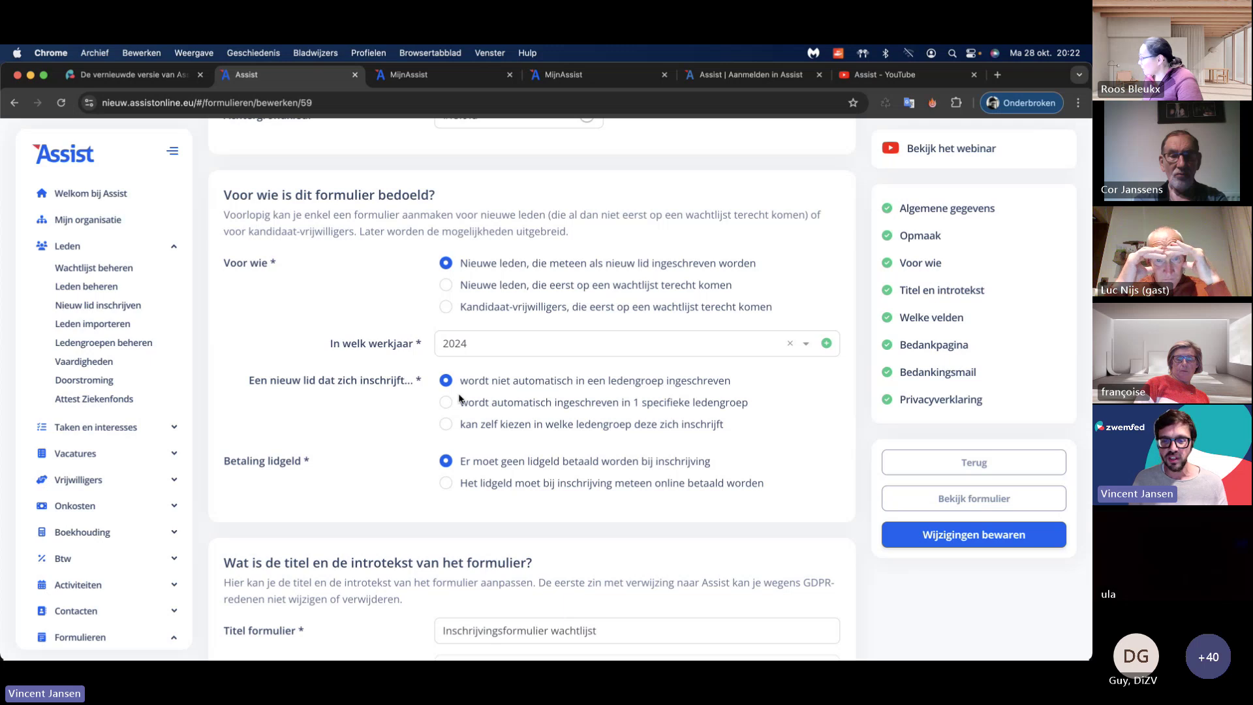
pyautogui.click(447, 403)
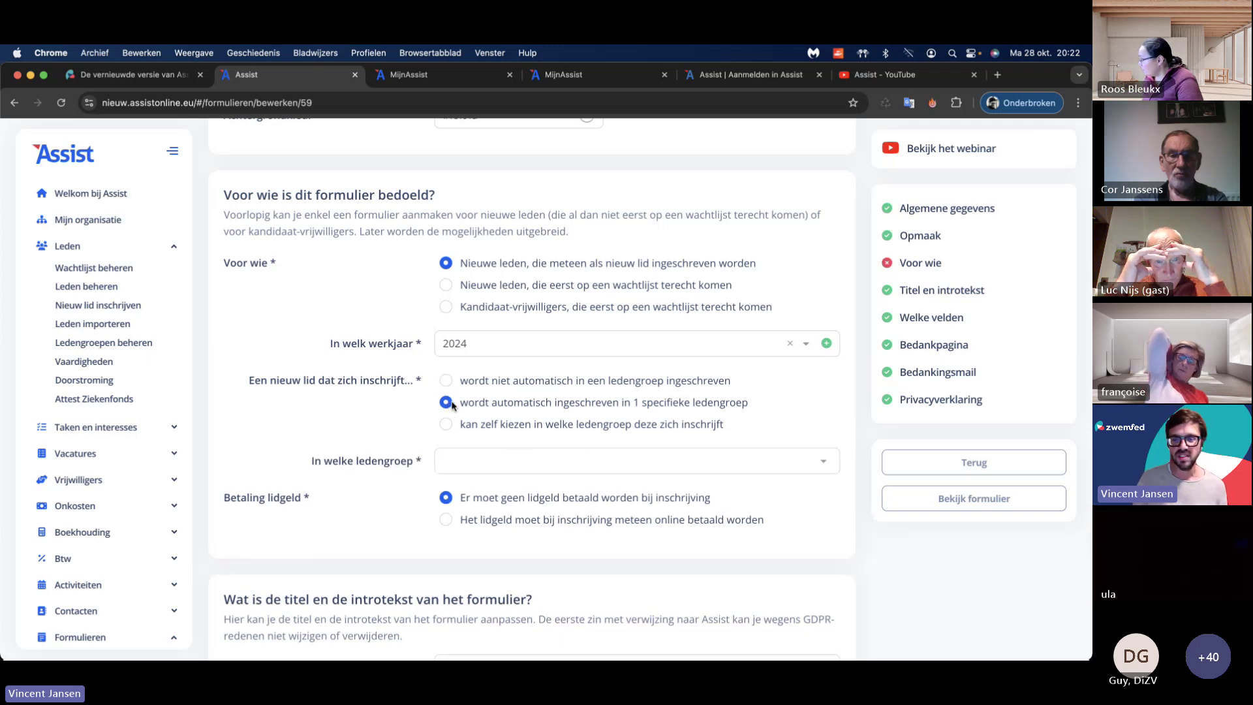
pyautogui.click(555, 461)
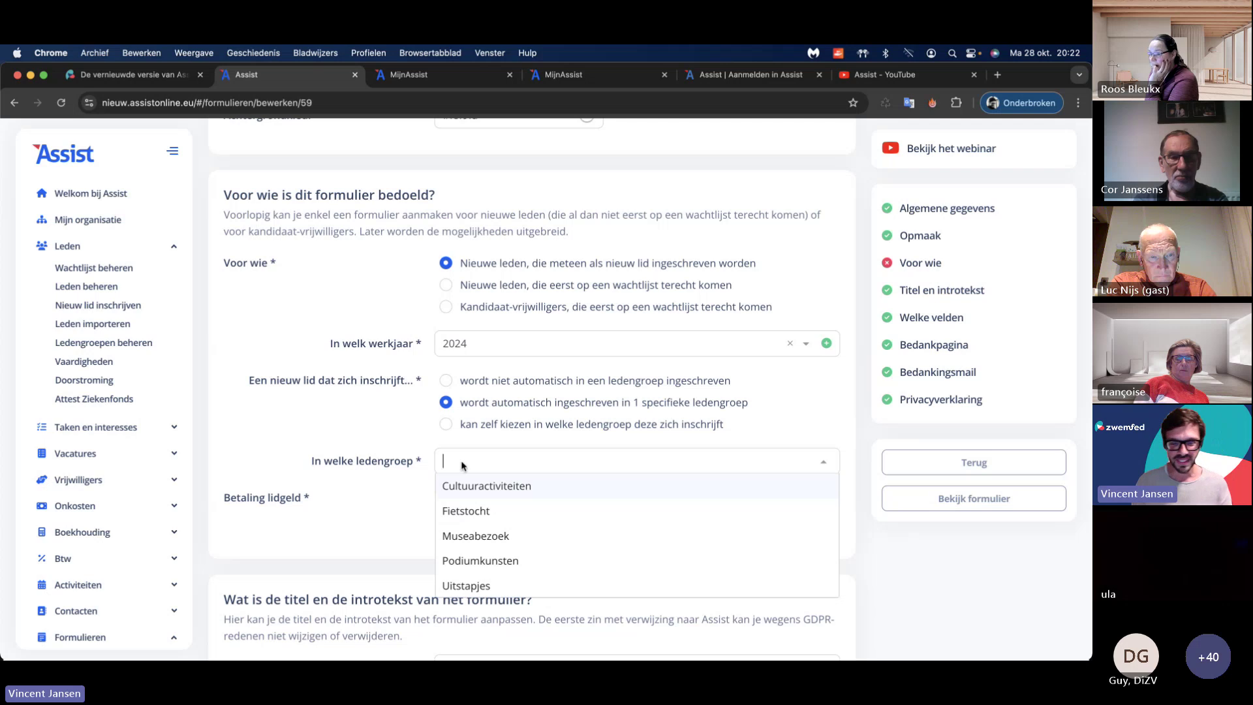
pyautogui.click(480, 517)
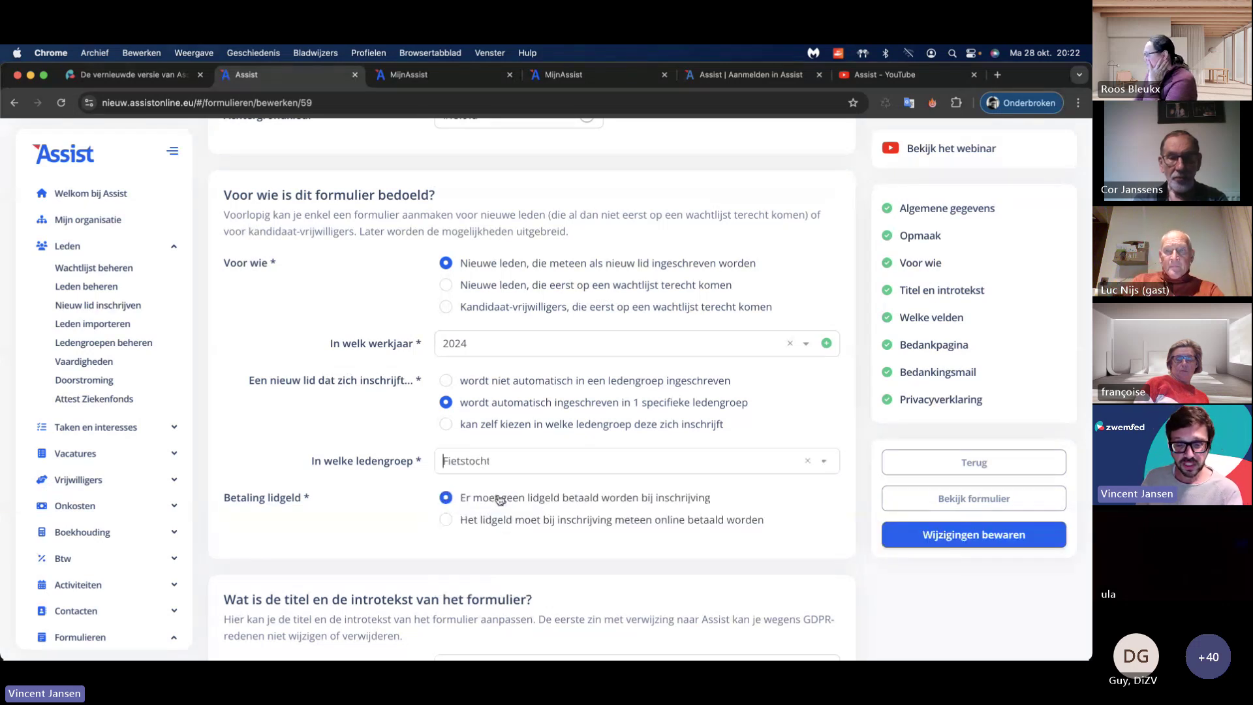
pyautogui.click(447, 425)
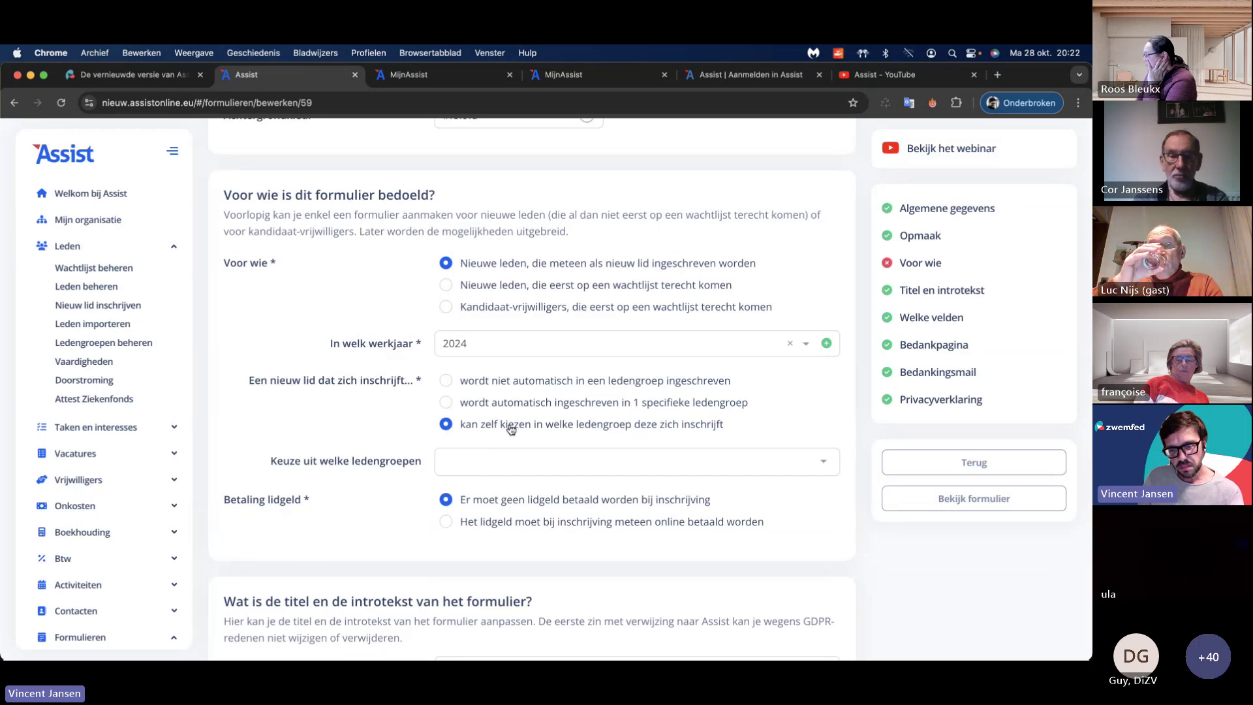
pyautogui.click(539, 464)
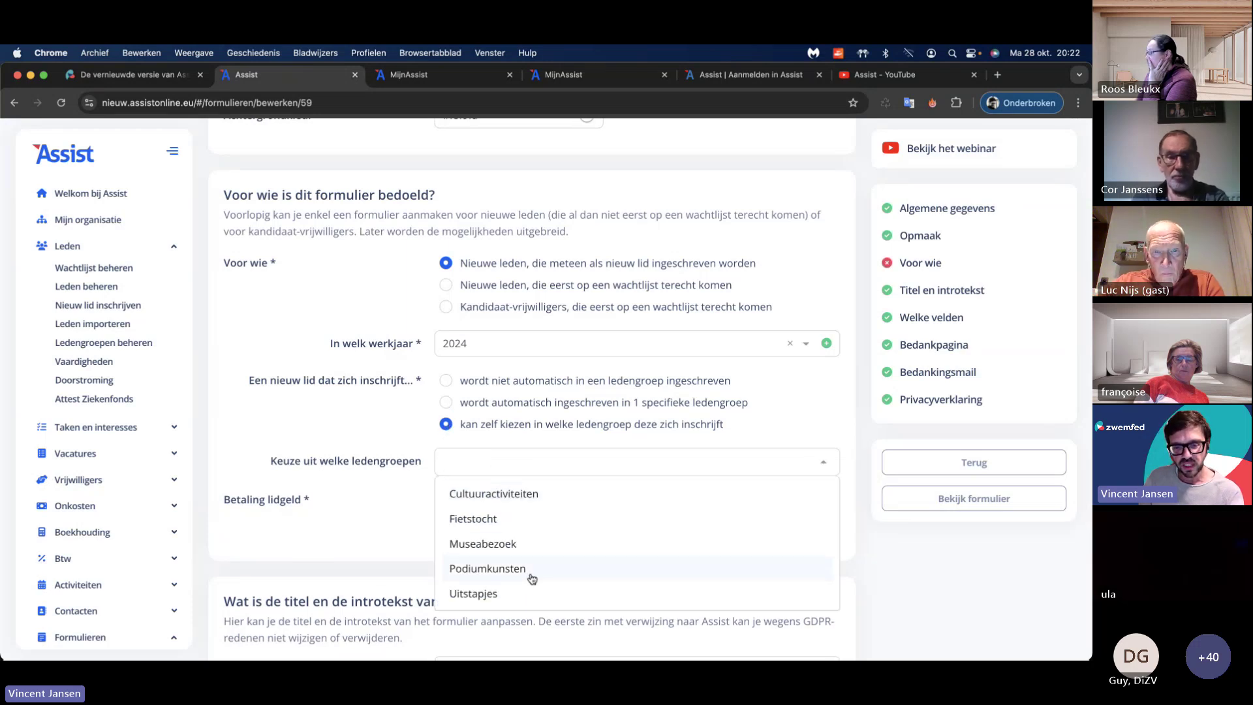
pyautogui.doubleClick(541, 497)
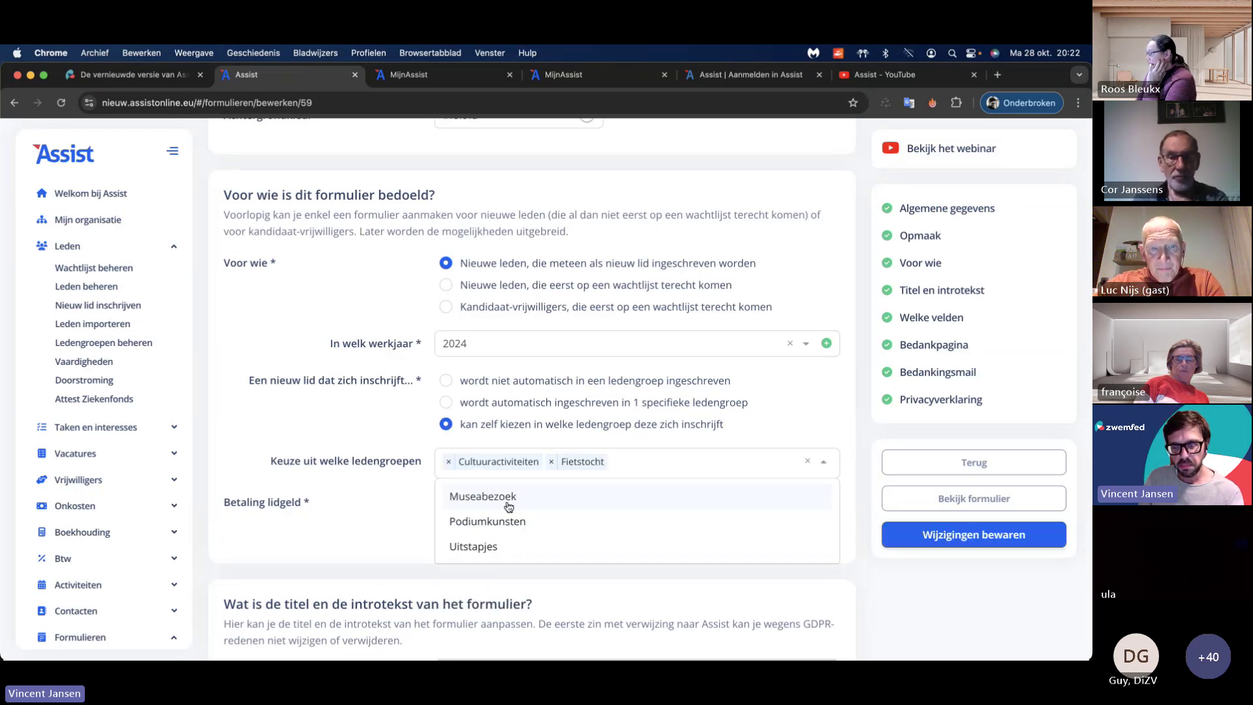
pyautogui.click(550, 461)
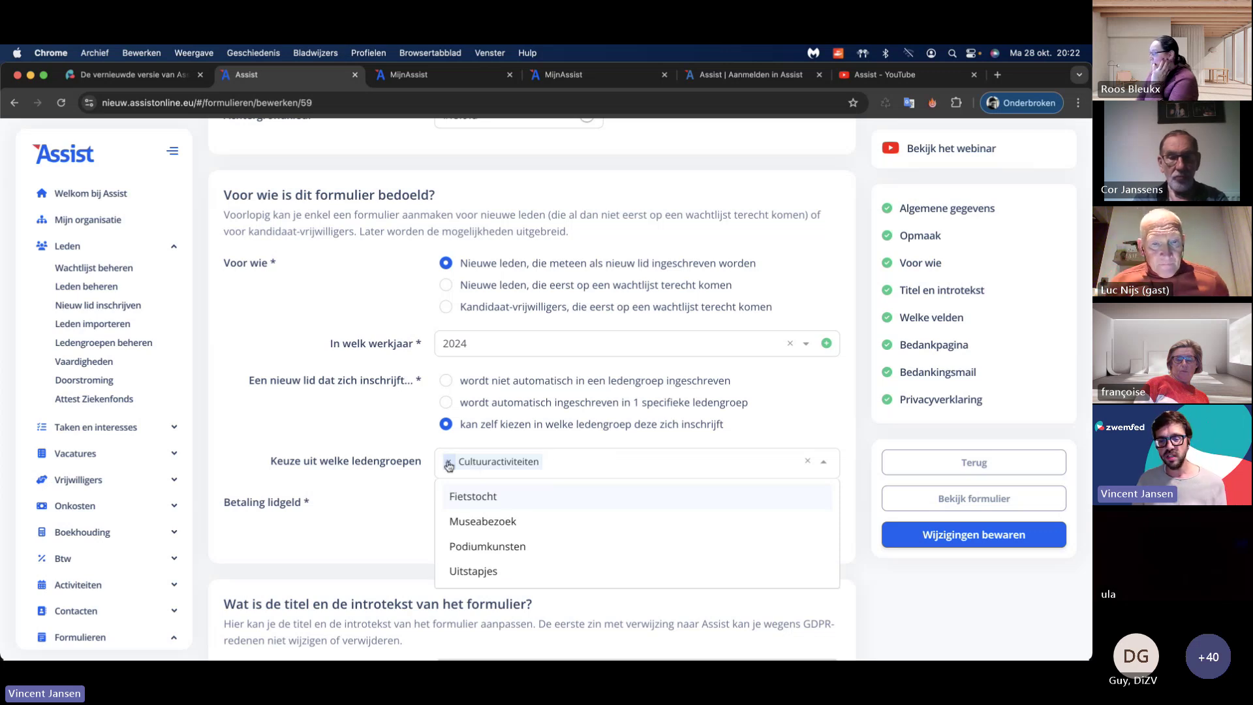
pyautogui.click(501, 497)
pyautogui.click(415, 498)
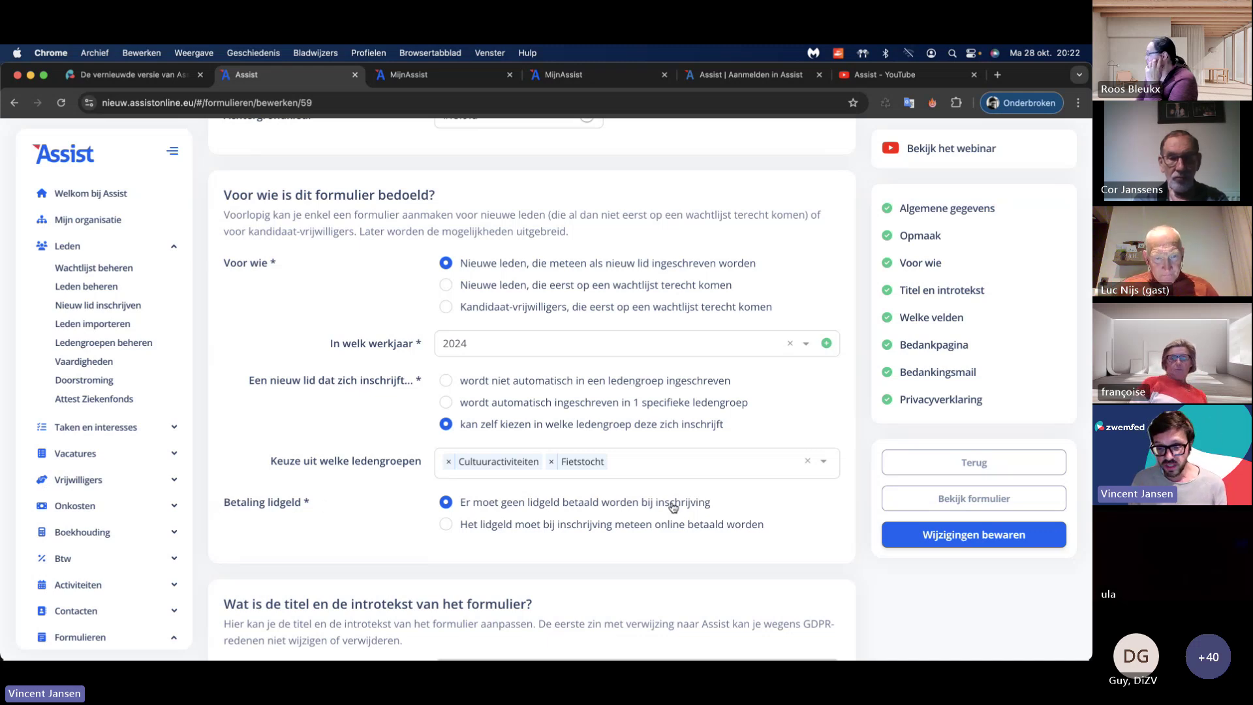
# Step: Try the online-payment options, then require no membership fee at registration
pyautogui.click(446, 524)
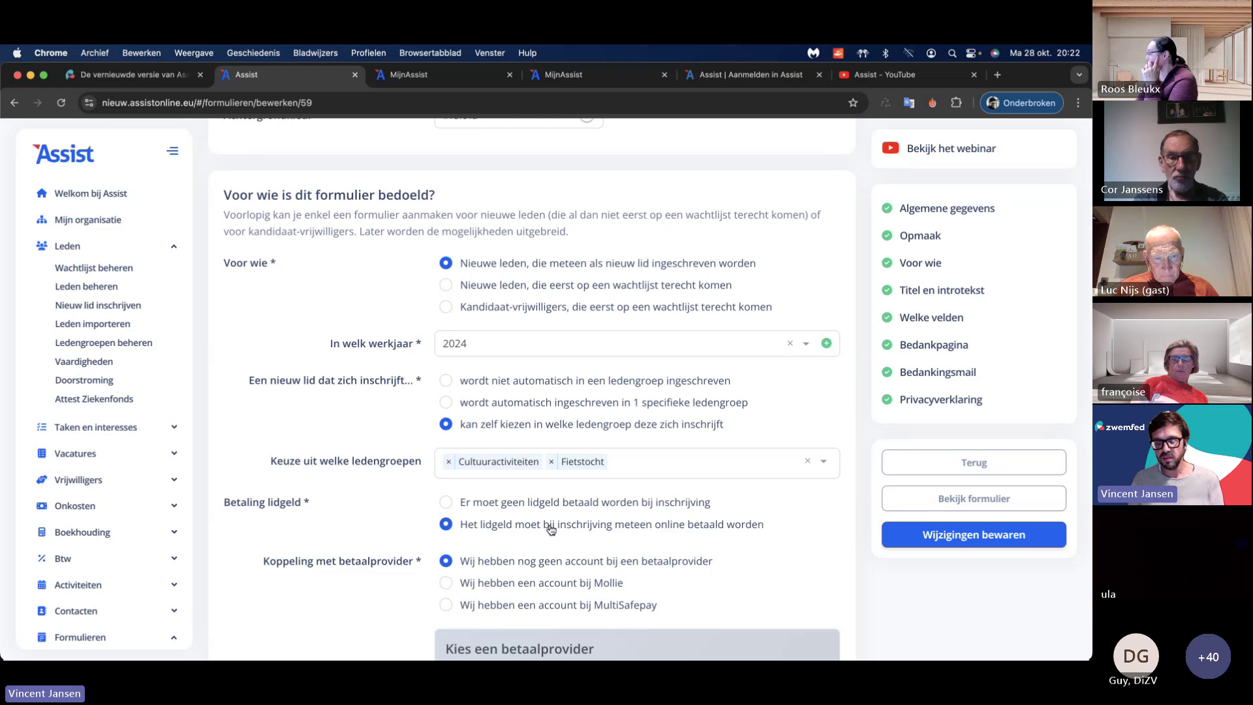
pyautogui.scroll(-3, 545, 516)
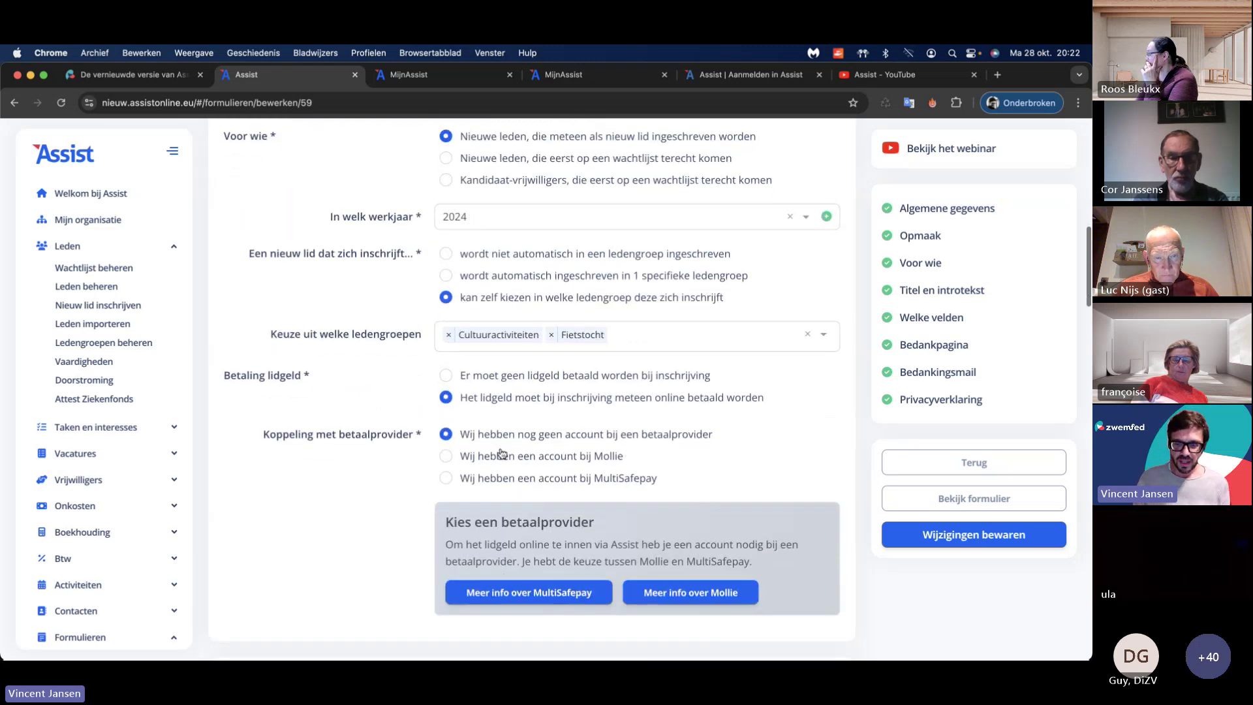
pyautogui.click(447, 456)
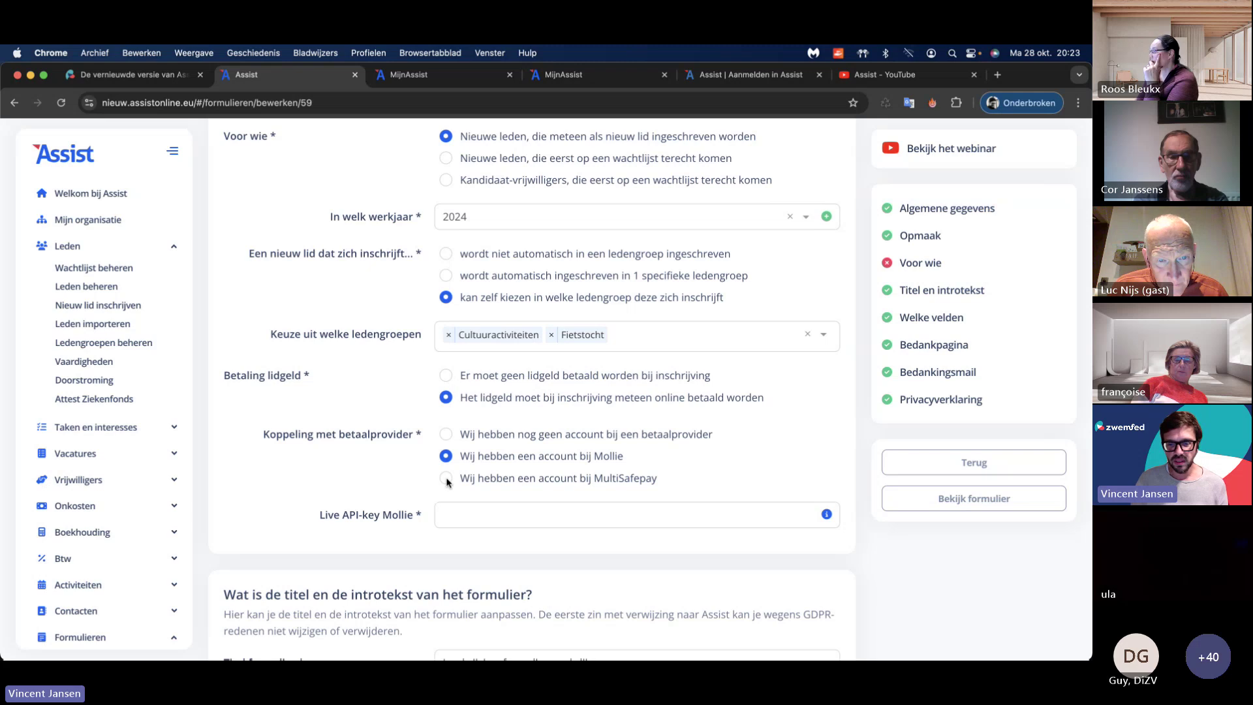
pyautogui.click(447, 480)
pyautogui.click(446, 435)
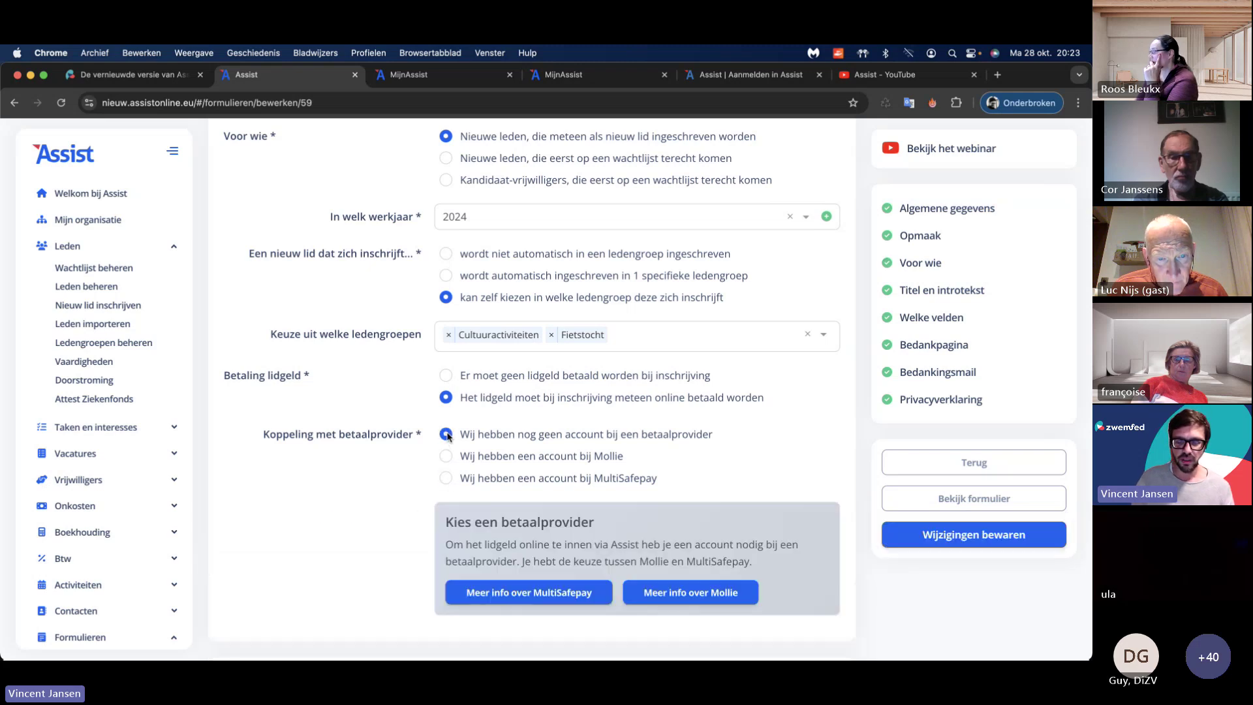
pyautogui.click(447, 376)
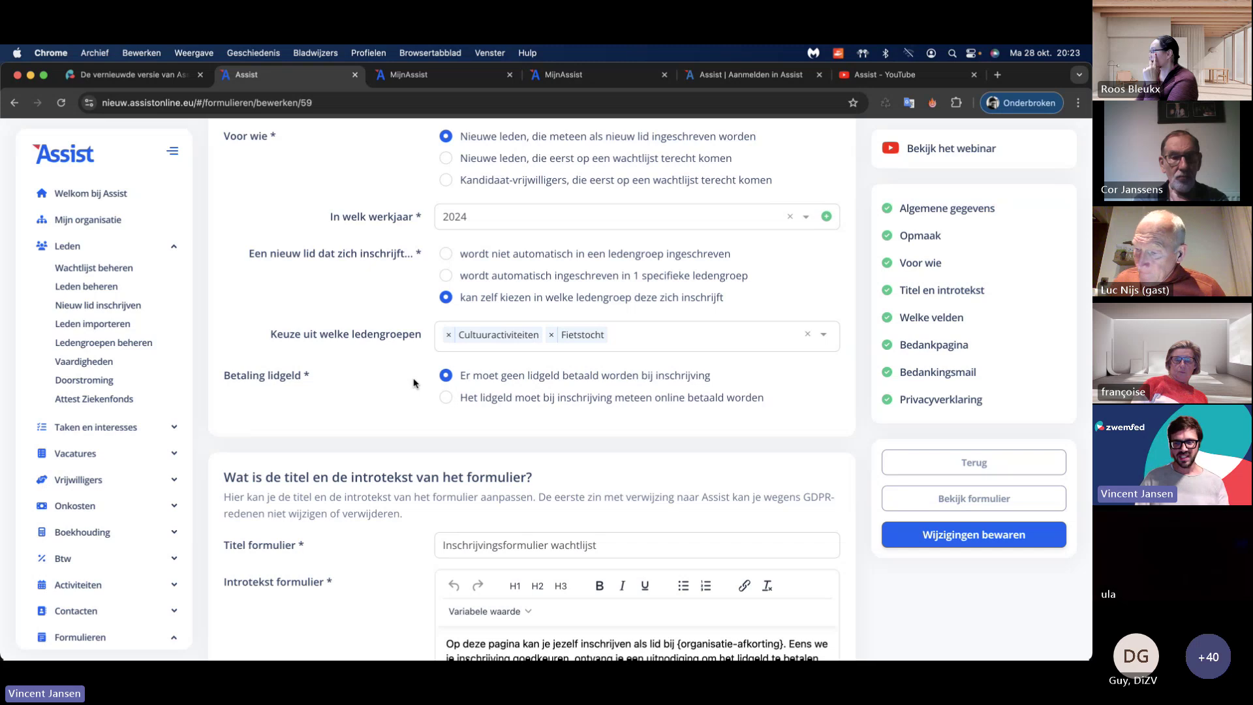
pyautogui.scroll(-1, 417, 382)
pyautogui.scroll(-6, 416, 382)
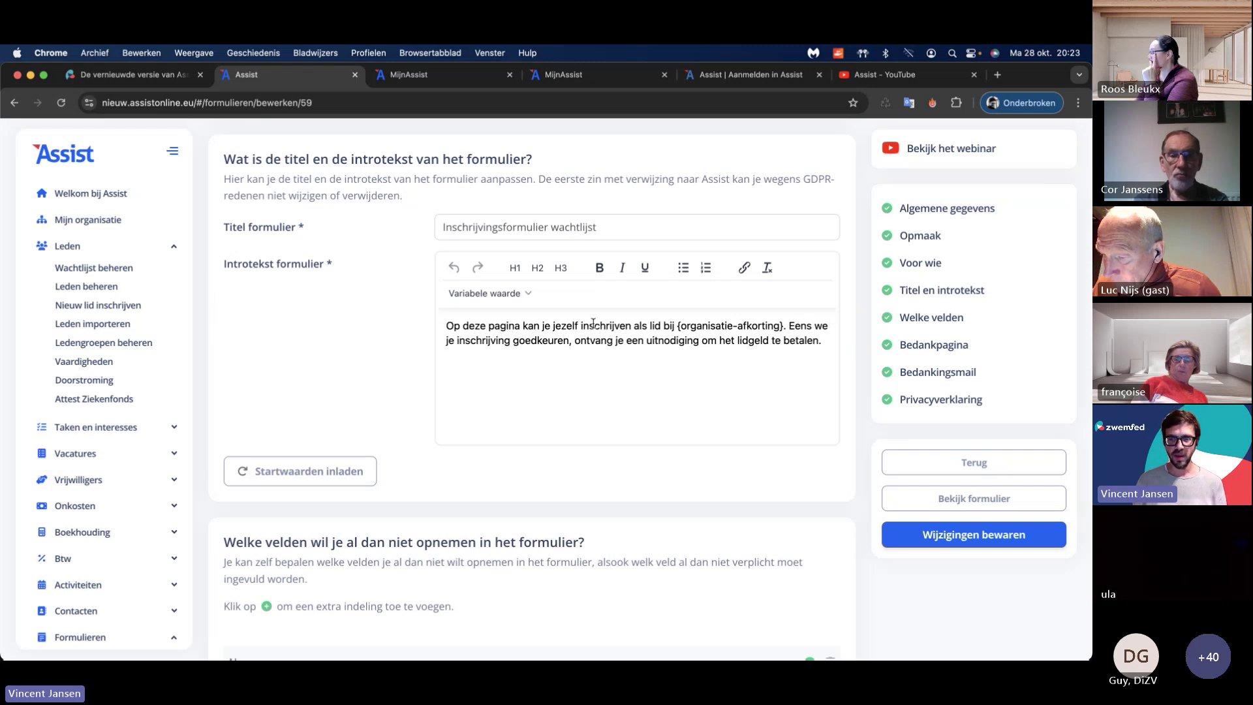
pyautogui.click(531, 296)
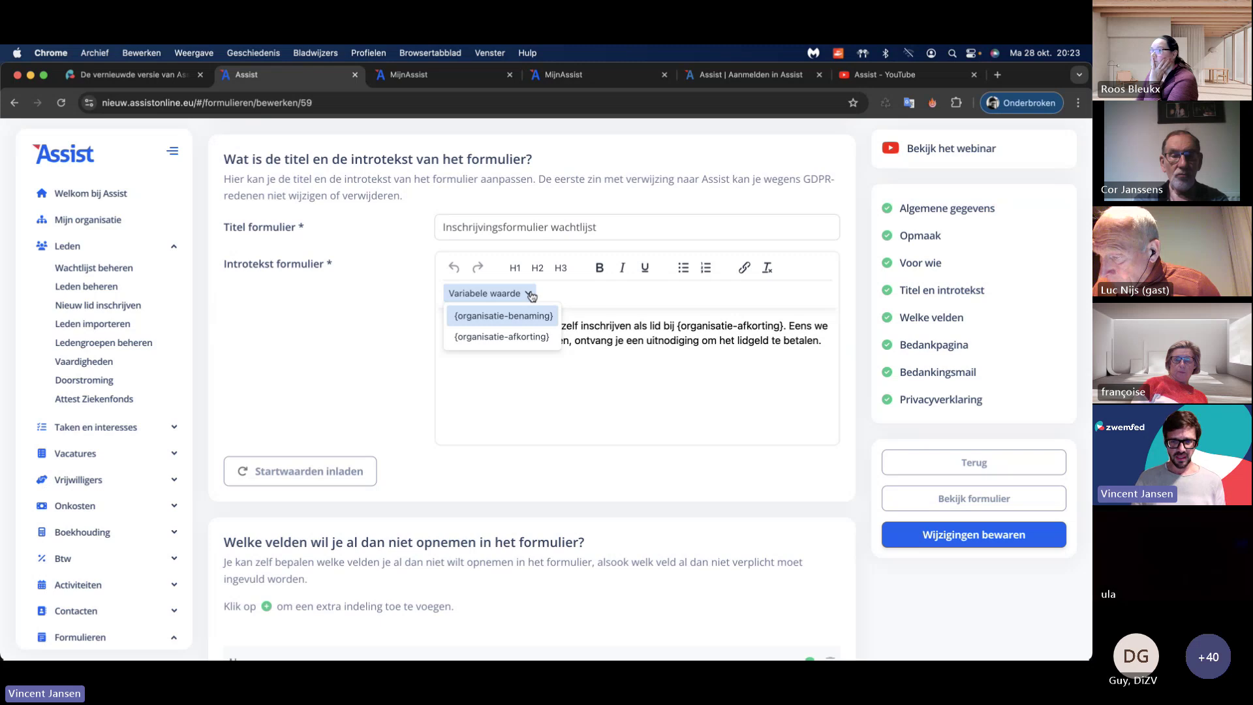
pyautogui.click(823, 342)
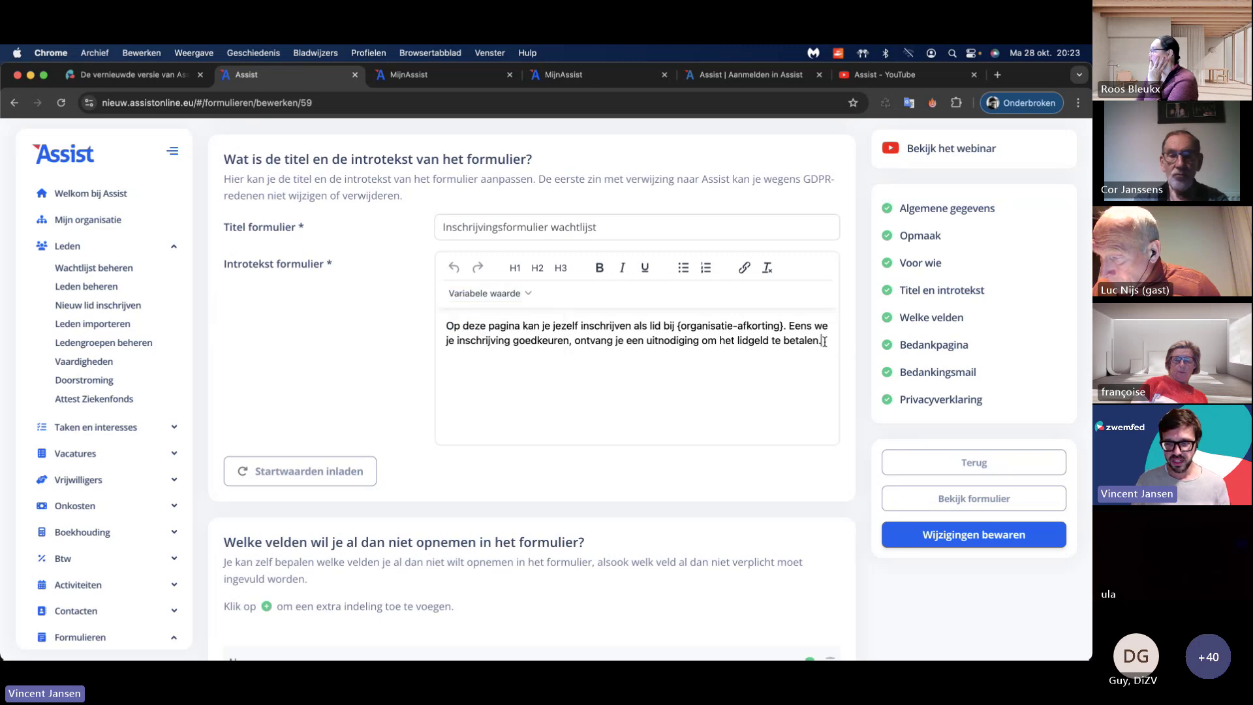
pyautogui.click(493, 293)
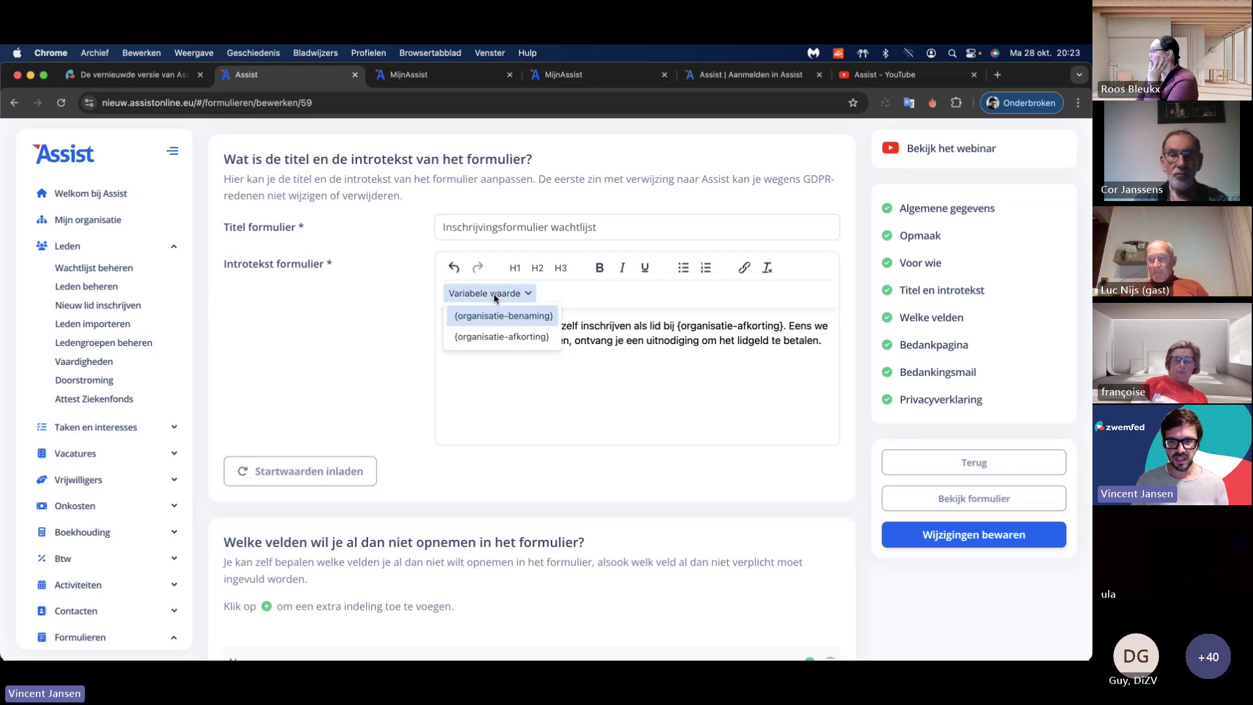
pyautogui.click(515, 336)
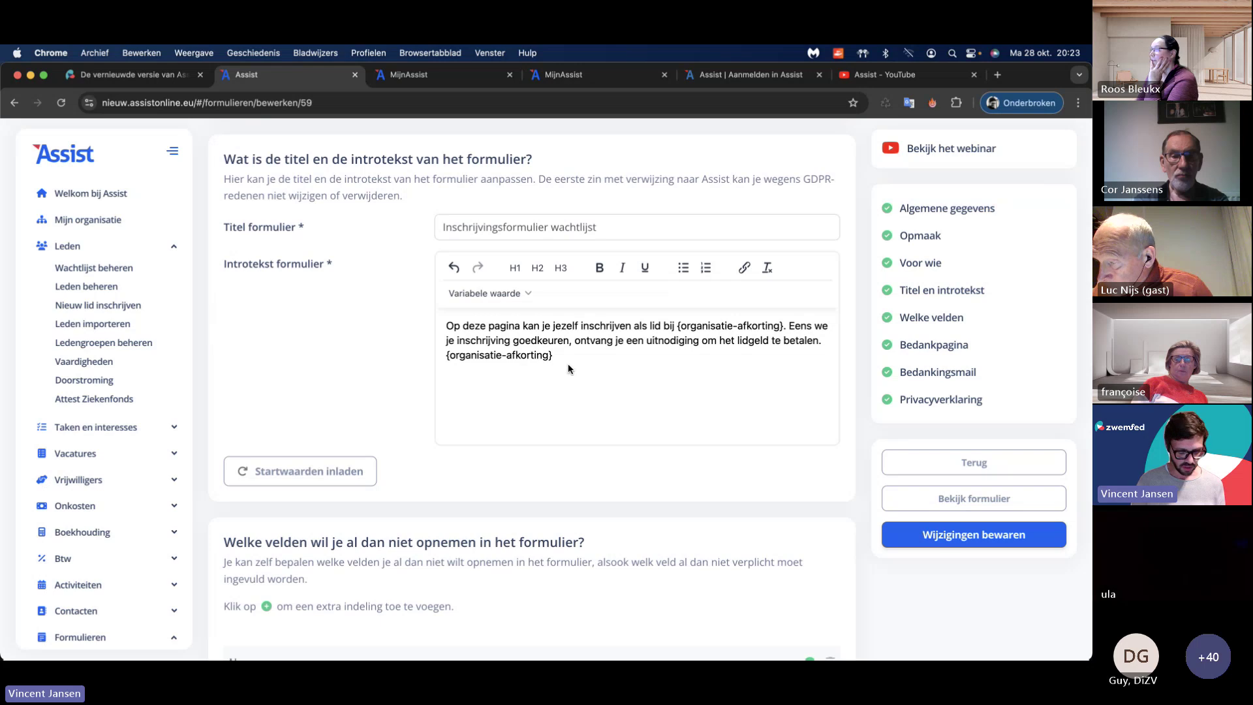
pyautogui.hotkey('shift', 'Left')
pyautogui.hotkey('shift', 'Left')
pyautogui.hotkey('shift', 'Left')
pyautogui.hotkey('shift', 'Left')
pyautogui.hotkey('shift', 'Left')
pyautogui.hotkey('shift', 'Left')
pyautogui.hotkey('shift', 'Left')
pyautogui.hotkey('shift', 'Left')
pyautogui.hotkey('shift', 'Left')
pyautogui.hotkey('shift', 'Left')
pyautogui.hotkey('shift', 'Left')
pyautogui.hotkey('shift', 'Left')
pyautogui.hotkey('shift', 'Left')
pyautogui.hotkey('shift', 'Left')
pyautogui.hotkey('shift', 'Left')
pyautogui.hotkey('shift', 'Left')
pyautogui.hotkey('shift', 'Left')
pyautogui.hotkey('shift', 'Left')
pyautogui.hotkey('shift', 'Left')
pyautogui.hotkey('shift', 'Left')
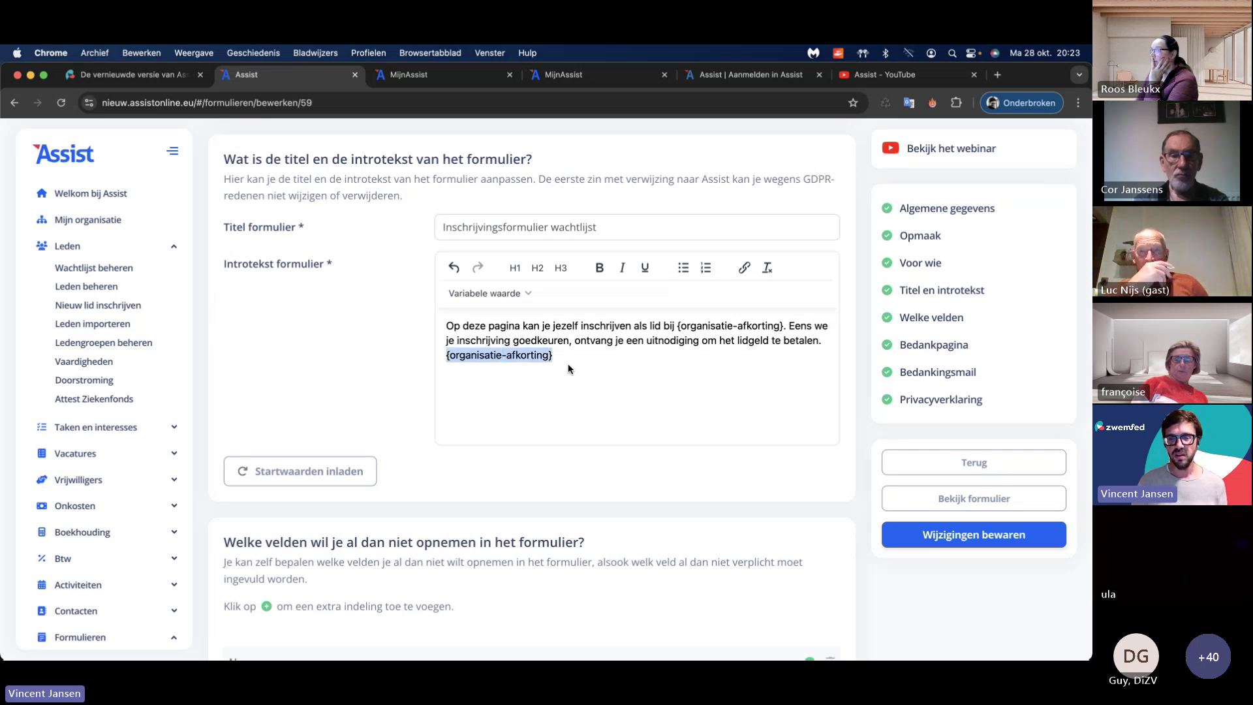
pyautogui.press('BackSpace')
# Step: Reorder the address fields to Postcode, Gemeente, Land, then Straat, nr, bus
pyautogui.scroll(-5, 544, 370)
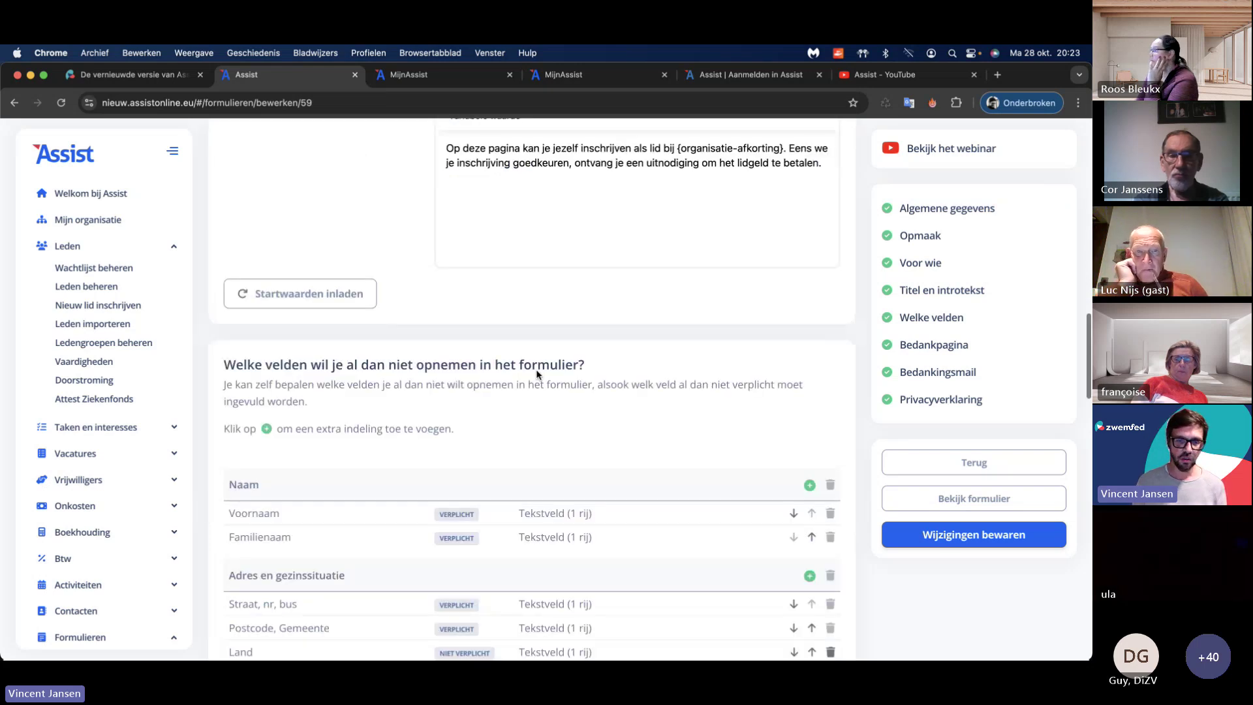
pyautogui.scroll(-5, 400, 366)
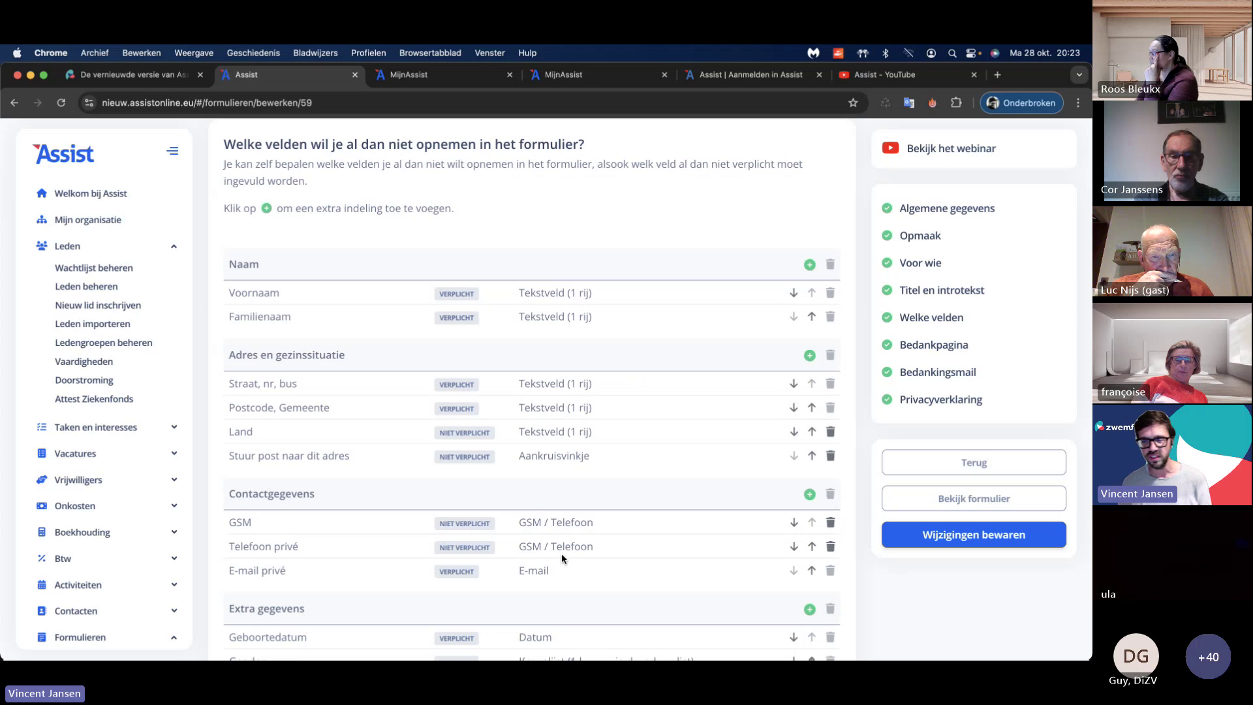
pyautogui.click(811, 407)
pyautogui.click(793, 407)
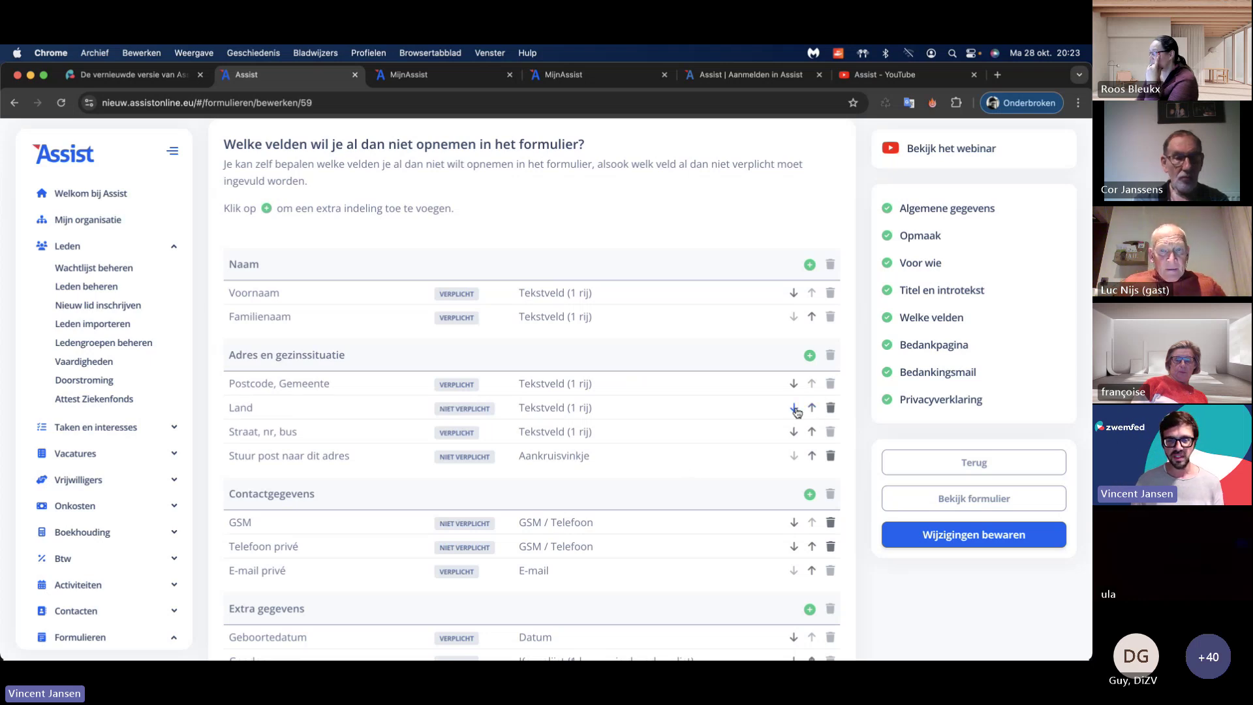
# Step: Add an empty new field row to Extra gegevens without choosing a field
pyautogui.scroll(-3, 683, 425)
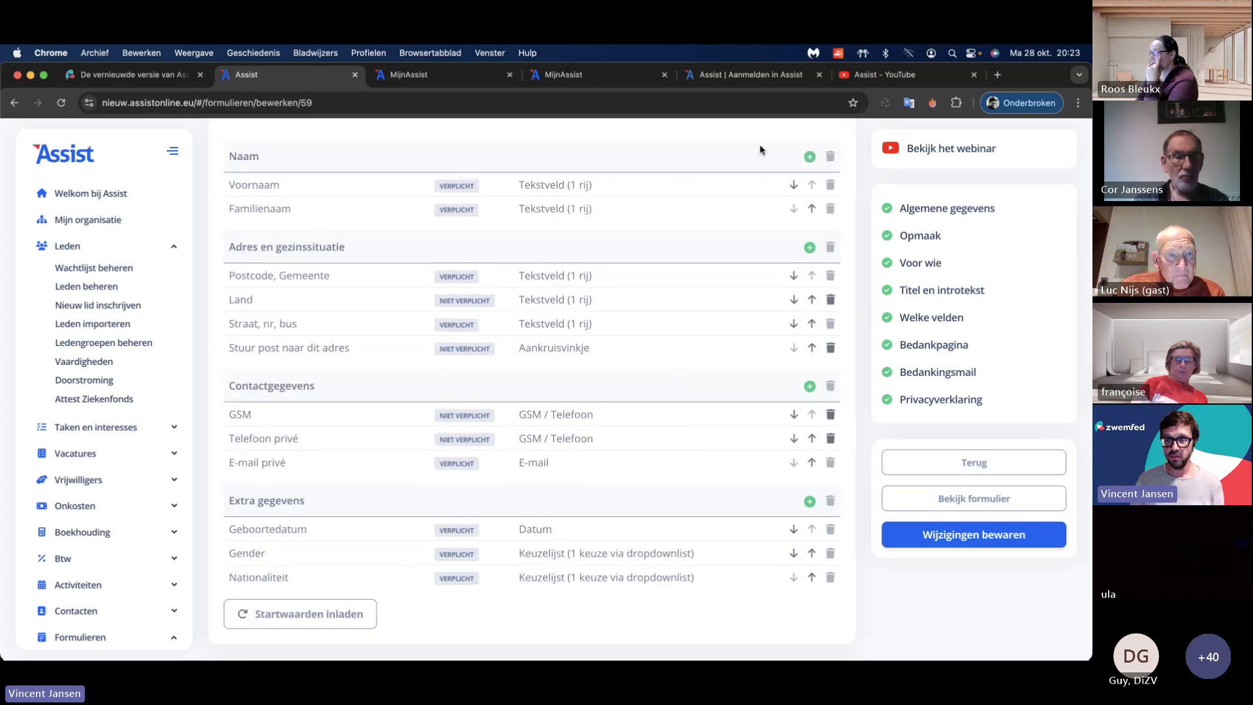
pyautogui.click(809, 502)
pyautogui.scroll(-5, 569, 442)
pyautogui.click(581, 392)
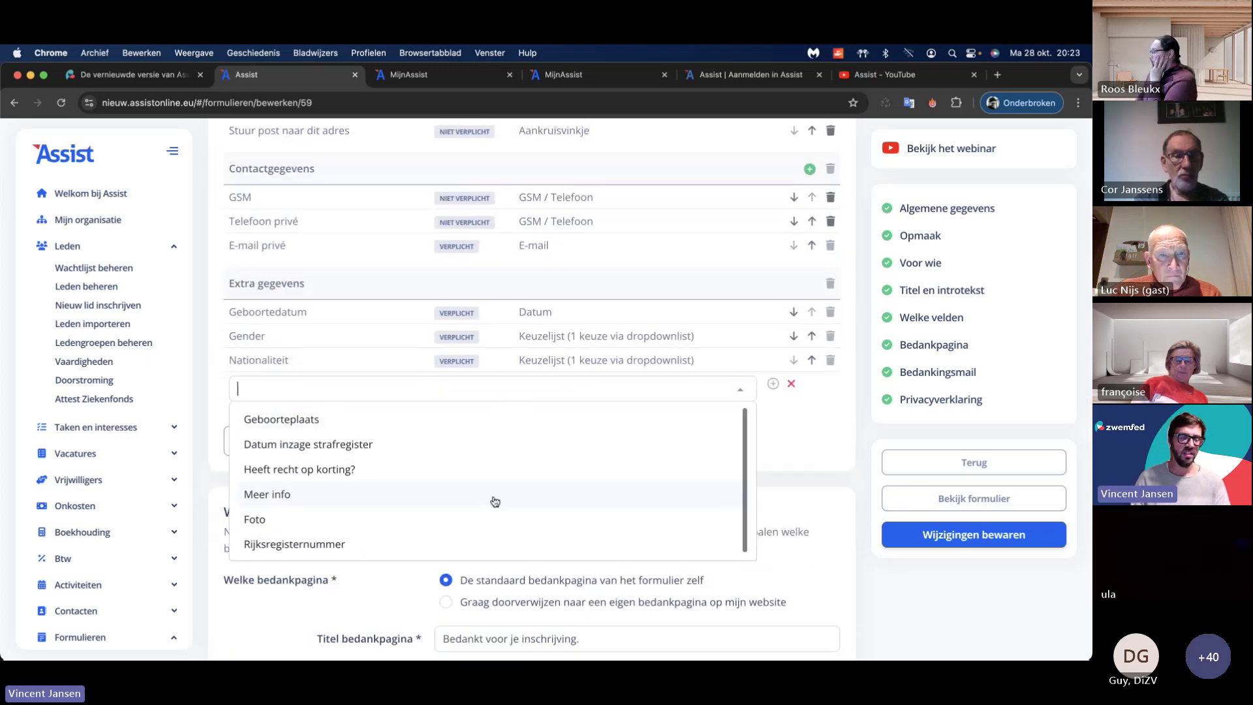
pyautogui.click(778, 419)
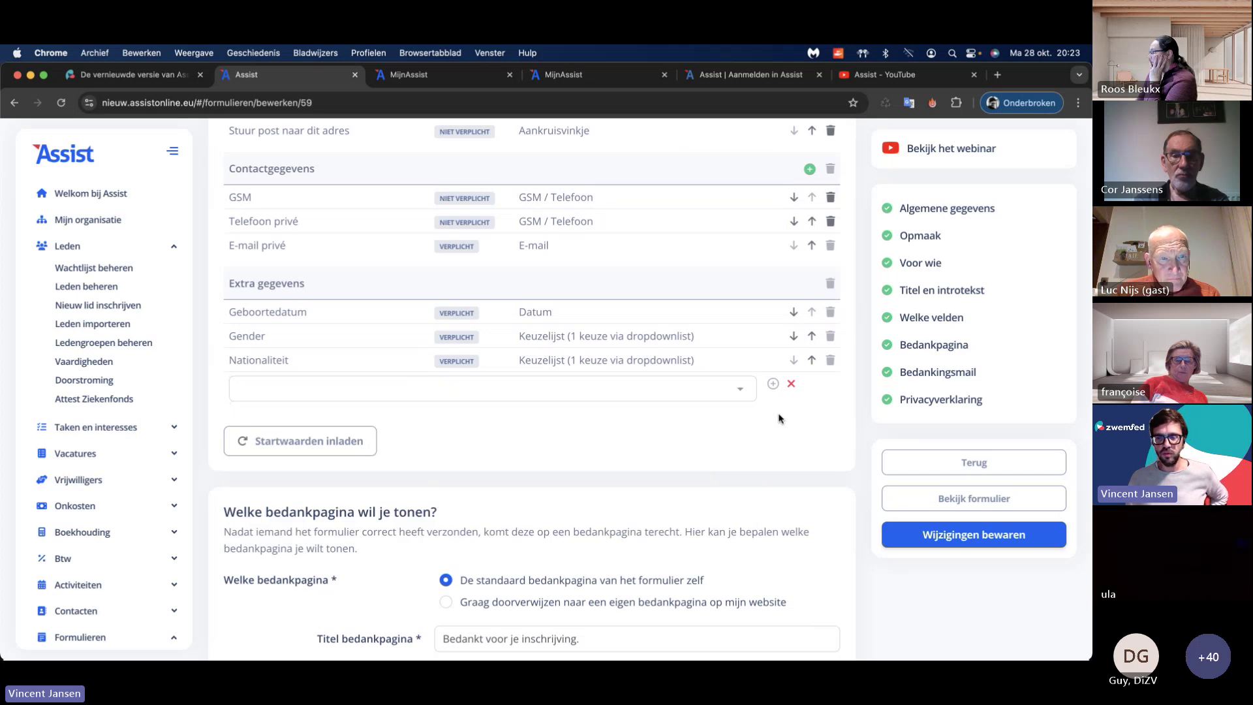
pyautogui.scroll(-5, 506, 417)
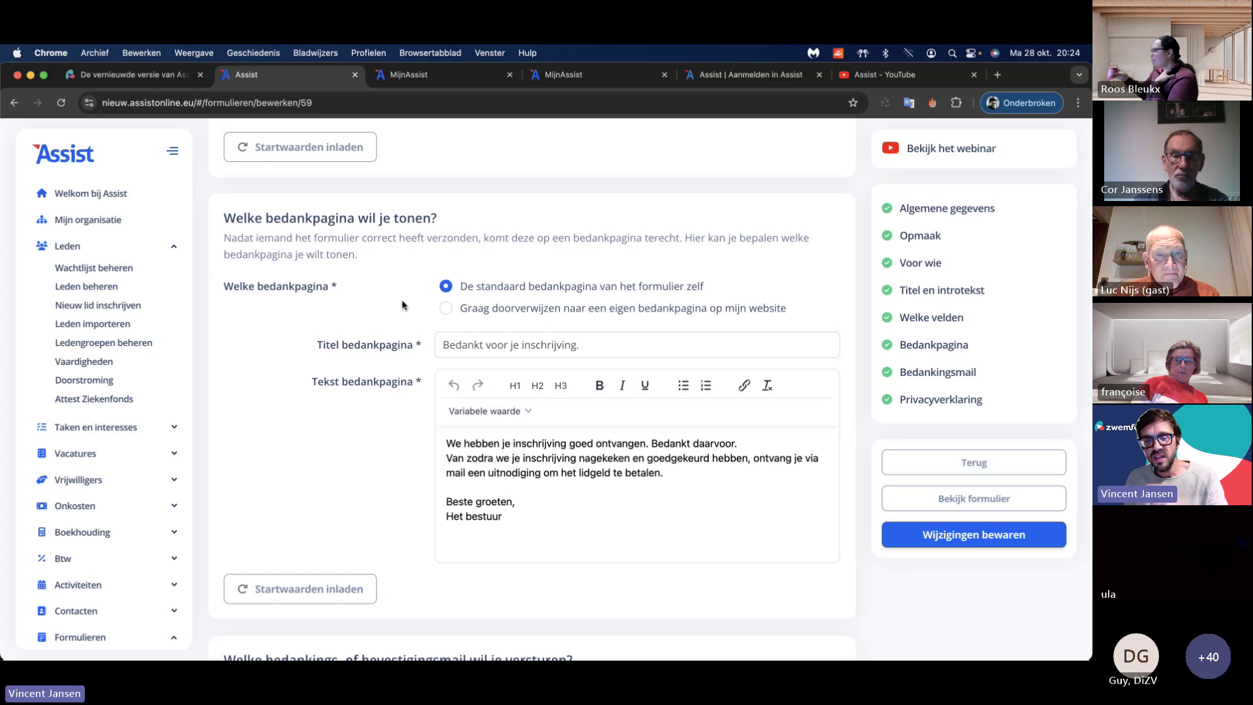
# Step: Keep the standard thank-you page after briefly selecting the club's own page
pyautogui.click(446, 308)
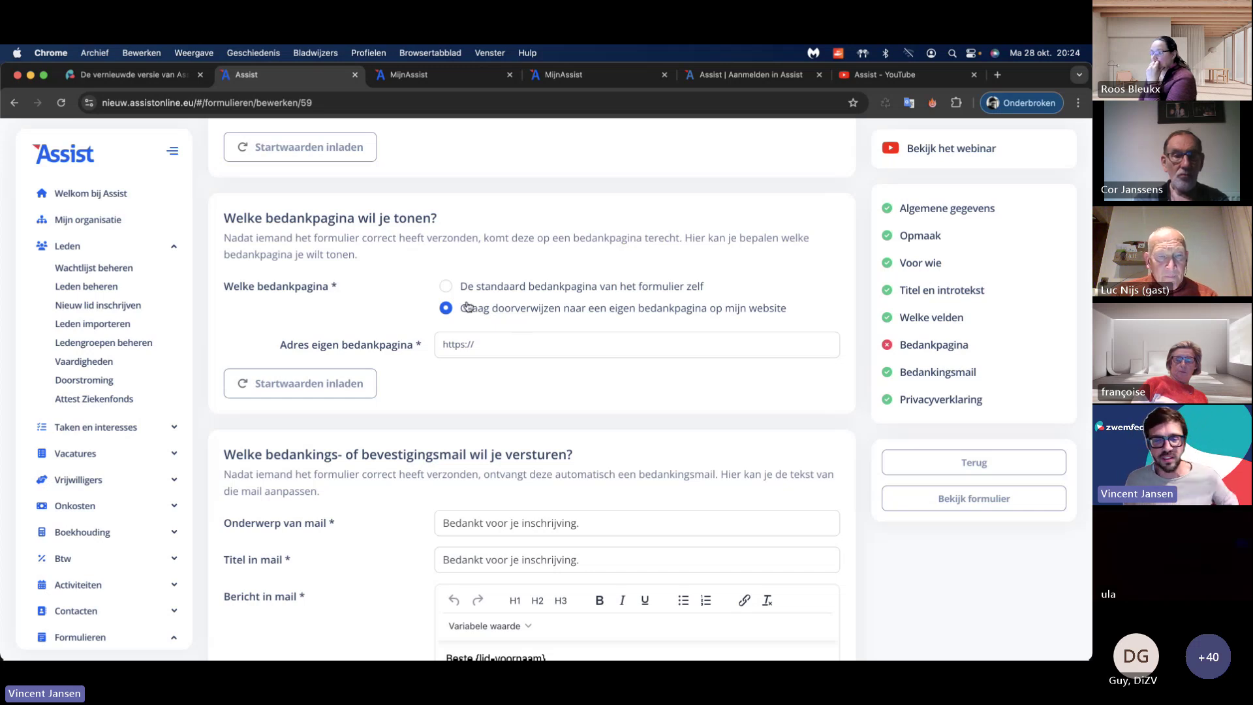
pyautogui.click(446, 286)
pyautogui.scroll(-8, 417, 300)
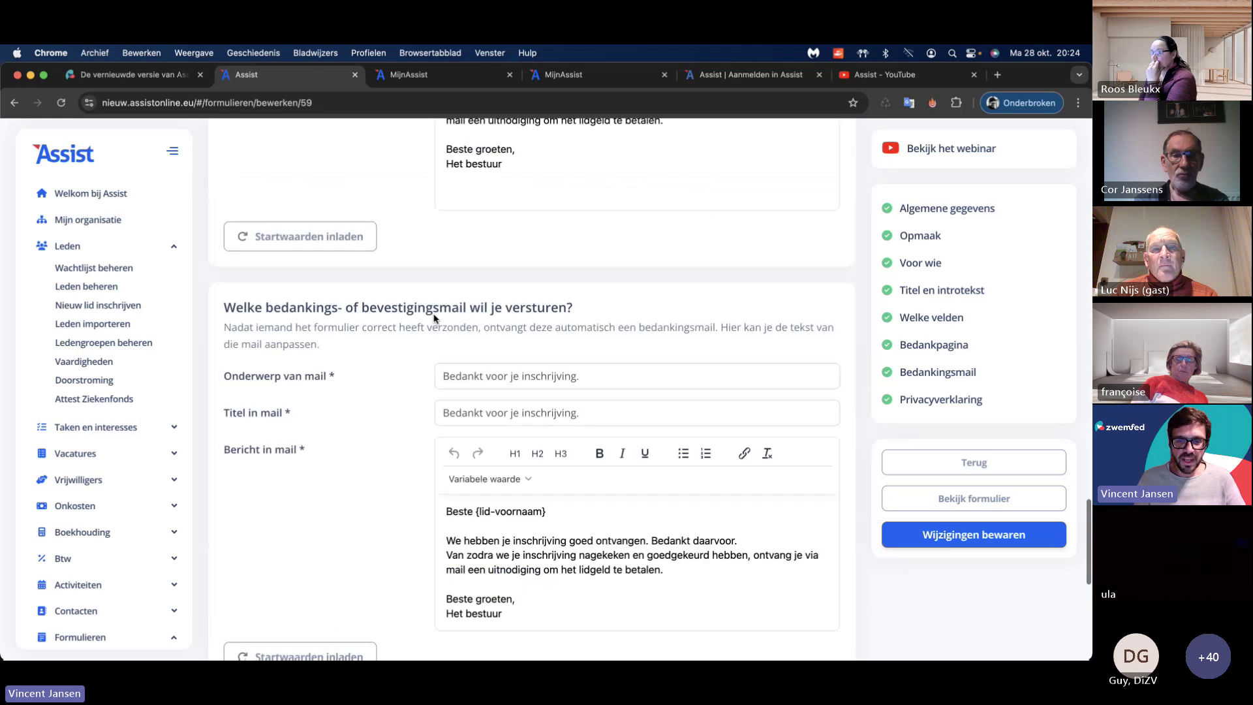
pyautogui.scroll(1, 411, 294)
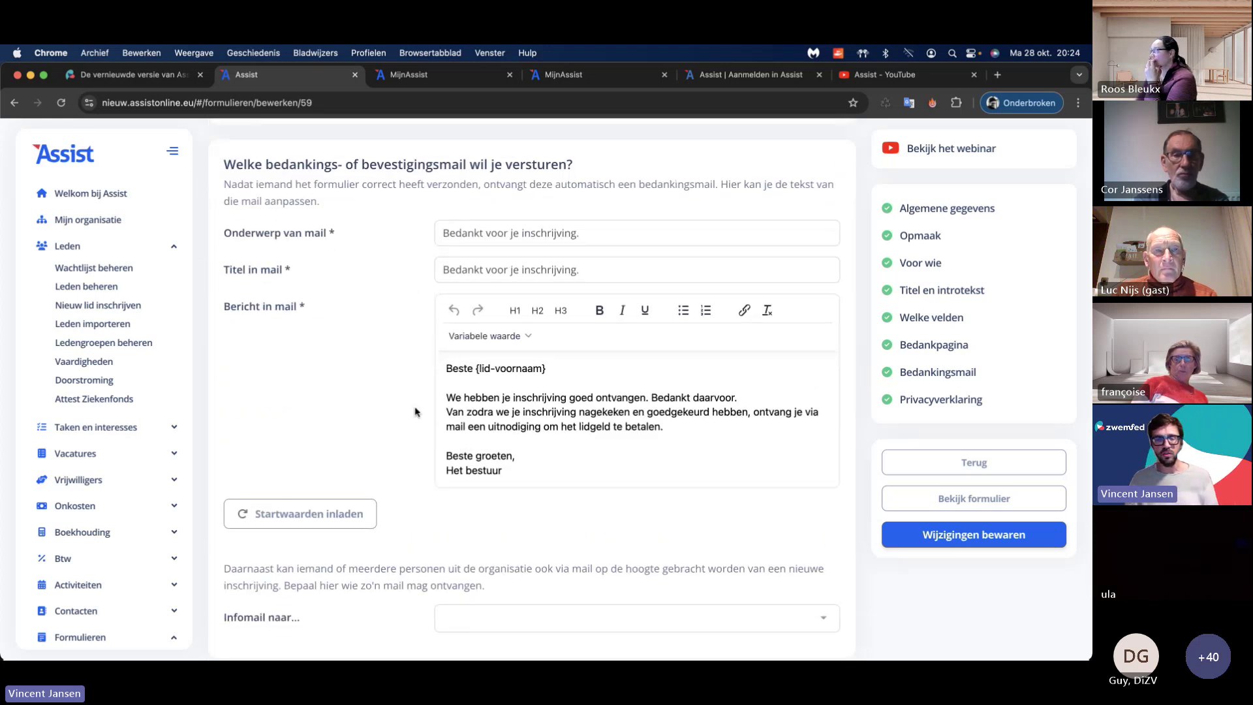
# Step: Add and remove two info-mail recipients, leaving none, and save the form
pyautogui.scroll(-10, 417, 411)
pyautogui.click(468, 410)
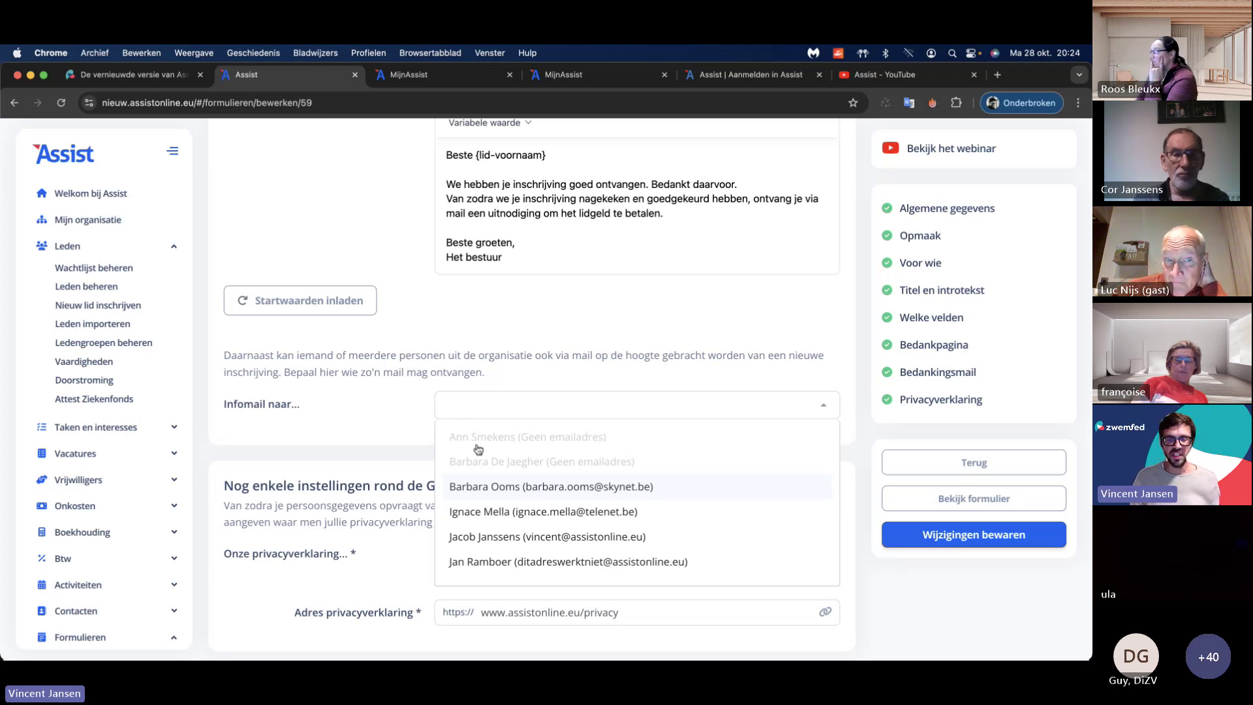
pyautogui.click(519, 486)
pyautogui.click(531, 490)
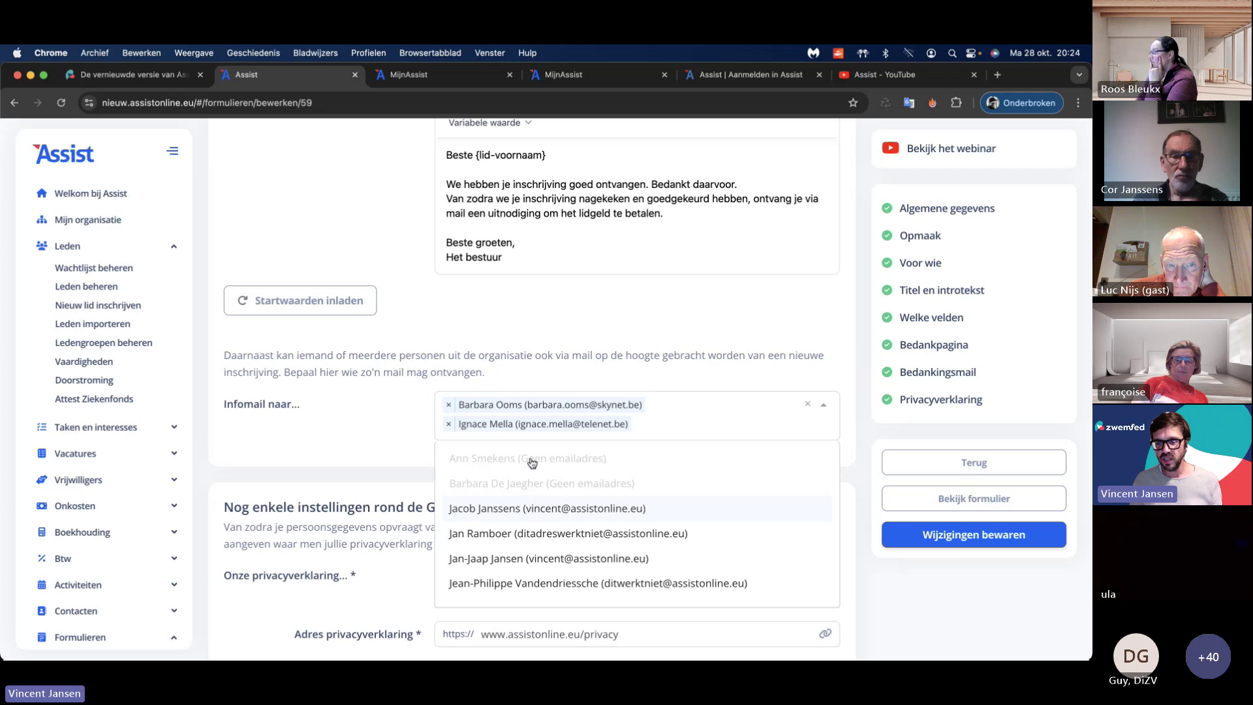
pyautogui.click(448, 424)
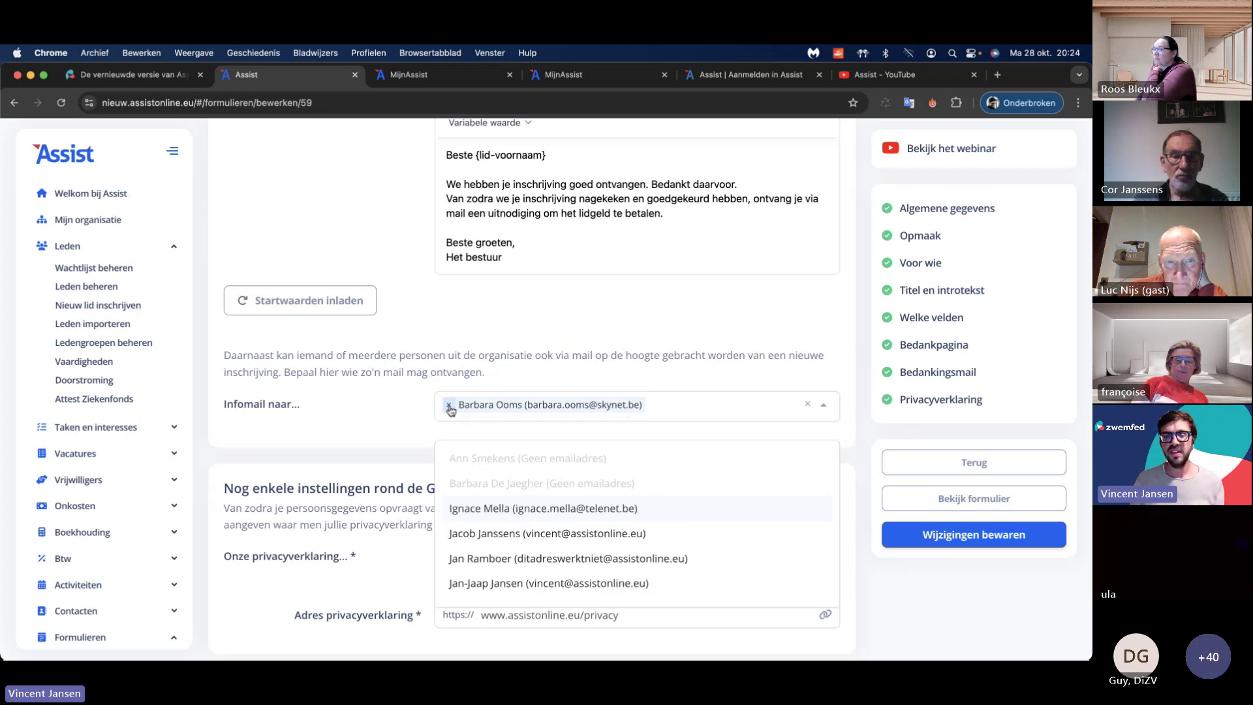
pyautogui.click(448, 404)
pyautogui.click(401, 410)
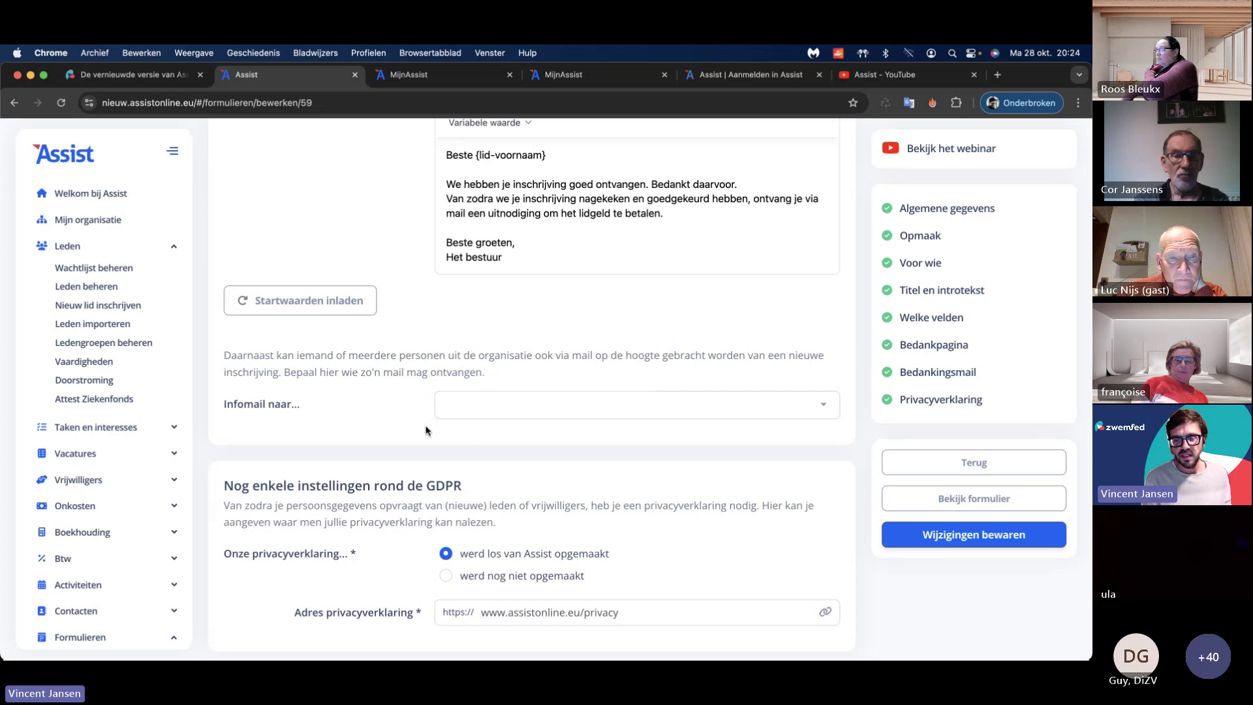
pyautogui.scroll(-3, 392, 424)
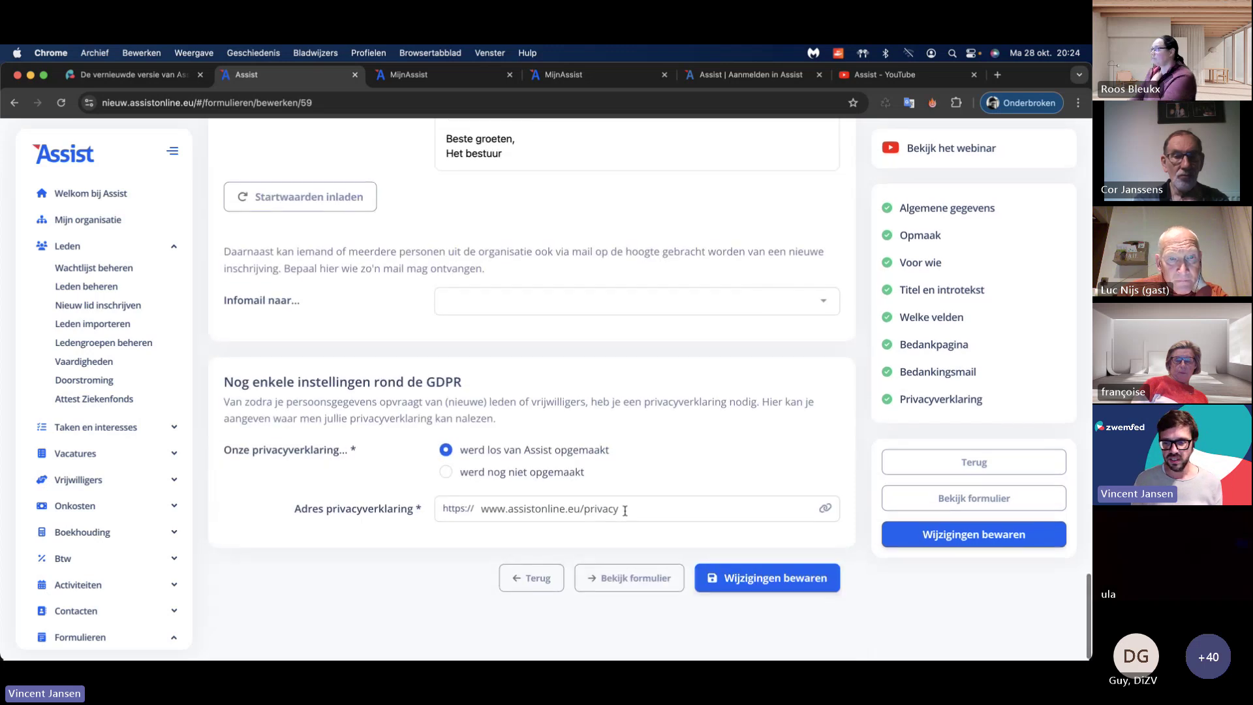
pyautogui.click(766, 578)
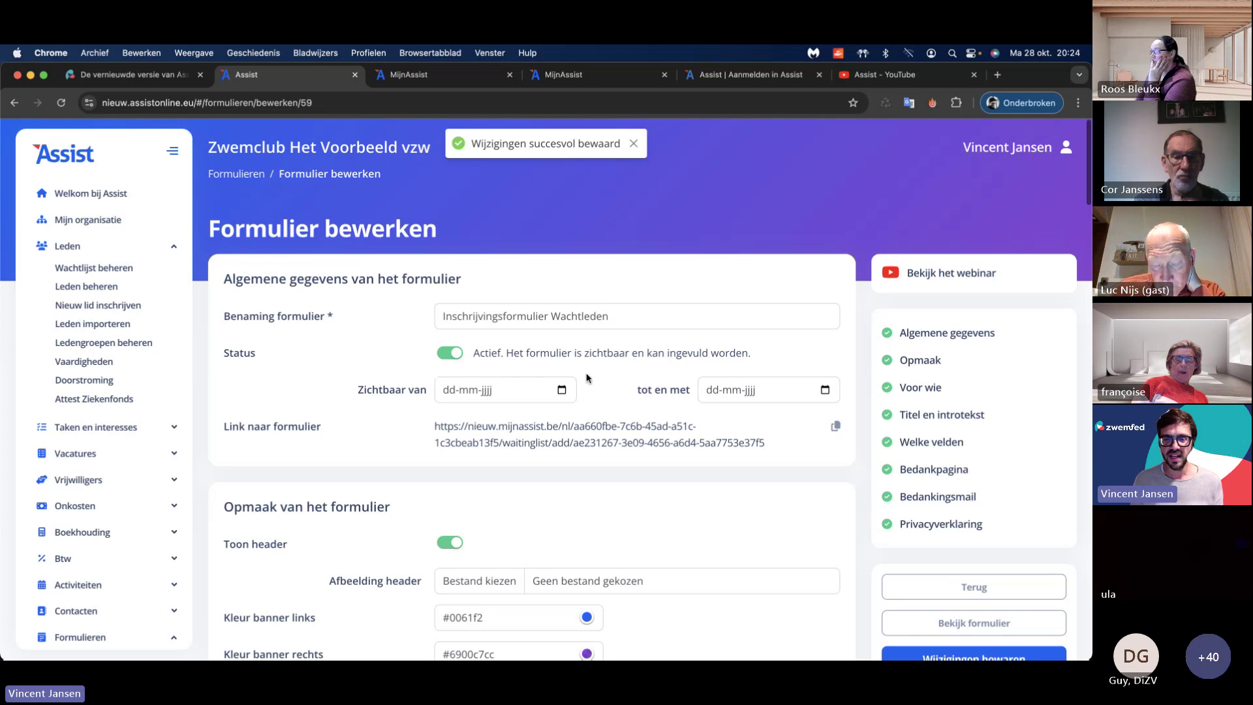
pyautogui.click(621, 431)
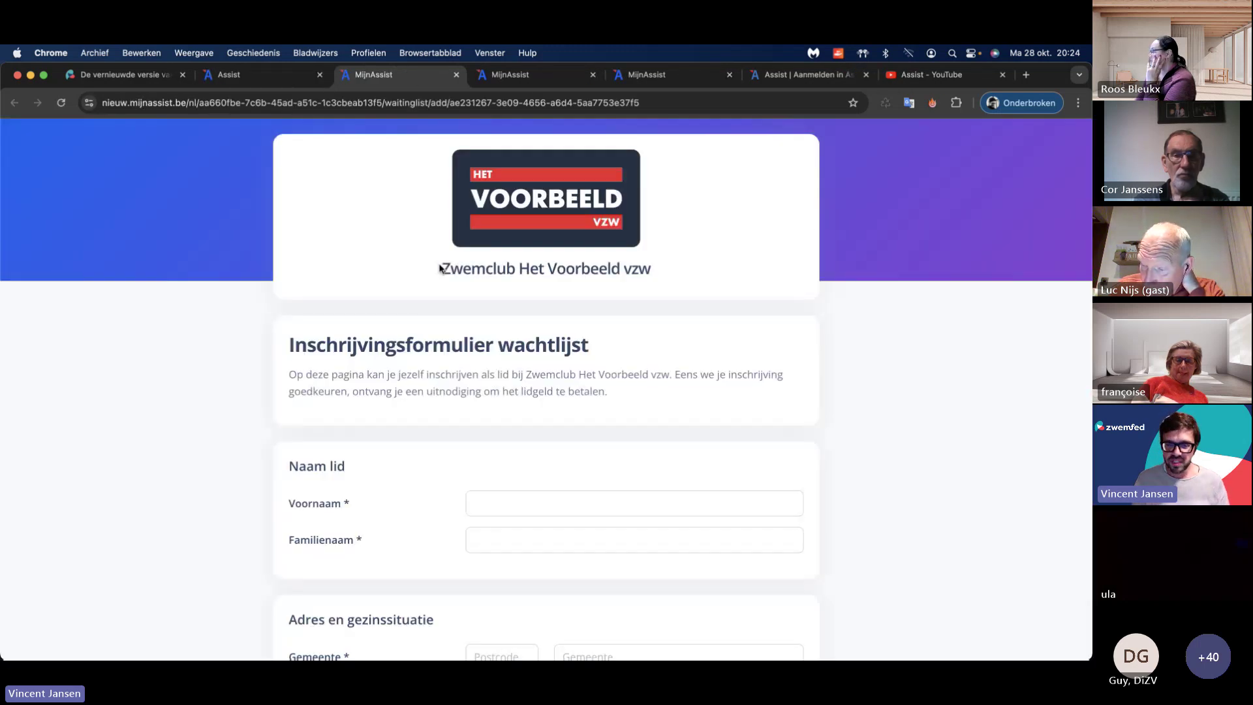
pyautogui.scroll(-5, 422, 321)
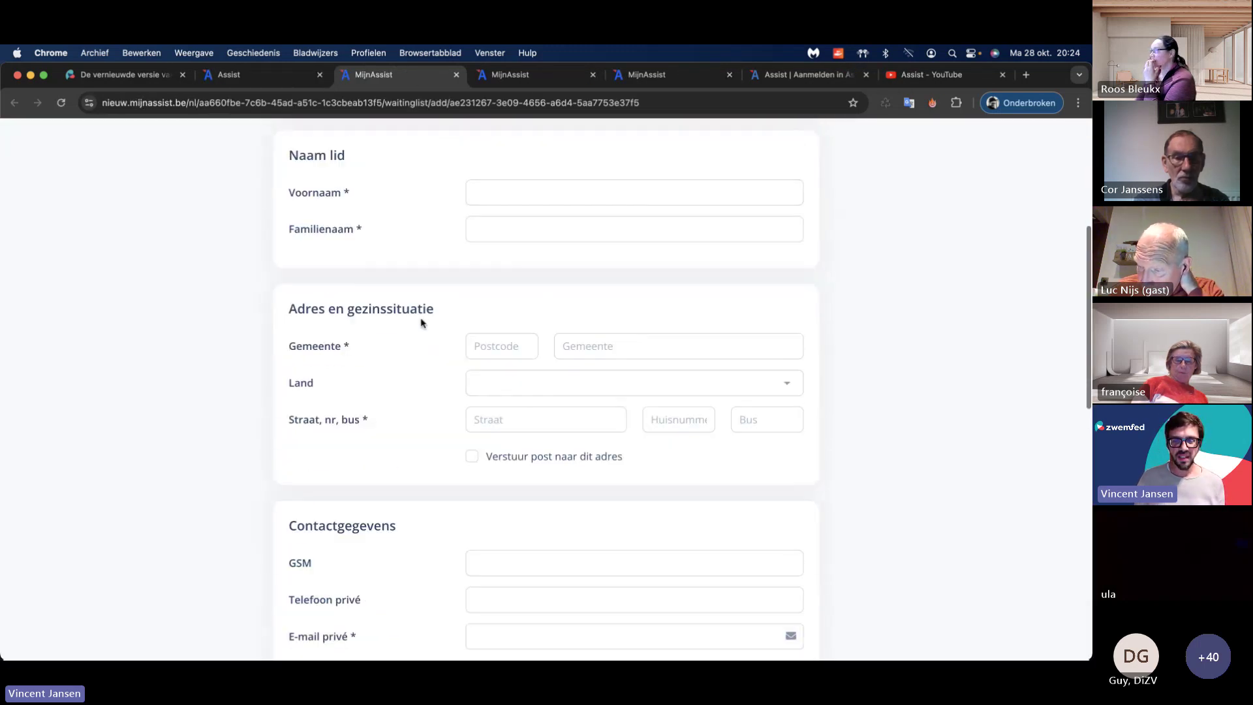
pyautogui.scroll(-2, 421, 322)
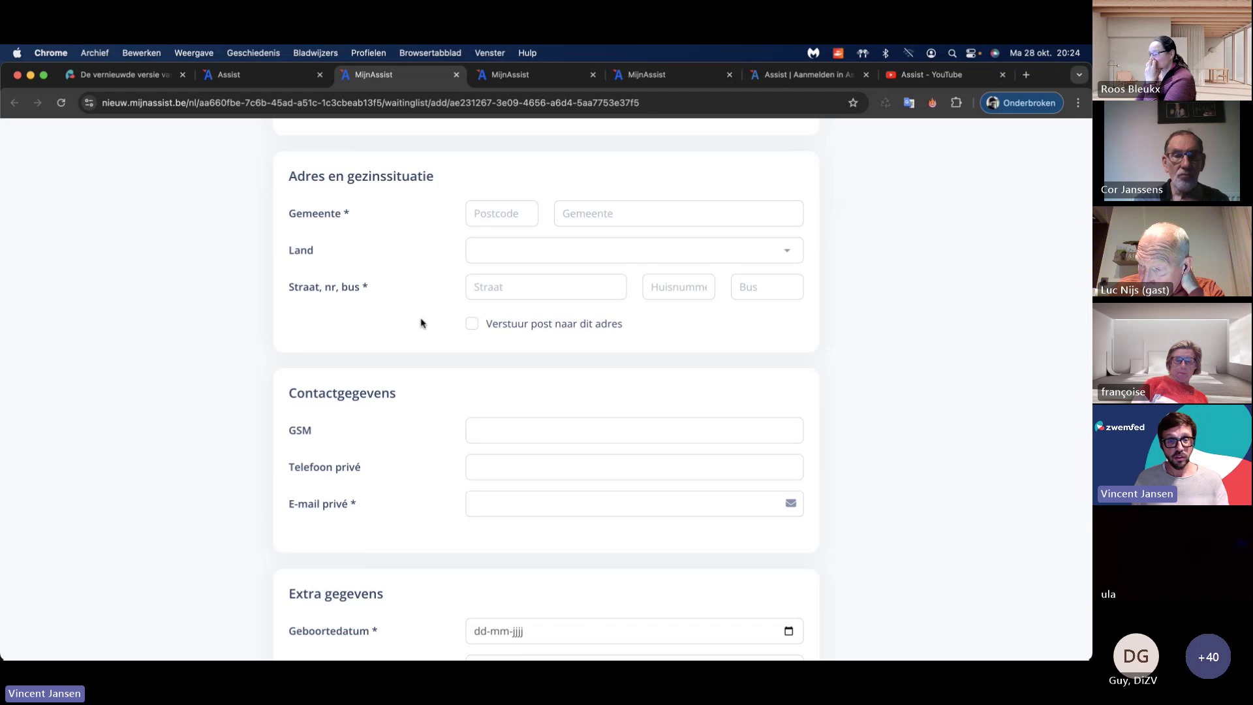
pyautogui.click(458, 103)
pyautogui.click(428, 240)
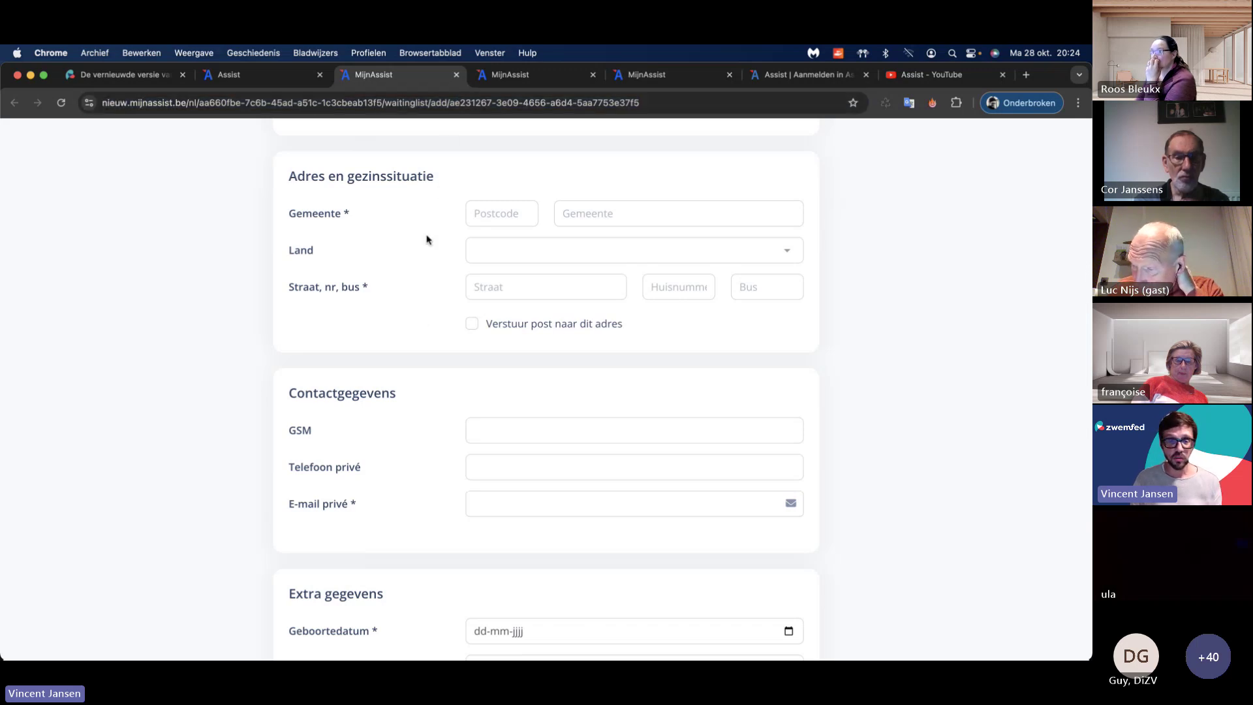
pyautogui.scroll(-8, 422, 244)
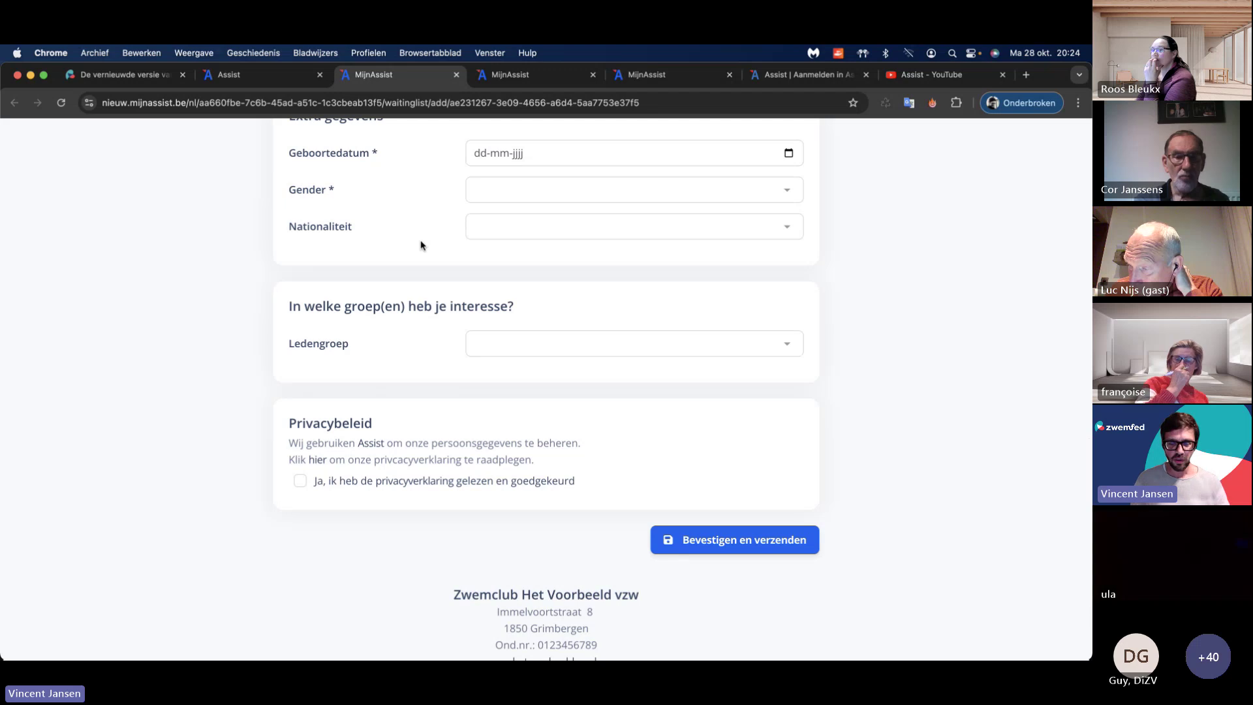
pyautogui.scroll(-3, 424, 267)
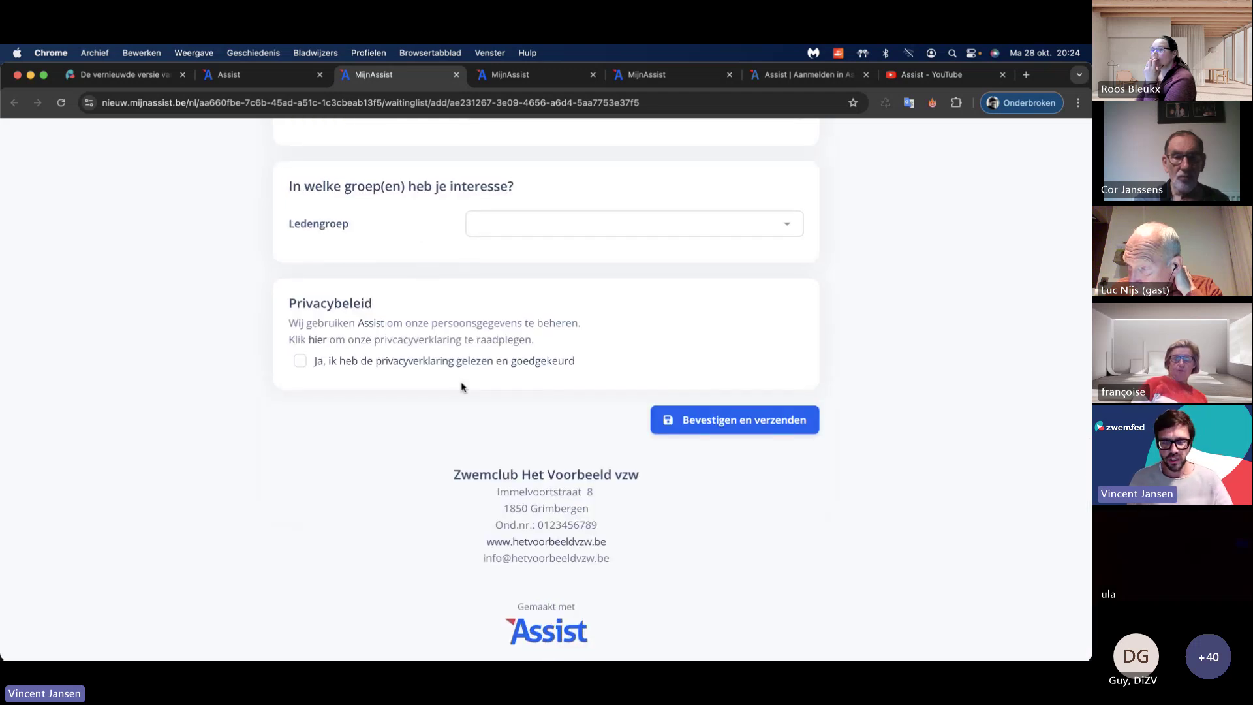
pyautogui.scroll(20, 442, 381)
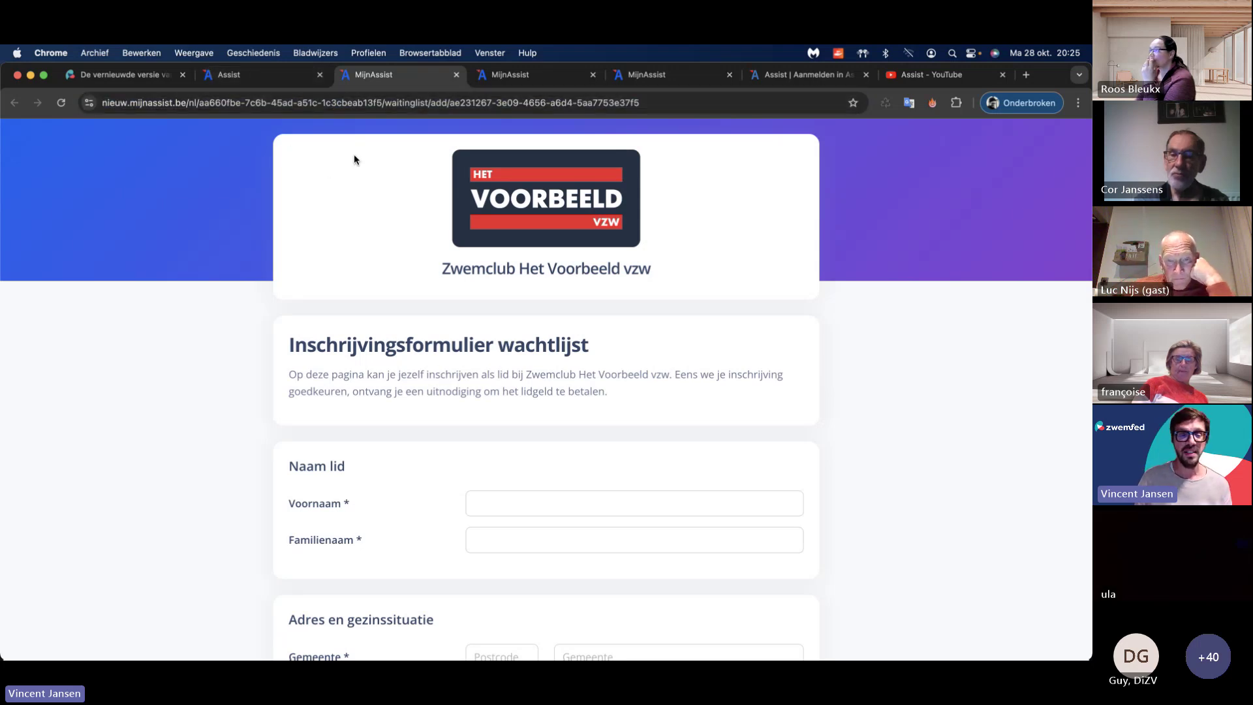
# Step: Check Assist's waiting-list management page, then return to the public registration form
pyautogui.click(261, 77)
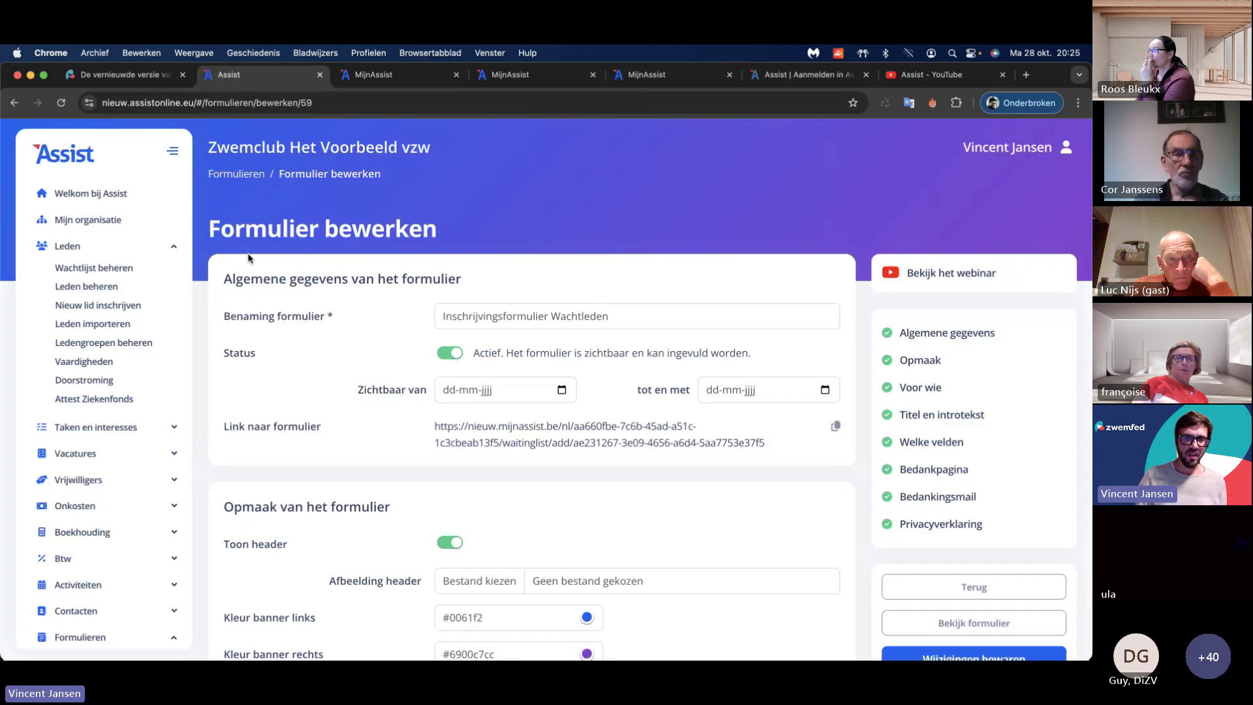
pyautogui.click(123, 269)
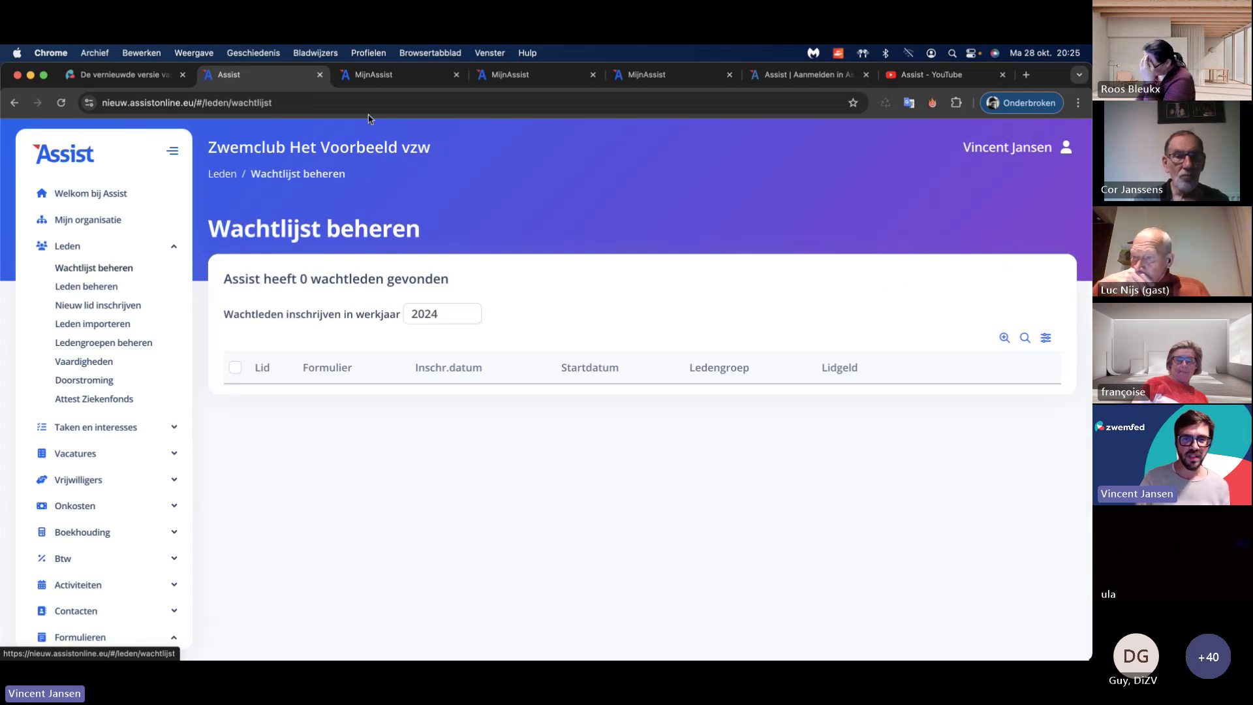
pyautogui.click(377, 74)
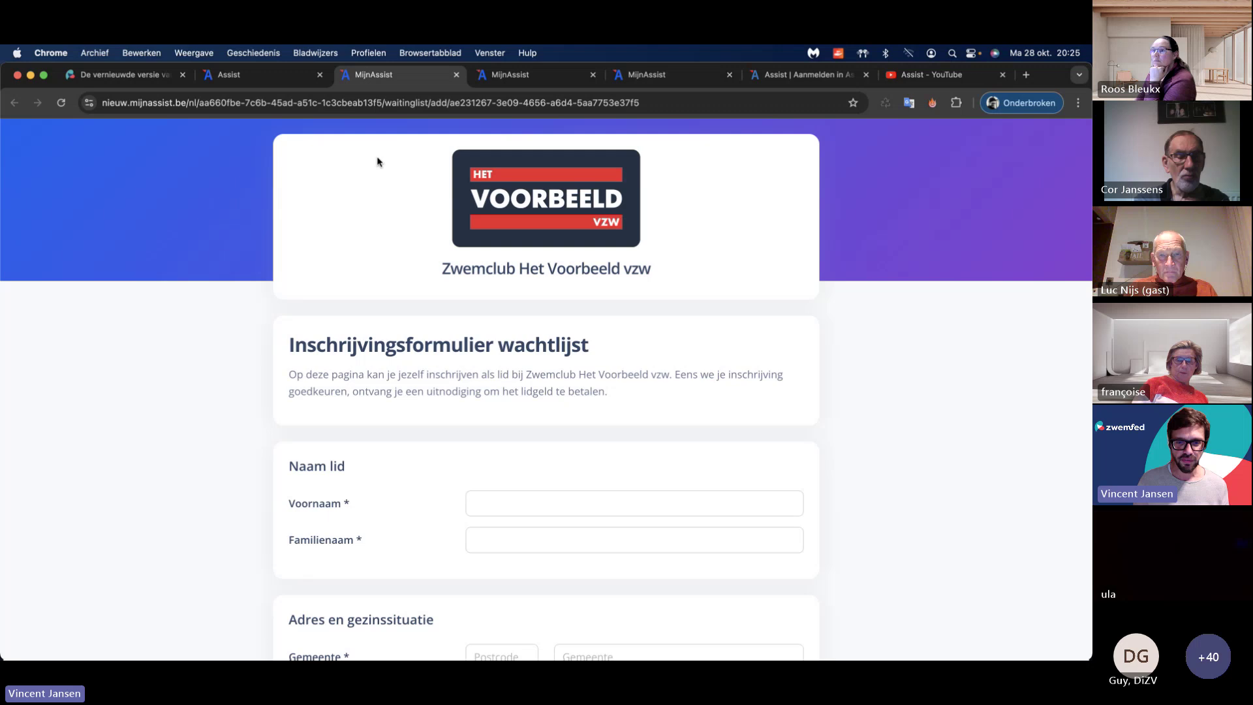
# Step: Enter the member's first name and family name
pyautogui.click(509, 507)
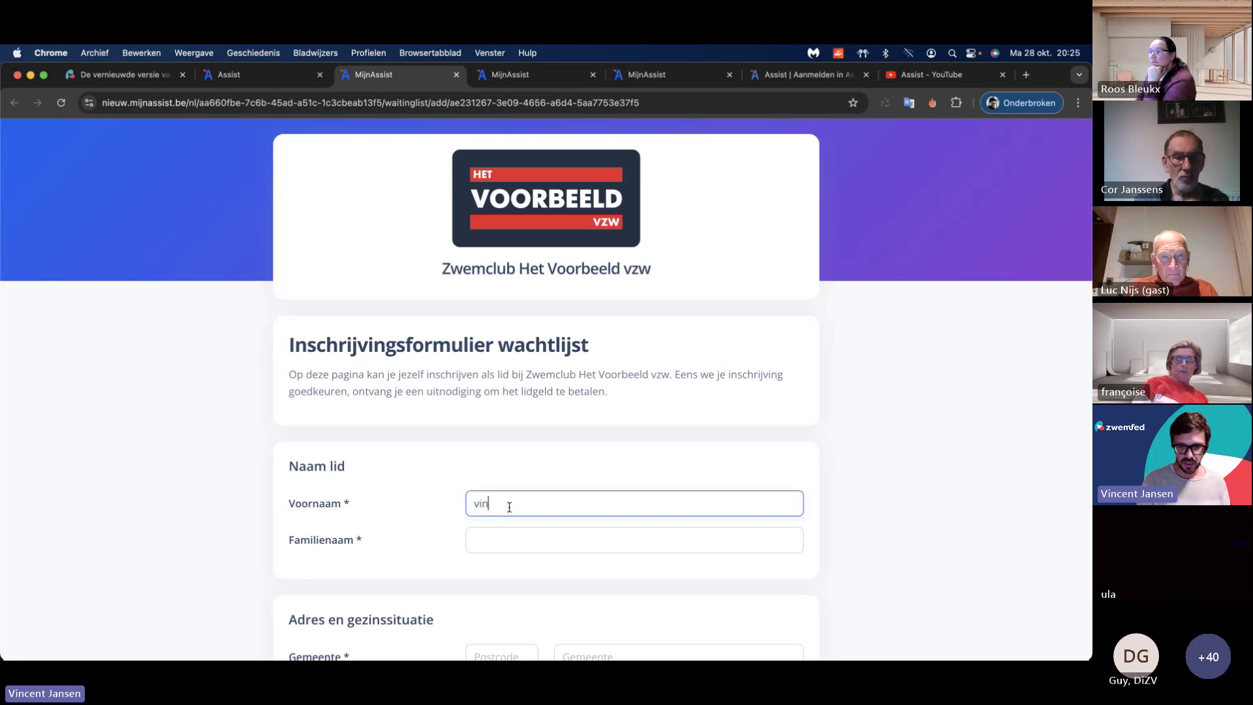
pyautogui.press('BackSpace')
pyautogui.press('BackSpace')
pyautogui.press('BackSpace')
pyautogui.press('Tab')
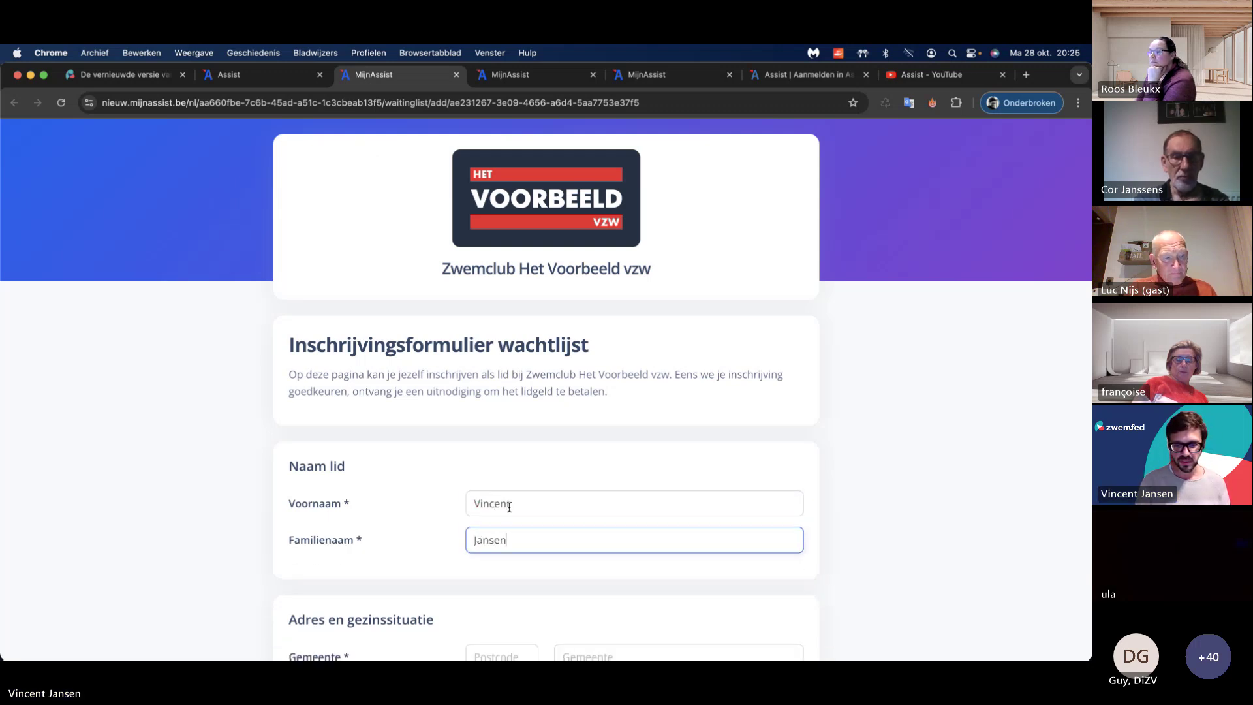
# Step: Fill in the member's postcode, street name and house number
pyautogui.scroll(-4, 486, 499)
pyautogui.click(482, 417)
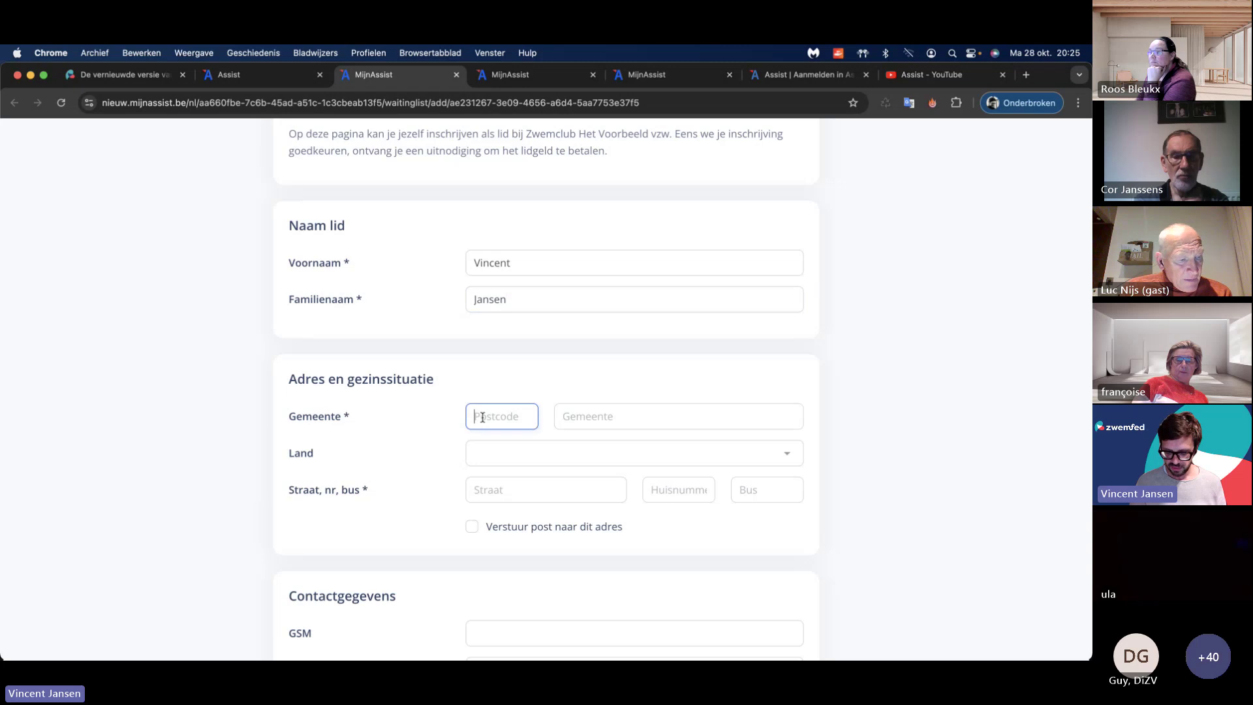
pyautogui.write('1850')
pyautogui.click(528, 486)
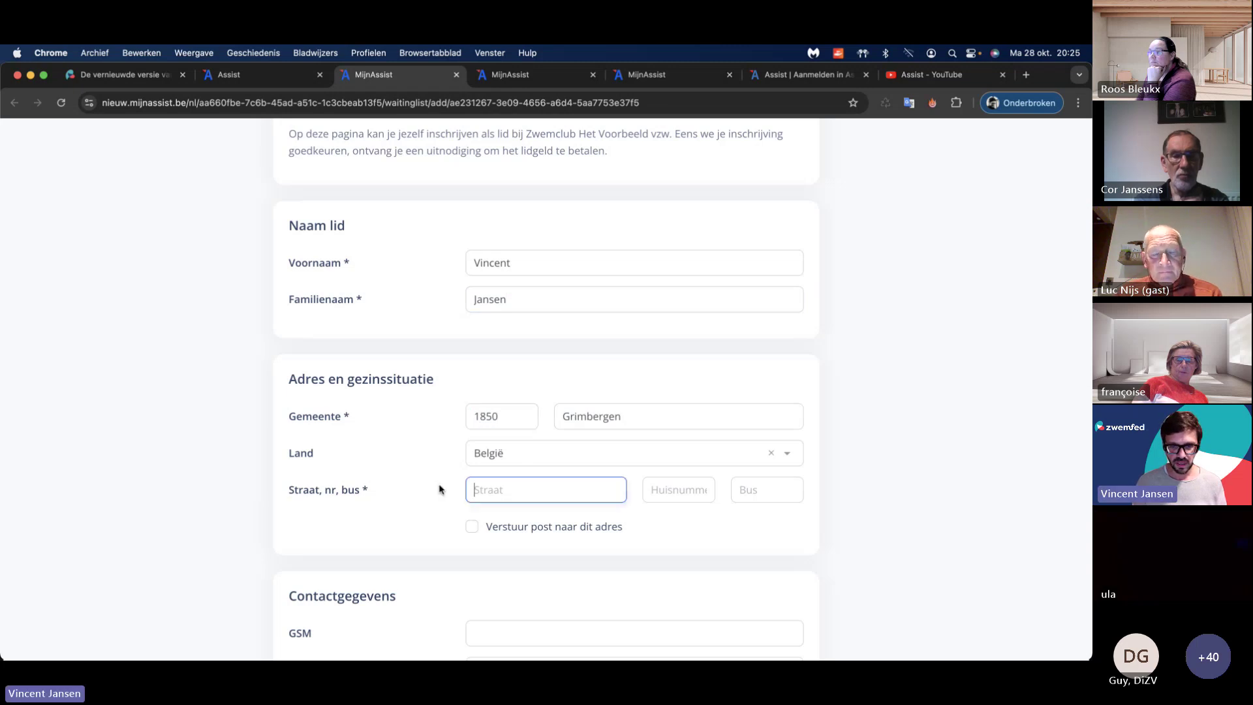
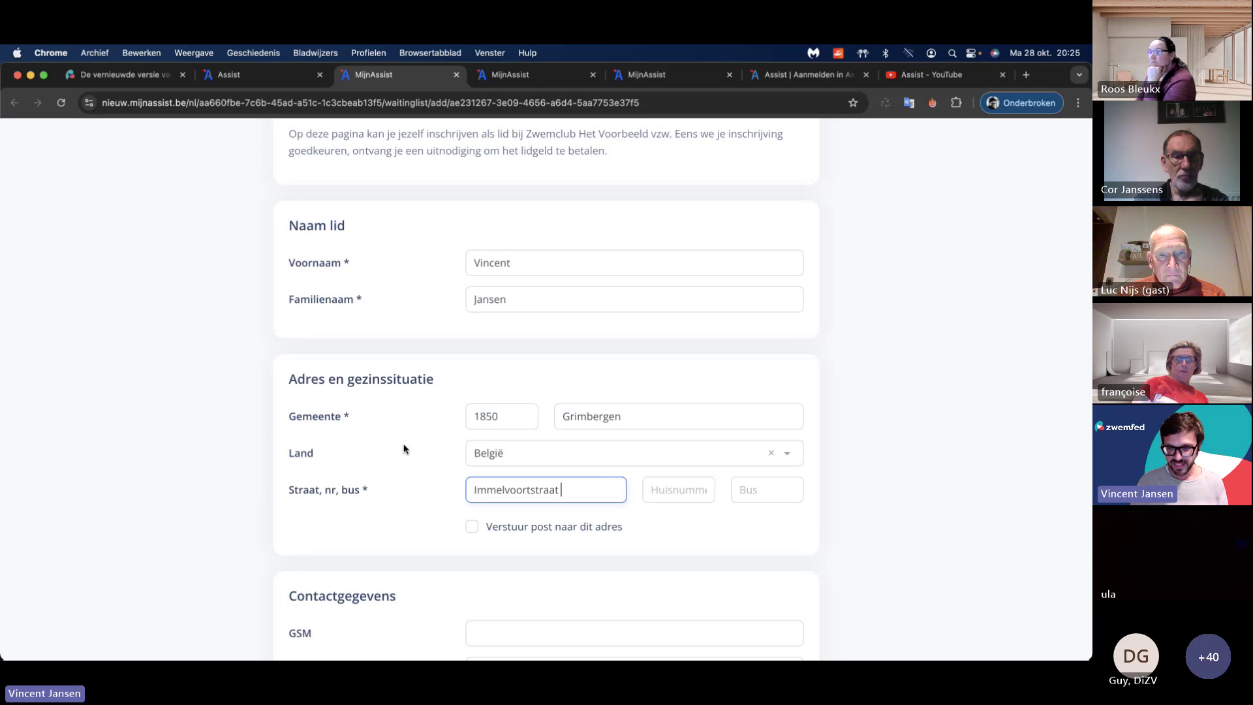
pyautogui.press('Tab')
pyautogui.press('Tab')
# Step: Enter the member's mobile number, private e-mail address and birth date
pyautogui.scroll(-3, 368, 452)
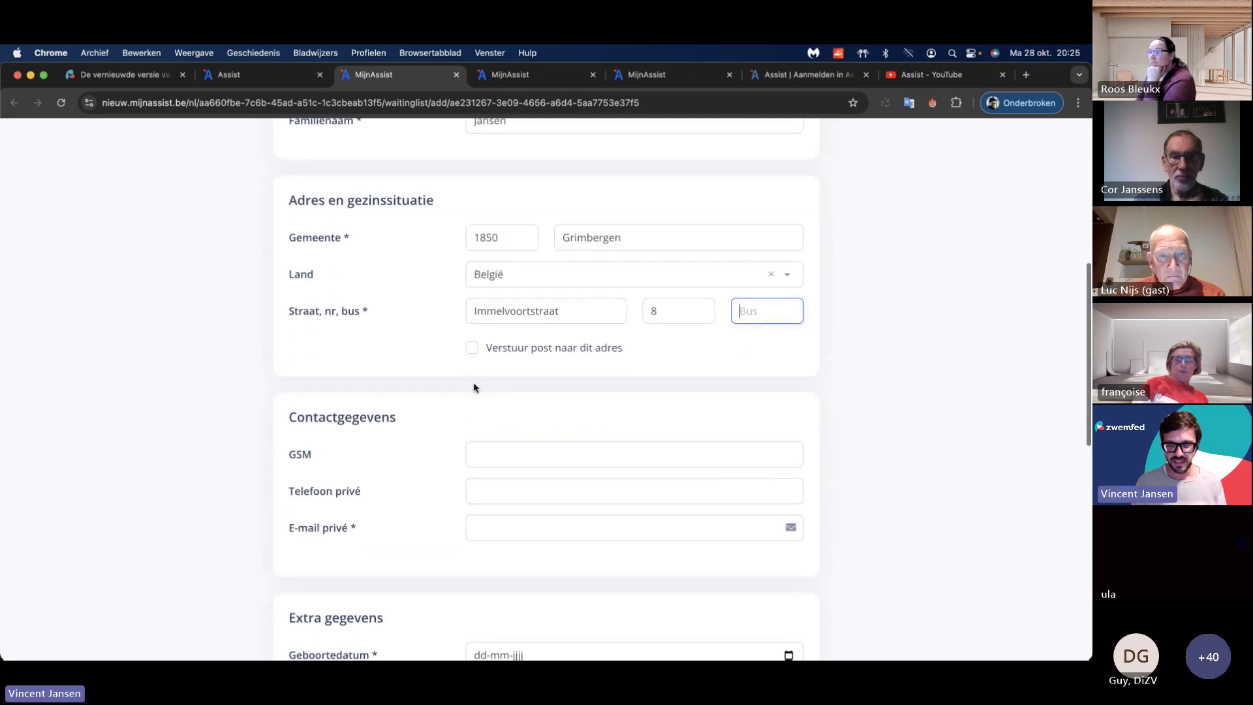
pyautogui.scroll(-3, 453, 417)
pyautogui.click(503, 299)
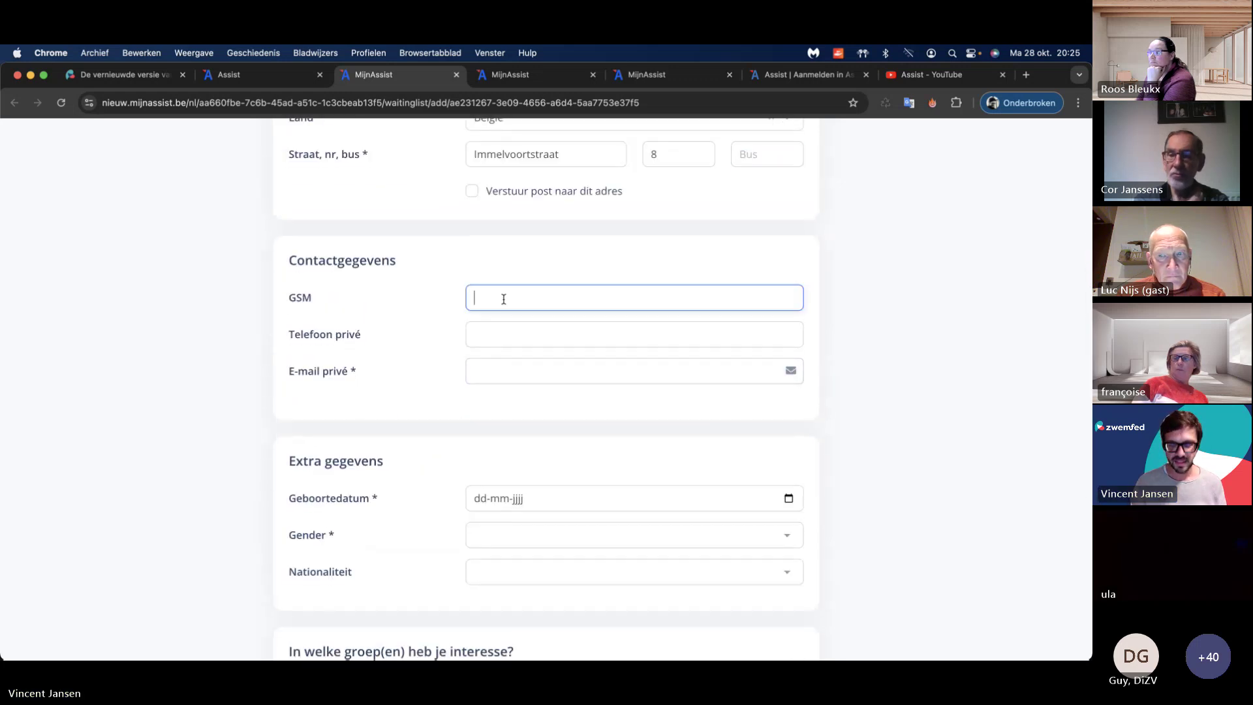
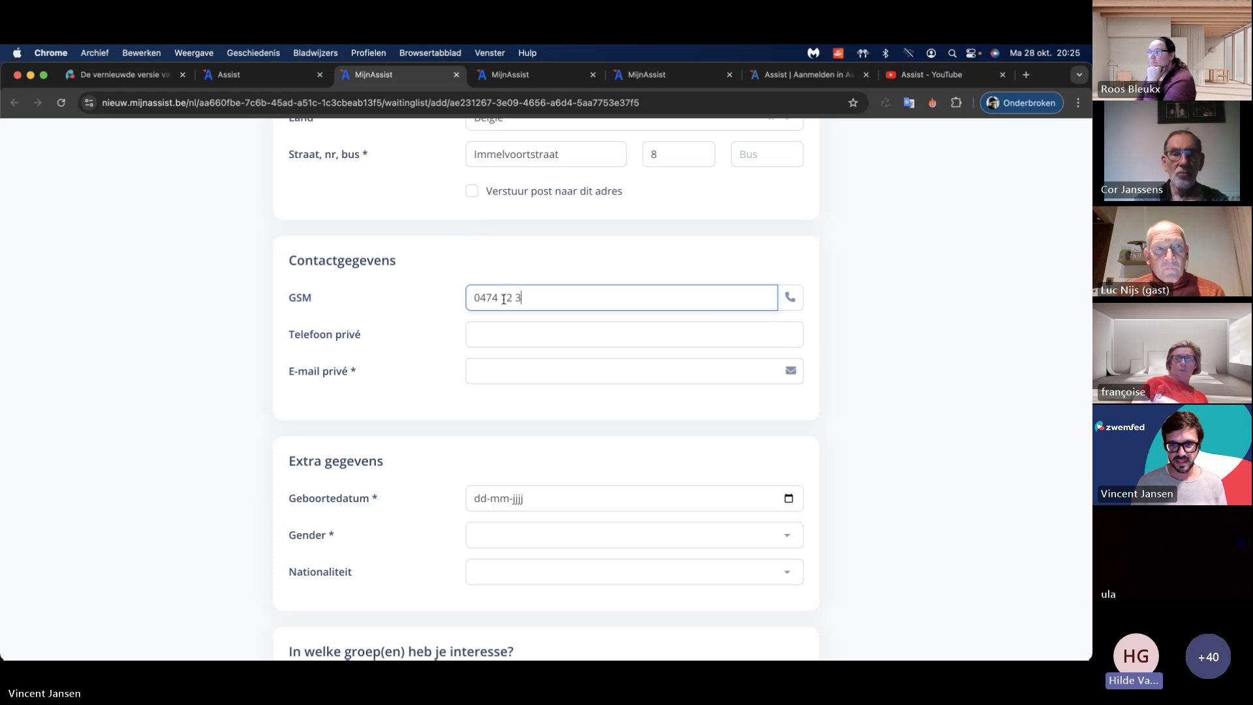
pyautogui.press('Tab')
pyautogui.press('Tab')
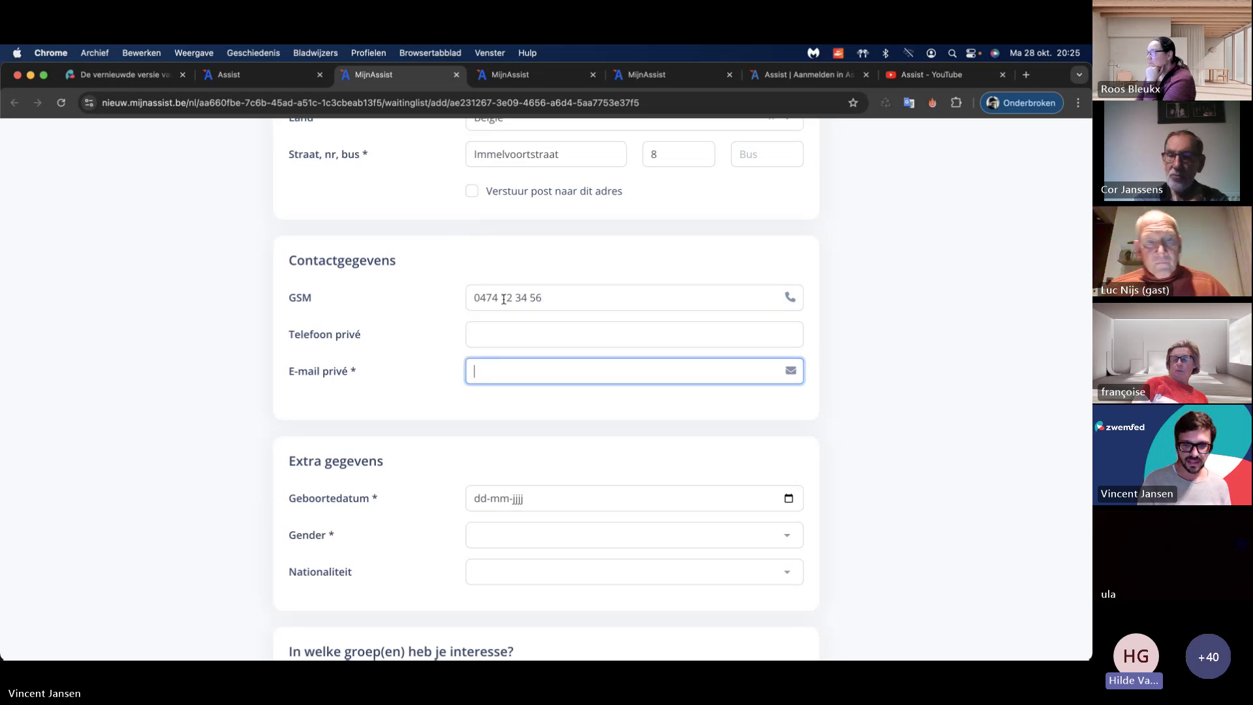
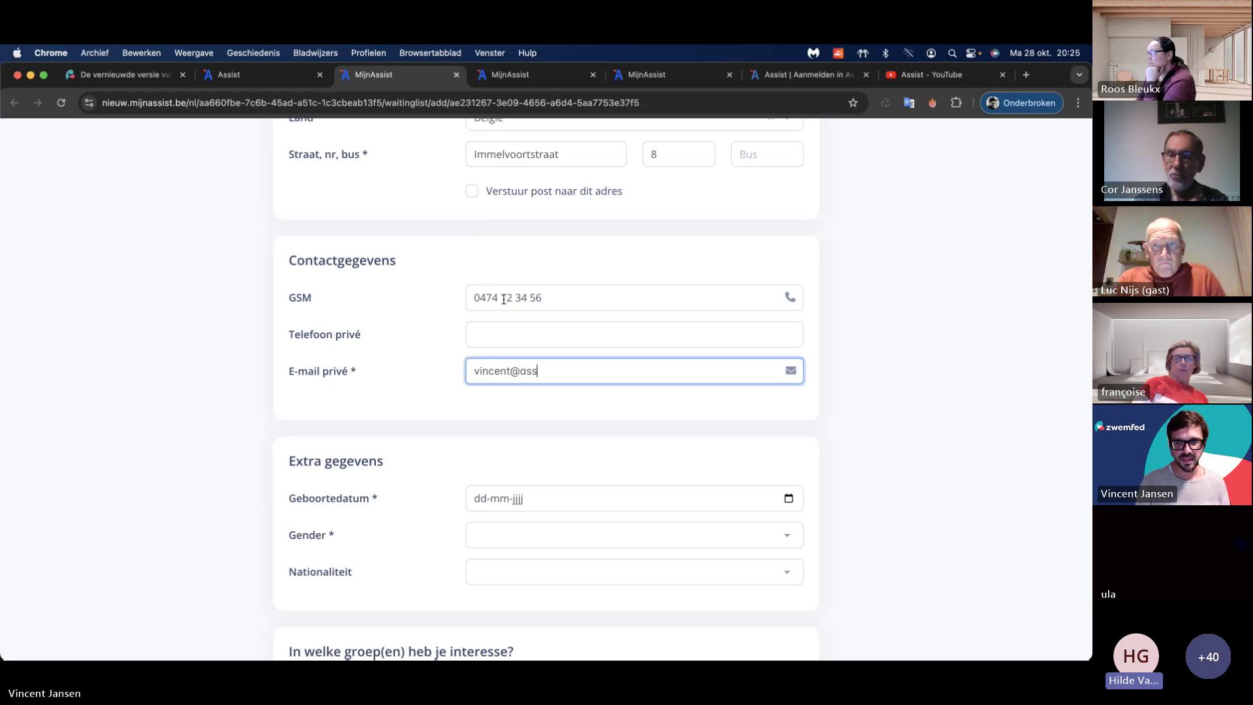
pyautogui.press('Tab')
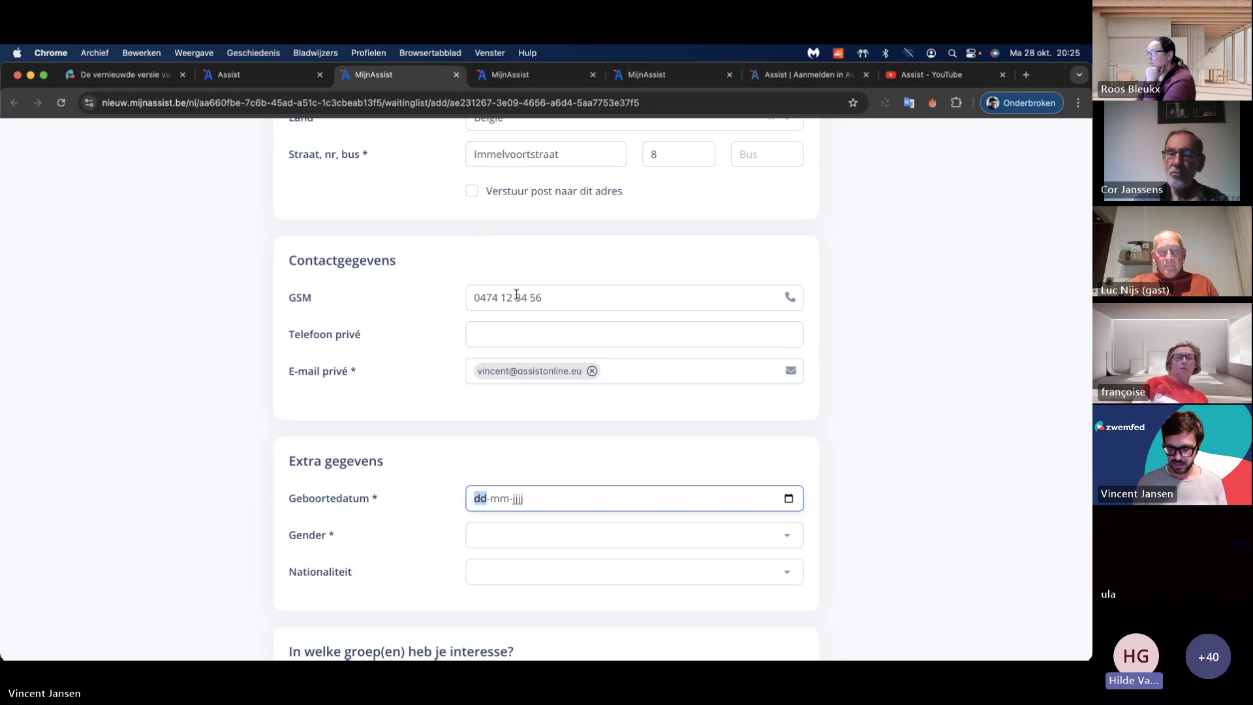
pyautogui.write('1203194')
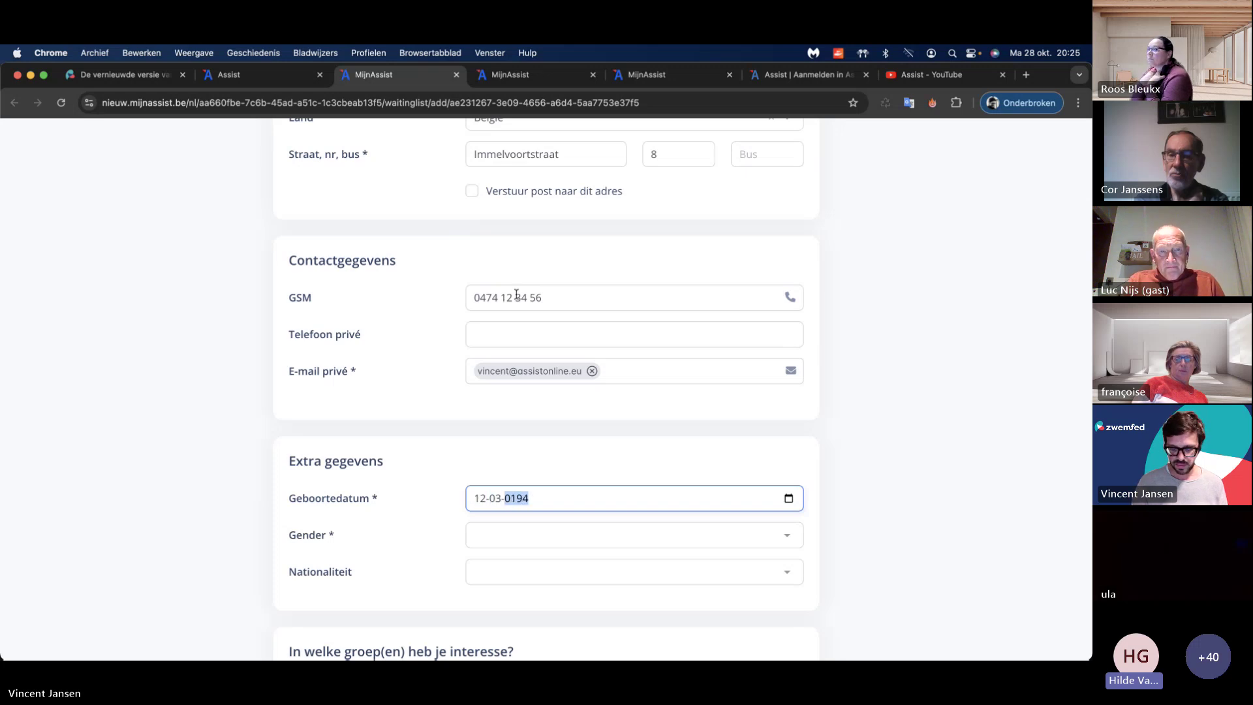
pyautogui.write('1994')
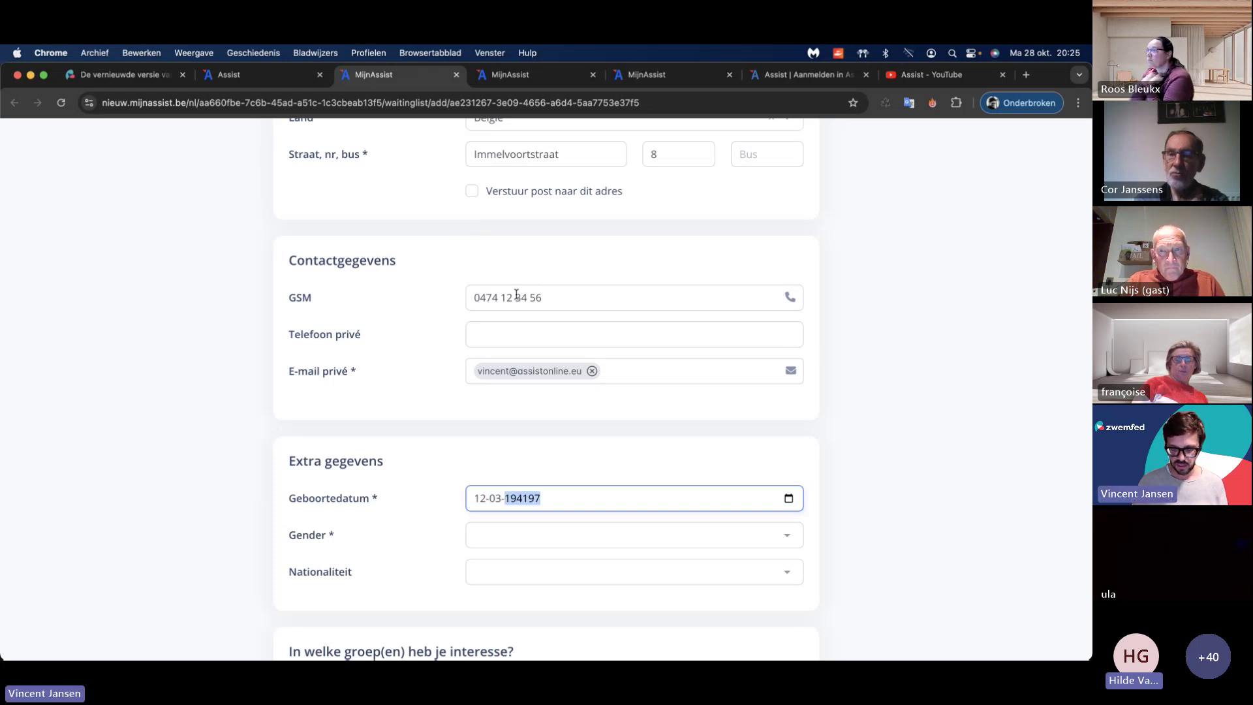
pyautogui.press('BackSpace')
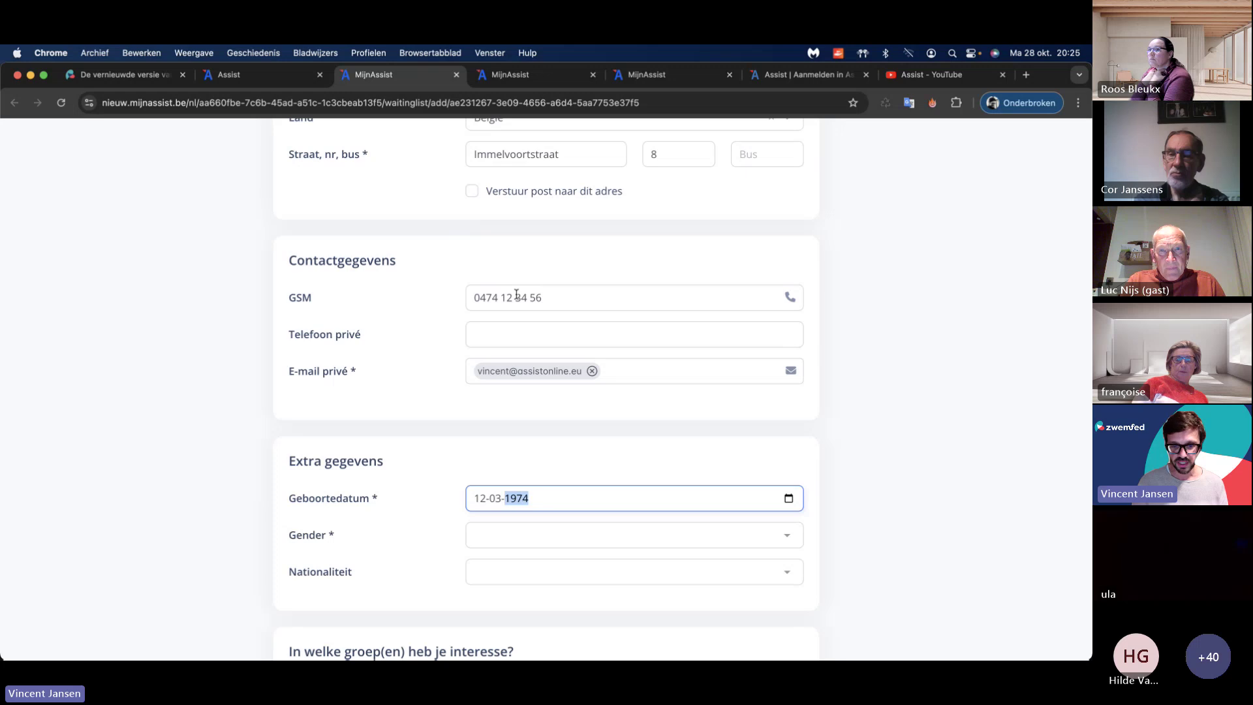
pyautogui.press('Tab')
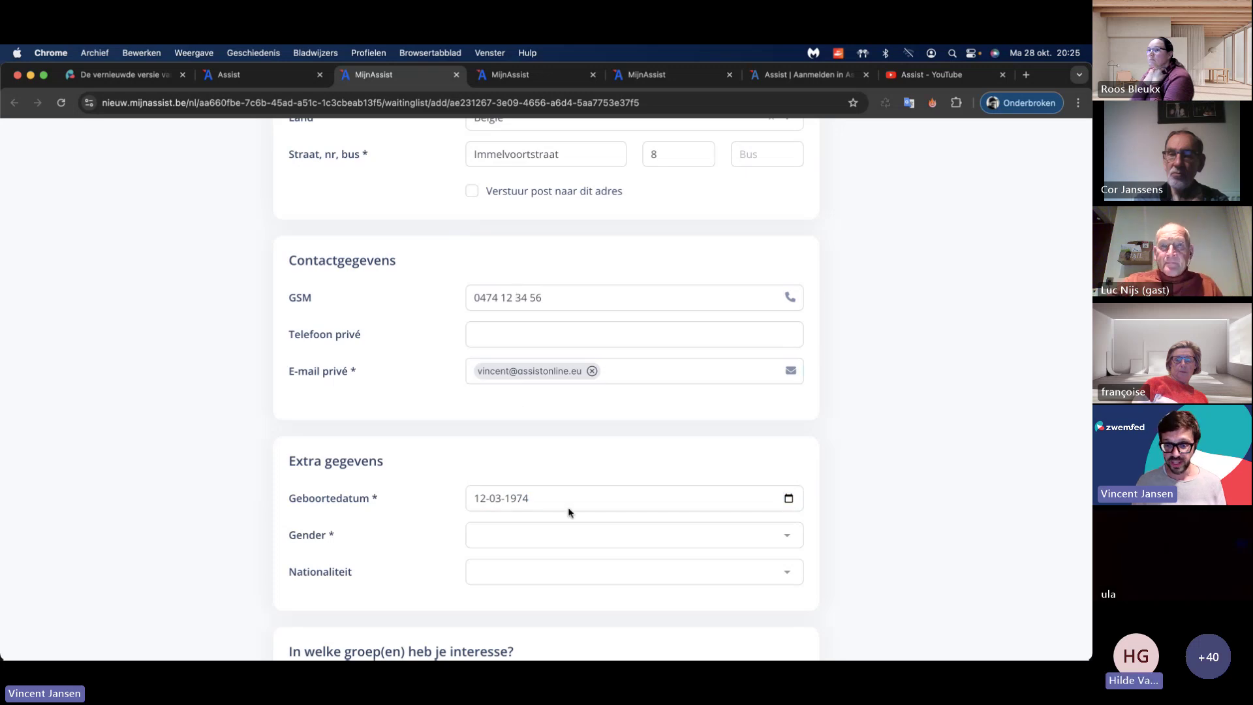
# Step: Set gender to M and nationality to België
pyautogui.click(582, 534)
pyautogui.click(562, 561)
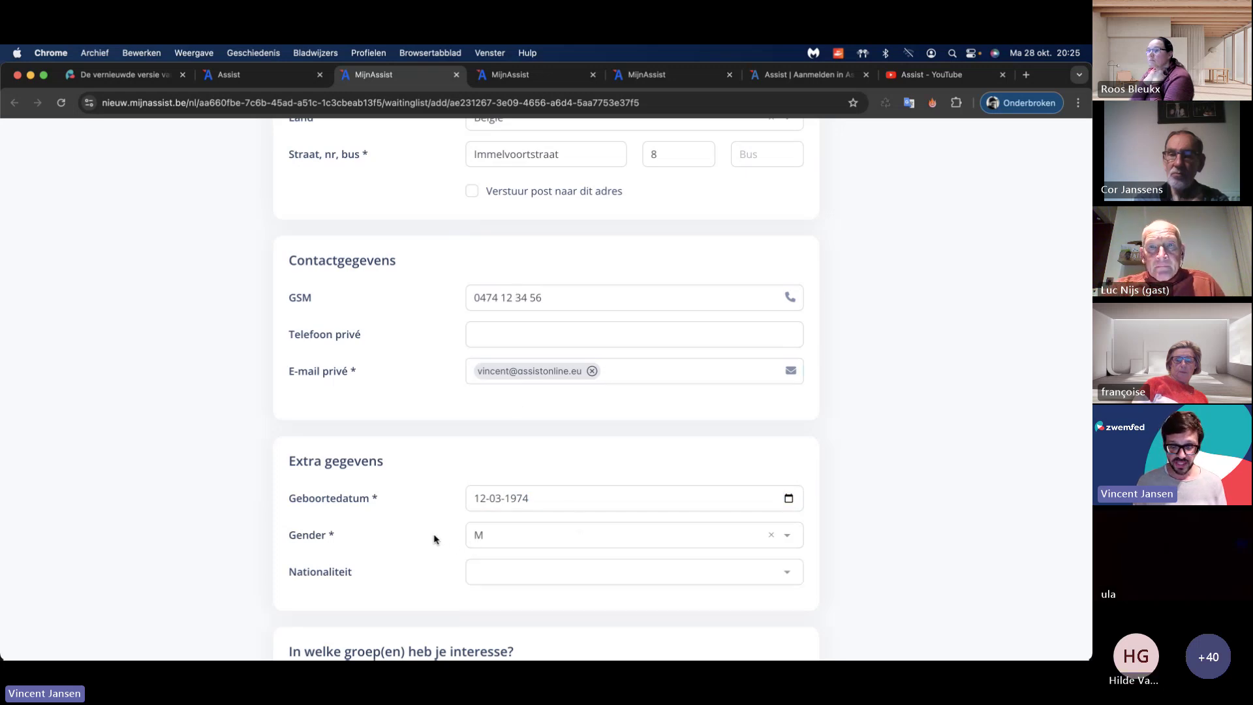
pyautogui.scroll(-5, 436, 539)
pyautogui.click(491, 235)
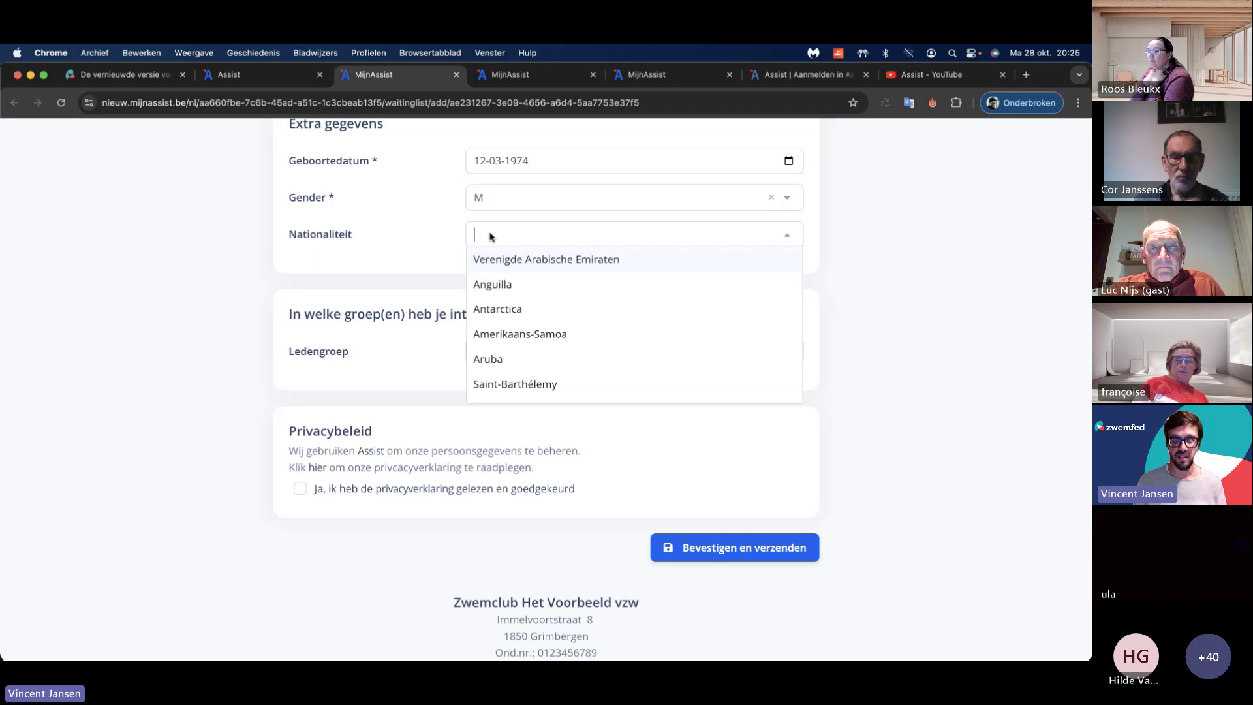
pyautogui.write('Belg')
pyautogui.press('super+a')
pyautogui.write(']')
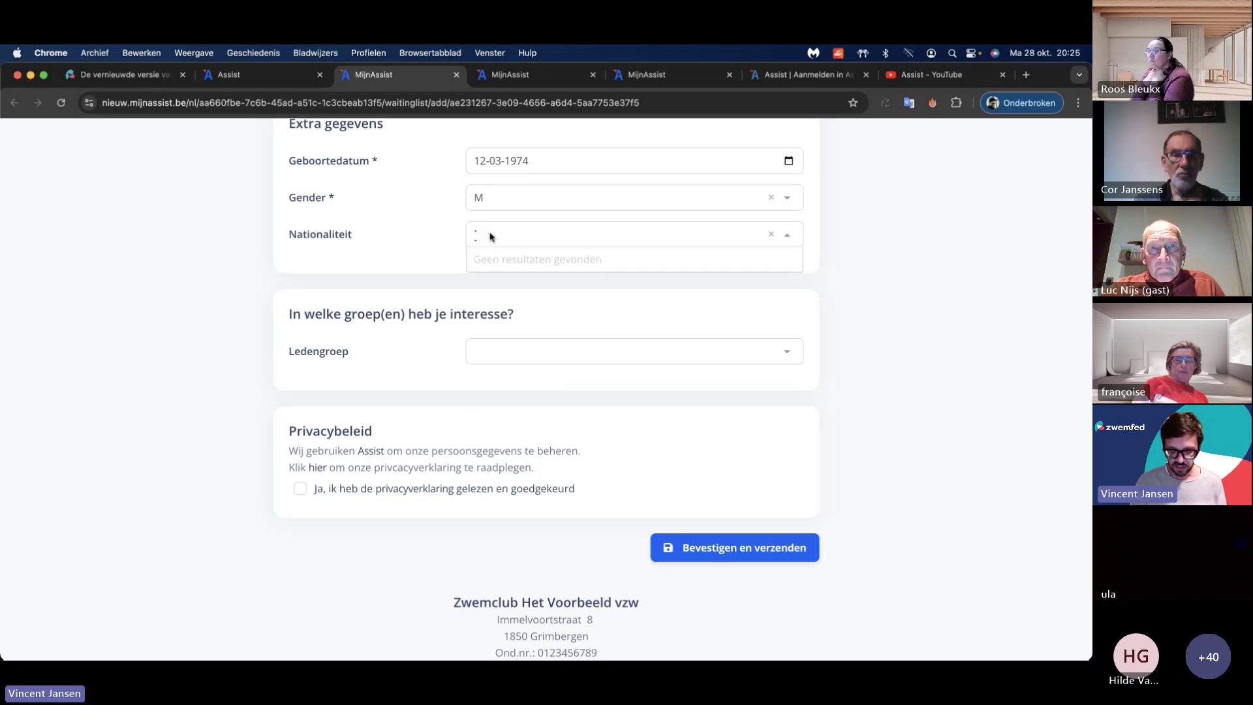
pyautogui.press('BackSpace')
pyautogui.write('belg')
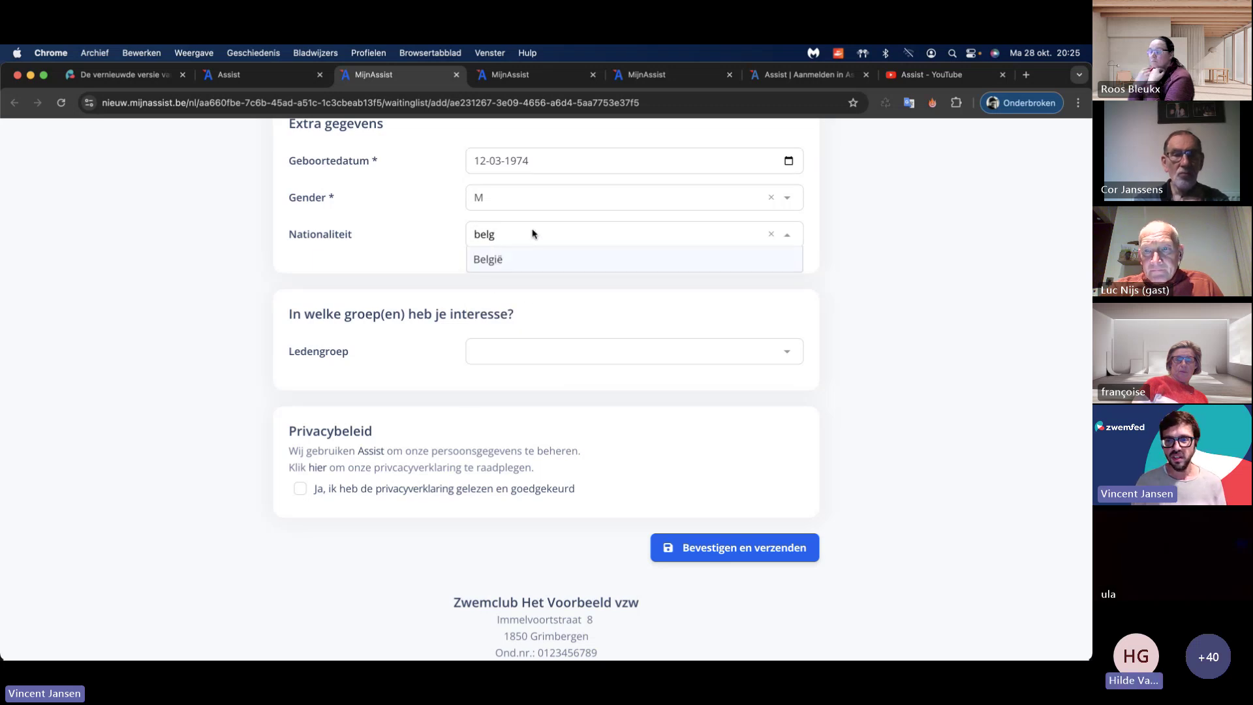
pyautogui.click(492, 259)
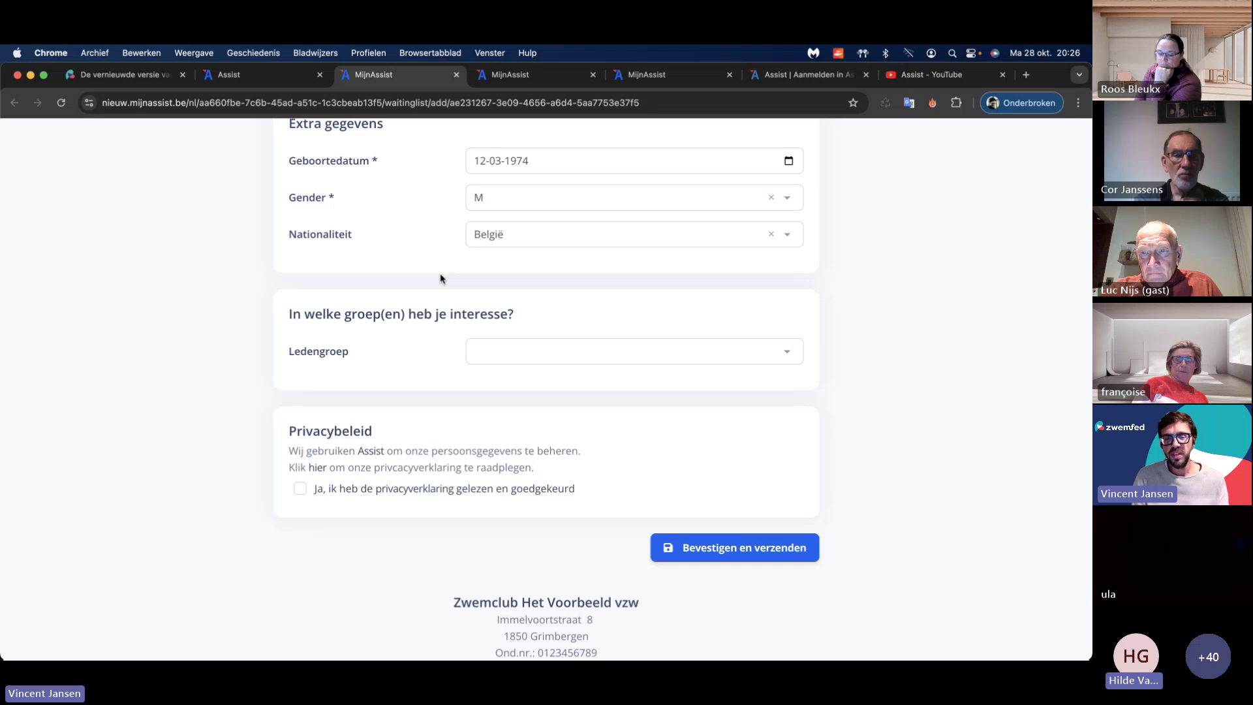
# Step: Choose Cultuuractiviteiten as member group and submit the registration
pyautogui.click(513, 342)
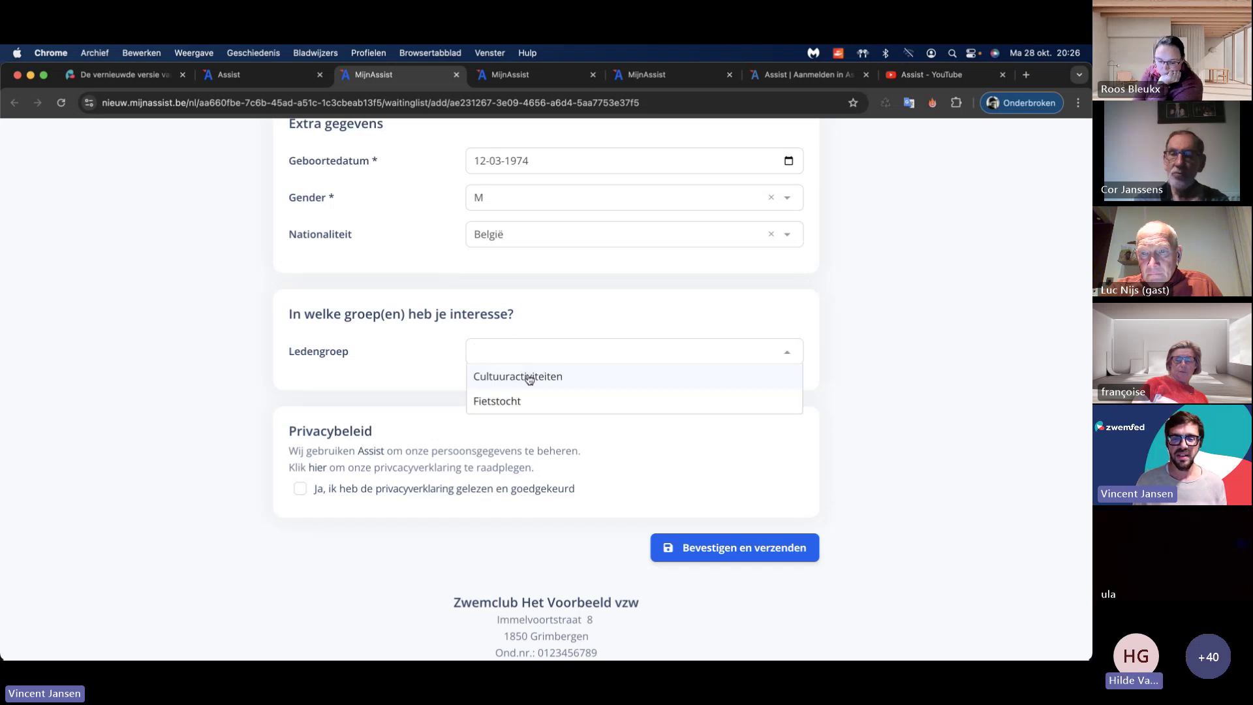
pyautogui.click(522, 375)
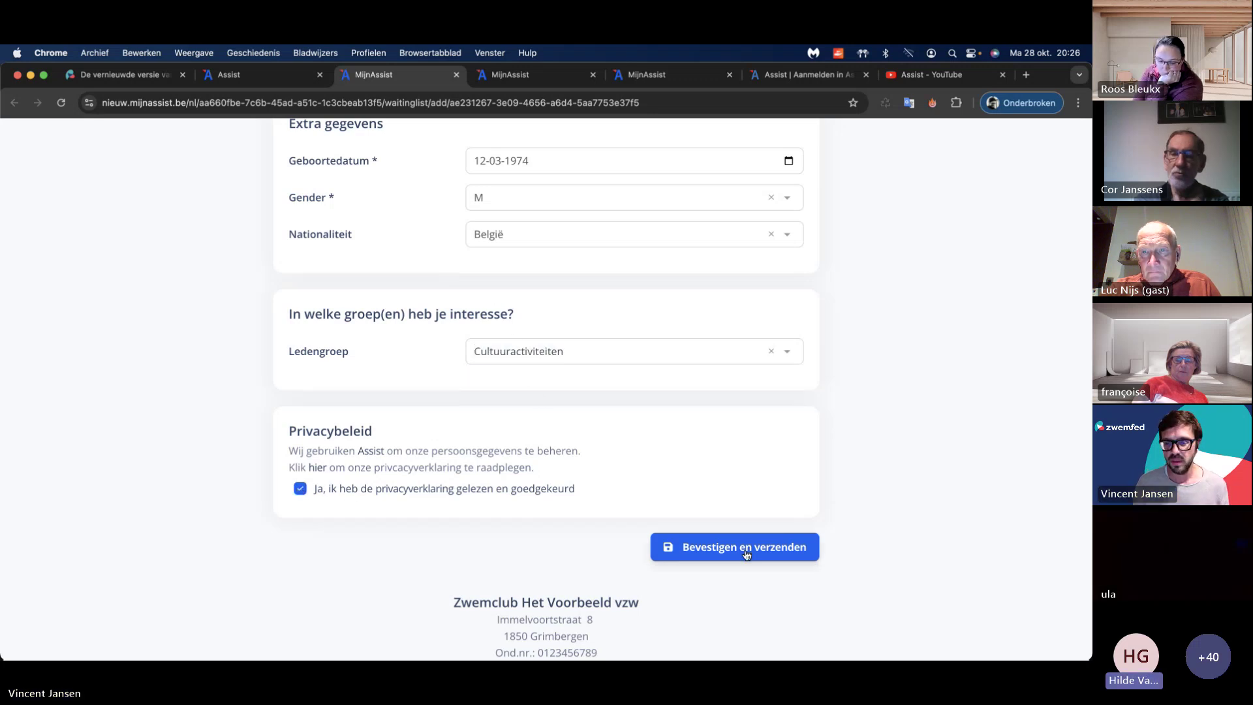
pyautogui.click(720, 545)
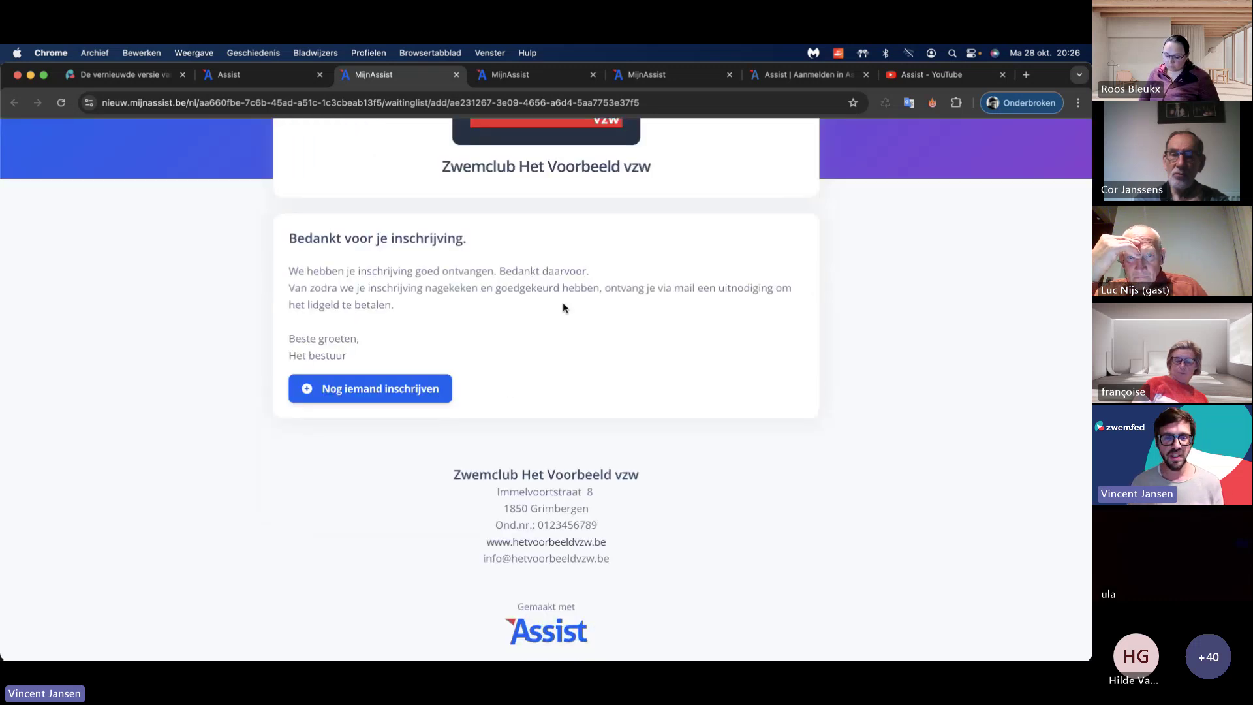
# Step: Read the 'Bedankt voor je inschrijving' confirmation email, then start a registration for someone else
pyautogui.scroll(3, 544, 295)
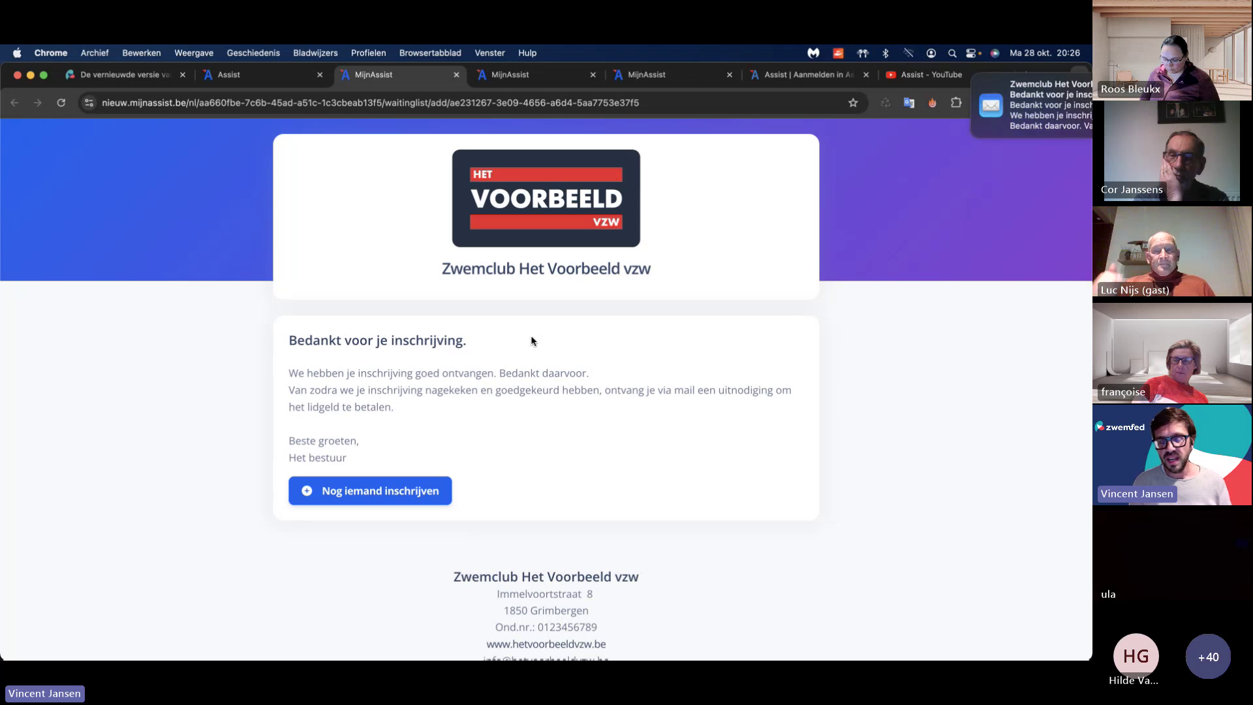
pyautogui.click(959, 111)
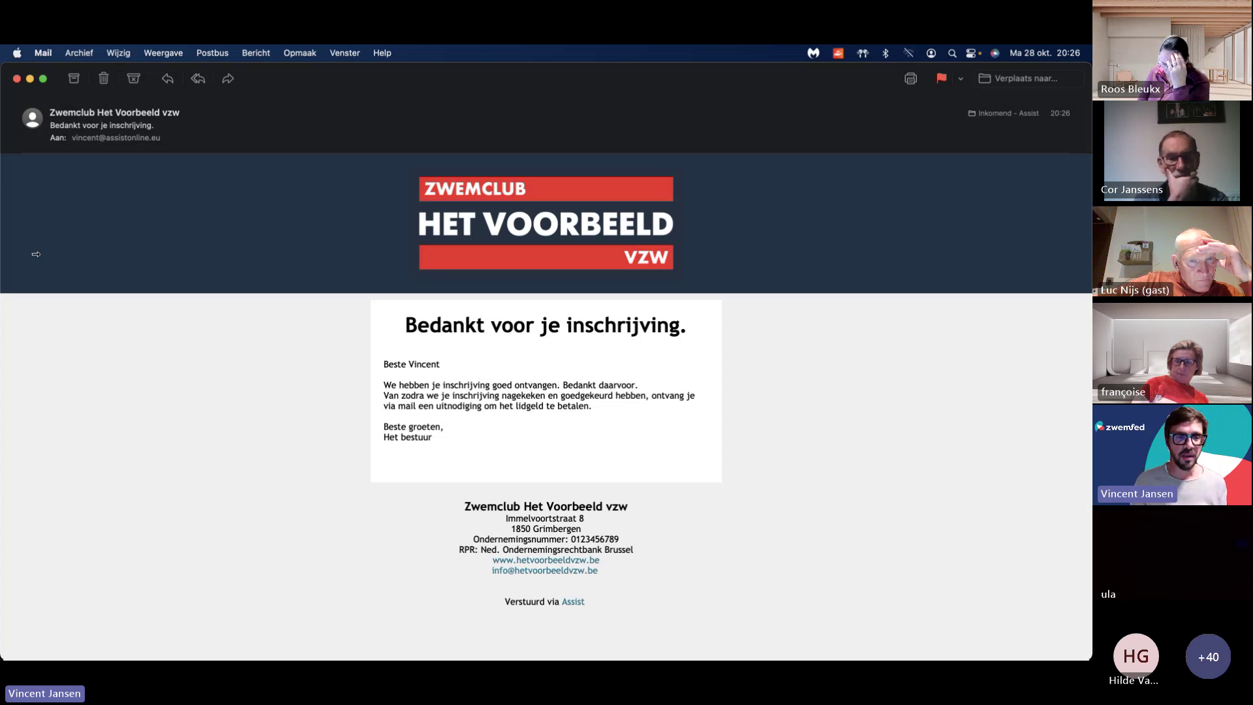
pyautogui.hotkey('ctrl', 'Left')
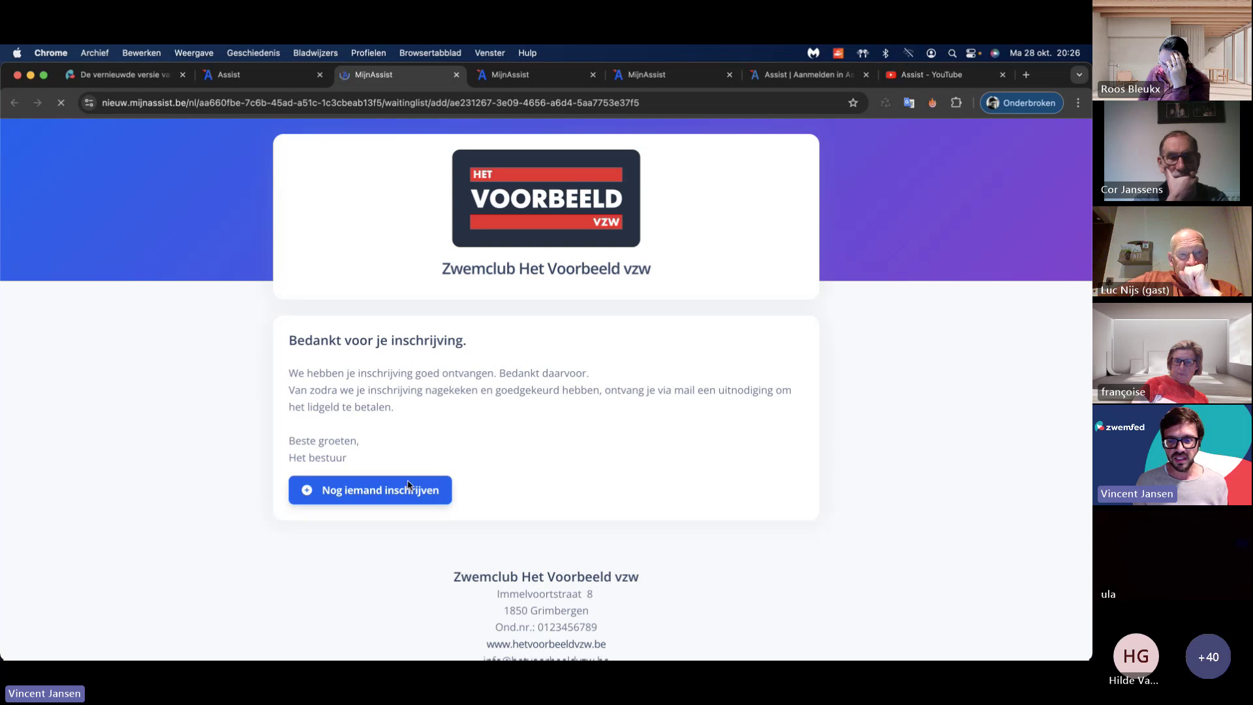
pyautogui.click(407, 484)
# Step: Inspect the Ledengroep choices on the blank form, then return to Assist's Wachtlijst beheren page
pyautogui.scroll(-15, 434, 372)
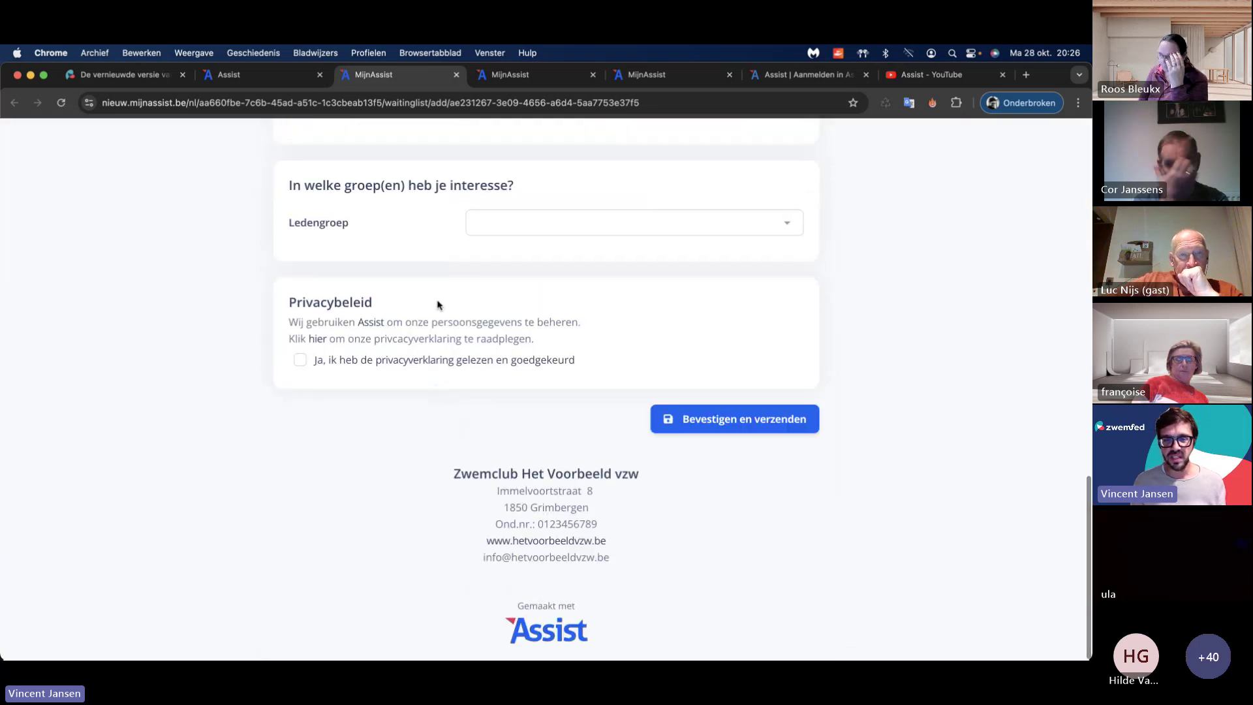
pyautogui.scroll(5, 437, 304)
pyautogui.click(554, 380)
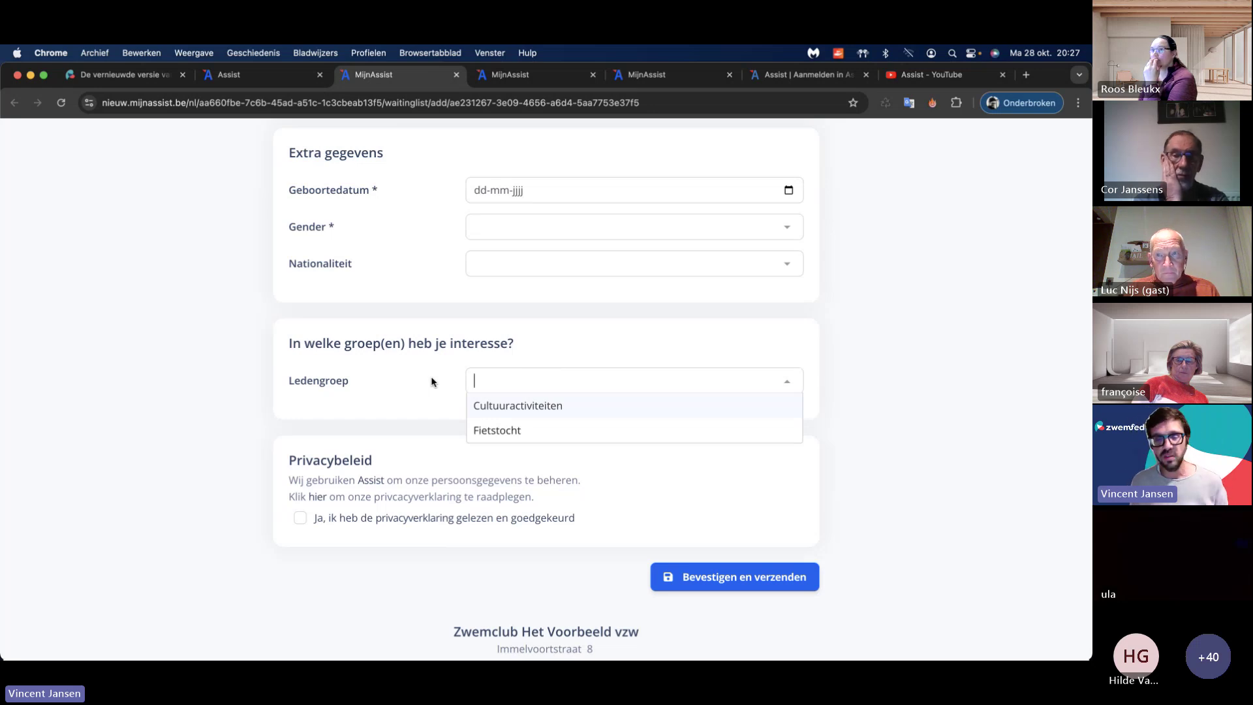
pyautogui.click(437, 382)
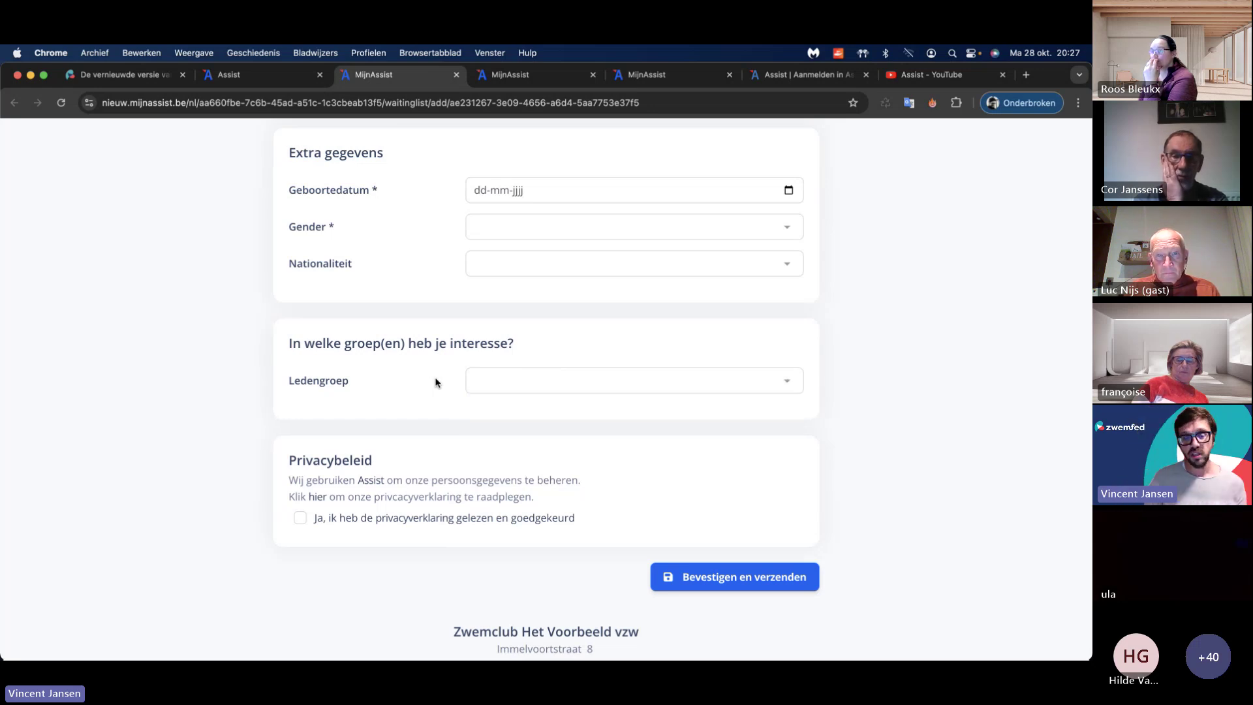
pyautogui.scroll(15, 436, 382)
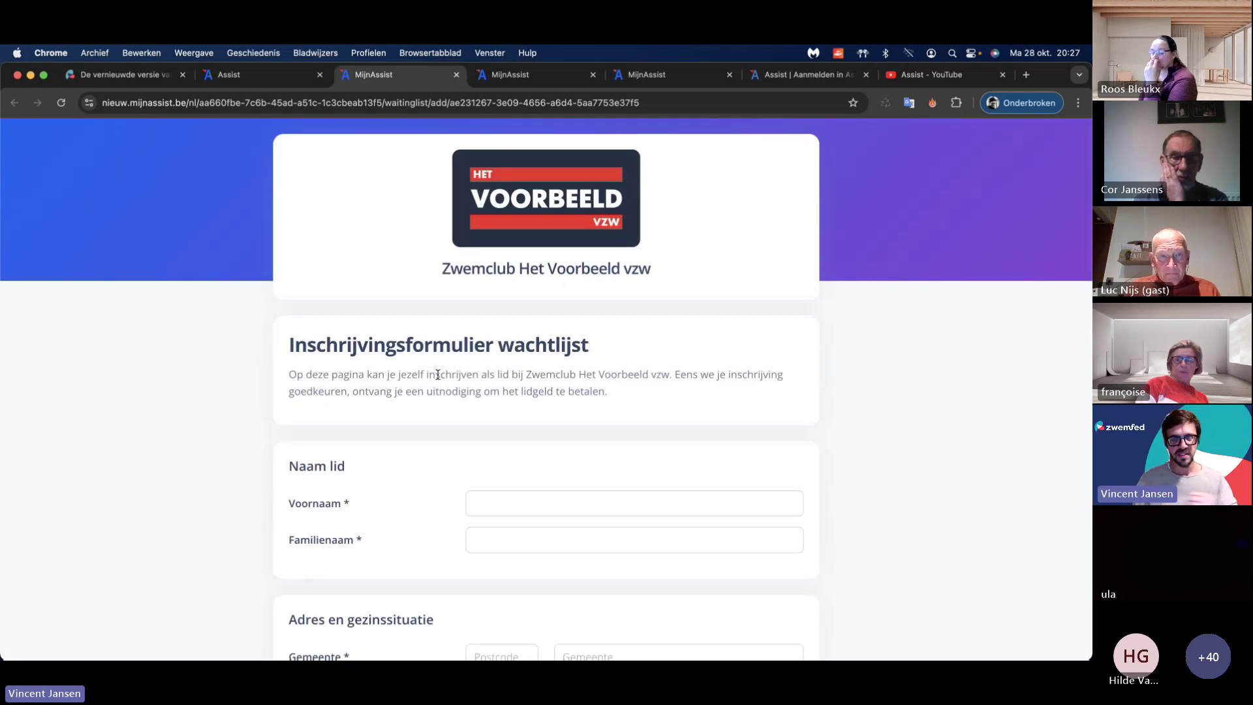
pyautogui.click(248, 75)
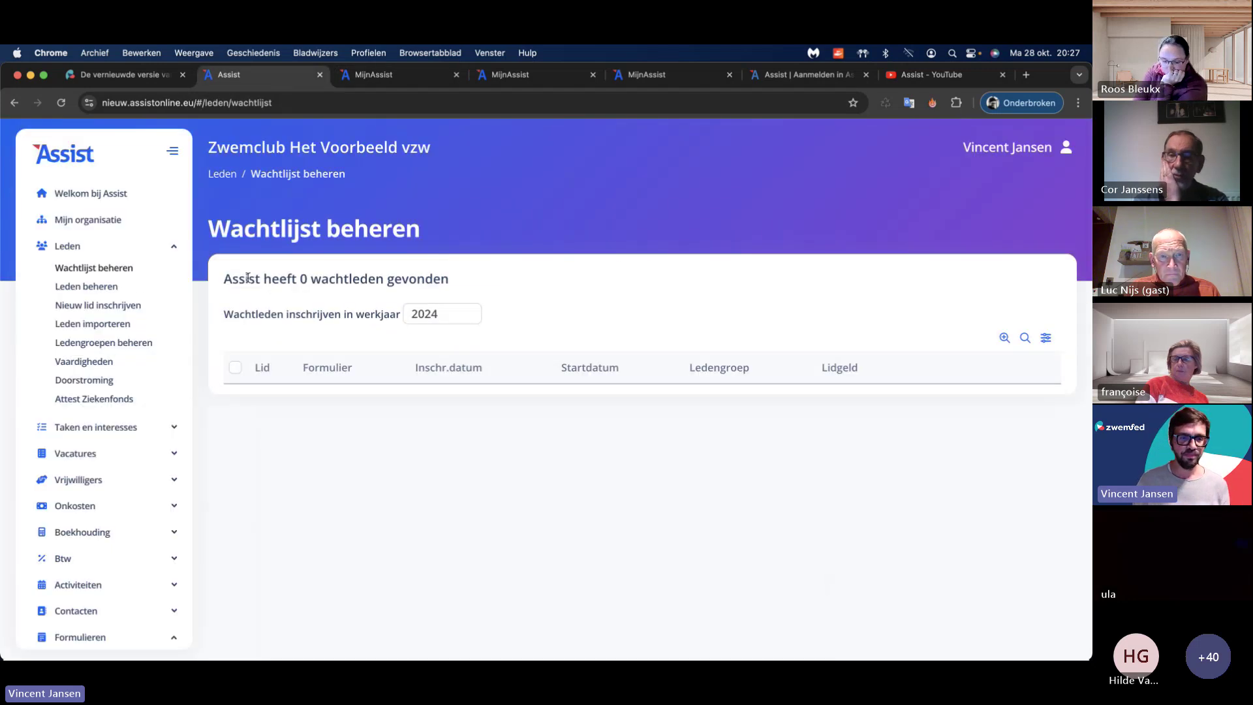
# Step: Reload the waiting-list management page and choose a work year
pyautogui.click(293, 101)
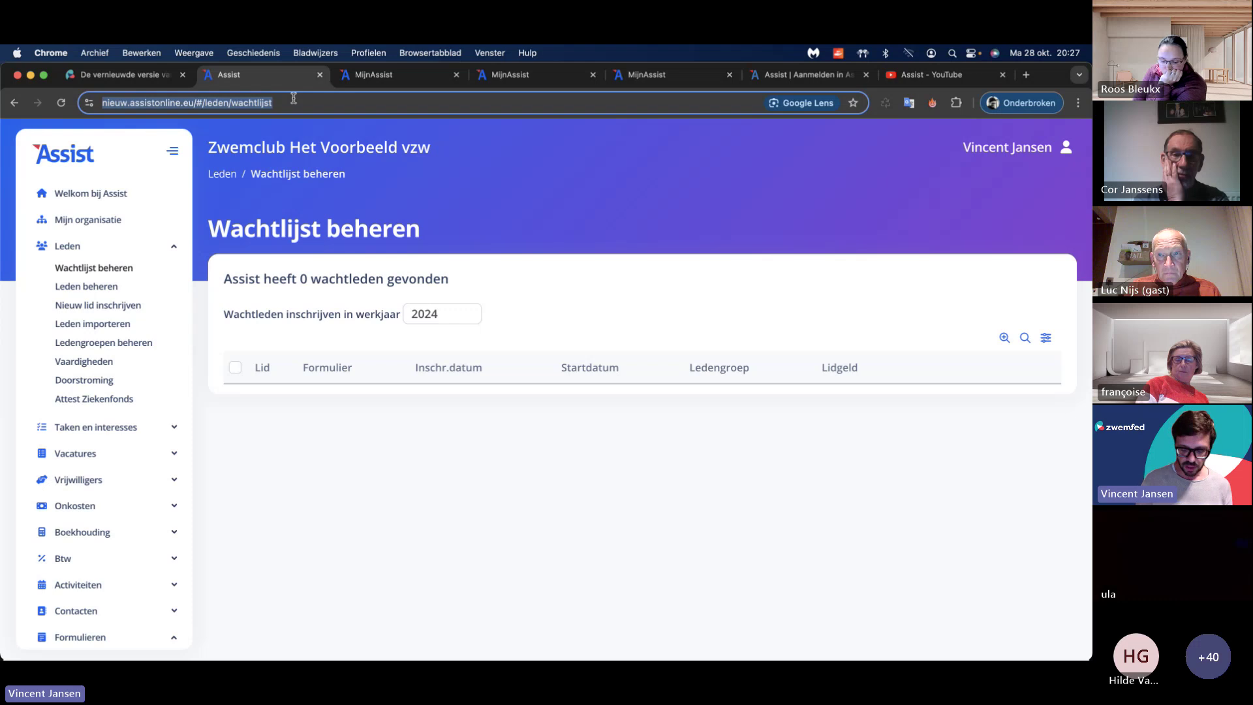
pyautogui.press('Return')
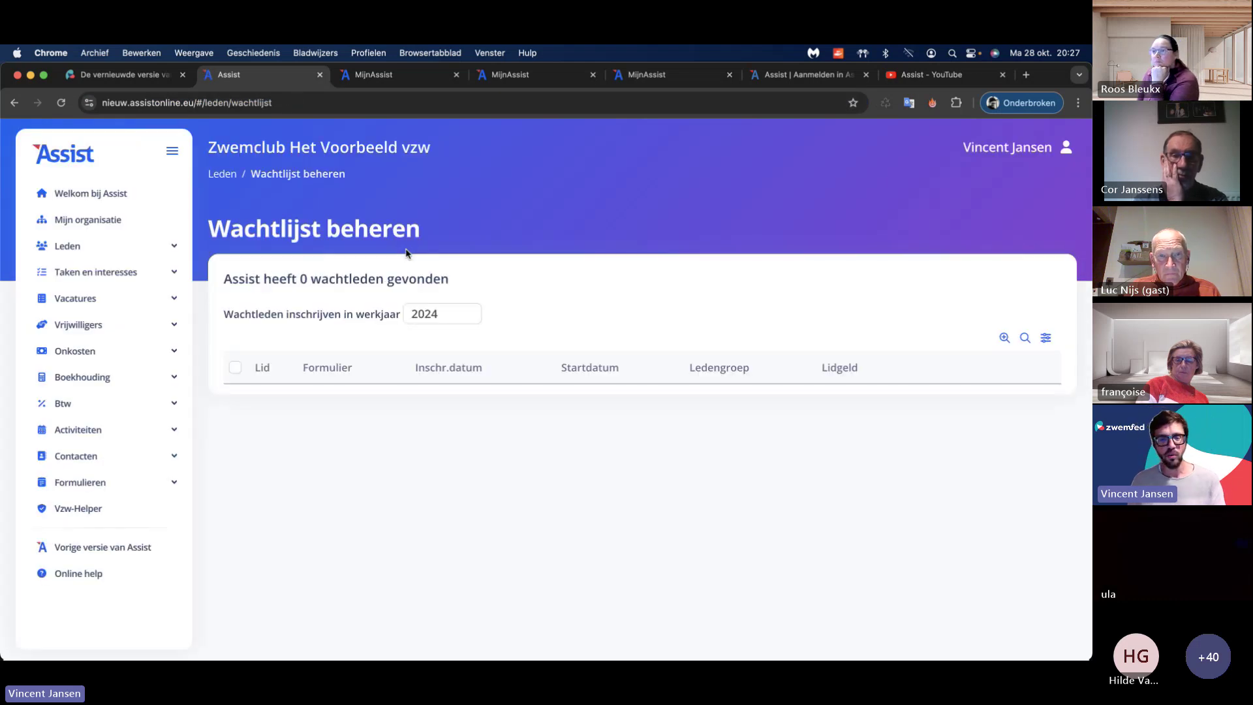
pyautogui.click(455, 319)
pyautogui.click(450, 307)
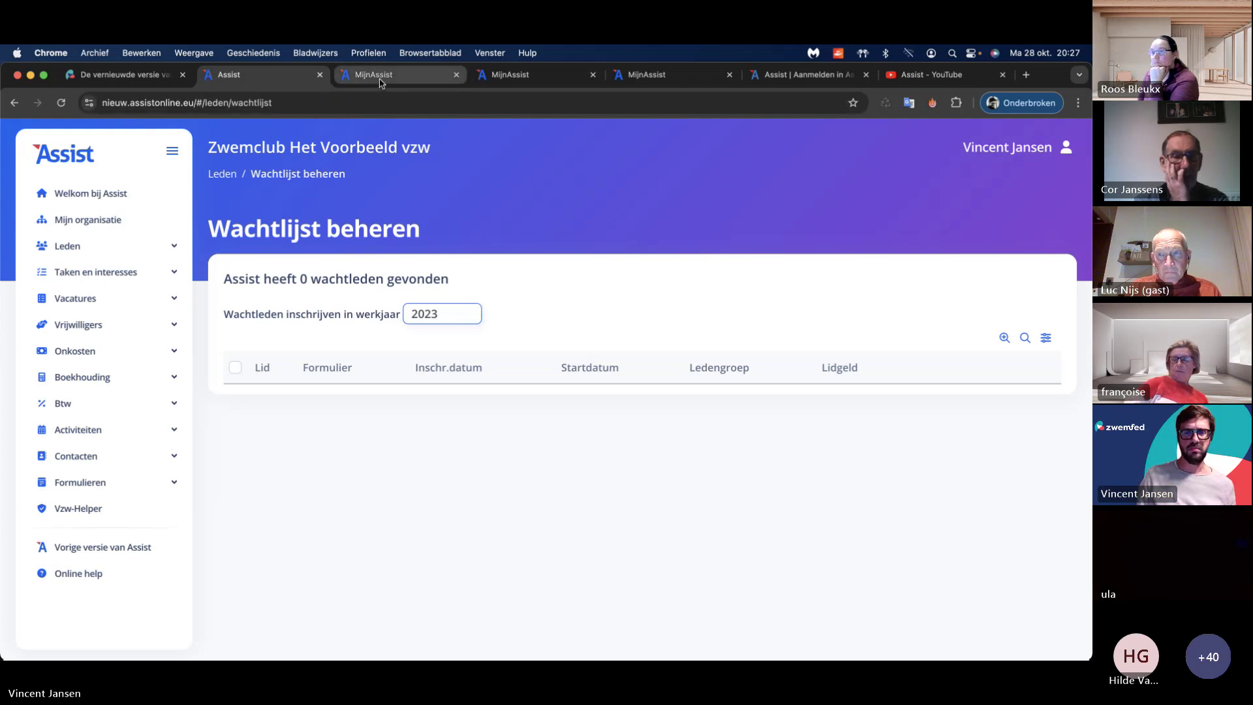
# Step: Preview Inschrijvingsformulier Wachtleden in a new tab, then open it for editing
pyautogui.click(100, 483)
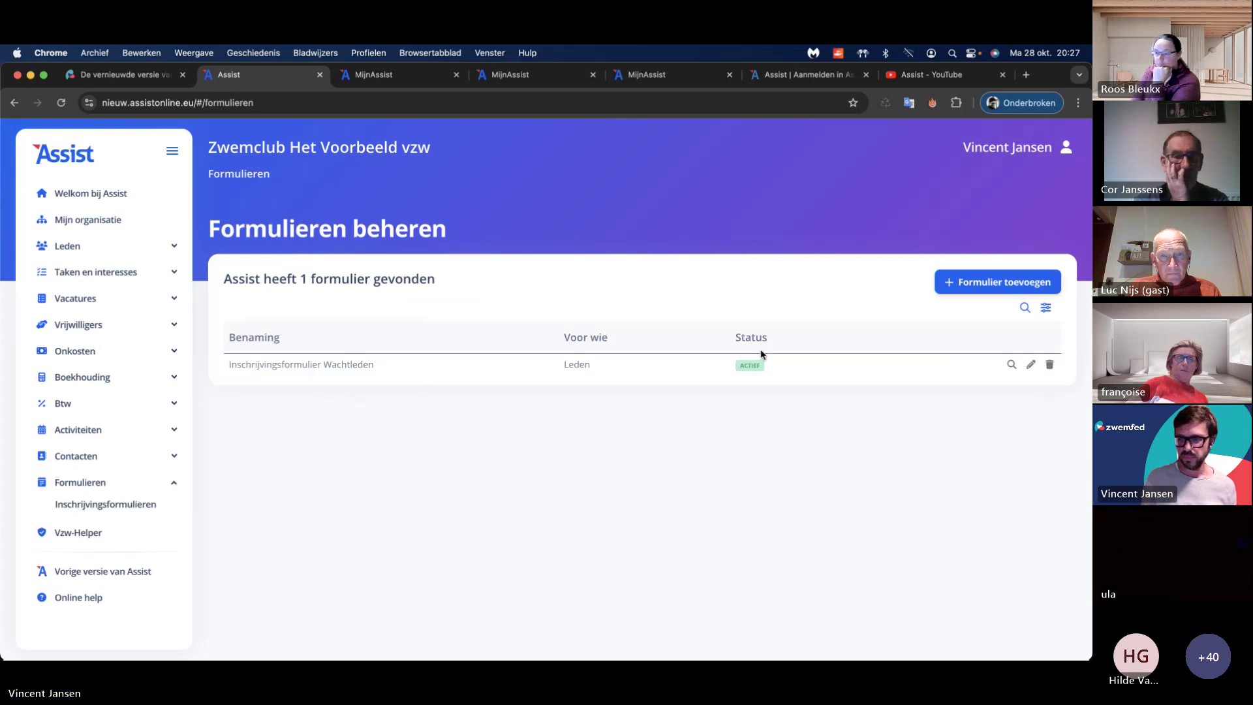
pyautogui.click(1011, 365)
pyautogui.hotkey('ctrl', 'shift', 'Tab')
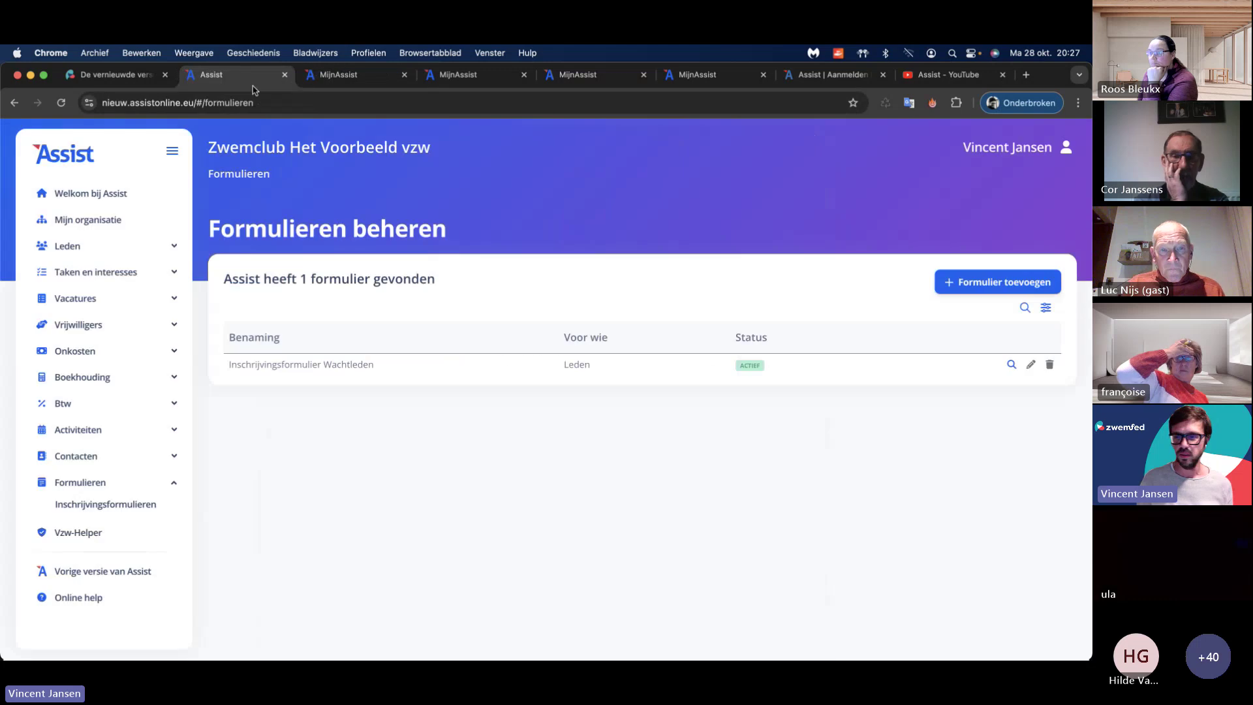
pyautogui.click(1023, 364)
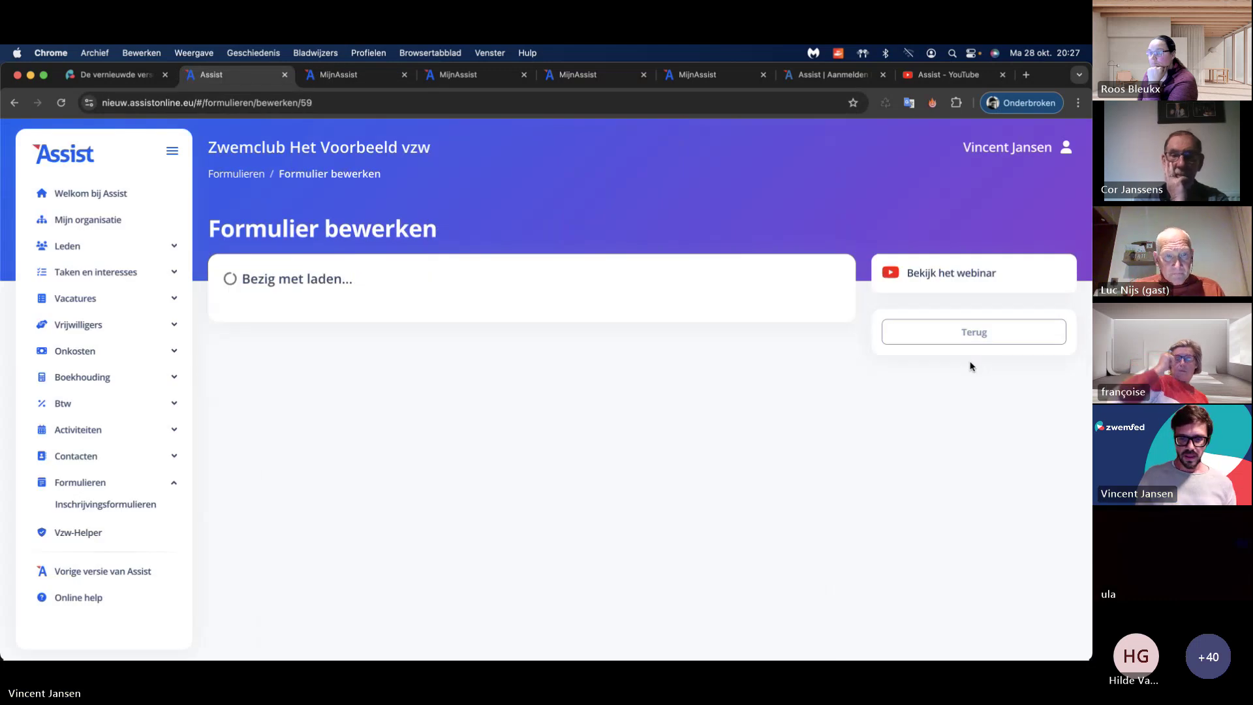
pyautogui.scroll(-10, 718, 365)
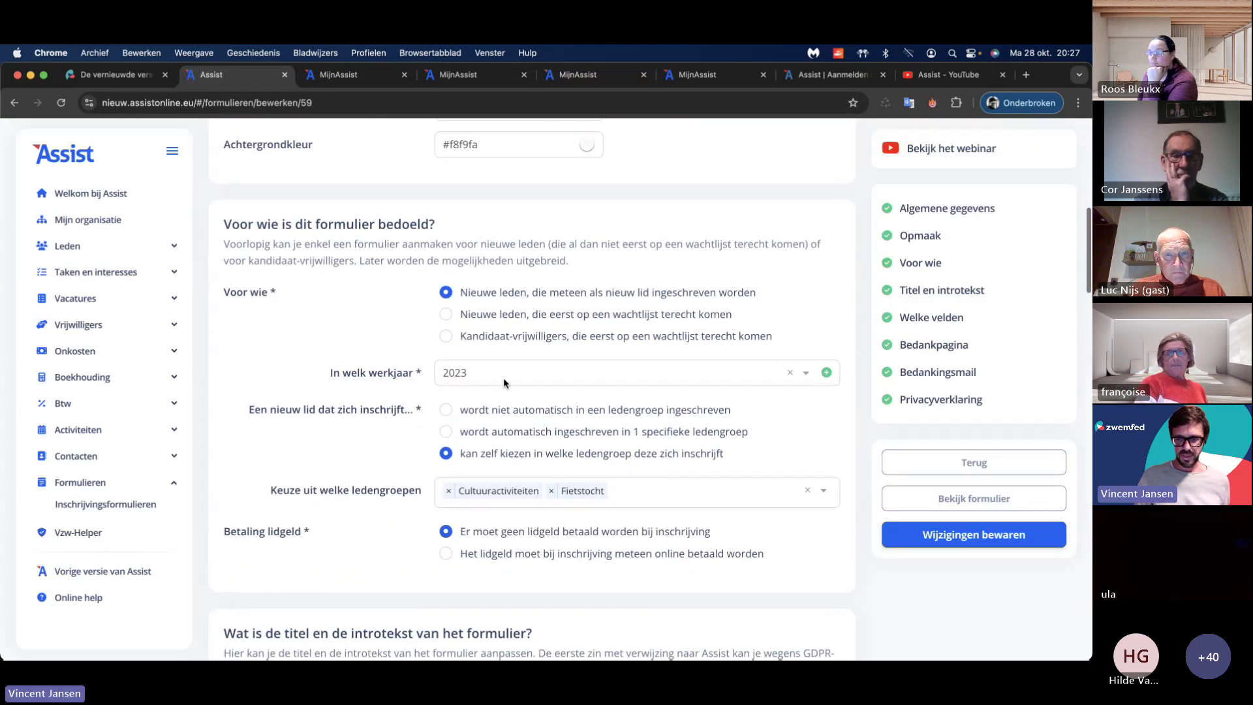
pyautogui.scroll(10, 368, 362)
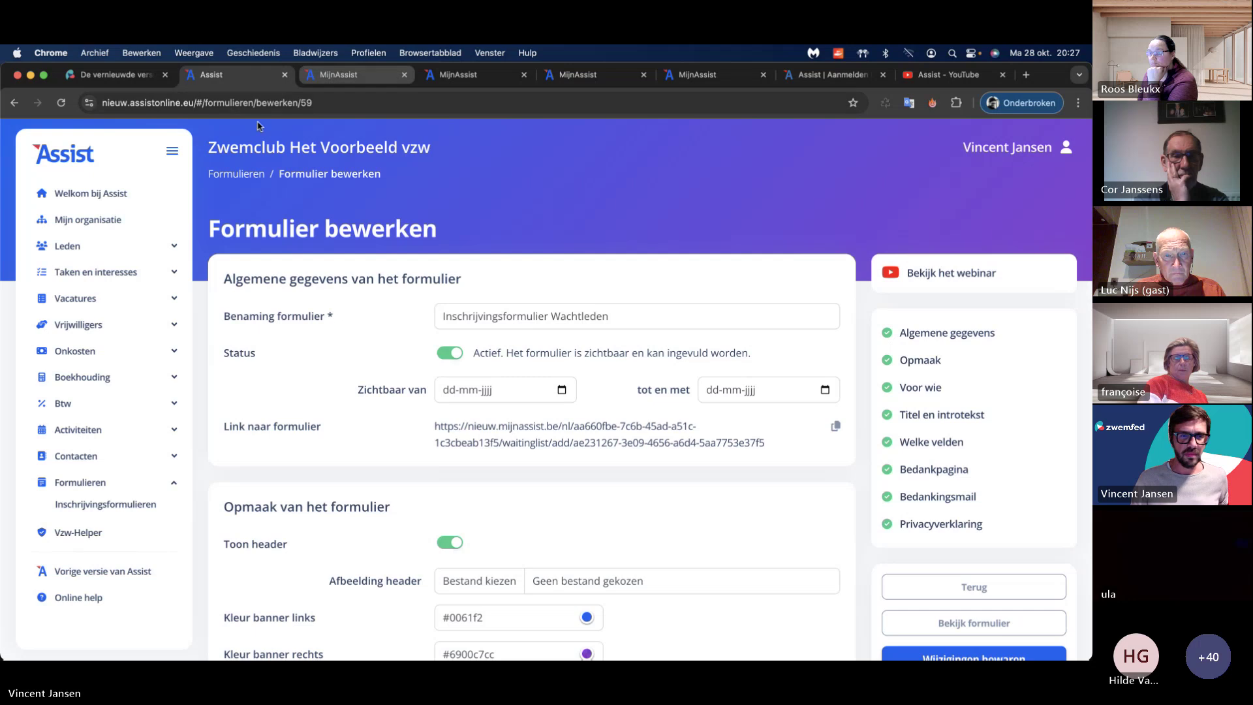
# Step: View the waiting list for work years 2022, 2023 and 2024, ending on 2023
pyautogui.click(66, 246)
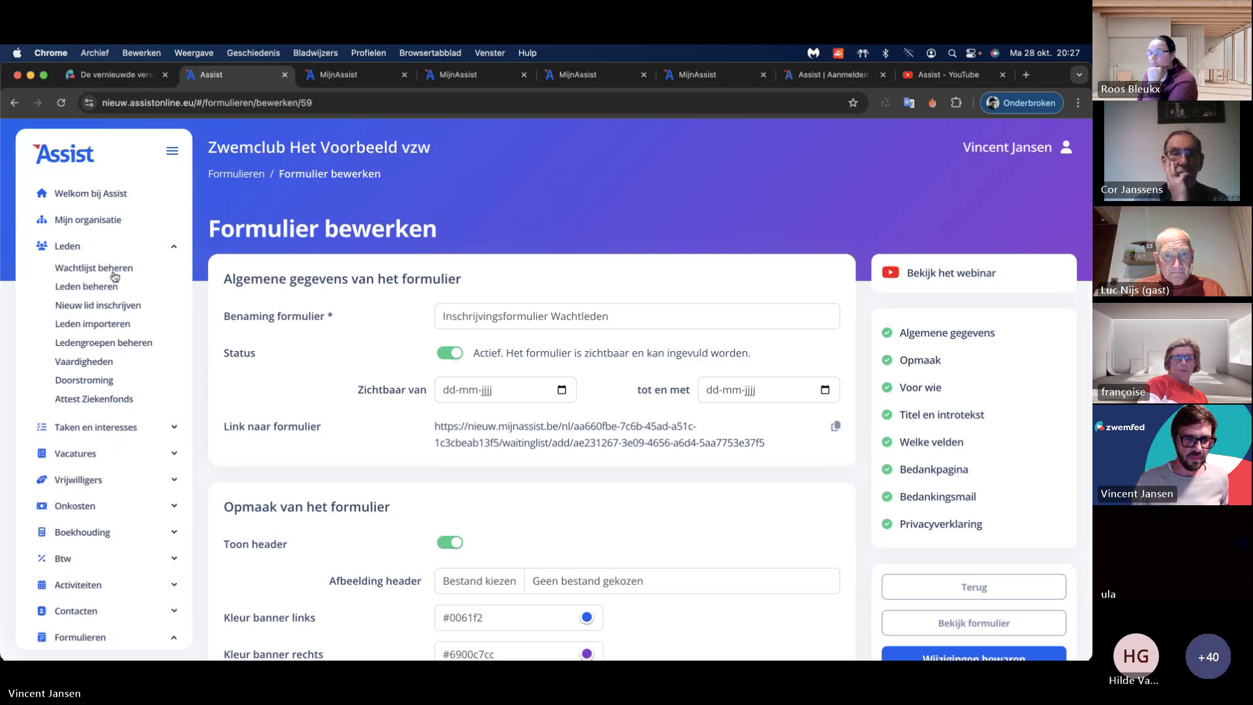
pyautogui.click(92, 268)
pyautogui.click(448, 320)
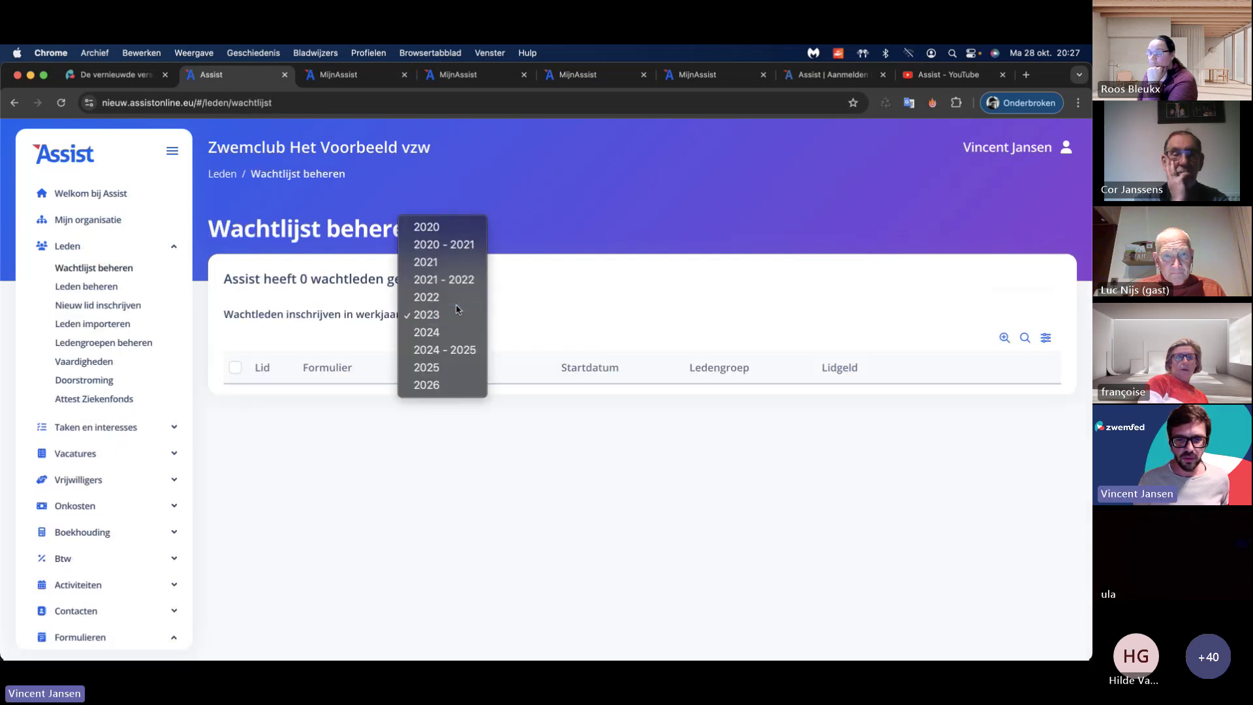
pyautogui.click(448, 295)
pyautogui.click(451, 317)
pyautogui.click(448, 330)
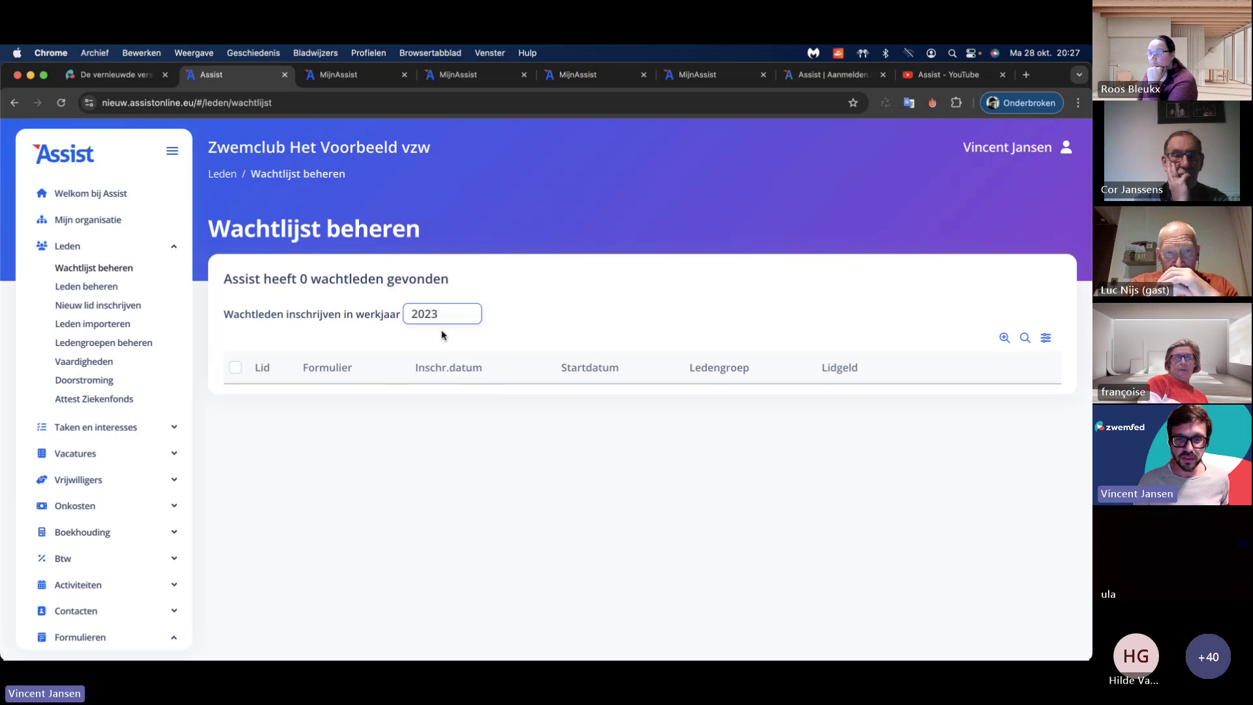
pyautogui.click(445, 323)
pyautogui.click(449, 332)
pyautogui.click(448, 314)
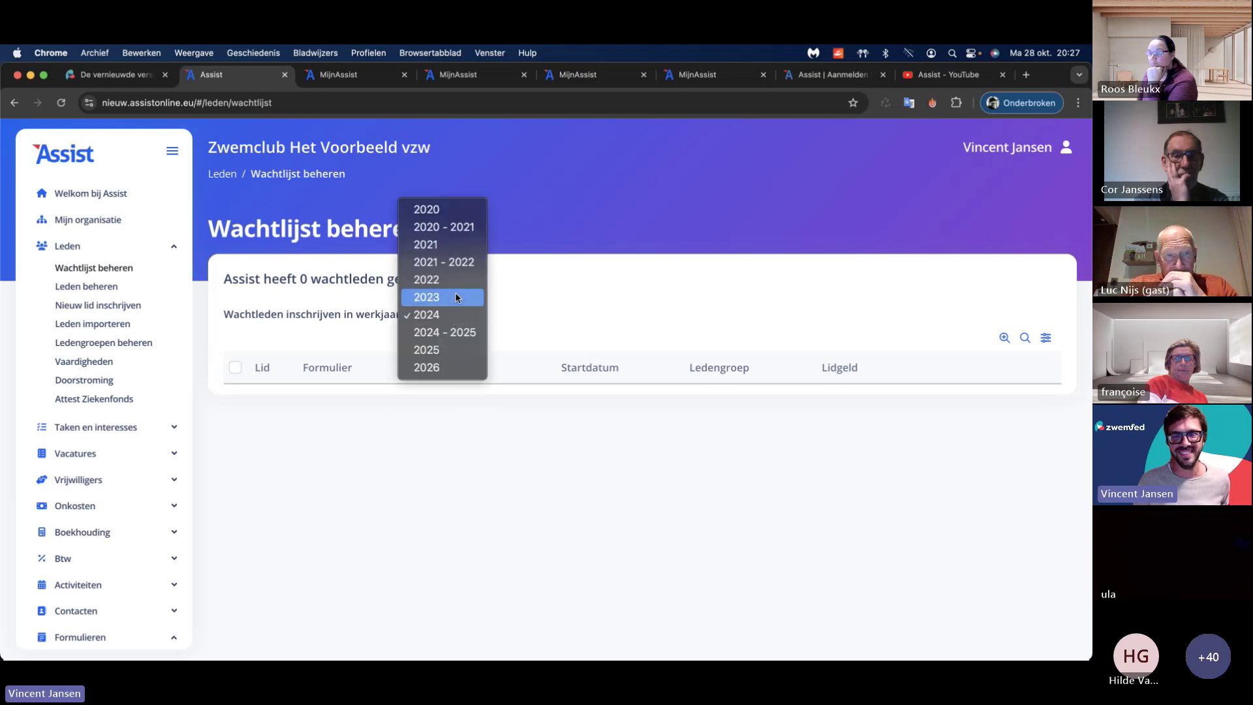
pyautogui.click(440, 297)
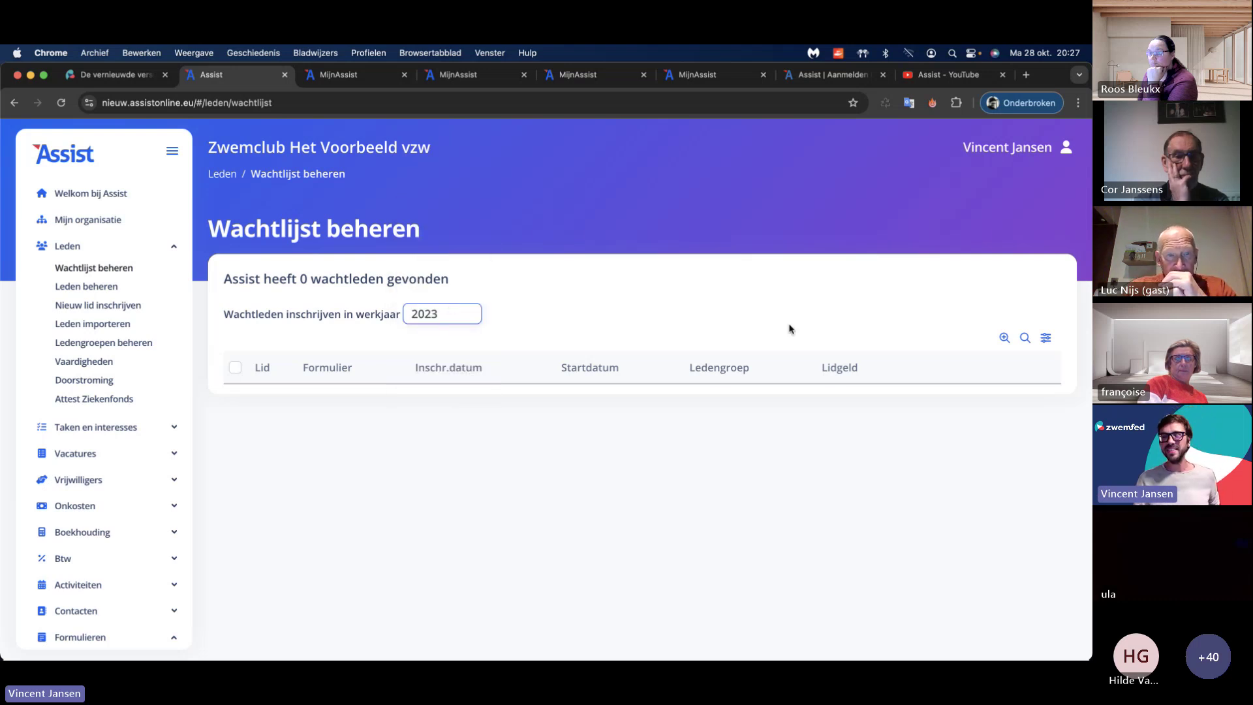
# Step: Review the waiting-list advanced search, leaving the membership fee filter on Iedereen
pyautogui.click(1031, 339)
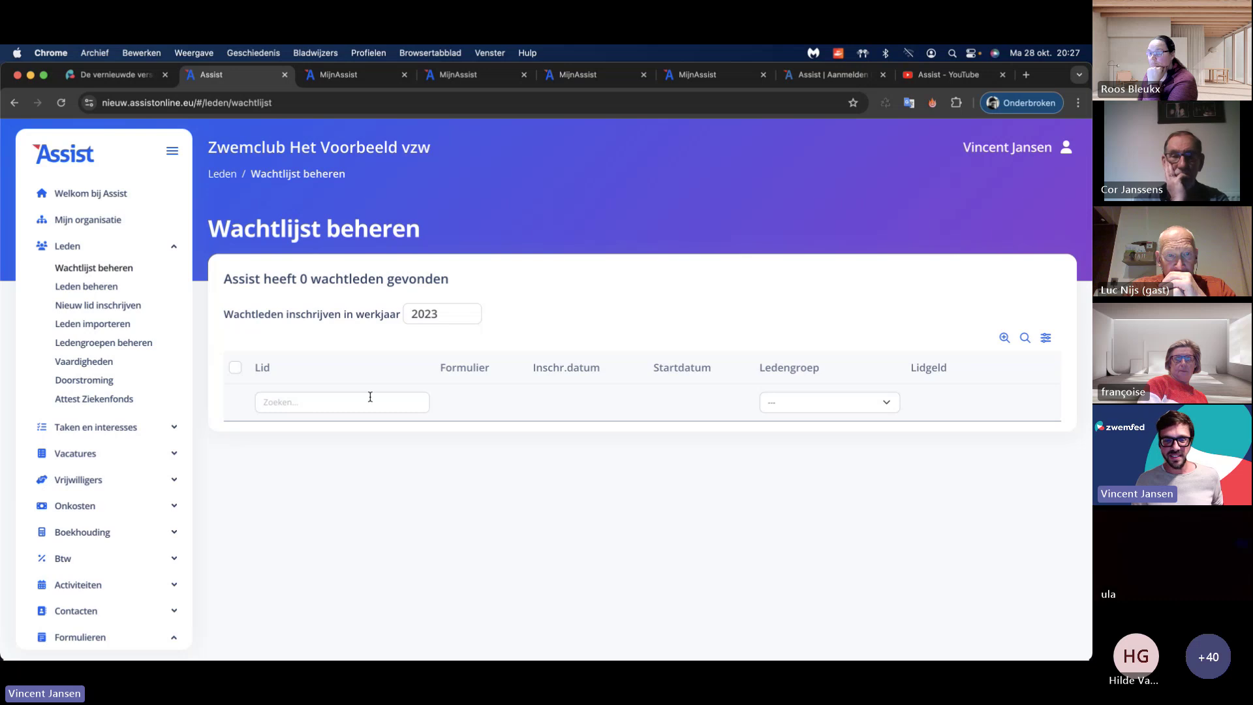
pyautogui.click(1005, 337)
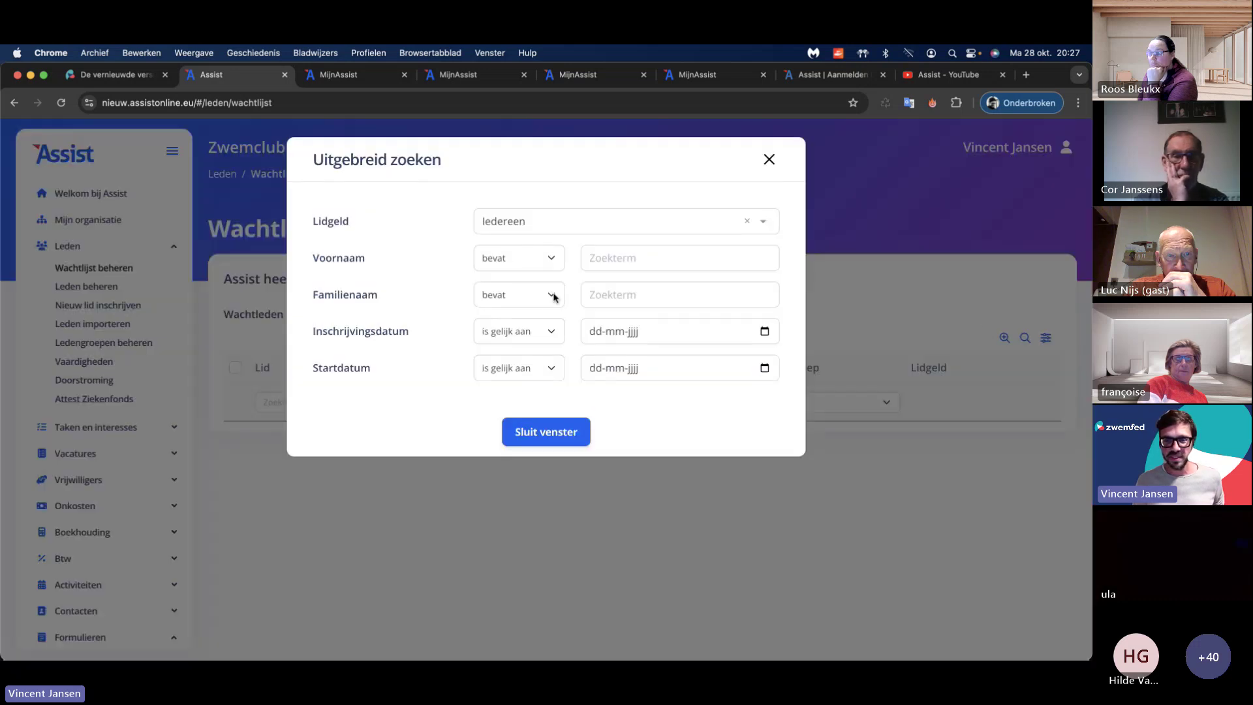
pyautogui.click(540, 224)
pyautogui.click(540, 258)
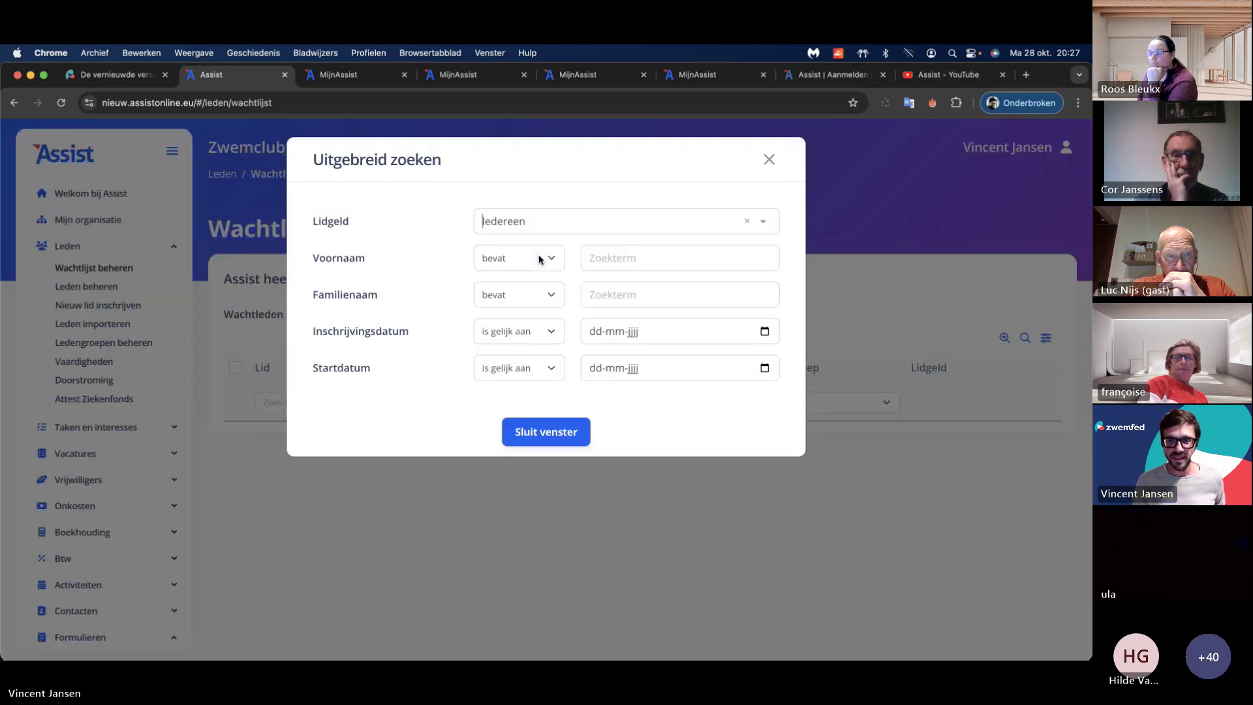
pyautogui.click(552, 432)
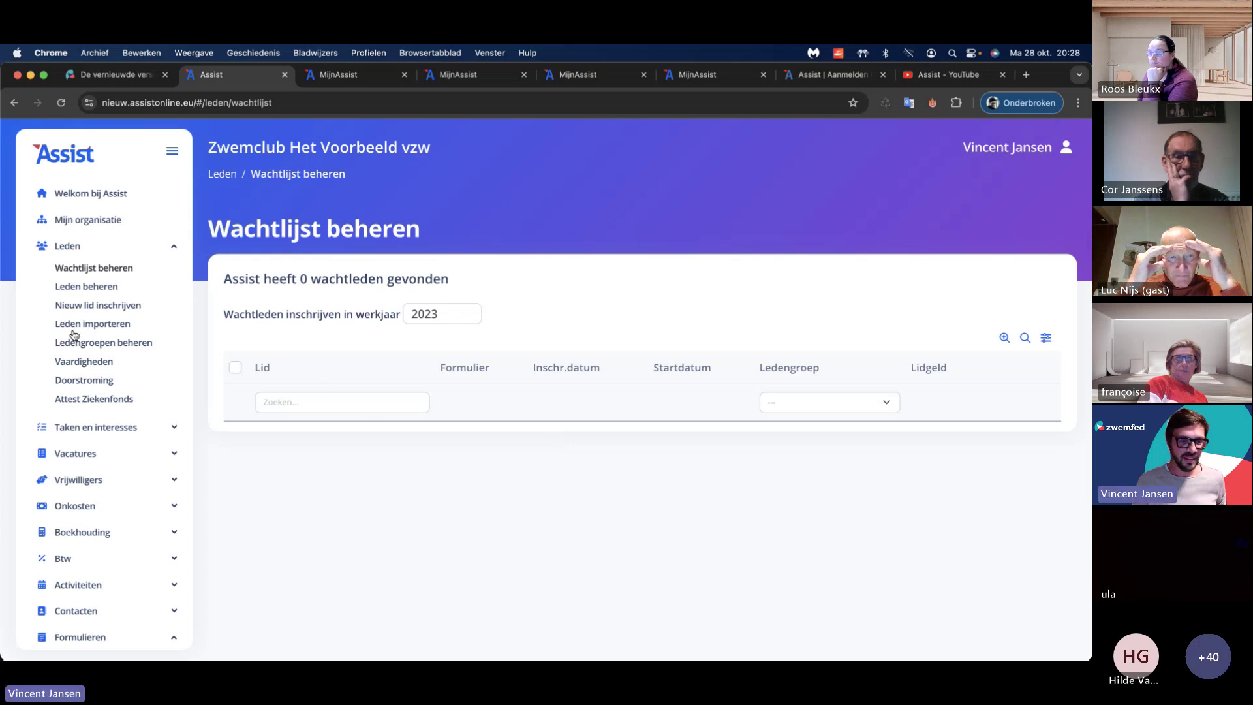
pyautogui.scroll(-3, 111, 339)
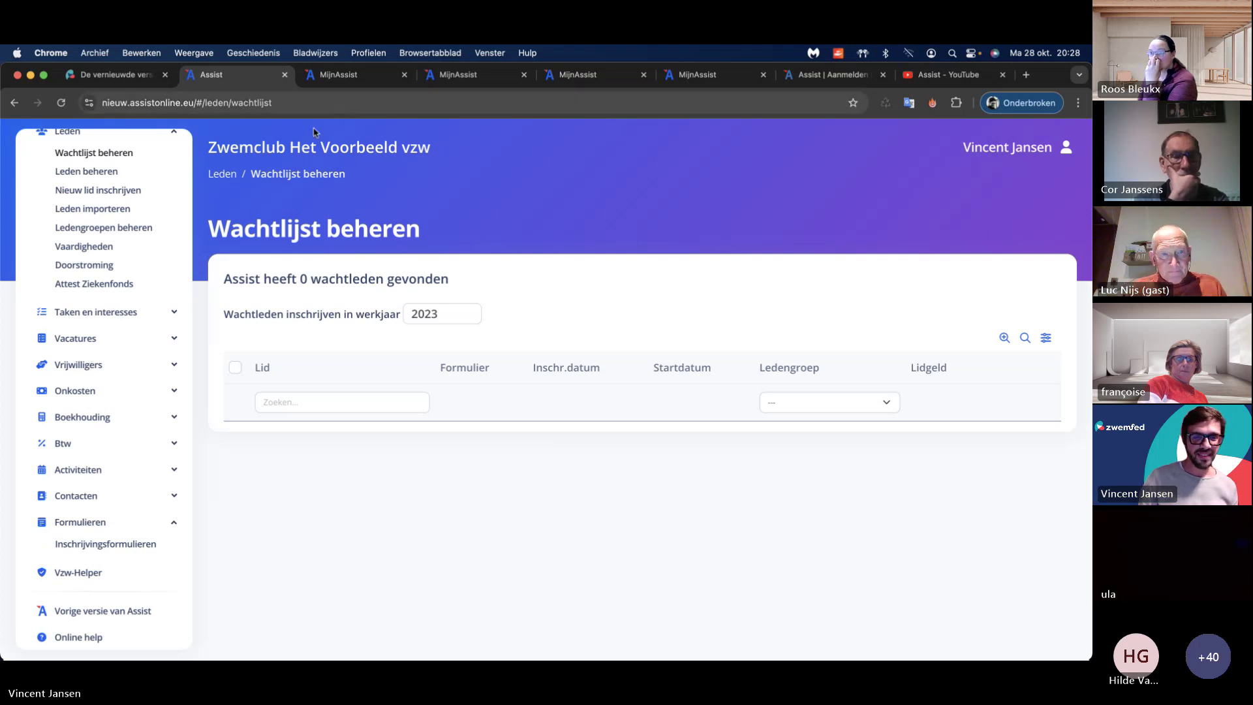
# Step: Glance at the public registration form, then return to the waiting-list management page
pyautogui.hotkey('ctrl', 'Tab')
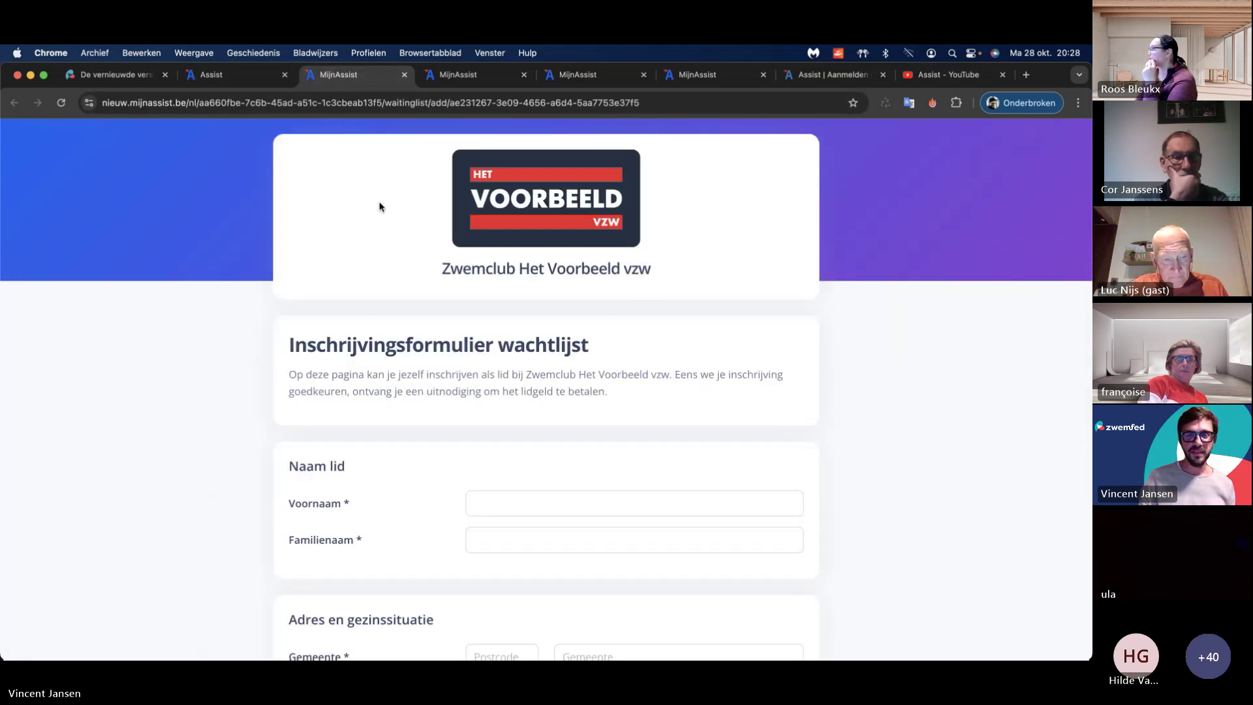
pyautogui.scroll(-1, 383, 233)
pyautogui.click(226, 77)
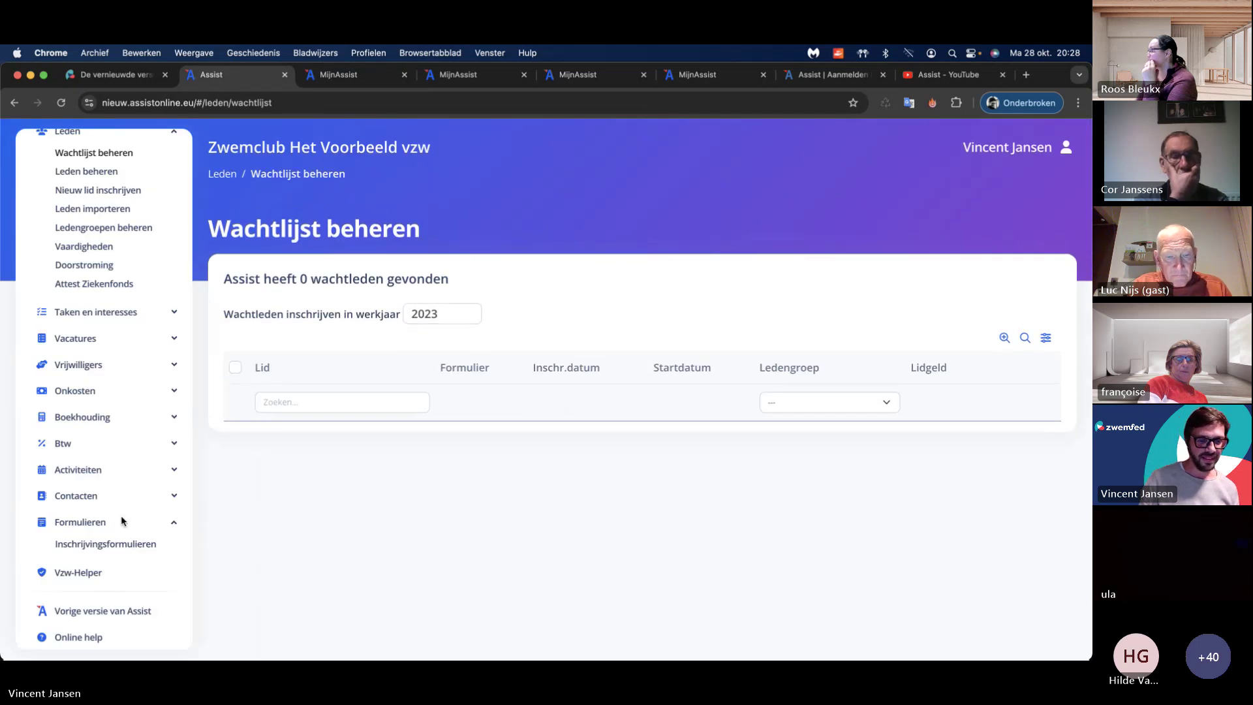
# Step: Change the waitlist registration form's work year from 2023 to 2024 and save it
pyautogui.click(111, 545)
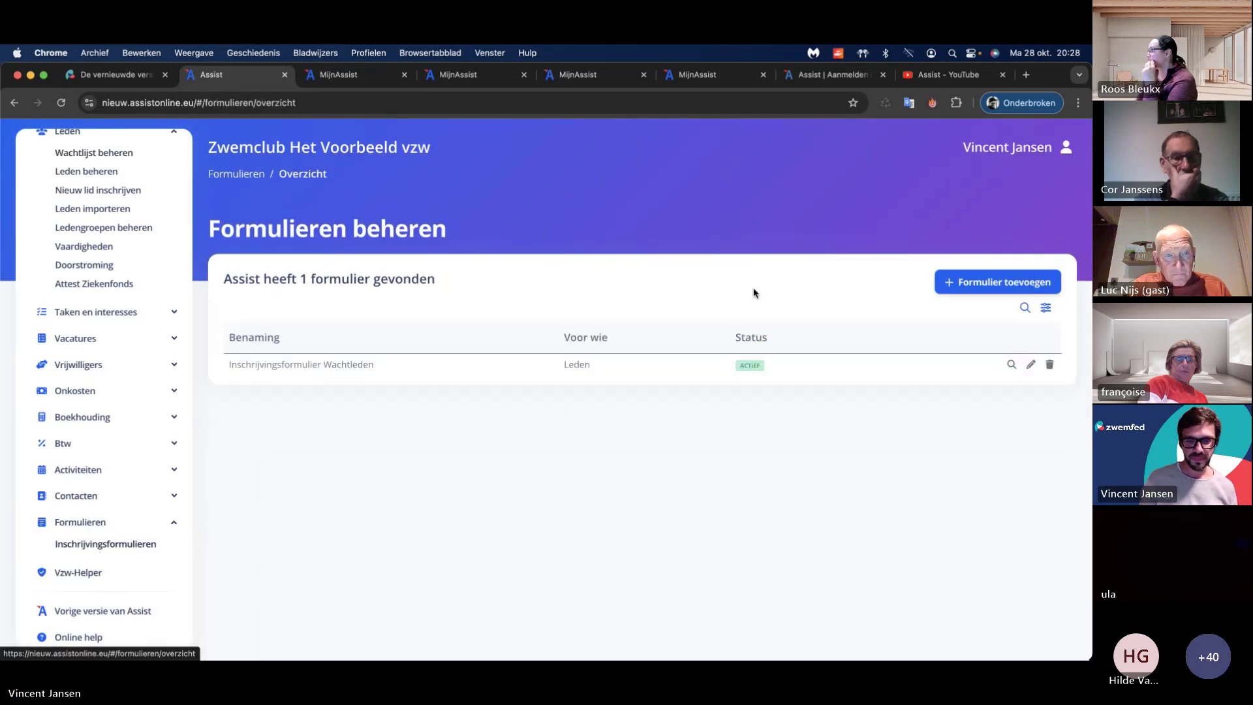
pyautogui.click(1030, 366)
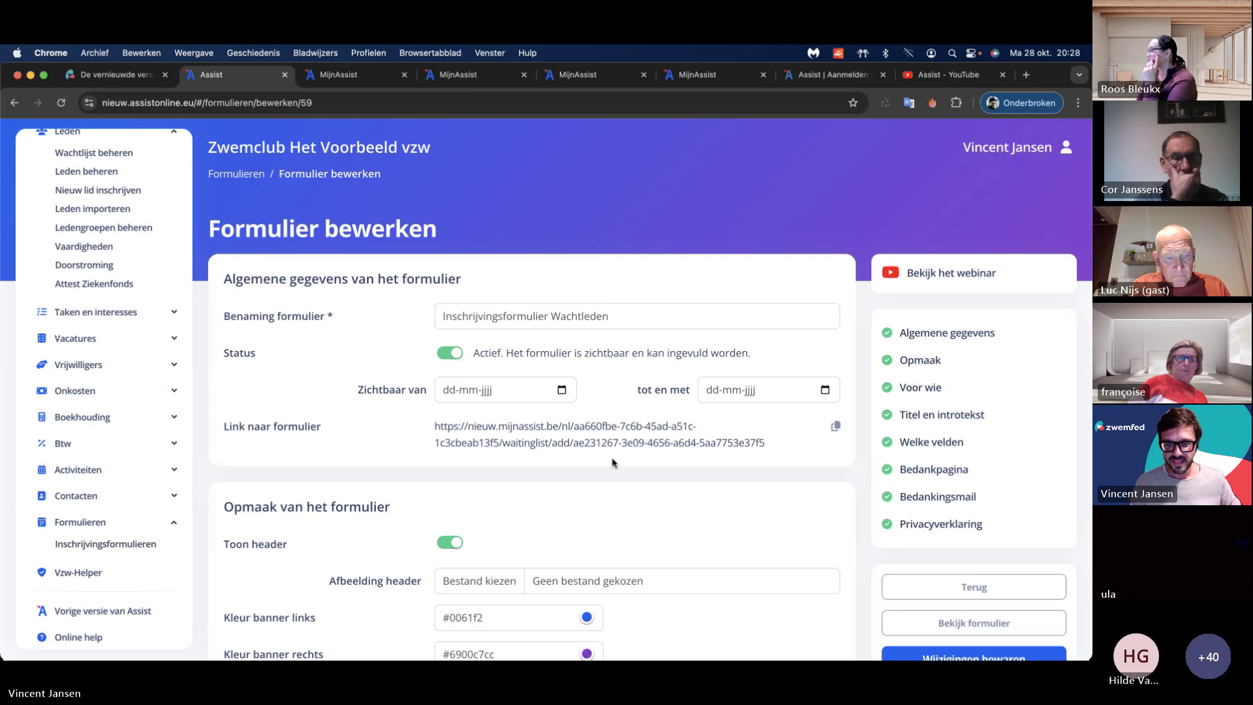
pyautogui.scroll(-5, 613, 457)
pyautogui.scroll(-3, 613, 463)
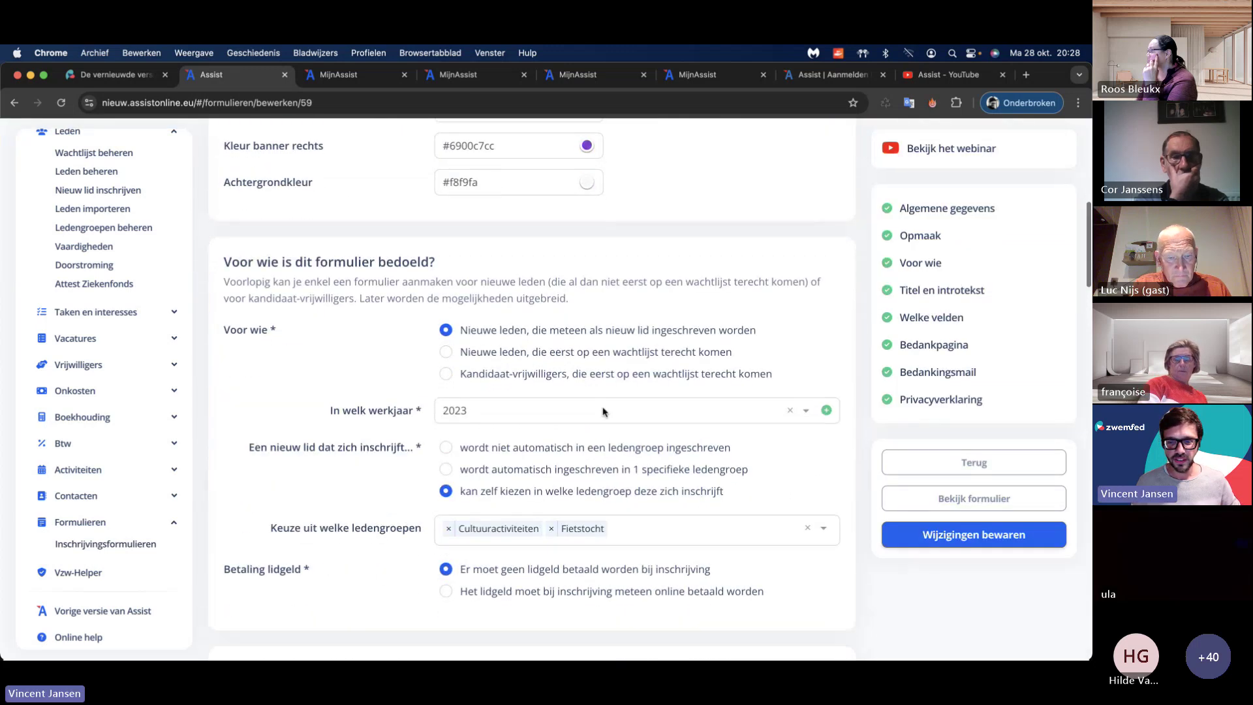
pyautogui.click(515, 410)
pyautogui.scroll(-2, 503, 494)
pyautogui.click(503, 500)
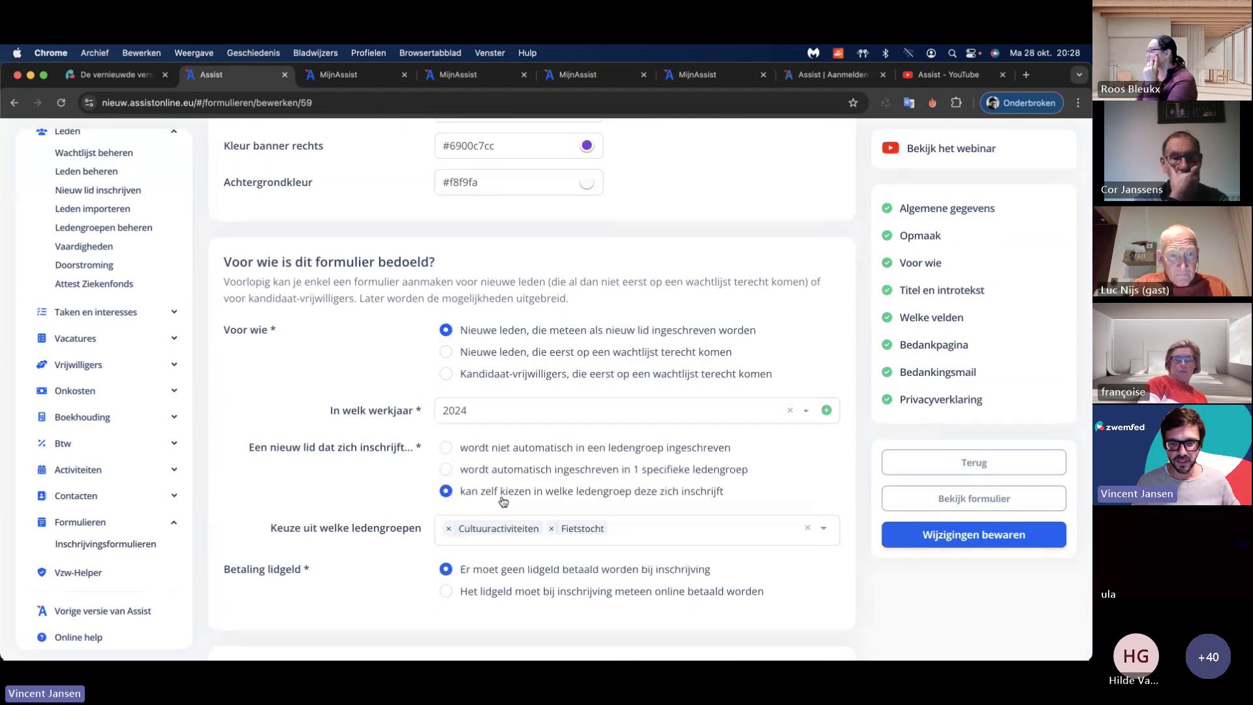
pyautogui.click(904, 536)
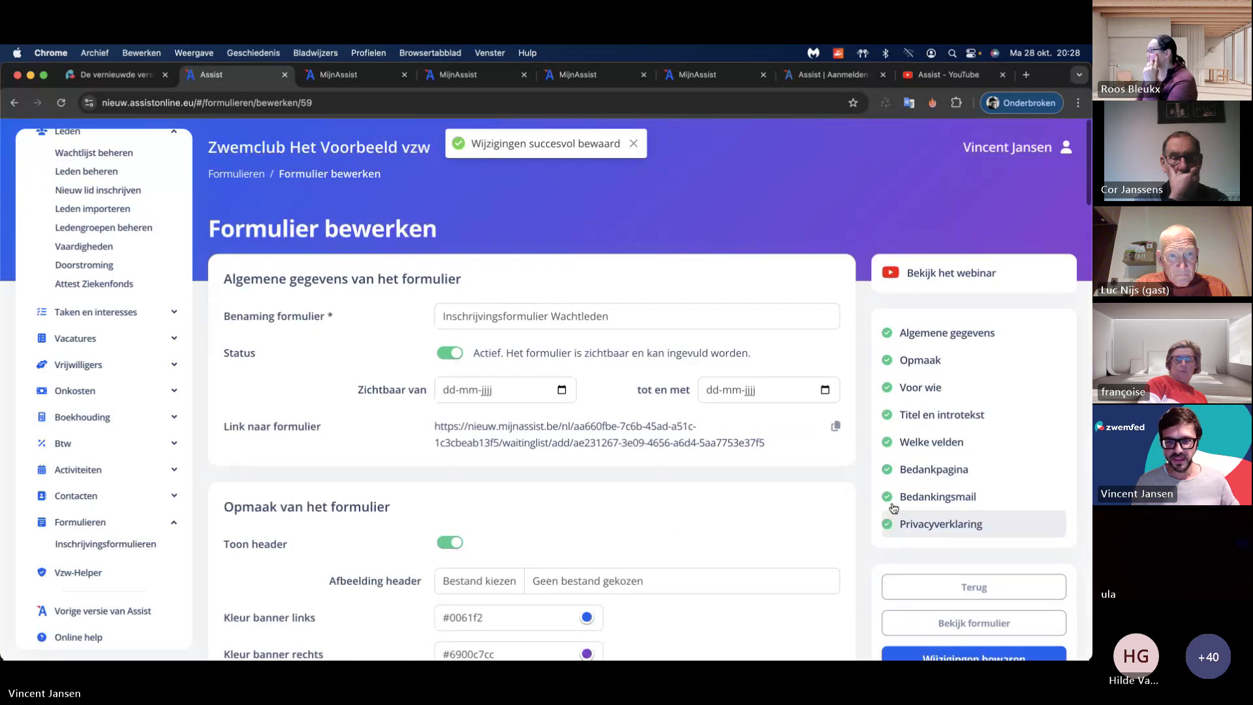
# Step: Reload the public waitlist registration form in MijnAssist
pyautogui.click(360, 77)
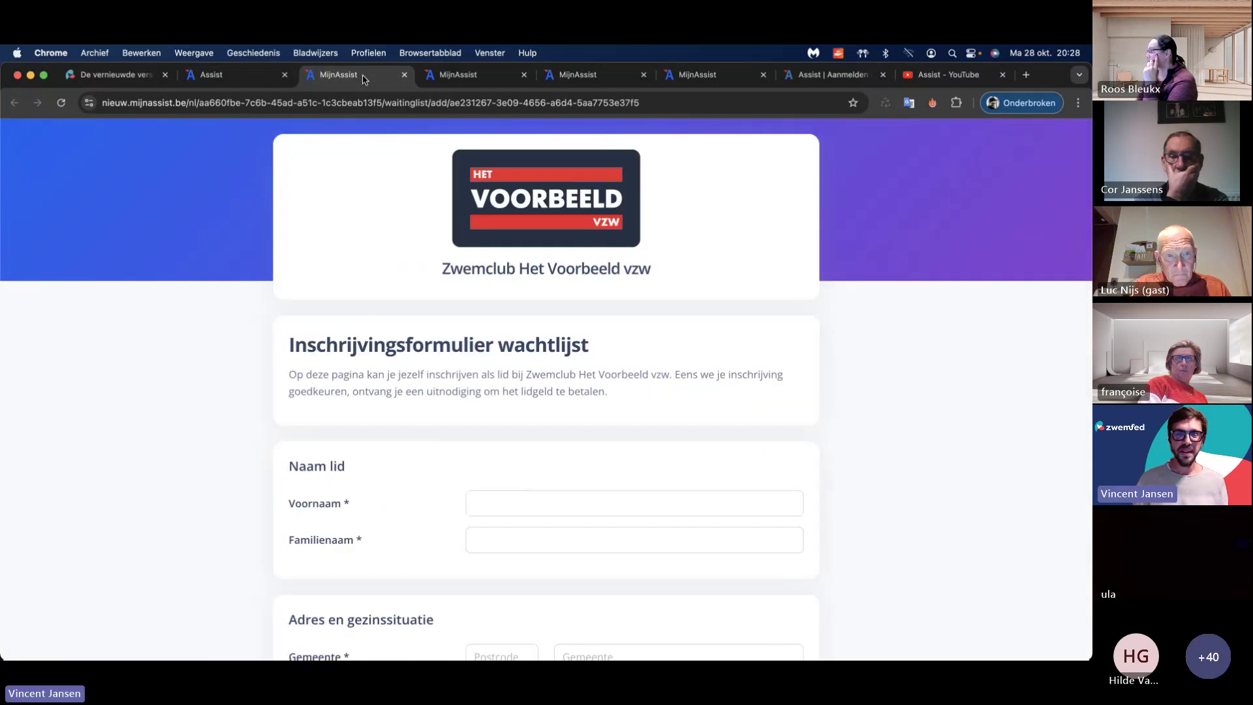
pyautogui.scroll(-3, 382, 244)
pyautogui.click(402, 103)
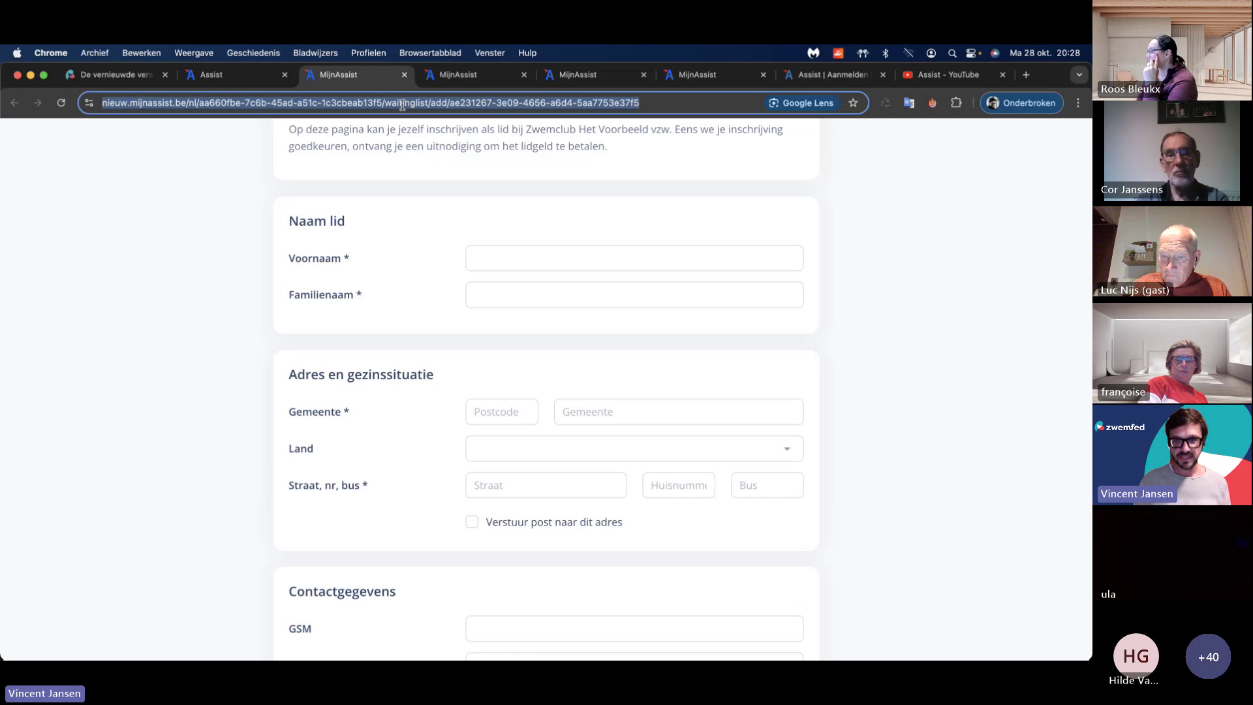
pyautogui.press('Return')
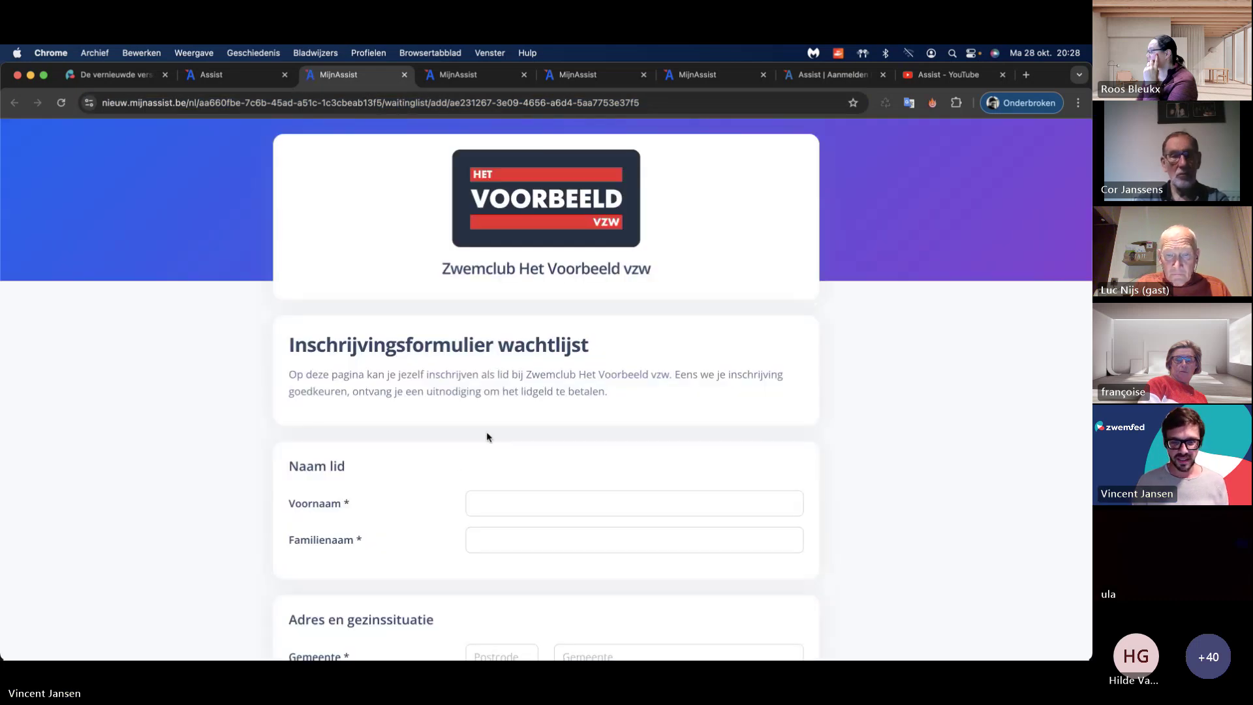
# Step: Enter the registrant's first name, family name, postcode, street and house number
pyautogui.scroll(-3, 486, 432)
pyautogui.click(506, 330)
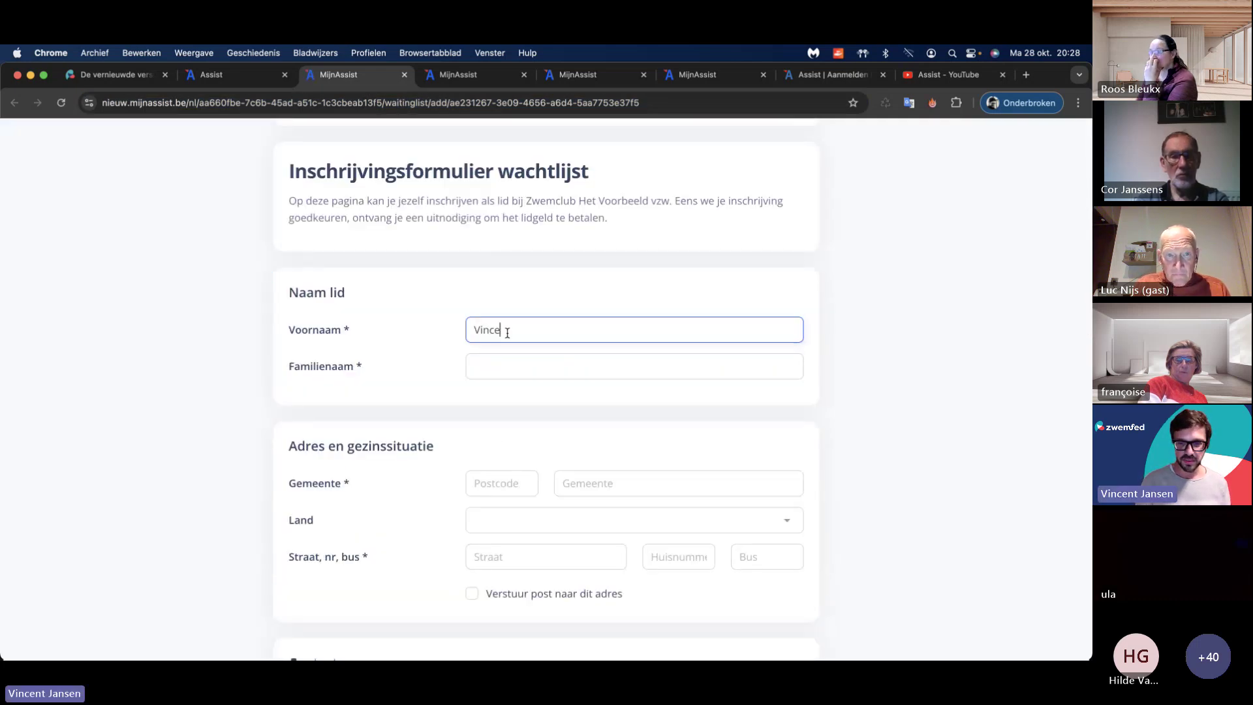
pyautogui.press('Tab')
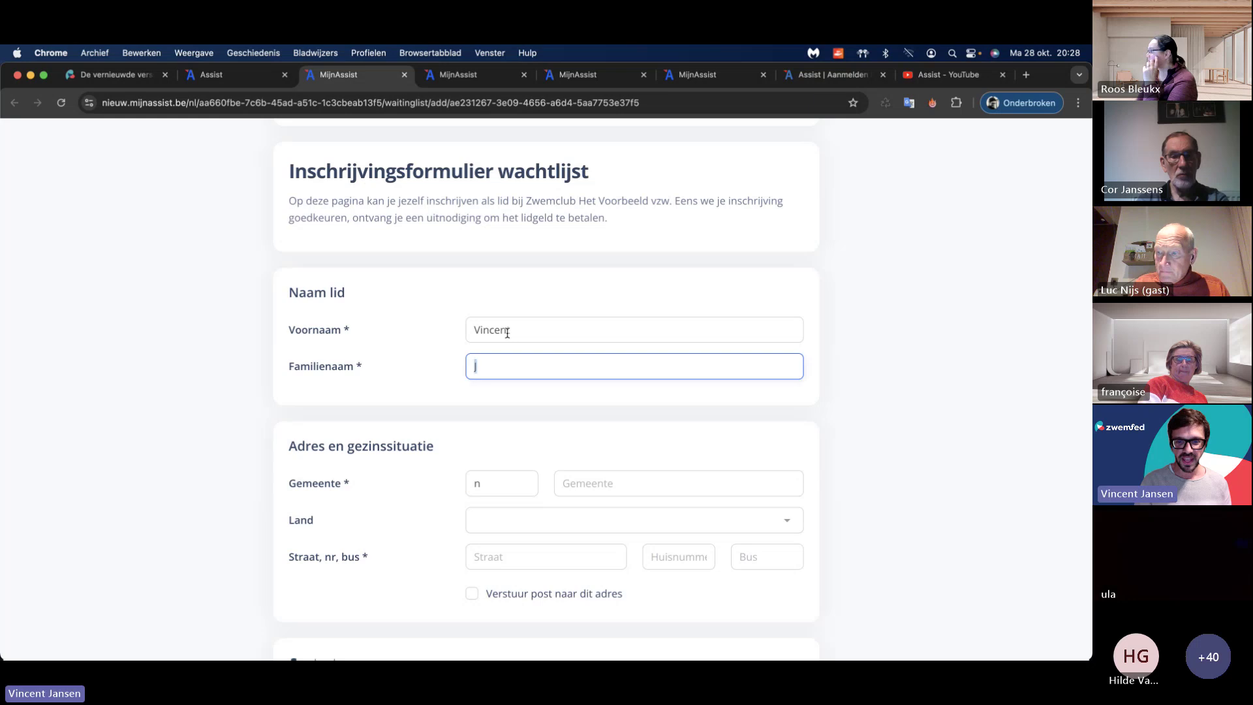
pyautogui.press('Tab')
pyautogui.write('1850')
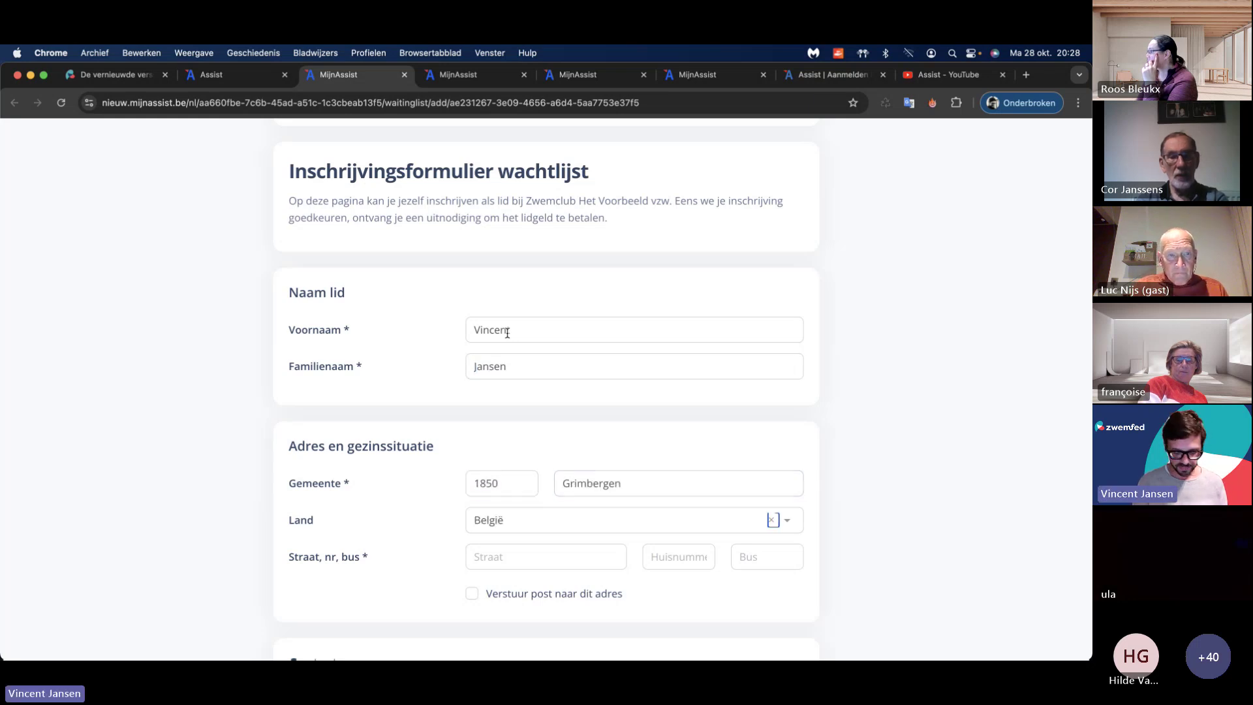
pyautogui.press('Tab')
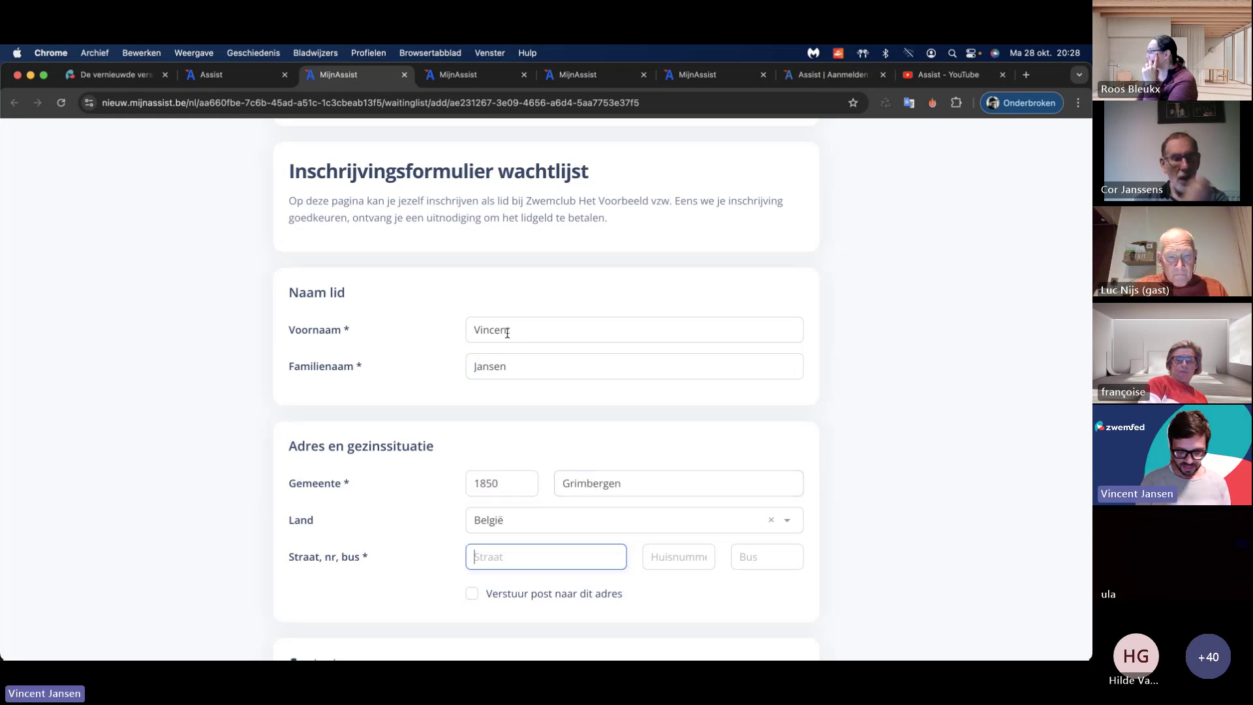
pyautogui.write('imm')
pyautogui.press('Tab')
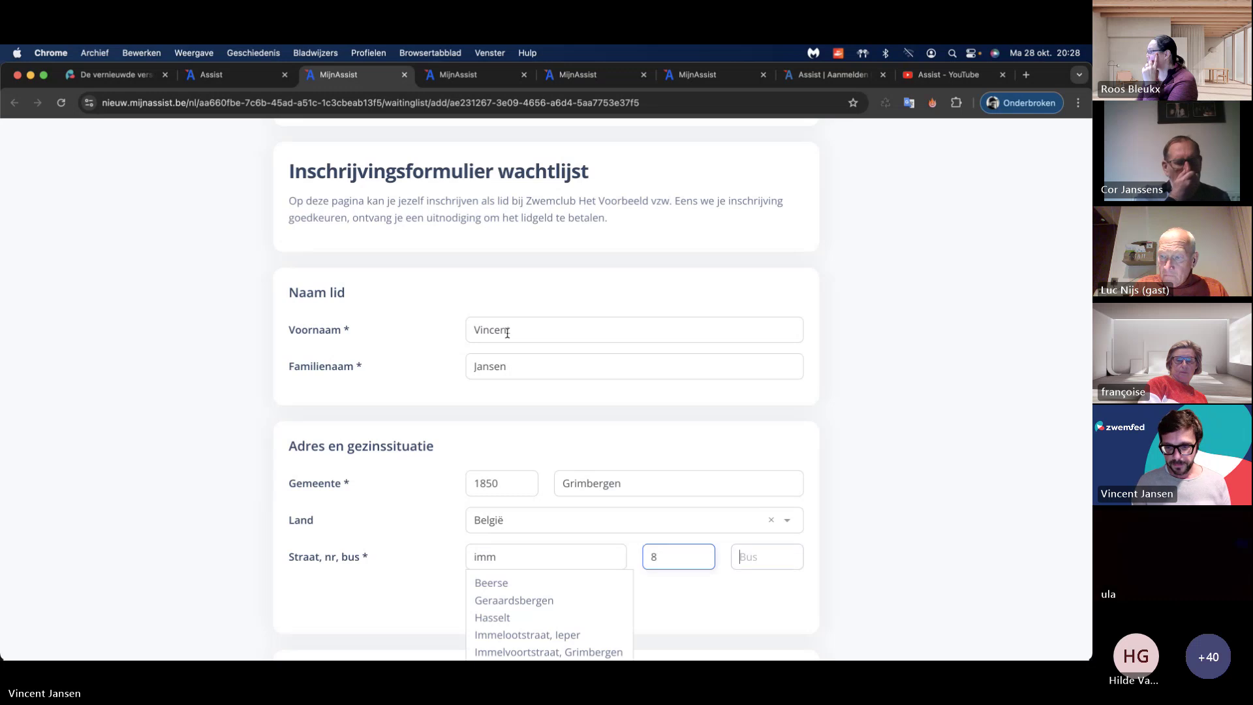
pyautogui.press('Tab')
# Step: Complete the street name by accepting the suggested street from the address list
pyautogui.scroll(-3, 530, 301)
pyautogui.scroll(-5, 529, 301)
pyautogui.click(419, 408)
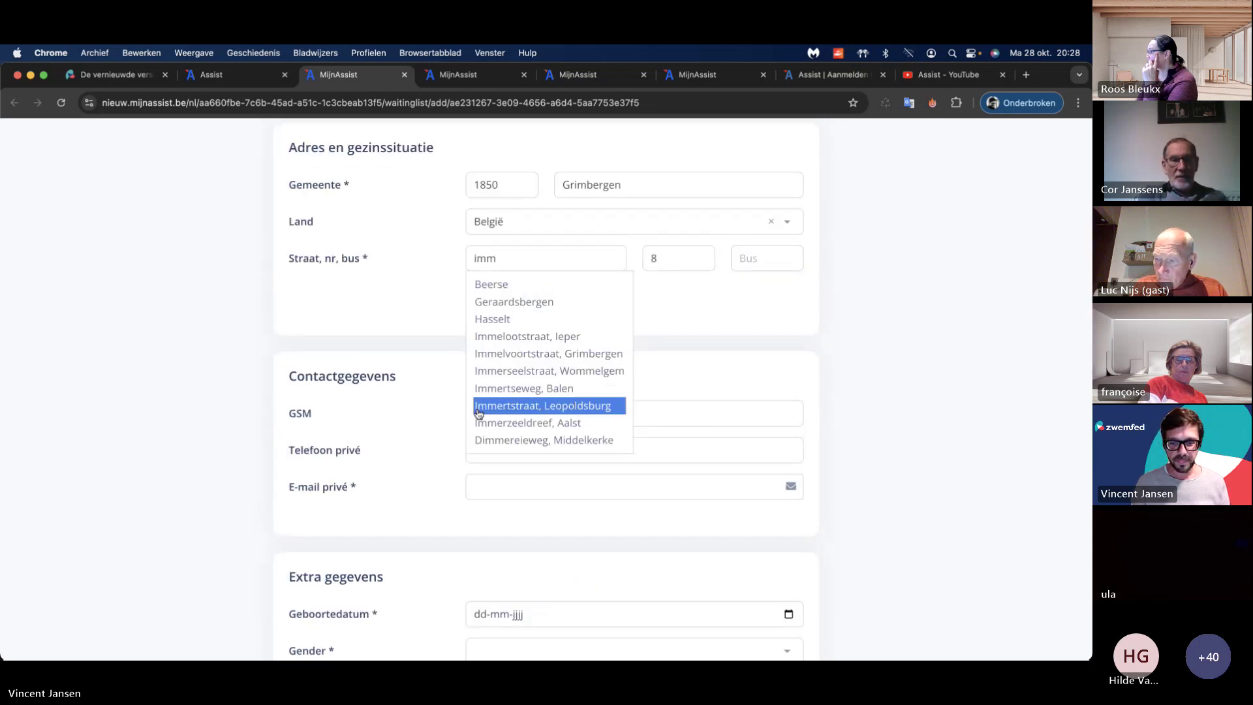
pyautogui.click(563, 266)
pyautogui.press('Return')
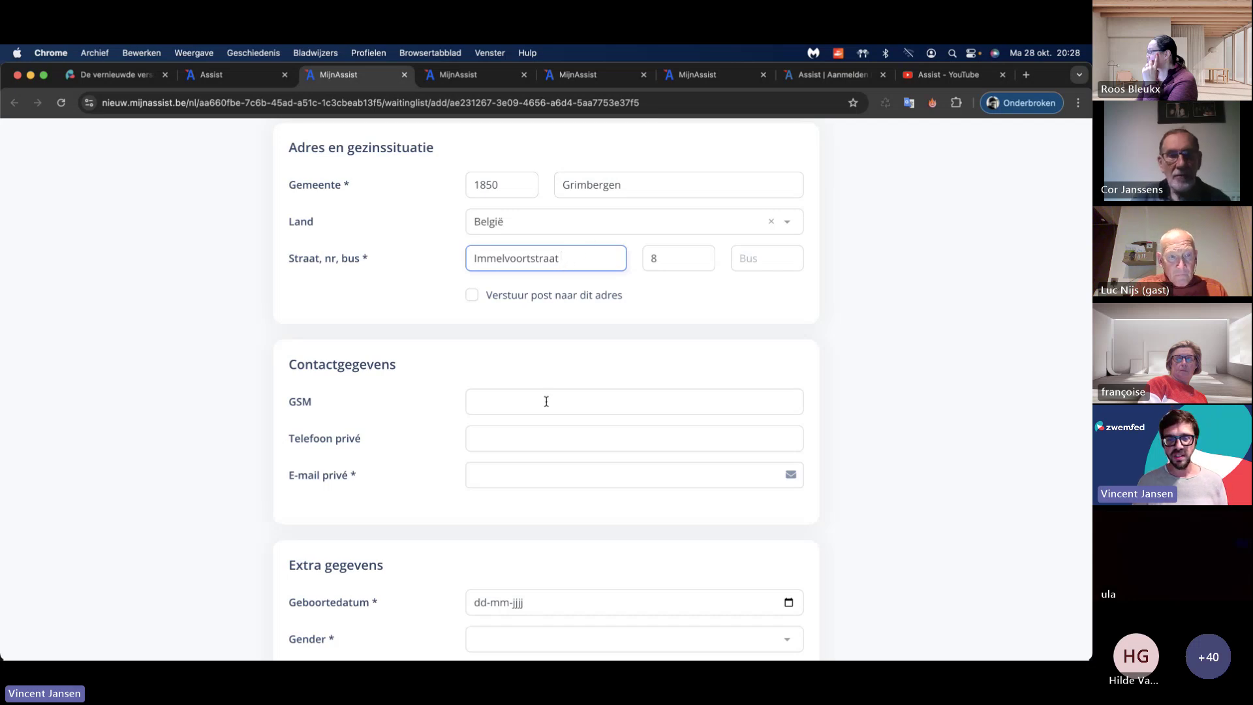
# Step: Fill in the mobile number, private e-mail address, birth date and gender M
pyautogui.click(521, 404)
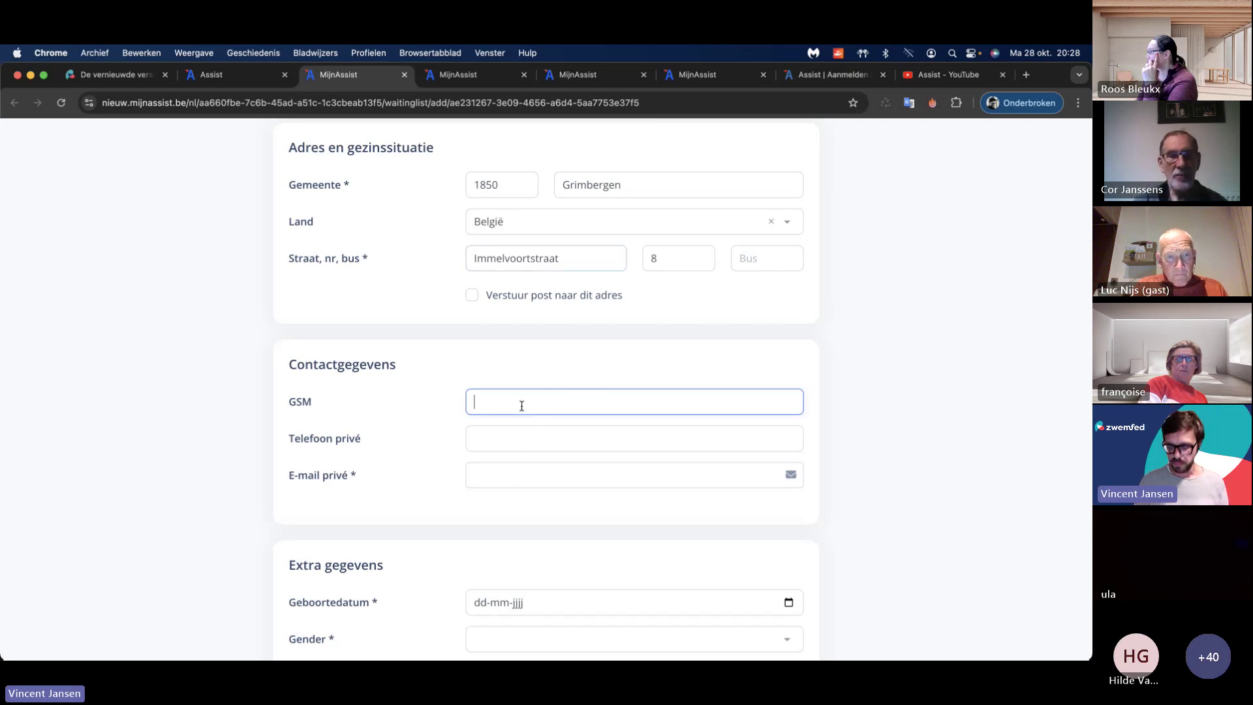
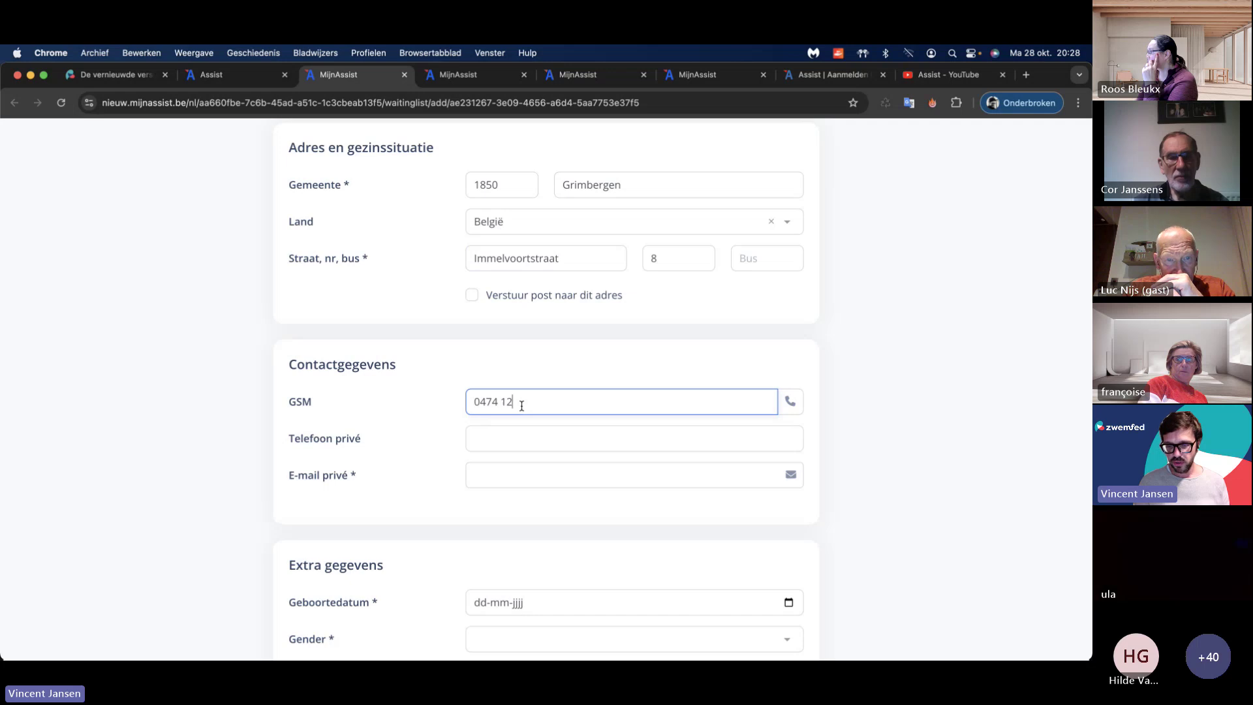
pyautogui.press('Tab')
pyautogui.press('Tab')
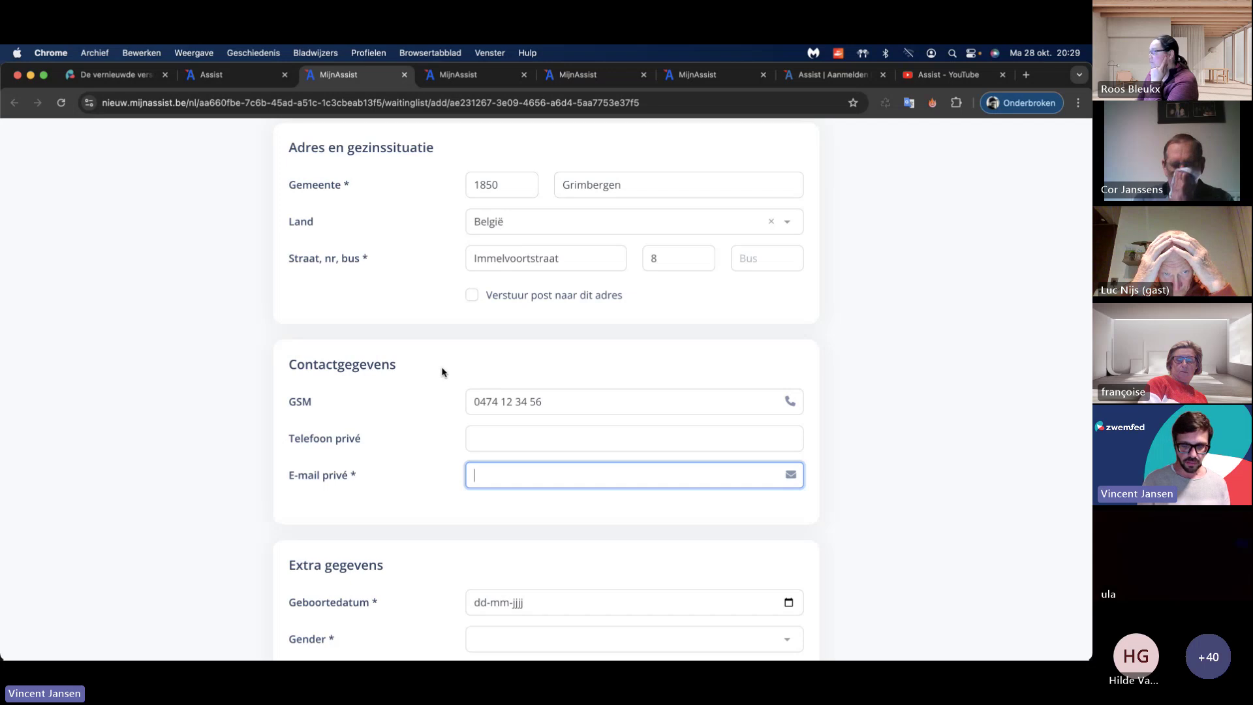
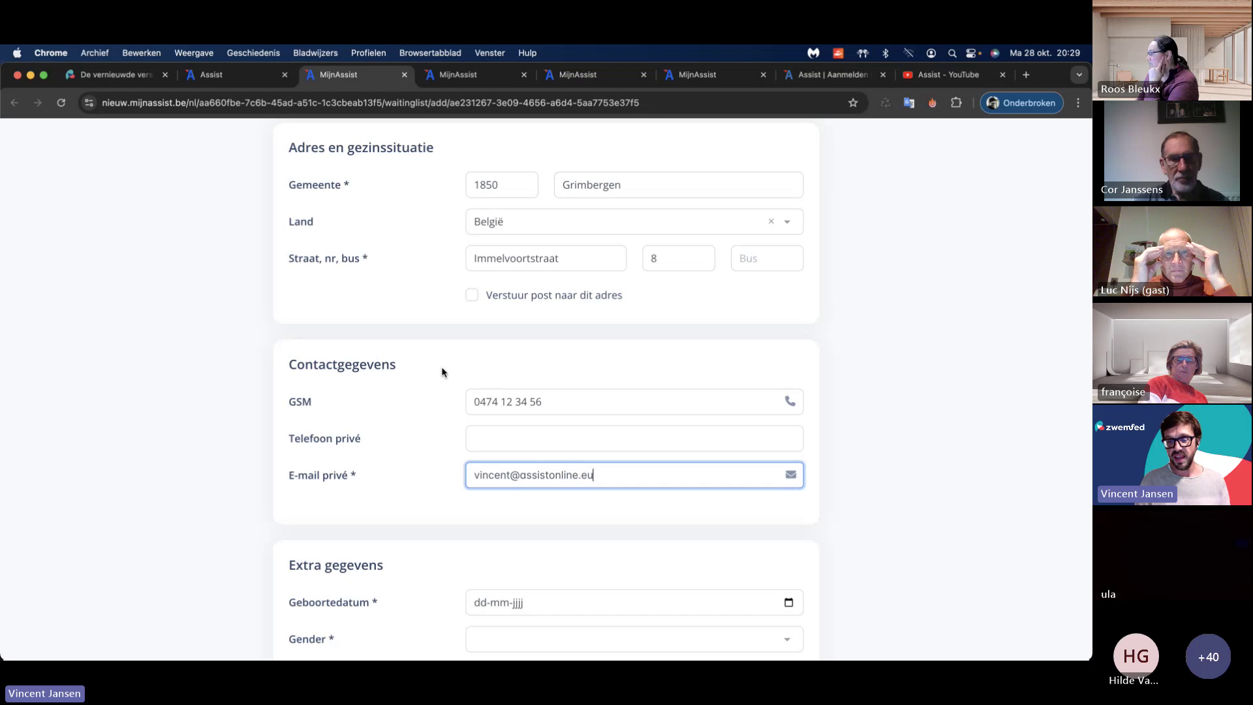
pyautogui.press('Tab')
pyautogui.scroll(-4, 415, 410)
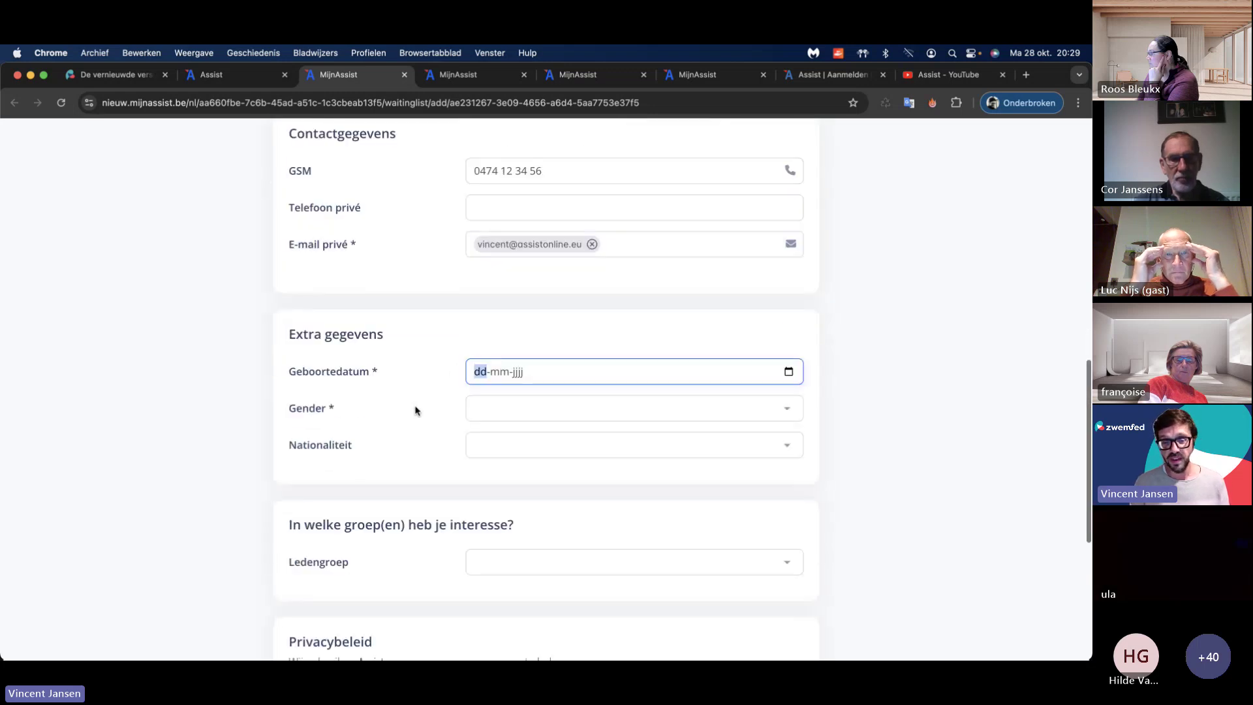
pyautogui.write('12031')
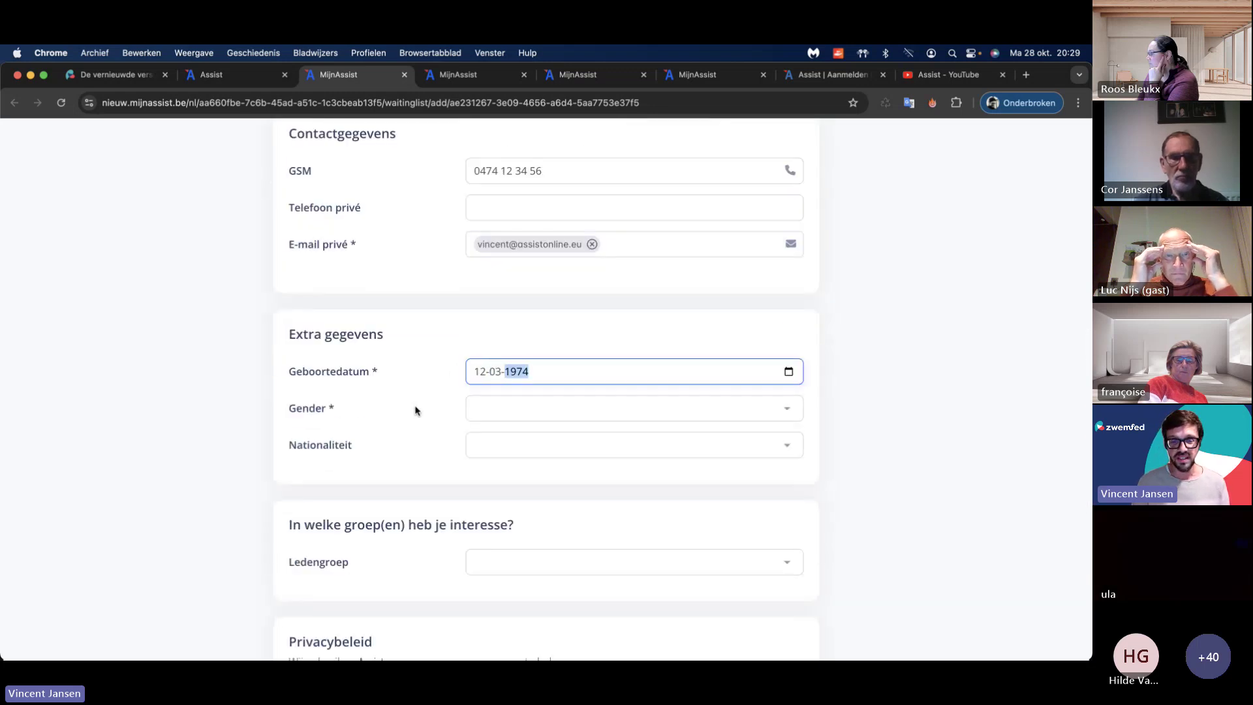
pyautogui.press('Tab')
pyautogui.press('Tab')
pyautogui.write('m')
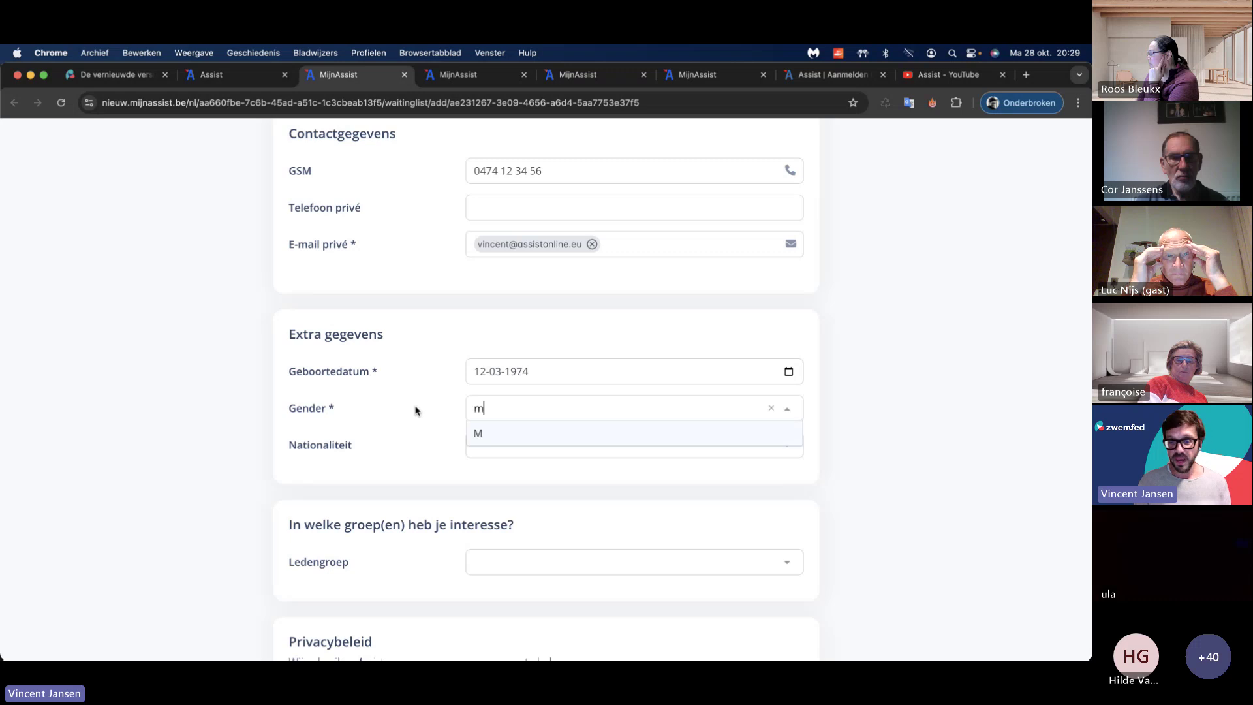
pyautogui.press('Return')
# Step: Choose the Cultuuractiviteiten member group, accept the privacy statement and submit the registration
pyautogui.scroll(4, 448, 425)
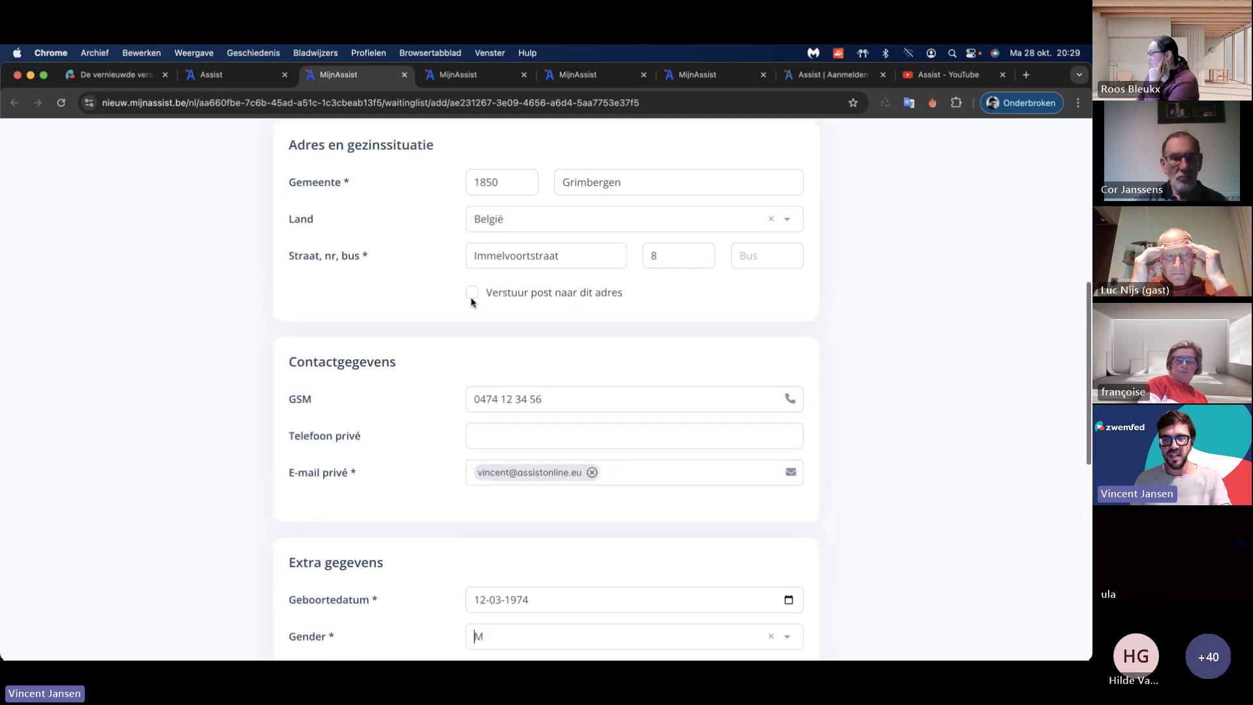
pyautogui.scroll(-7, 459, 352)
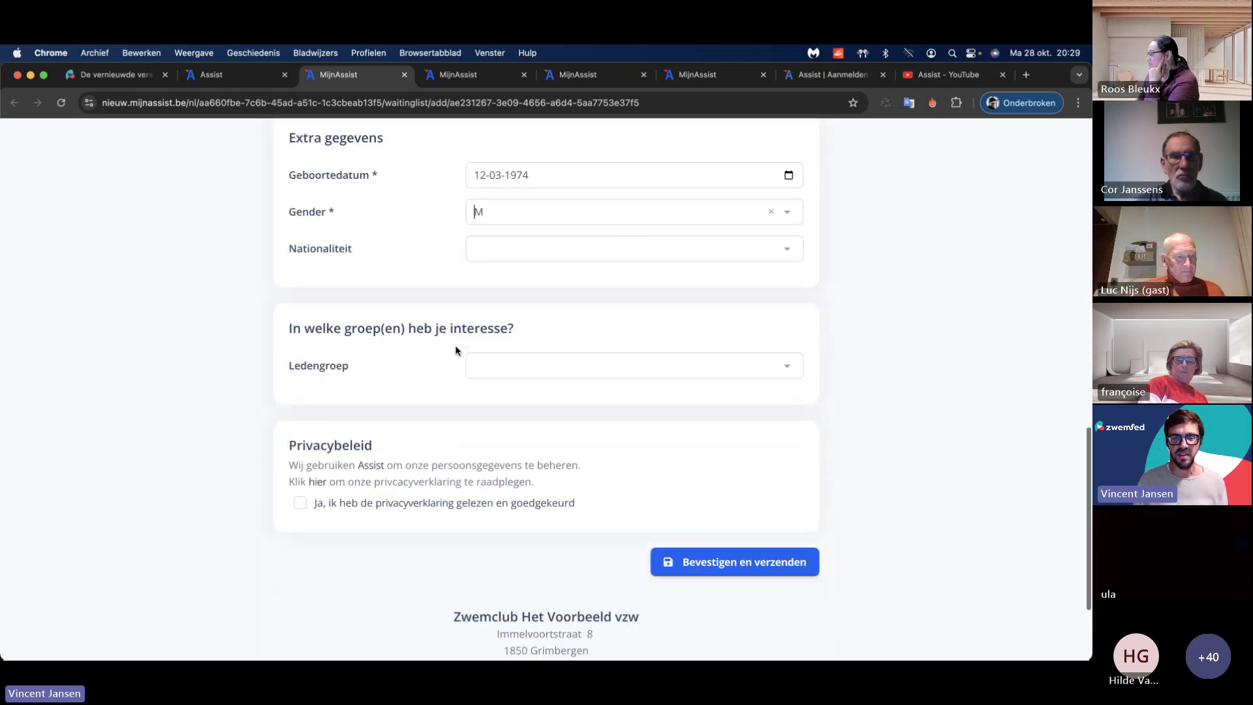
pyautogui.click(485, 353)
pyautogui.click(506, 377)
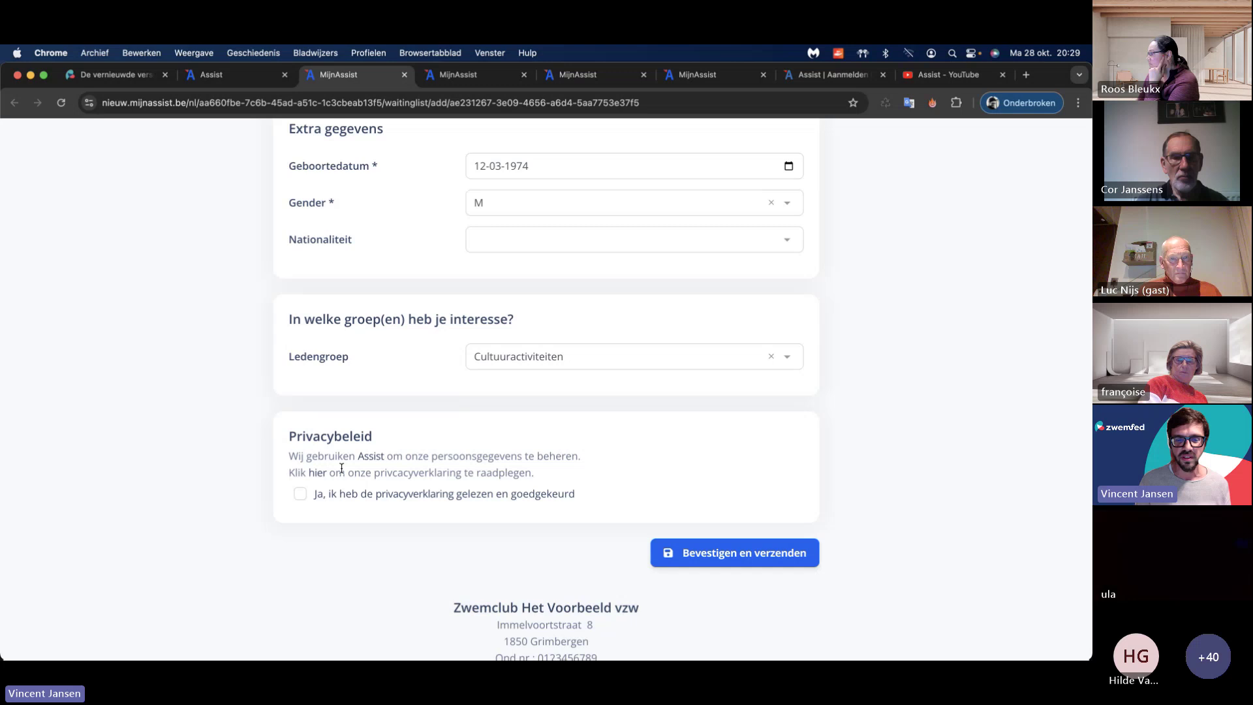
pyautogui.click(293, 496)
pyautogui.click(728, 557)
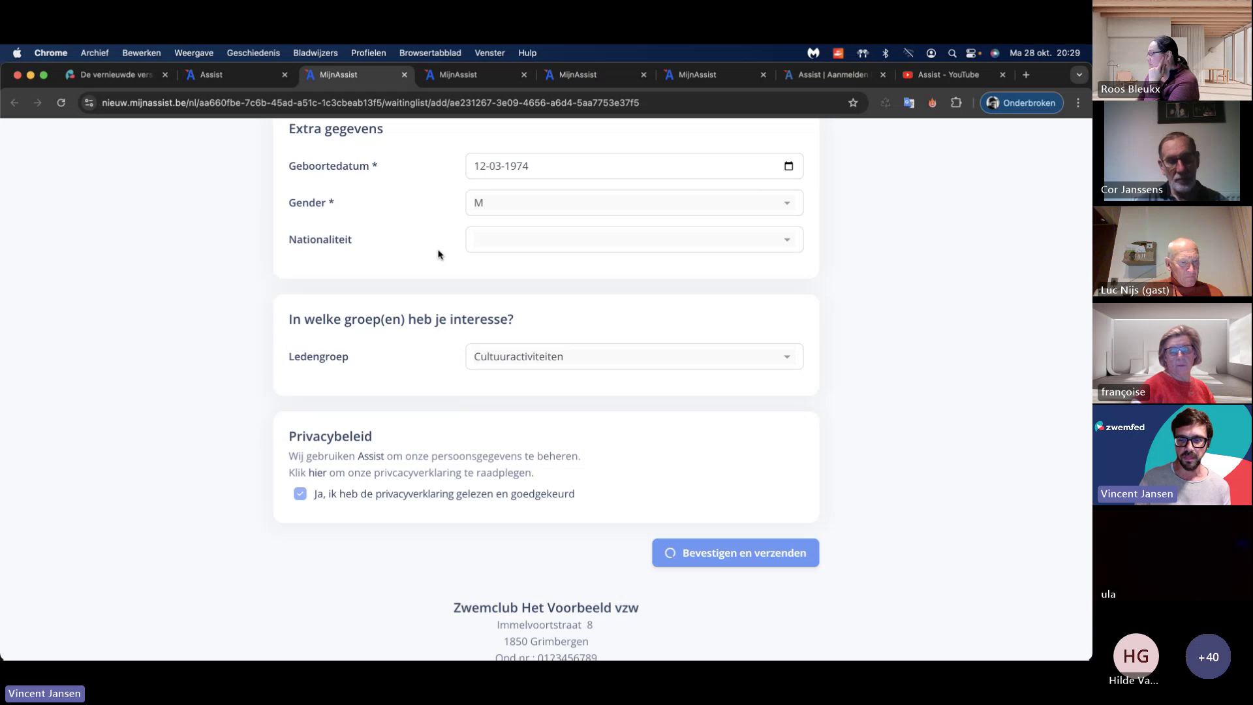
pyautogui.hotkey('ctrl', 'shift', 'Tab')
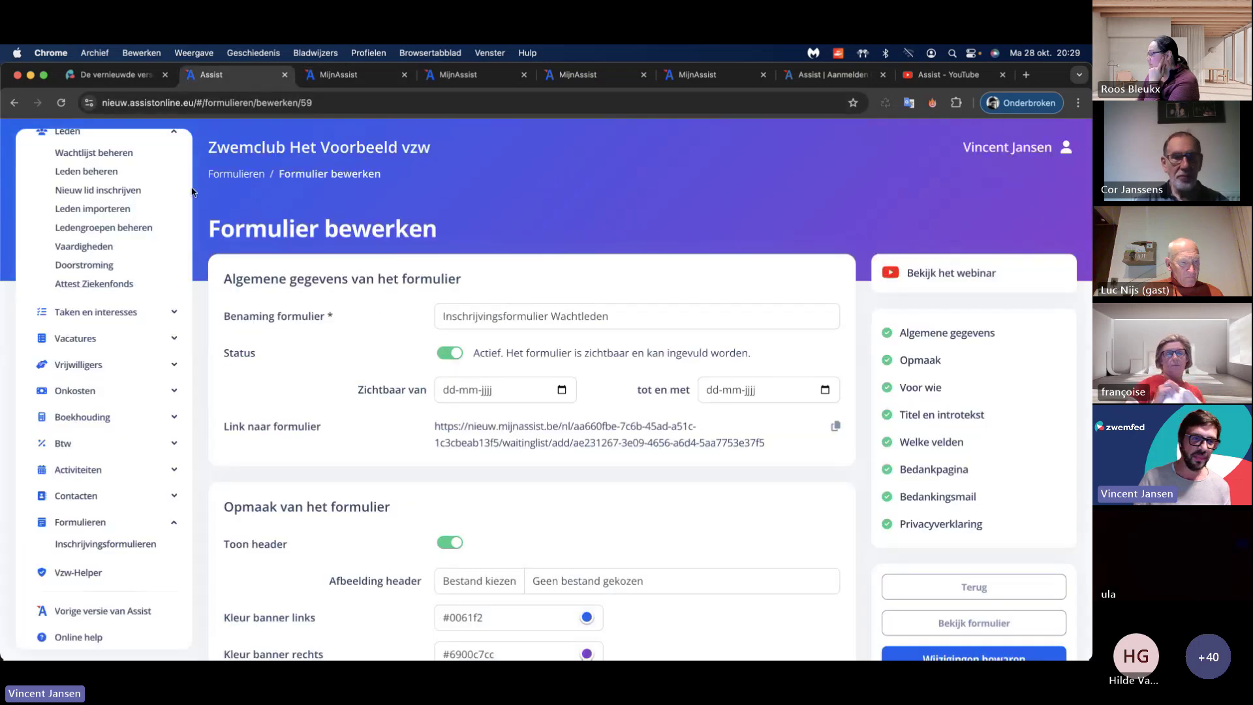
# Step: Open Wachtlijst beheren and switch the work year to 2024 - 2025
pyautogui.scroll(1, 144, 189)
pyautogui.click(137, 167)
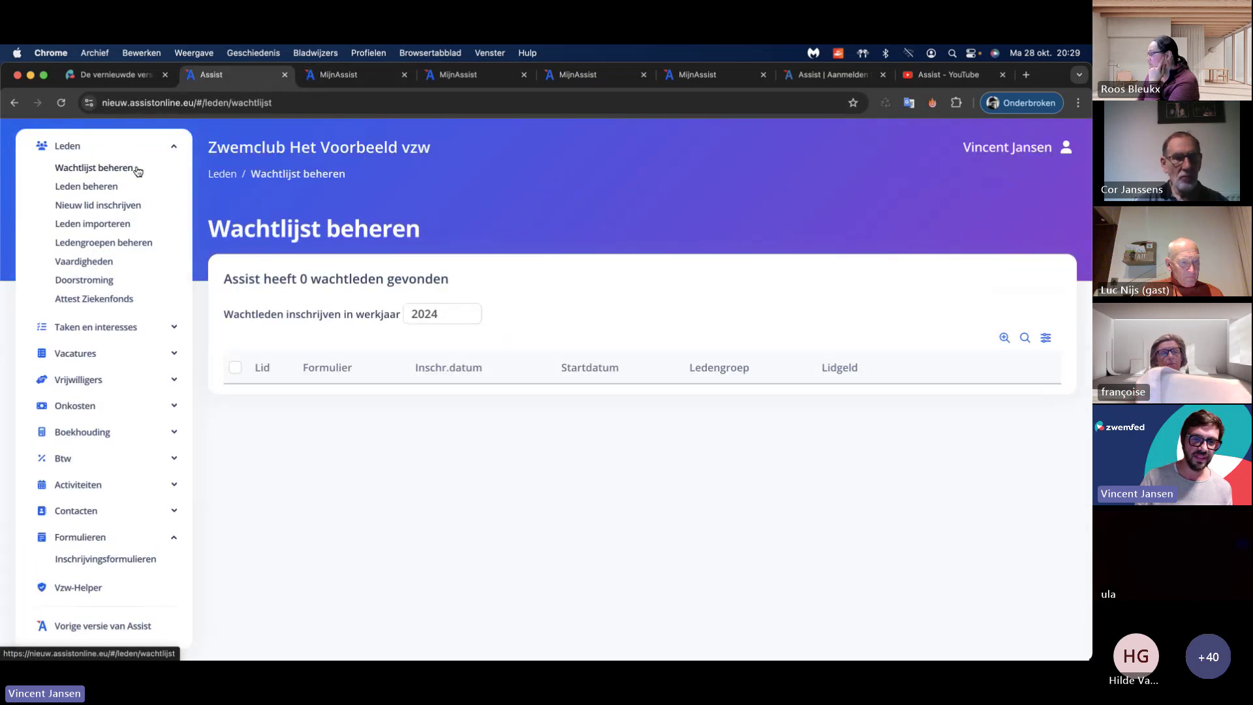
pyautogui.click(445, 315)
pyautogui.click(446, 317)
pyautogui.click(447, 315)
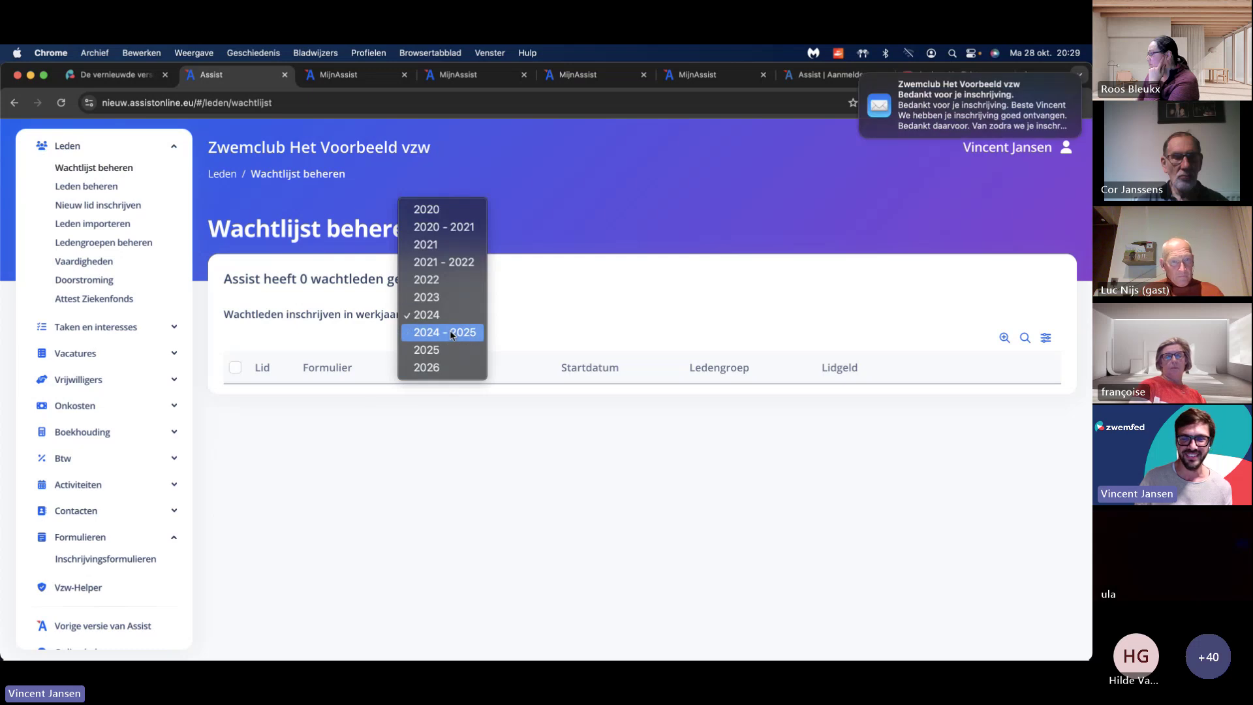
pyautogui.click(448, 332)
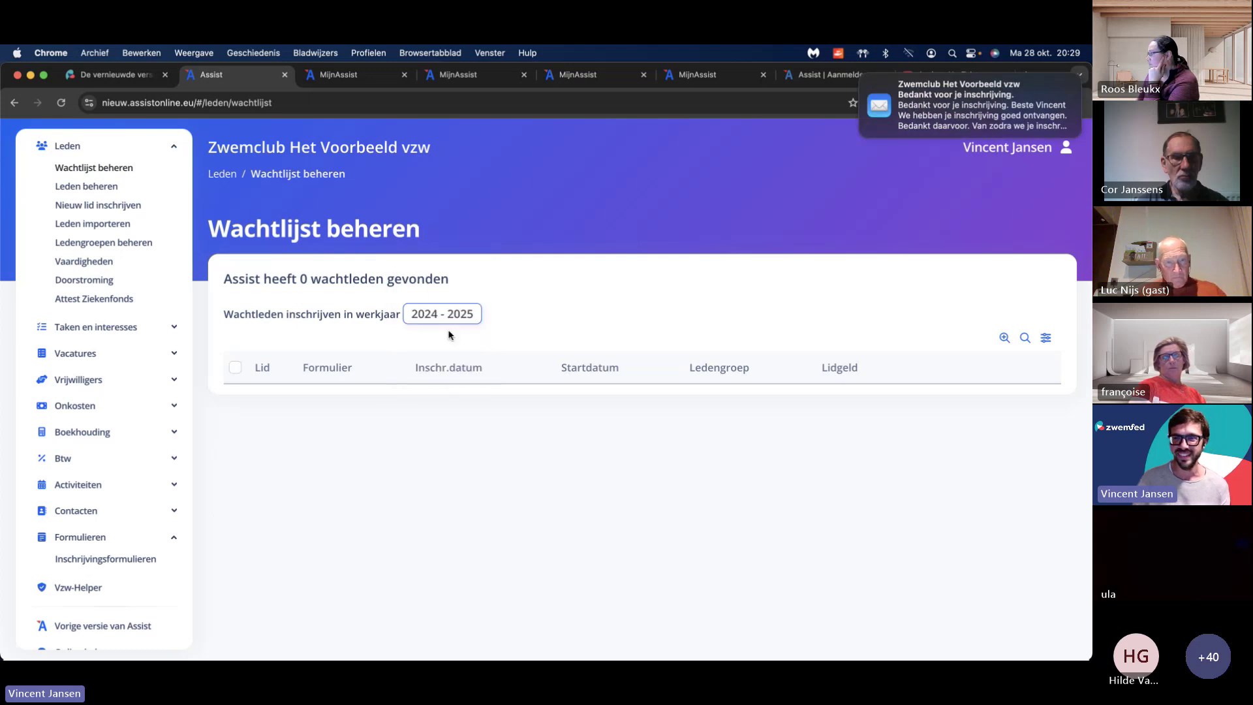
# Step: Close the column settings unchanged and set the work year back to 2024
pyautogui.click(1045, 338)
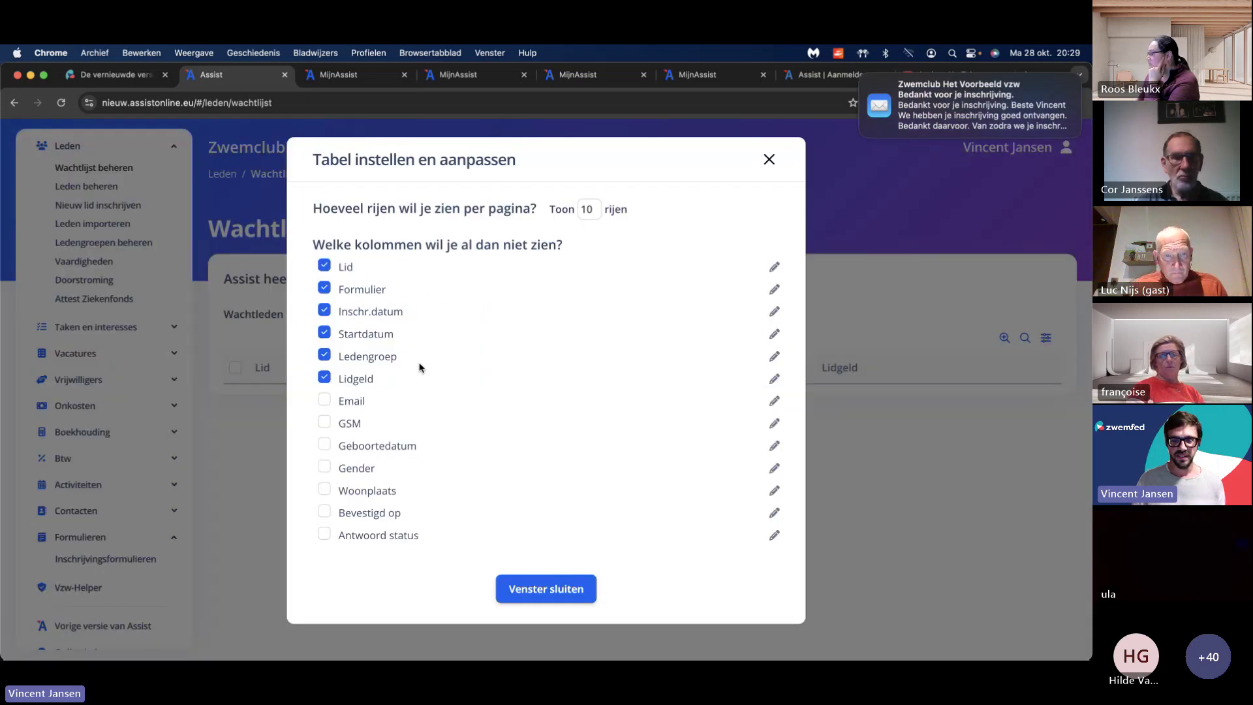
pyautogui.click(569, 589)
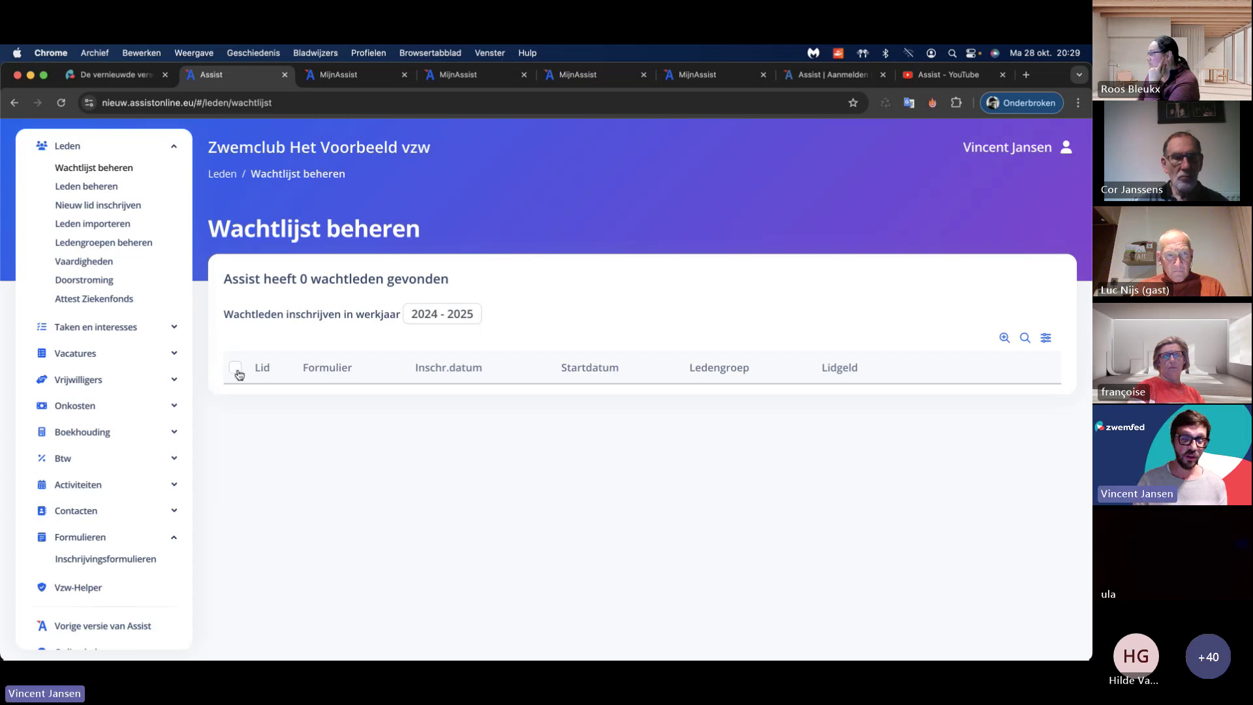
pyautogui.click(457, 322)
pyautogui.click(458, 299)
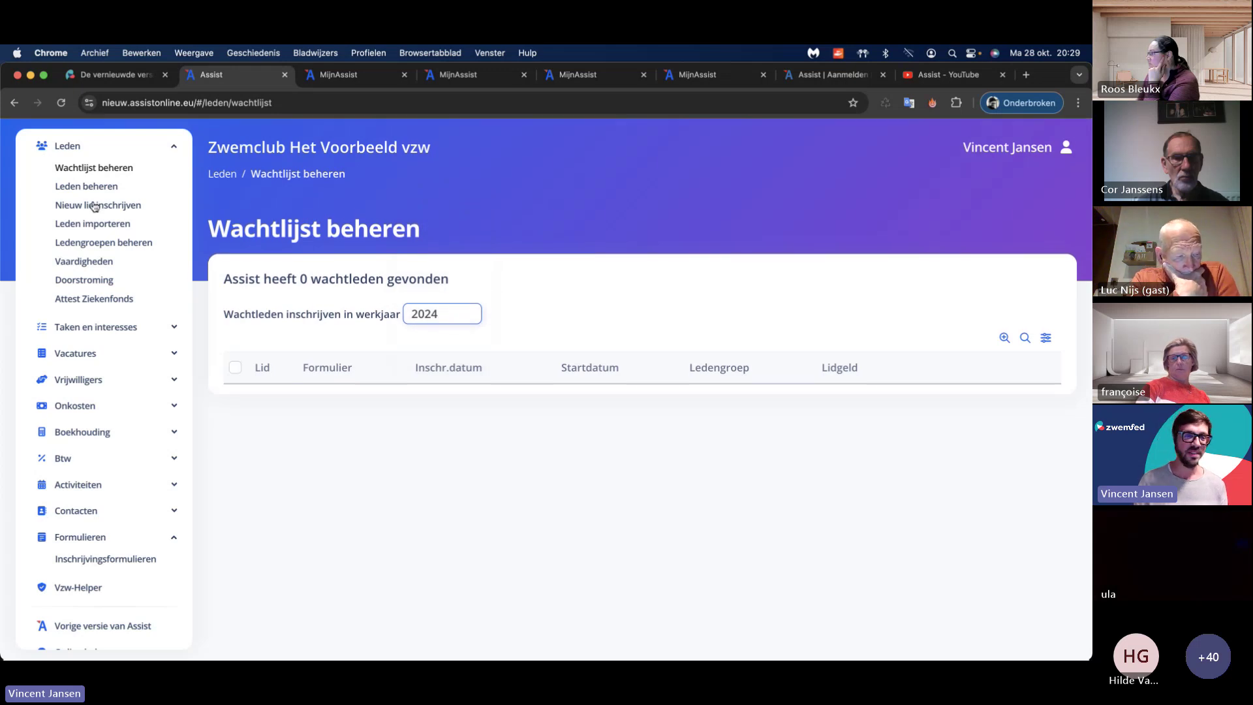
pyautogui.scroll(3, 78, 215)
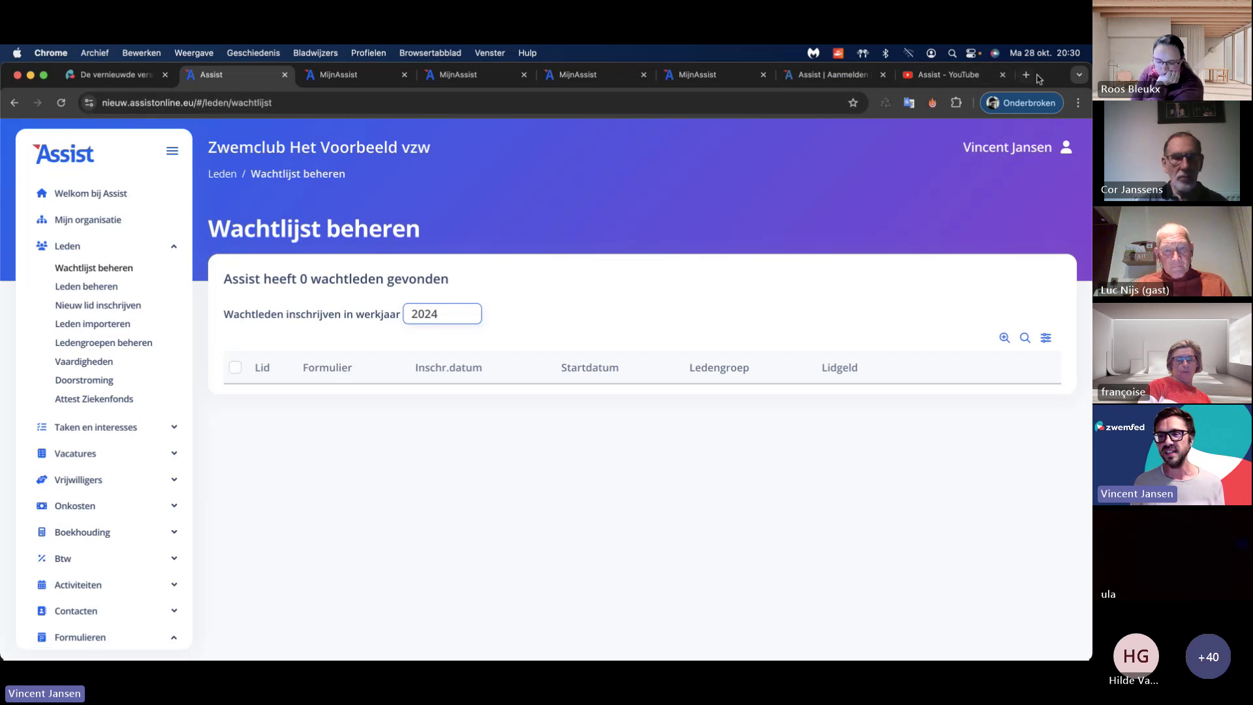
pyautogui.moveTo(1038, 79); pyautogui.dragTo(1039, 98)
# Step: Sign in to the old Assist with the saved sports club account
pyautogui.click(826, 93)
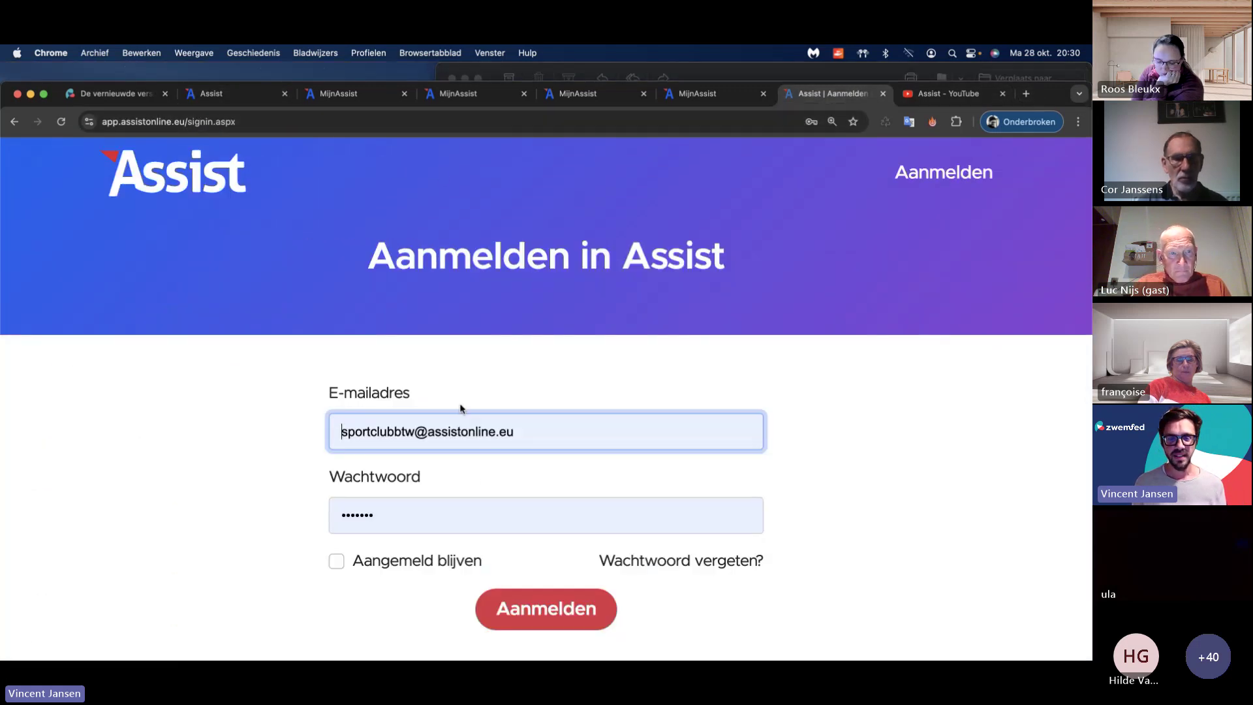
pyautogui.press('super+a')
pyautogui.write('vinc')
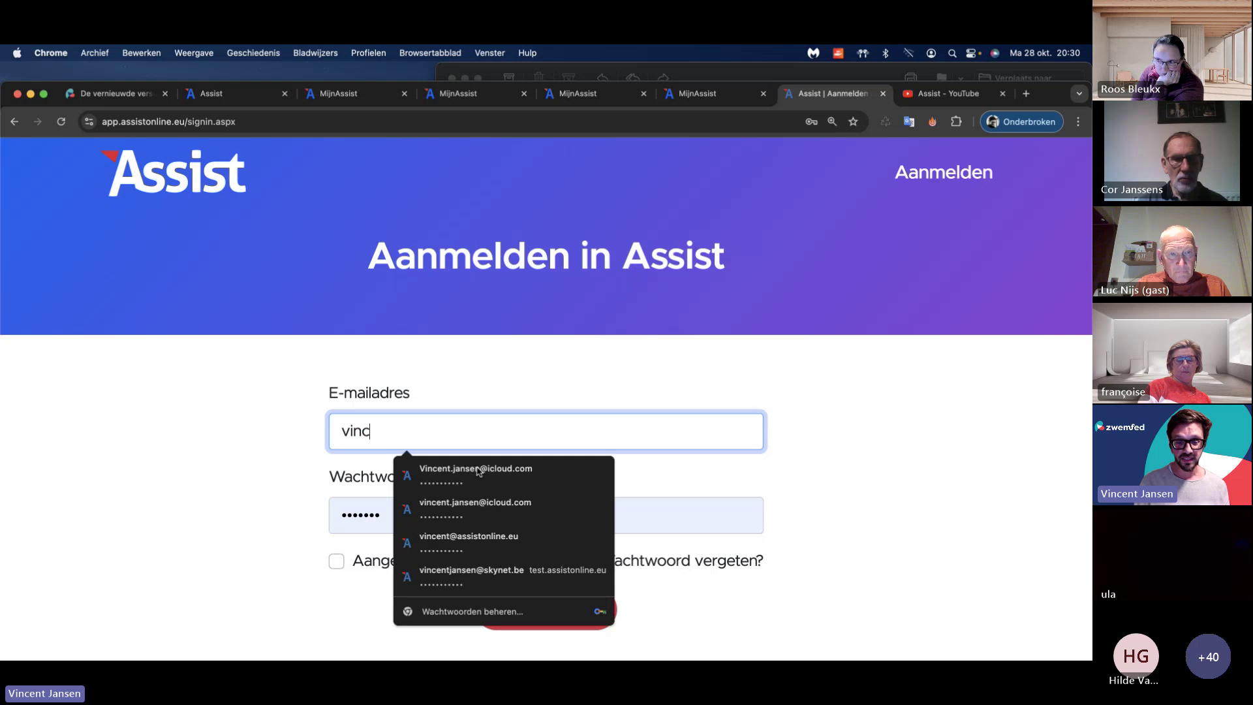
pyautogui.press('super+a')
pyautogui.write('sport')
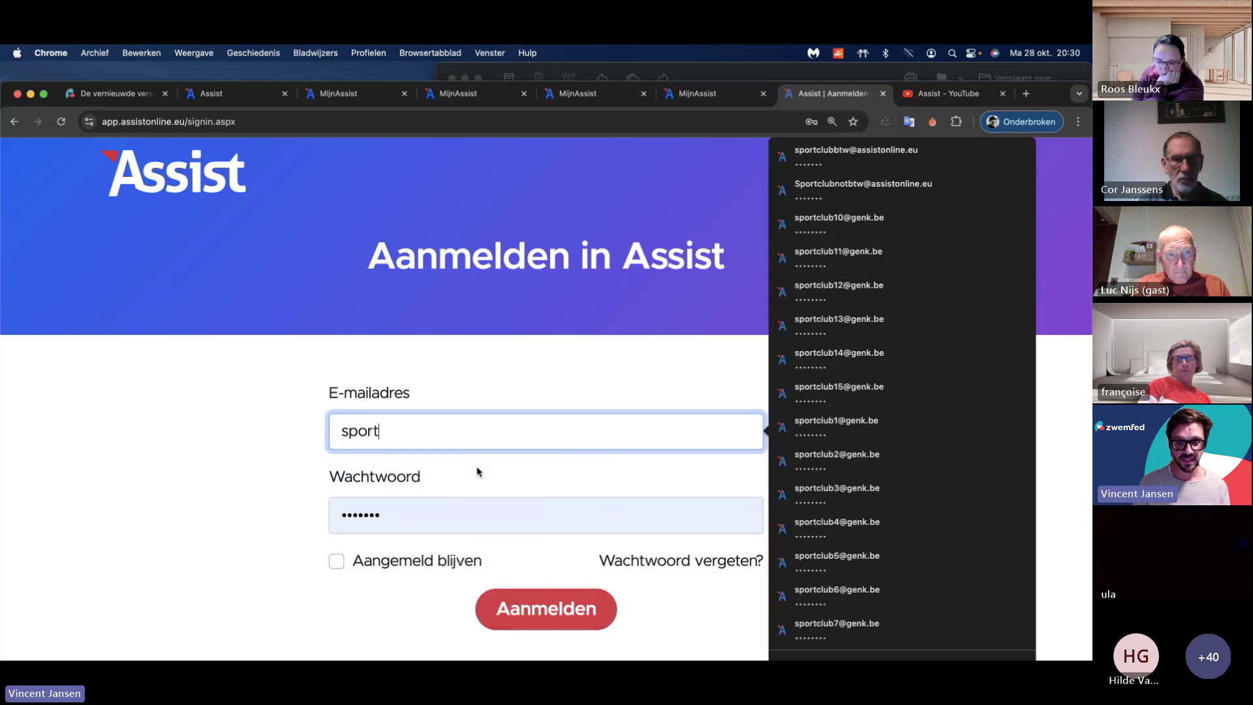
pyautogui.write('clubb')
pyautogui.click(477, 471)
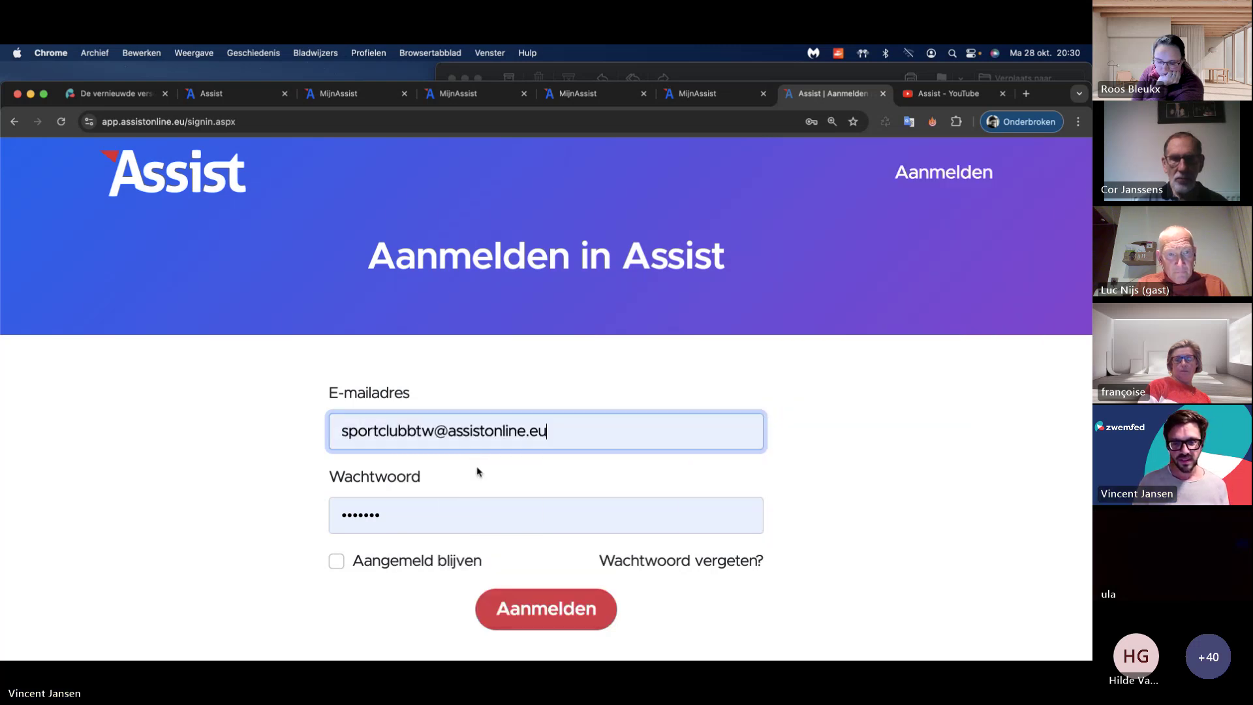
pyautogui.click(545, 607)
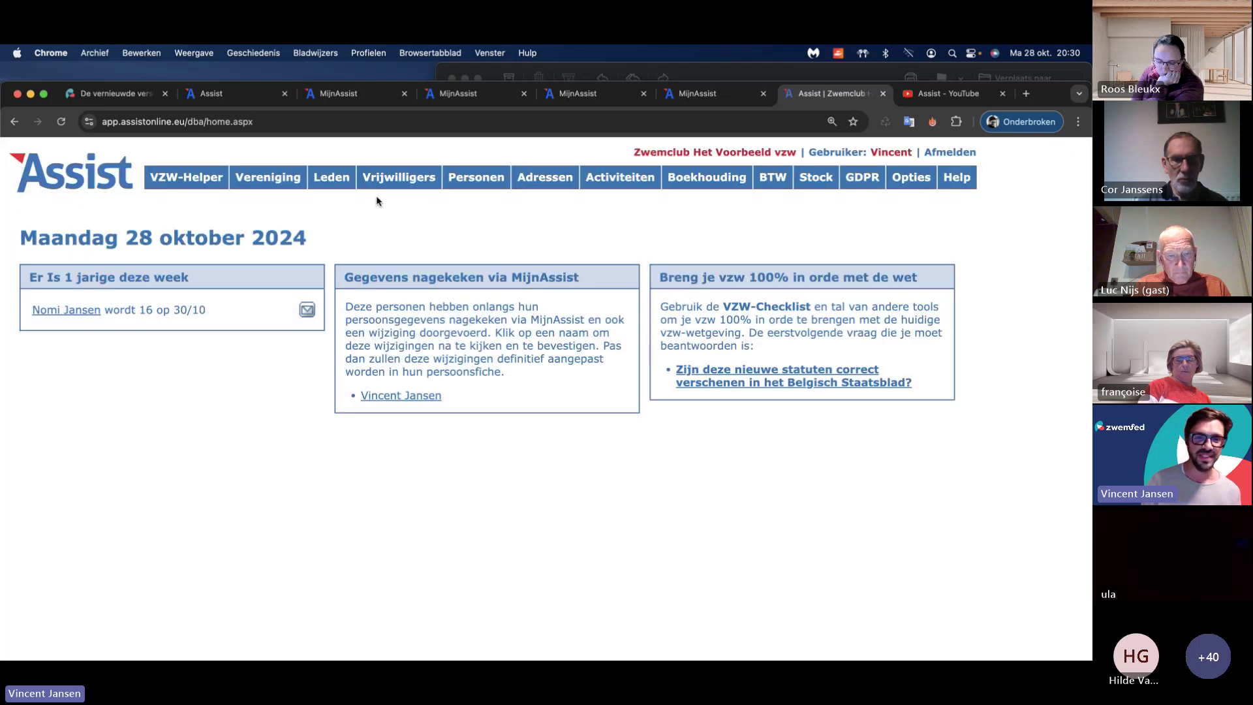
# Step: Check the old version's empty Leden waiting list, then return to the new Assist
pyautogui.click(332, 177)
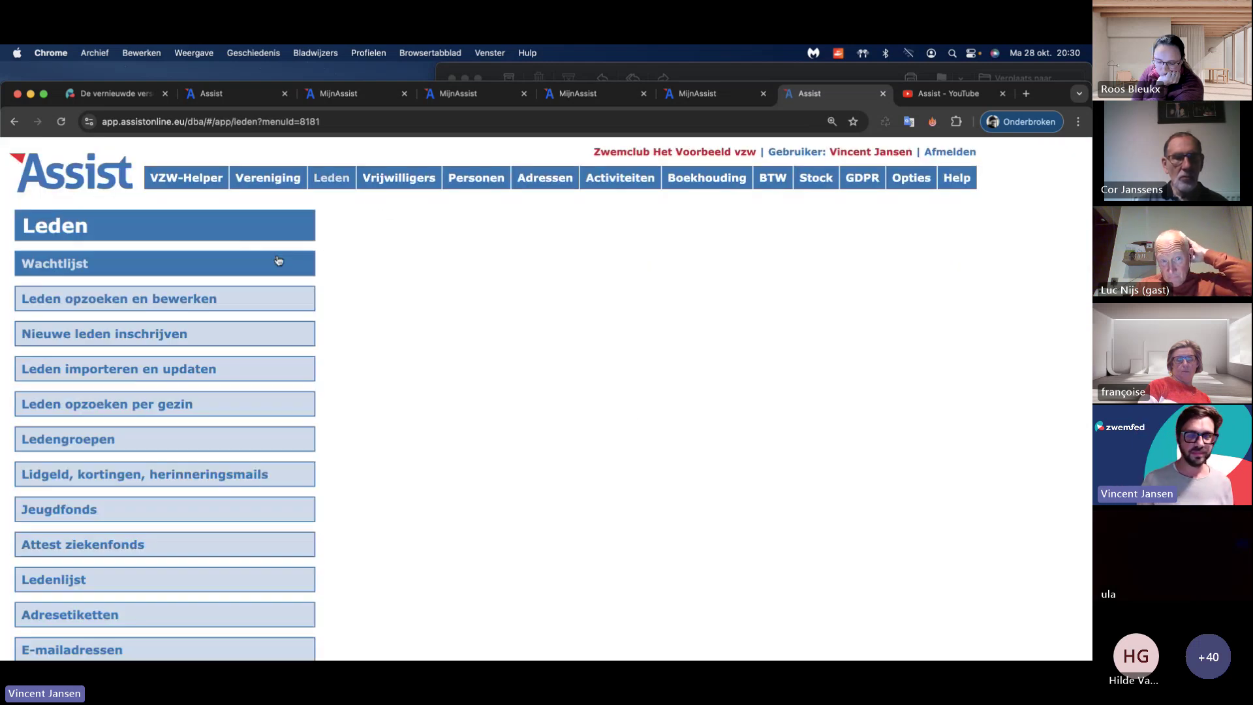
pyautogui.click(280, 262)
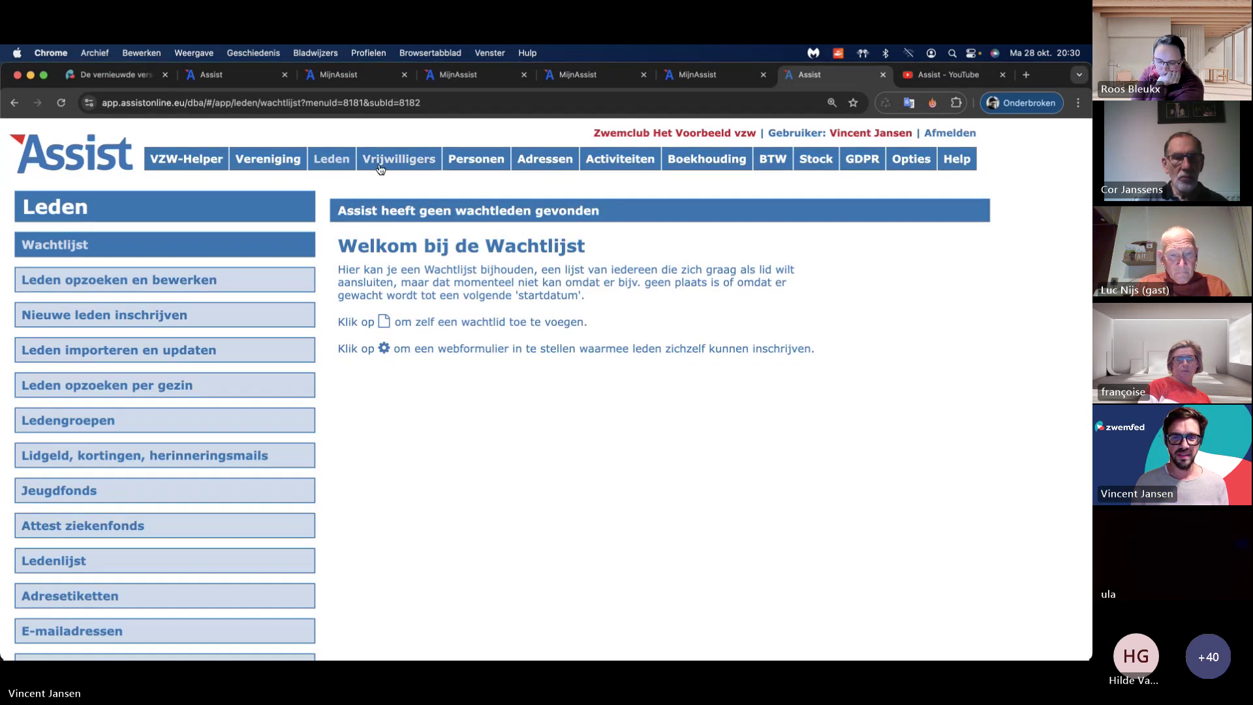
pyautogui.click(215, 75)
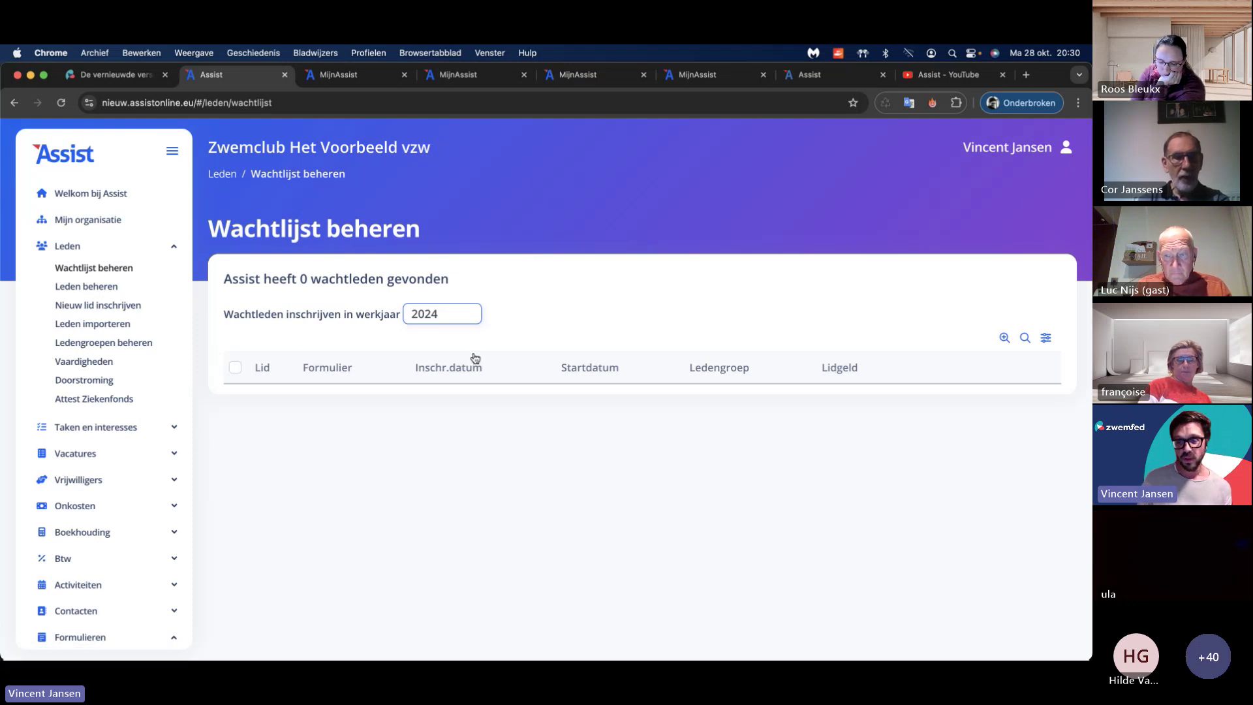
# Step: Add the Email, Geboortedatum, Gender and Woonplaats columns to the waiting-list table
pyautogui.click(1046, 340)
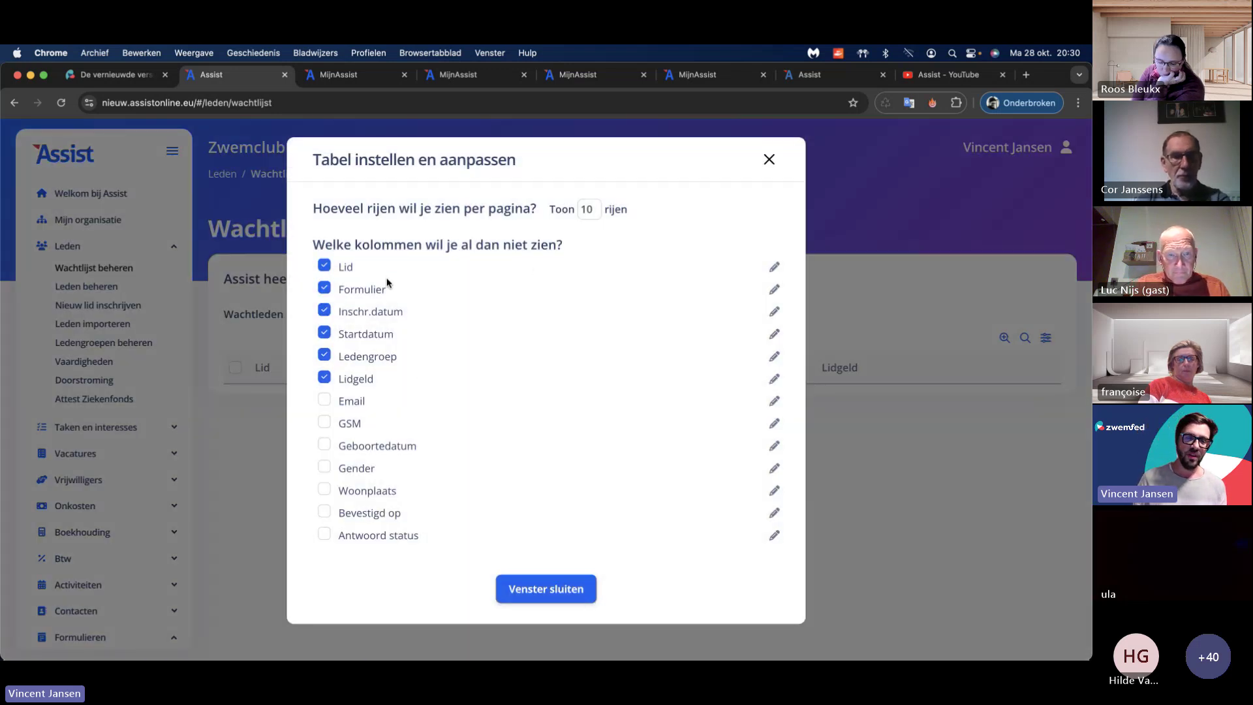
pyautogui.click(771, 163)
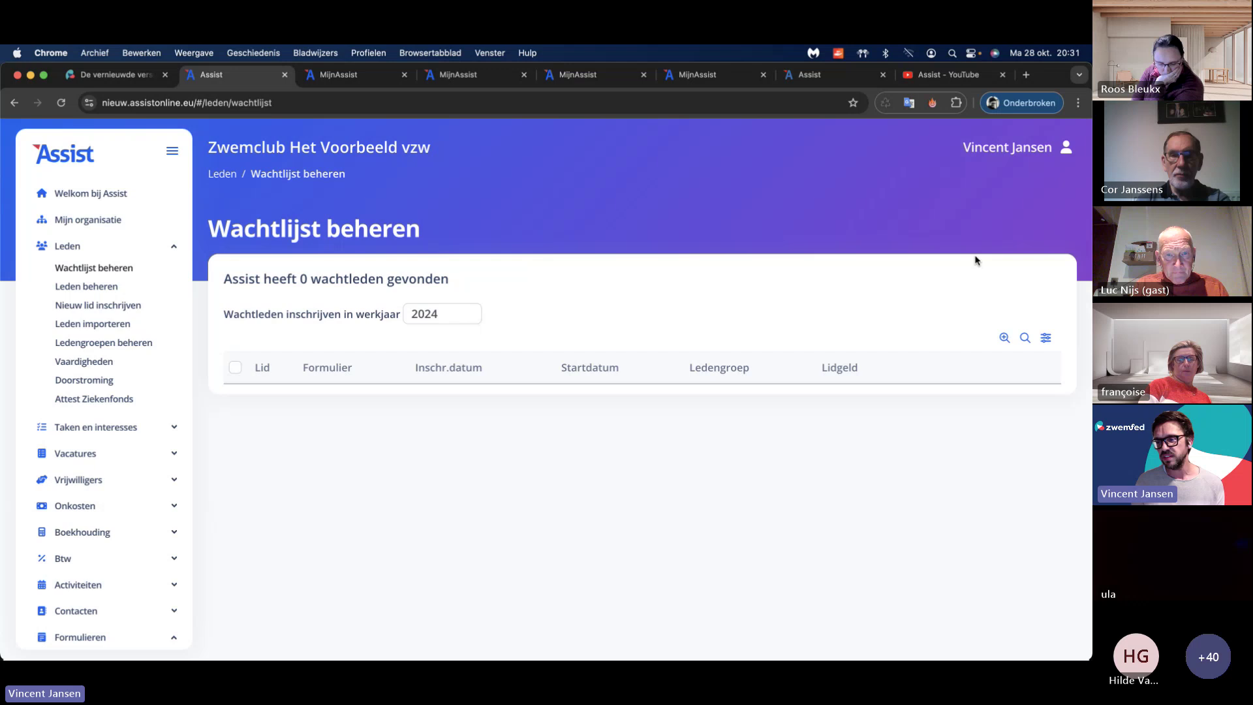
pyautogui.click(1046, 338)
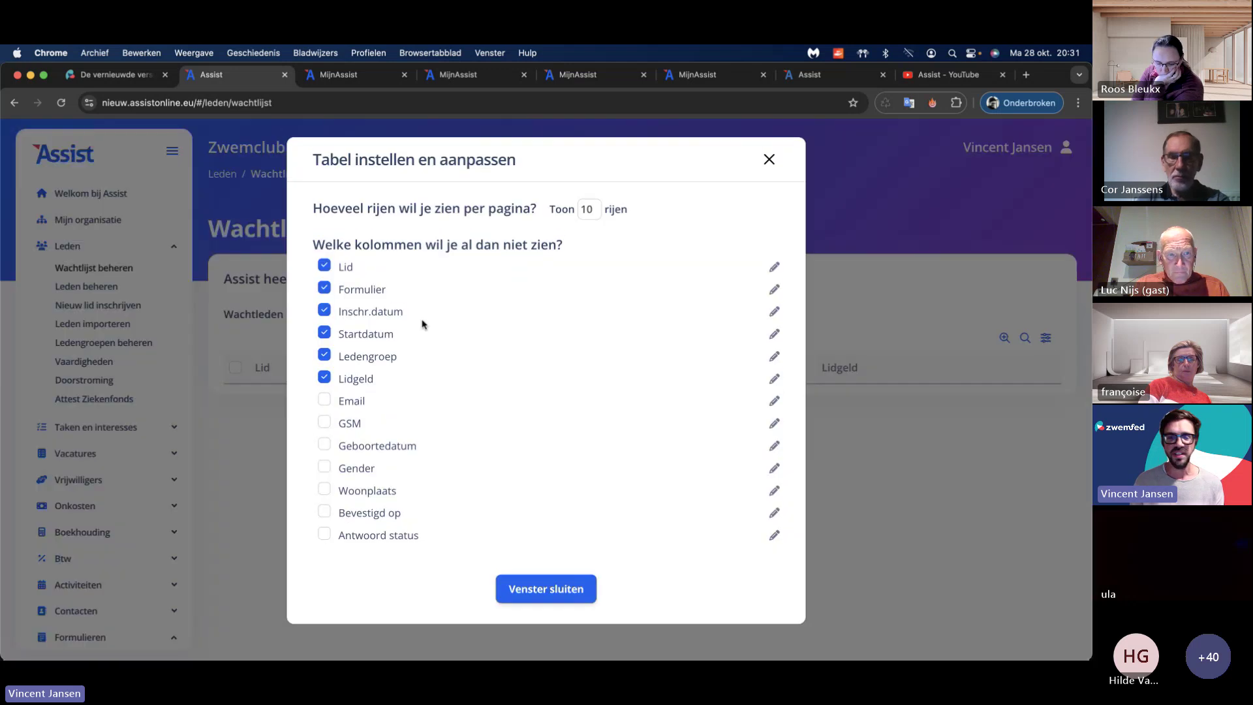
pyautogui.click(352, 402)
pyautogui.click(349, 447)
pyautogui.click(348, 467)
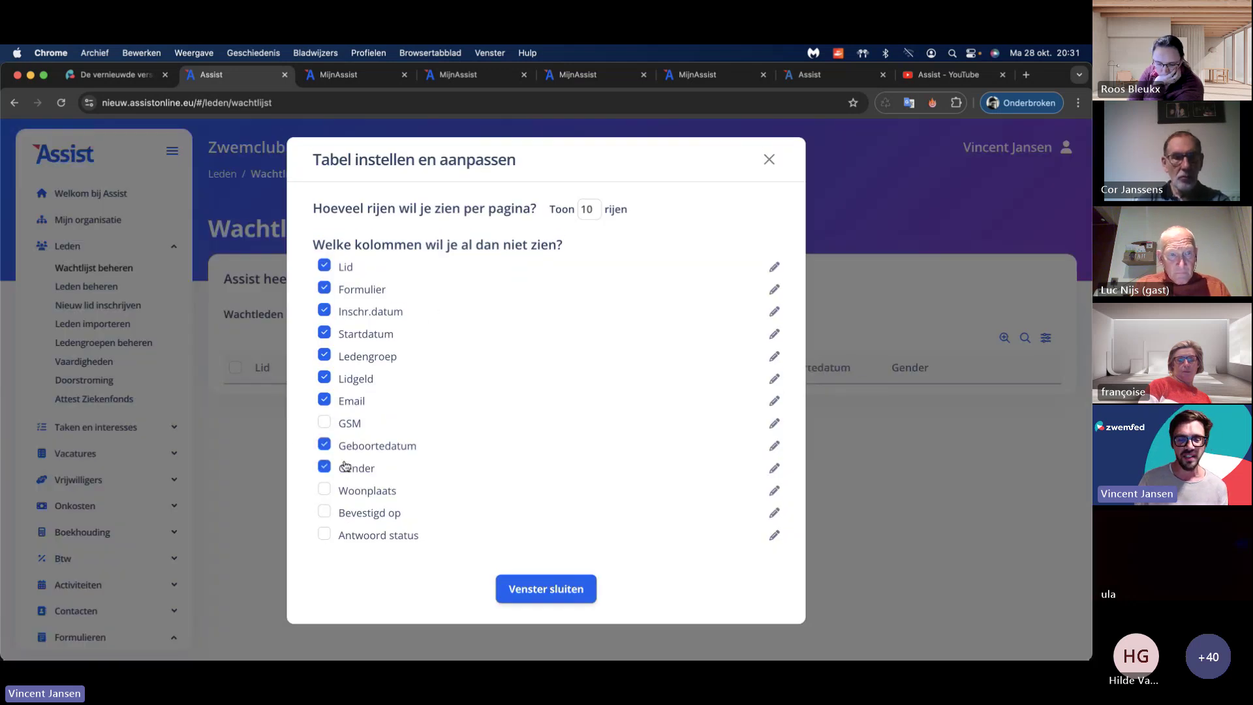
pyautogui.click(365, 494)
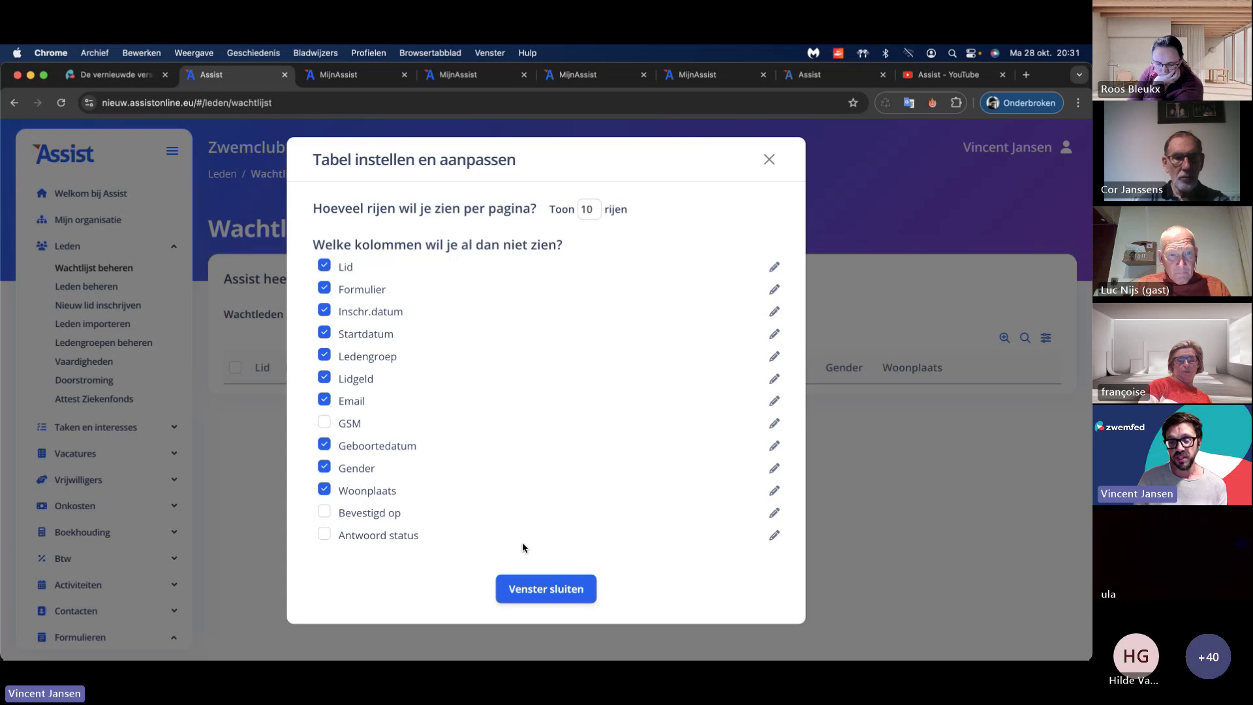
pyautogui.click(569, 590)
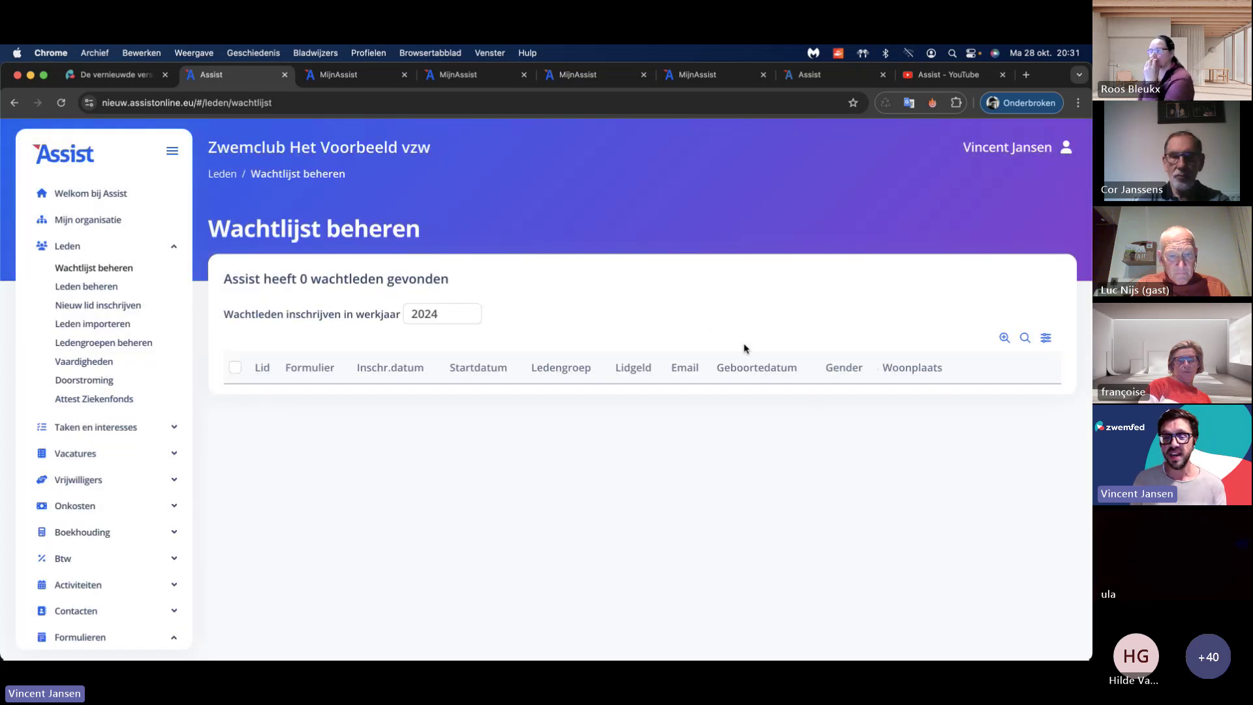
# Step: Toggle the filter row on and off, then bring up Uitgebreid zoeken
pyautogui.click(1026, 338)
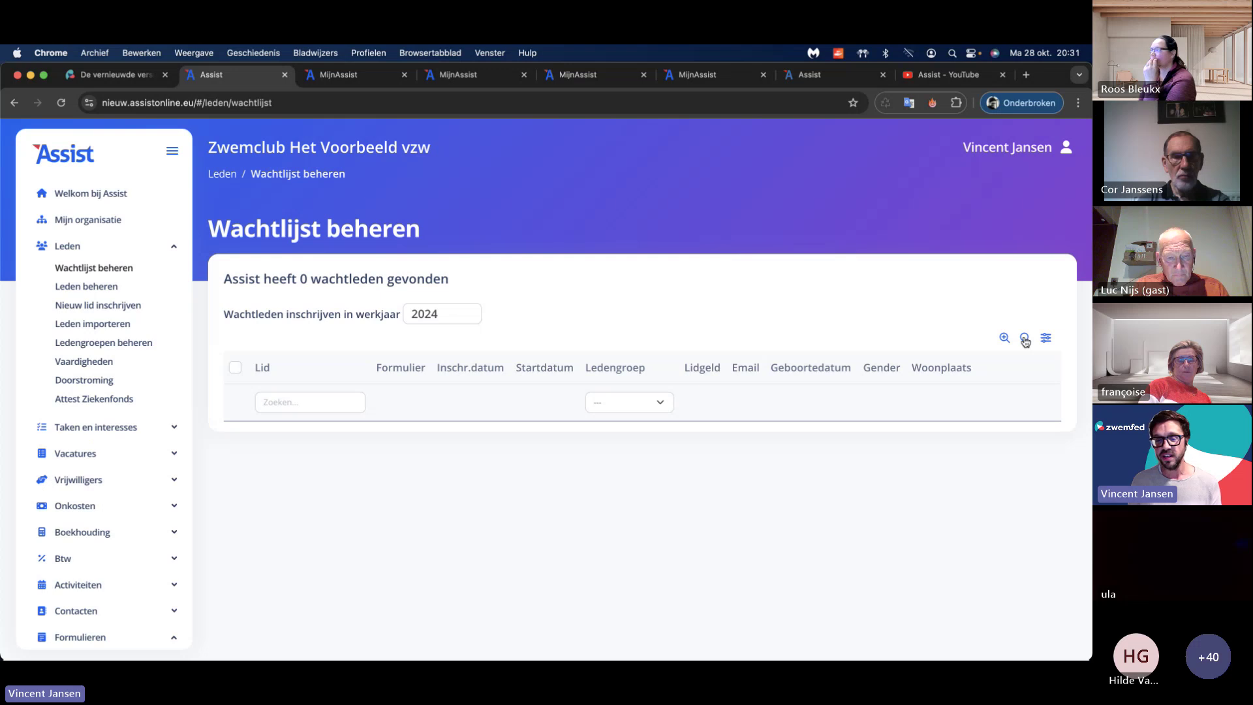
pyautogui.click(1025, 339)
pyautogui.click(1025, 340)
pyautogui.click(1025, 340)
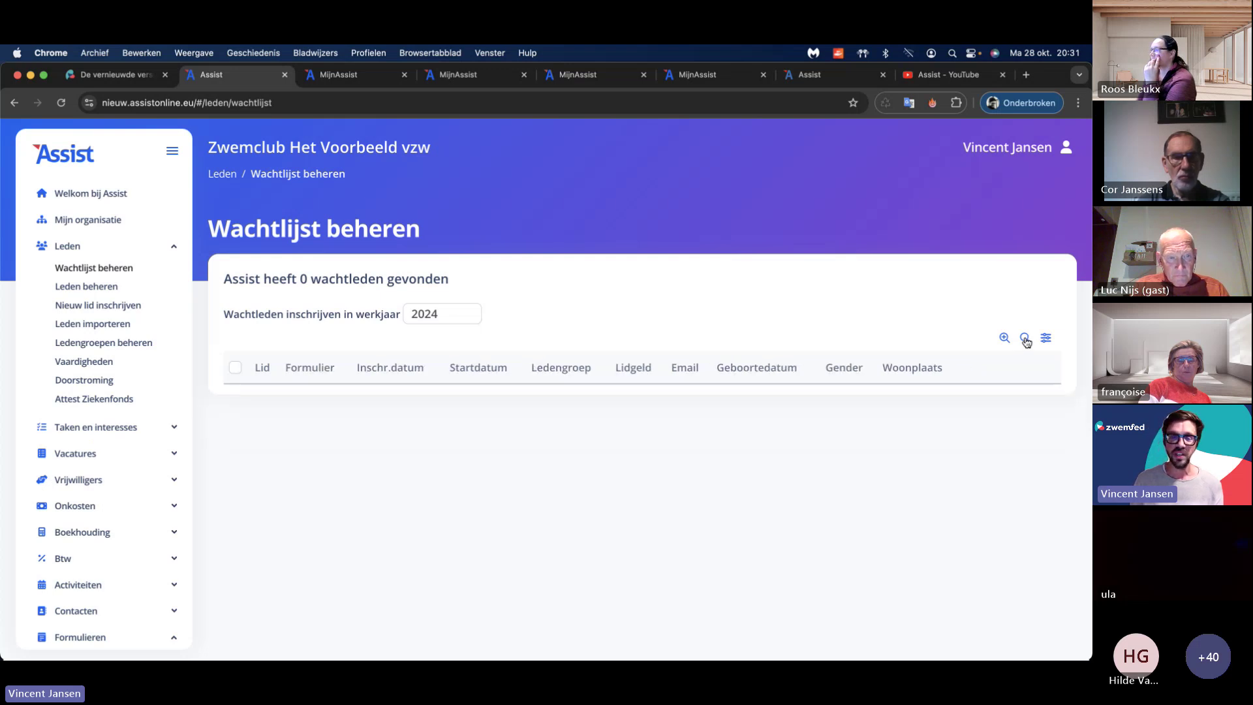
pyautogui.click(1025, 339)
pyautogui.click(1025, 339)
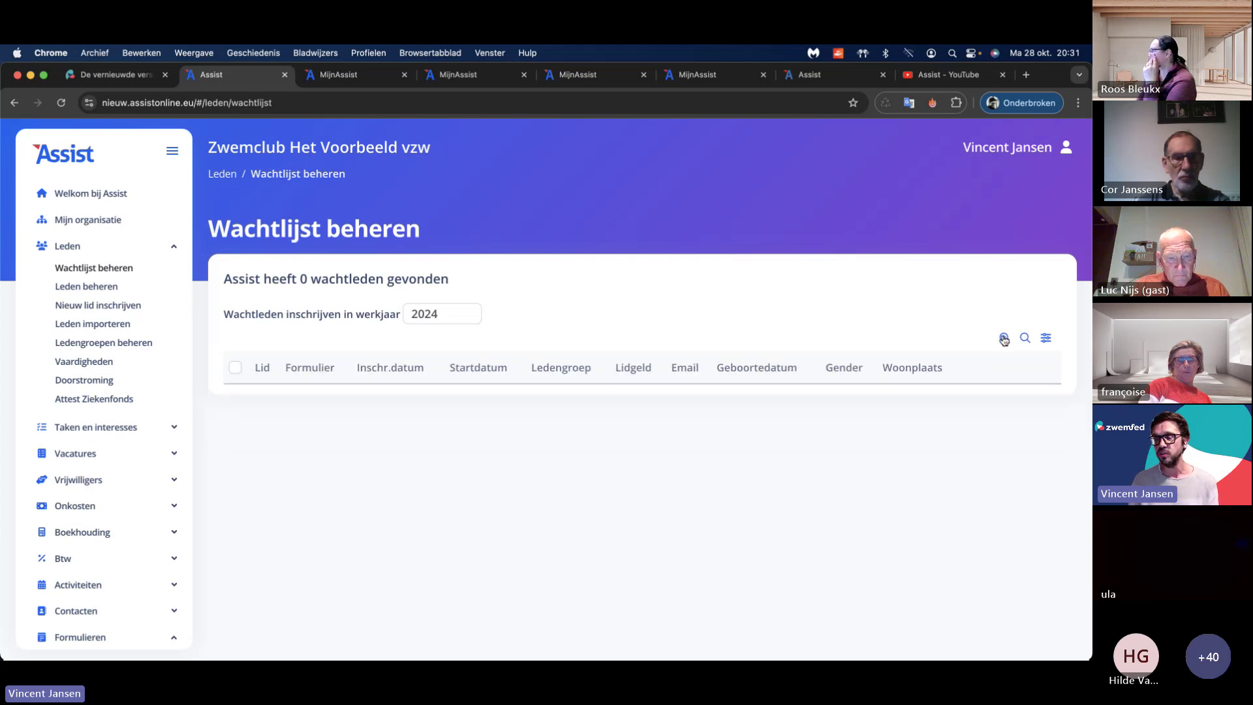
pyautogui.click(1004, 338)
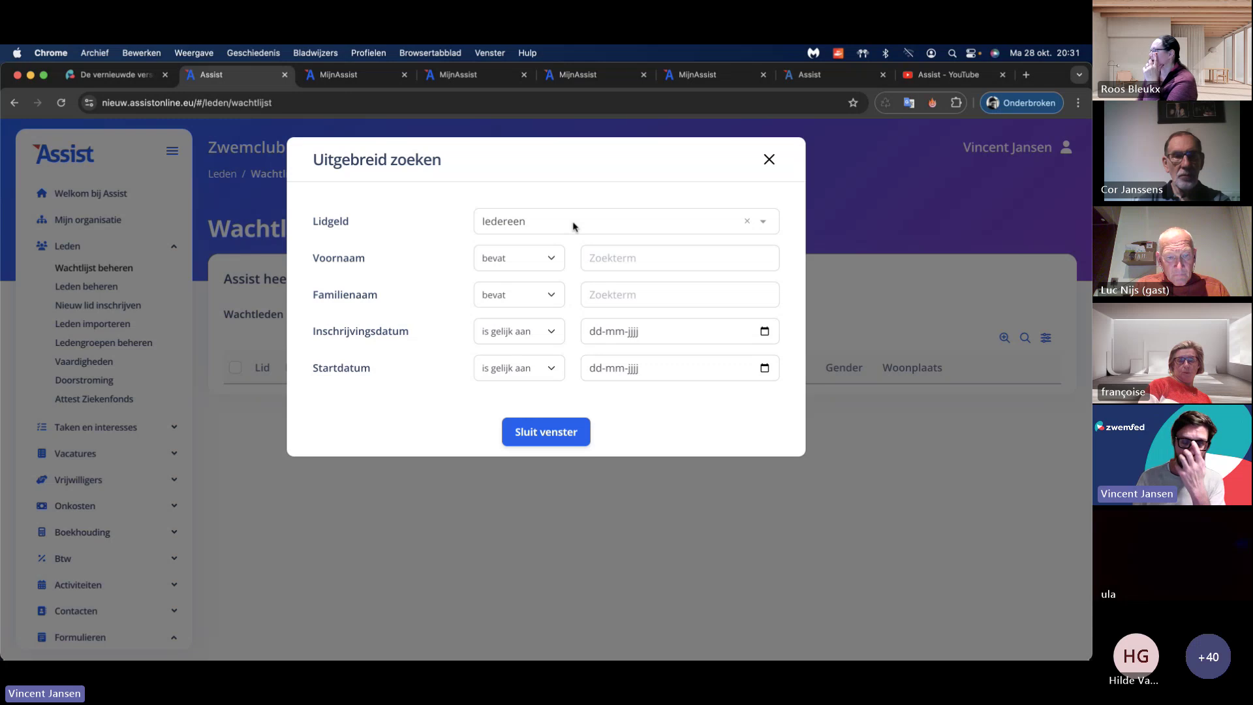
# Step: Leave the Voornaam condition on 'bevat' and close Uitgebreid zoeken without filtering
pyautogui.click(546, 261)
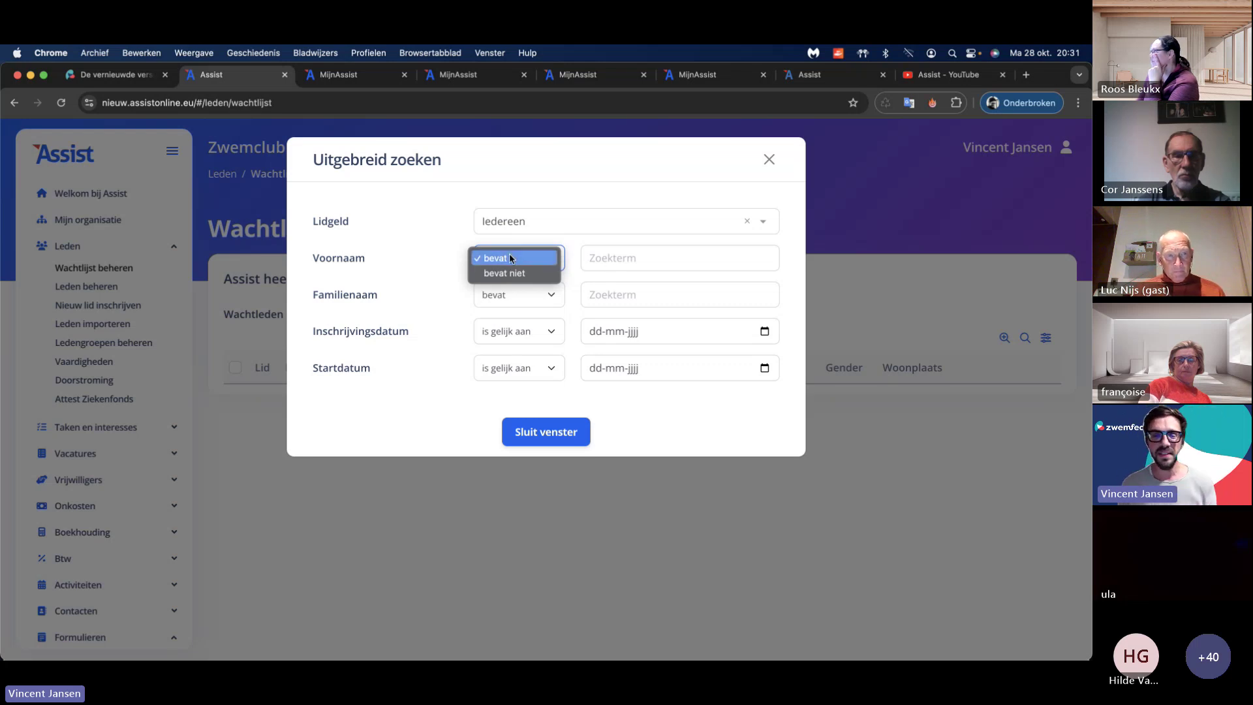
pyautogui.click(518, 260)
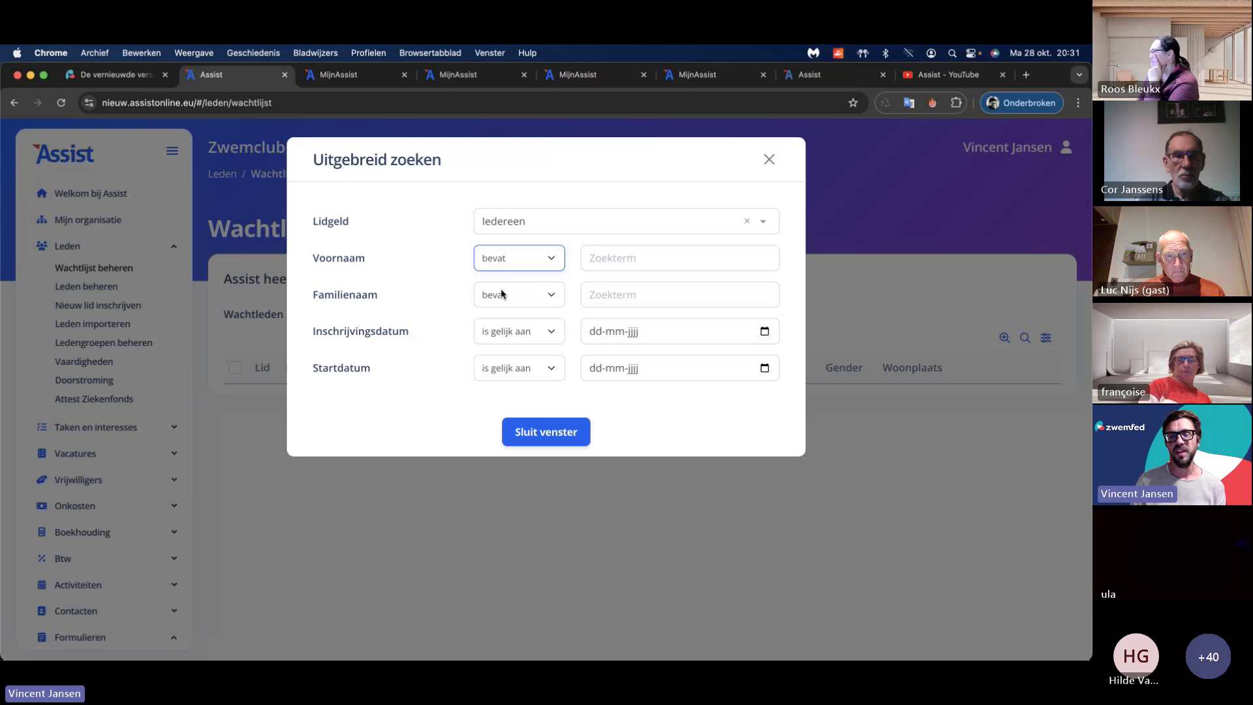
pyautogui.click(769, 162)
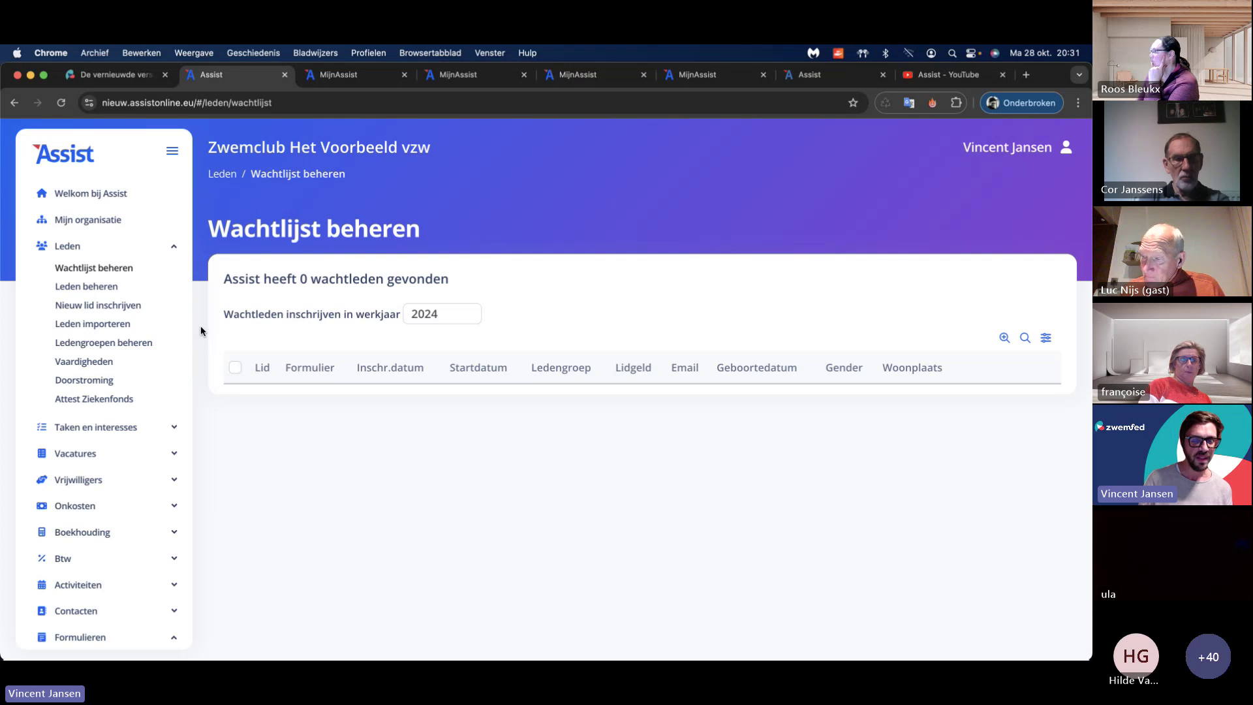
# Step: Browse Leden beheren, Nieuw lid inschrijven, Leden importeren, Ledengroepen beheren, Doorstroming and Vaardigheden
pyautogui.click(102, 289)
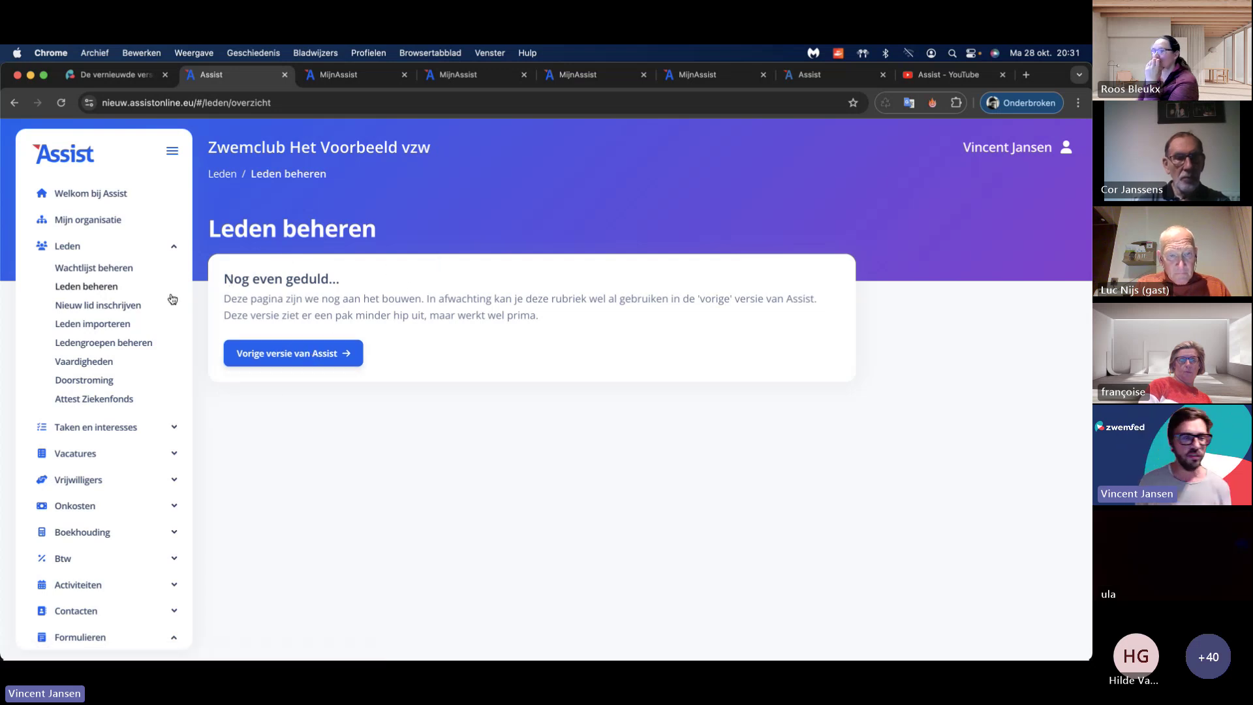
pyautogui.click(127, 310)
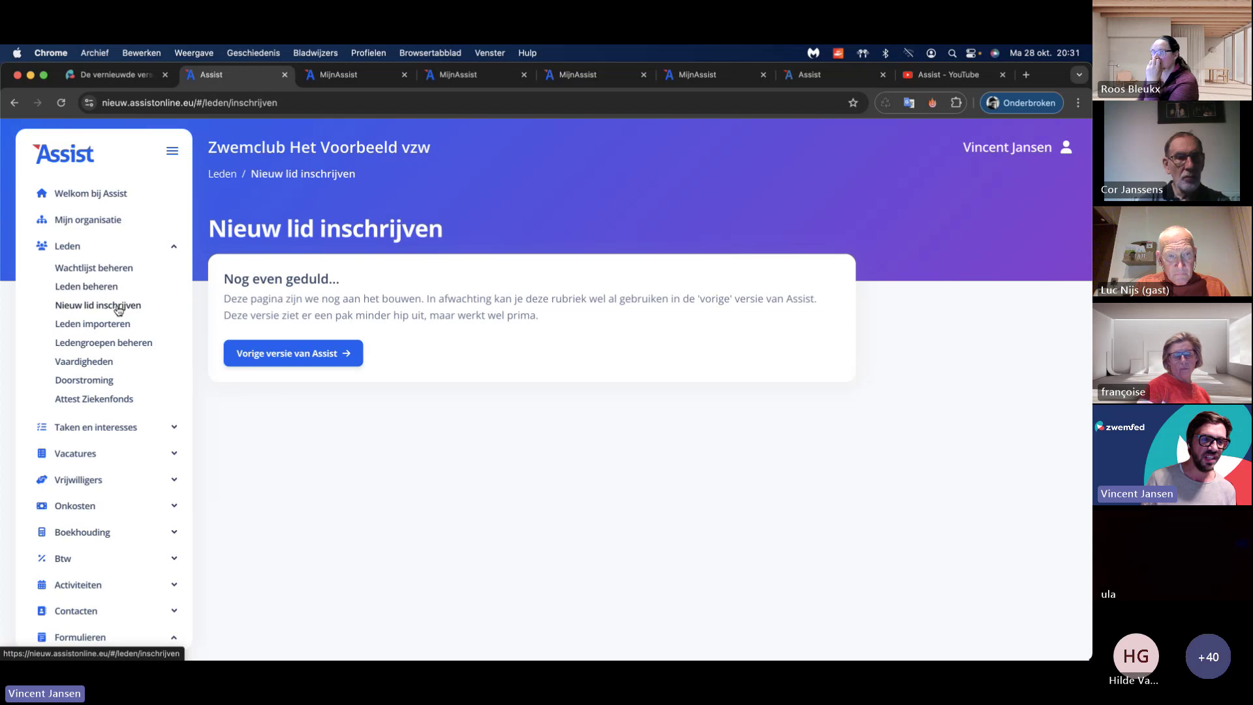
pyautogui.click(122, 326)
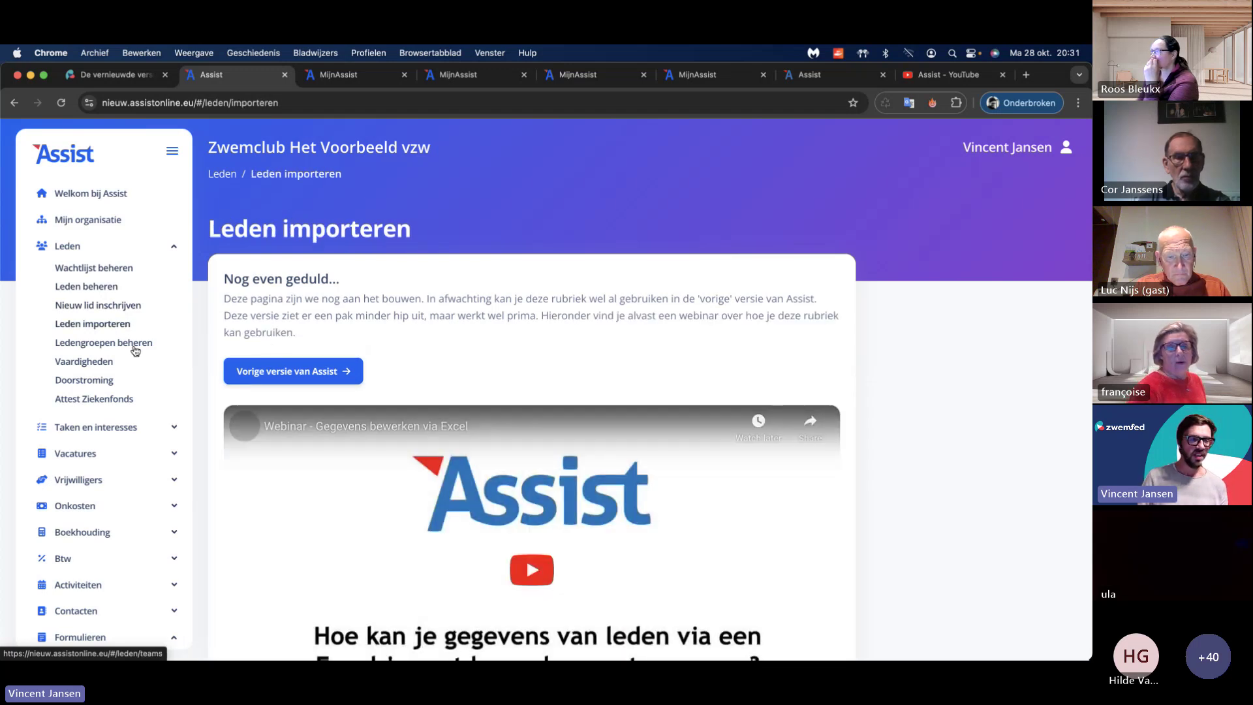
pyautogui.click(135, 345)
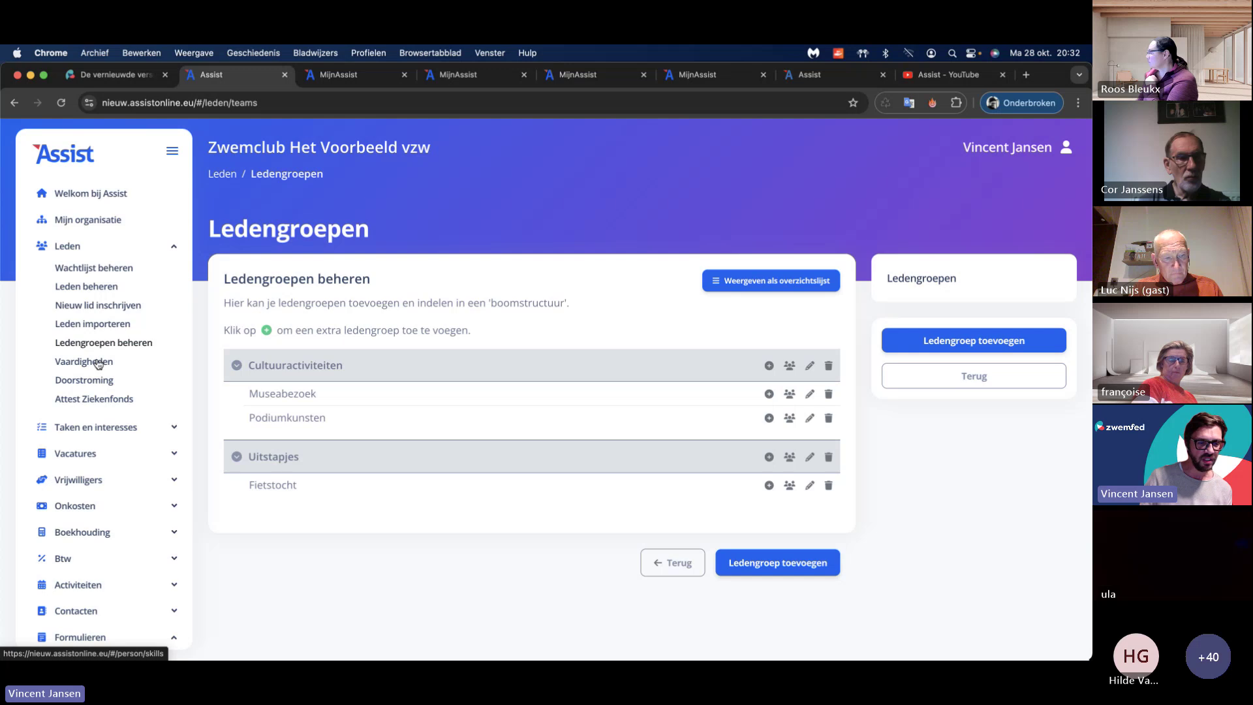
pyautogui.click(98, 363)
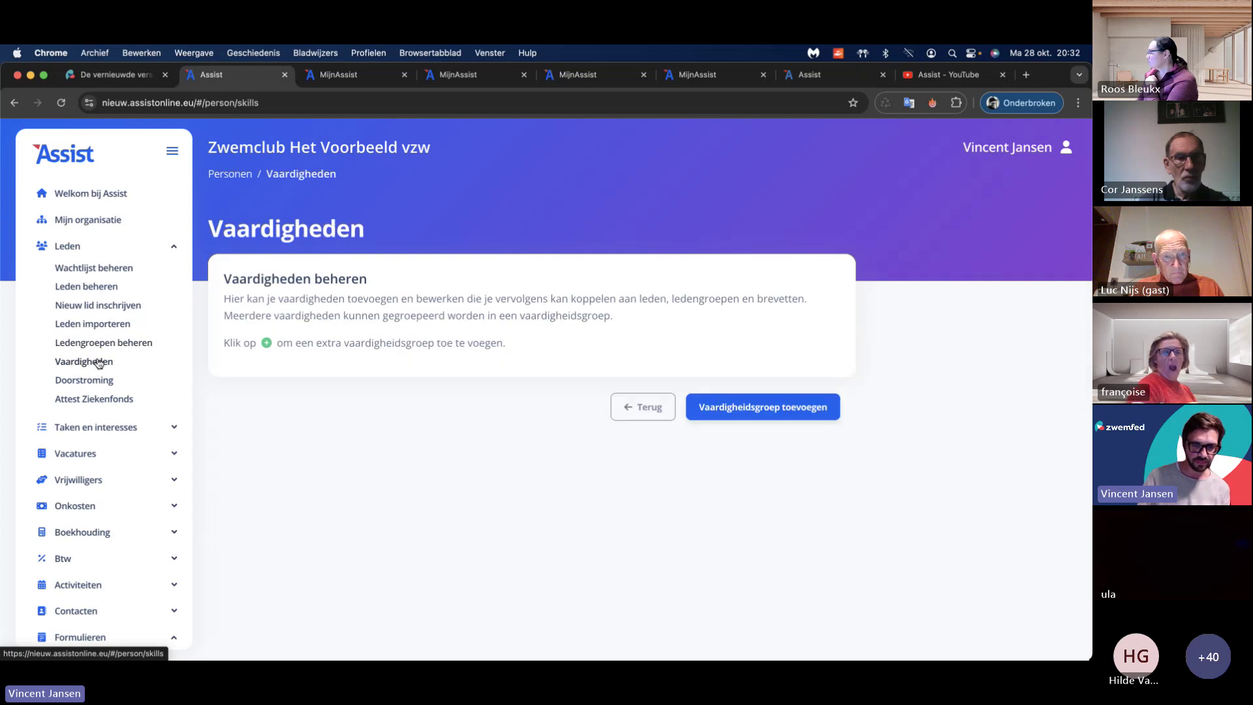
pyautogui.click(100, 380)
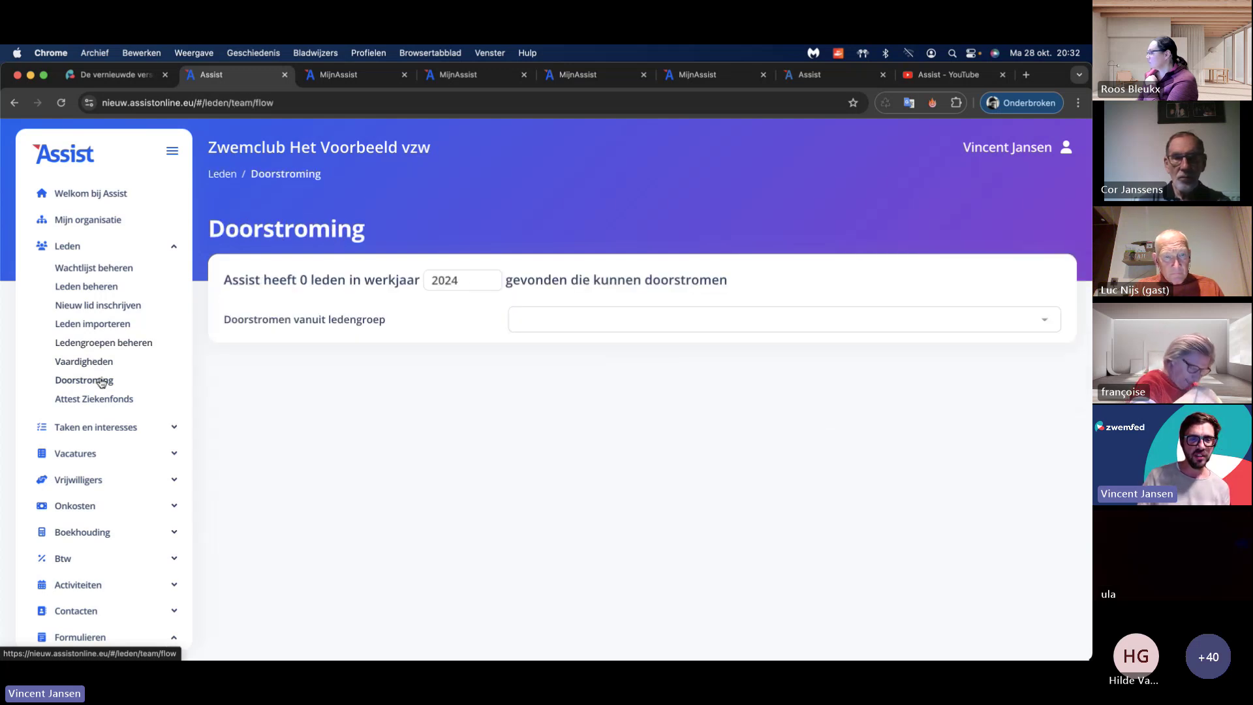
pyautogui.click(101, 364)
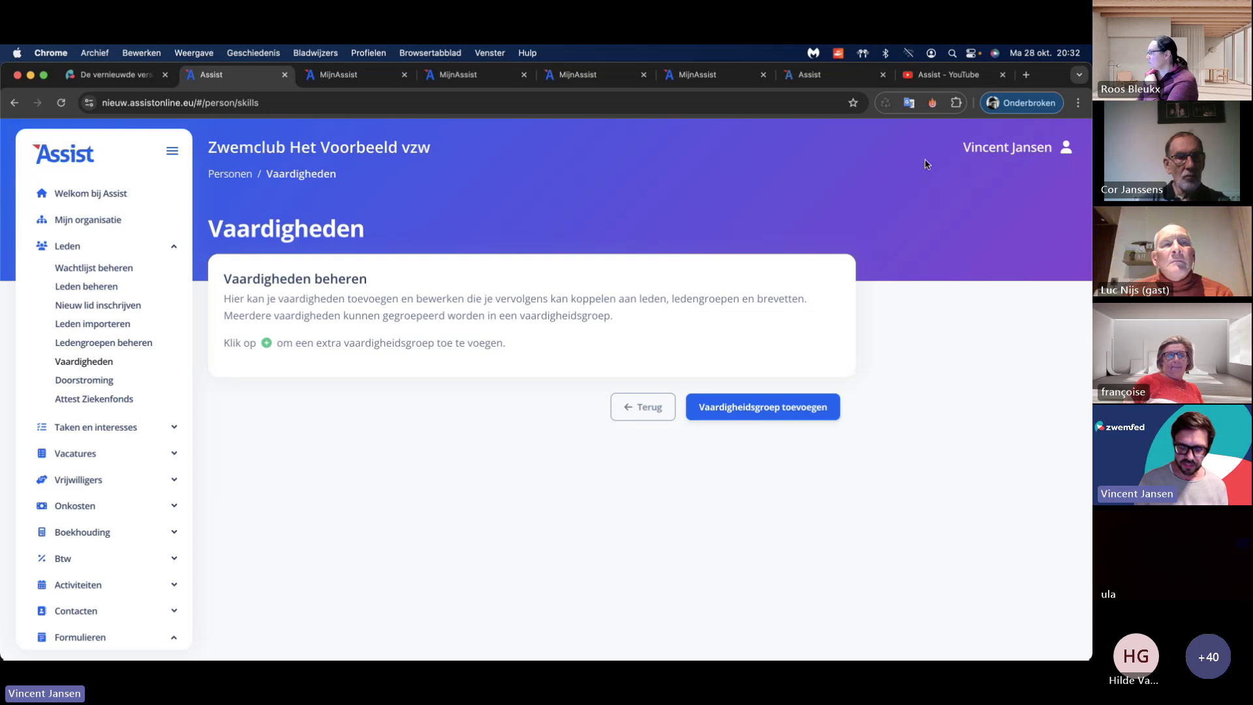
pyautogui.click(1026, 153)
# Step: Sign out, sign back in with the swim club's saved login, and open Wachtlijst beheren
pyautogui.click(1006, 217)
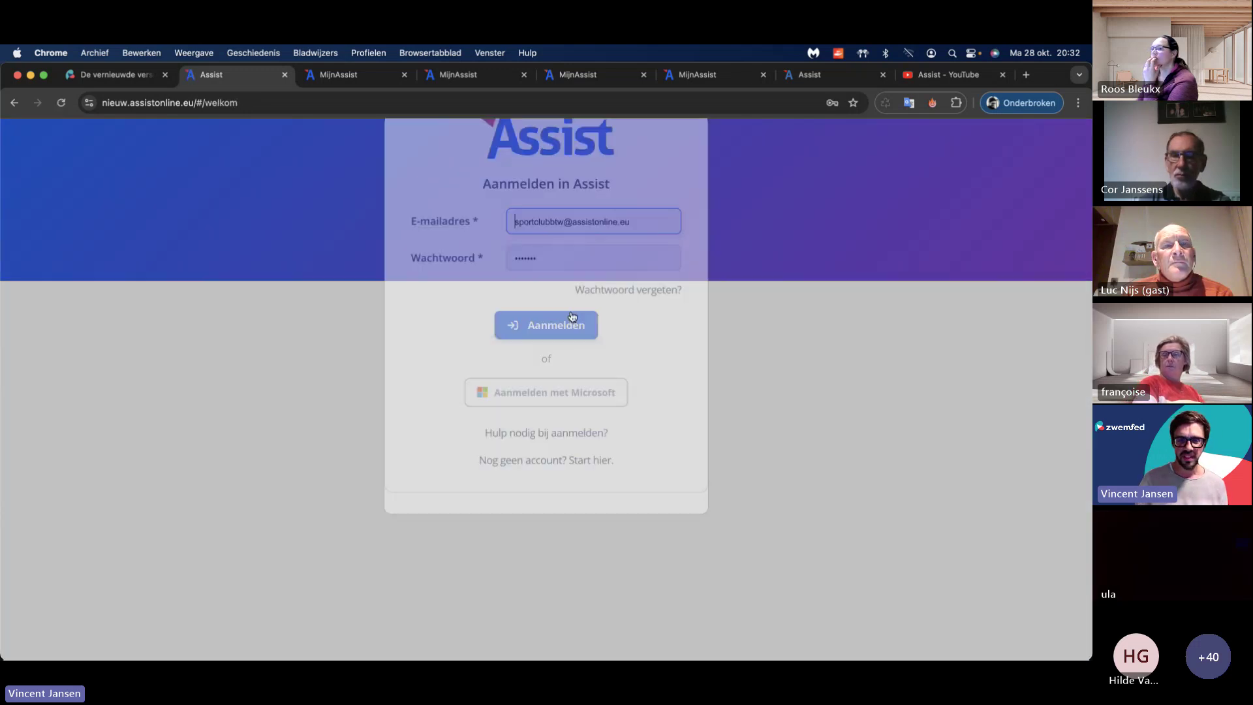
pyautogui.press('super+a')
pyautogui.write('zwem')
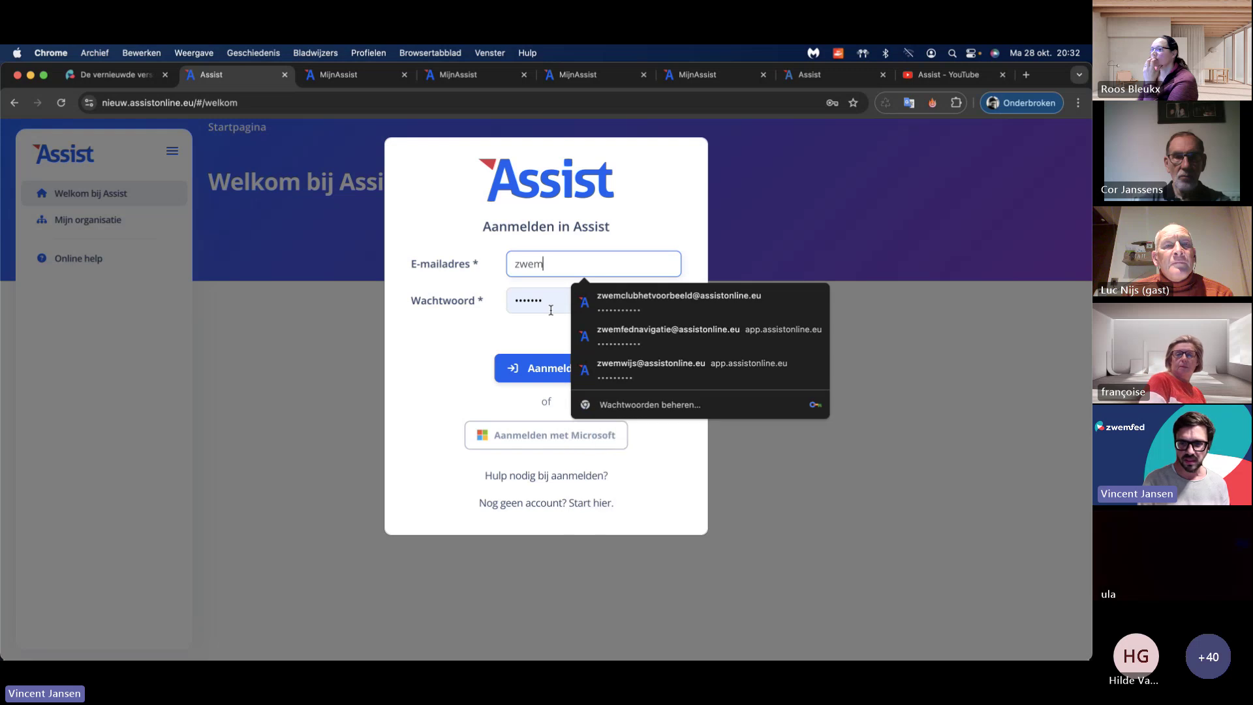
pyautogui.write('cl')
pyautogui.press('Down')
pyautogui.press('Return')
pyautogui.click(567, 369)
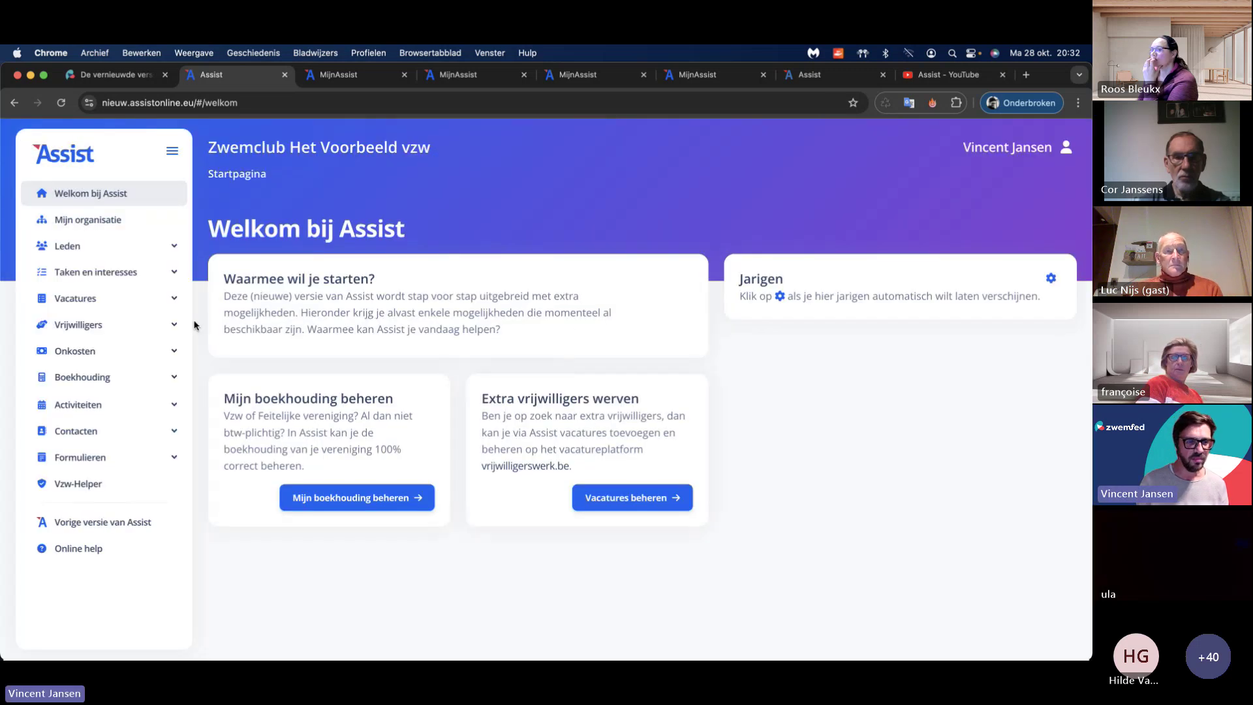
pyautogui.click(77, 247)
pyautogui.click(103, 269)
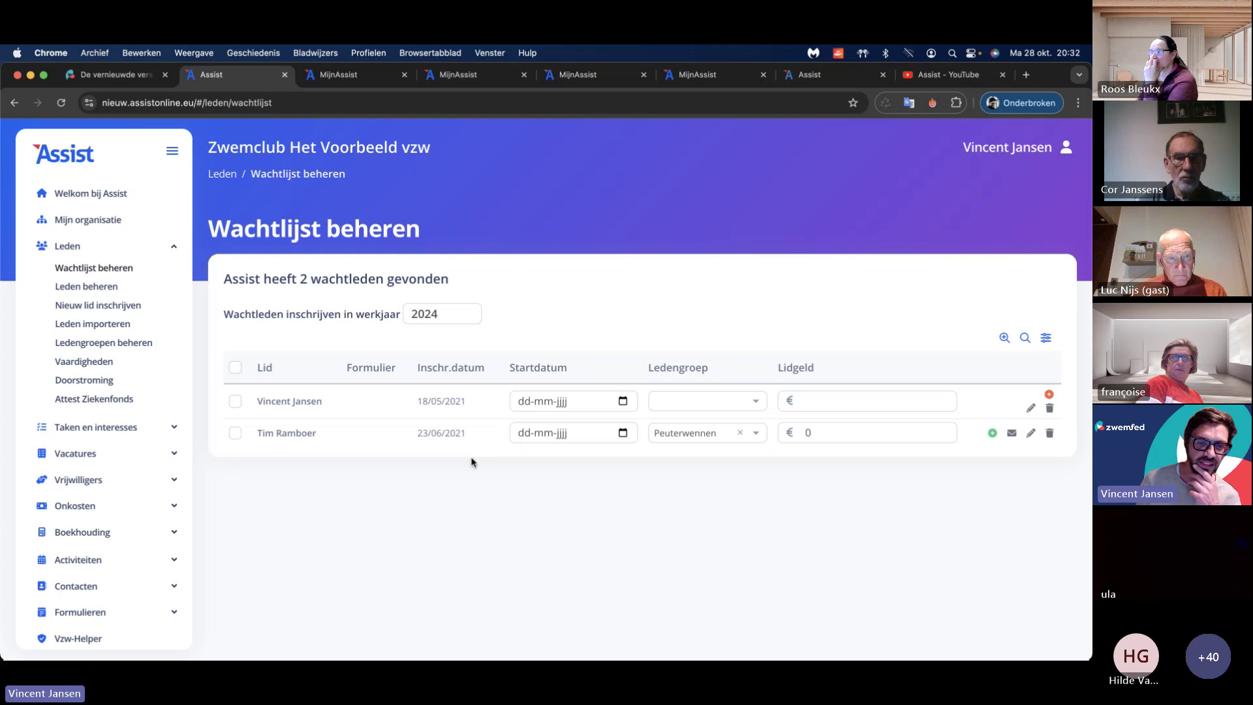
pyautogui.doubleClick(258, 149)
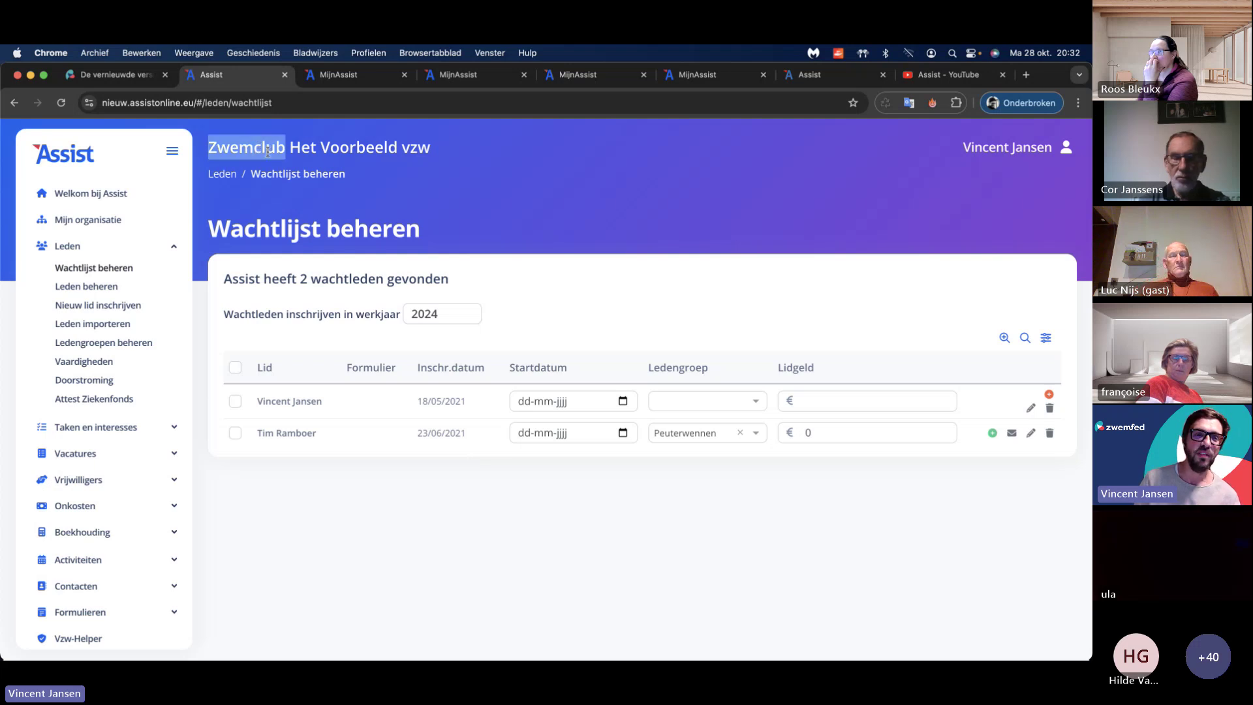
pyautogui.click(318, 263)
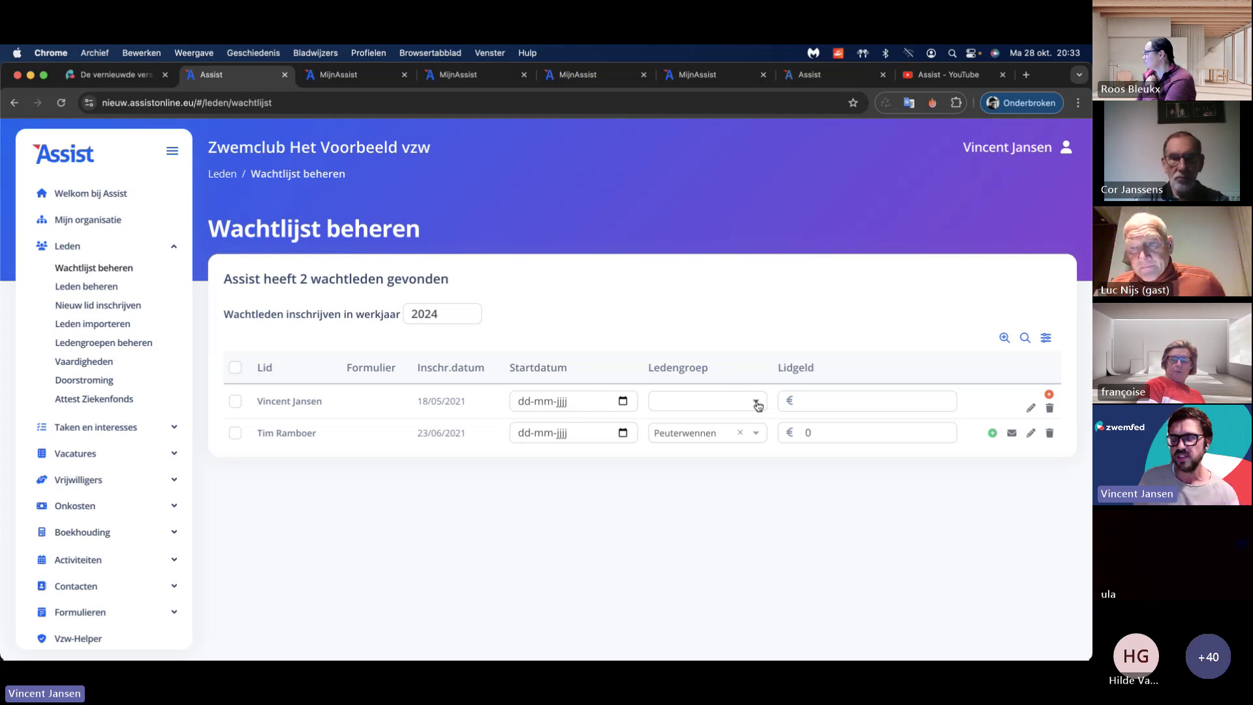
pyautogui.click(991, 434)
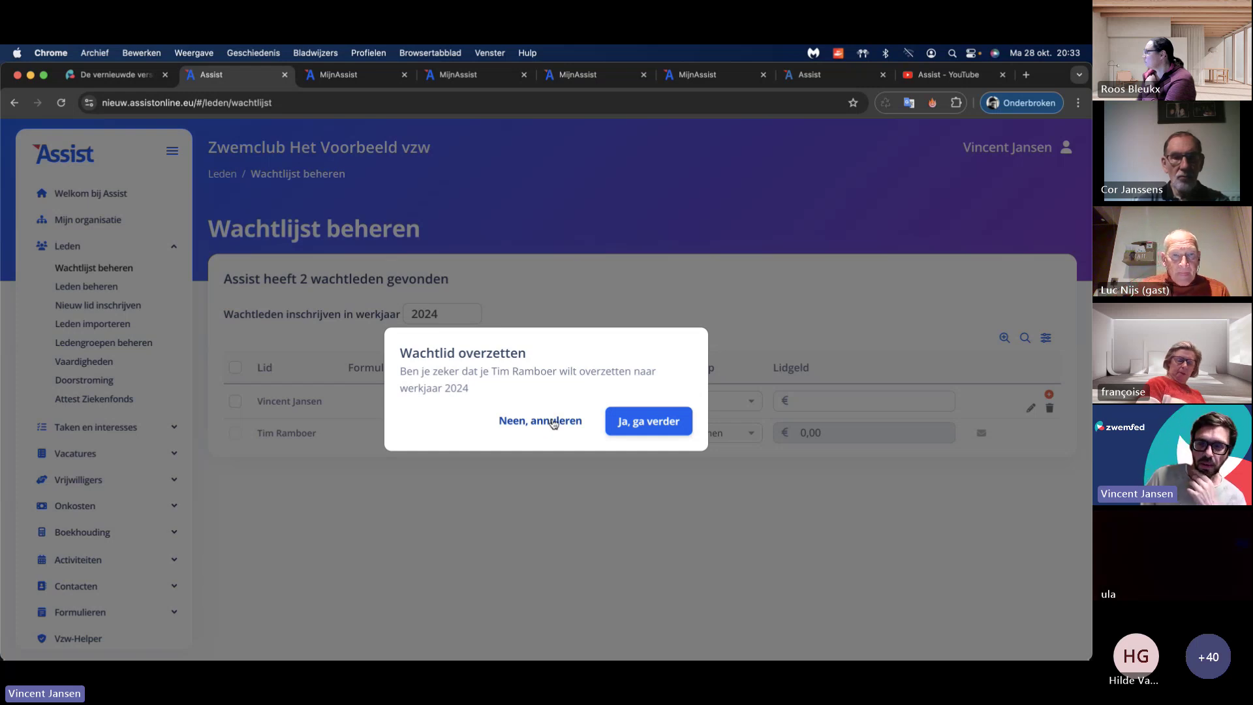
pyautogui.click(553, 421)
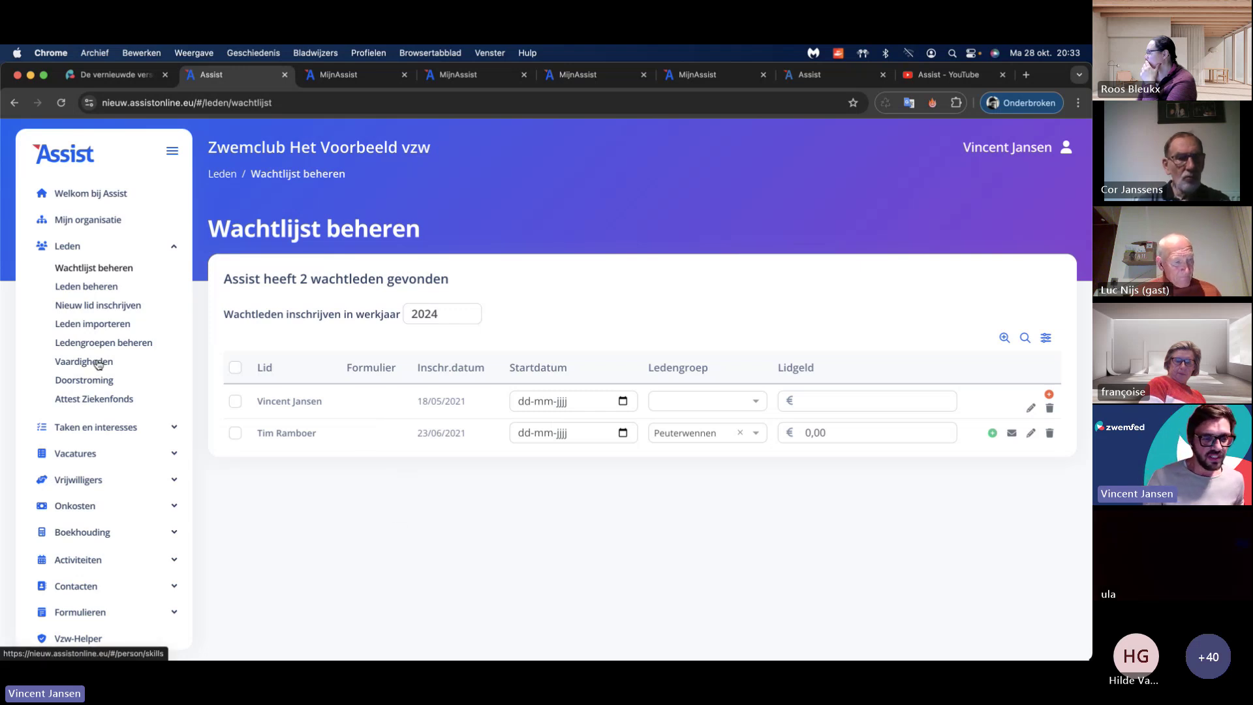
# Step: Review the swim club's member groups and its Vaardigheden skill groups Fase 1 to 3
pyautogui.click(98, 364)
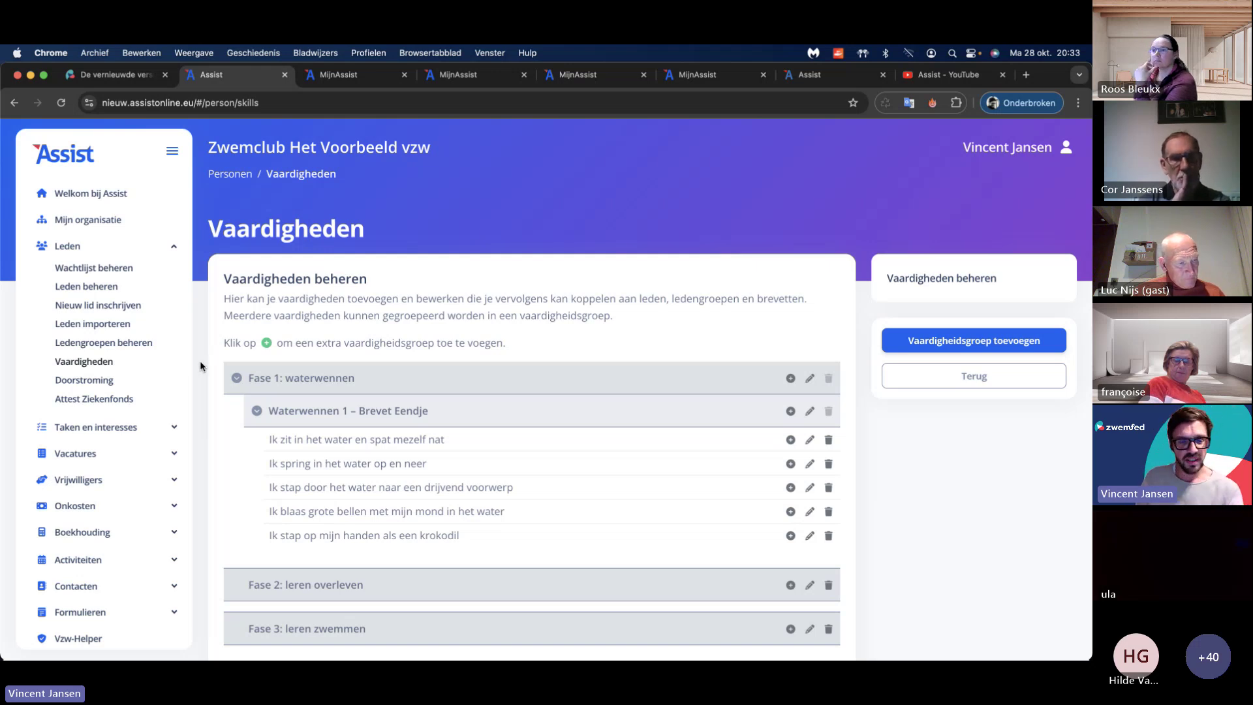
pyautogui.scroll(-3, 200, 358)
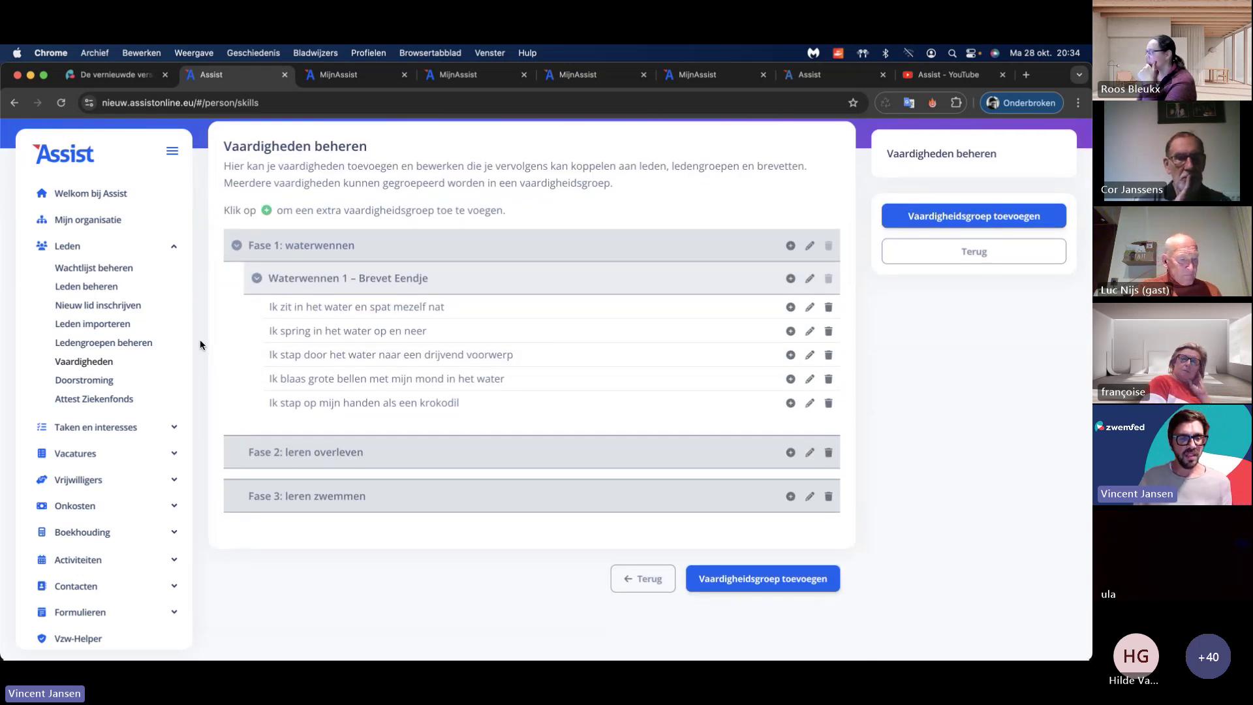
pyautogui.click(145, 343)
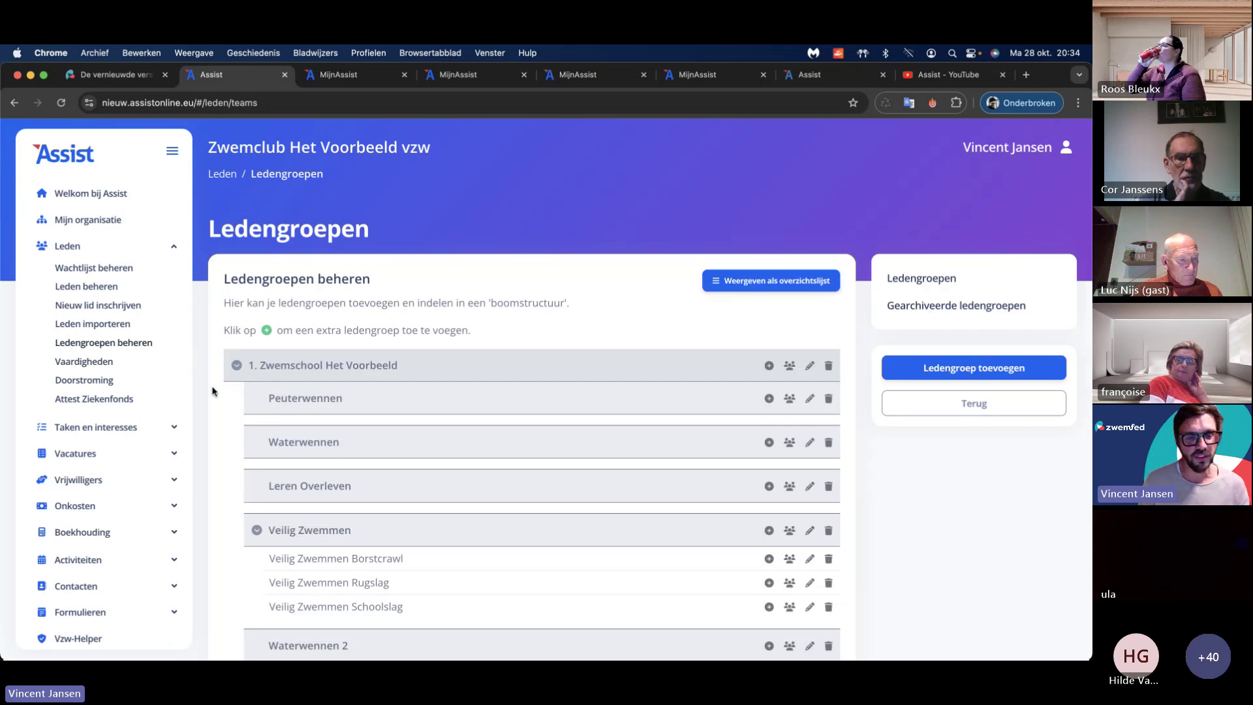
pyautogui.scroll(-3, 211, 391)
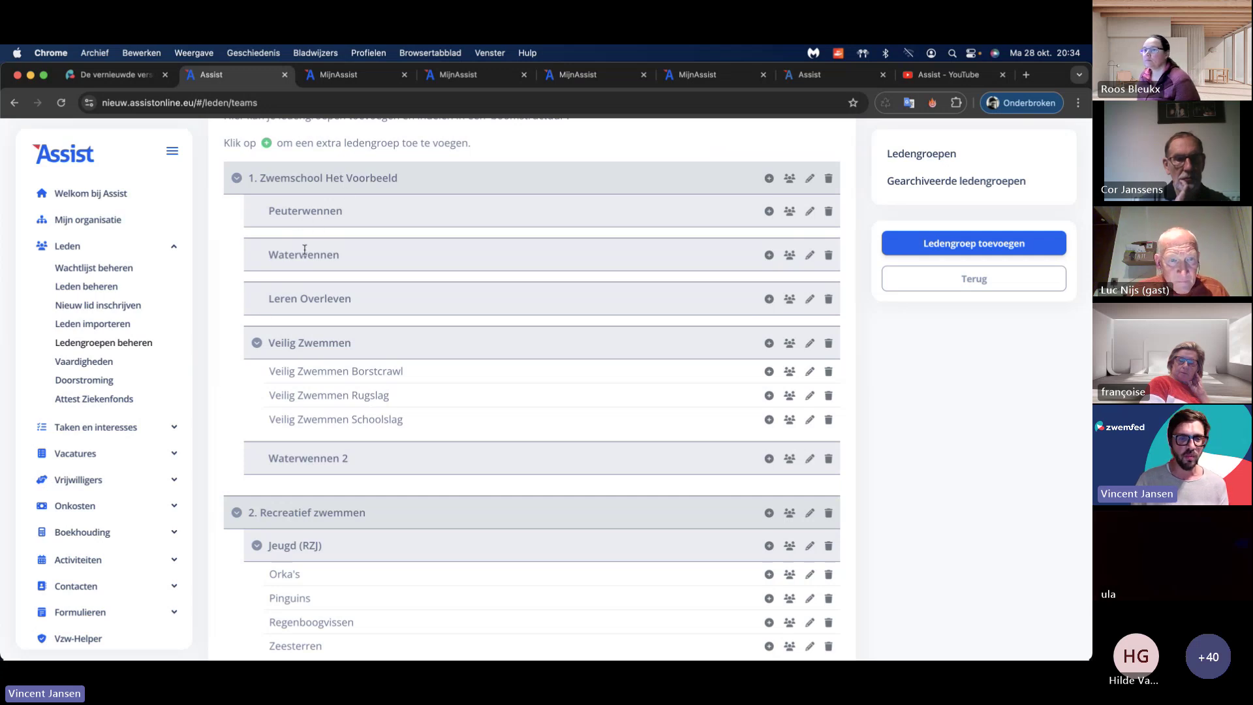
pyautogui.scroll(-3, 235, 366)
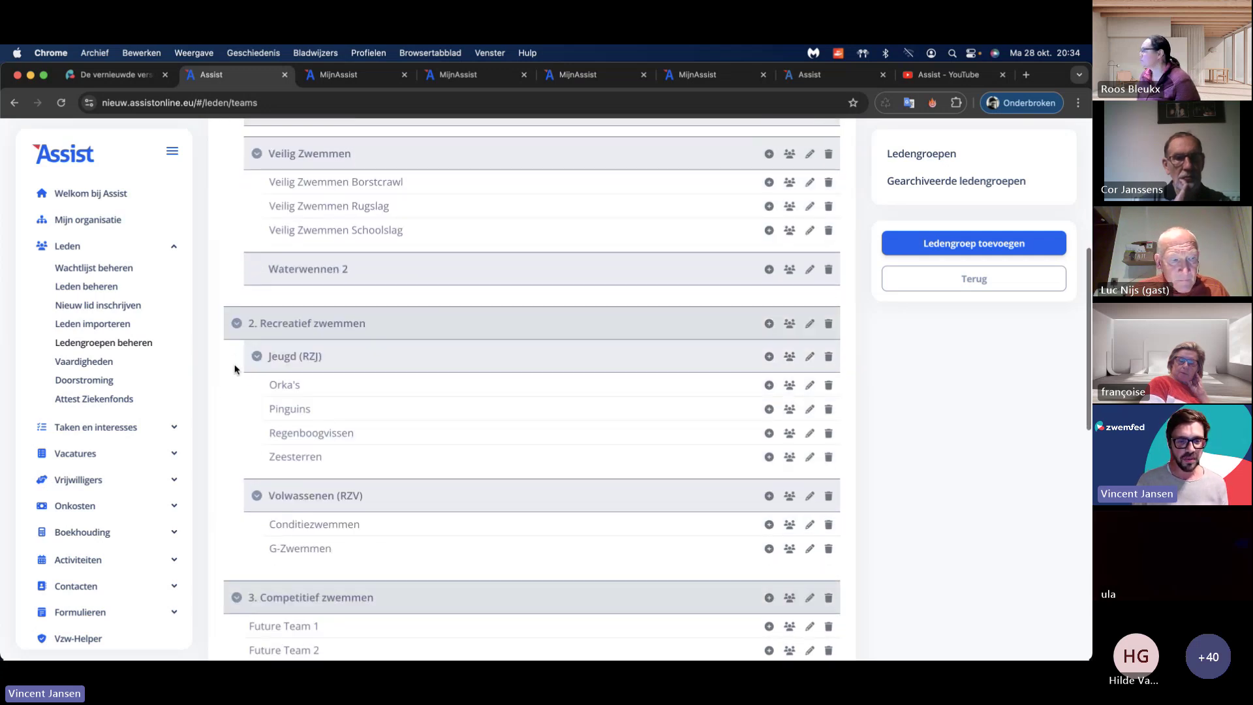
pyautogui.scroll(-3, 248, 409)
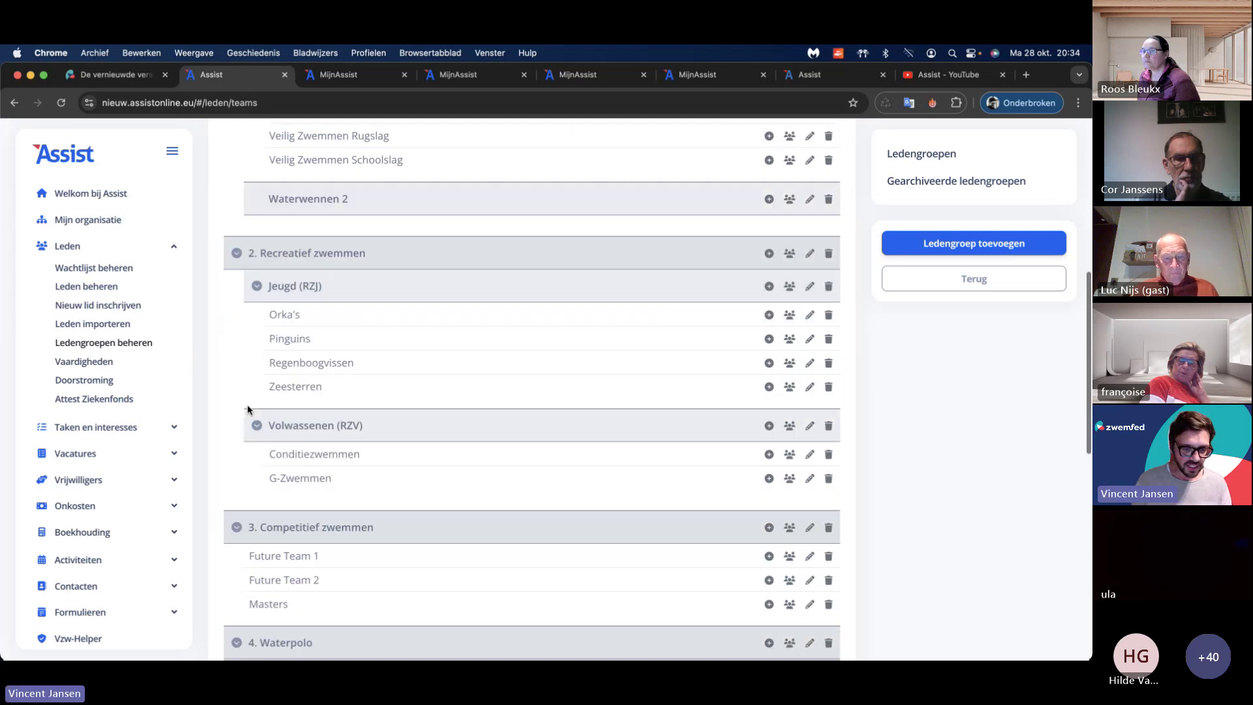
pyautogui.scroll(10, 248, 410)
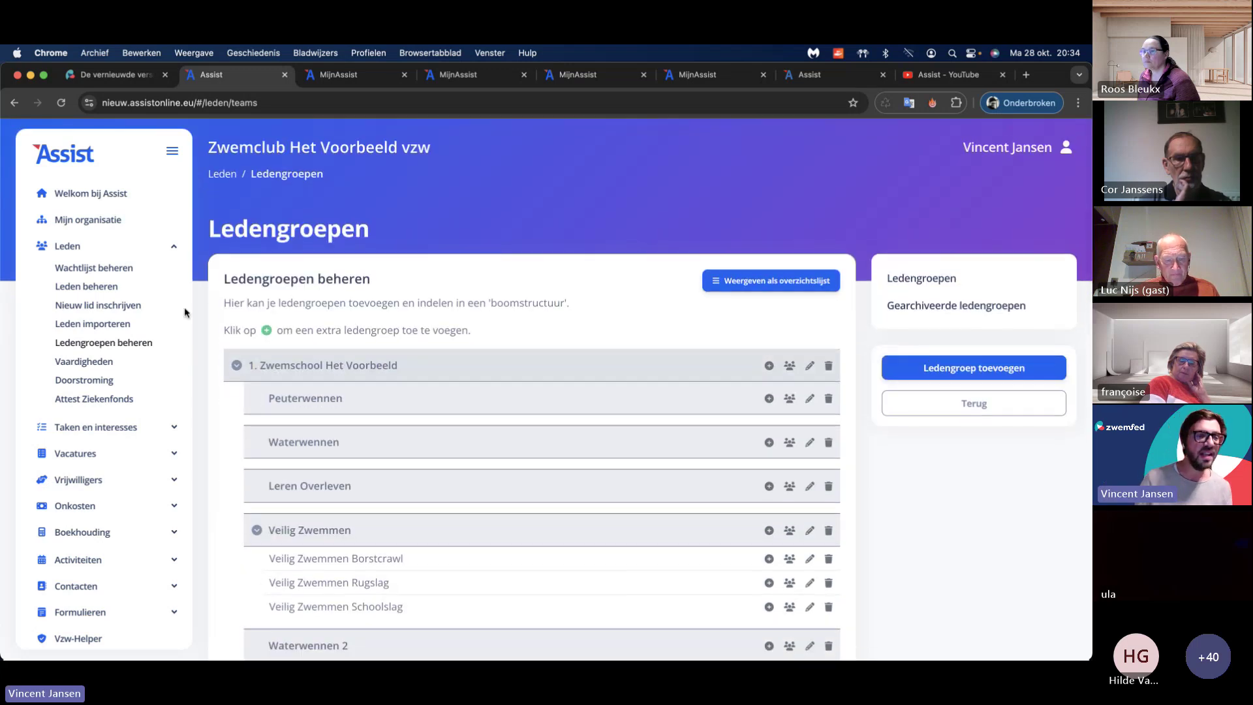
pyautogui.click(100, 362)
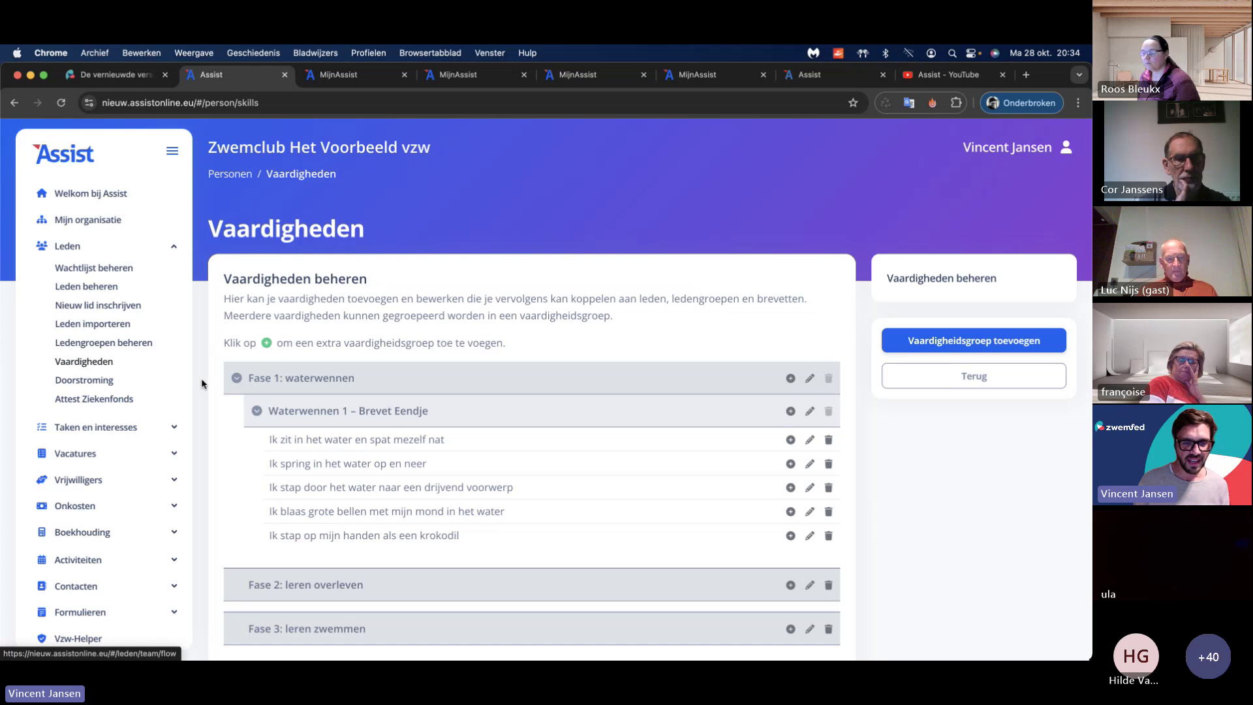
pyautogui.scroll(-3, 202, 379)
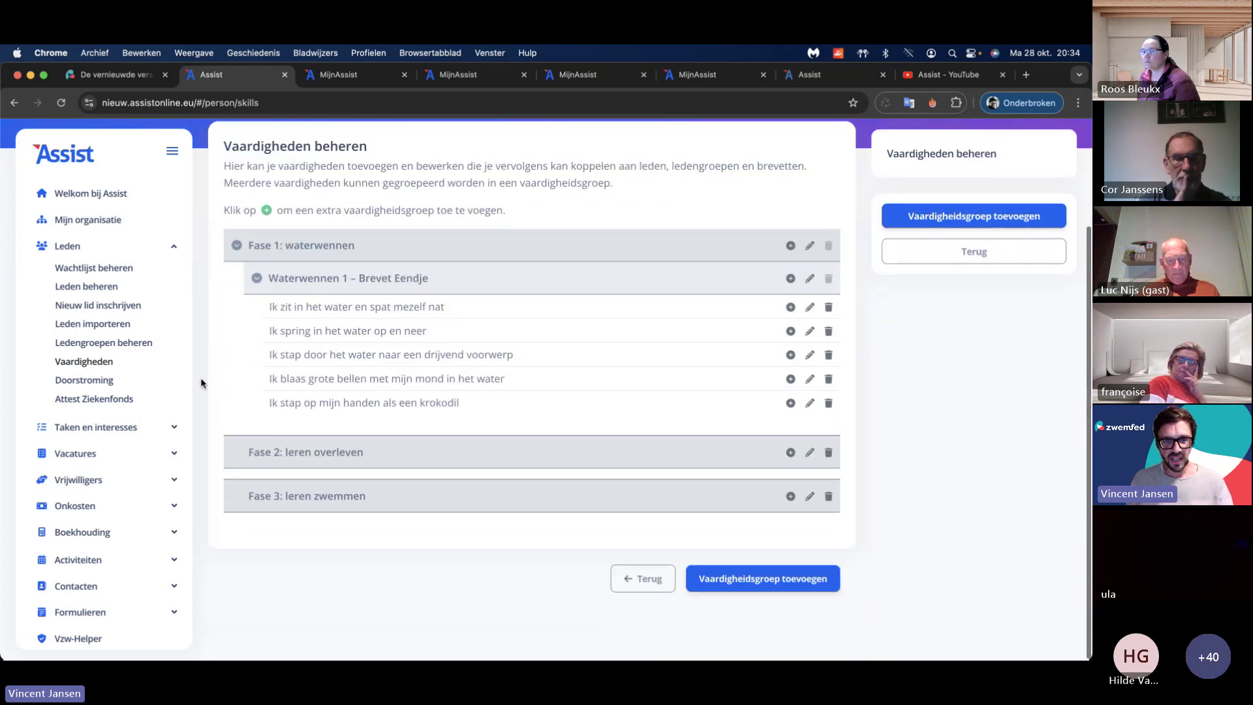
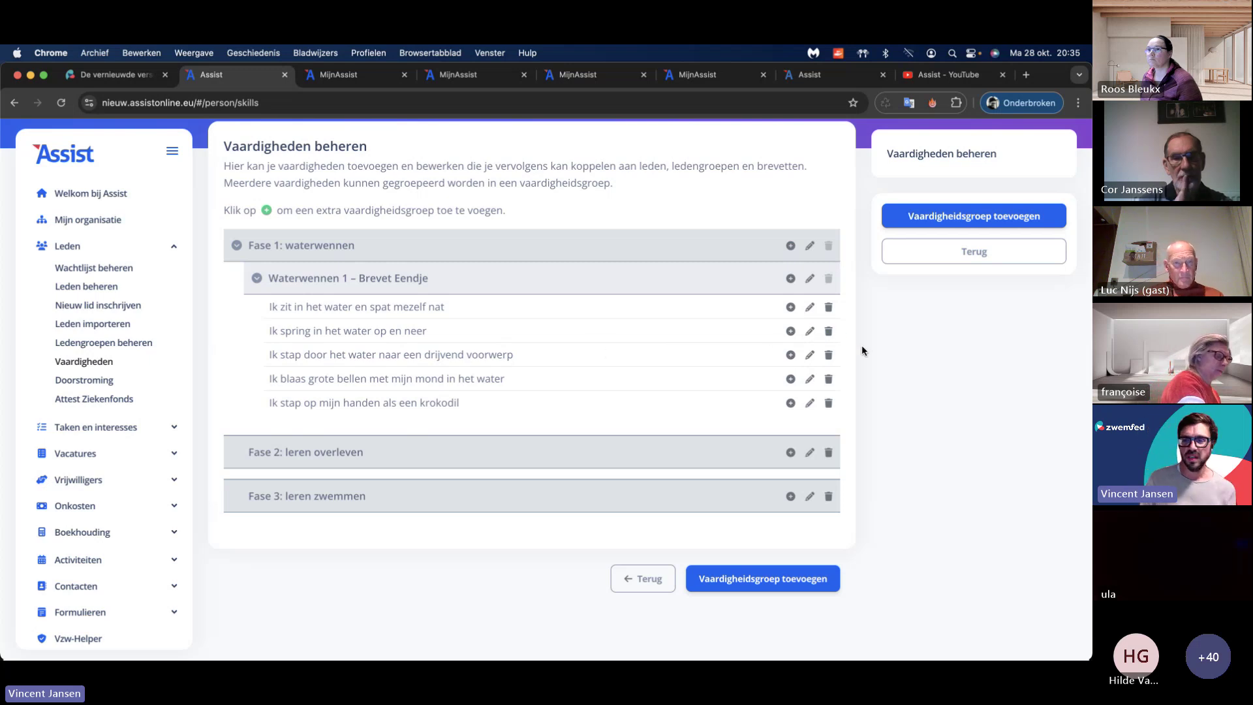
# Step: Open the skill 'Ik spring in het water op en neer' for editing, then return to the skill list without saving
pyautogui.click(809, 331)
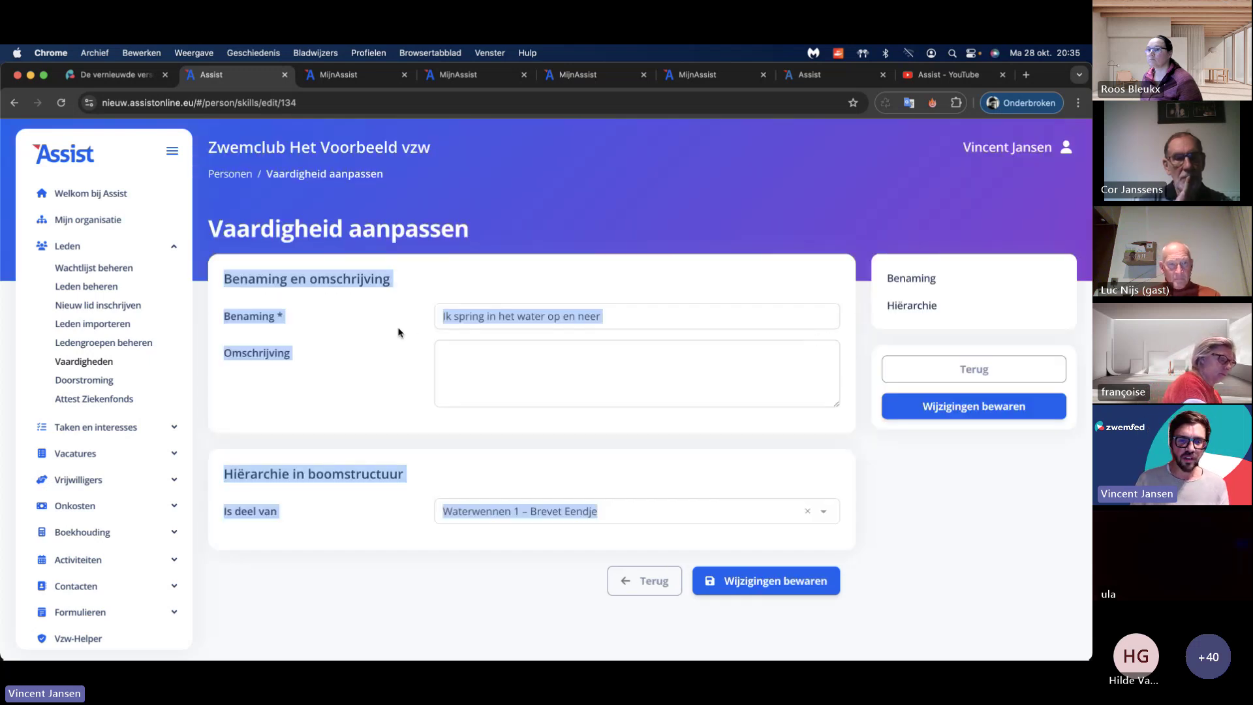
pyautogui.click(398, 333)
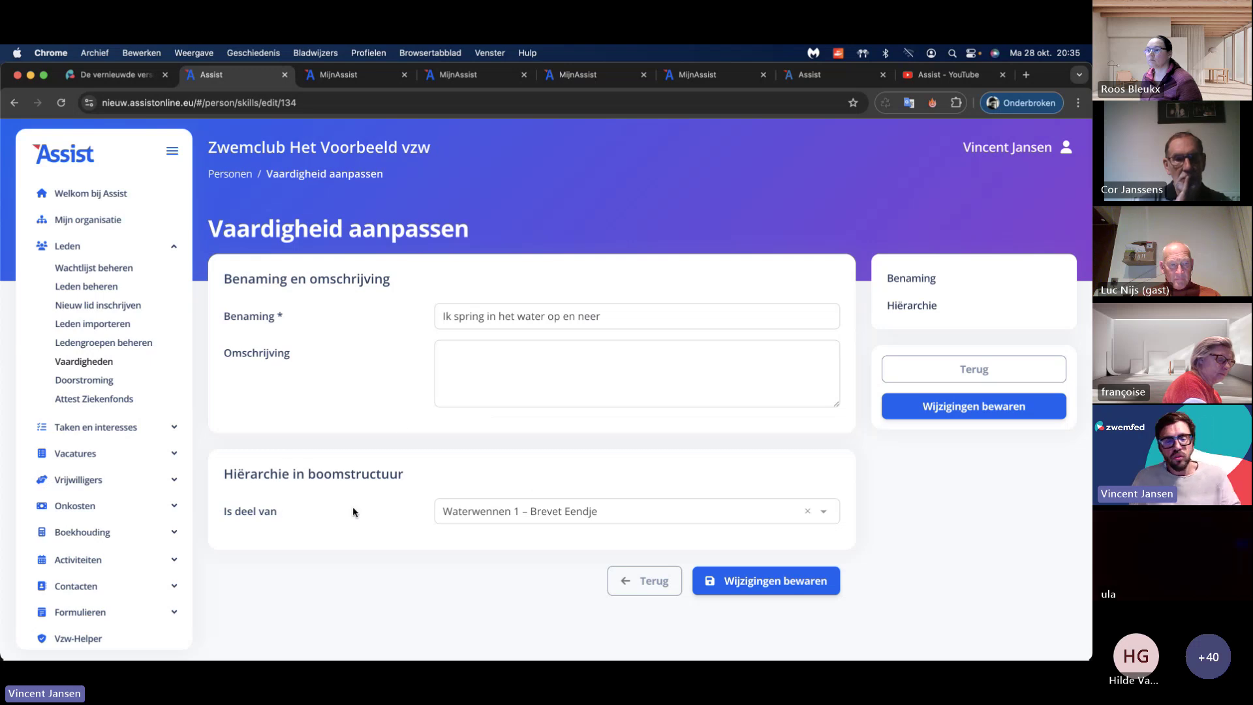
pyautogui.click(640, 580)
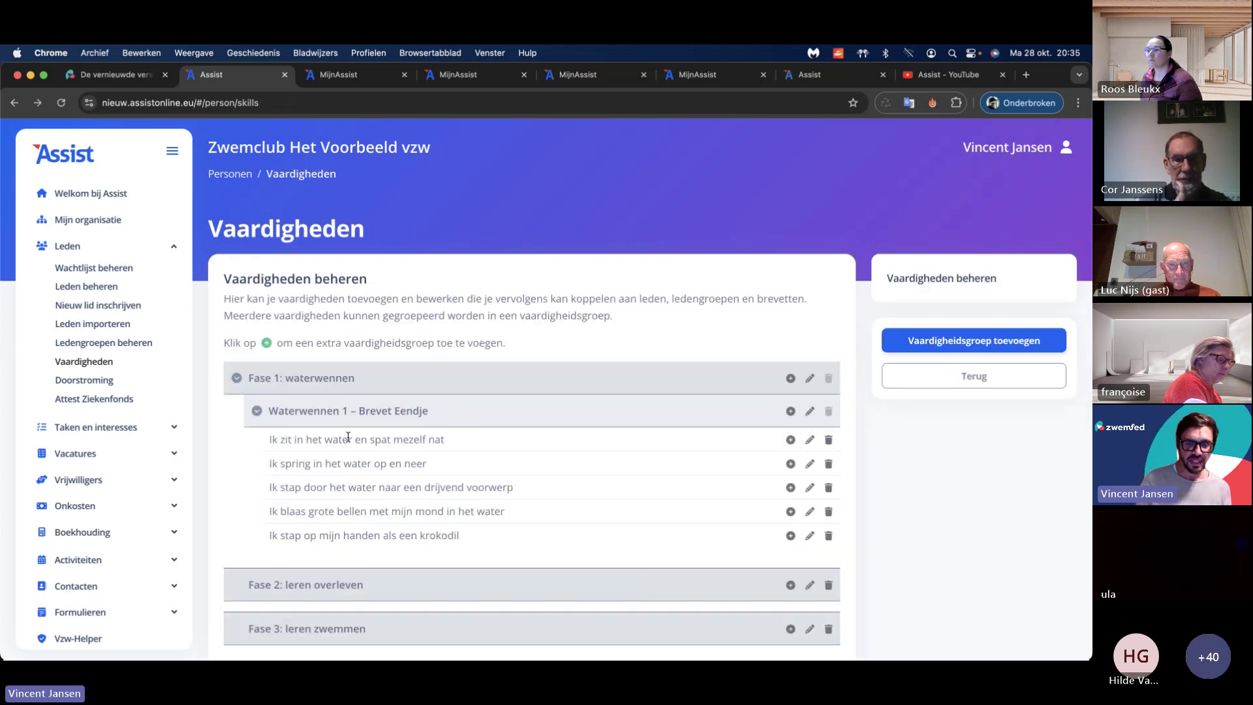
pyautogui.scroll(-3, 348, 437)
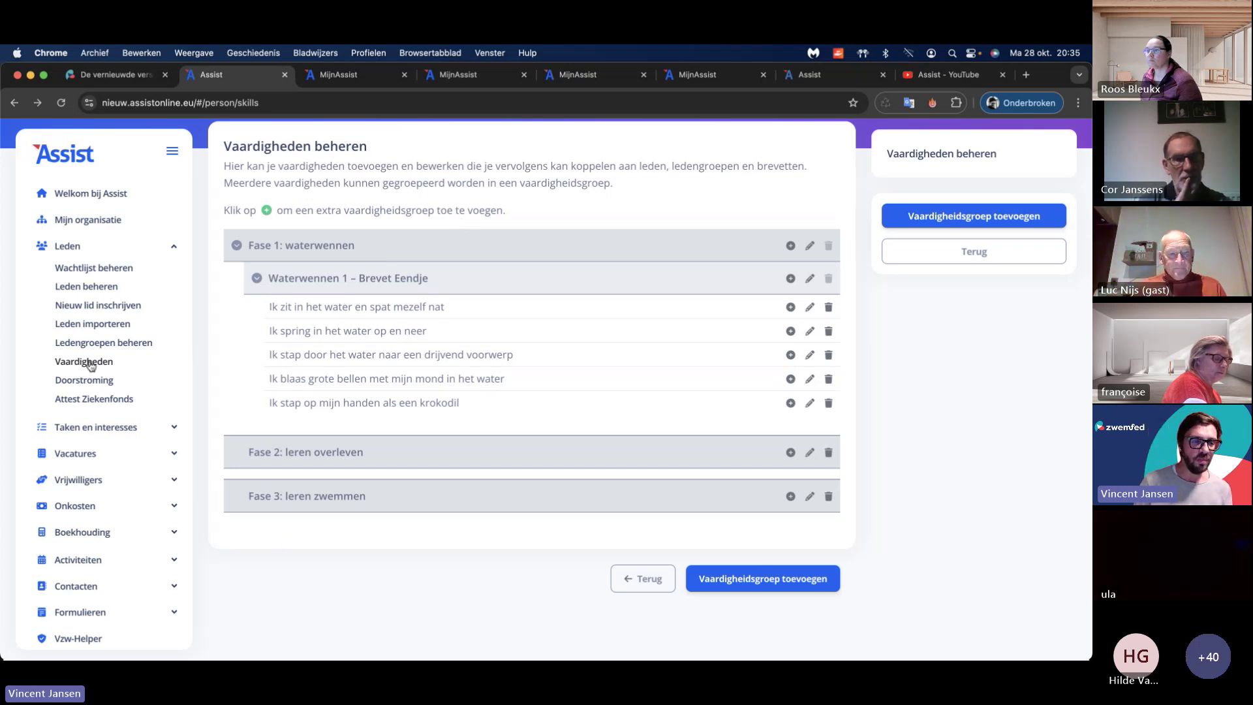
# Step: Open the Waterwennen member group's edit form and scroll to its skills and flow section
pyautogui.click(103, 343)
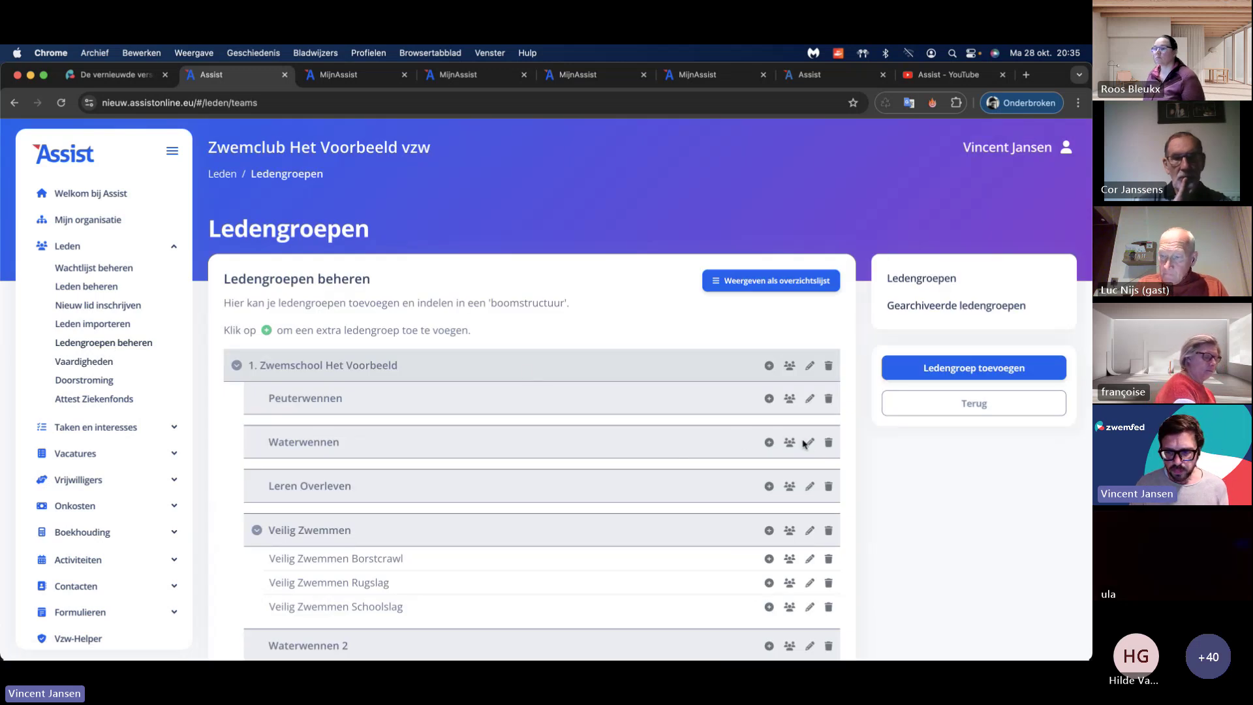
pyautogui.click(809, 443)
pyautogui.scroll(-10, 390, 404)
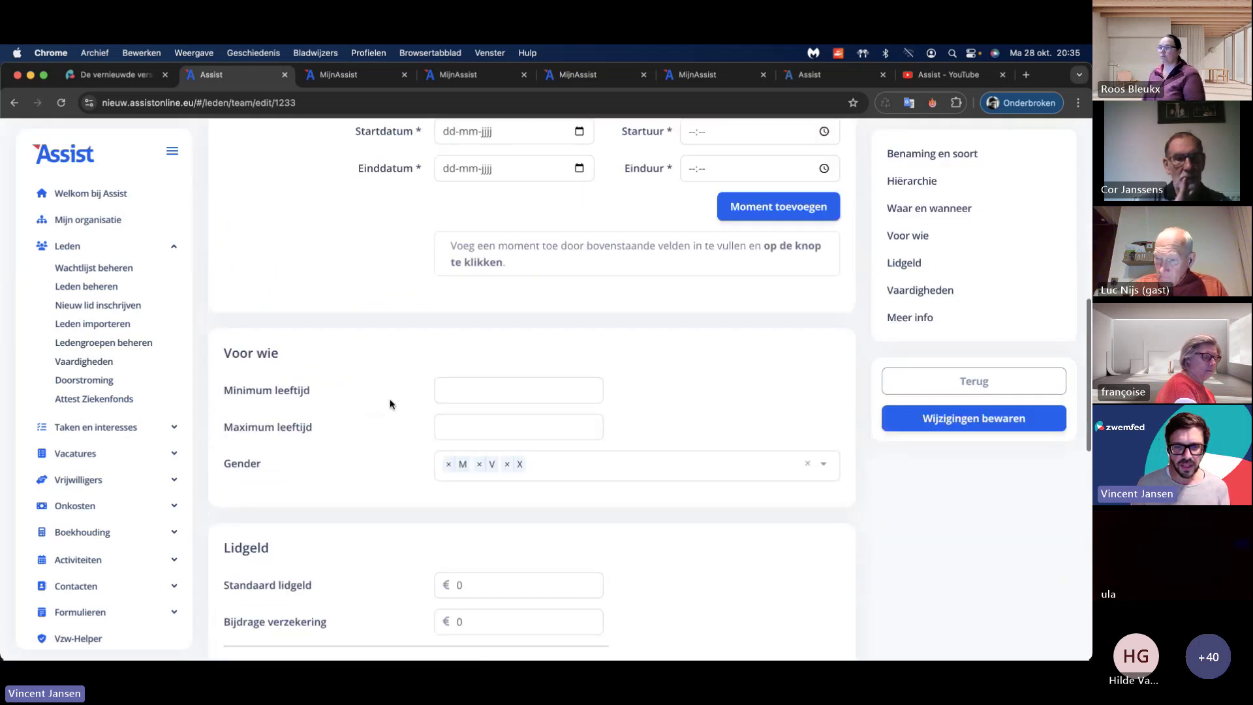
pyautogui.scroll(-7, 390, 404)
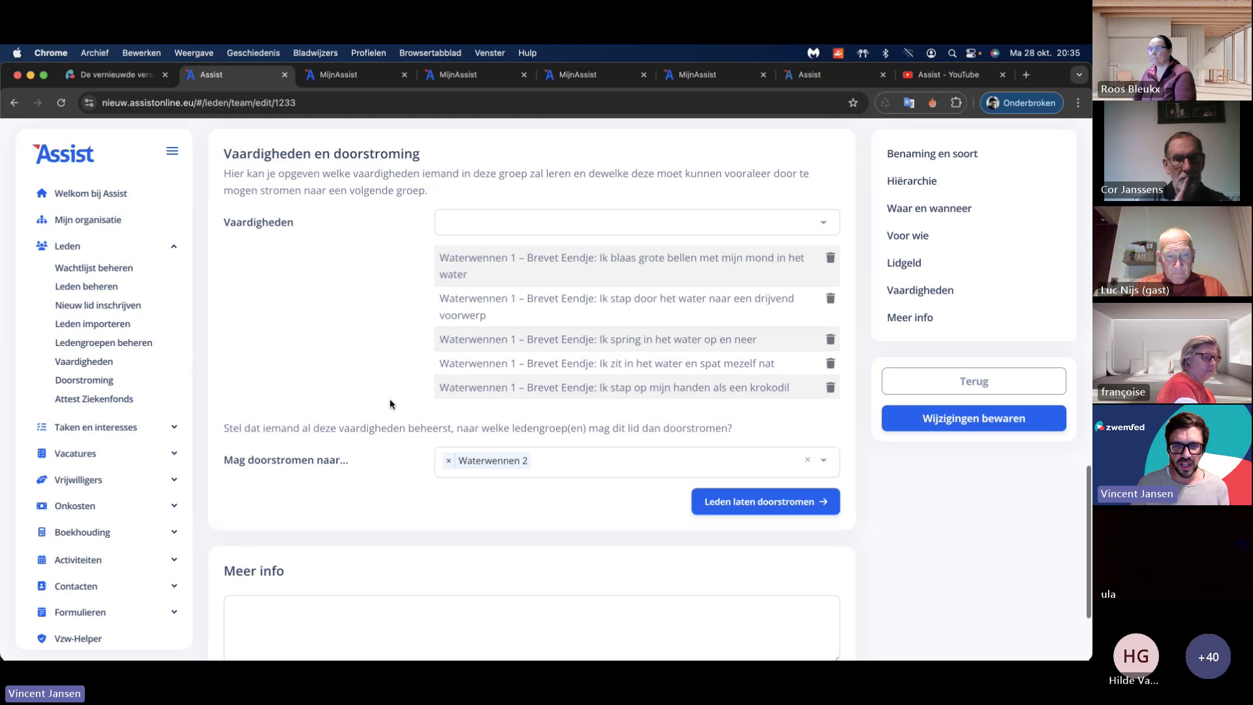
pyautogui.scroll(8, 390, 404)
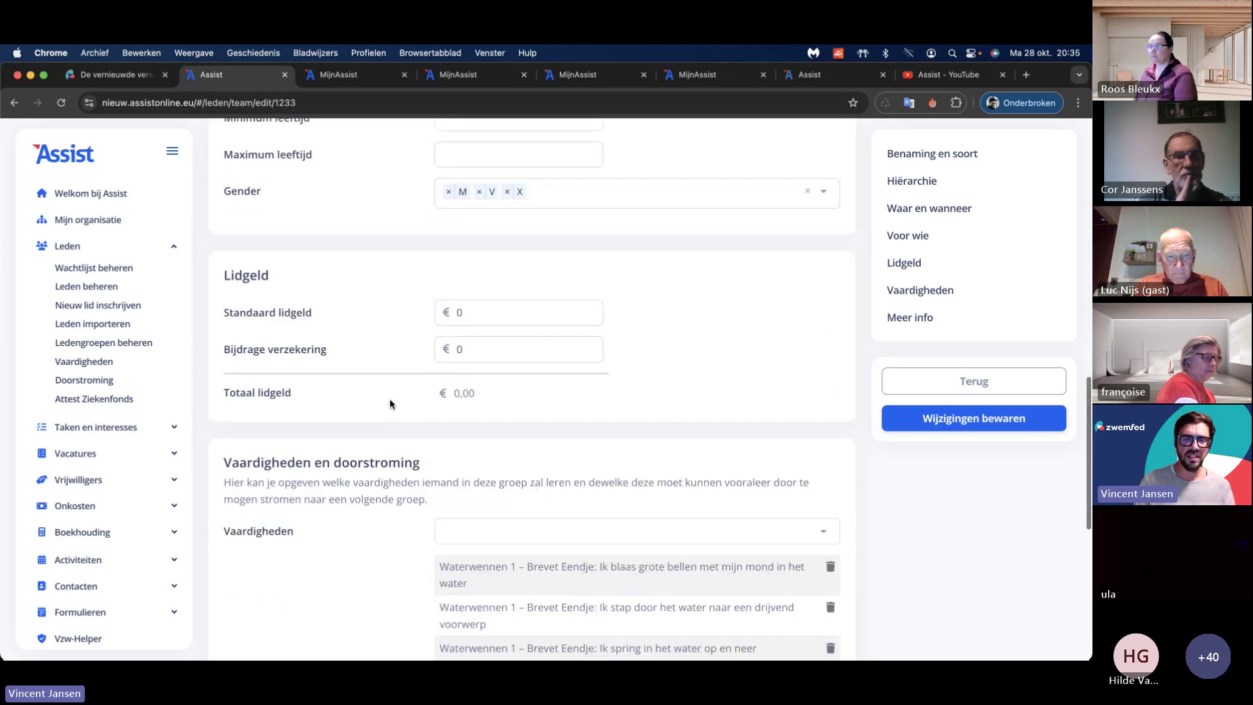
pyautogui.scroll(7, 391, 404)
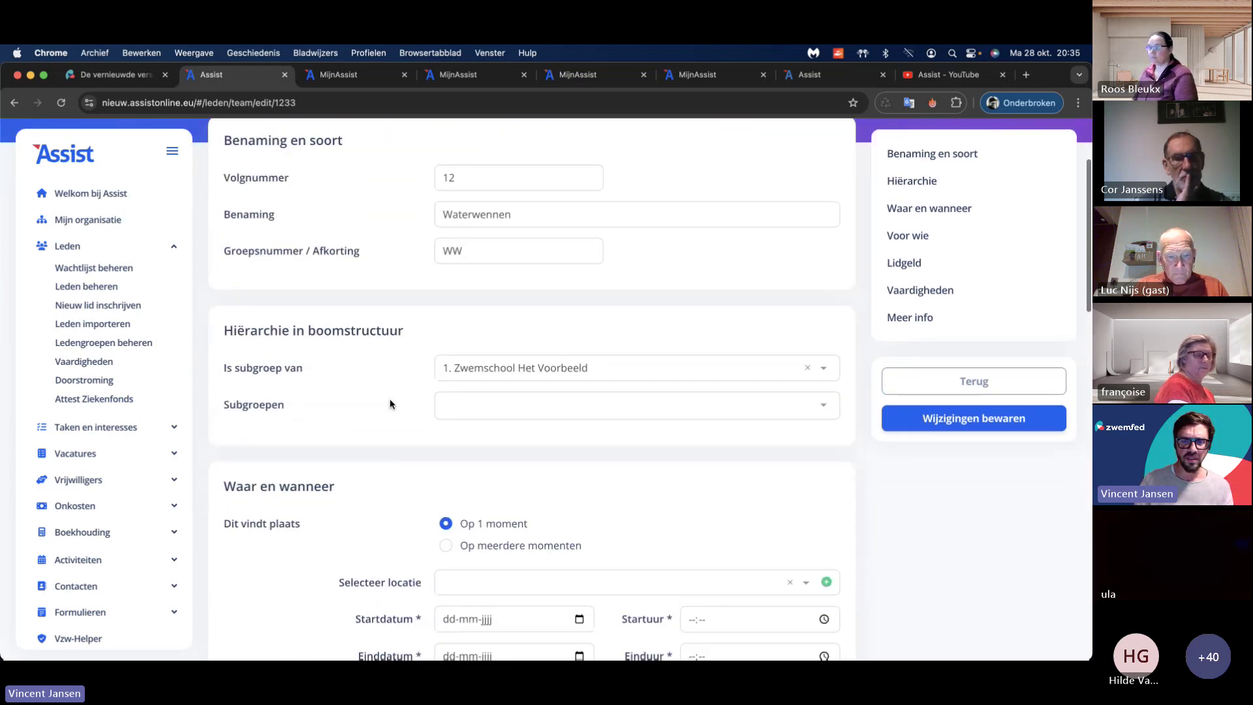
pyautogui.scroll(-10, 390, 404)
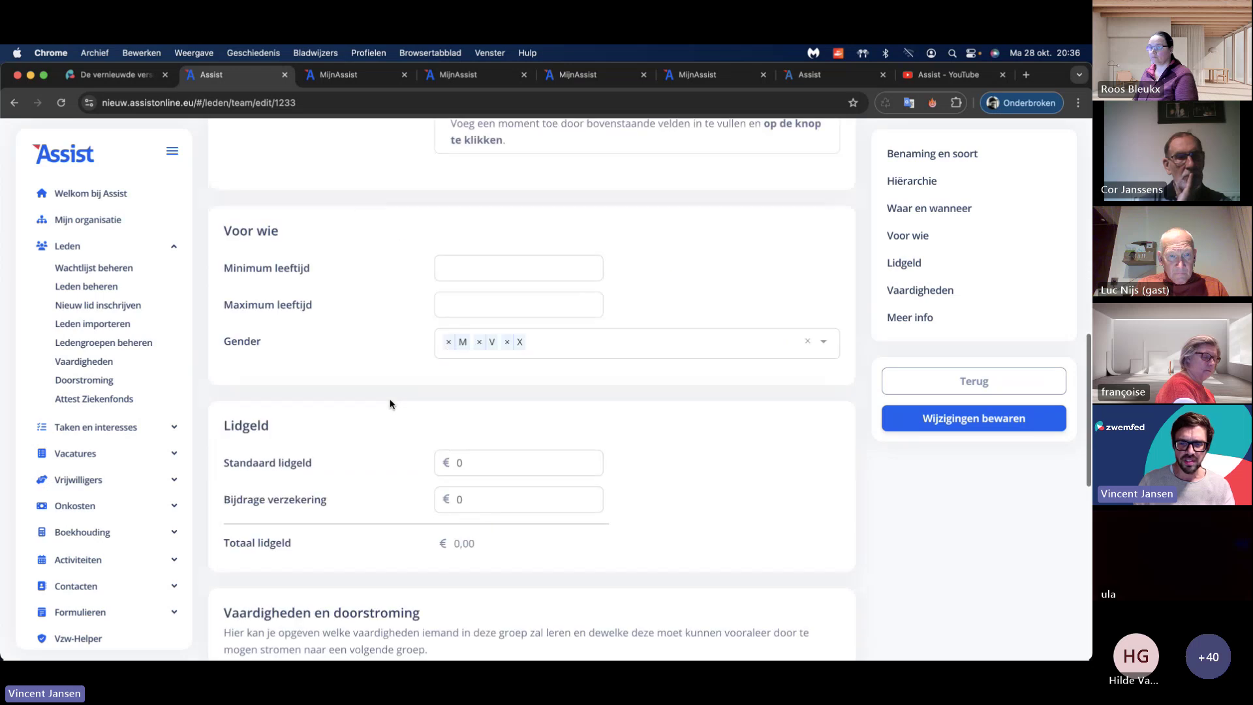
pyautogui.scroll(-3, 390, 404)
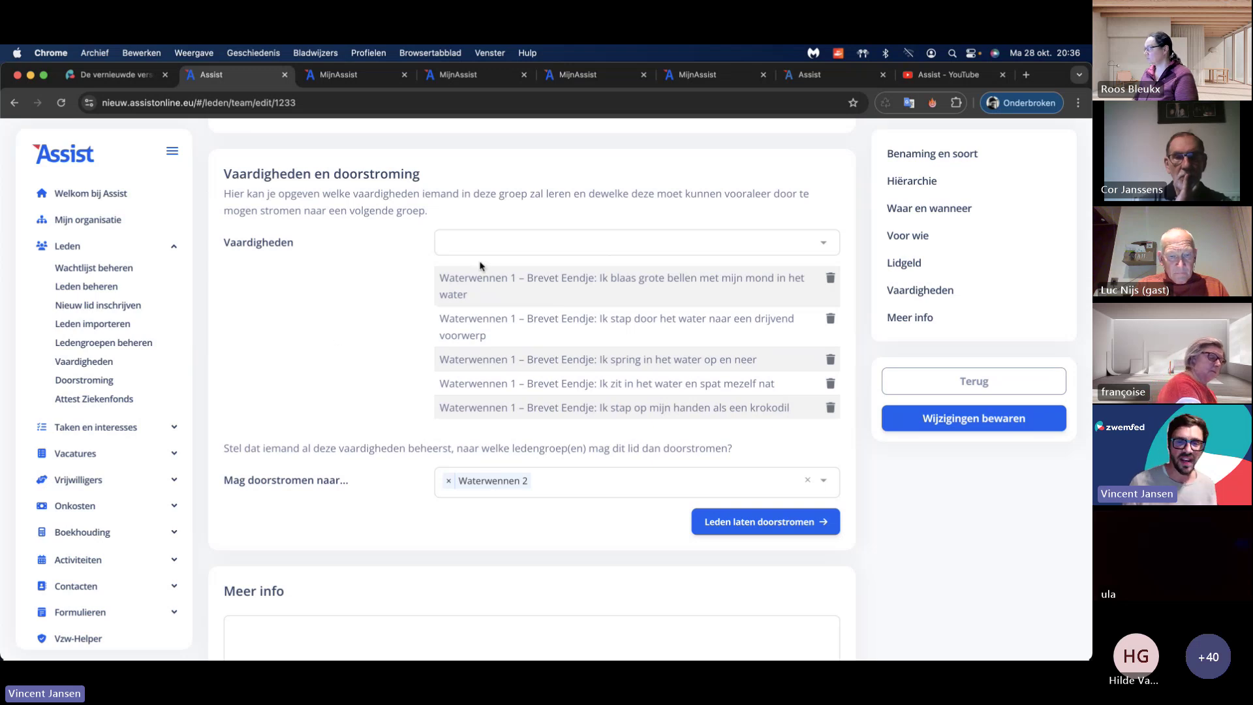
# Step: Check which skills could still be linked to Waterwennen, closing the list without adding any
pyautogui.click(503, 248)
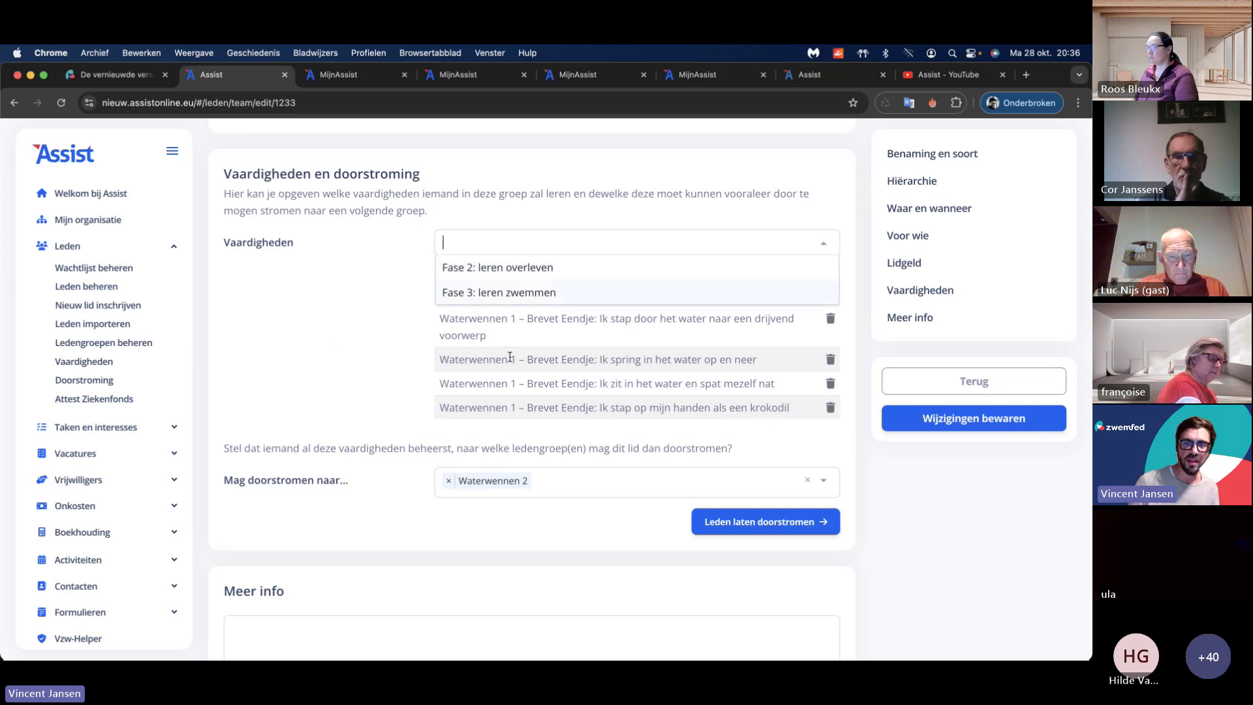
pyautogui.click(413, 247)
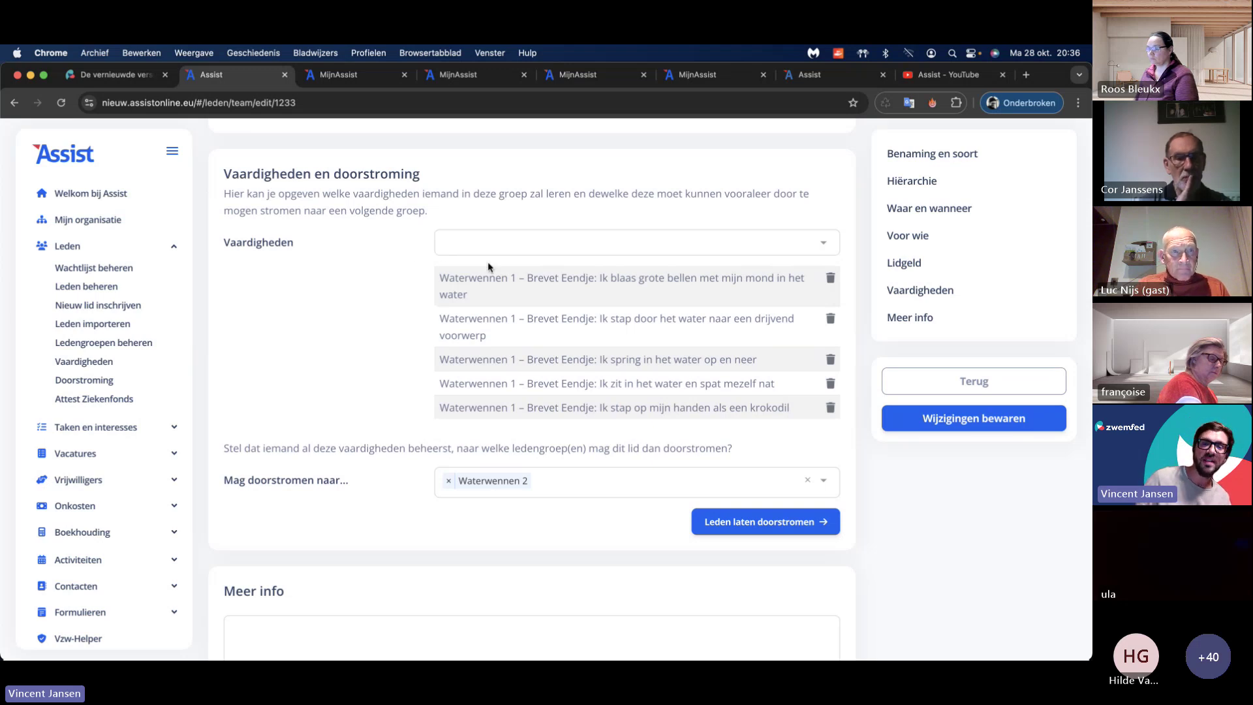
pyautogui.scroll(15, 383, 284)
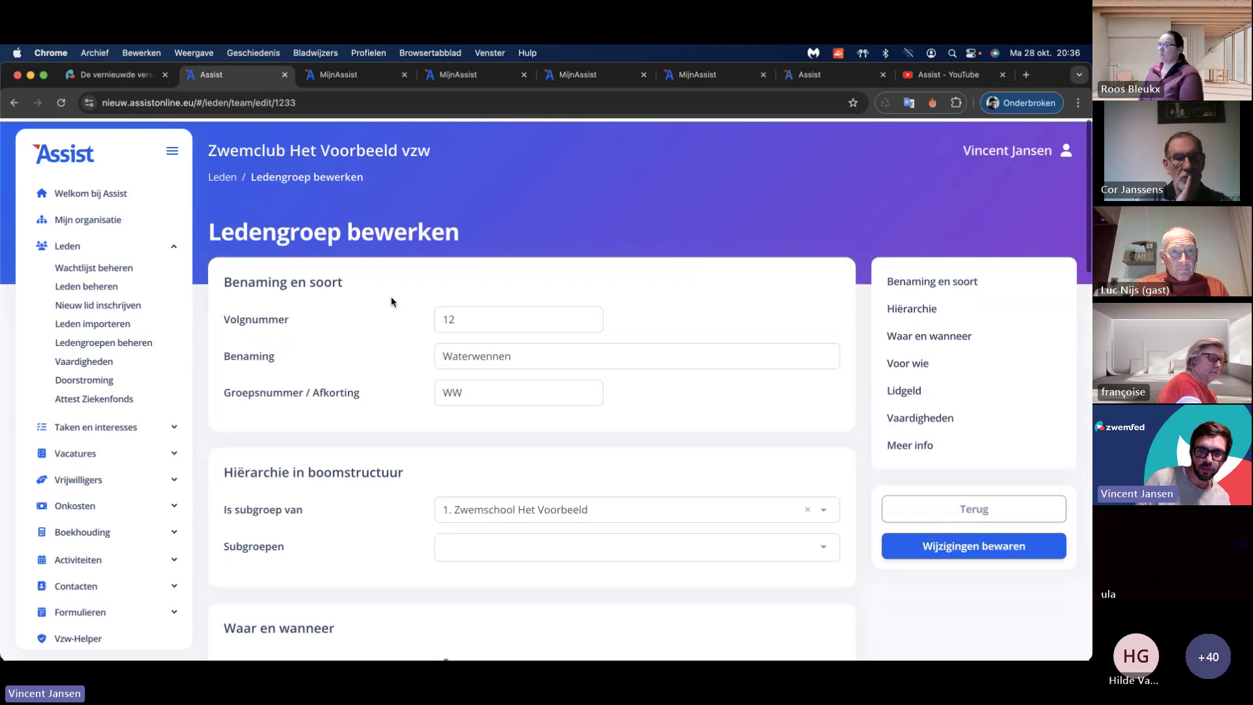
pyautogui.scroll(-15, 390, 296)
pyautogui.scroll(2, 396, 305)
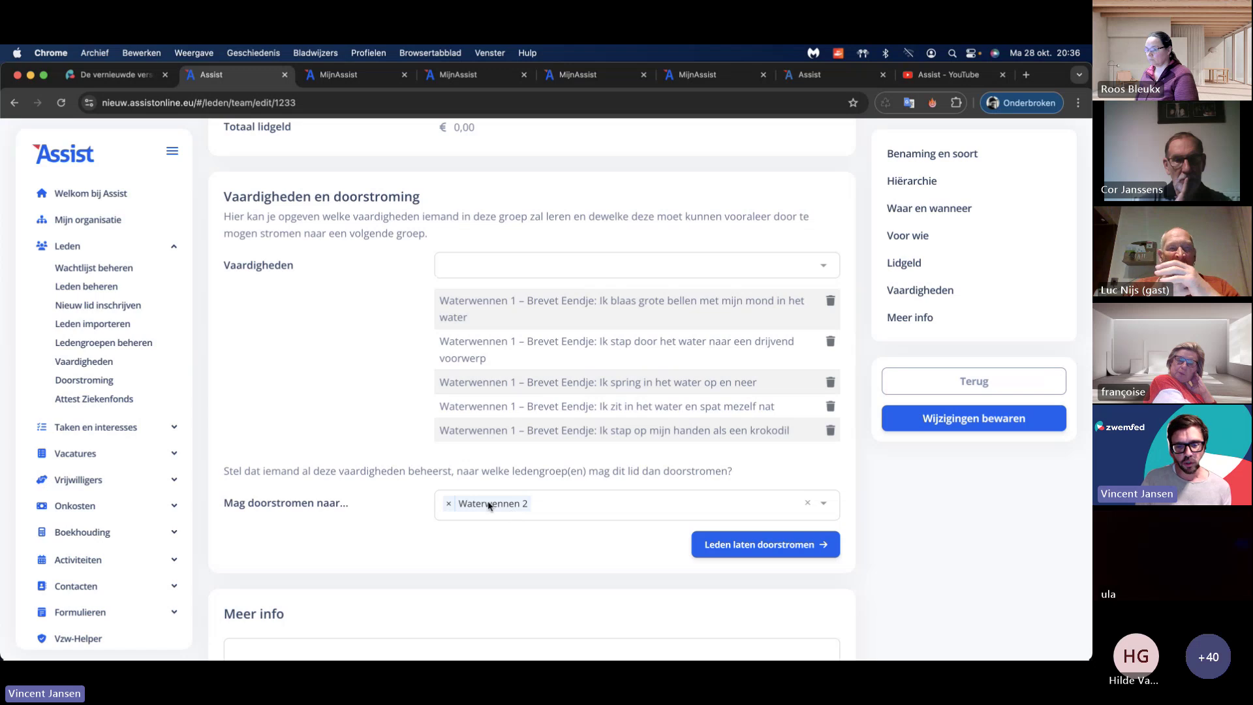
pyautogui.scroll(-5, 420, 497)
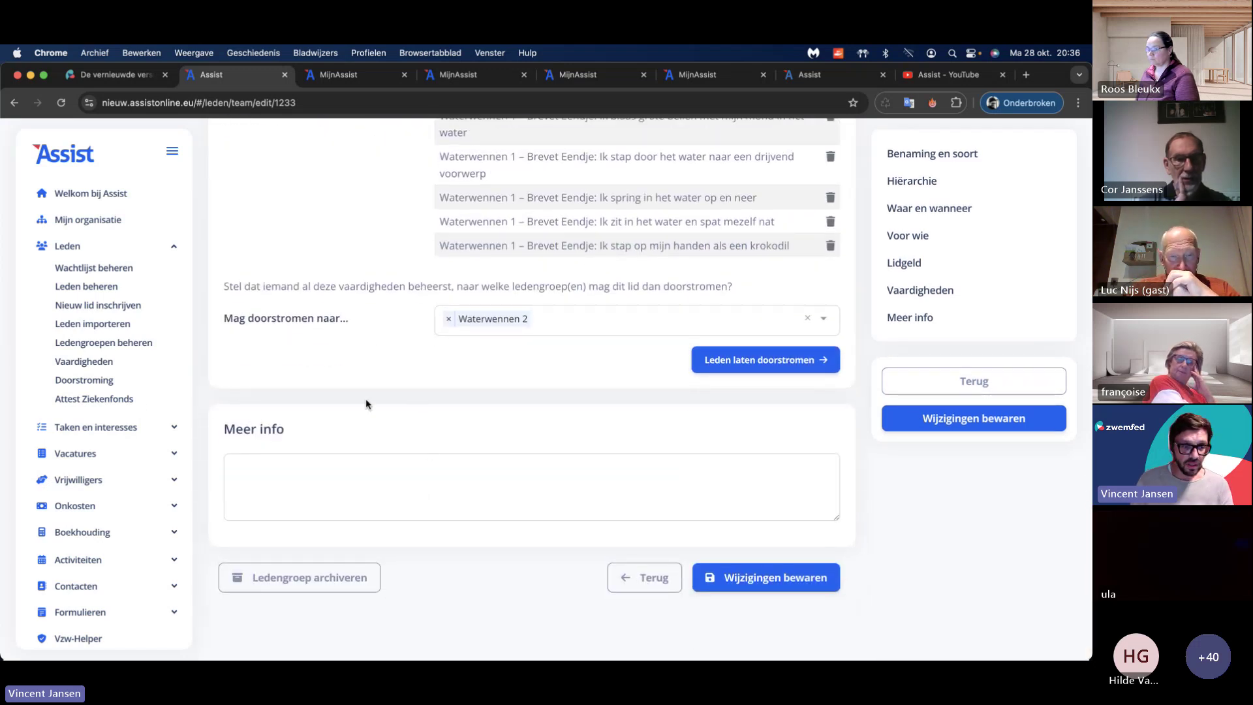
# Step: On Doorstroming, check eligible members from 1. Zwemschool Het Voorbeeld, 2. Recreatief zwemmen and 3. Competitief zwemmen
pyautogui.click(105, 382)
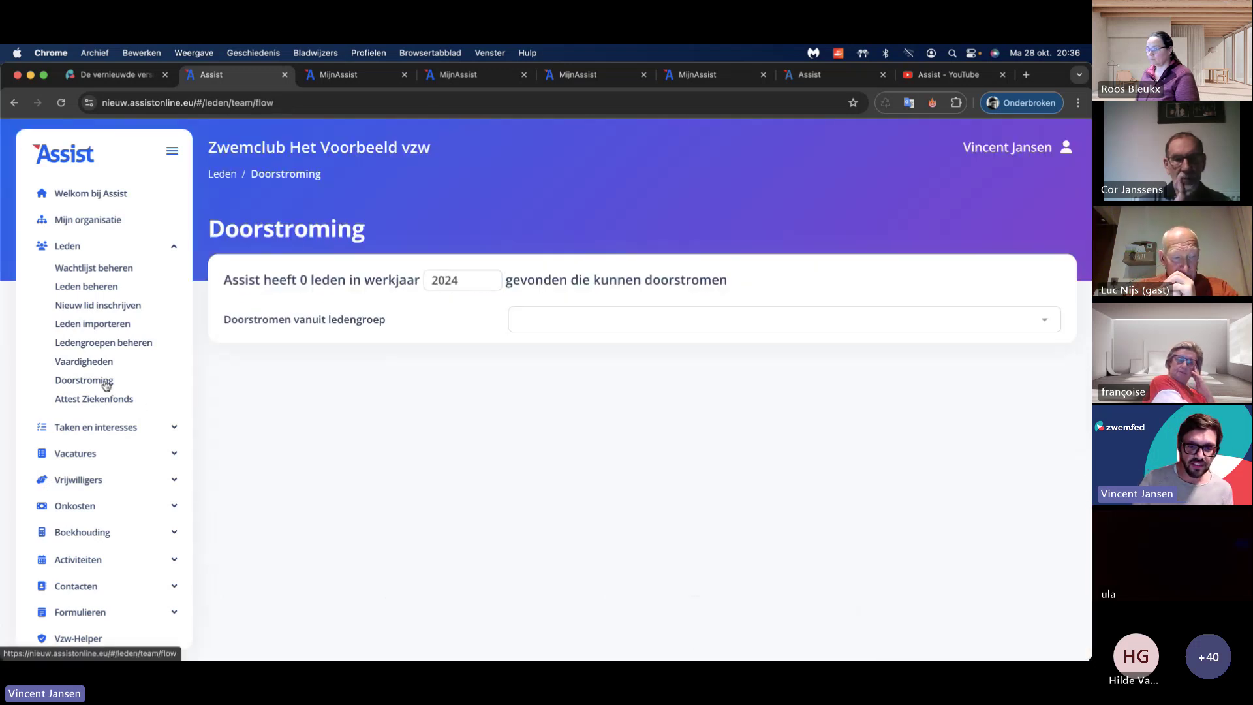
pyautogui.click(533, 325)
pyautogui.click(572, 345)
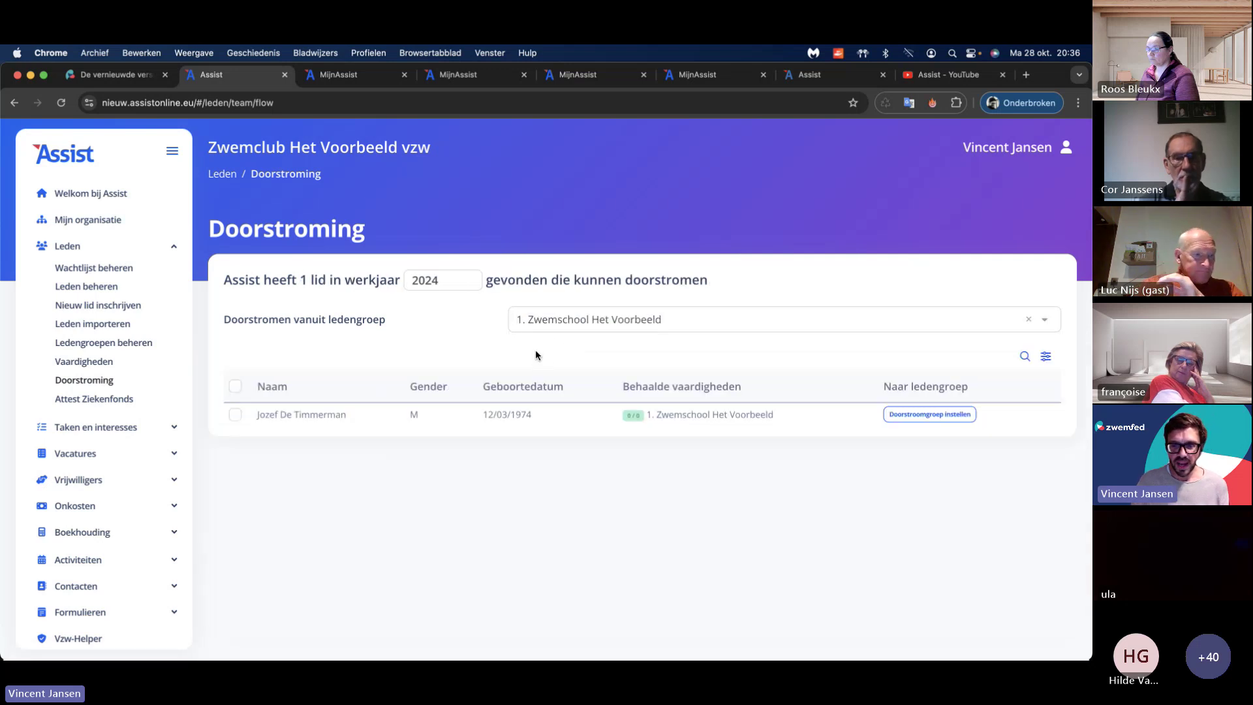
pyautogui.click(614, 319)
pyautogui.click(618, 362)
pyautogui.click(615, 327)
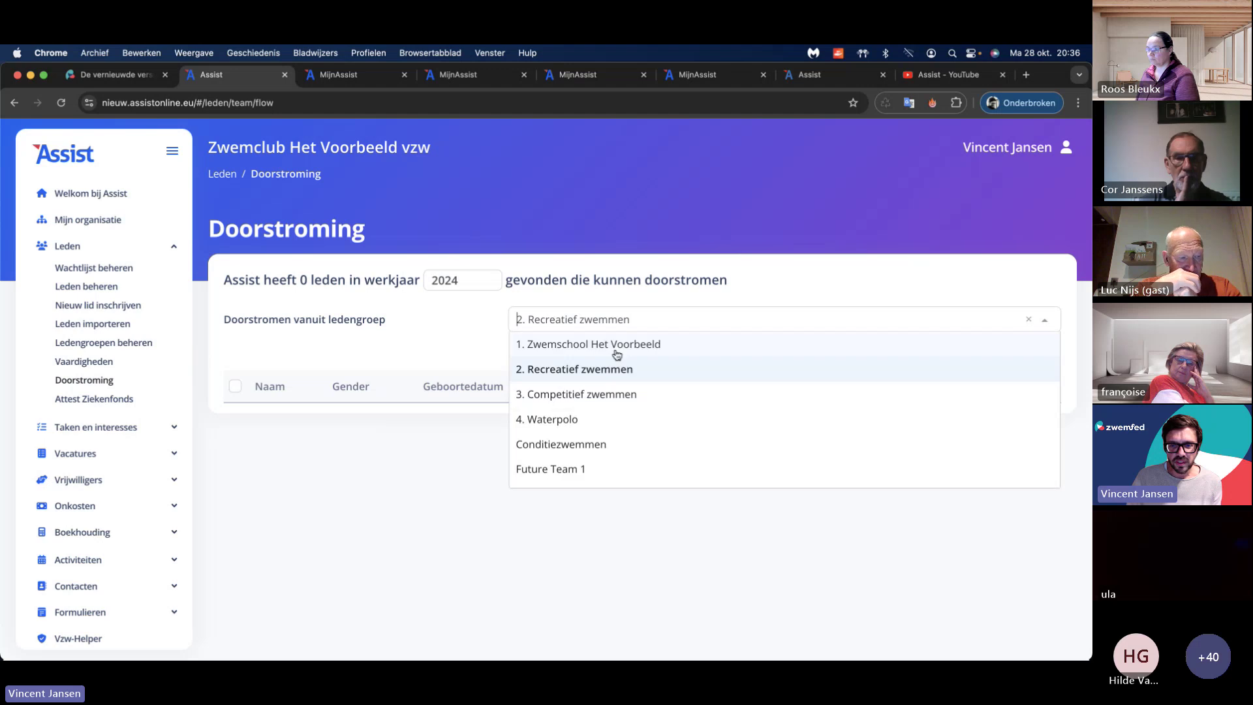
pyautogui.click(621, 392)
# Step: Check 4. Waterpolo, Conditiezwemmen and Future Team 1 as source groups, ending on 1. Zwemschool Het Voorbeeld
pyautogui.click(620, 320)
pyautogui.click(615, 418)
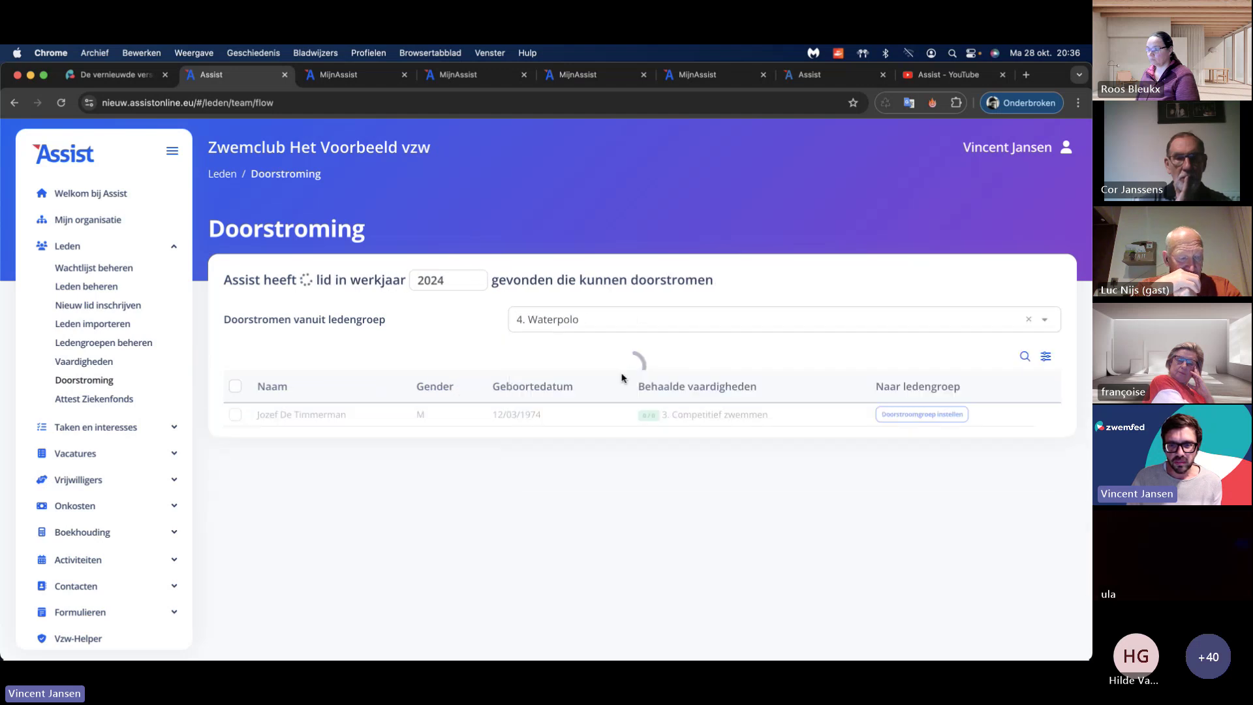
pyautogui.click(621, 324)
pyautogui.click(625, 442)
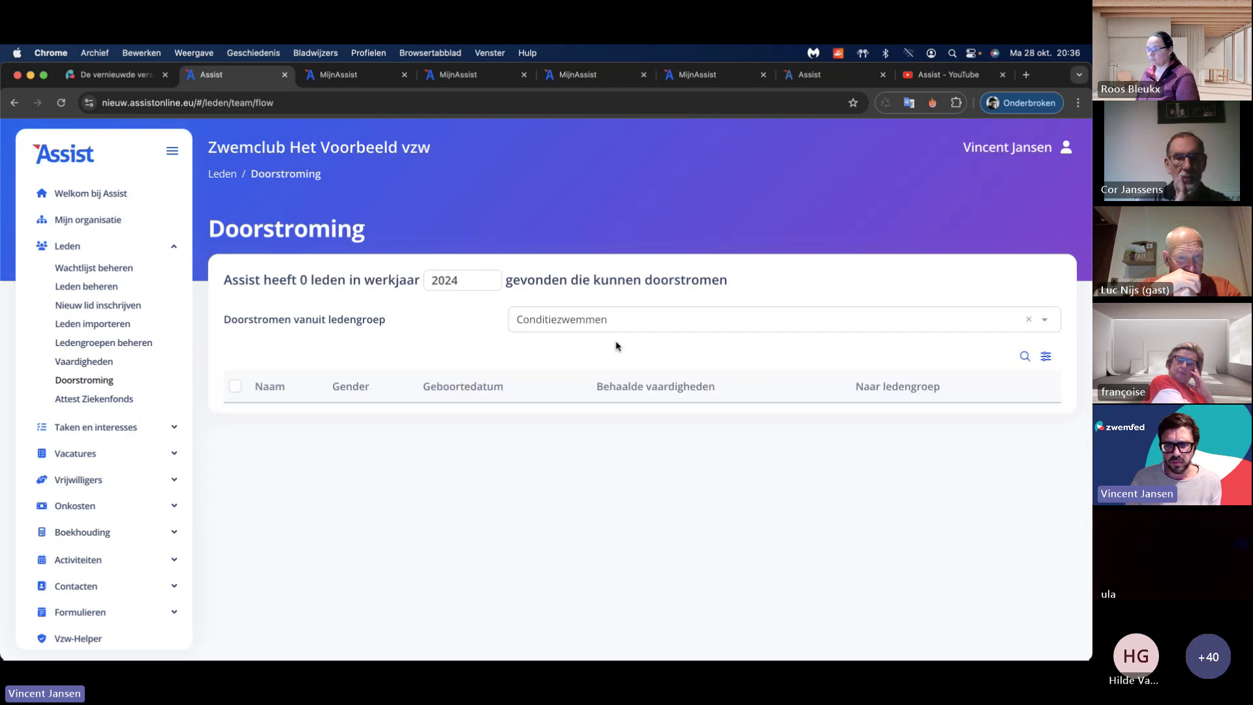
pyautogui.click(615, 323)
pyautogui.click(633, 465)
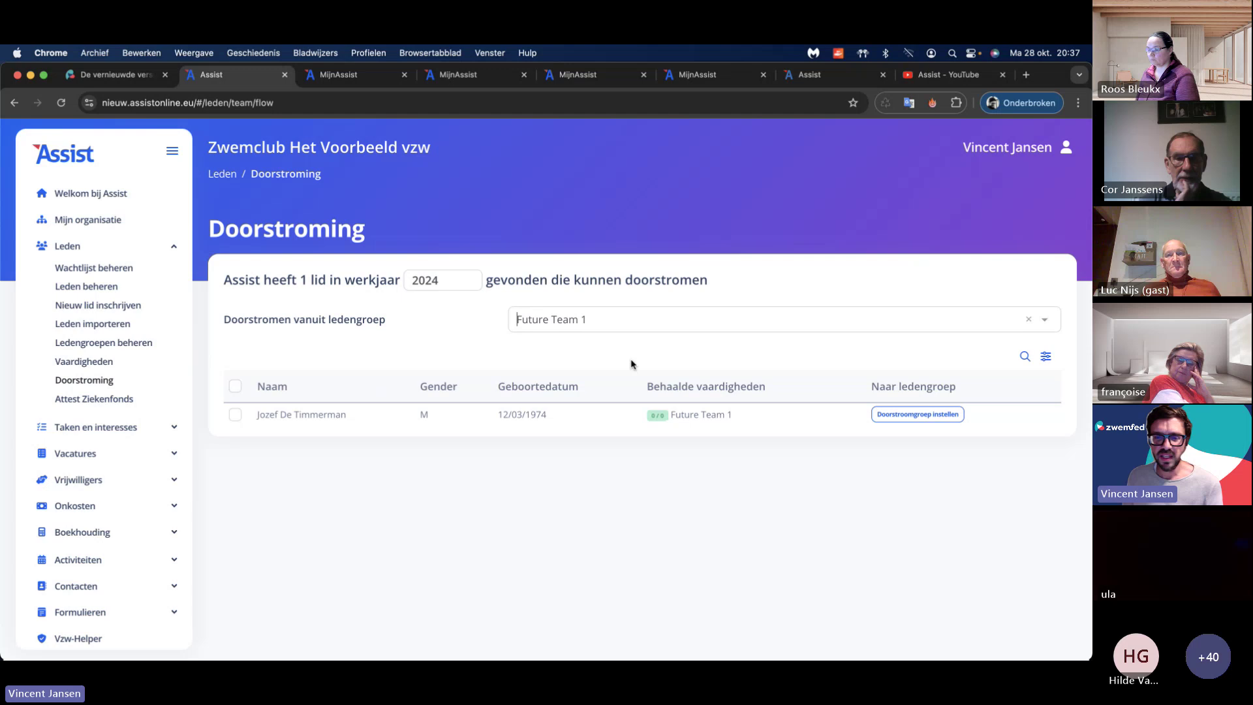
pyautogui.click(617, 319)
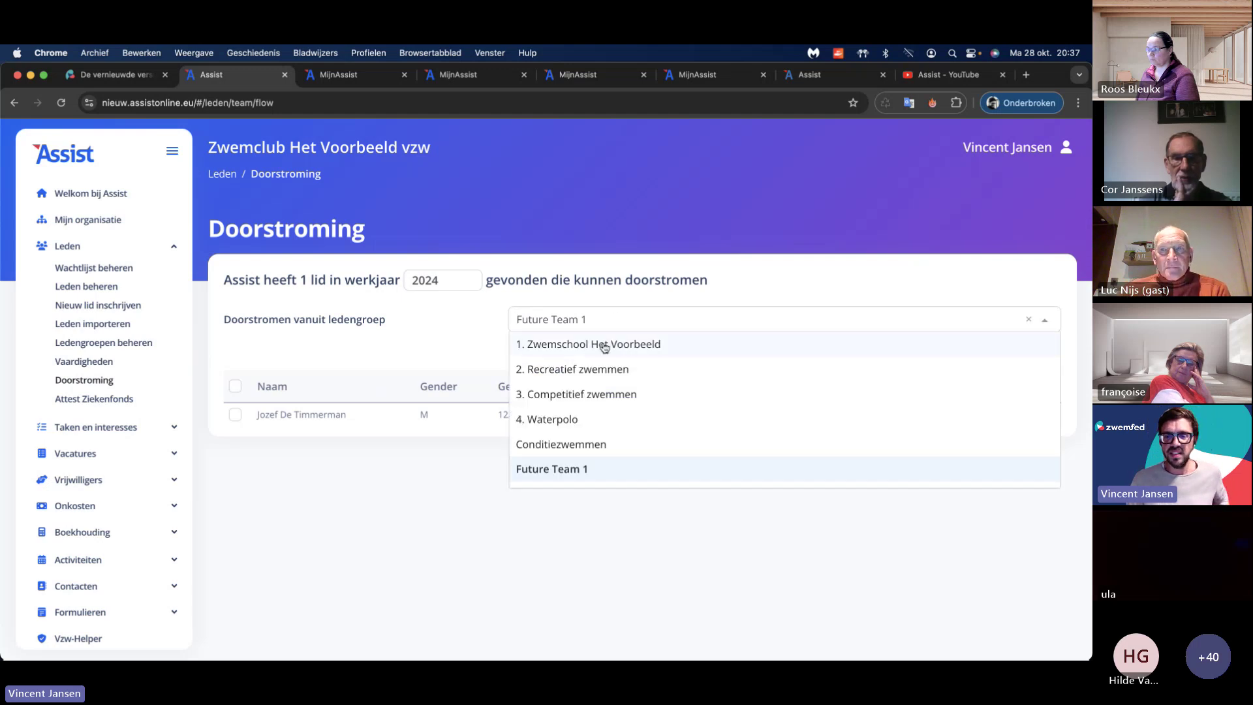
pyautogui.click(601, 342)
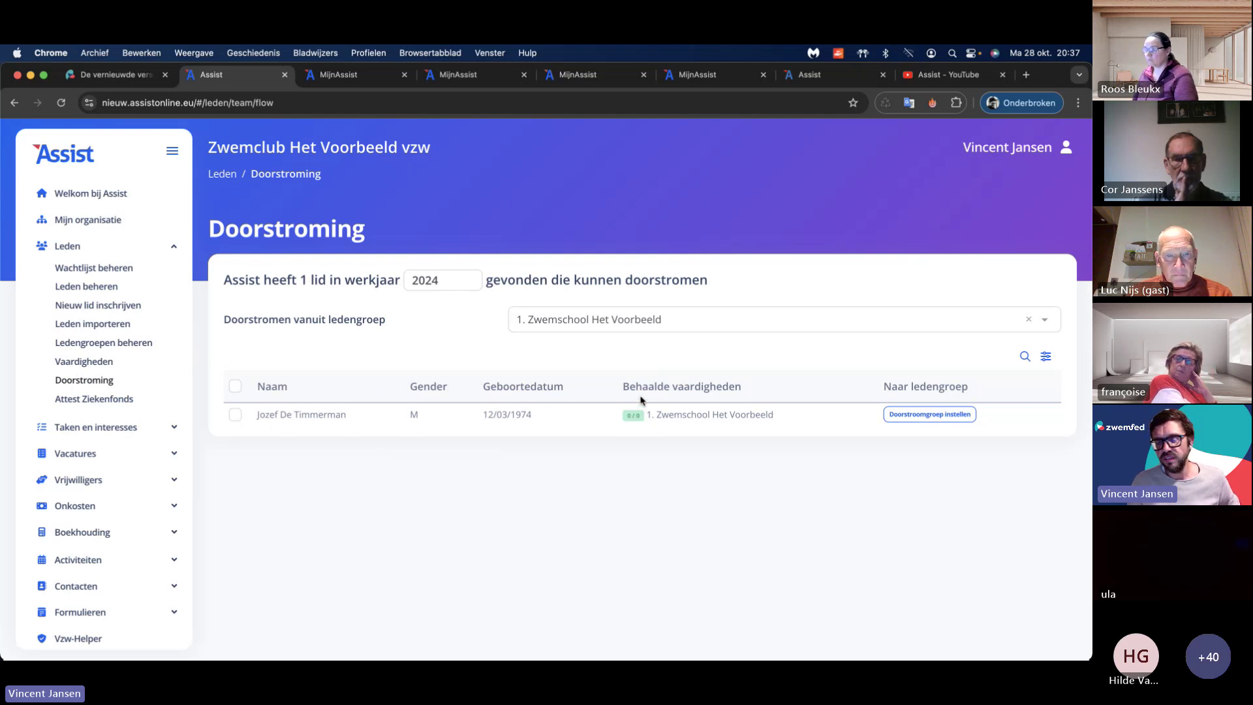
# Step: View the eligible member's achieved skills for 2. Recreatief zwemmen, then close the window
pyautogui.click(633, 415)
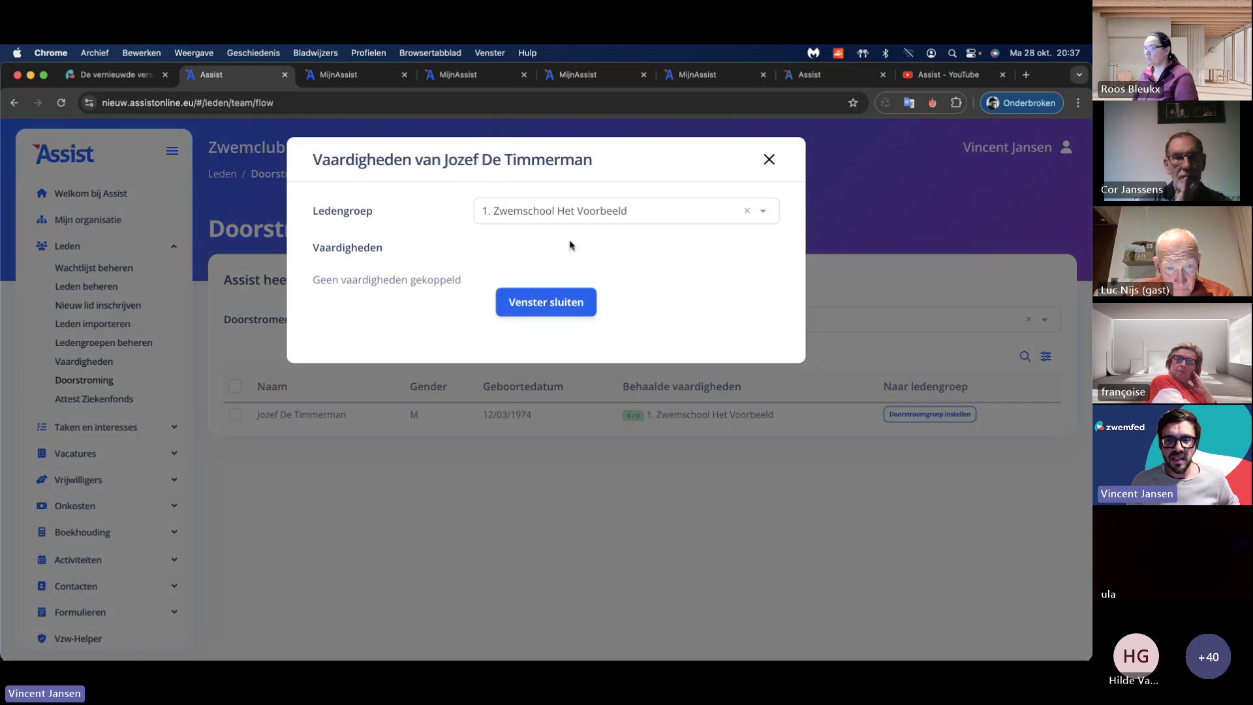
pyautogui.click(570, 212)
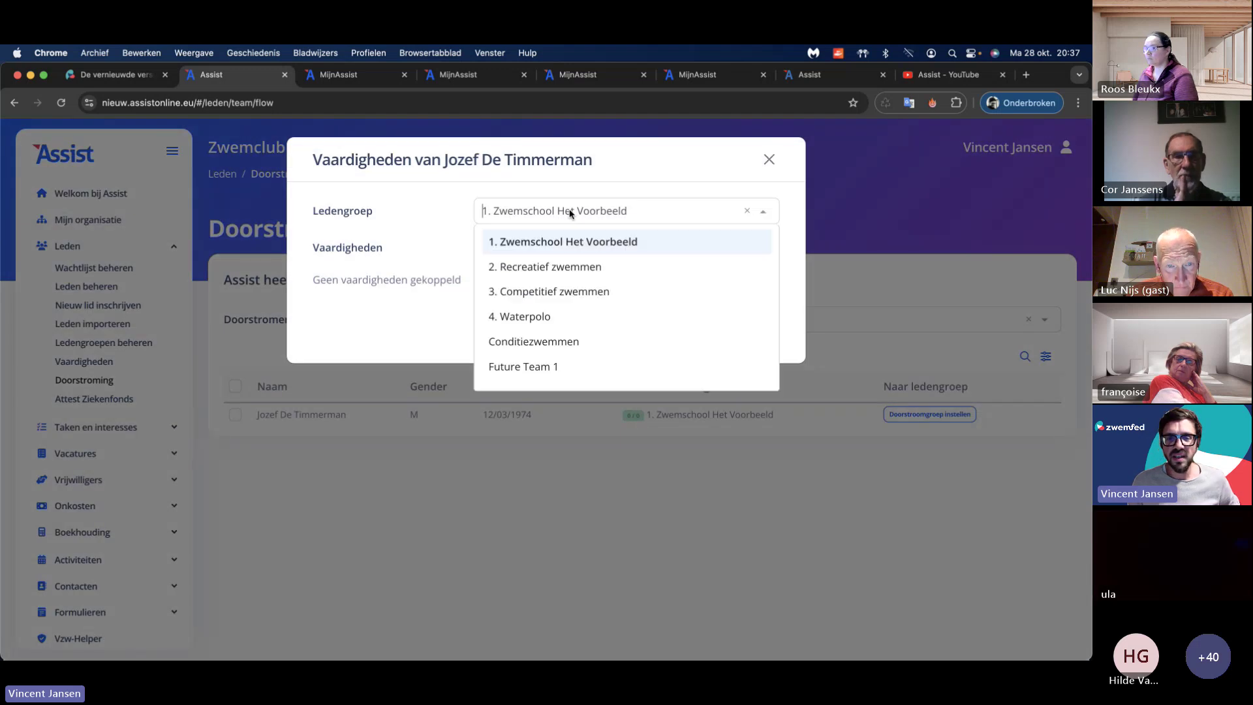
pyautogui.click(584, 267)
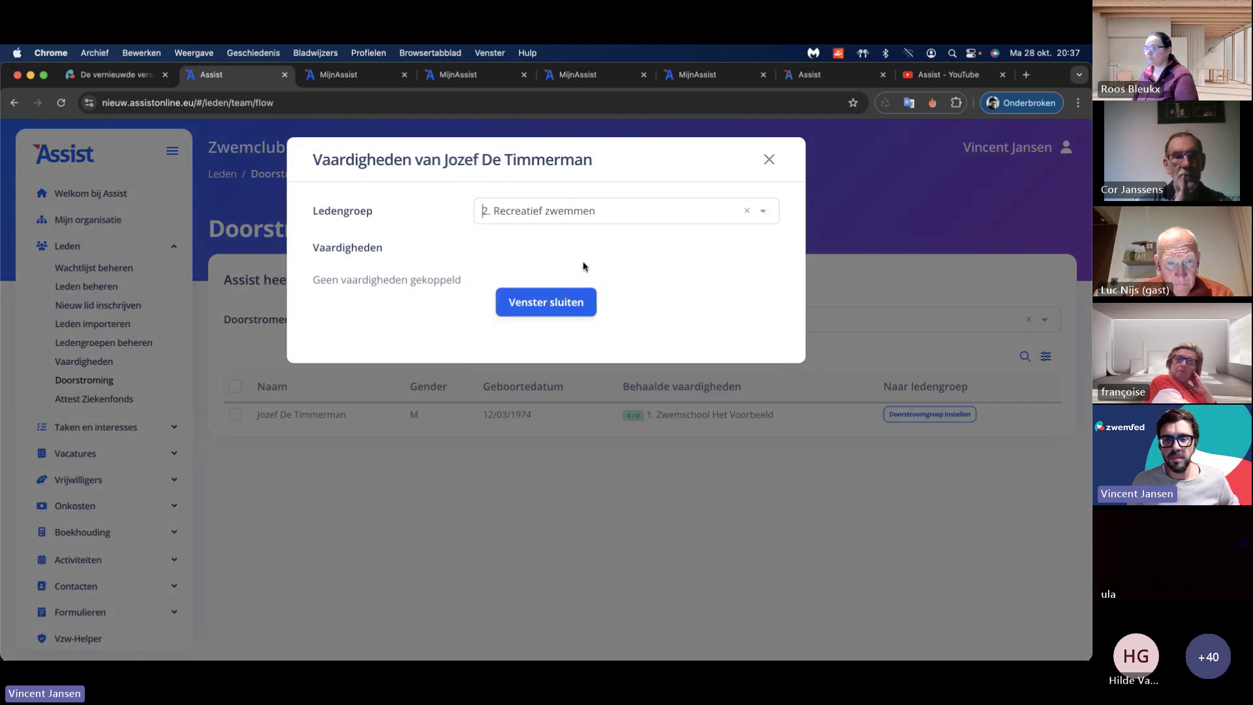
pyautogui.click(770, 160)
# Step: Switch the source group to Waterwennen, then to Waterwennen 2
pyautogui.click(607, 319)
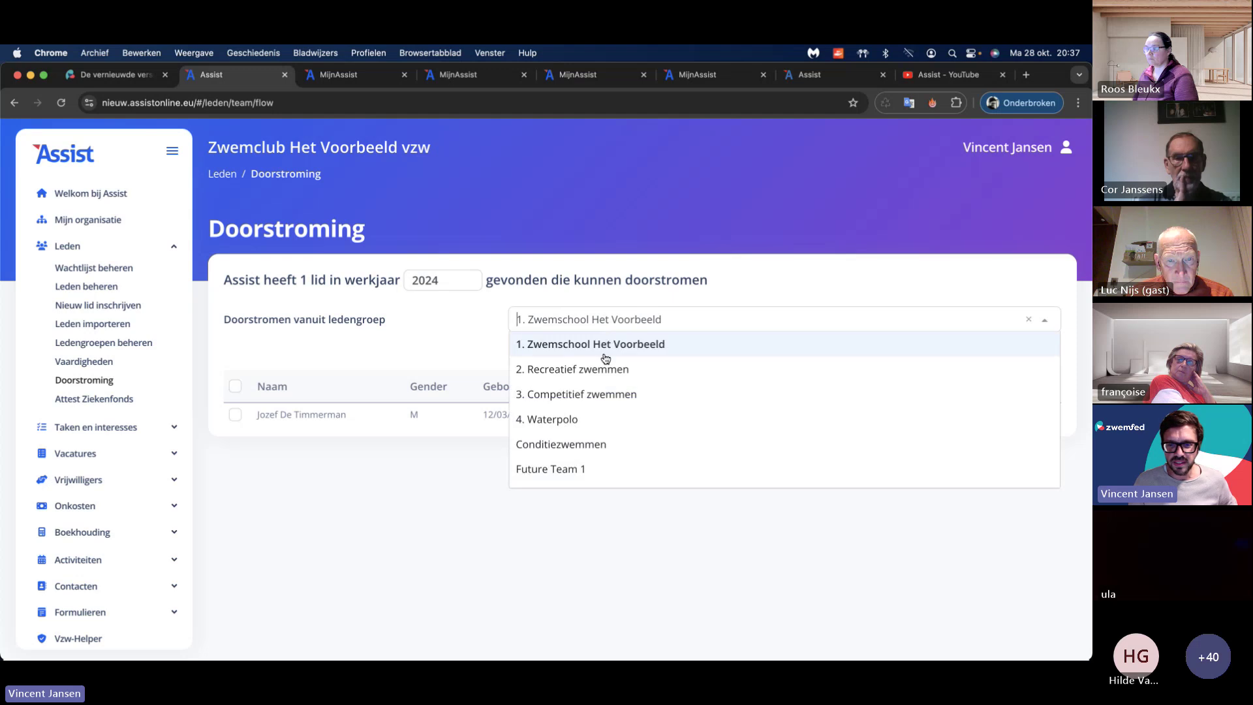
pyautogui.scroll(-3, 599, 388)
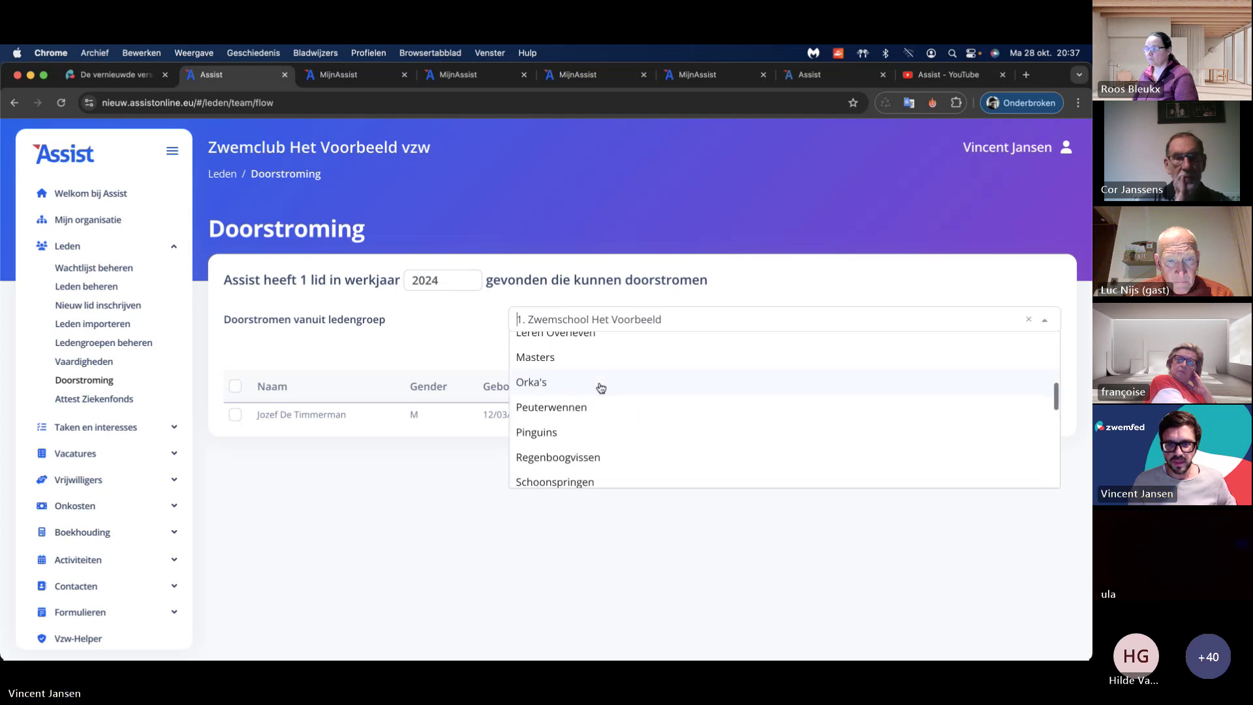
pyautogui.scroll(-10, 599, 386)
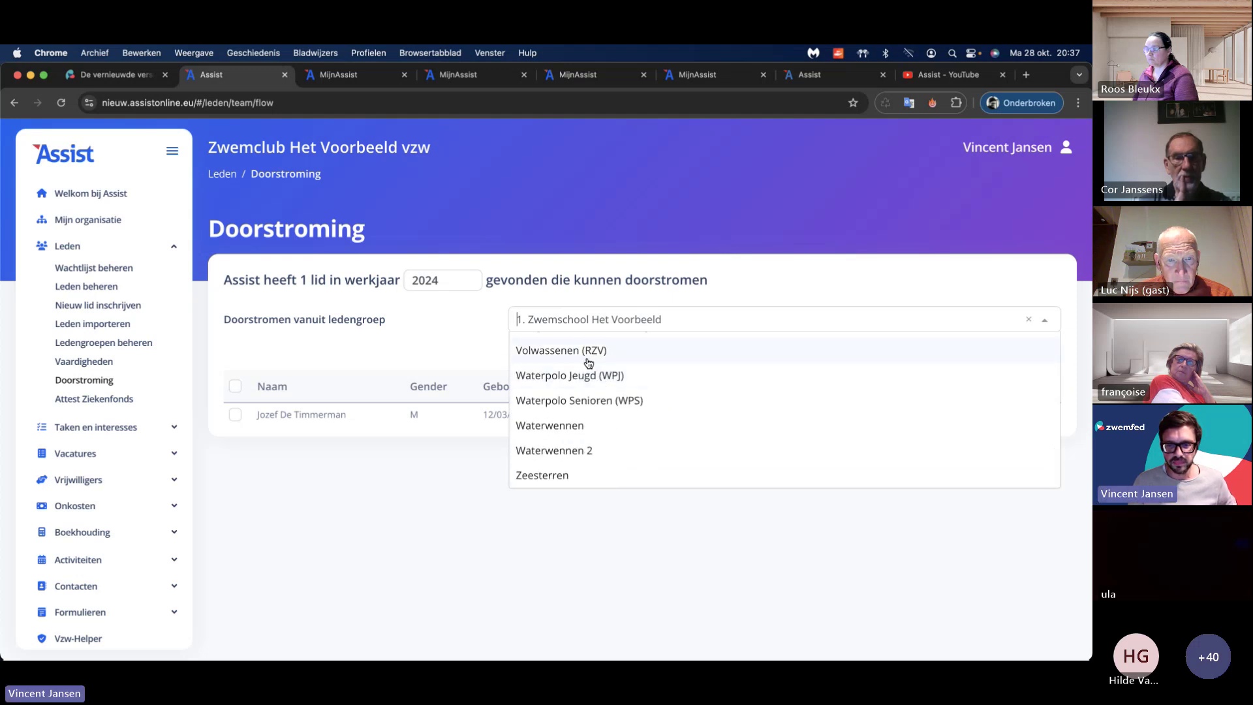
pyautogui.click(576, 425)
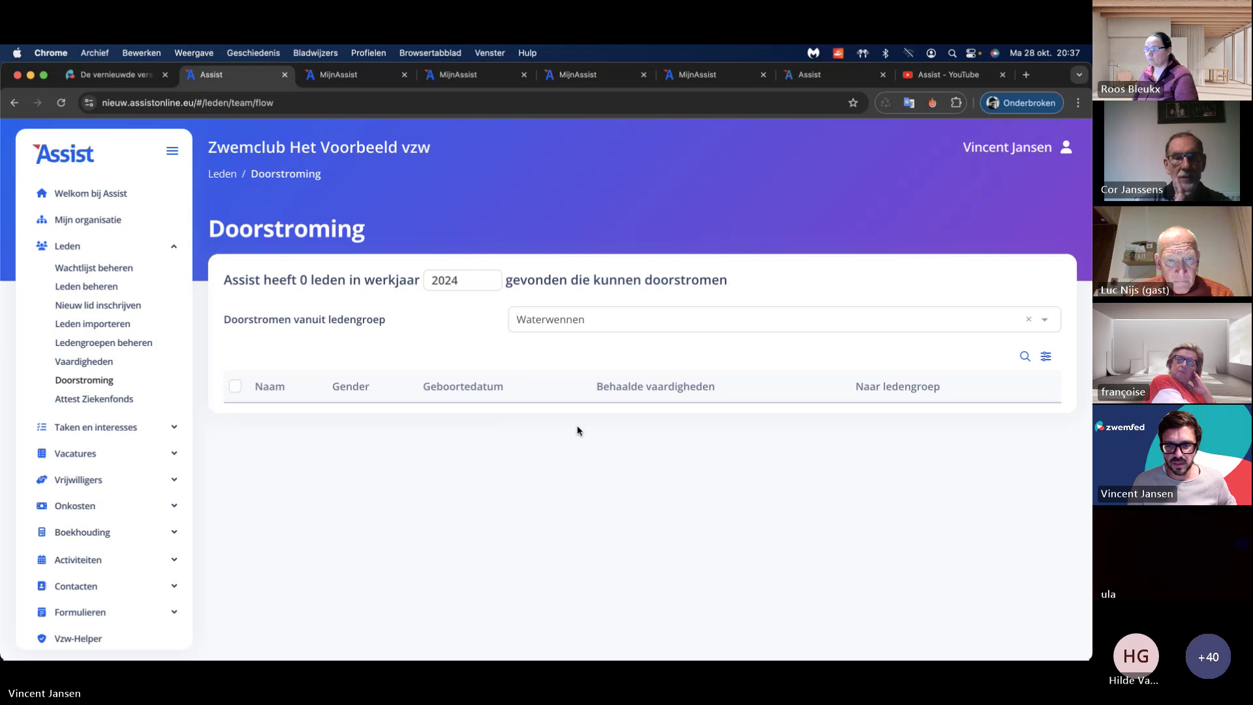
pyautogui.click(591, 329)
pyautogui.click(593, 446)
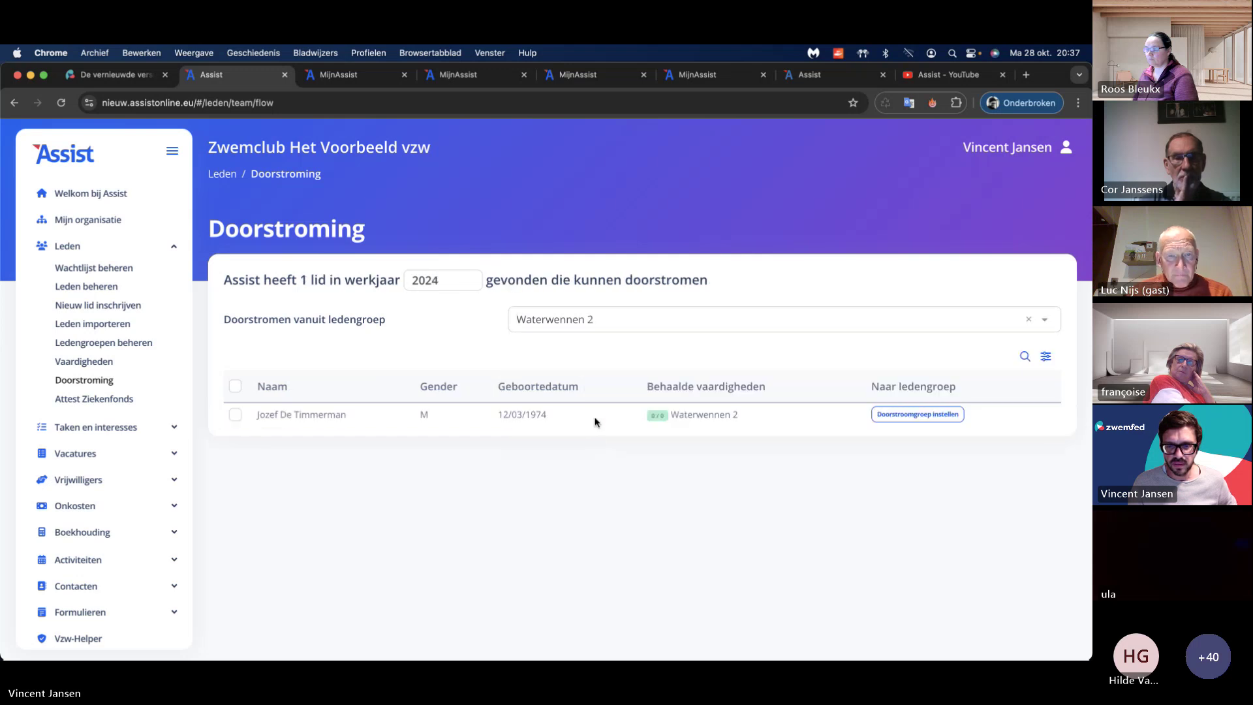
# Step: Review the Waterwennen skills in the member's achieved-skills overview and close it
pyautogui.click(657, 415)
pyautogui.click(654, 212)
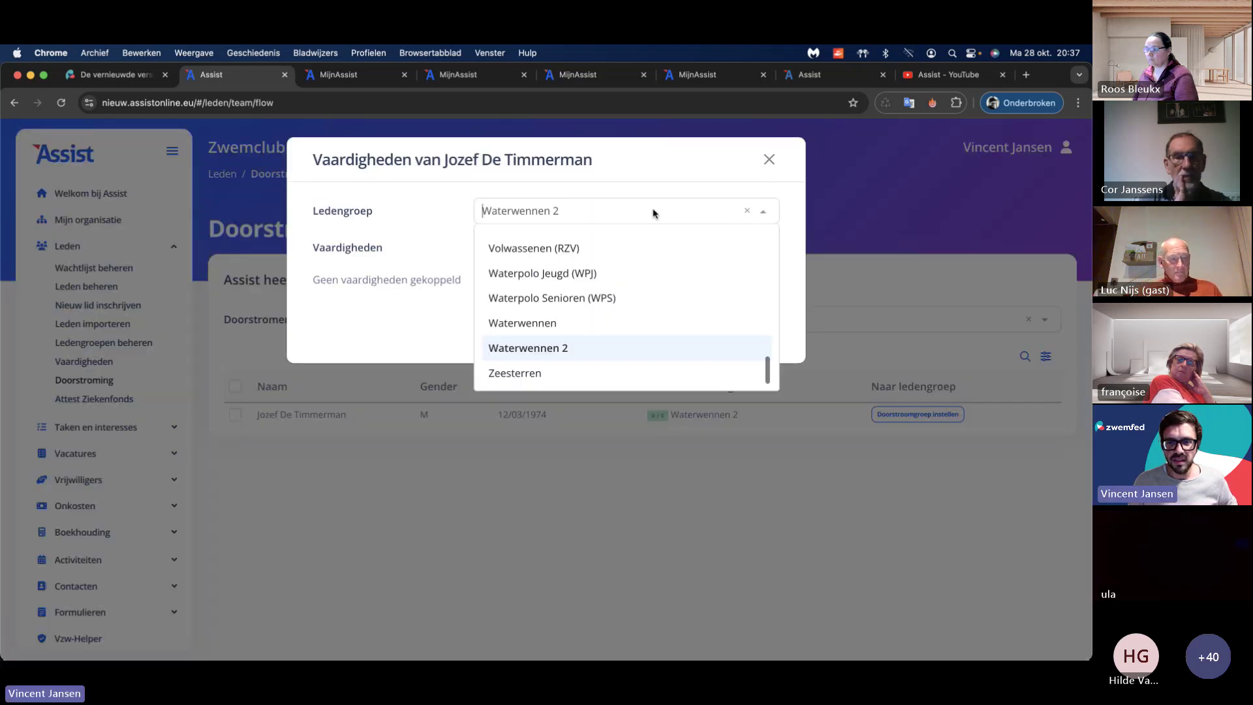
pyautogui.click(638, 323)
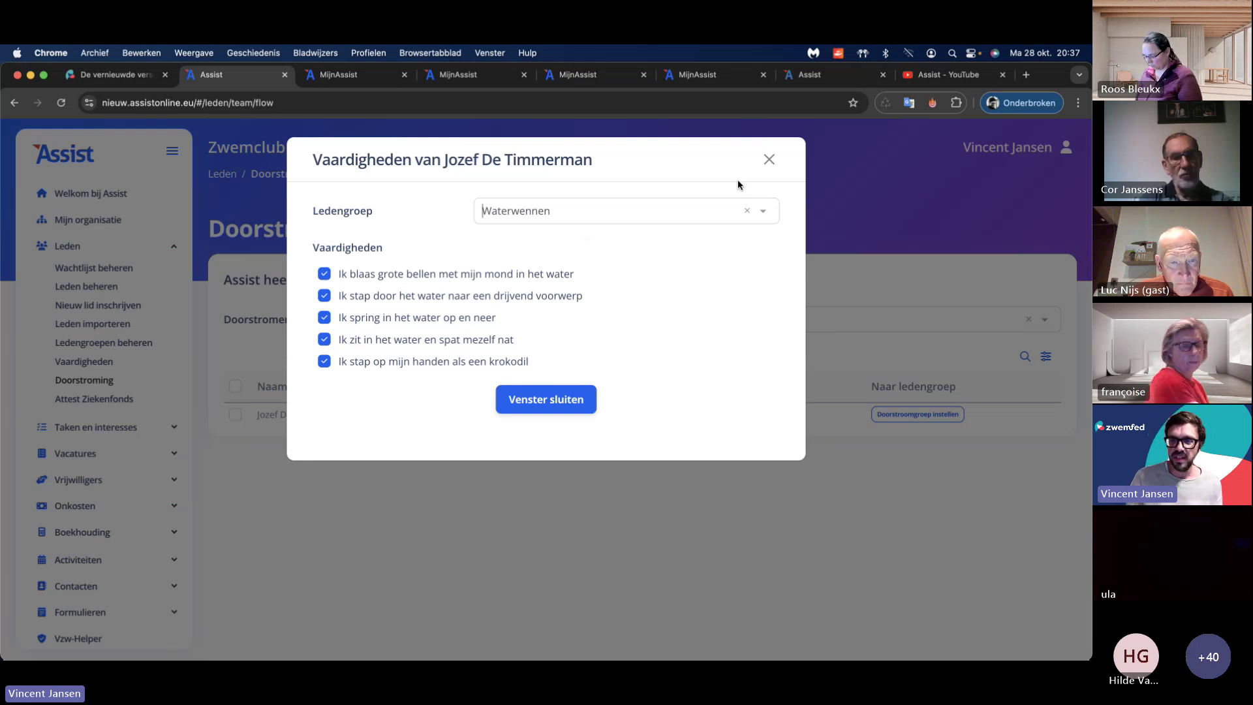
pyautogui.click(767, 159)
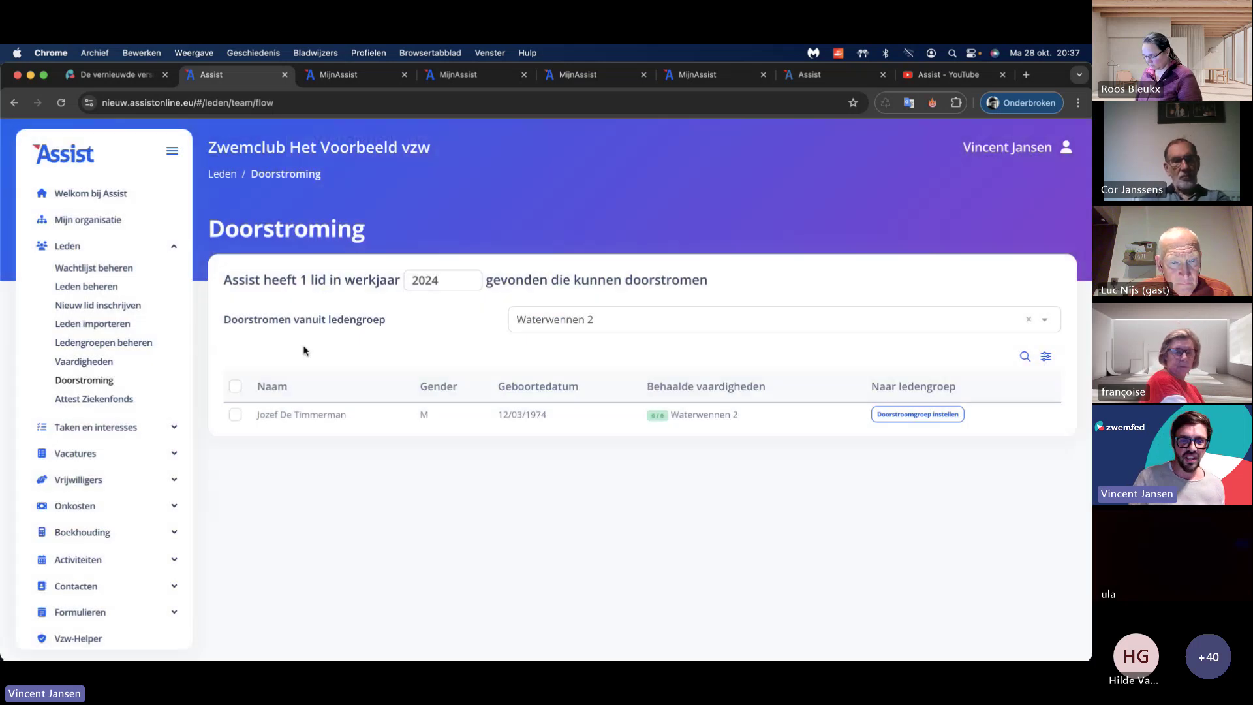
# Step: Select the Waterwennen 2 member via the header checkbox and view its bulk actions, including 'In bulk overzetten'
pyautogui.click(236, 386)
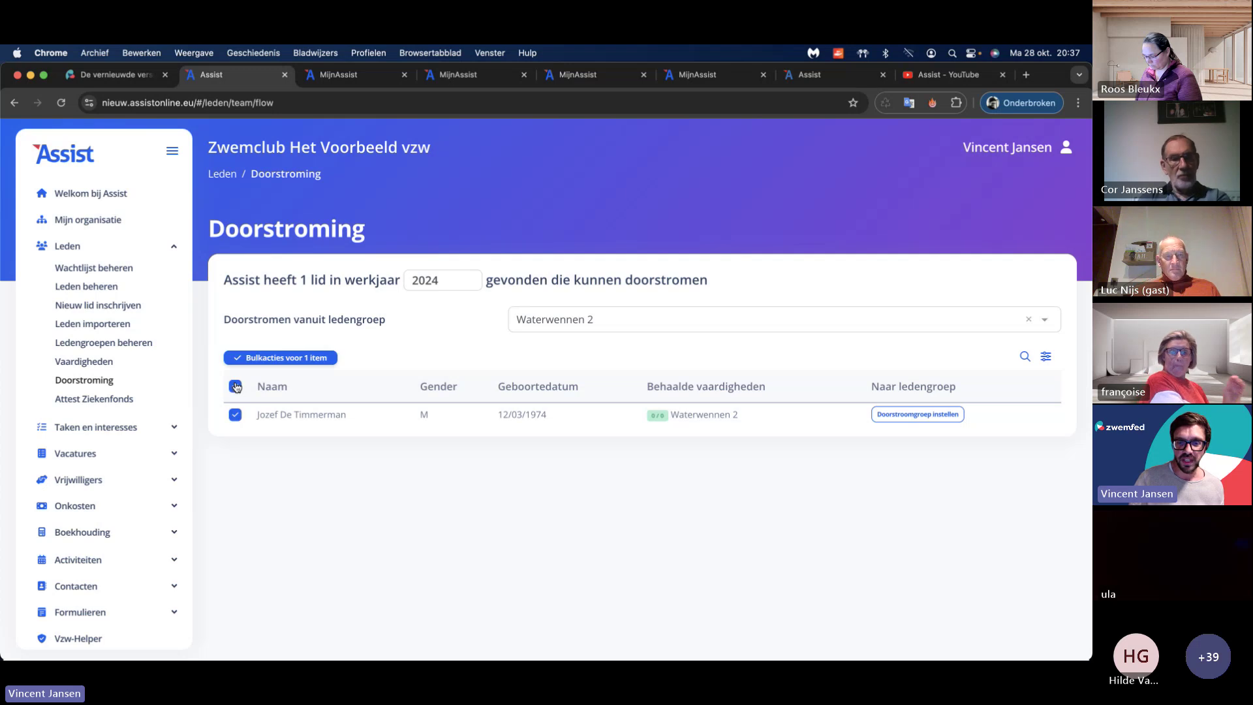
pyautogui.click(275, 361)
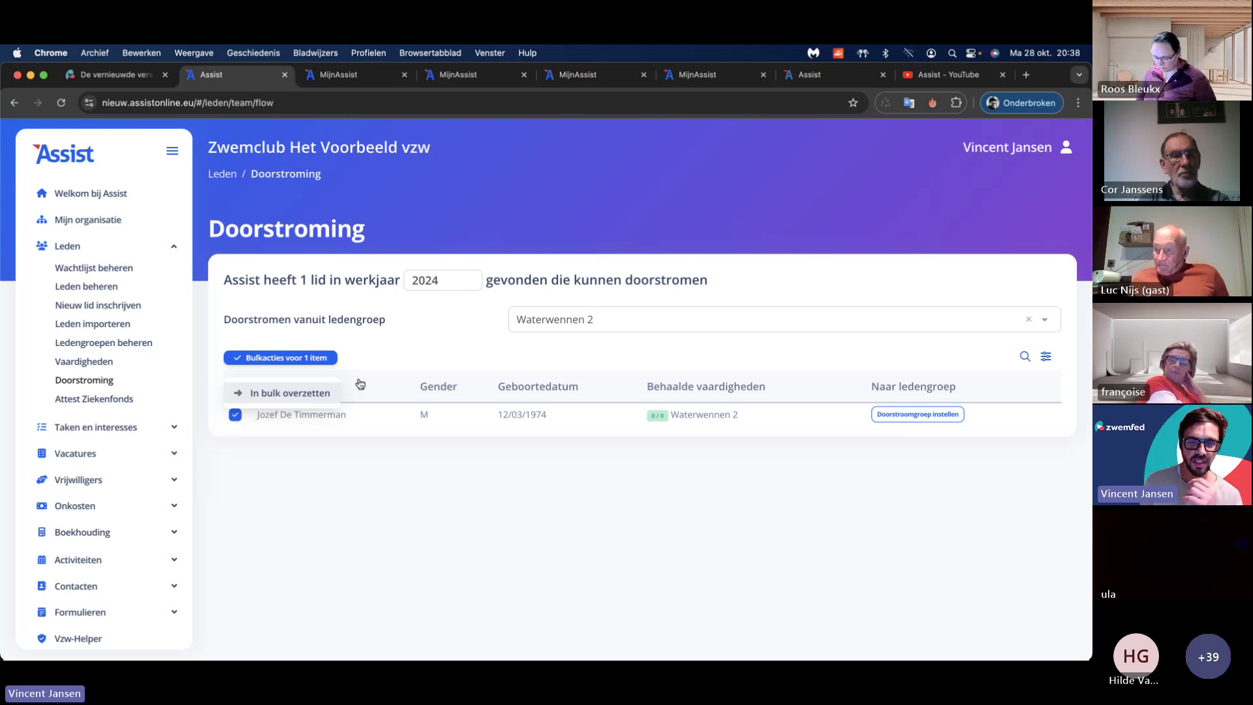
pyautogui.click(420, 363)
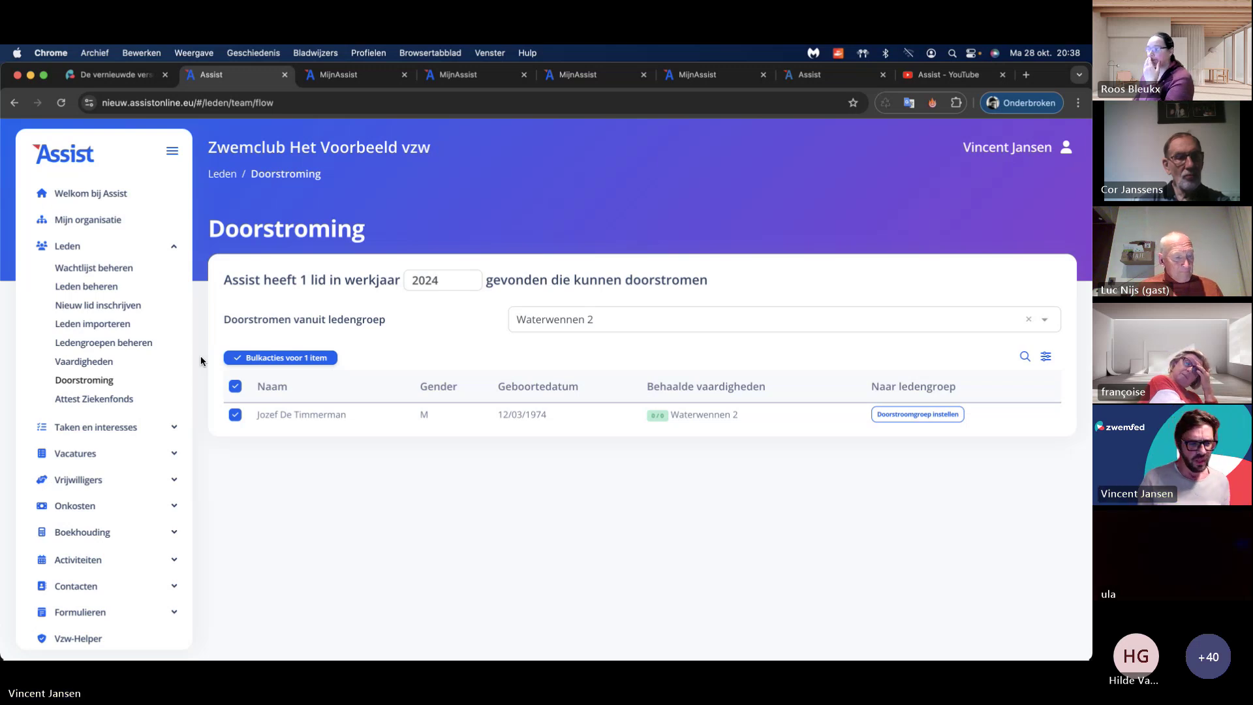
pyautogui.scroll(-2, 138, 362)
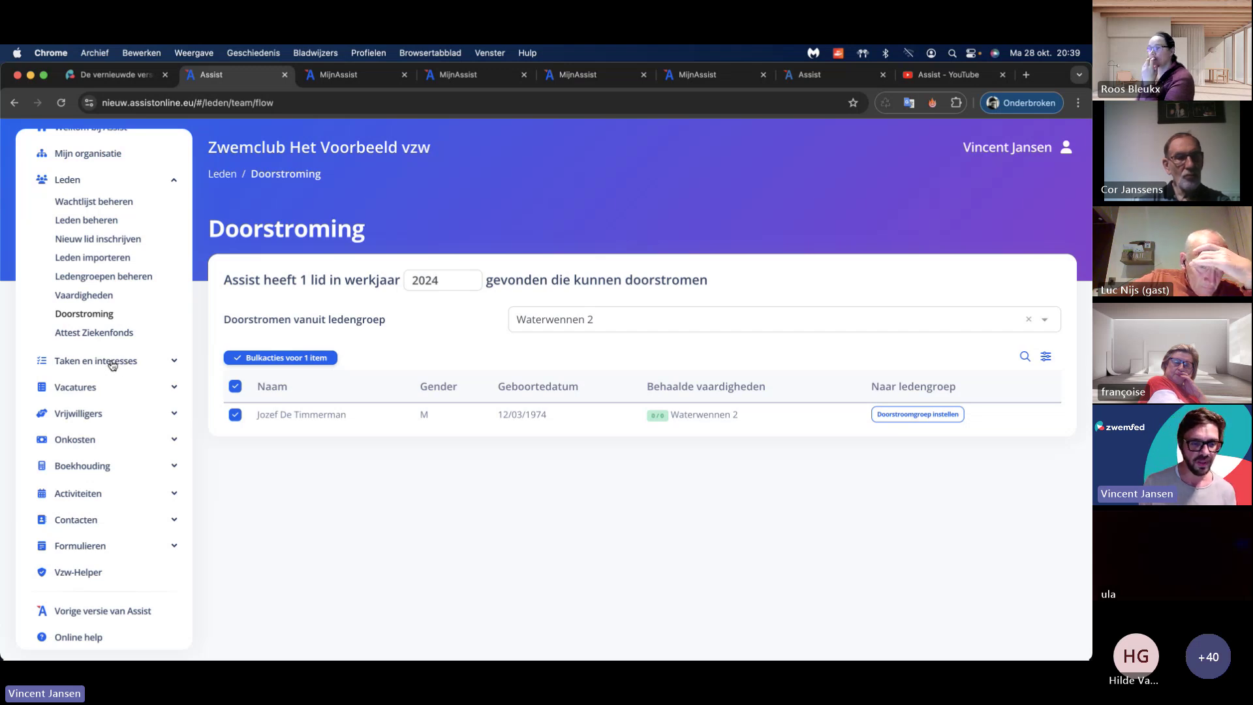
# Step: Expand the Onkosten section of the sidebar and bring up the account menu
pyautogui.click(89, 442)
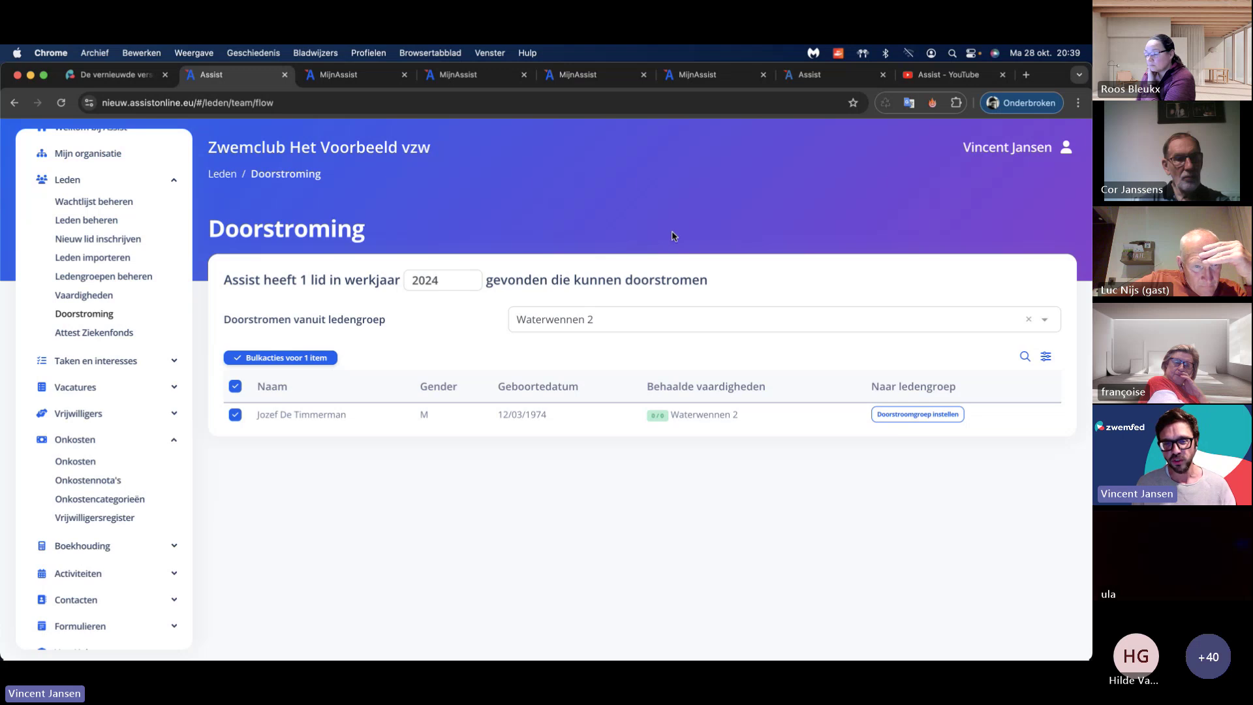
pyautogui.click(1019, 147)
# Step: Log out, sign in with the other club's saved login, and open the Onkosten list of 202 expenses
pyautogui.click(995, 216)
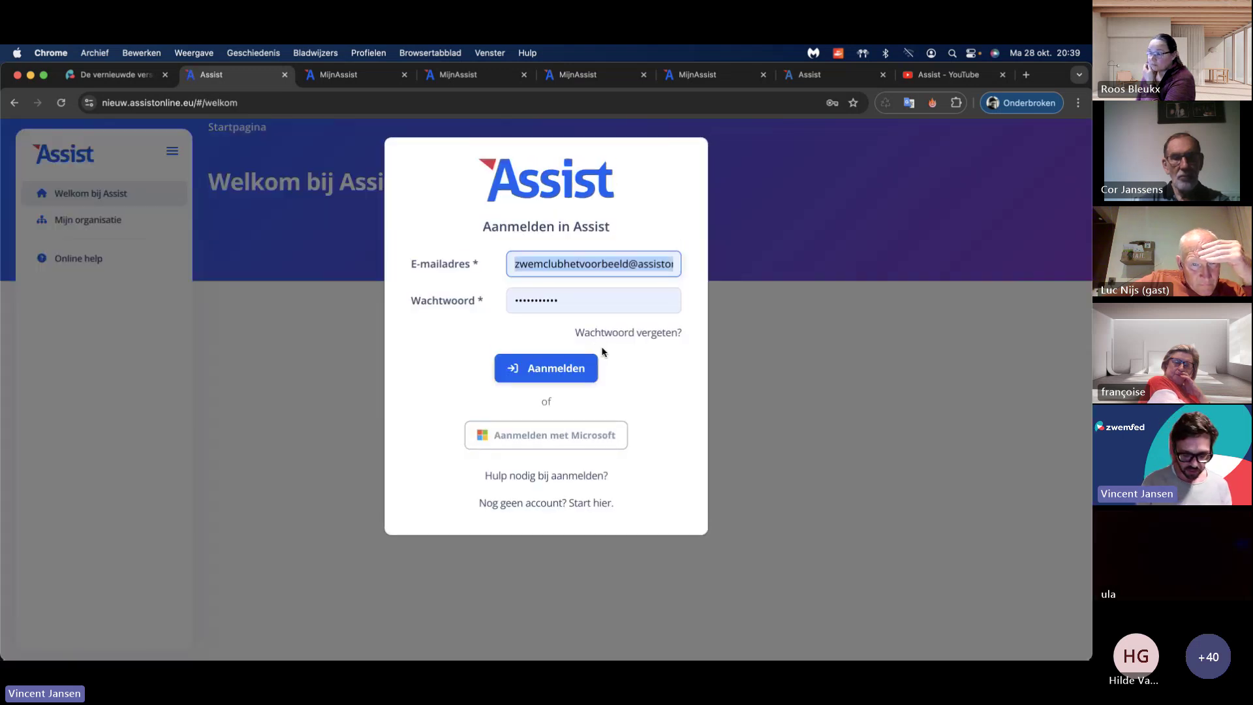
pyautogui.write('sportc')
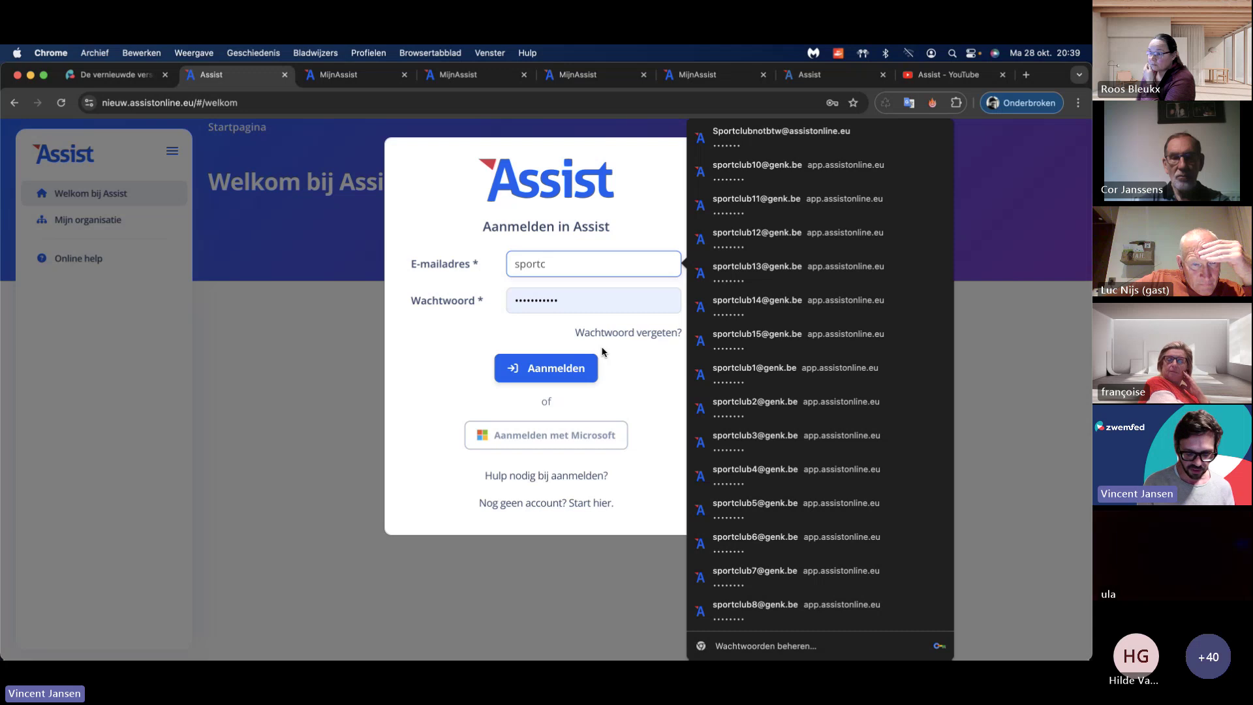
pyautogui.write('lubb')
pyautogui.press('Down')
pyautogui.press('Return')
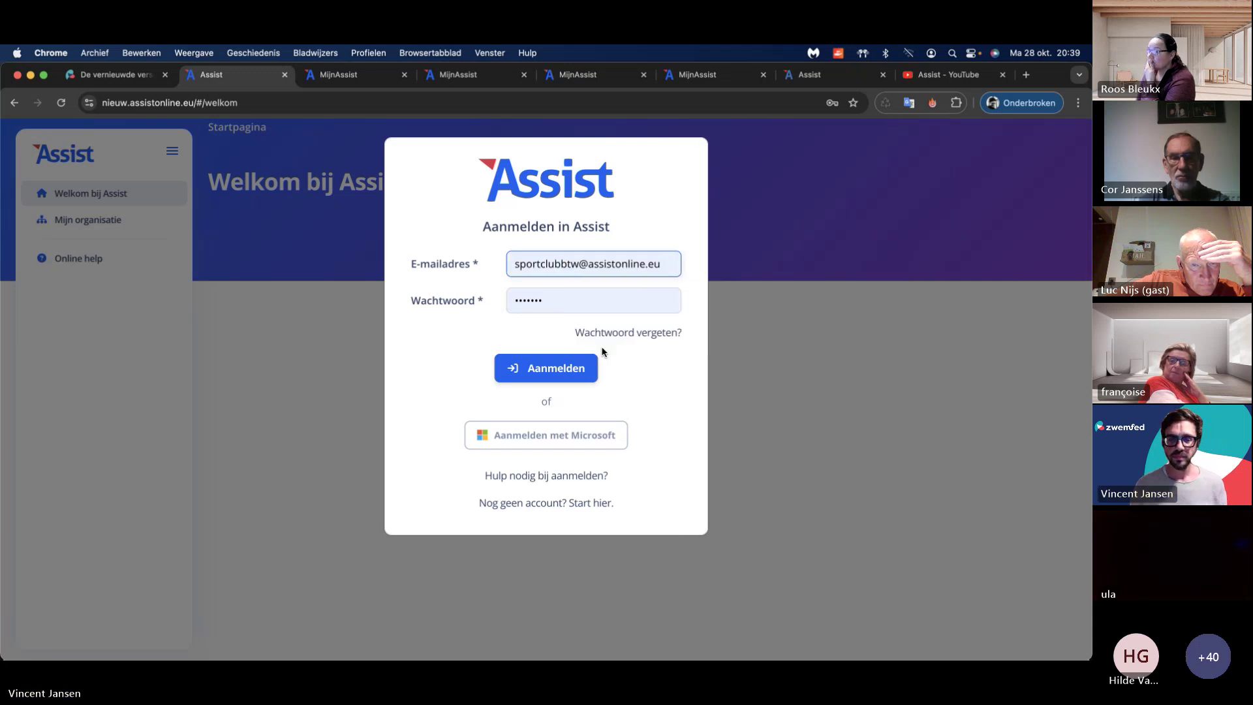
pyautogui.click(554, 368)
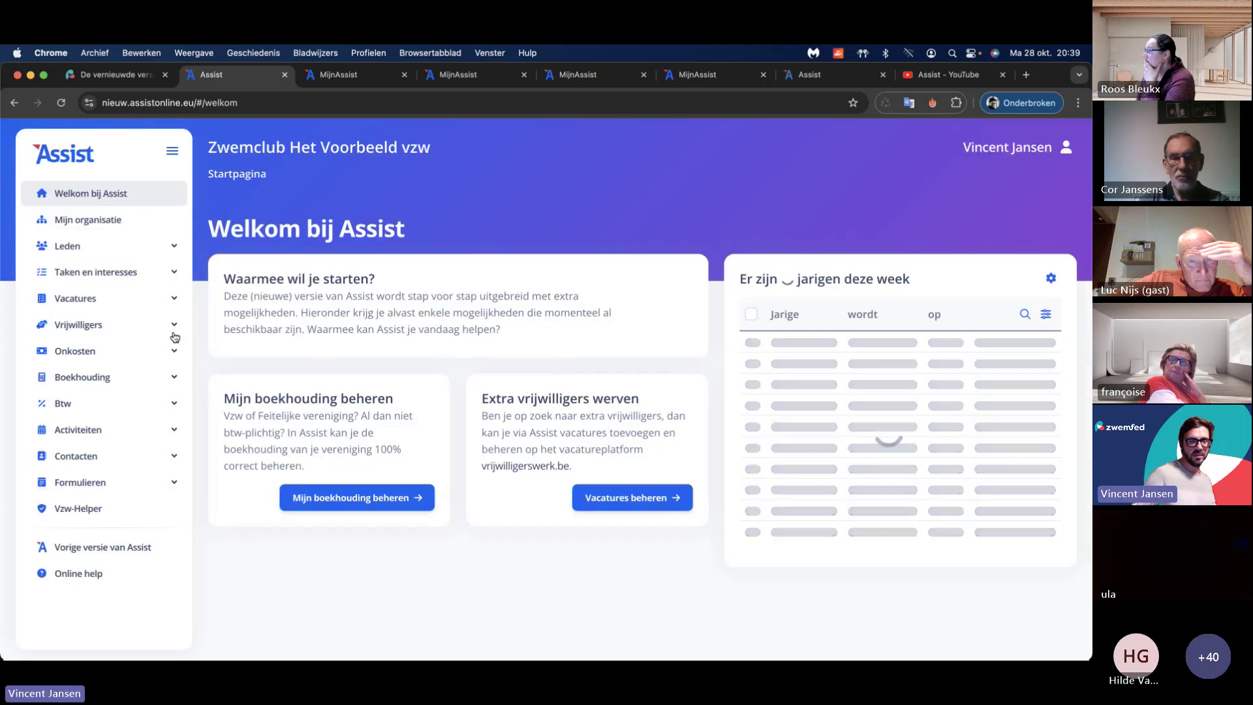
pyautogui.click(77, 351)
pyautogui.click(88, 373)
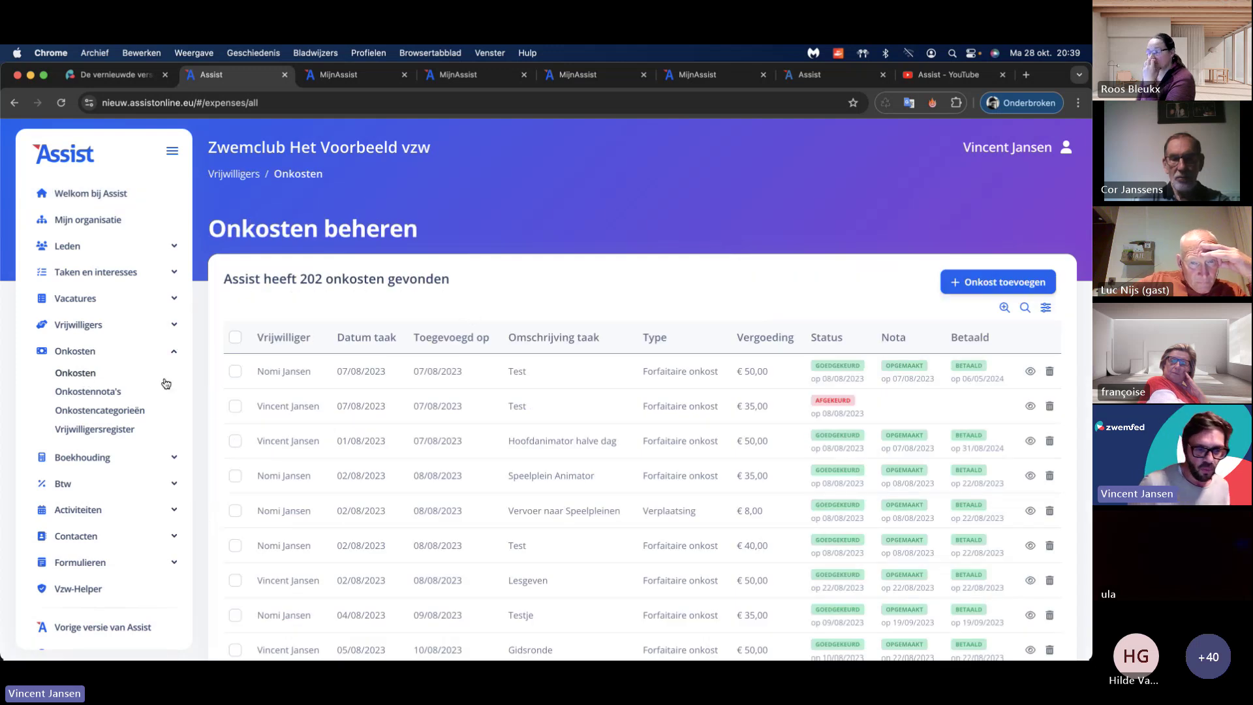
# Step: Open Onkostencategorieën and highlight the 'Training van 1,5 uur' category name
pyautogui.click(136, 411)
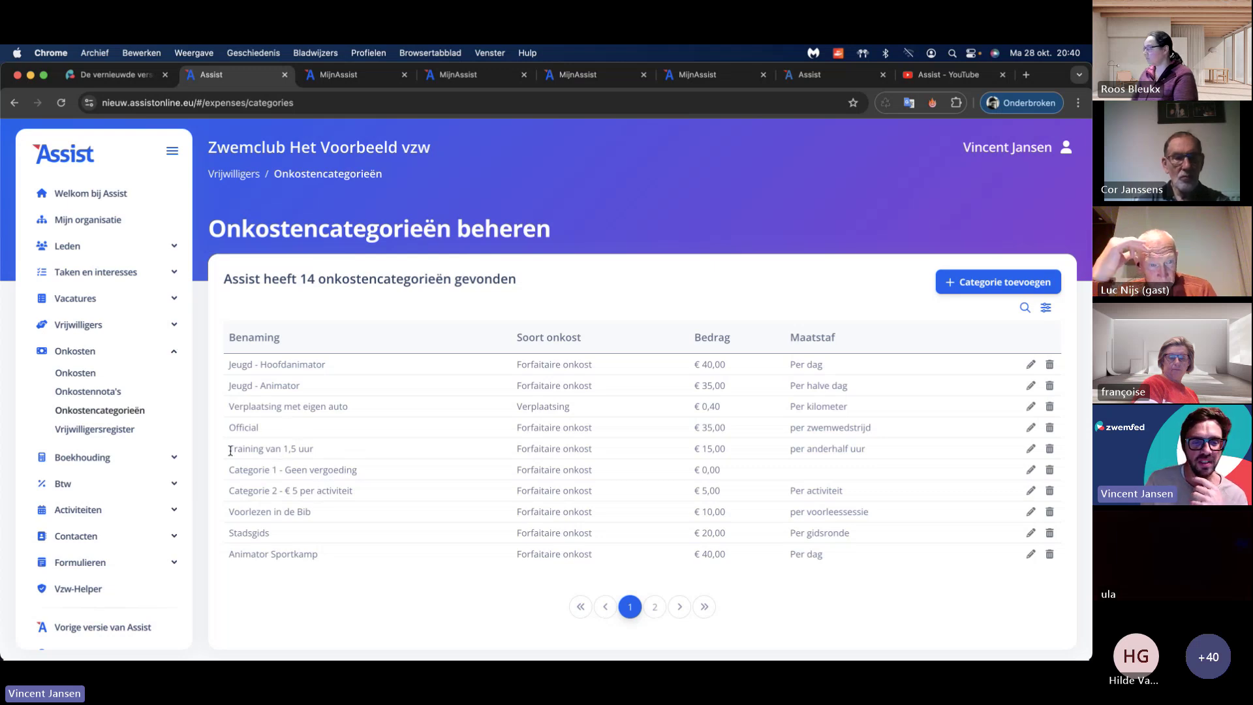
pyautogui.moveTo(229, 449); pyautogui.dragTo(308, 450)
pyautogui.click(314, 452)
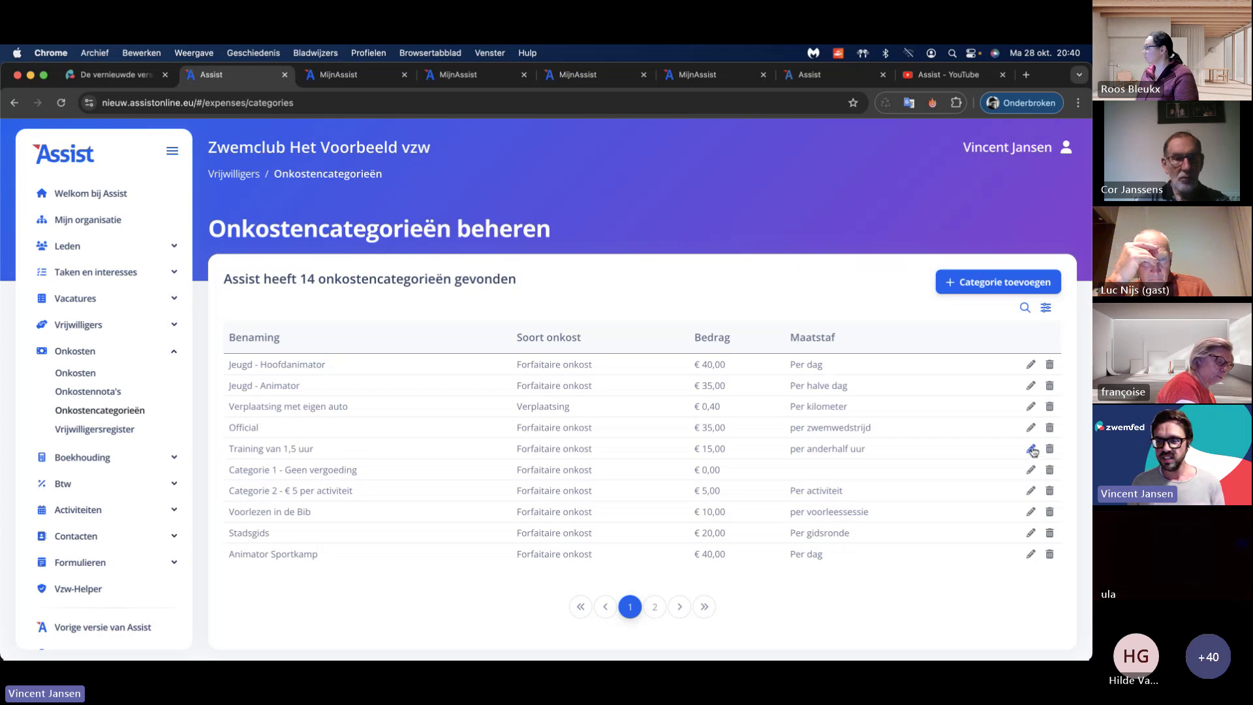
pyautogui.click(1030, 450)
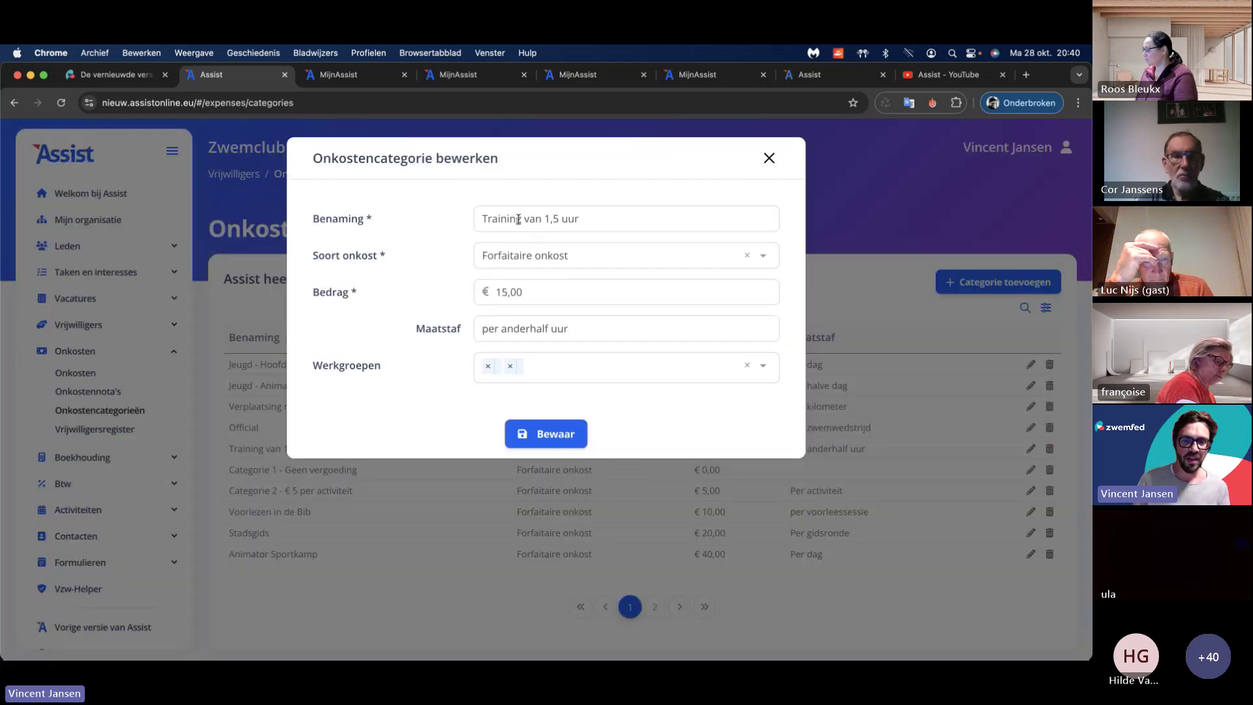
pyautogui.click(564, 257)
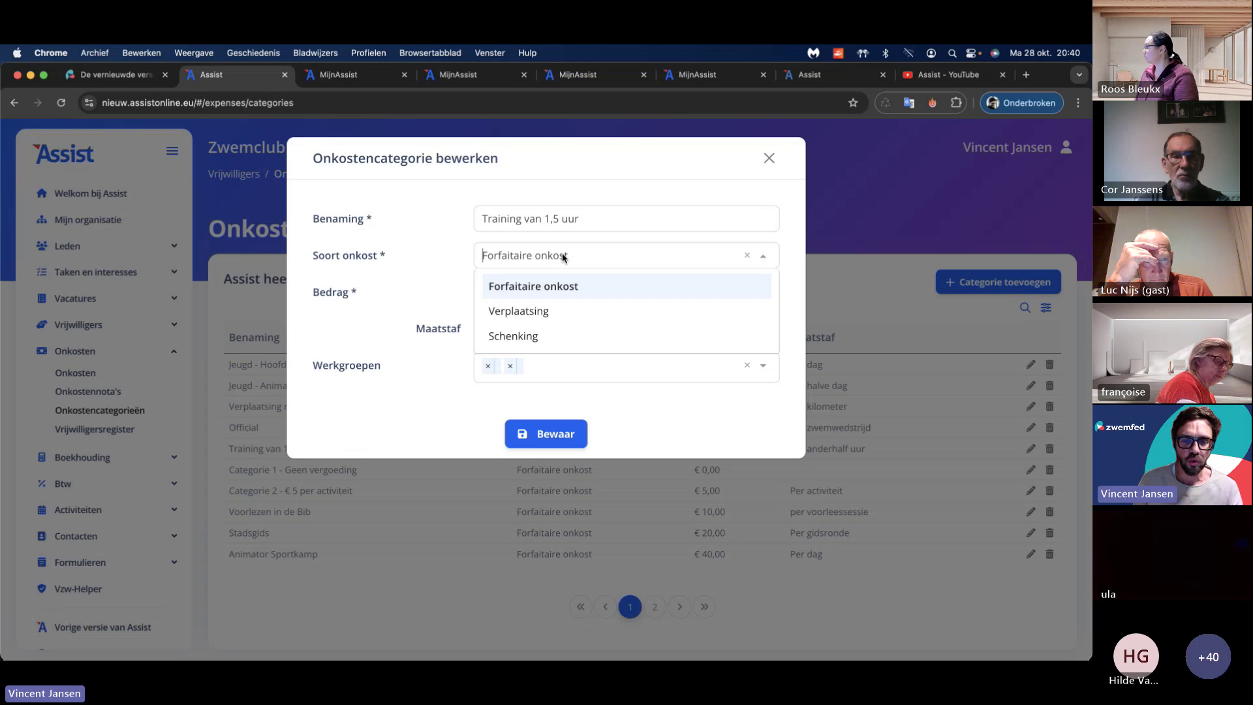
pyautogui.click(537, 312)
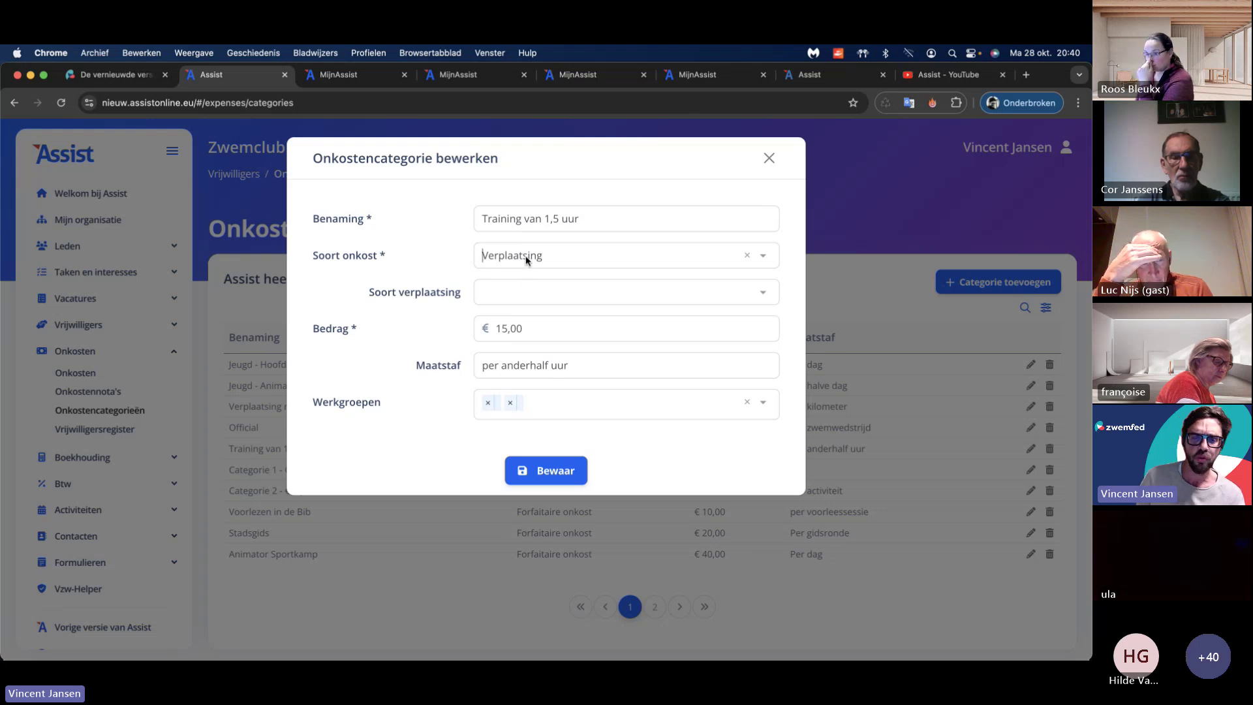
pyautogui.click(528, 292)
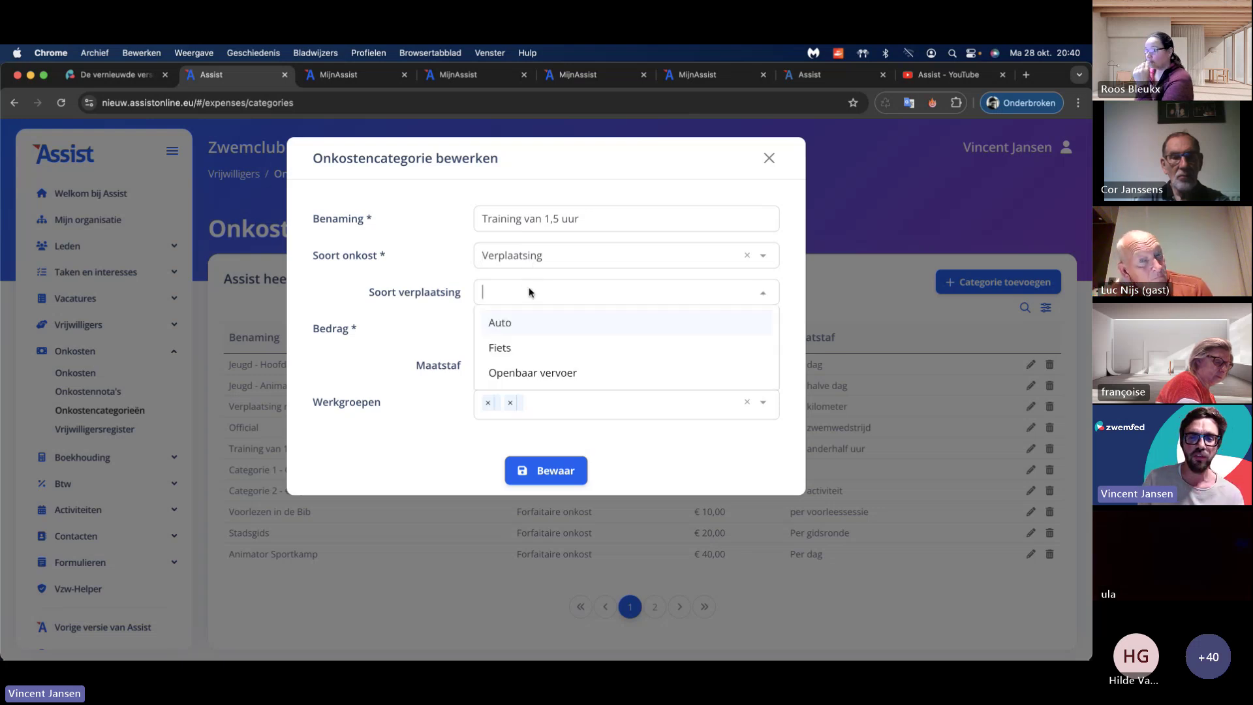
pyautogui.click(511, 258)
pyautogui.click(532, 286)
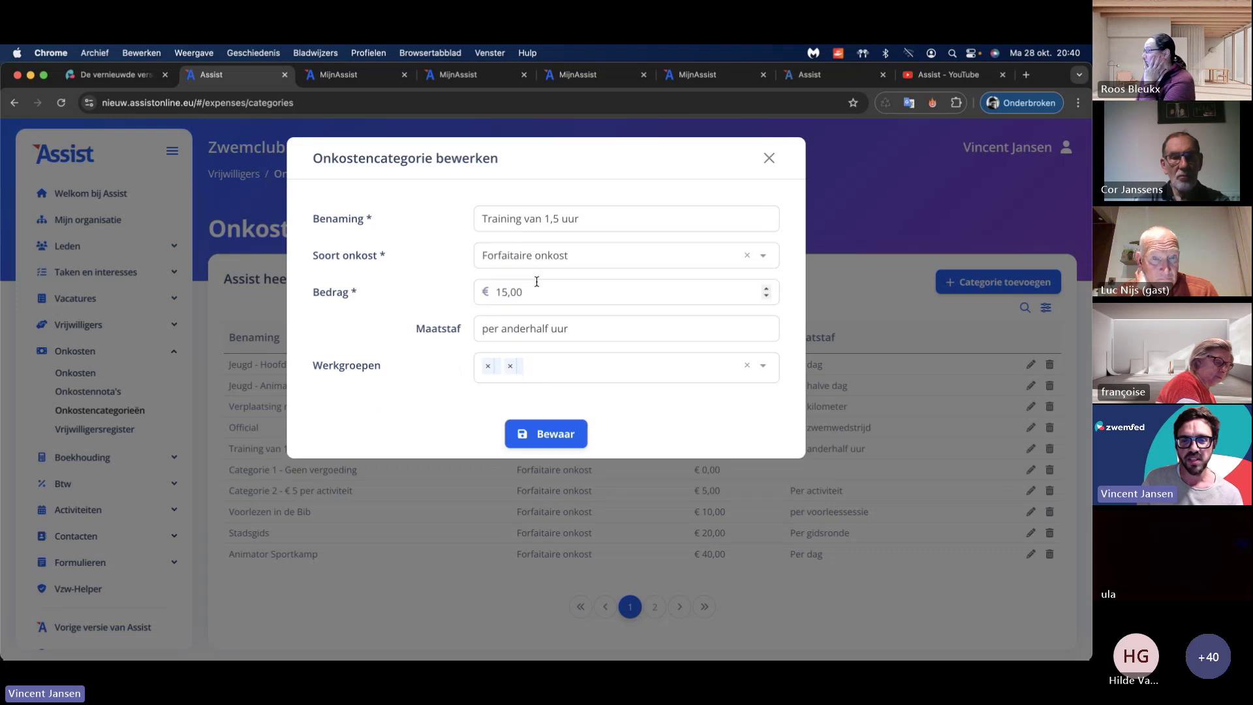
pyautogui.click(771, 159)
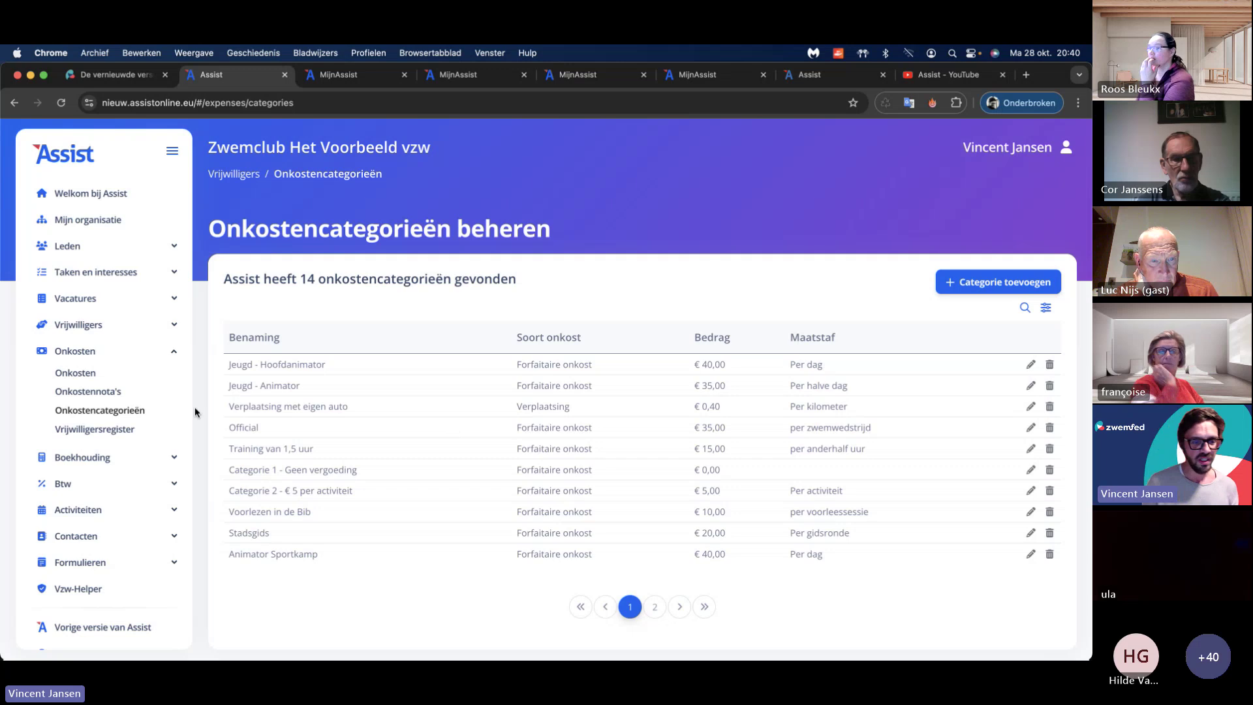
# Step: Return to the expenses list and start a new expense with Onkost toevoegen
pyautogui.click(91, 373)
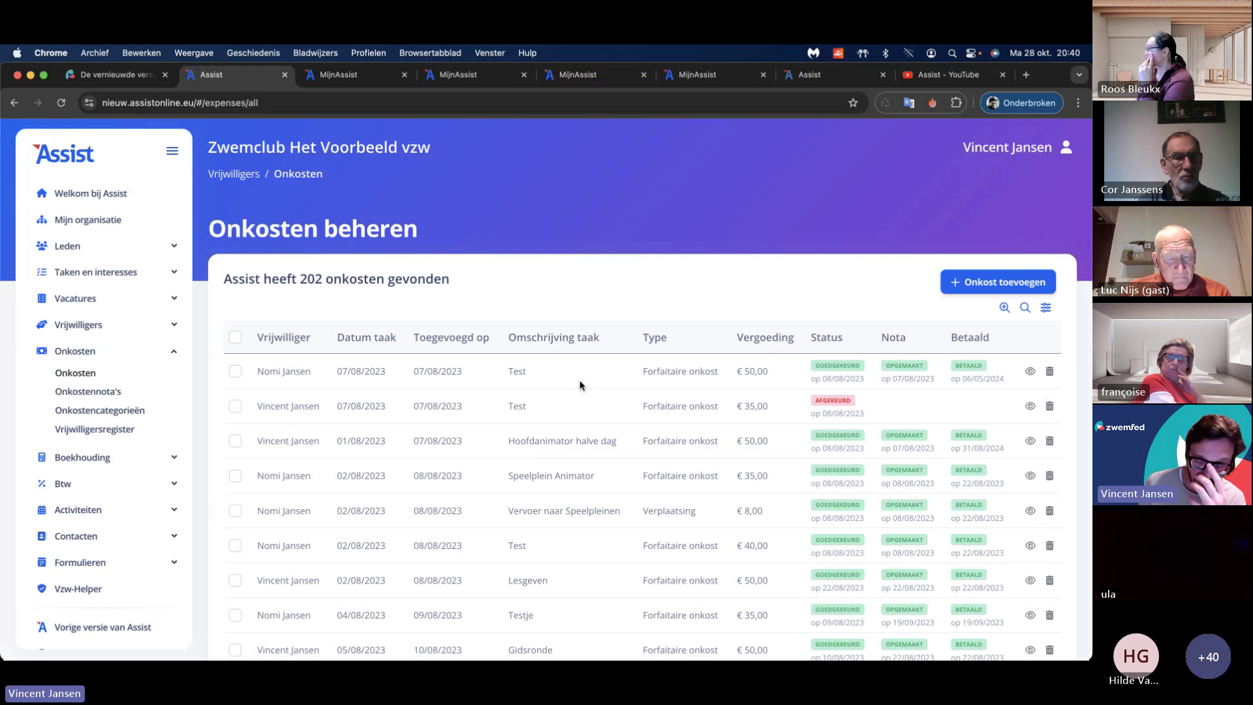
pyautogui.scroll(-5, 580, 378)
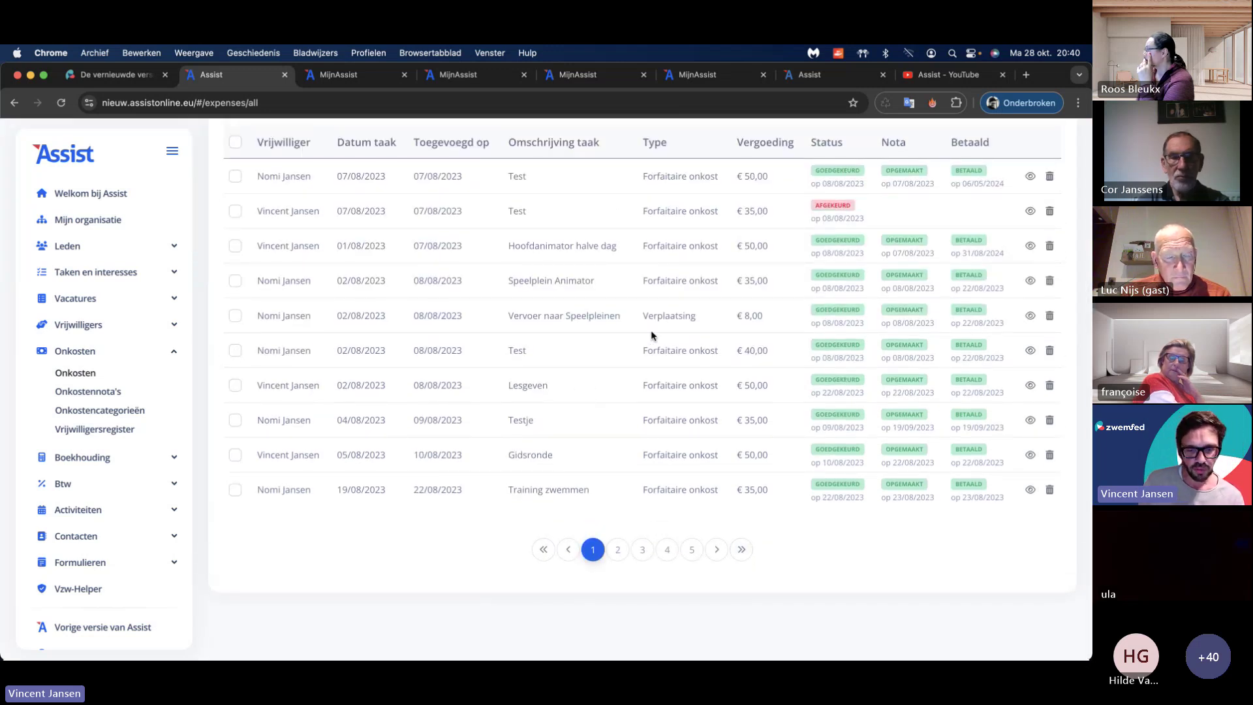
pyautogui.scroll(5, 760, 433)
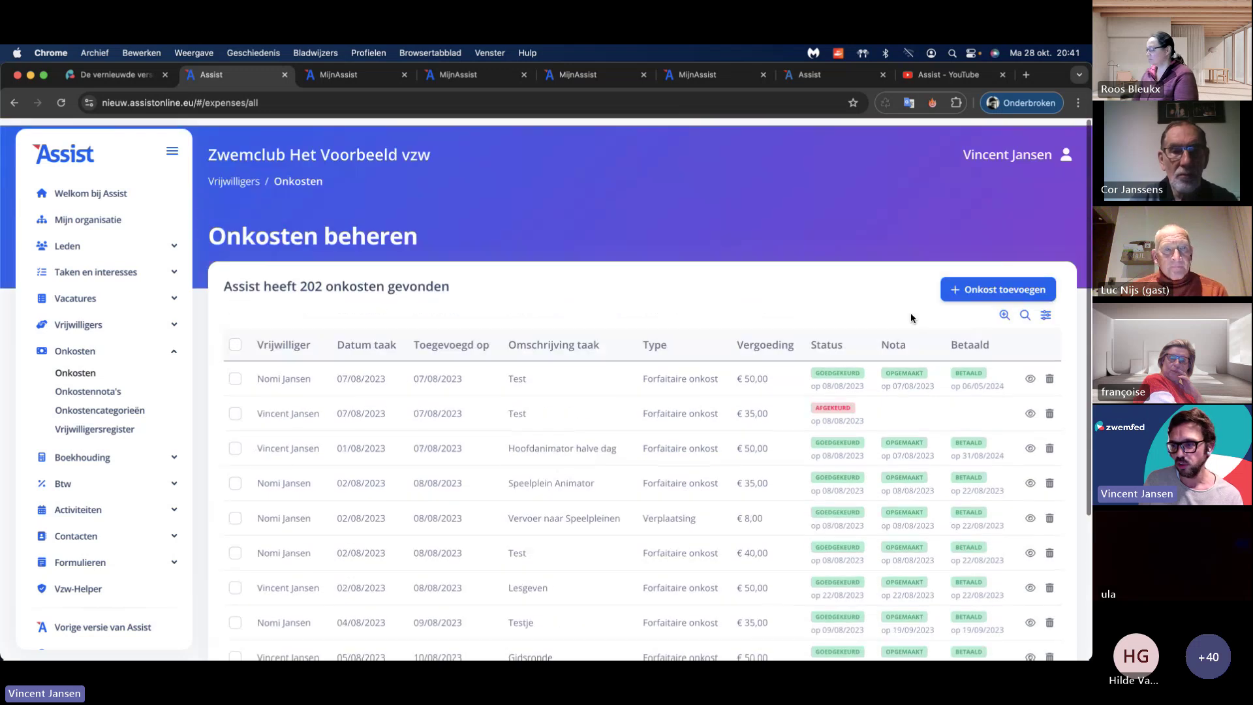
pyautogui.click(985, 284)
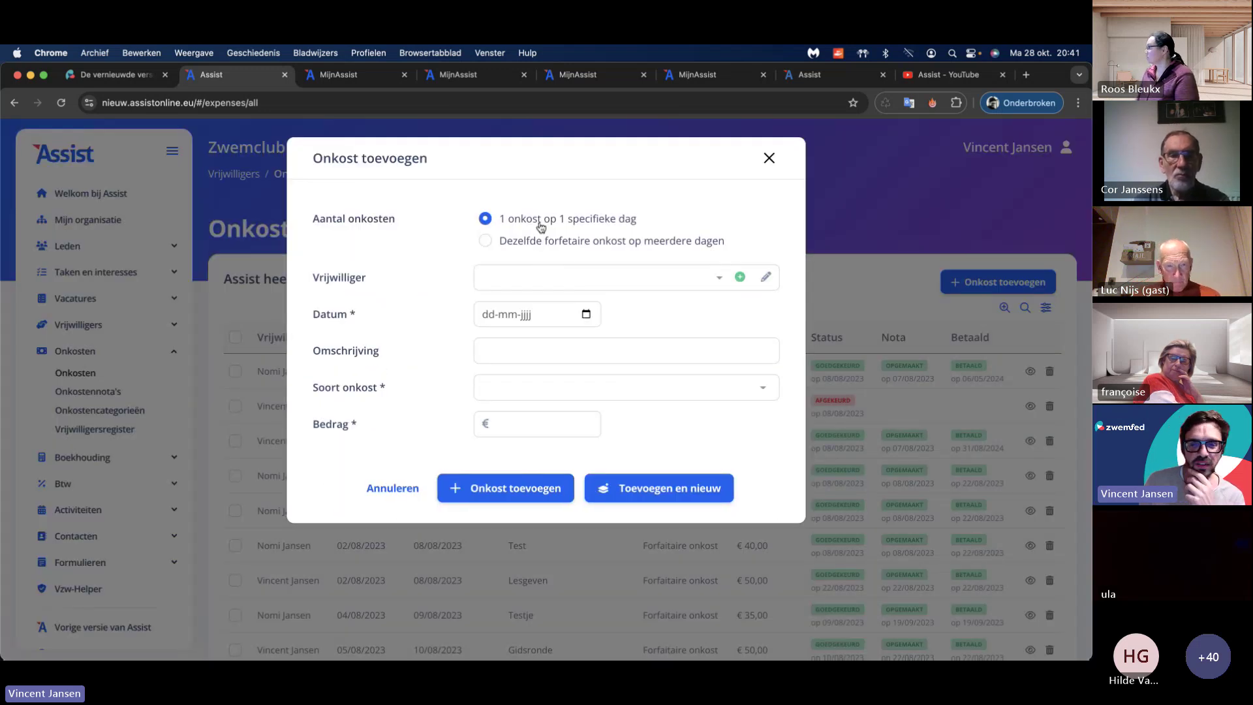
# Step: Choose the multi-day flat-rate option, select Saturdays 5, 12, 19 and 26 October, and pick the volunteer
pyautogui.click(485, 241)
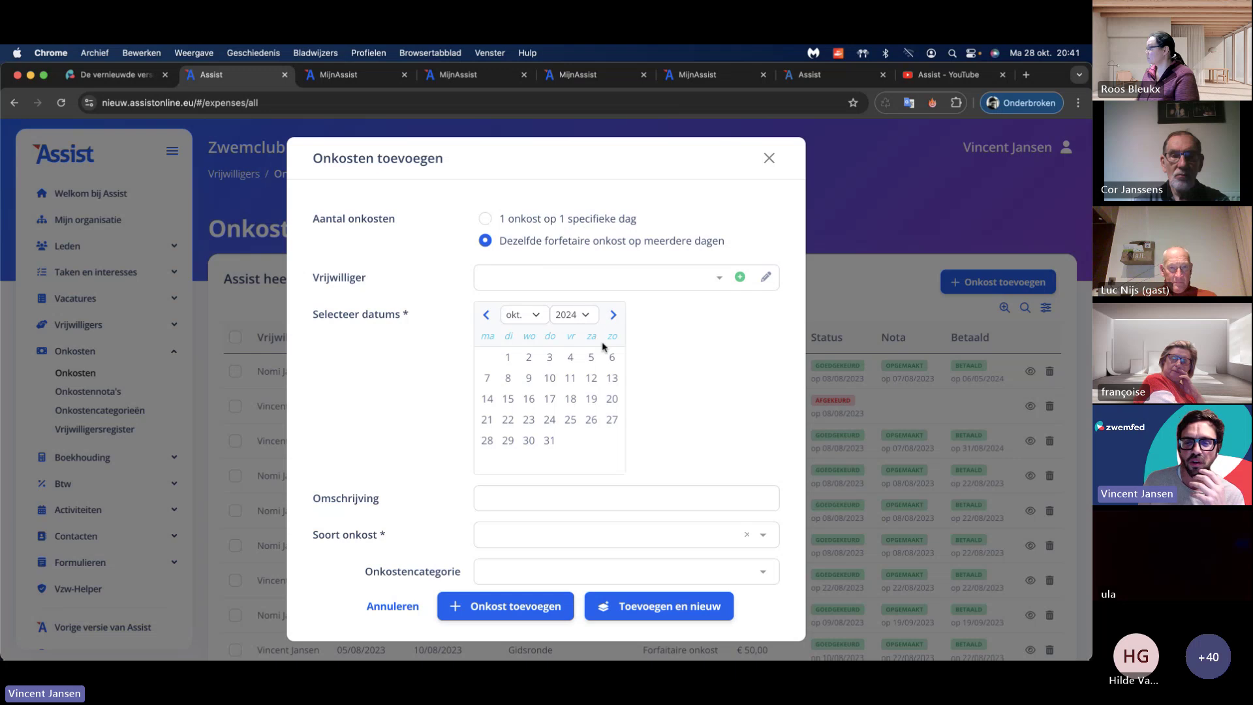
pyautogui.click(591, 357)
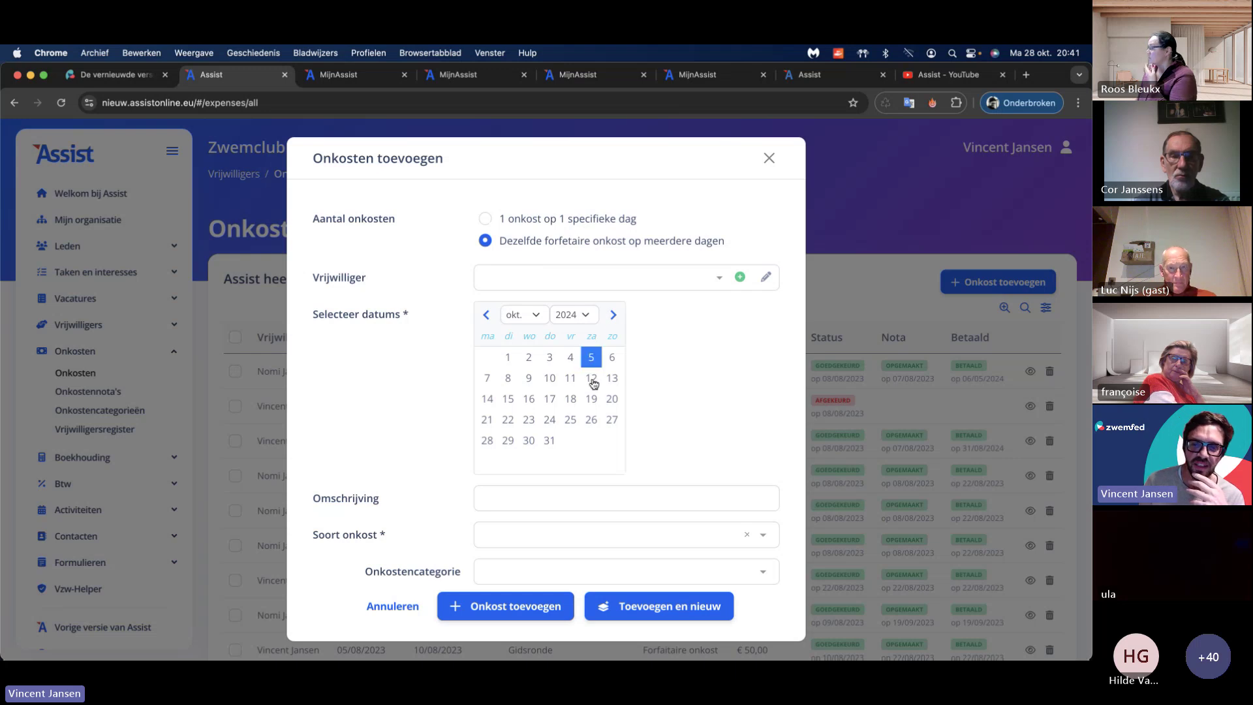
pyautogui.click(591, 379)
pyautogui.click(591, 400)
pyautogui.click(590, 419)
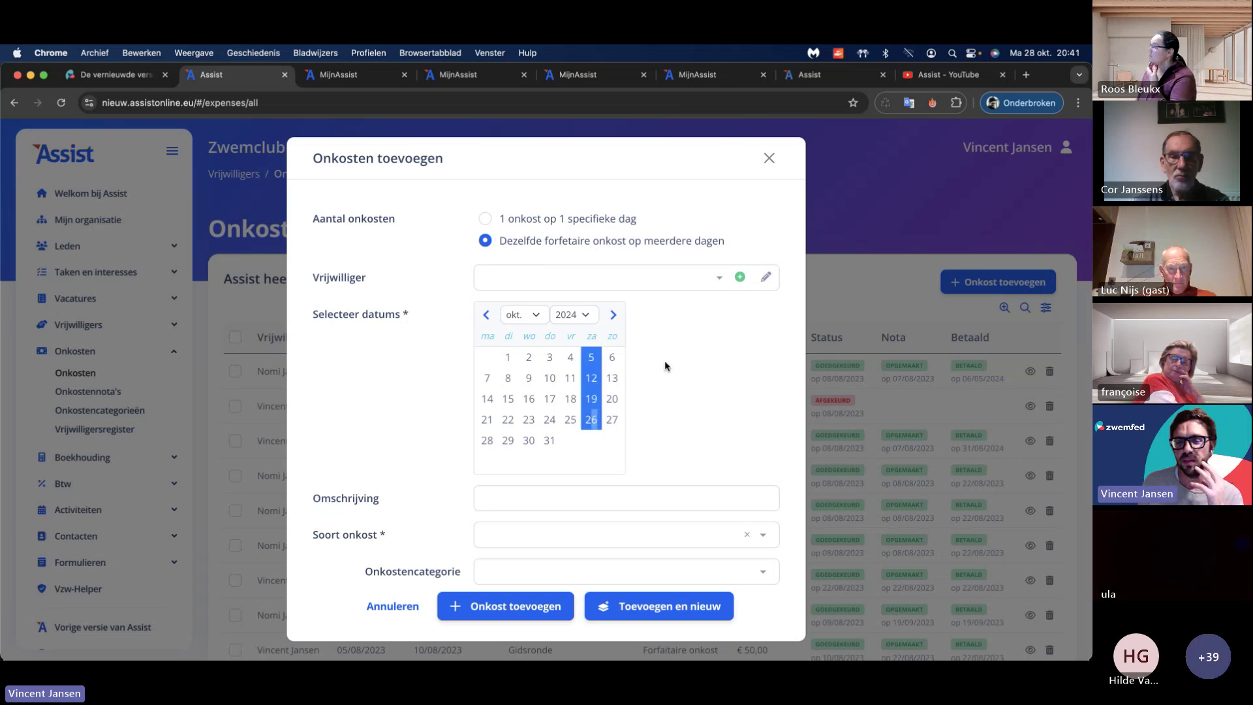
pyautogui.click(633, 282)
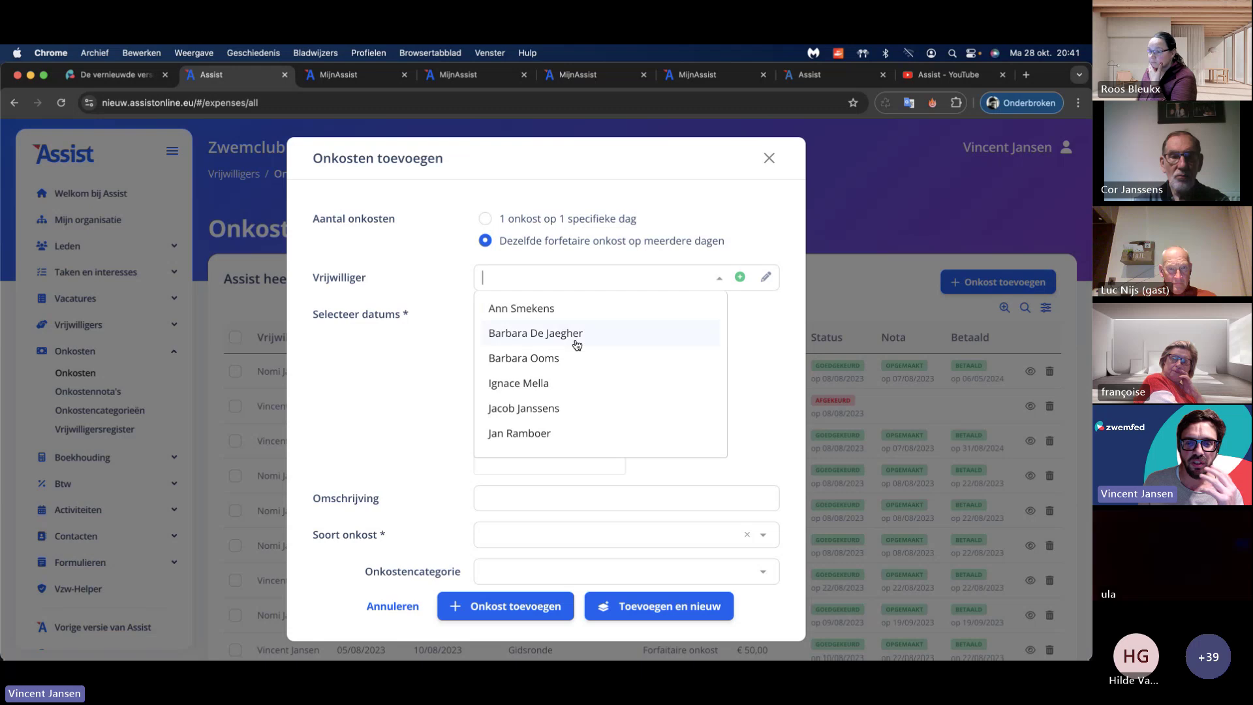
pyautogui.click(564, 358)
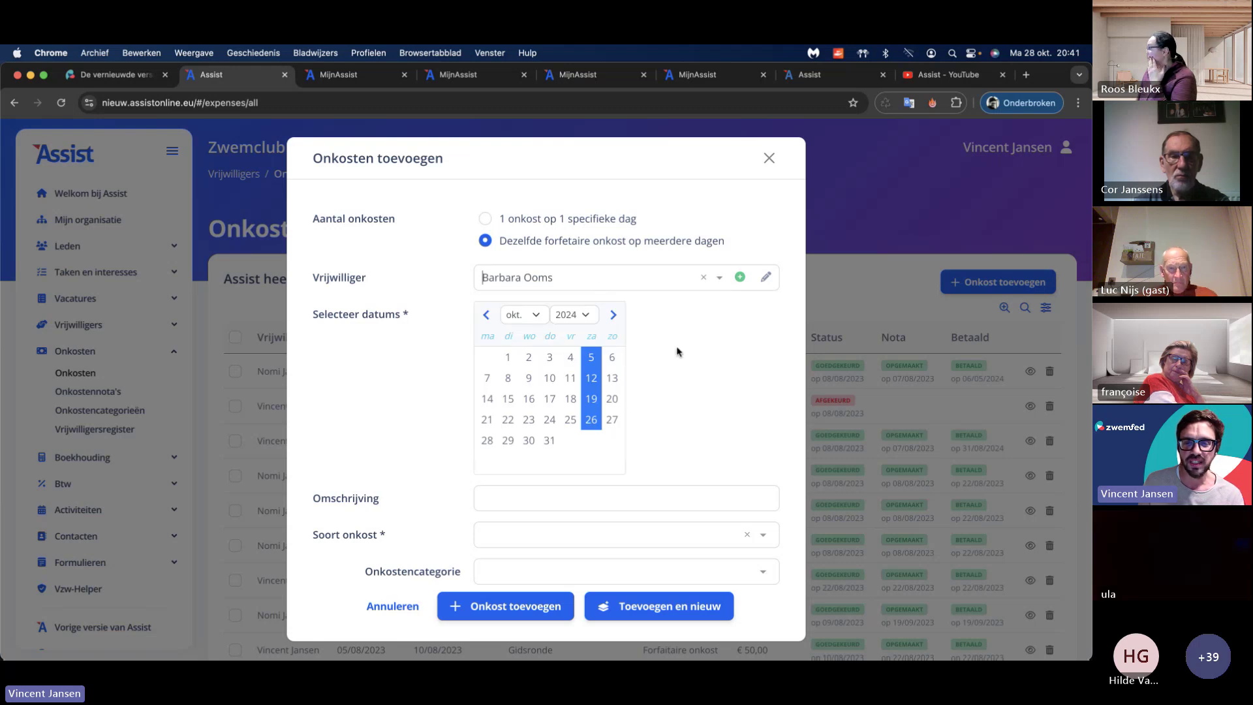
pyautogui.scroll(-2, 677, 353)
# Step: Enter description 'Training', set Forfaitaire onkost with category Training van 1,5 uur, and save
pyautogui.click(581, 437)
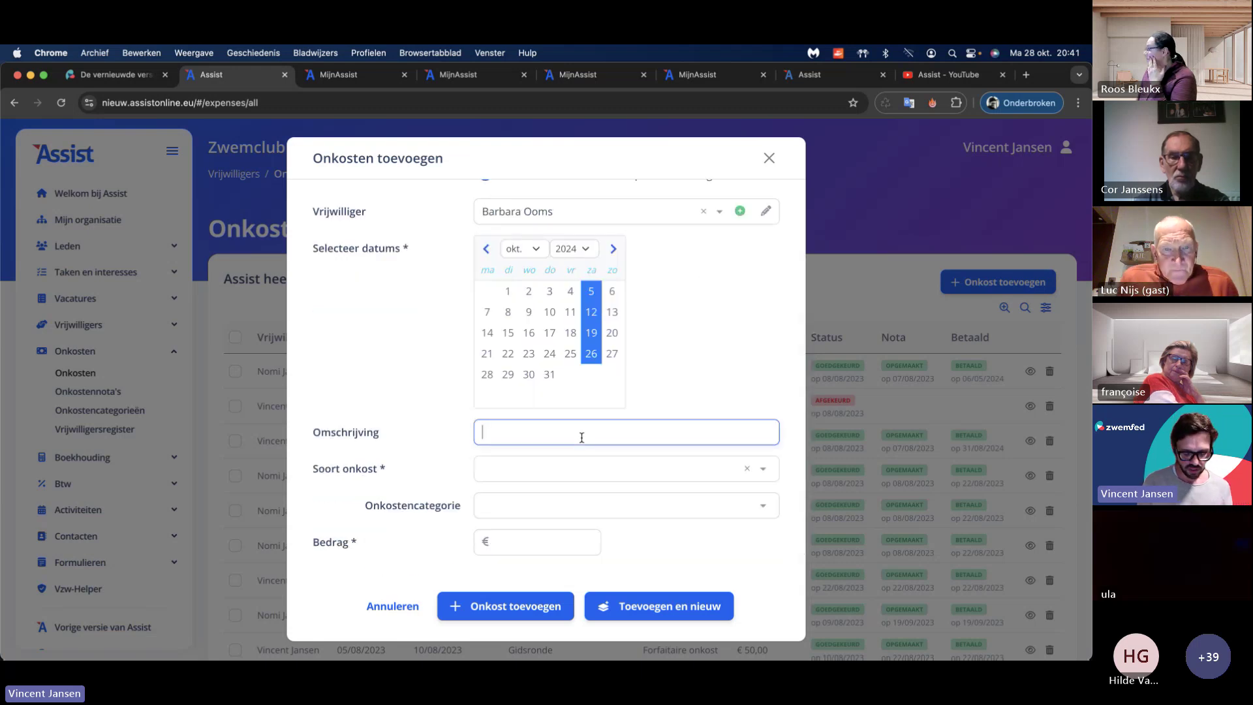
pyautogui.write('Training zwemmen')
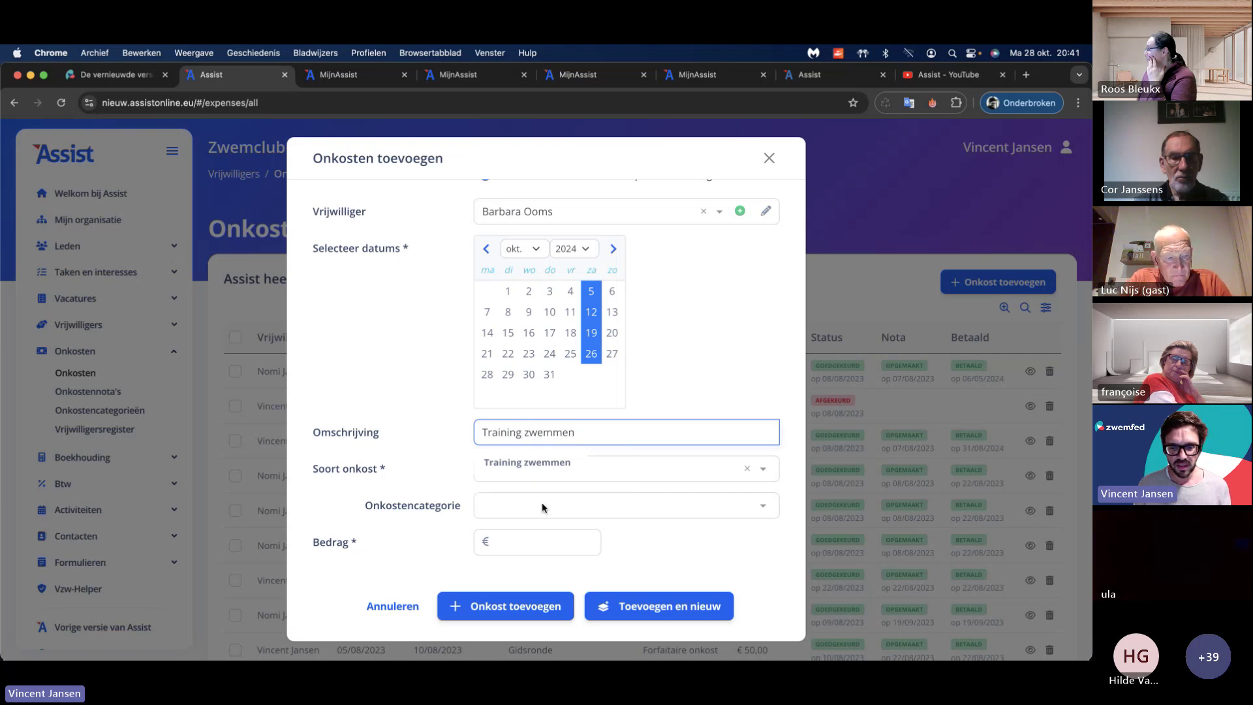
pyautogui.press('Tab')
pyautogui.click(555, 501)
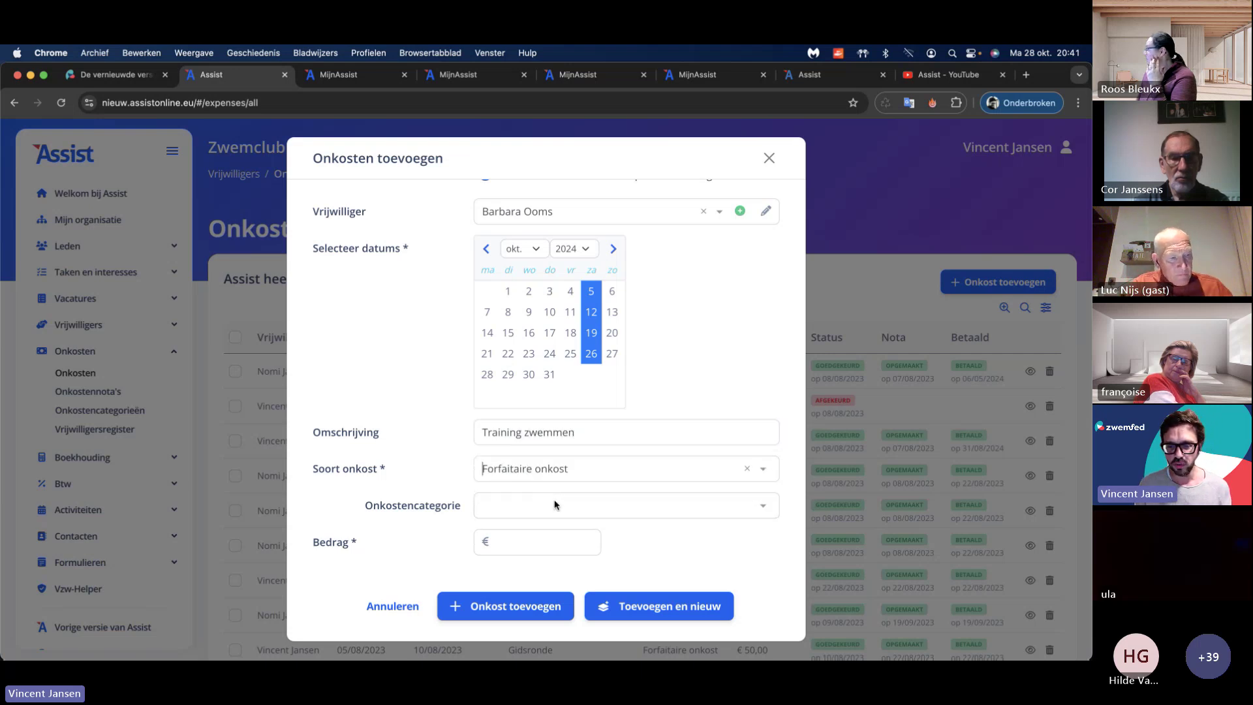
pyautogui.click(555, 505)
pyautogui.scroll(-3, 557, 471)
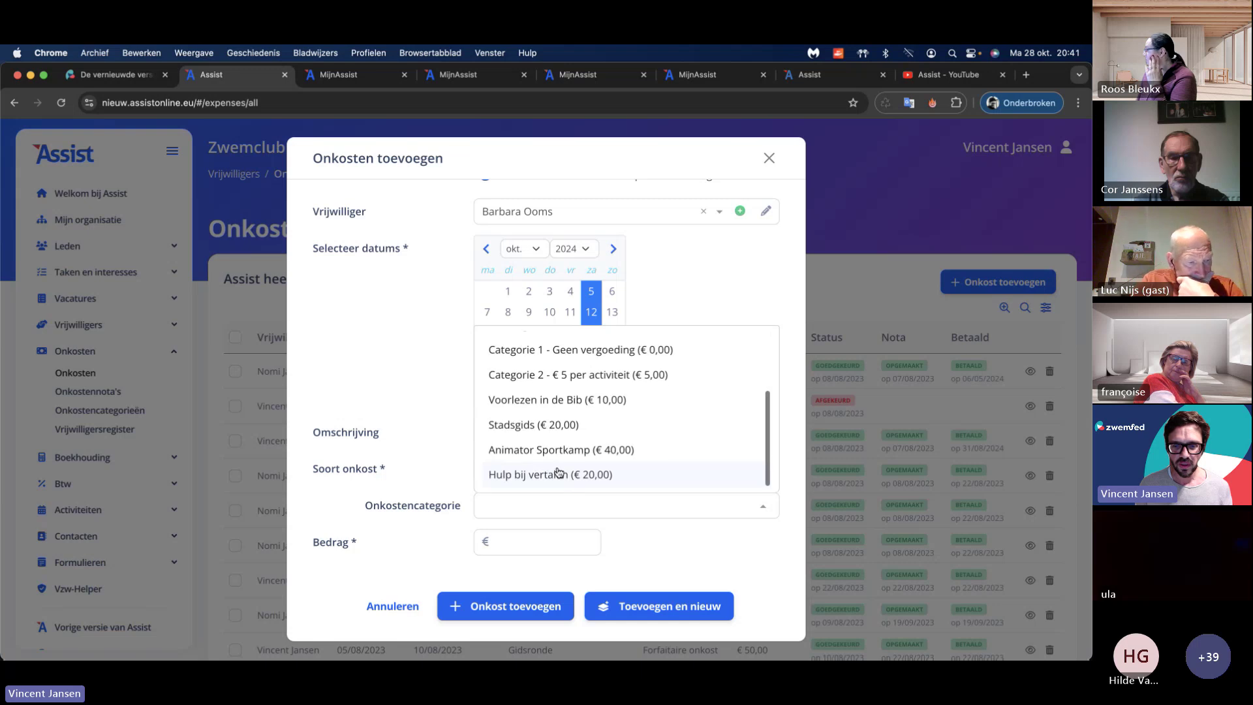
pyautogui.scroll(3, 556, 418)
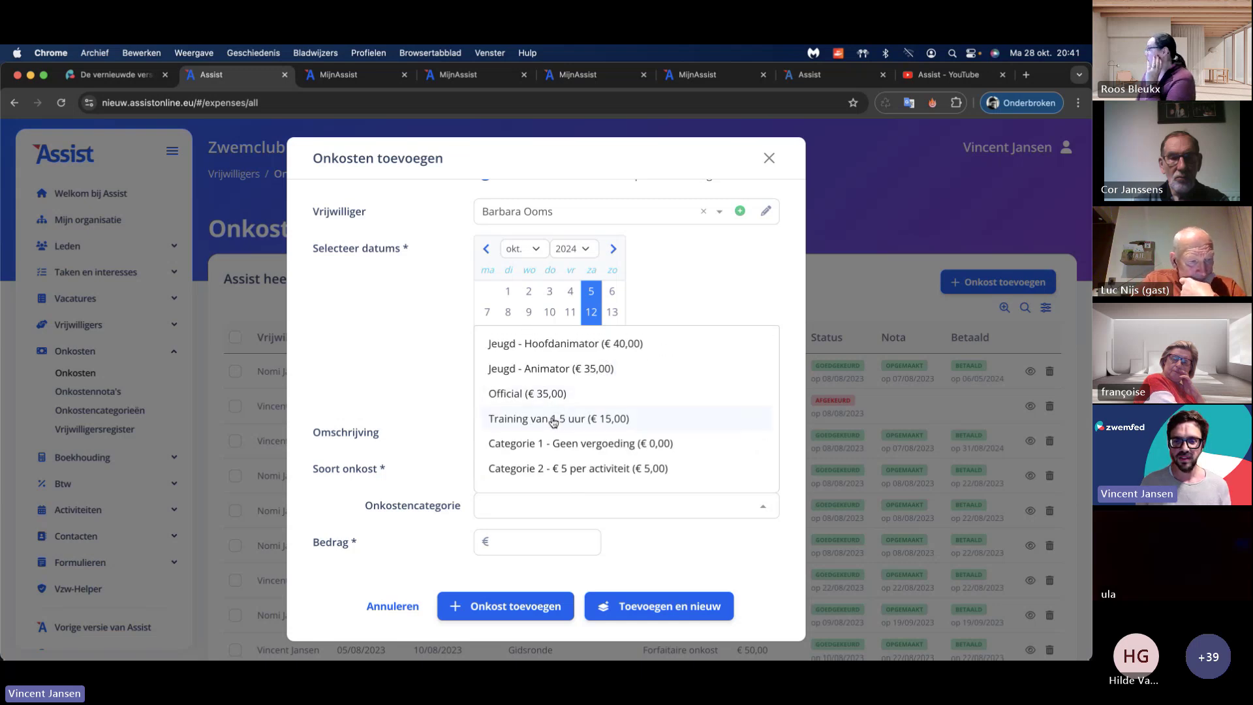
pyautogui.click(553, 419)
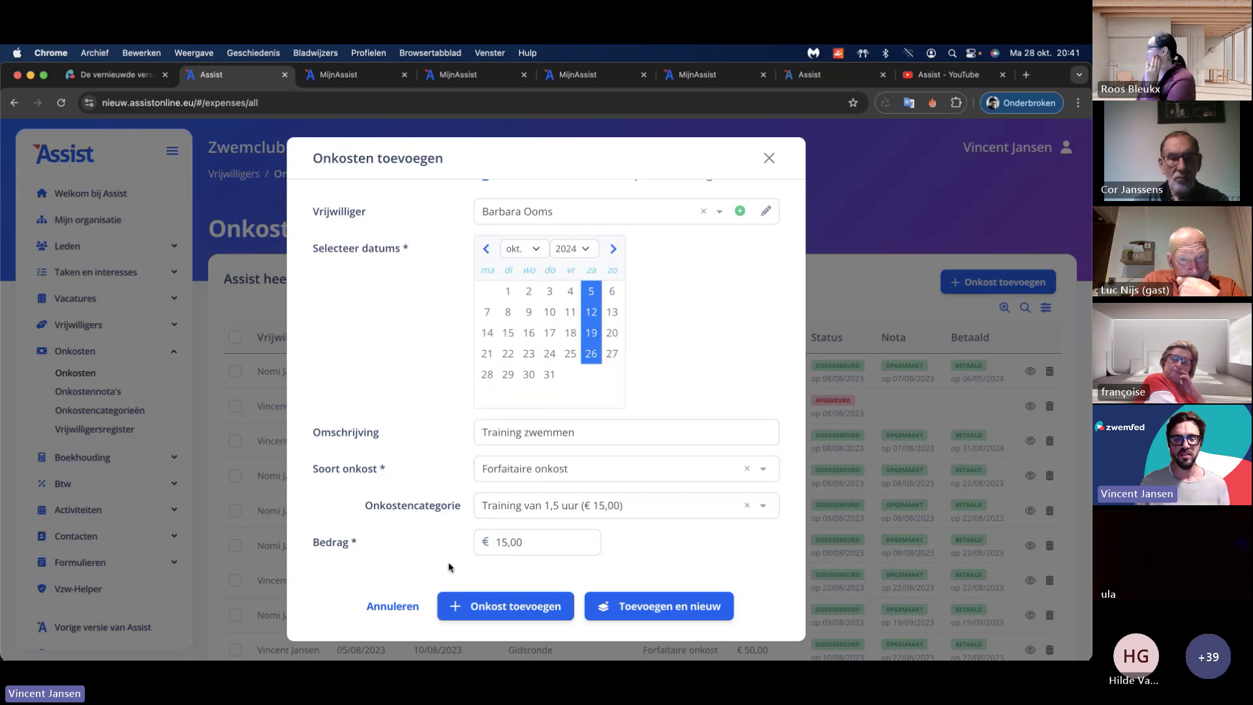
pyautogui.click(546, 606)
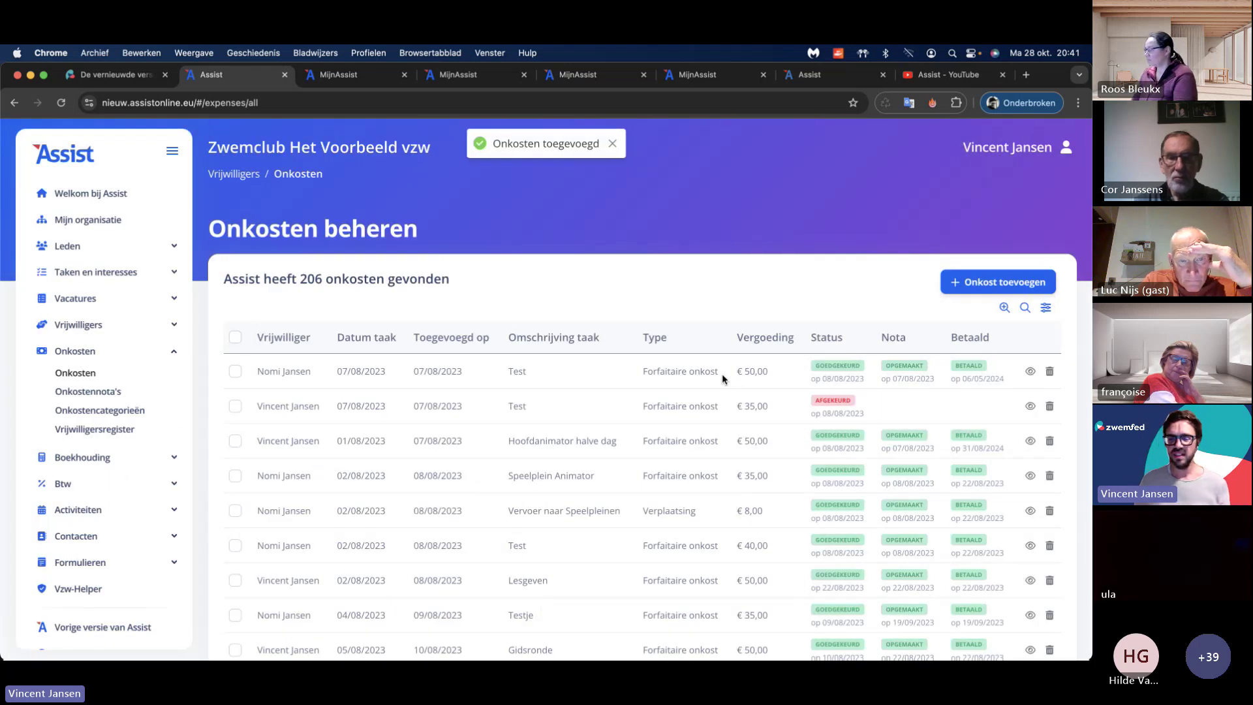
pyautogui.scroll(-3, 722, 378)
# Step: Jump to the last expenses page with the four new entries, then switch to the MijnAssist waiting-list form
pyautogui.click(741, 541)
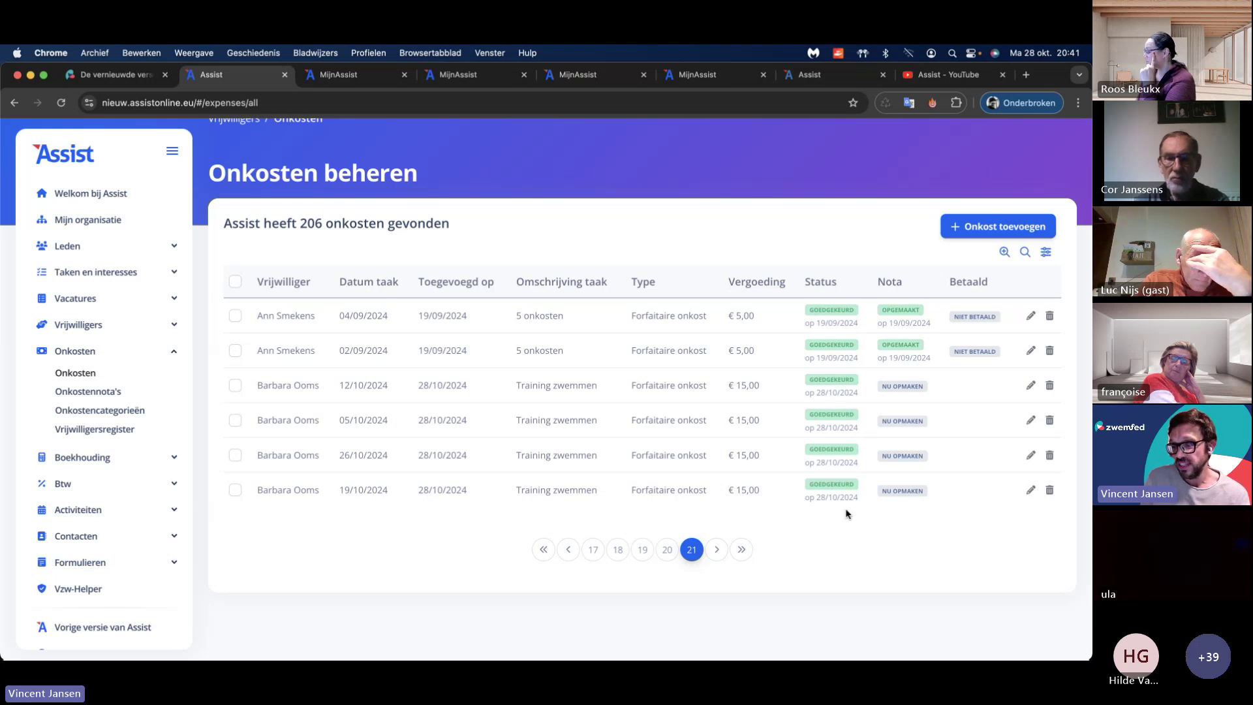
pyautogui.click(357, 79)
# Step: Close the surplus MijnAssist pages, including the waiting-list registration form
pyautogui.click(442, 77)
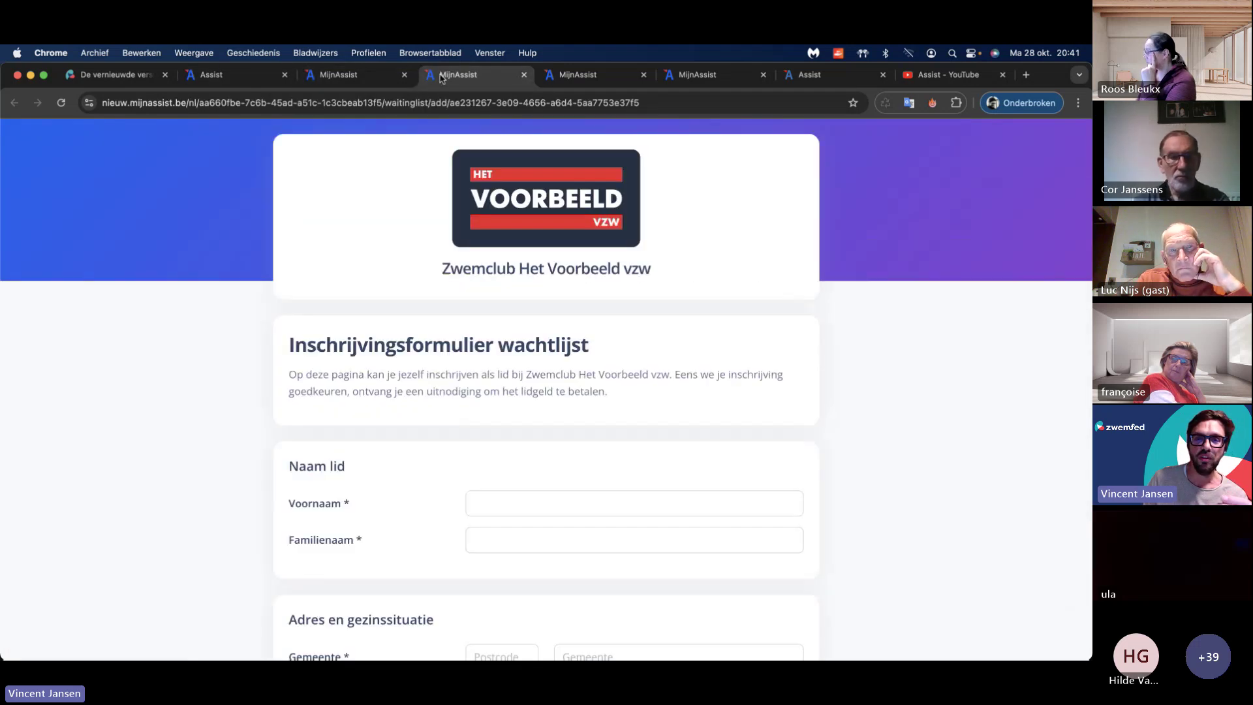
pyautogui.moveTo(1058, 79); pyautogui.dragTo(1063, 114)
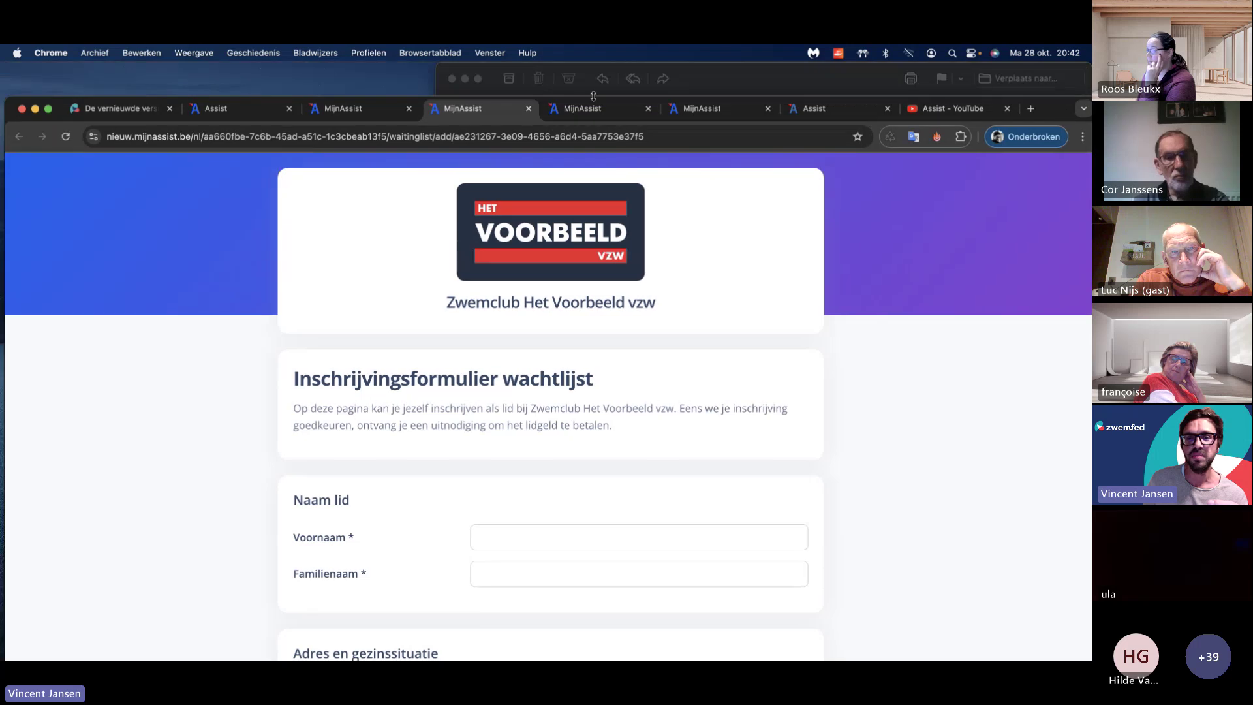
pyautogui.click(529, 108)
pyautogui.click(409, 108)
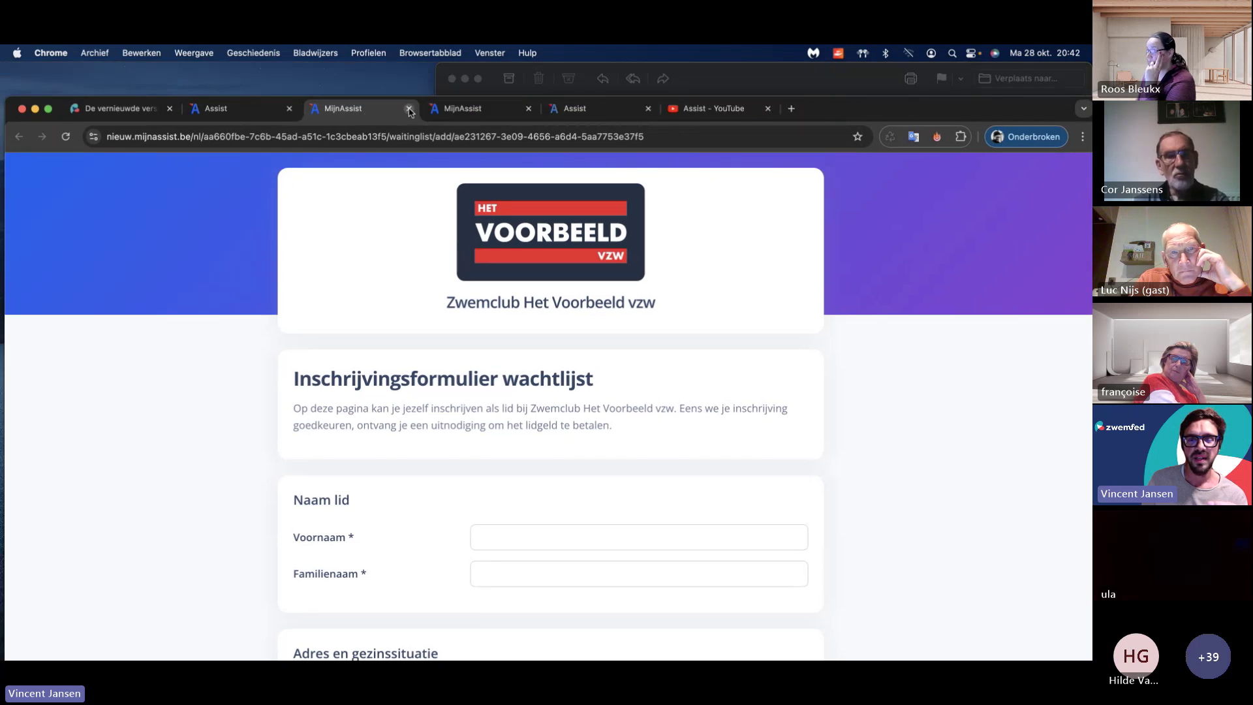
pyautogui.click(409, 108)
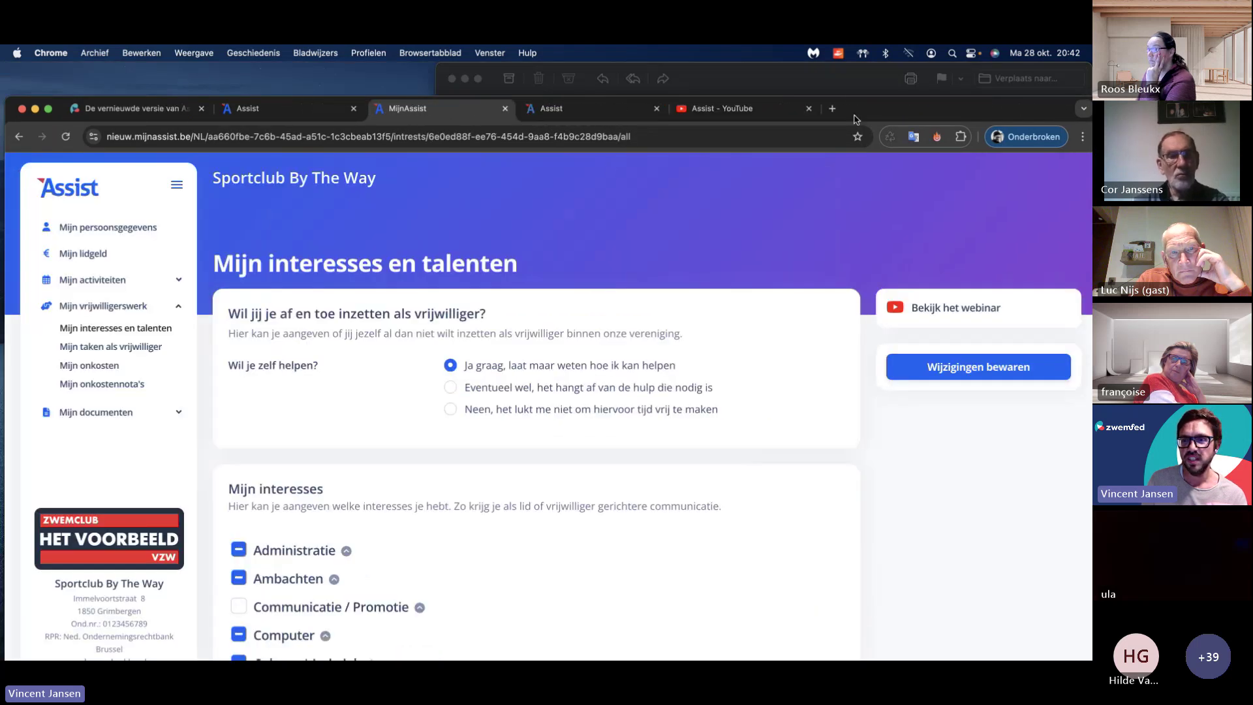
pyautogui.moveTo(858, 109); pyautogui.dragTo(857, 56)
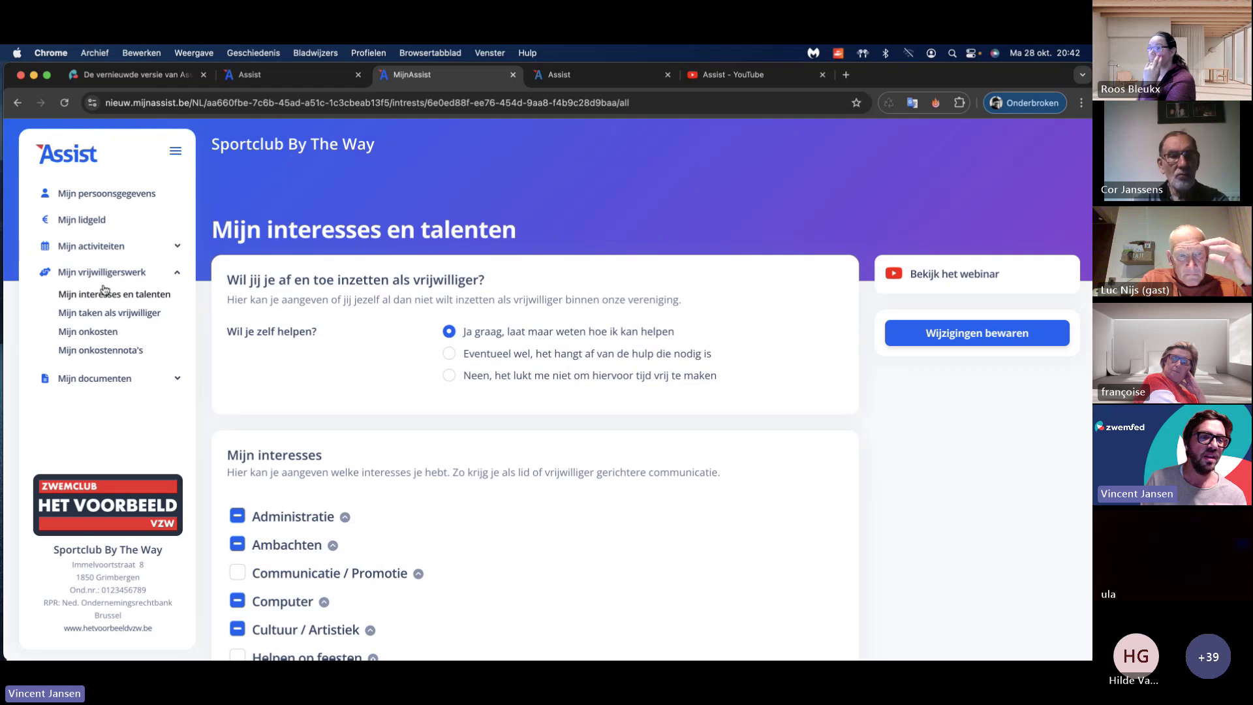
# Step: Start adding an expense on the volunteer's Mijn onkosten page, then return to the admin expense list
pyautogui.click(107, 331)
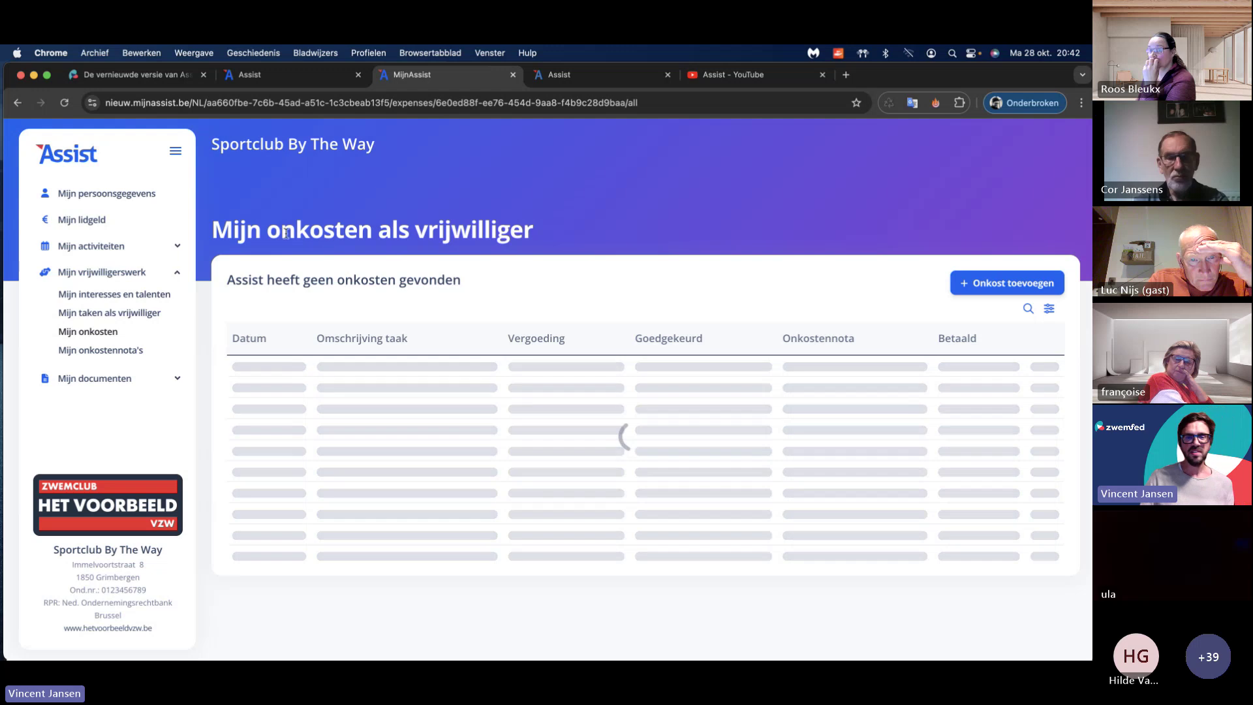
pyautogui.click(984, 279)
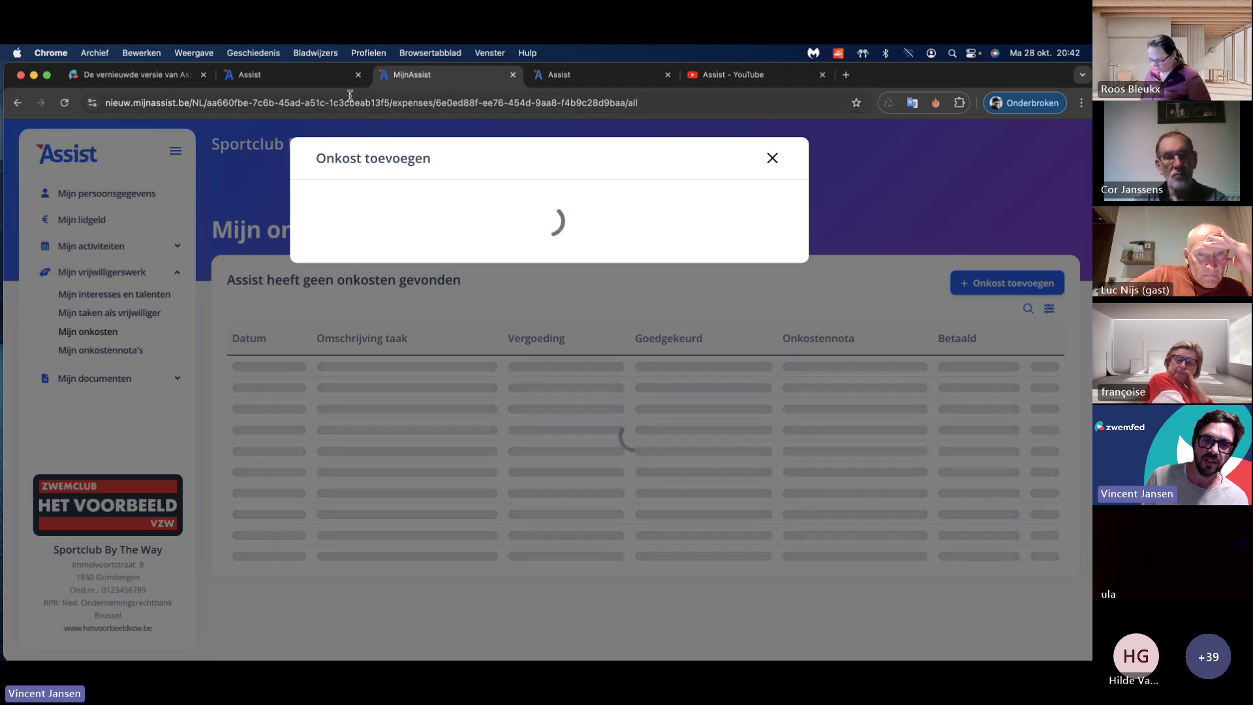
pyautogui.click(304, 78)
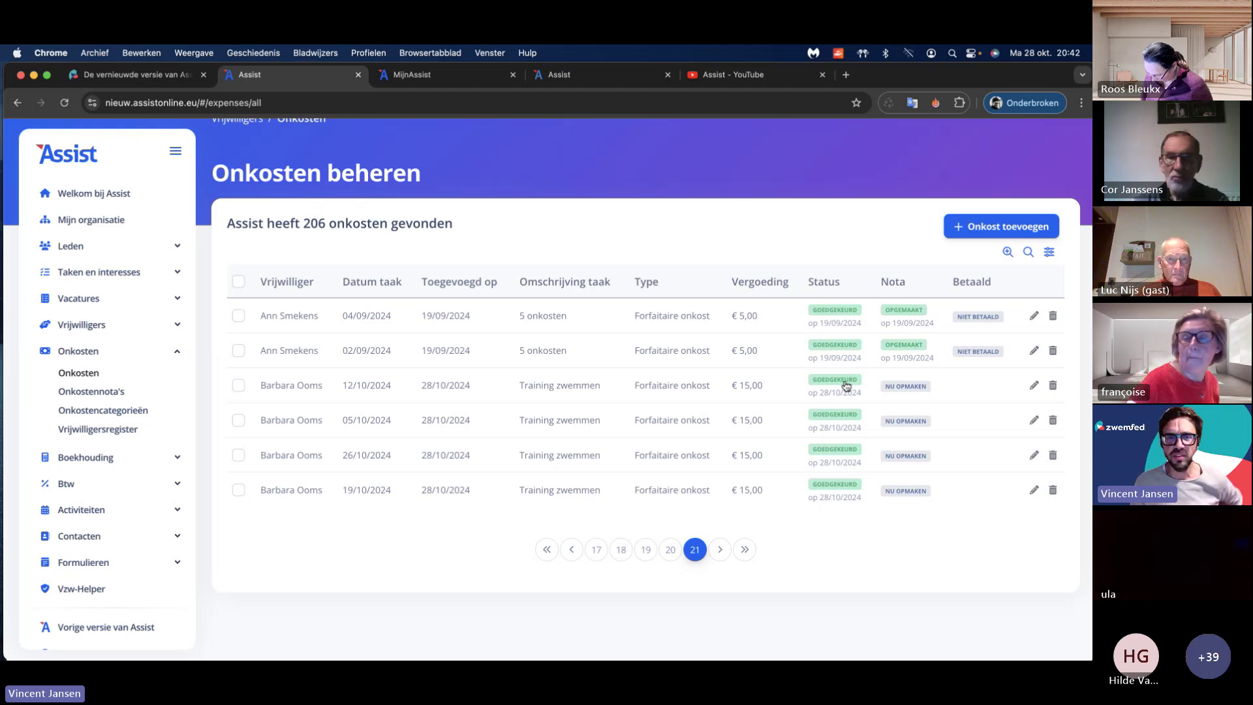
# Step: Start the volunteer's expense note for 5 to 26 October 2024, totalling €60,00, from NU OPMAKEN
pyautogui.click(434, 77)
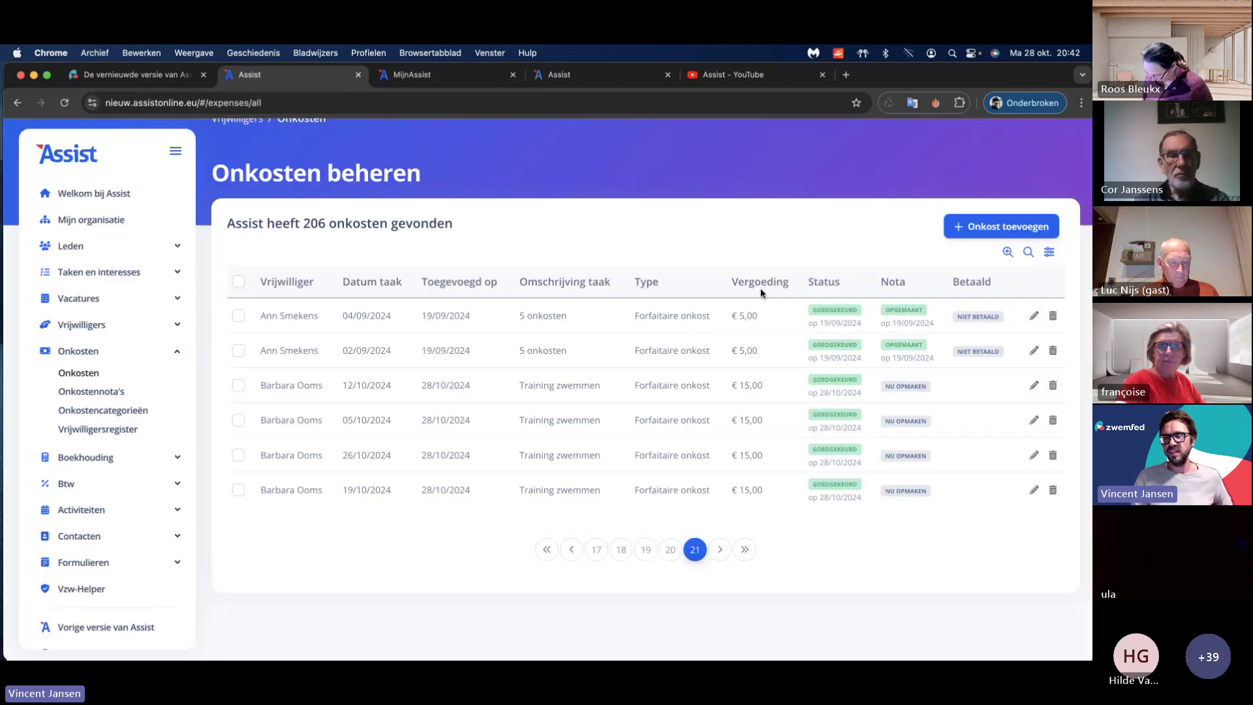
pyautogui.click(250, 74)
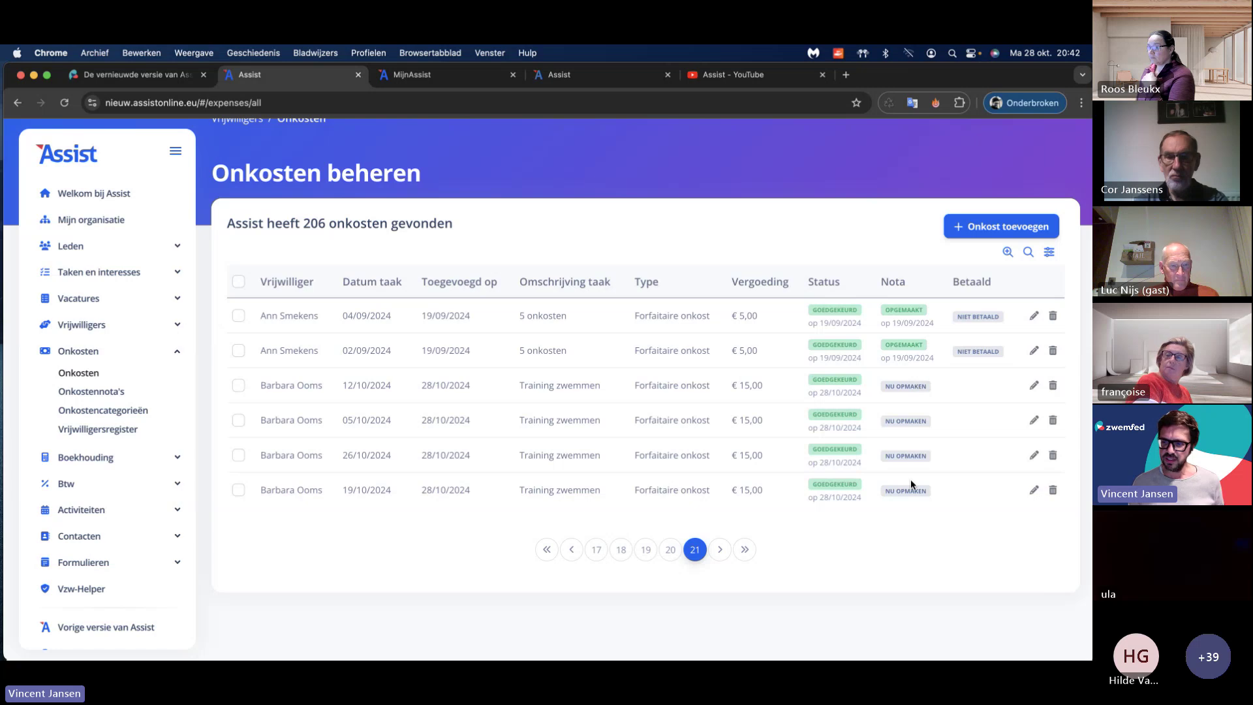
pyautogui.scroll(-2, 911, 482)
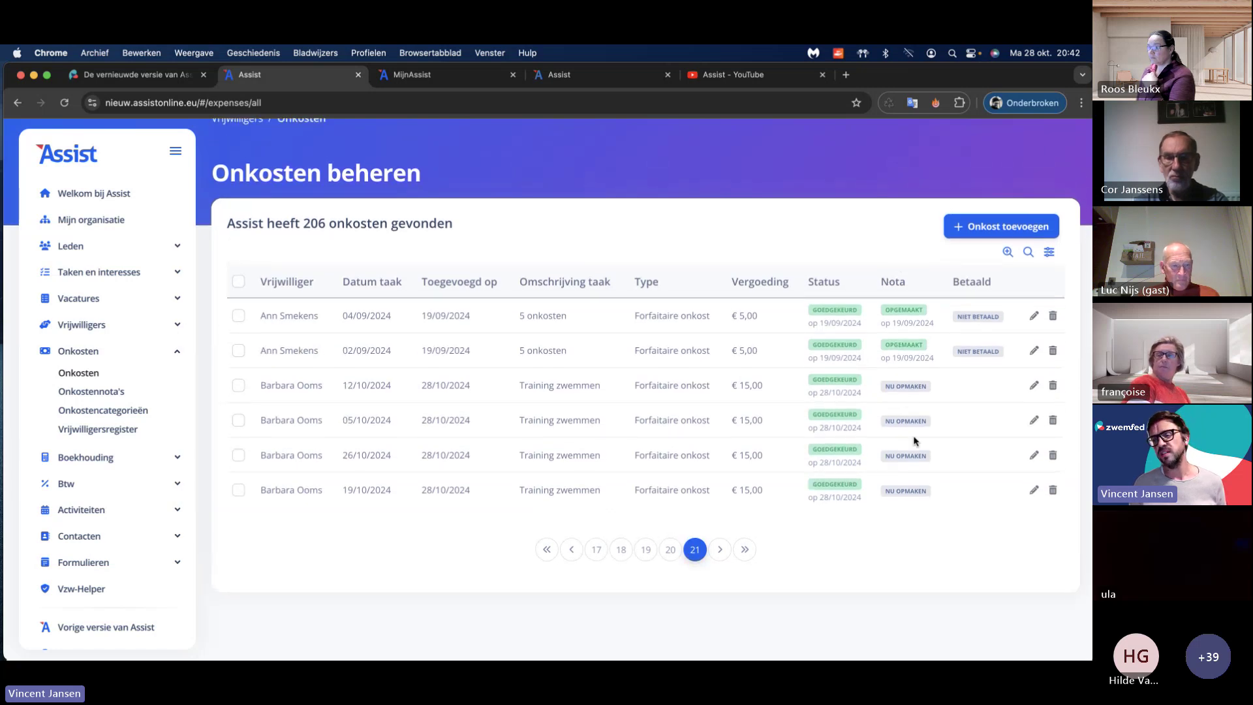
pyautogui.click(907, 390)
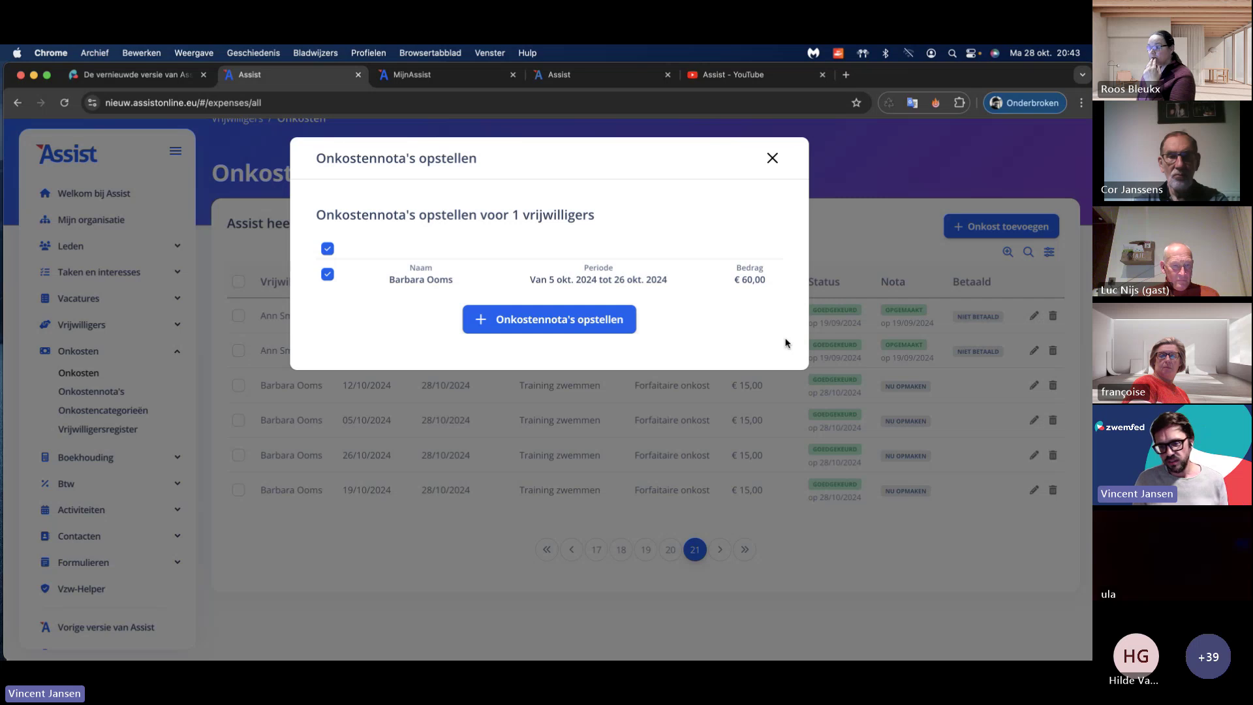
# Step: Cancel the note window and start a new volunteer expense dated 05-10-2024, described 'Training'
pyautogui.click(773, 159)
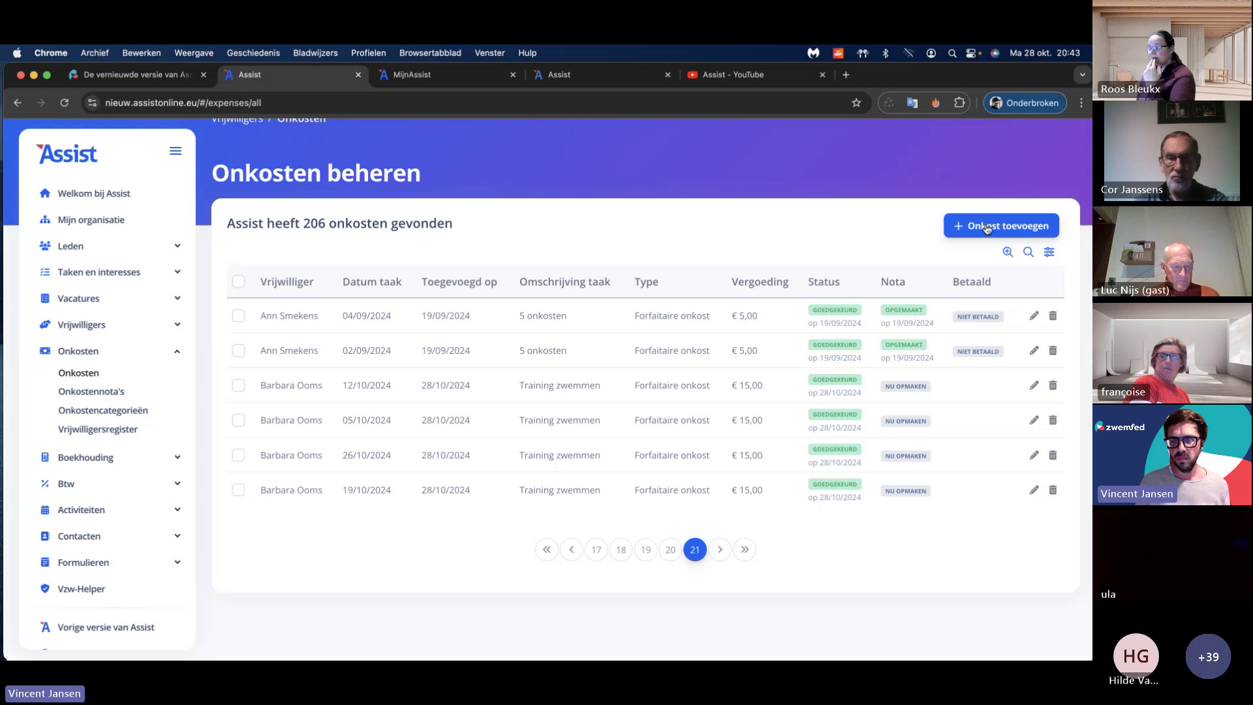
pyautogui.click(987, 228)
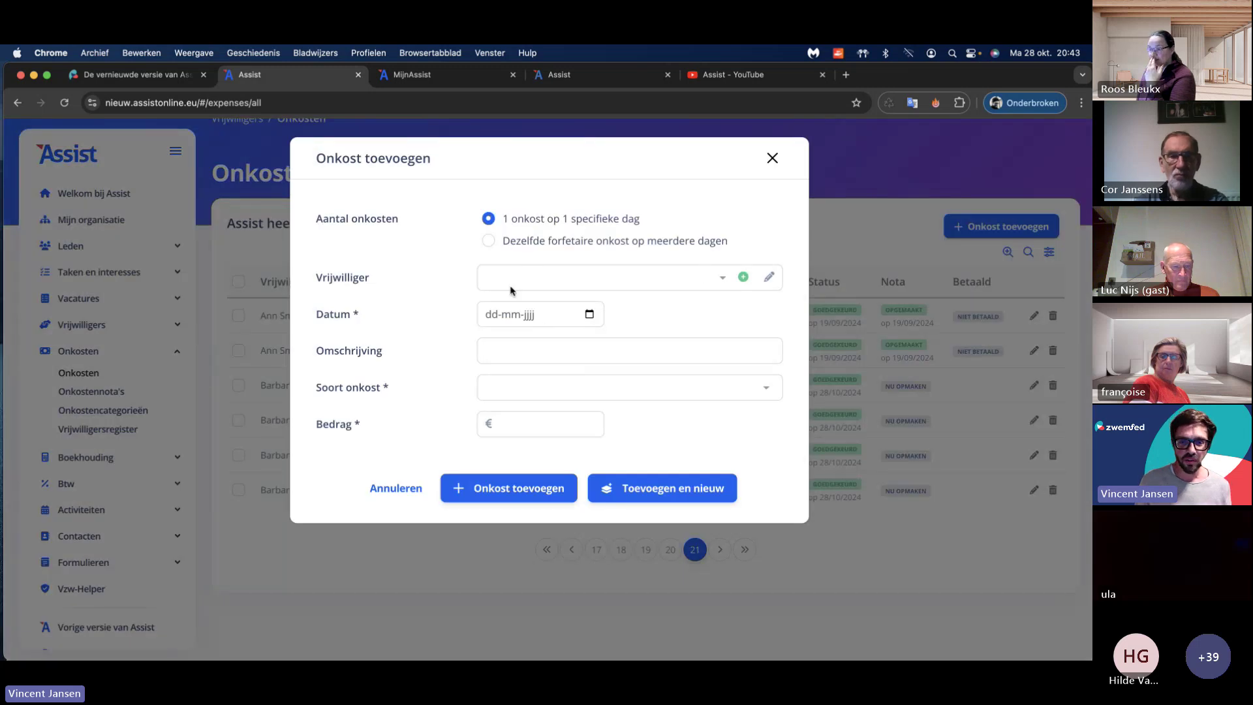
pyautogui.click(518, 279)
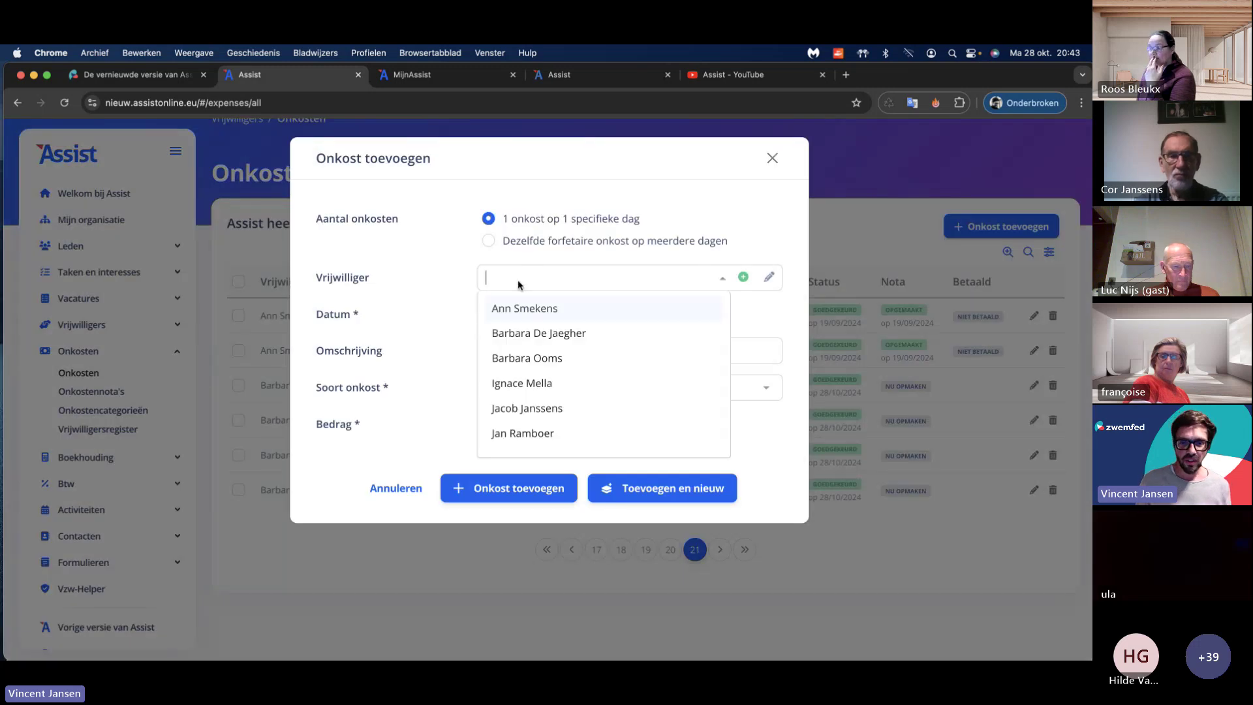
pyautogui.scroll(-10, 548, 409)
pyautogui.click(547, 414)
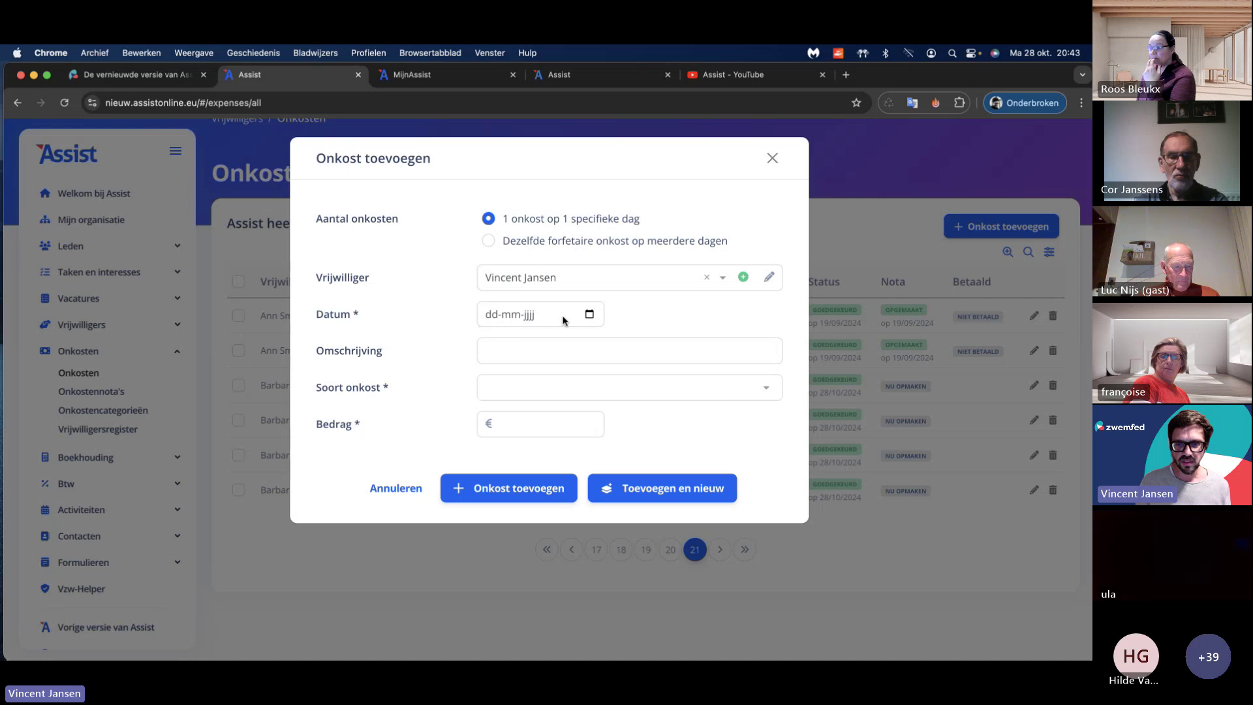
pyautogui.click(590, 315)
pyautogui.click(599, 384)
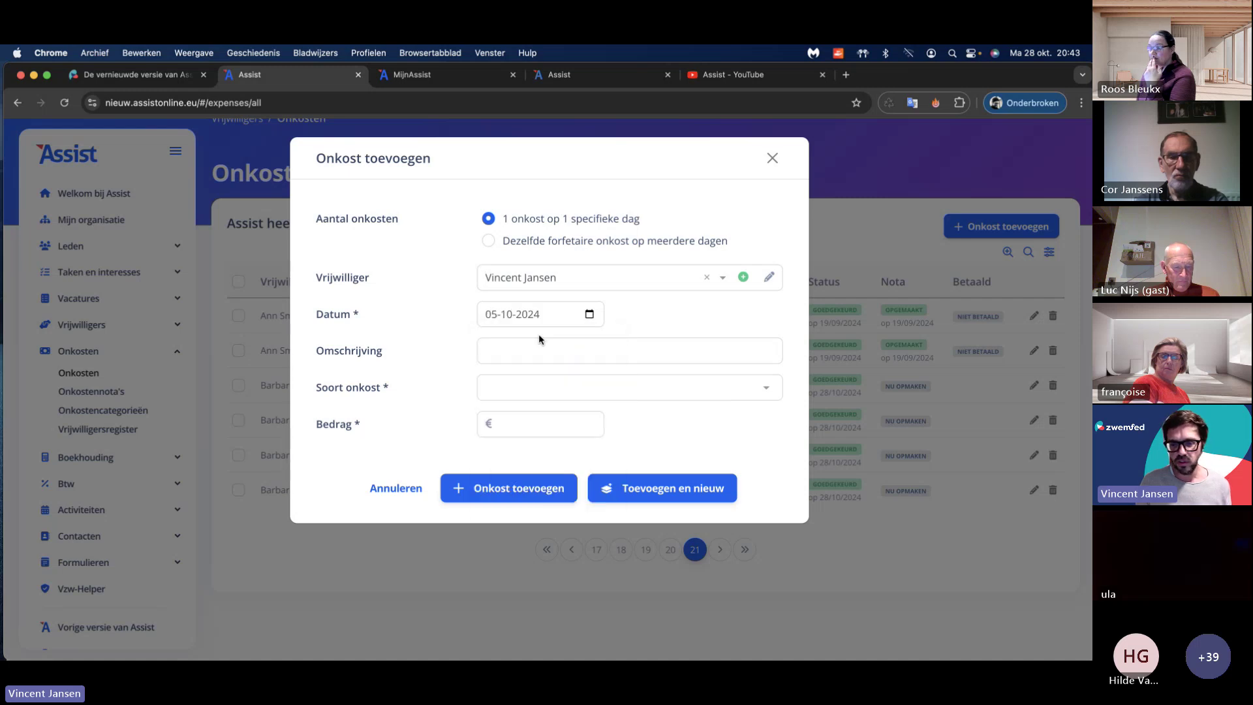
pyautogui.click(549, 345)
pyautogui.write('Training')
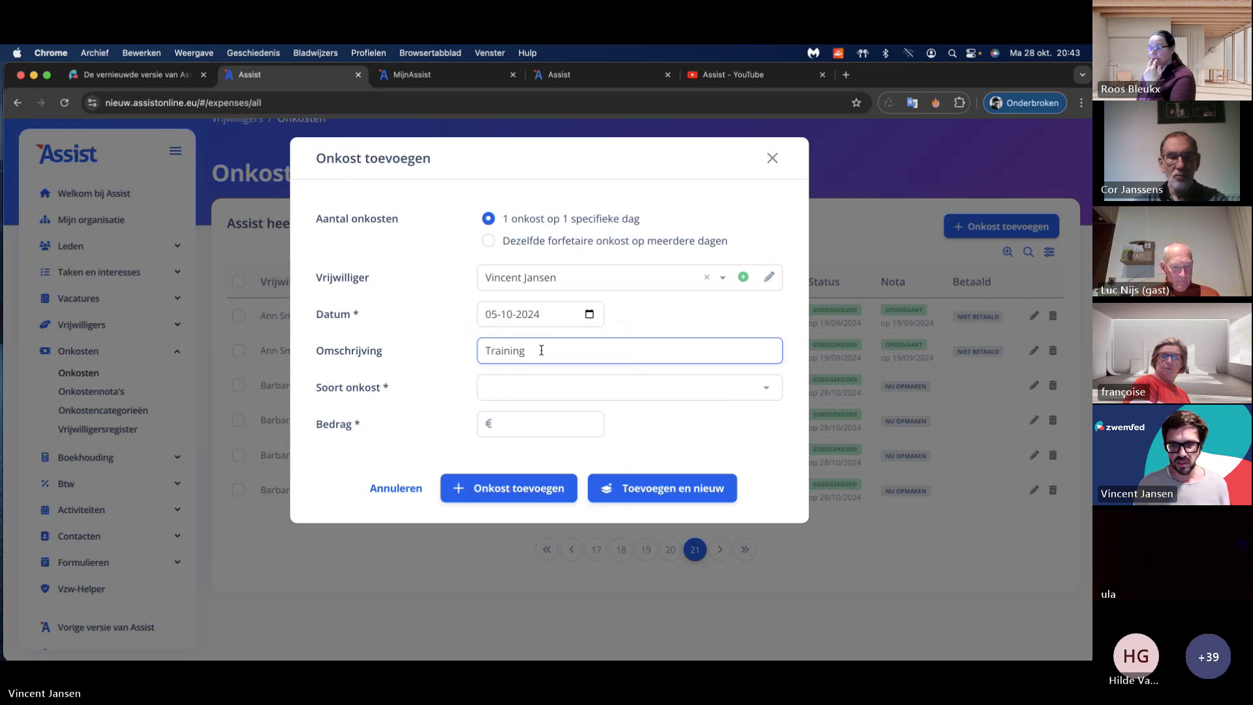
# Step: Make it a Forfaitaire onkost in category Training van 1,5 uur and save it
pyautogui.scroll(5, 545, 348)
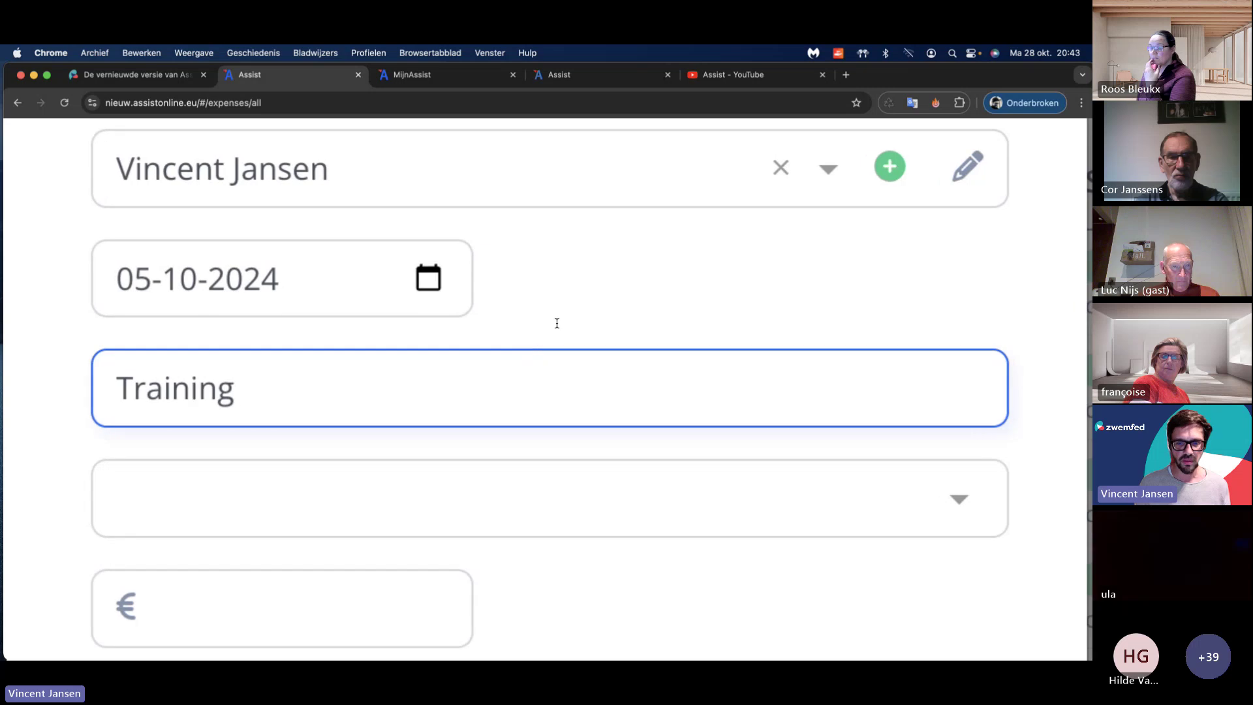
pyautogui.scroll(-5, 556, 324)
pyautogui.click(507, 387)
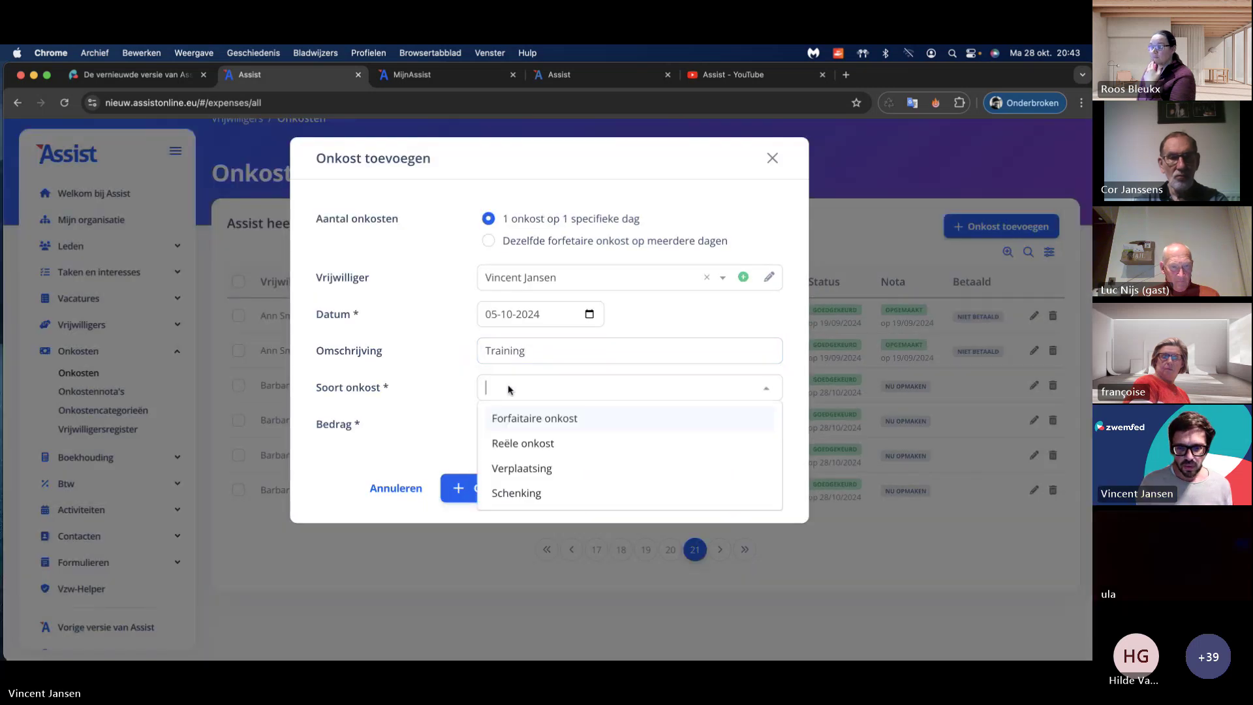
pyautogui.click(538, 416)
pyautogui.click(532, 425)
pyautogui.click(547, 529)
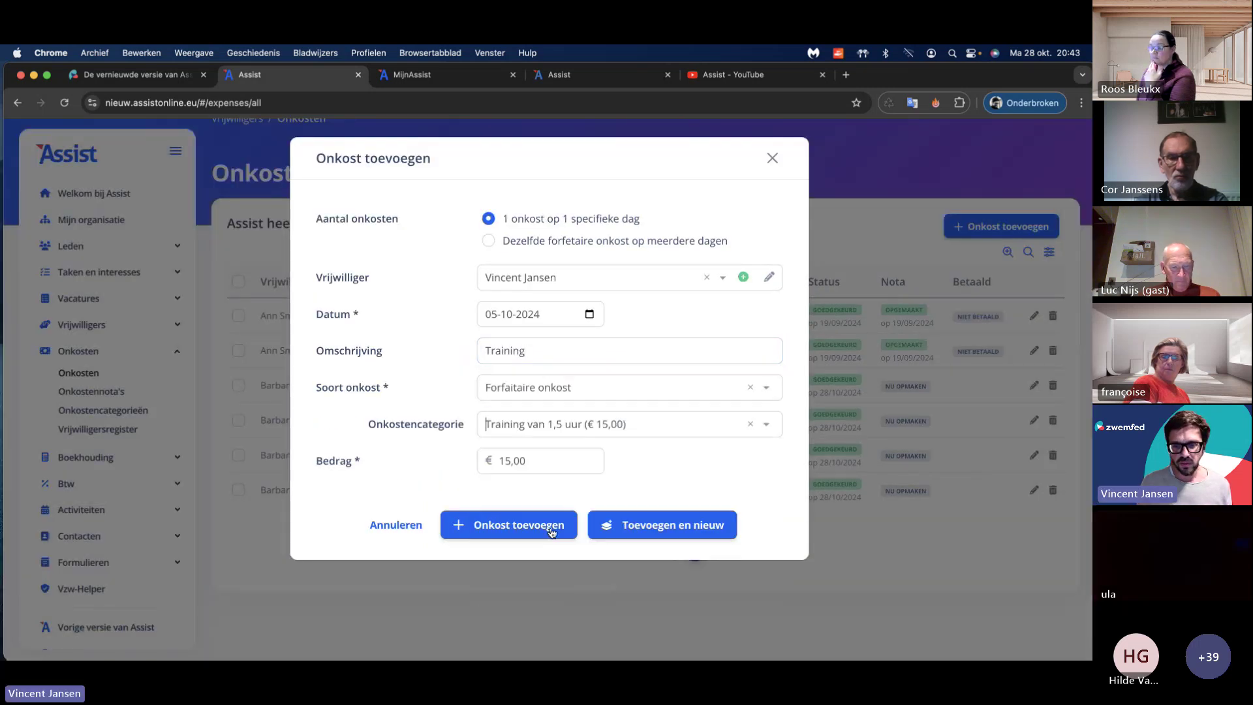
pyautogui.click(526, 522)
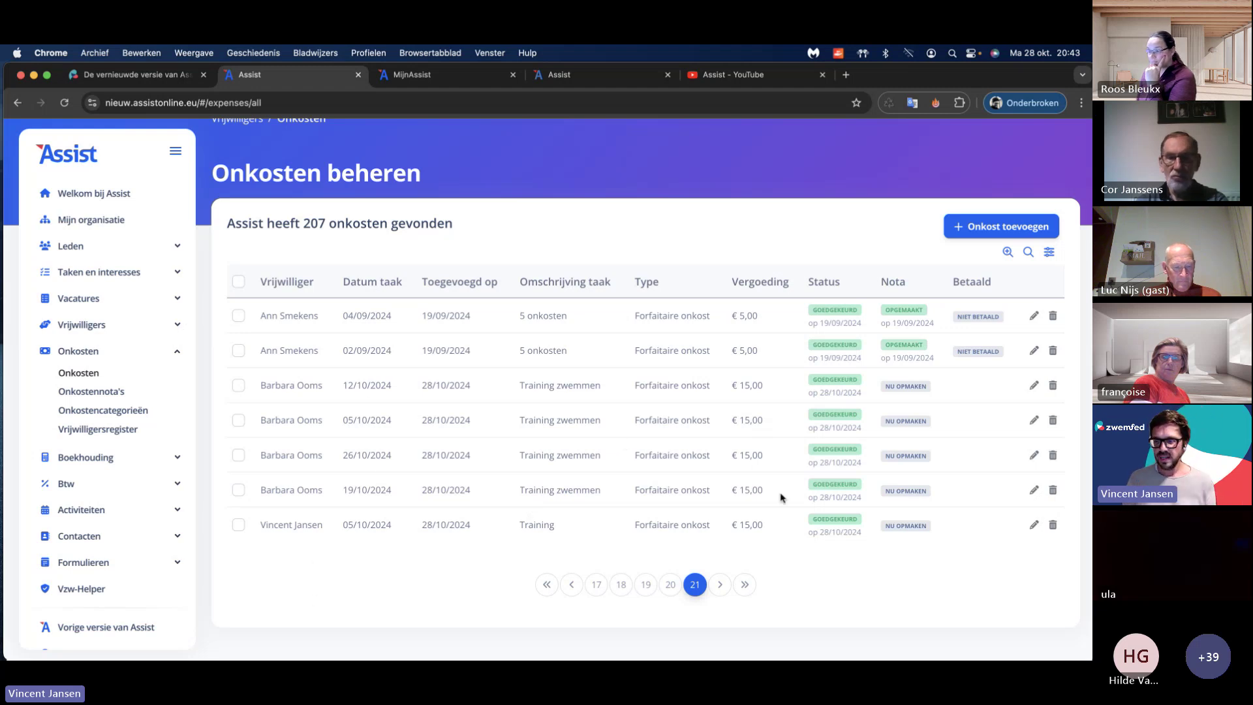
# Step: Draw up expense notes for both volunteers and download the first note as PDF
pyautogui.click(911, 389)
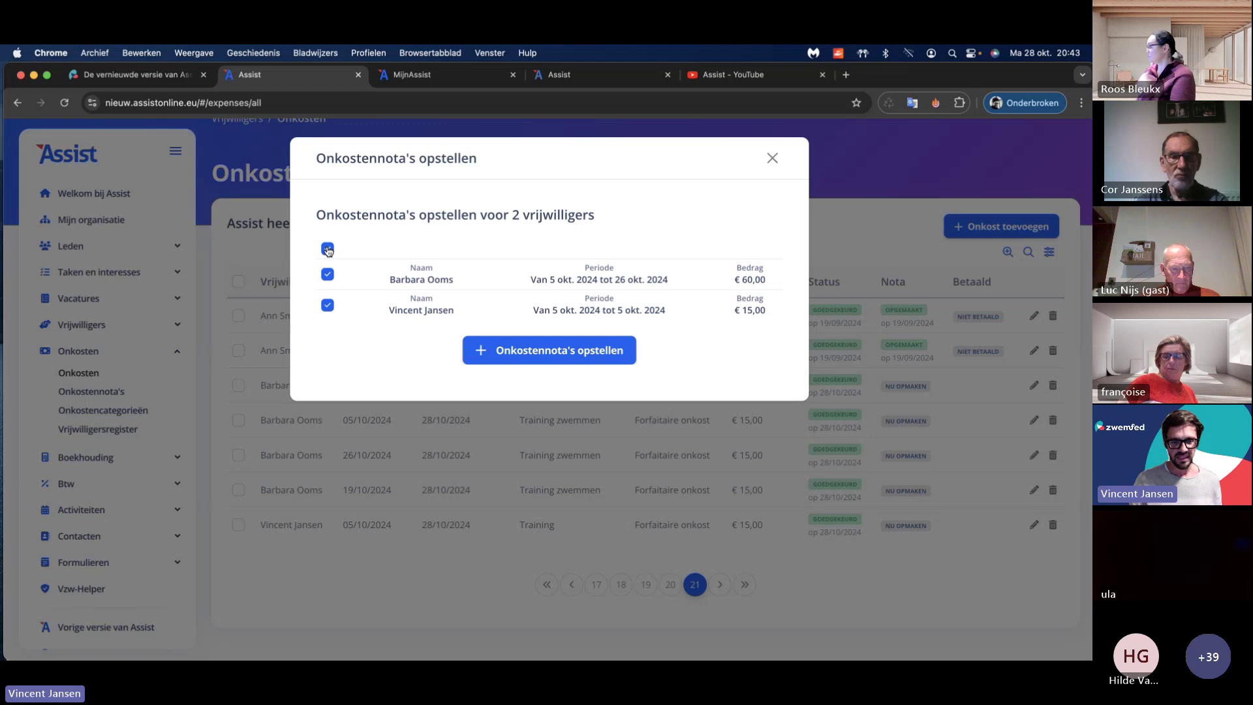
pyautogui.click(565, 350)
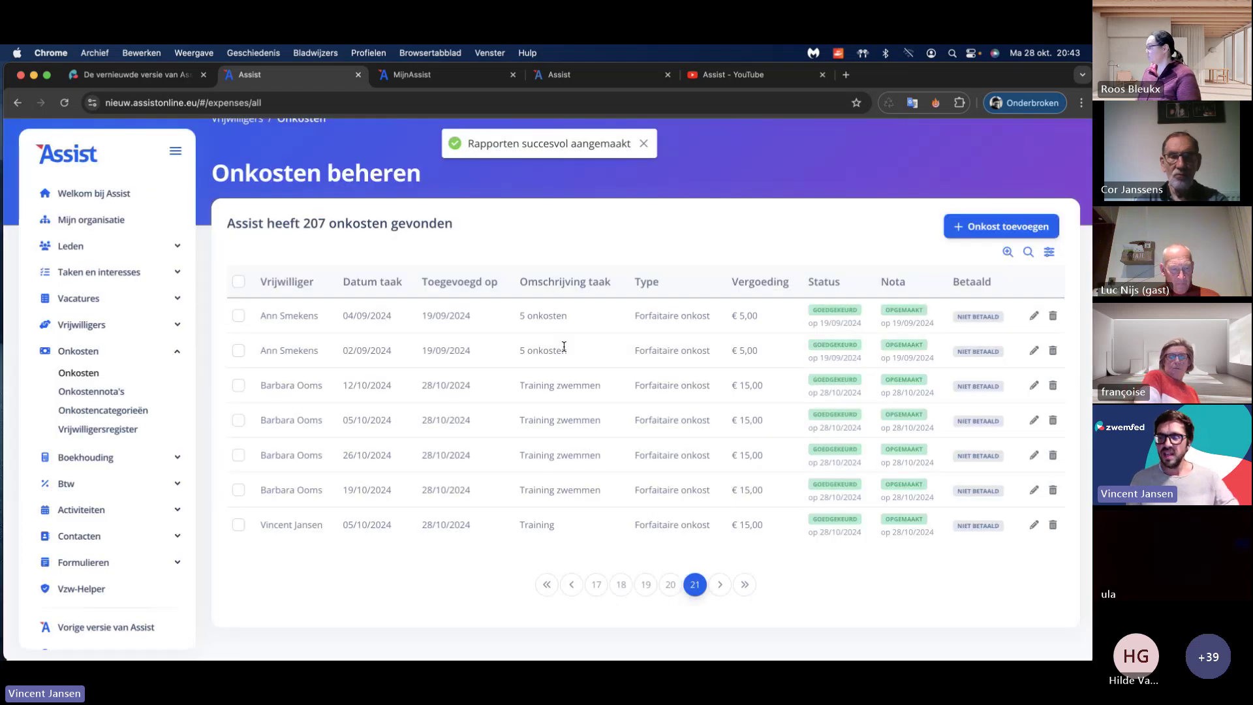
pyautogui.click(910, 452)
pyautogui.click(682, 411)
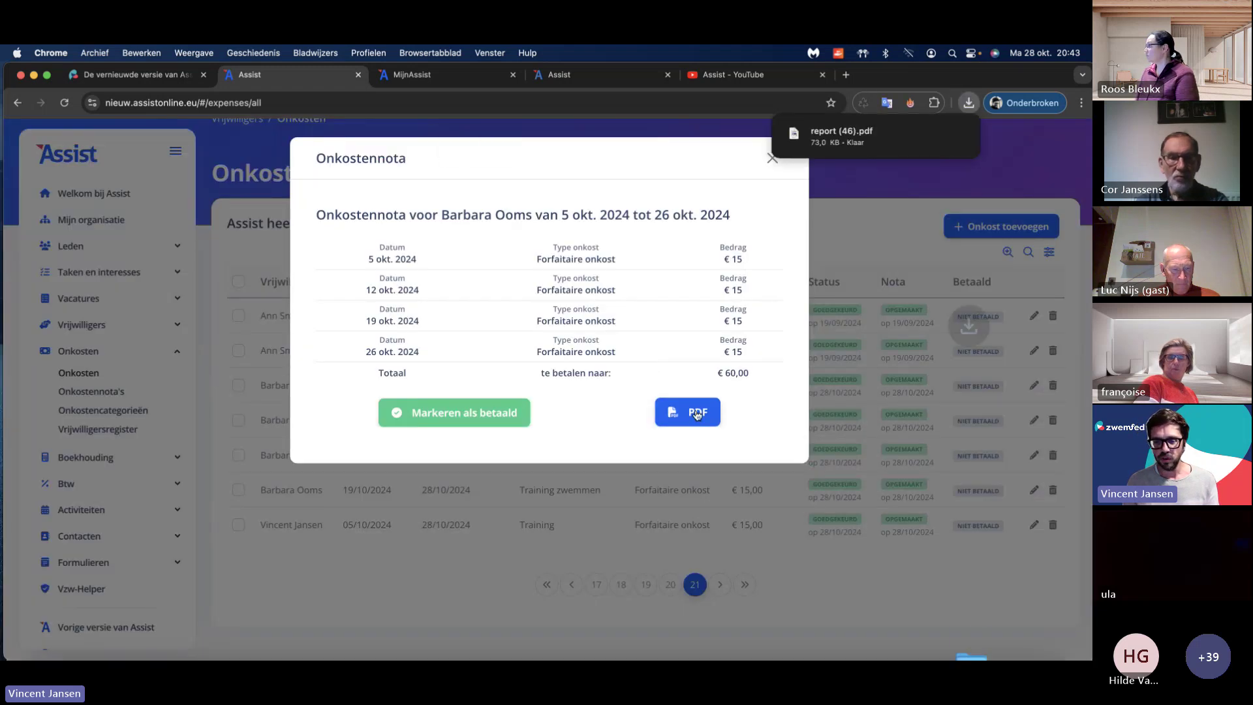
# Step: Open report (46).pdf and review its four €15,00 Training zwemmen lines totalling €60,00
pyautogui.click(839, 137)
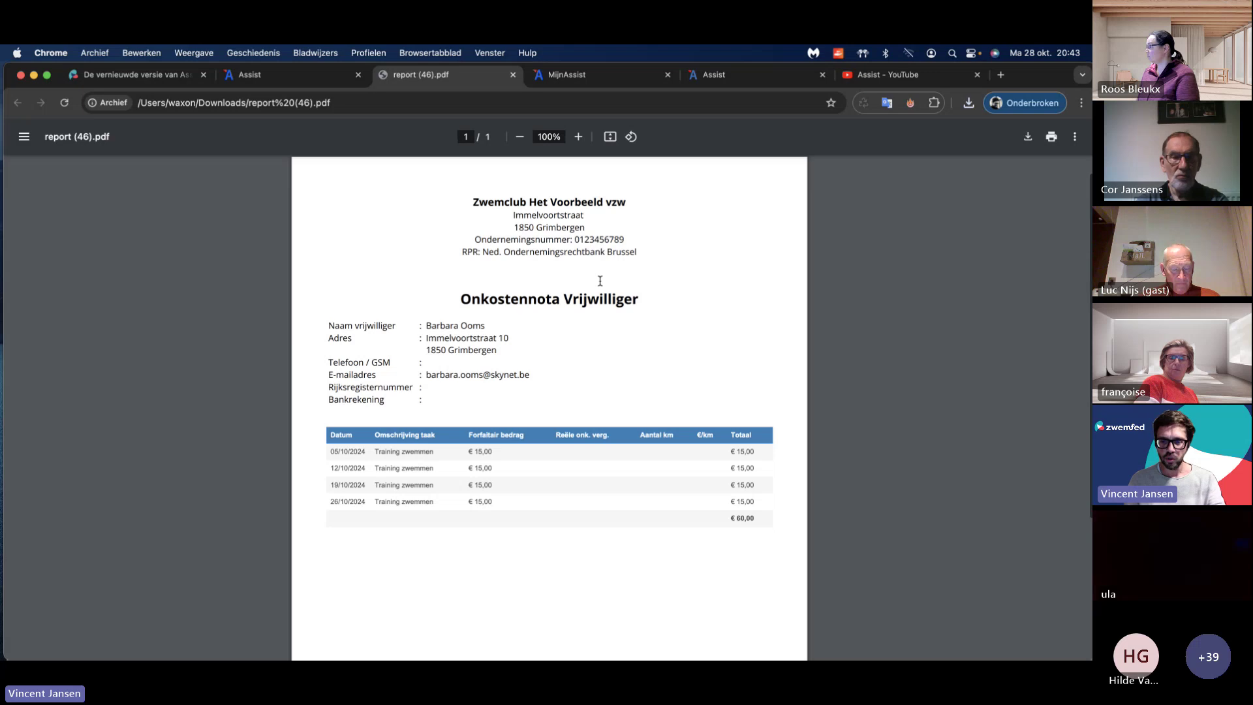
pyautogui.scroll(-5, 599, 281)
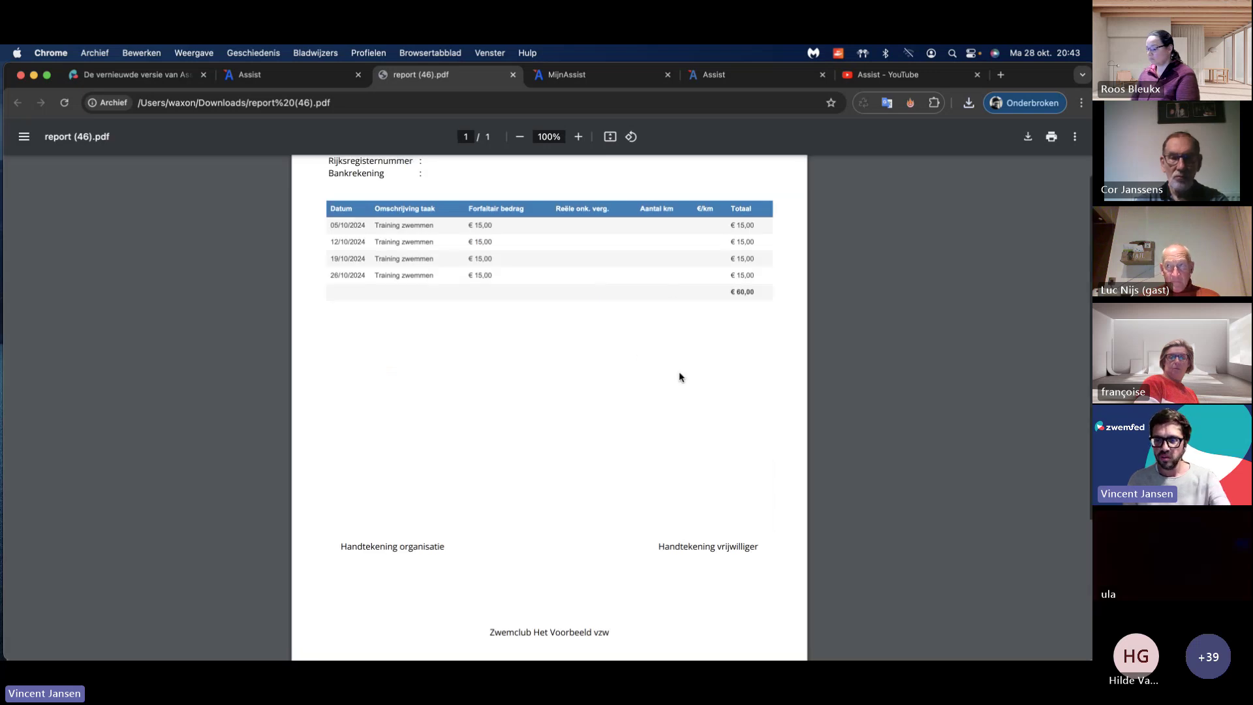
pyautogui.scroll(5, 679, 371)
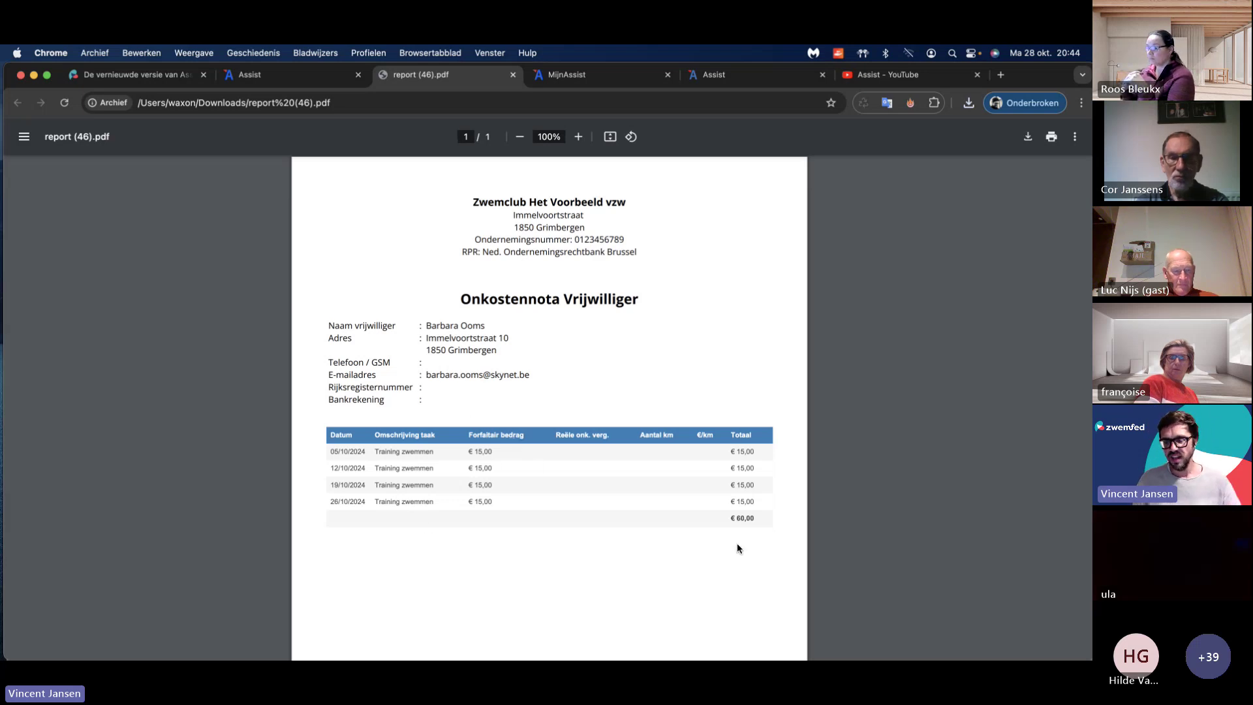
# Step: Close the Onkostennota dialog in Assist and bring up MijnAssist's empty Onkost toevoegen form
pyautogui.click(321, 81)
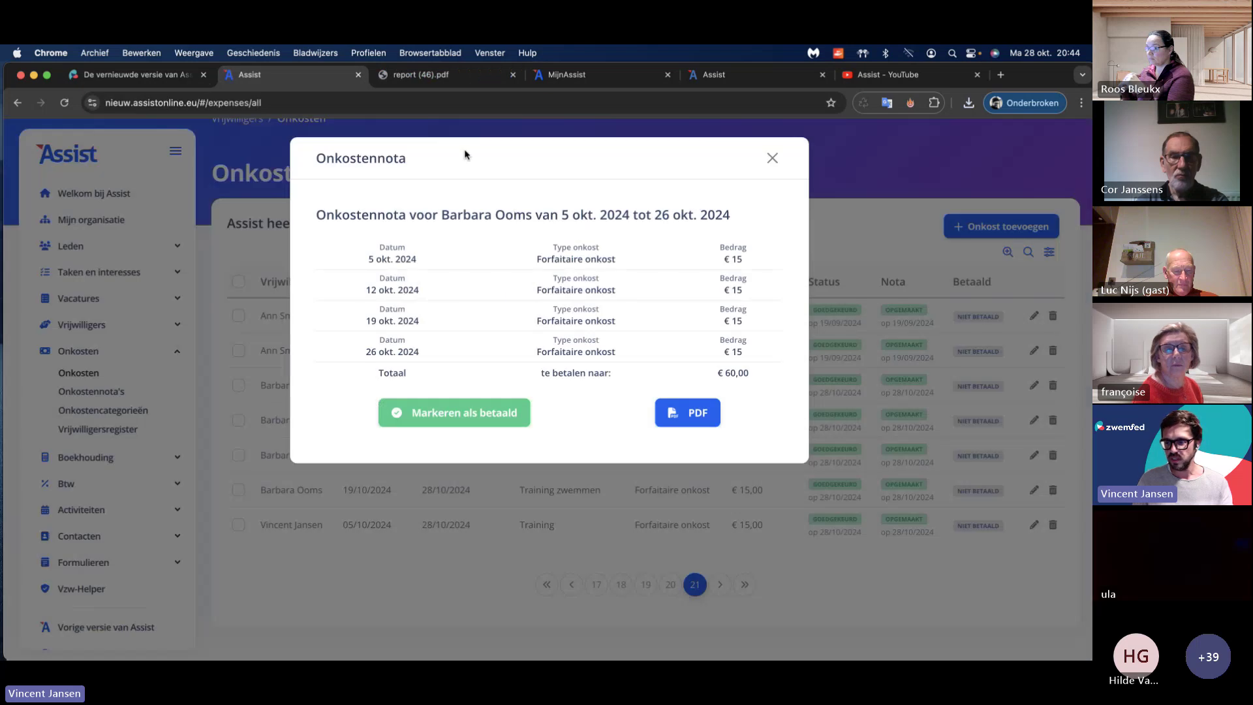
pyautogui.click(771, 160)
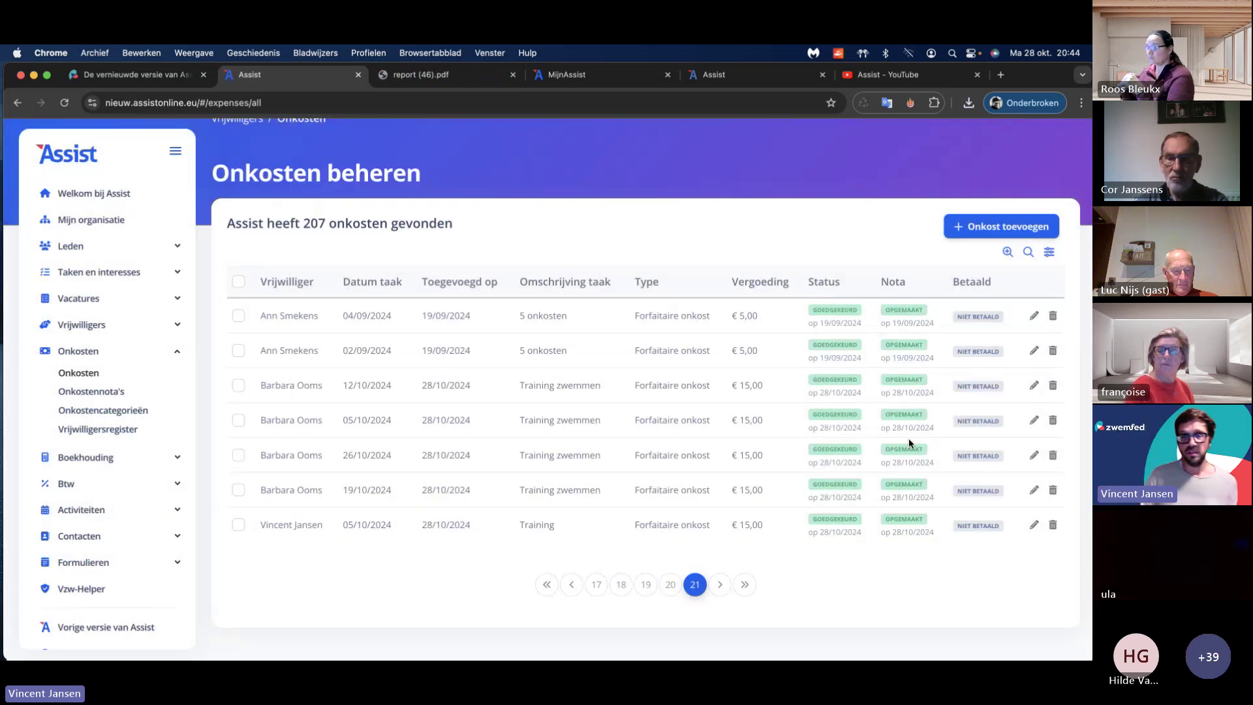
pyautogui.moveTo(1027, 83); pyautogui.dragTo(1025, 115)
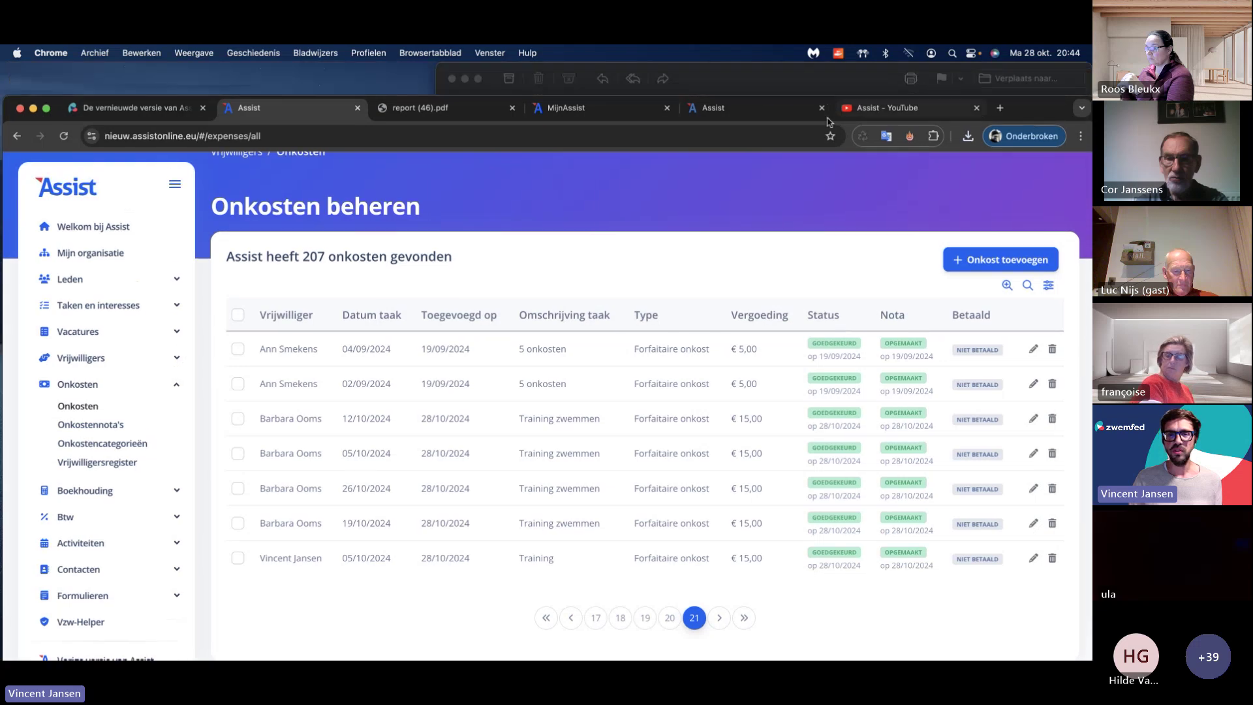
pyautogui.click(567, 108)
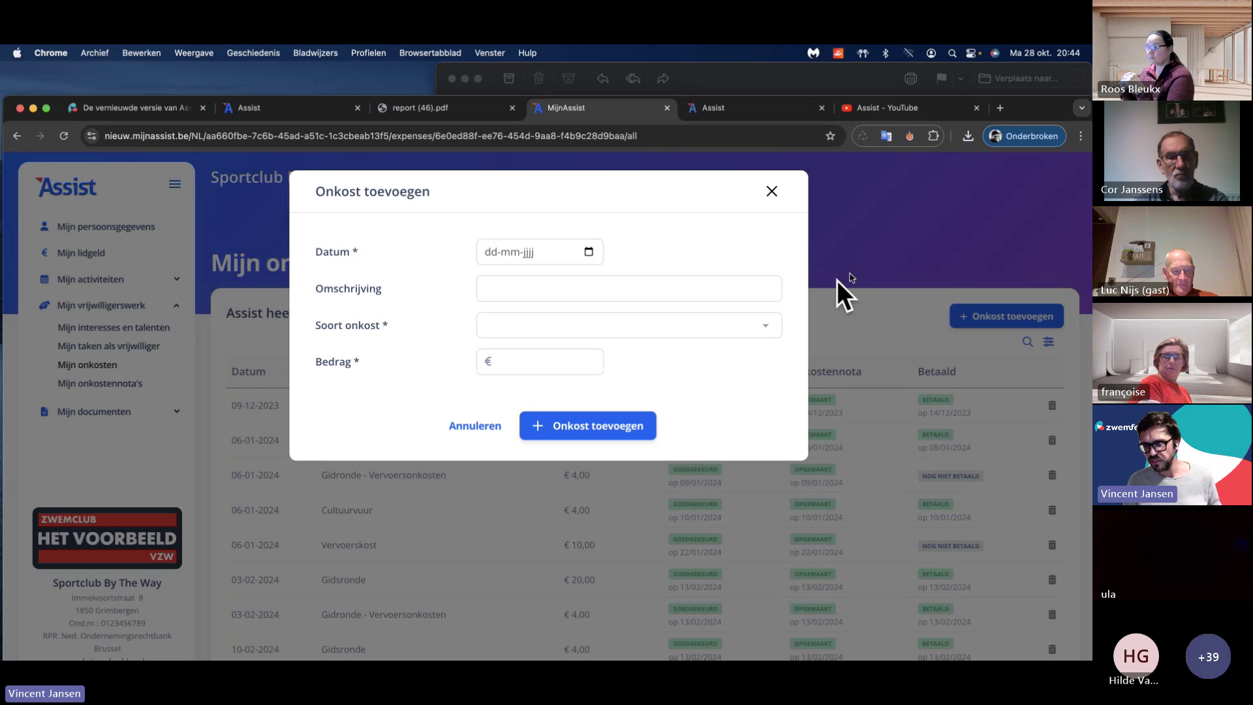
# Step: Discard the add-expense form and browse pages 1 and 3 of Mijn onkostennota's
pyautogui.click(771, 192)
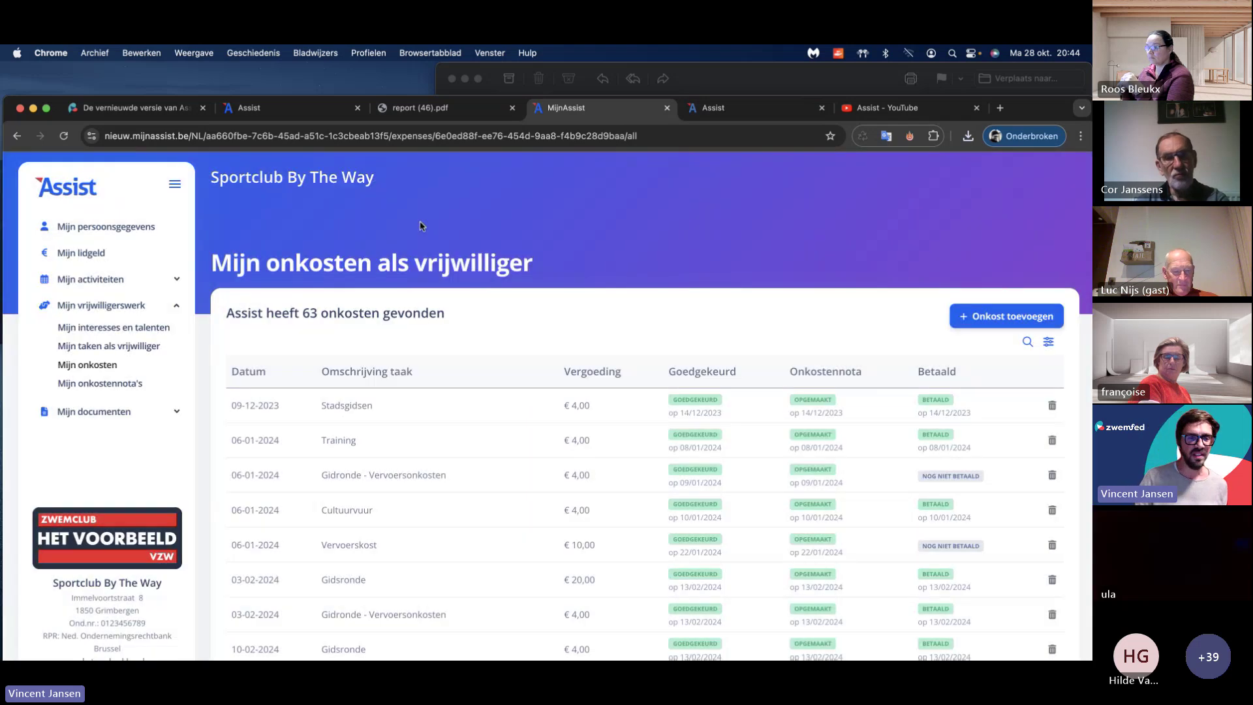
pyautogui.click(119, 387)
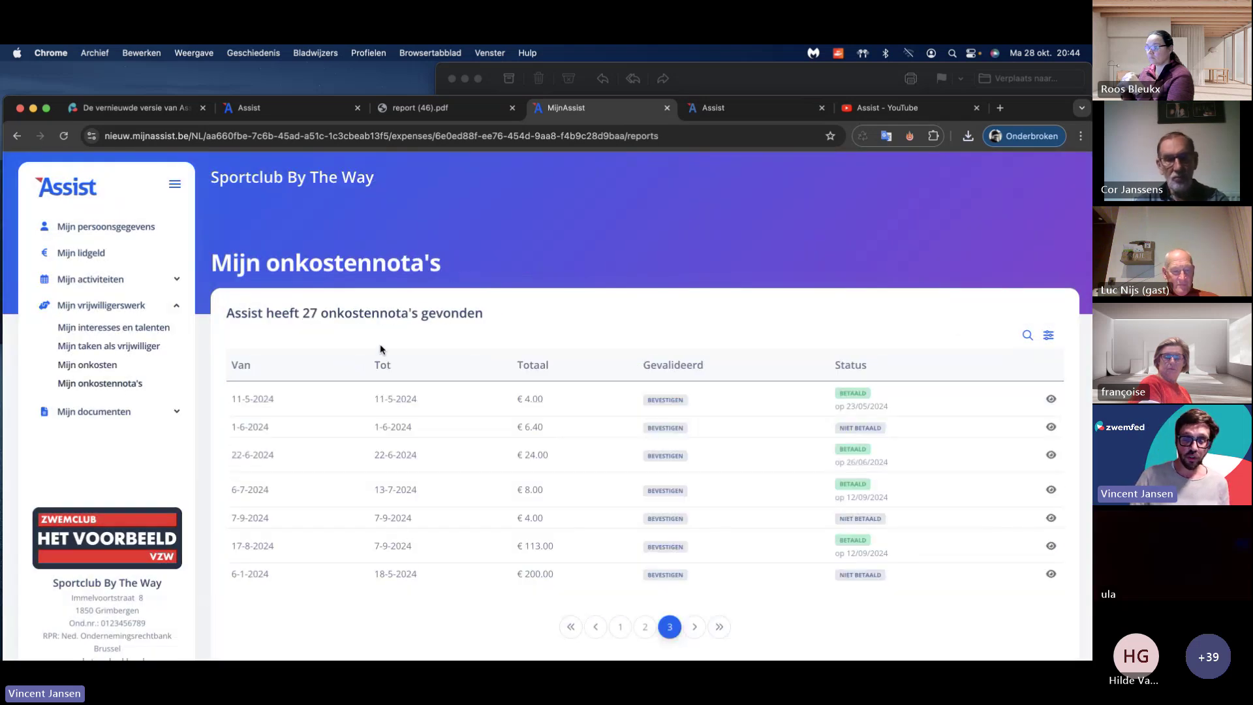
pyautogui.scroll(-2, 517, 498)
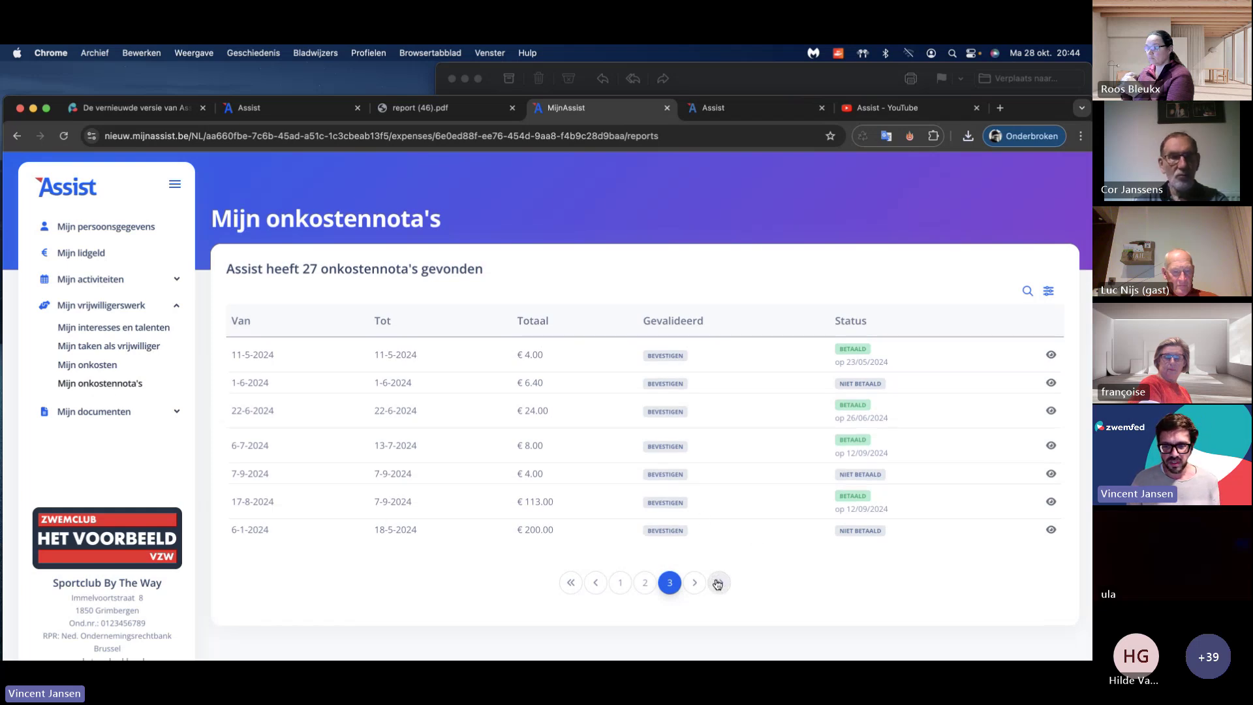
pyautogui.click(618, 585)
pyautogui.scroll(-5, 537, 477)
pyautogui.scroll(6, 573, 213)
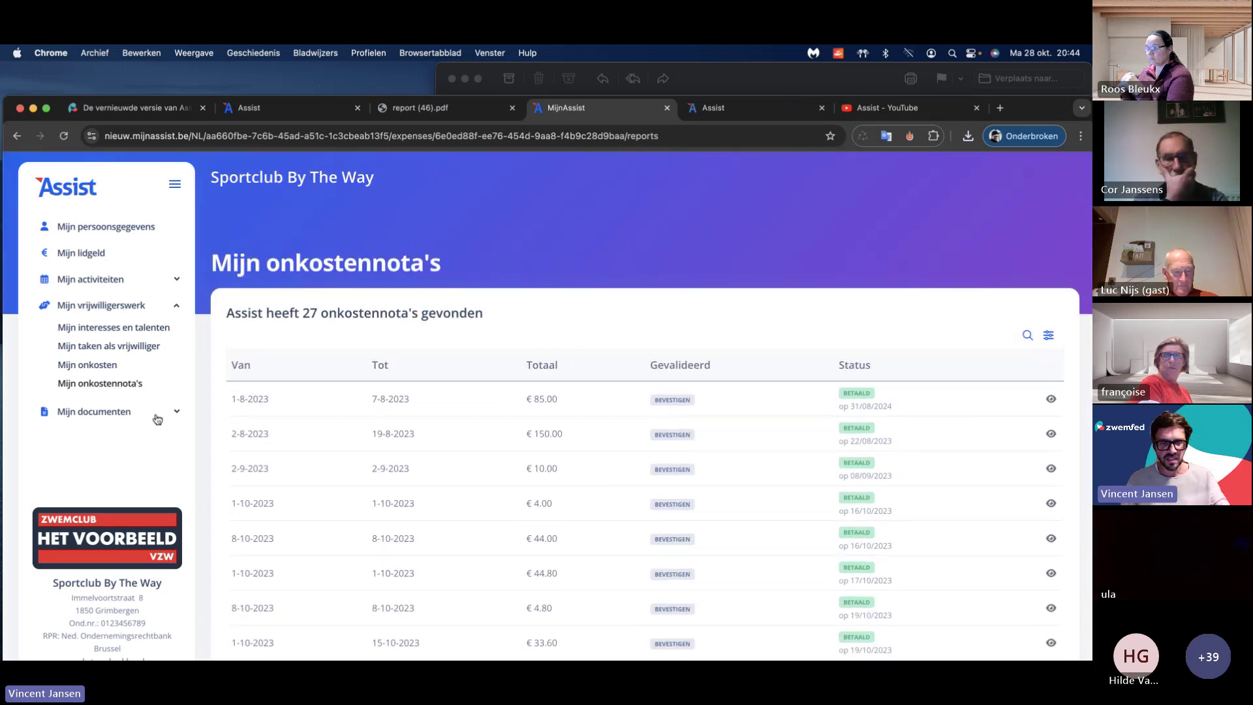
pyautogui.scroll(-3, 492, 408)
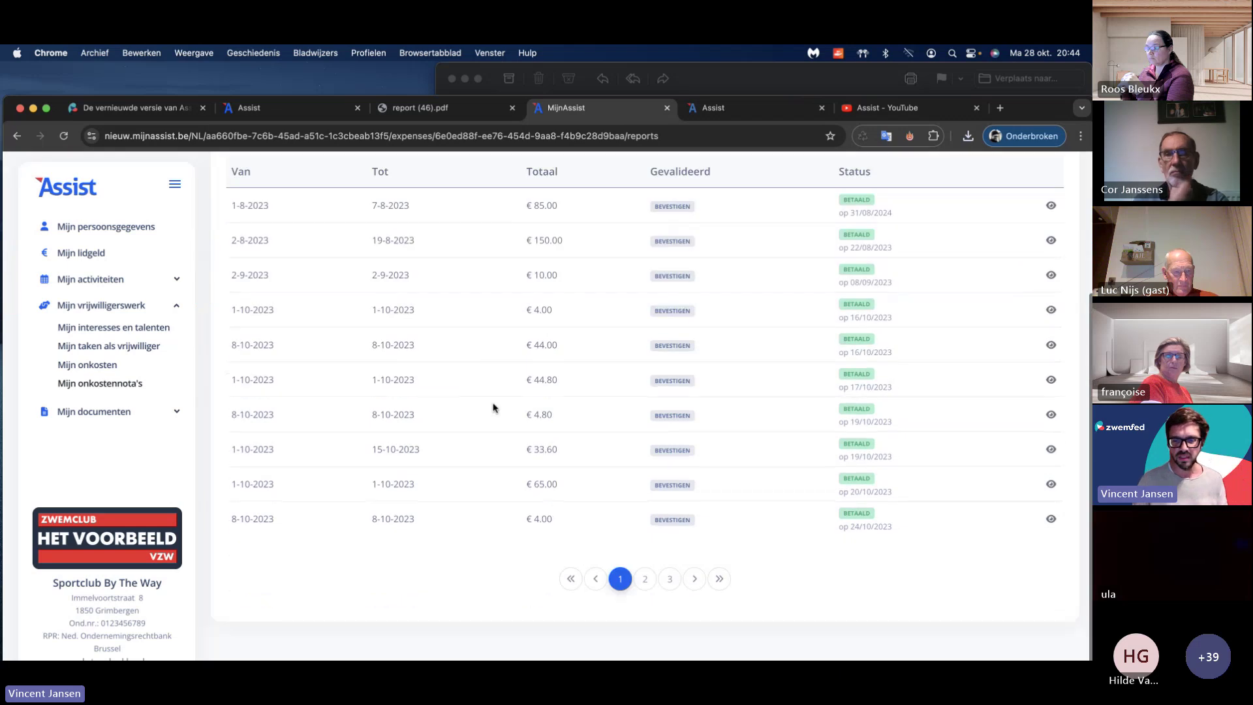
pyautogui.click(669, 583)
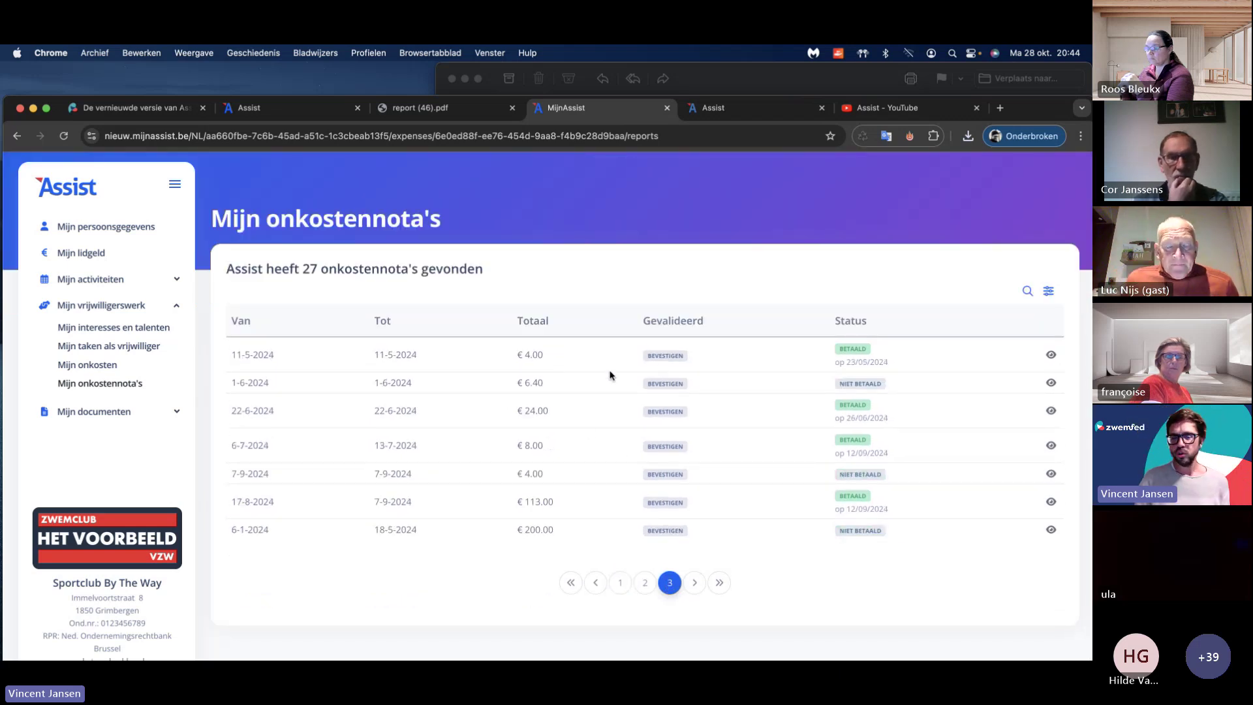
# Step: View the unpaid €200.00 note from 6-1-2024 to 18-5-2024, then close it
pyautogui.click(1050, 530)
pyautogui.scroll(-10, 572, 349)
pyautogui.scroll(10, 572, 349)
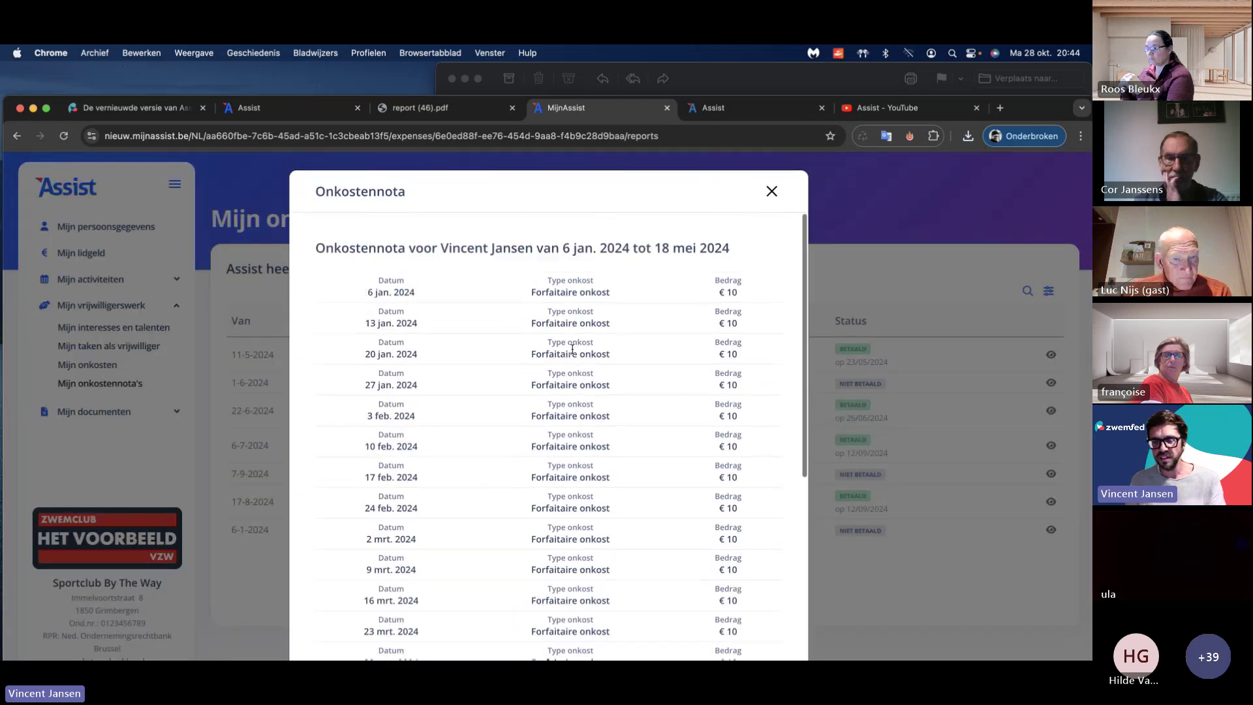
pyautogui.scroll(-10, 566, 292)
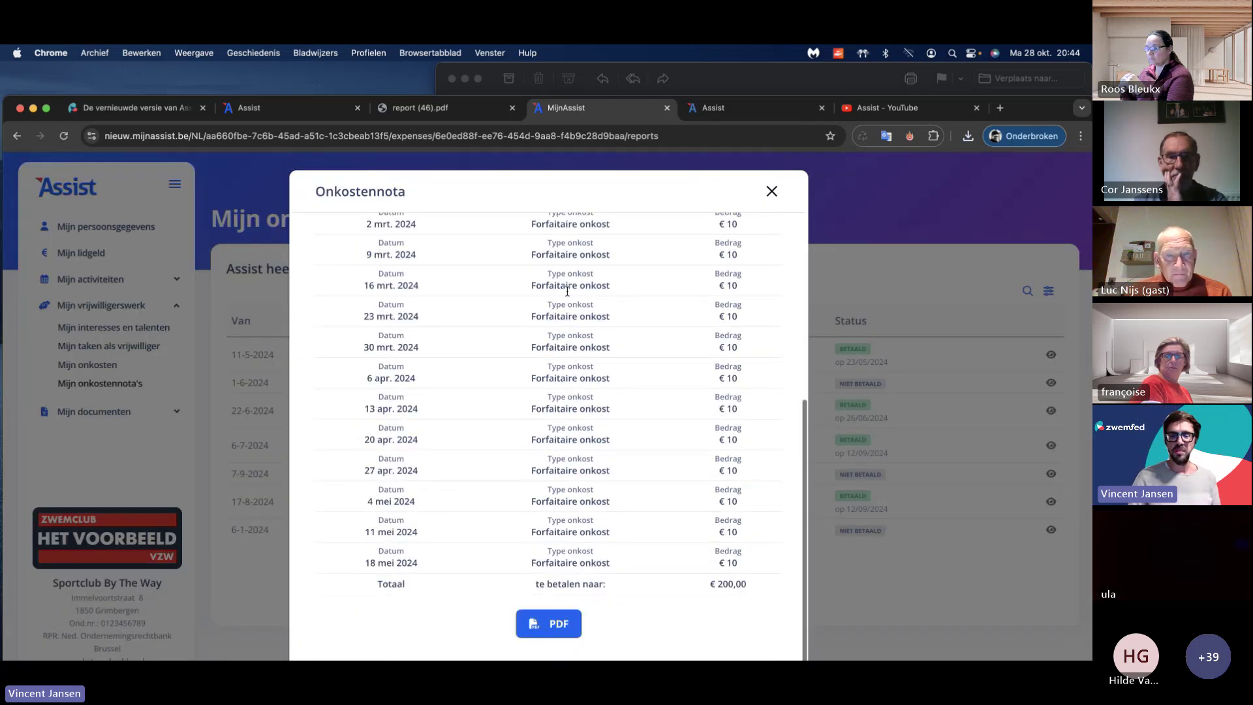
pyautogui.scroll(10, 566, 292)
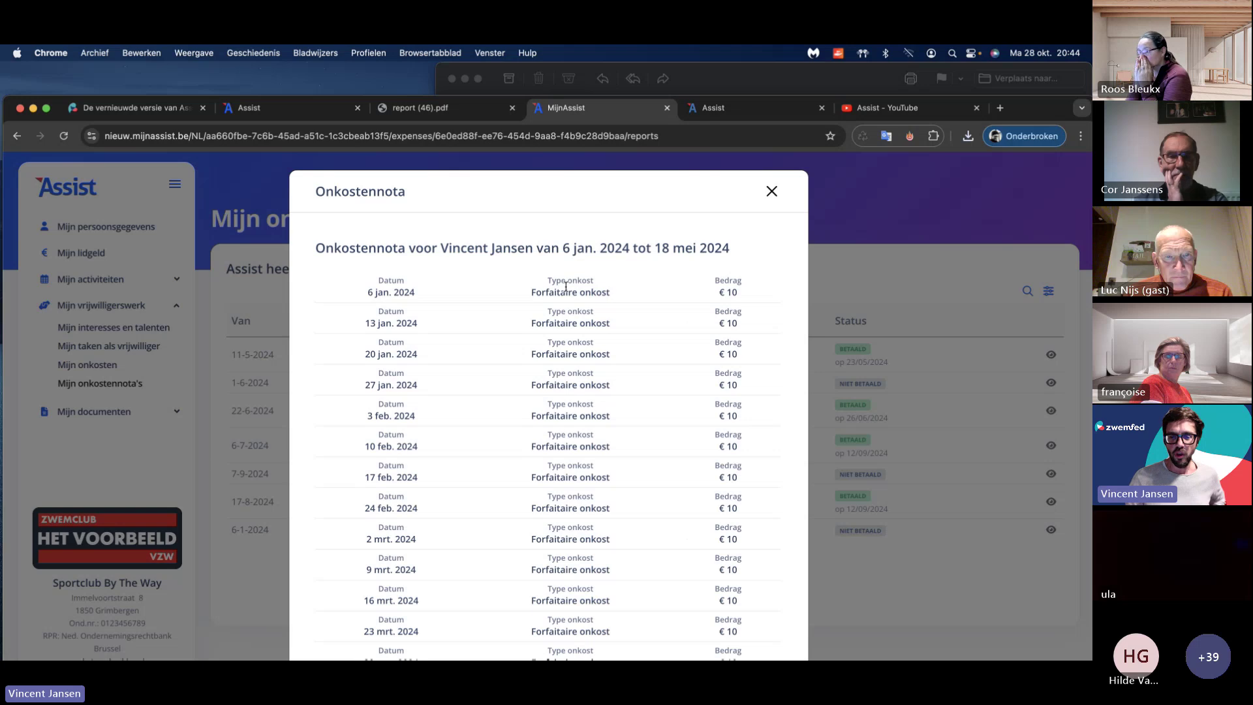
pyautogui.scroll(-5, 565, 286)
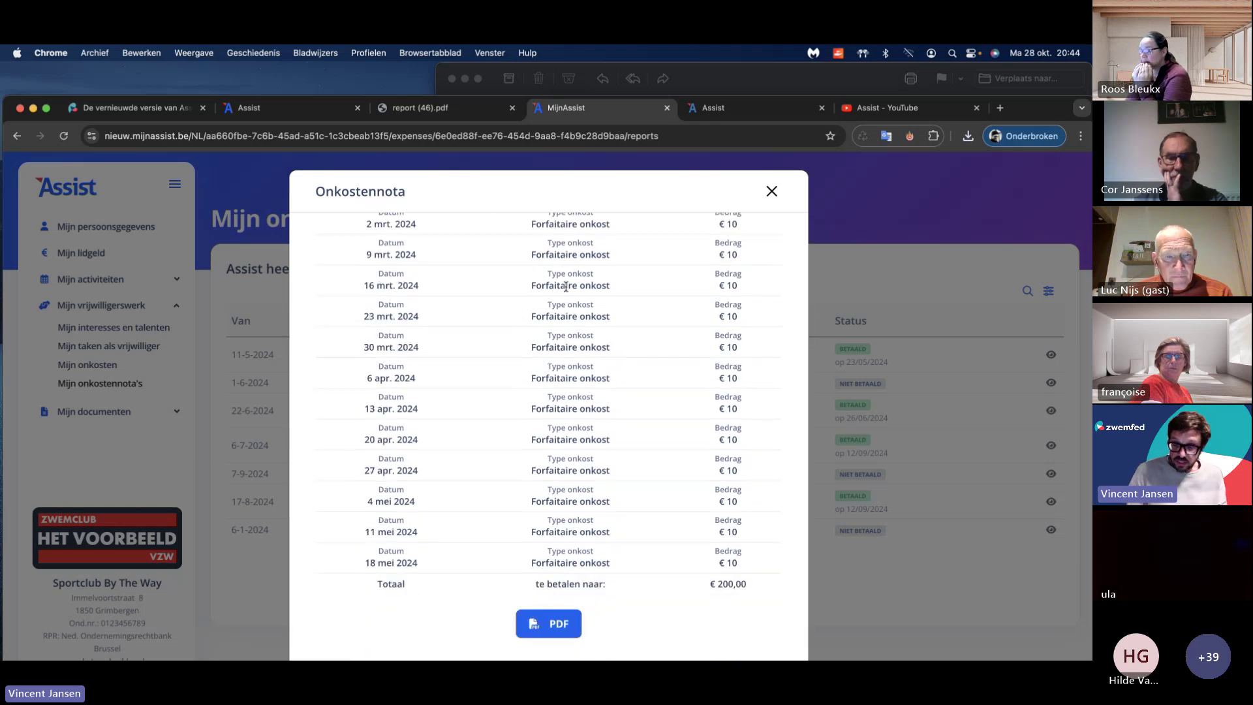
pyautogui.click(771, 192)
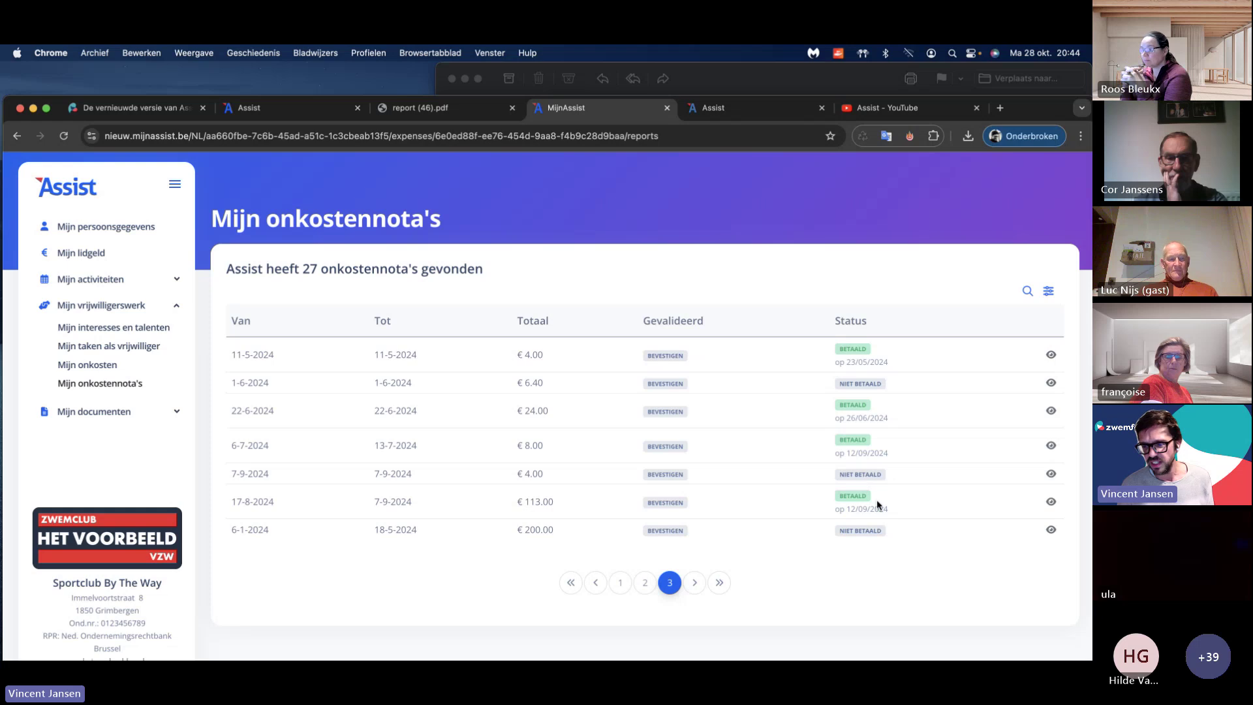
# Step: Mark the €15,00 Training expense note as paid, confirming the transfer, and reload the list
pyautogui.click(301, 112)
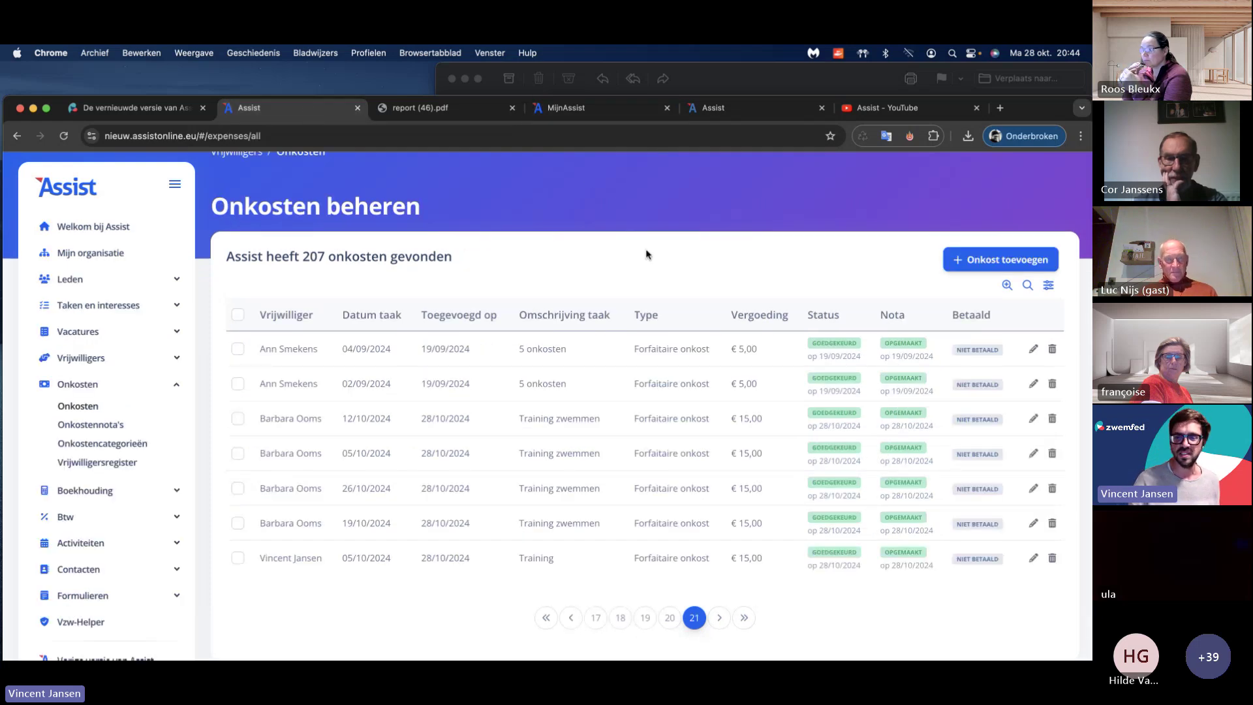
pyautogui.click(903, 555)
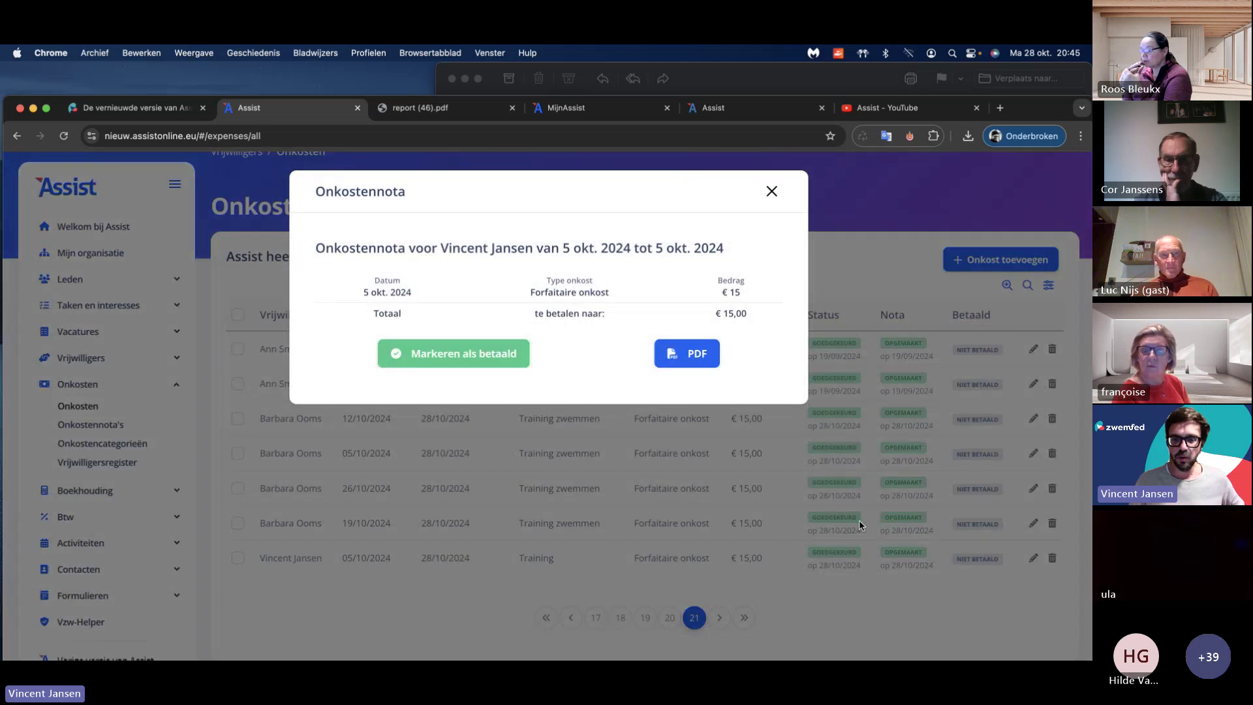
pyautogui.click(441, 359)
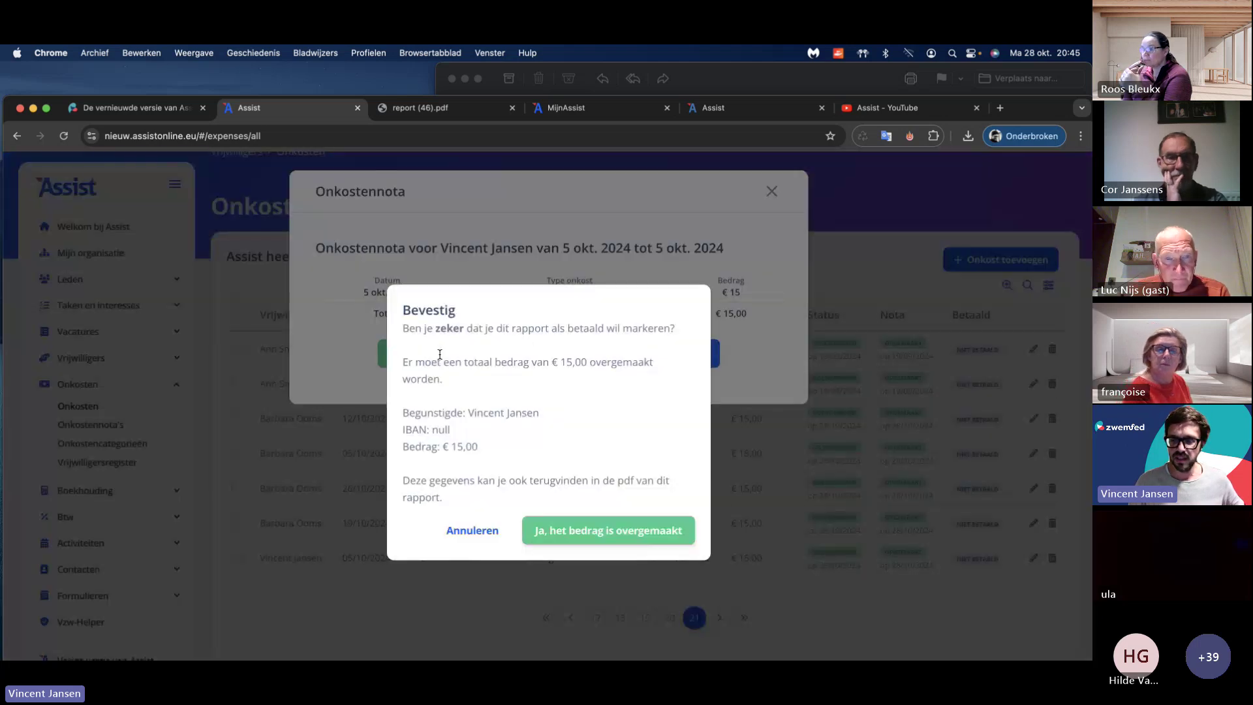
pyautogui.click(595, 530)
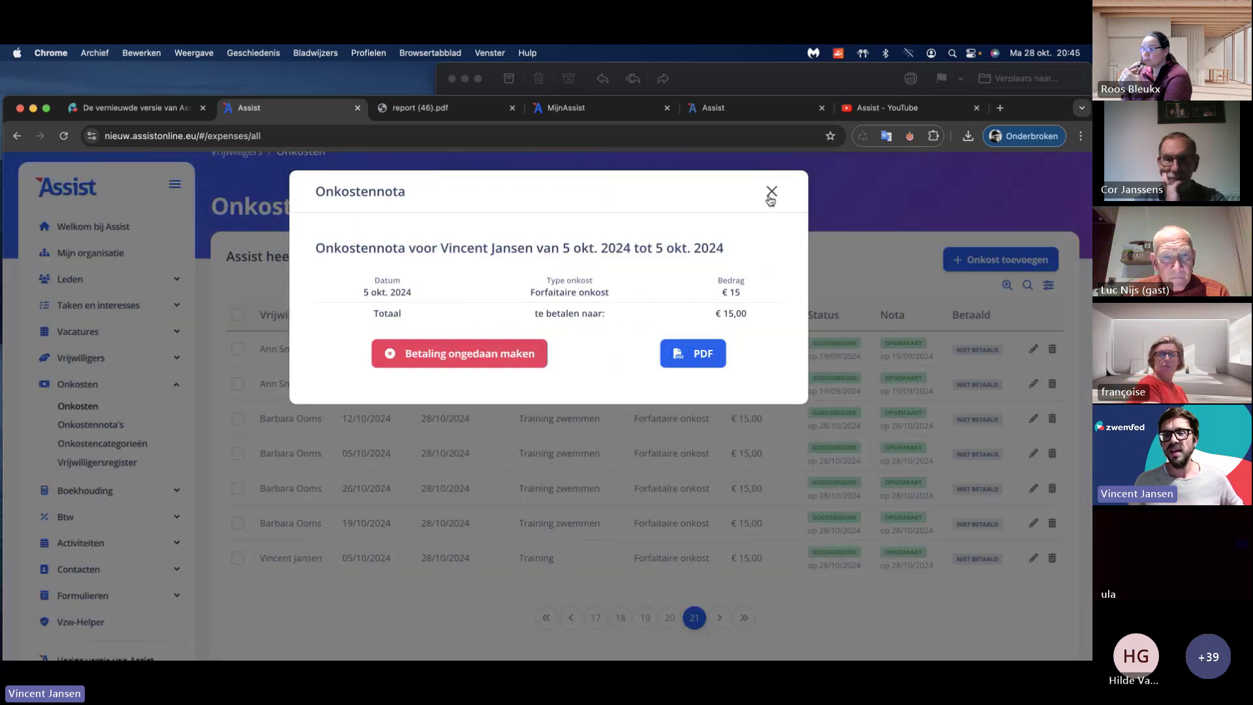
pyautogui.click(772, 194)
pyautogui.click(703, 135)
pyautogui.press('Return')
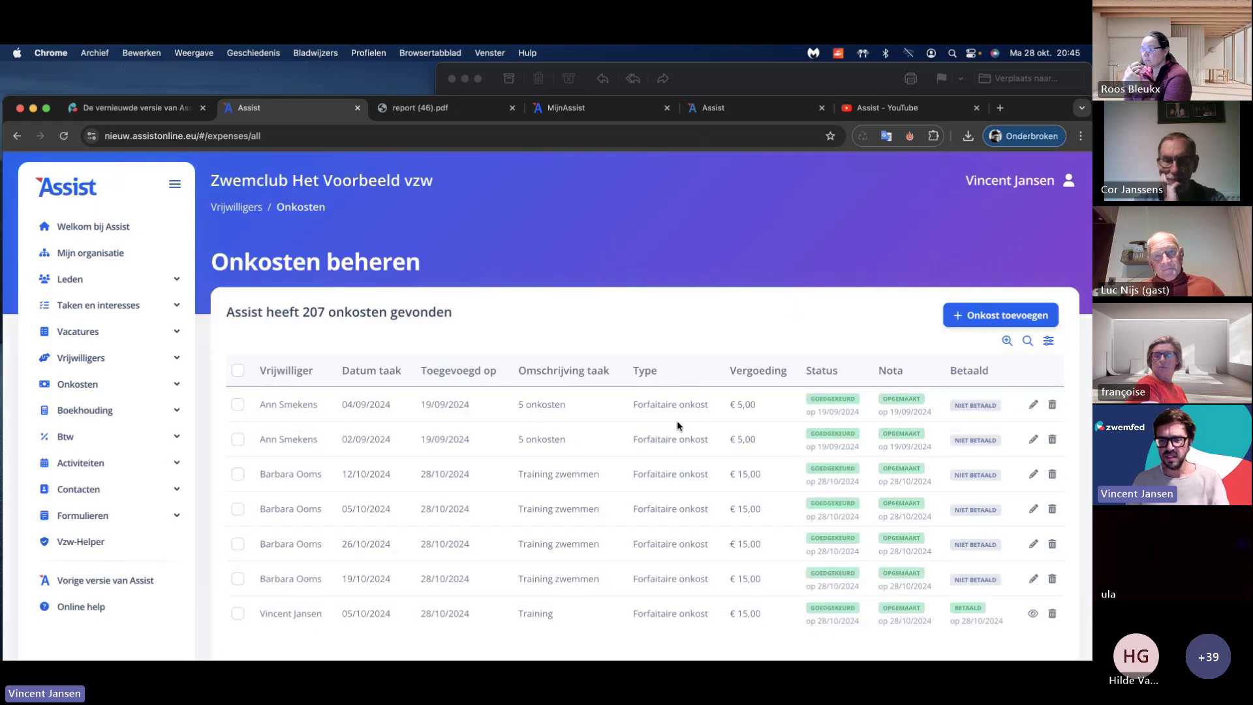
# Step: Maximise the Chrome window so the 207-expense list and its page numbers show
pyautogui.doubleClick(1024, 109)
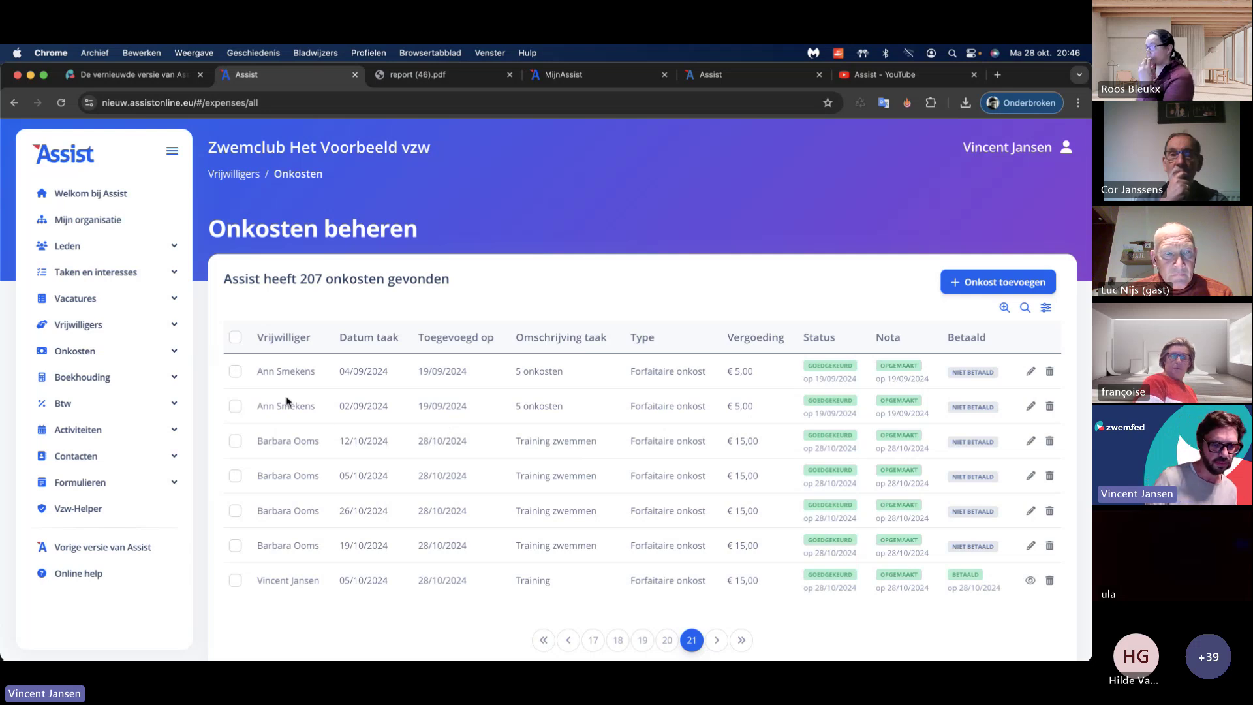
# Step: Expand Onkosten in the sidebar and go to the Taken en interesses start page
pyautogui.click(85, 354)
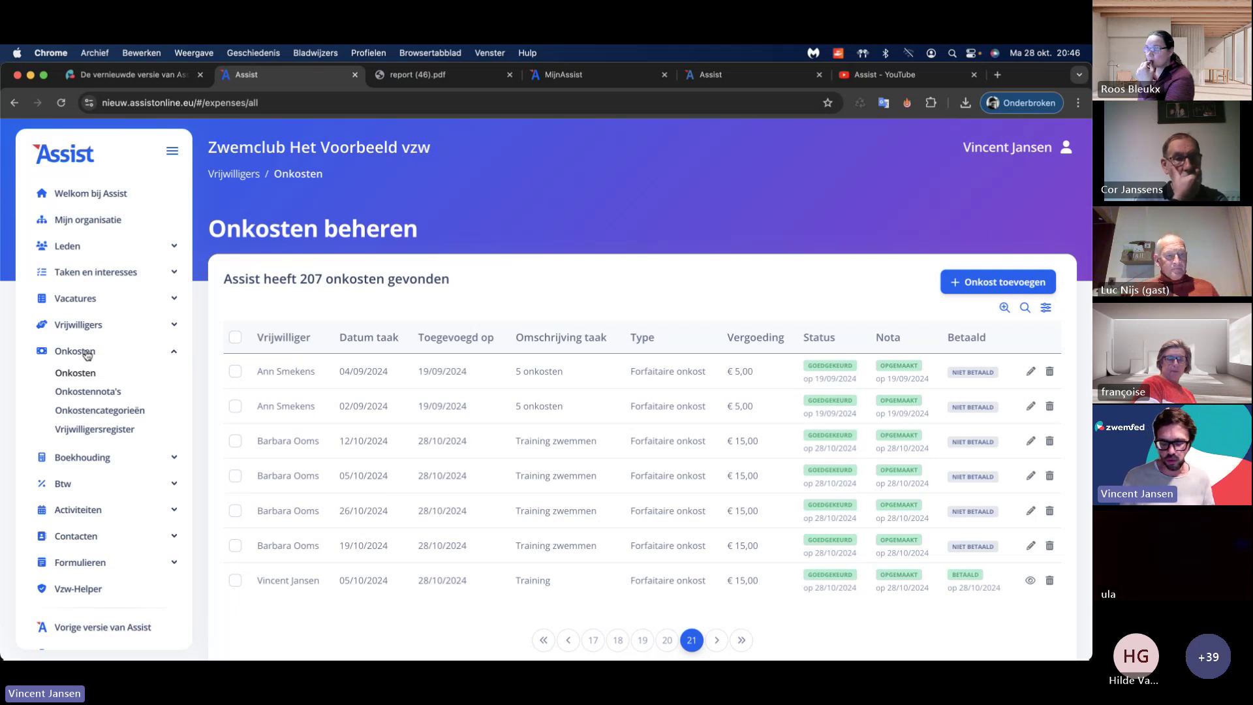
pyautogui.click(92, 278)
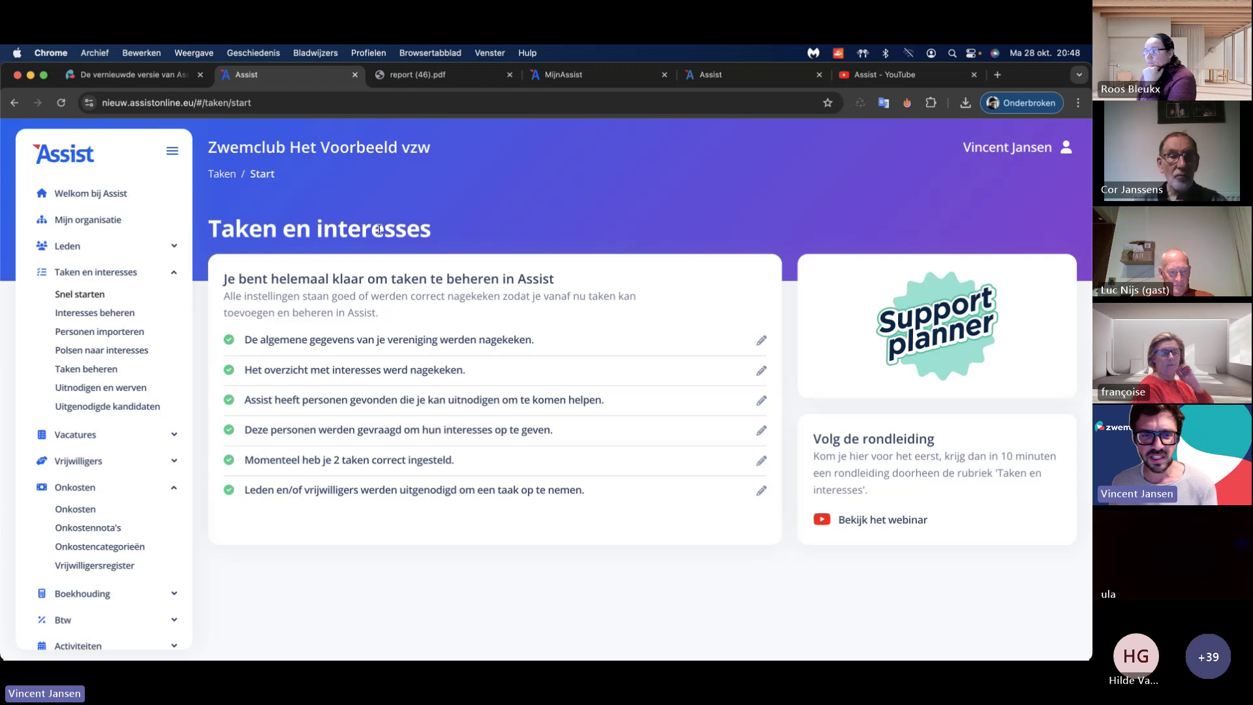
# Step: Open Interesses beheren and browse the groups Helpen op feesten, Klusjes and Koken with their items
pyautogui.doubleClick(404, 232)
pyautogui.click(369, 258)
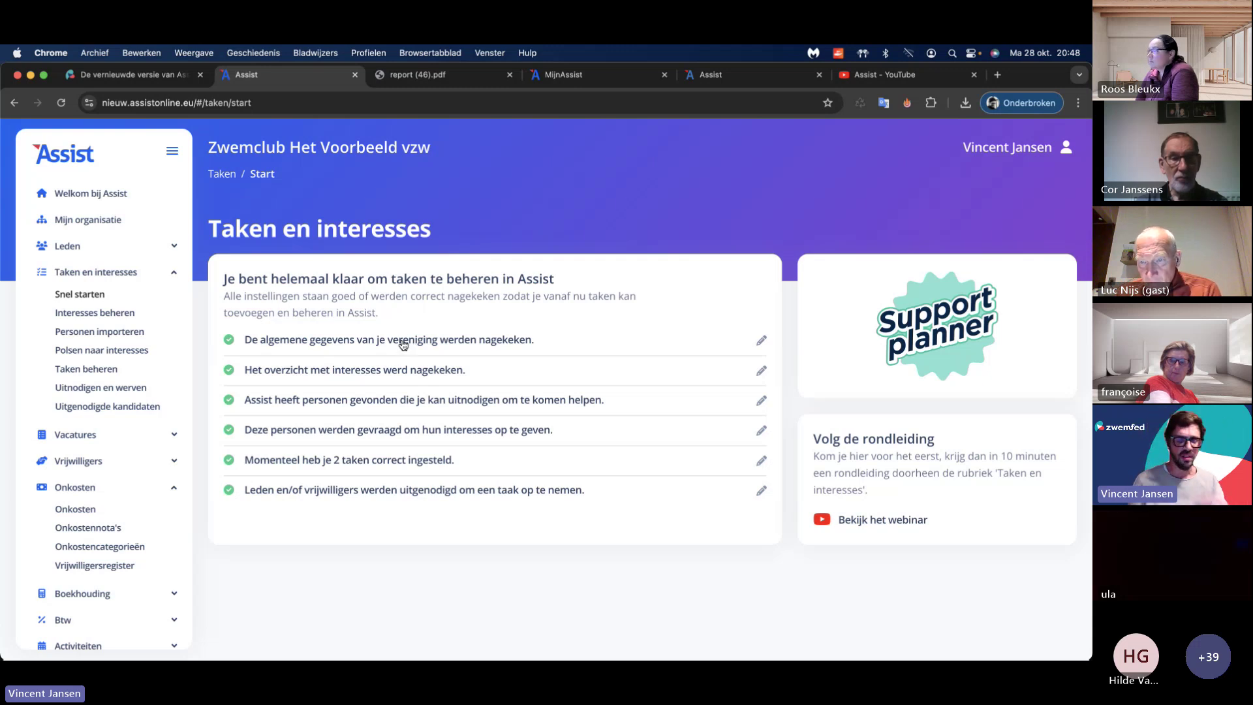
pyautogui.click(380, 369)
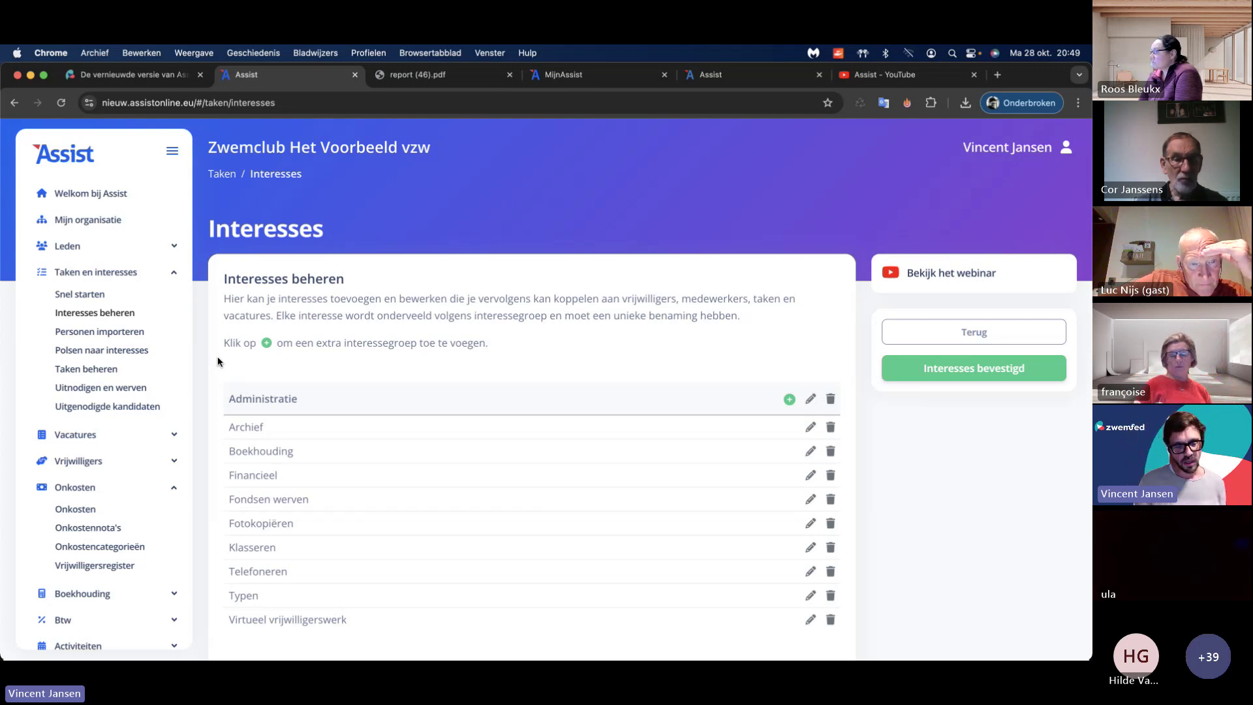
pyautogui.scroll(-5, 216, 362)
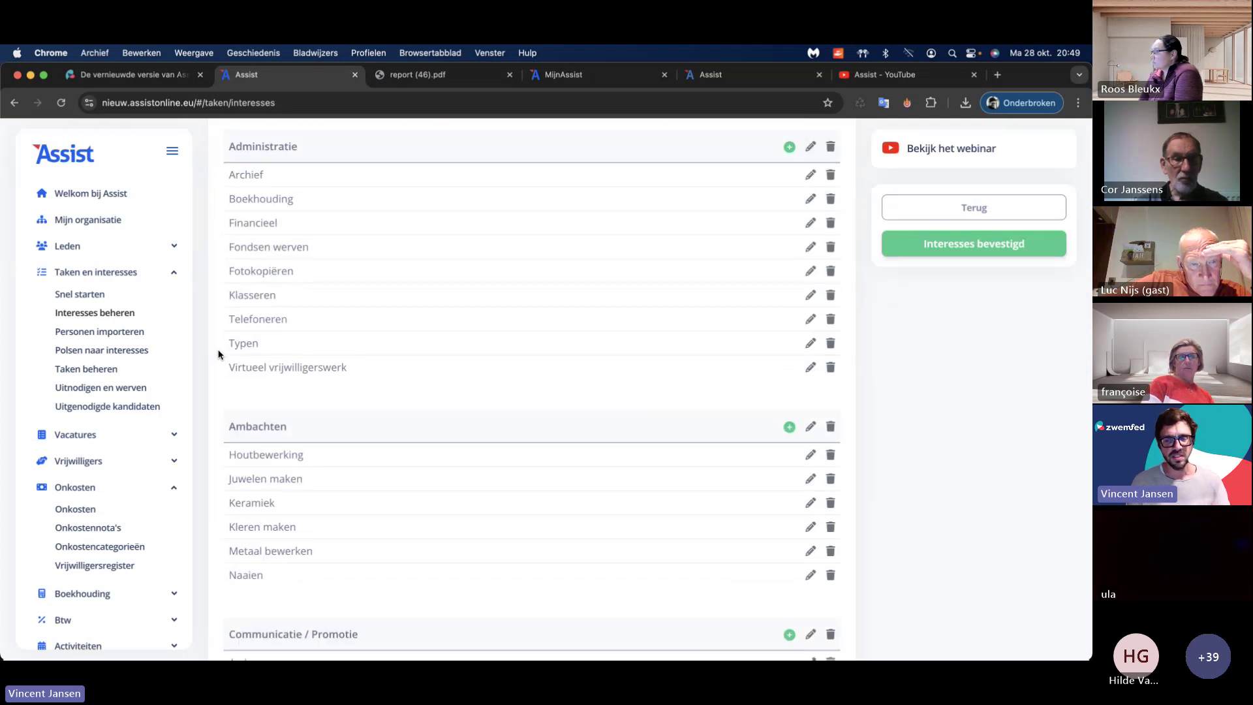
pyautogui.scroll(-7, 218, 354)
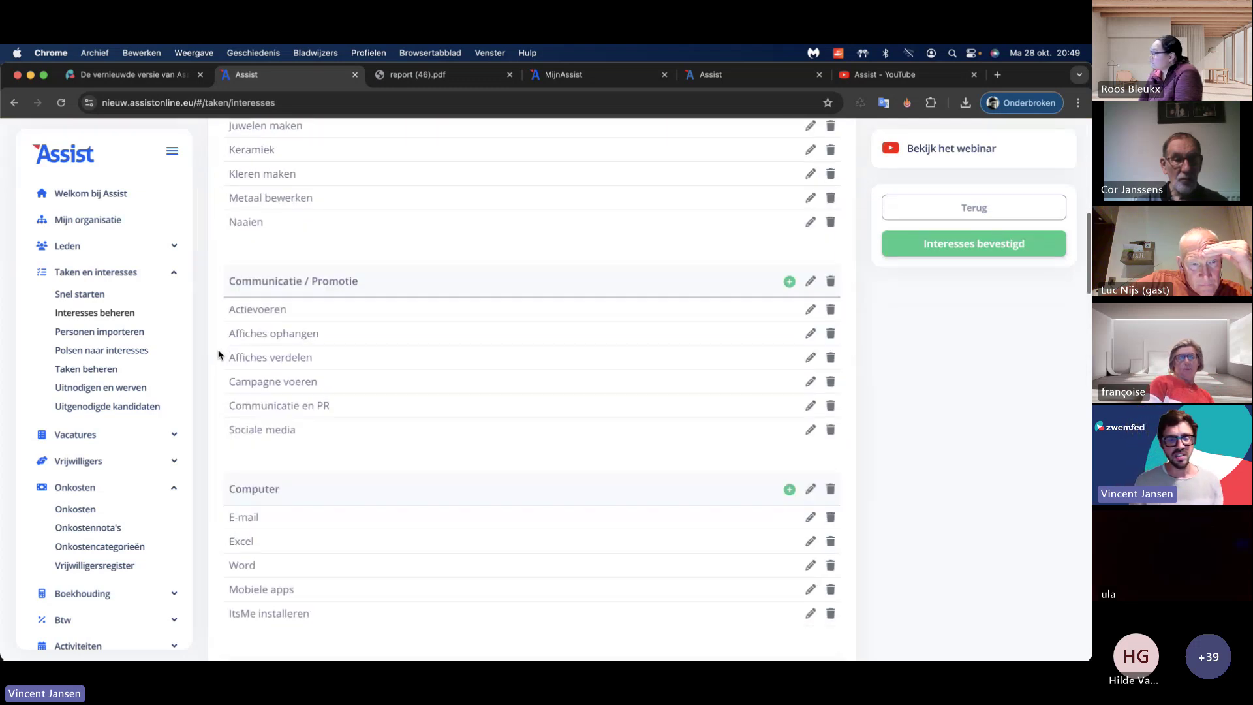
pyautogui.scroll(-18, 218, 354)
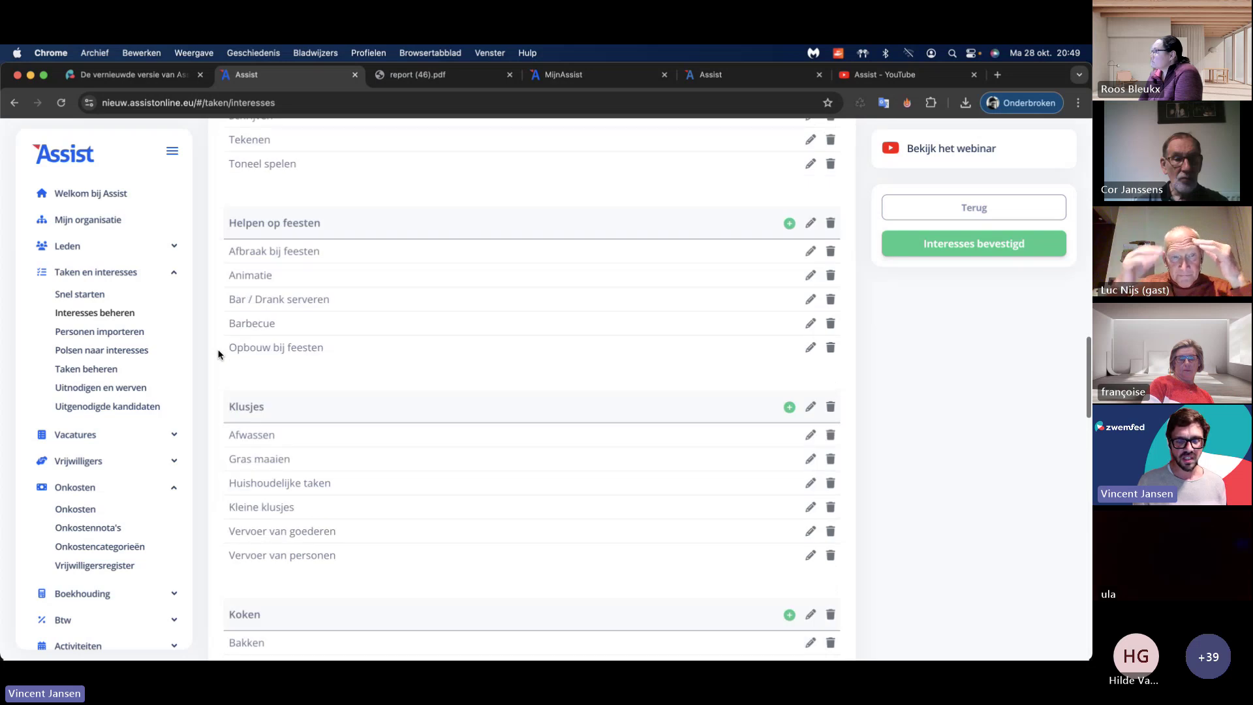
pyautogui.scroll(-11, 218, 354)
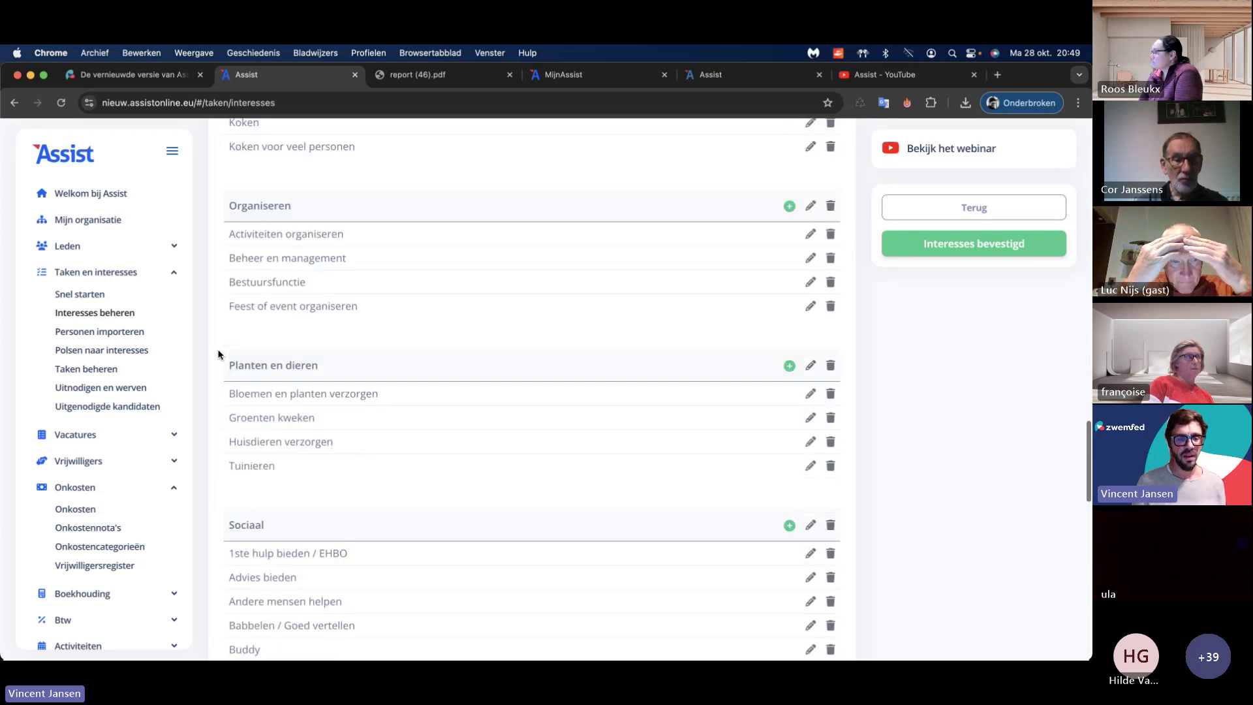
pyautogui.scroll(-11, 217, 354)
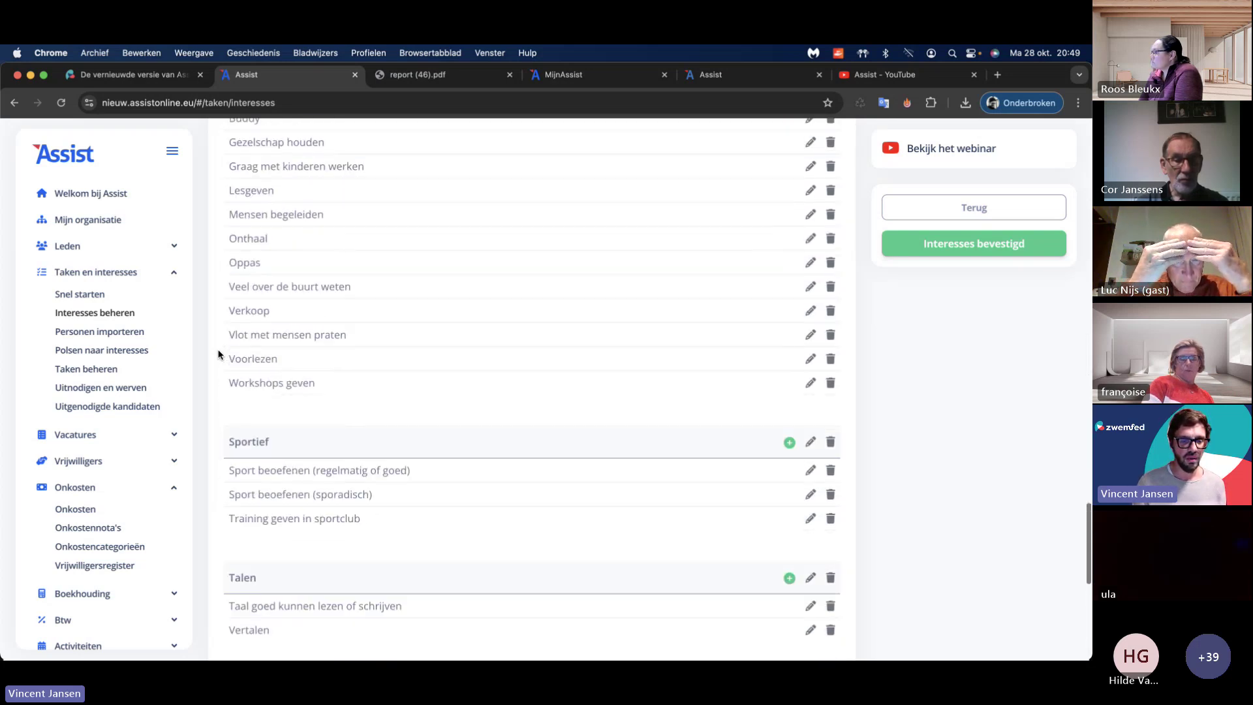
pyautogui.scroll(12, 218, 355)
pyautogui.scroll(-13, 218, 354)
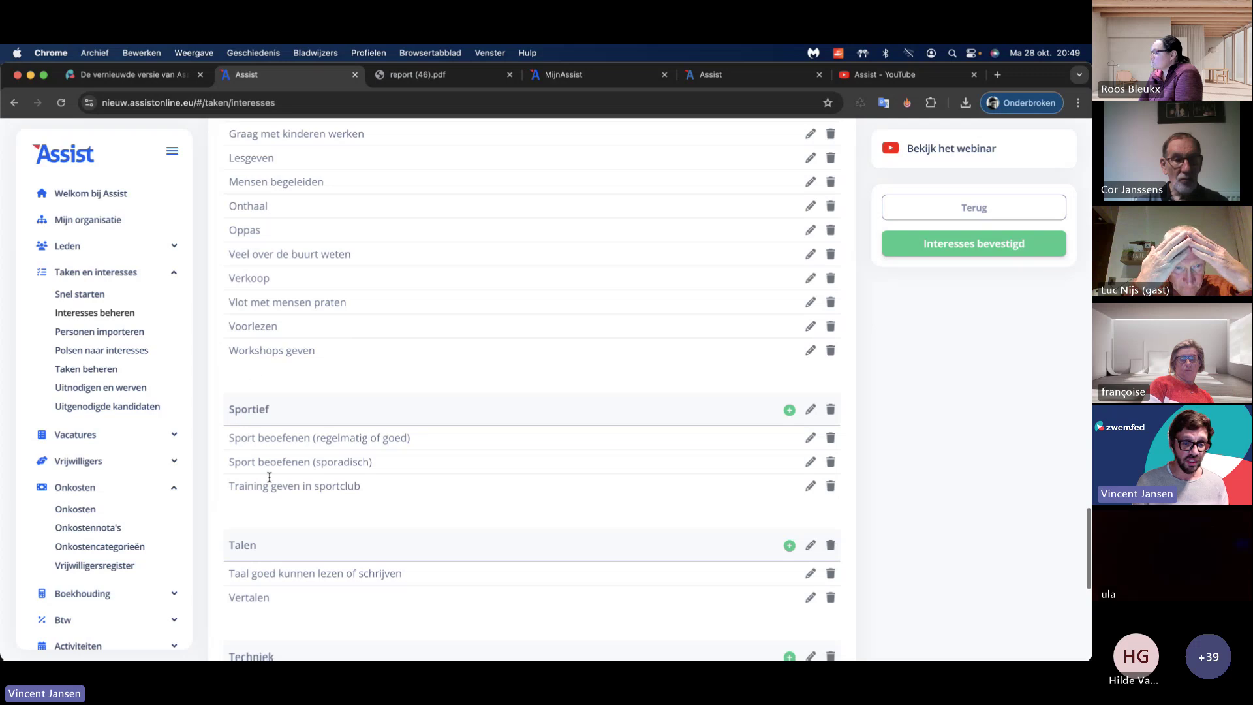
pyautogui.scroll(11, 218, 450)
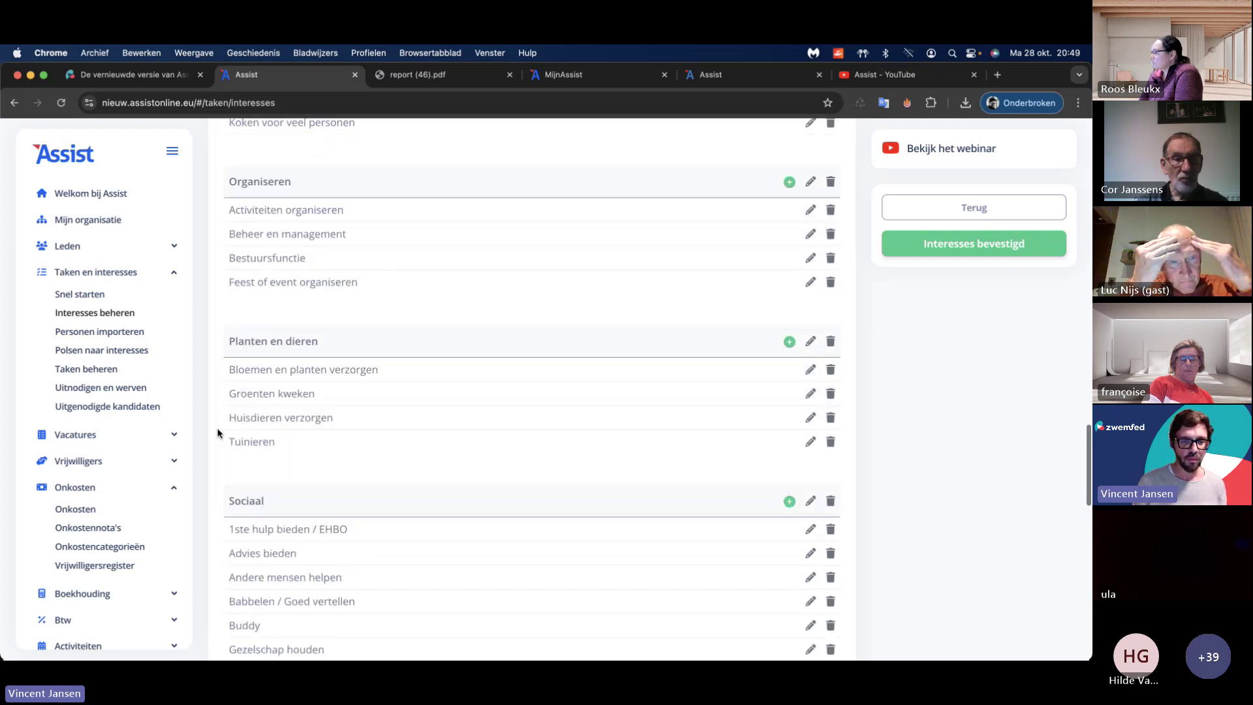
pyautogui.scroll(10, 218, 432)
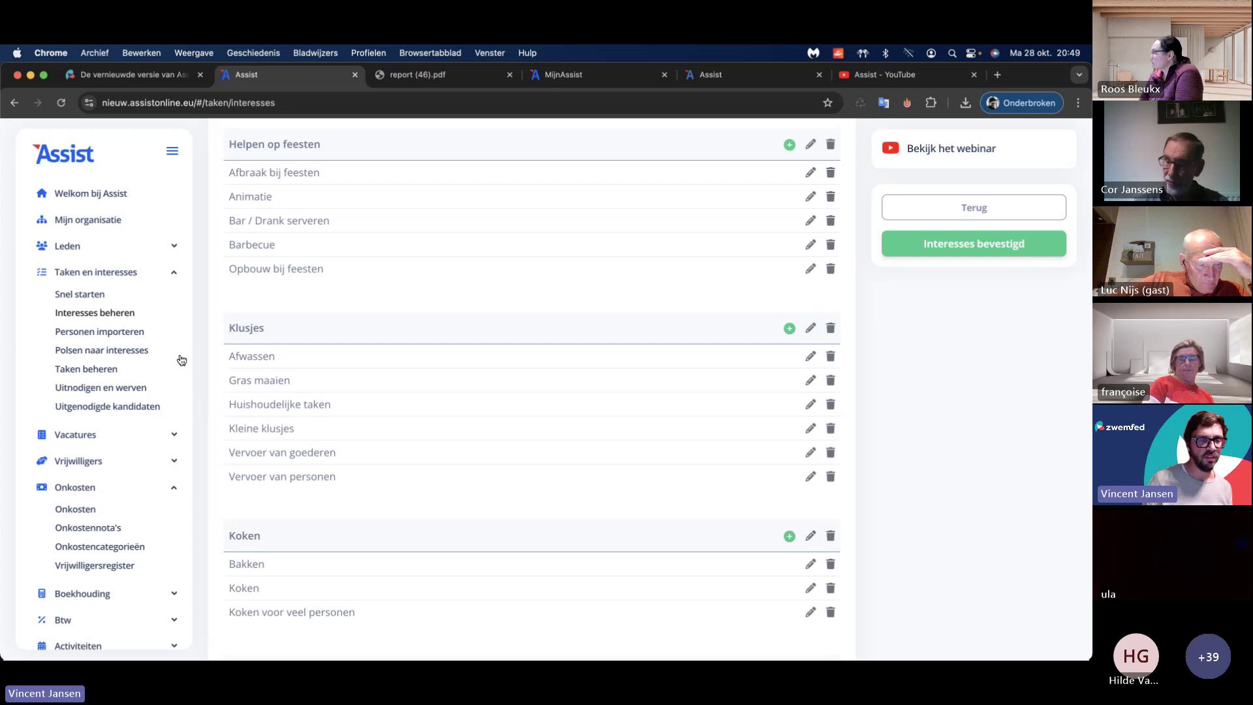
# Step: Compose the Polsen naar interesses mail and move it to the mailing list for 4 addresses
pyautogui.click(115, 332)
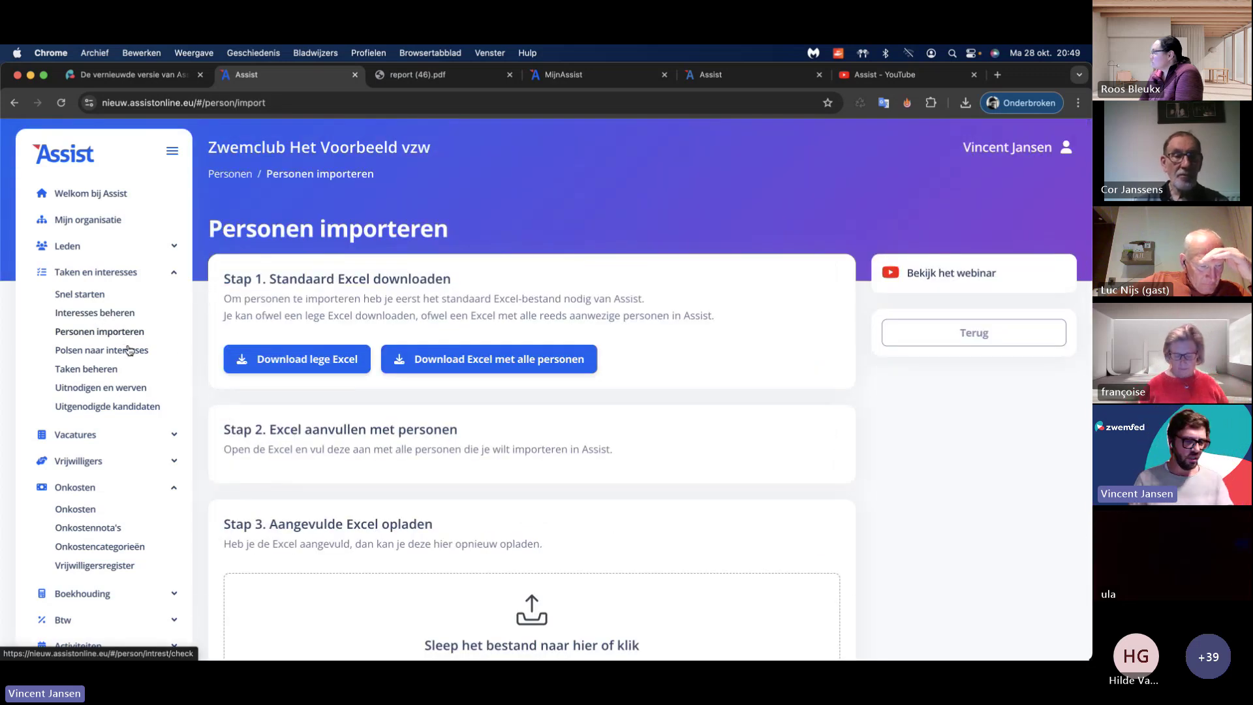
pyautogui.click(129, 351)
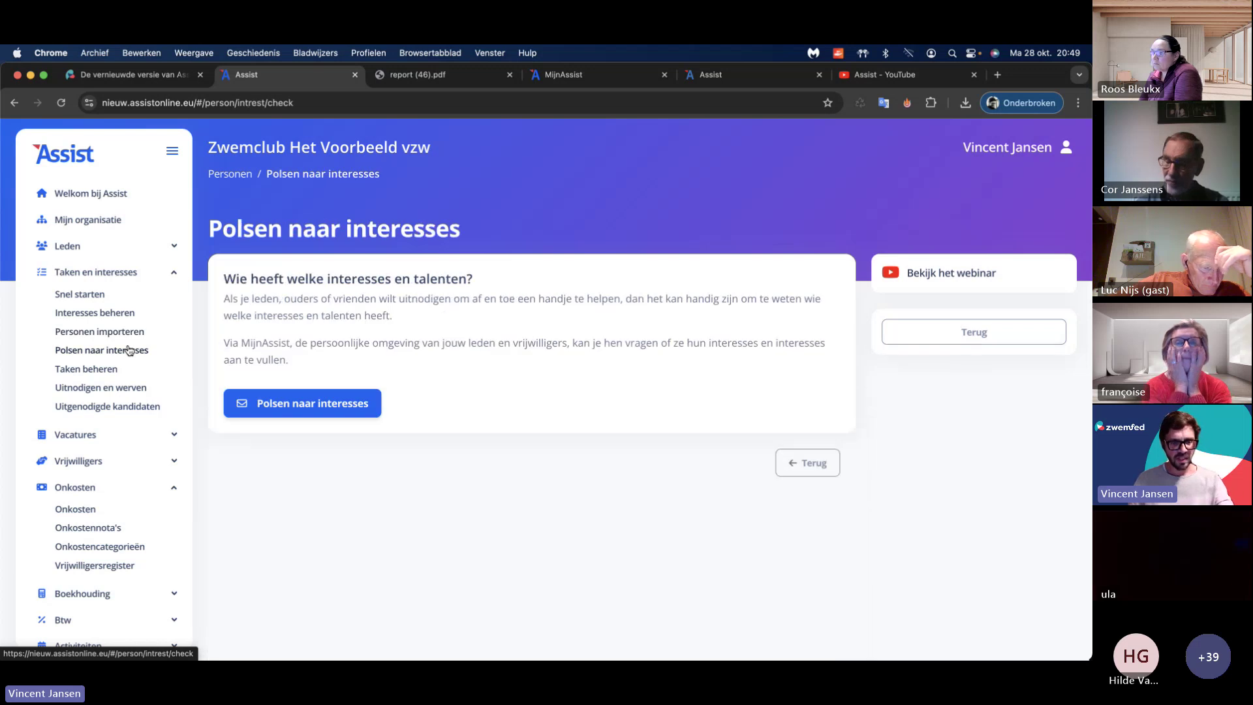
pyautogui.click(340, 409)
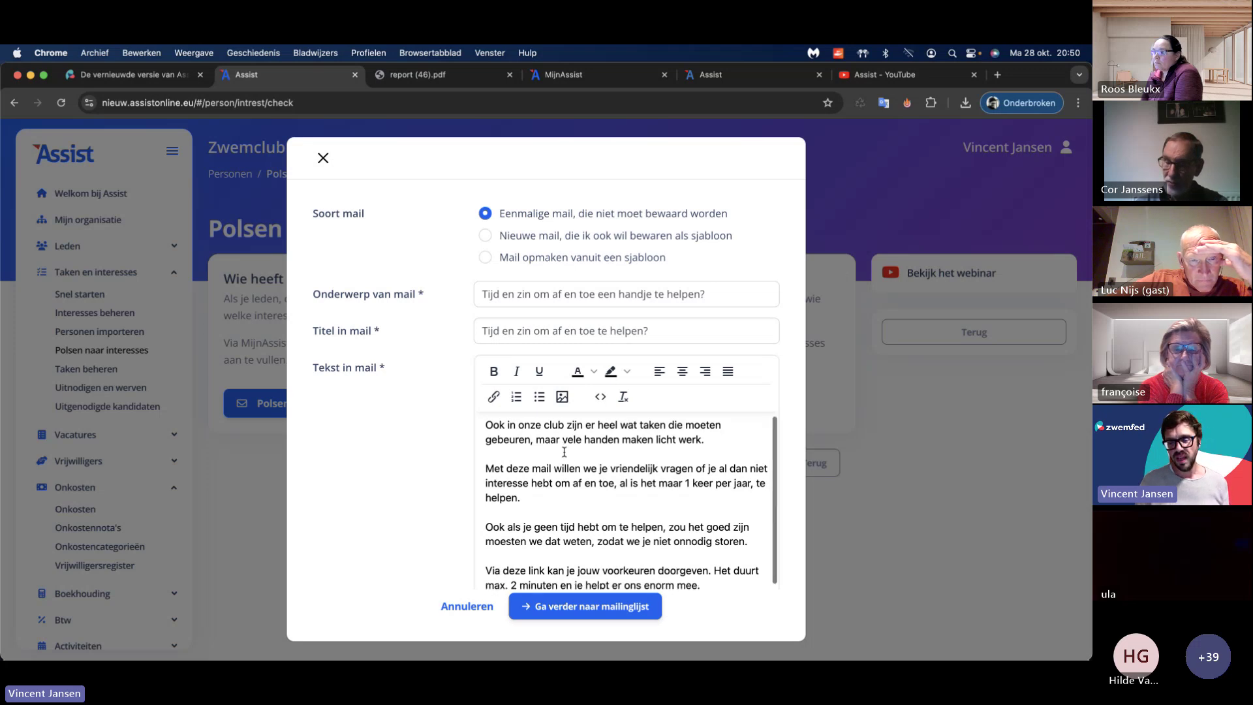
pyautogui.scroll(-2, 564, 451)
pyautogui.scroll(2, 564, 452)
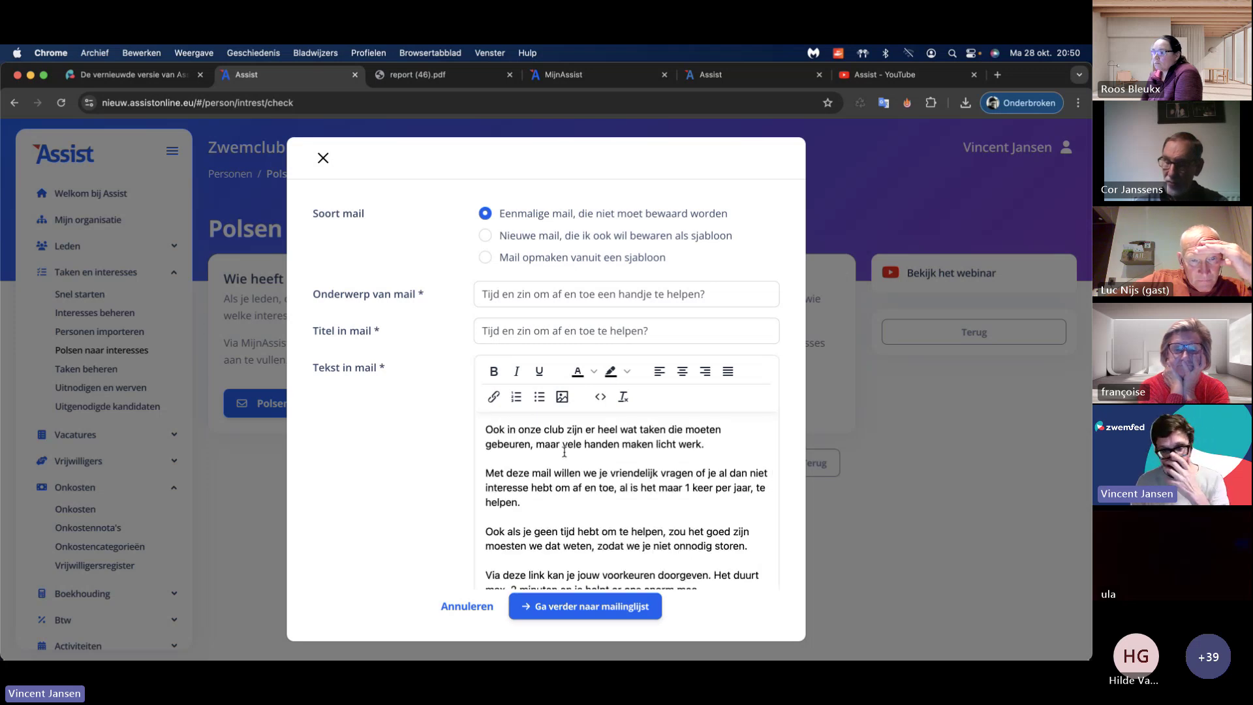
pyautogui.scroll(-1, 564, 452)
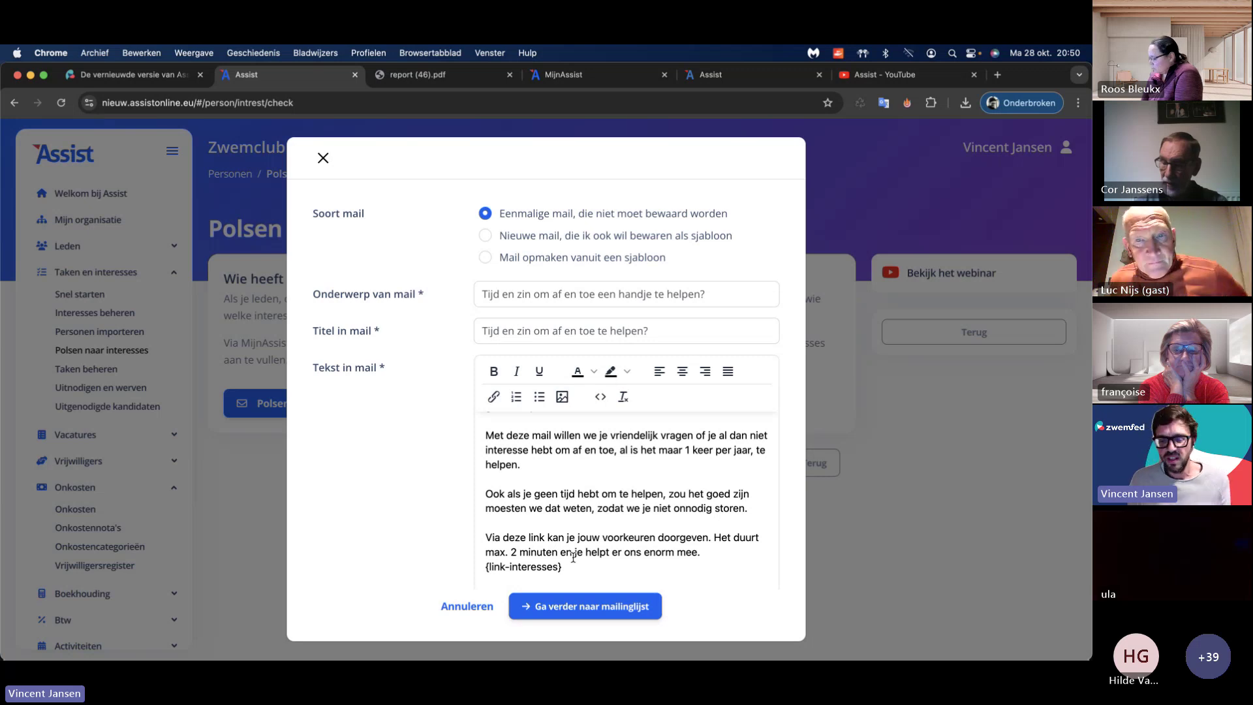
pyautogui.click(599, 603)
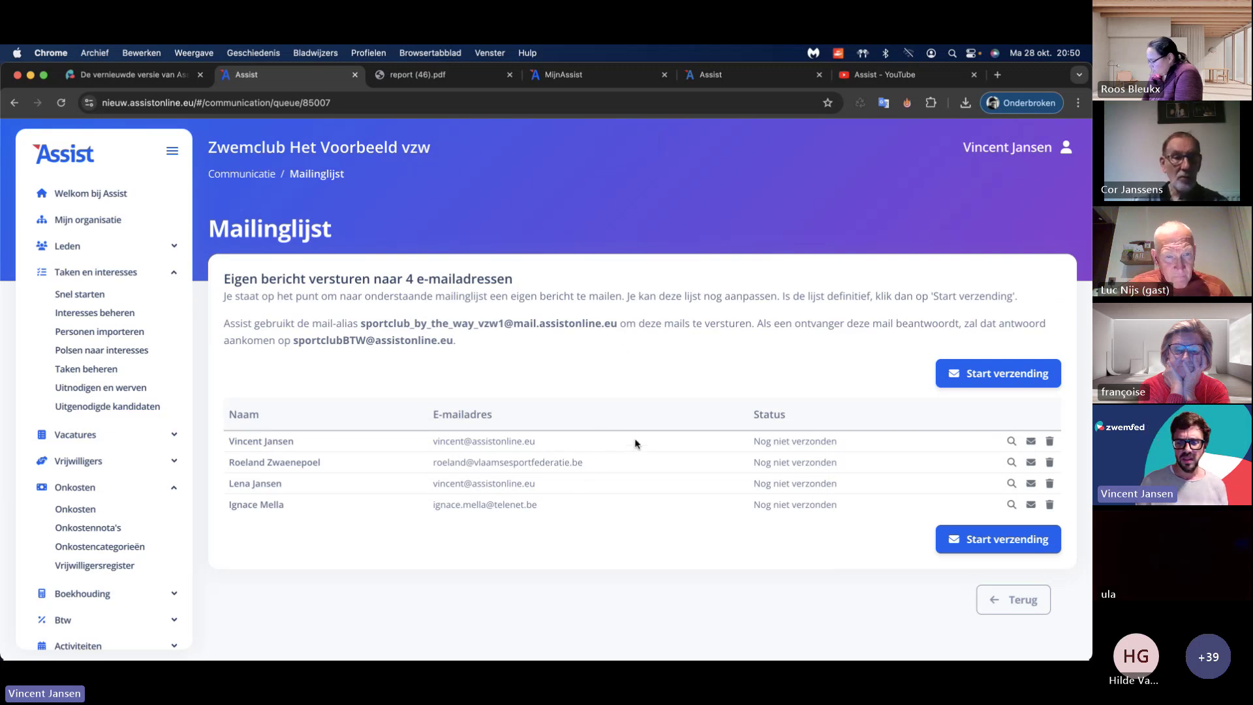
# Step: Preview the first recipient's mail and follow its interests link into MijnAssist
pyautogui.click(1011, 442)
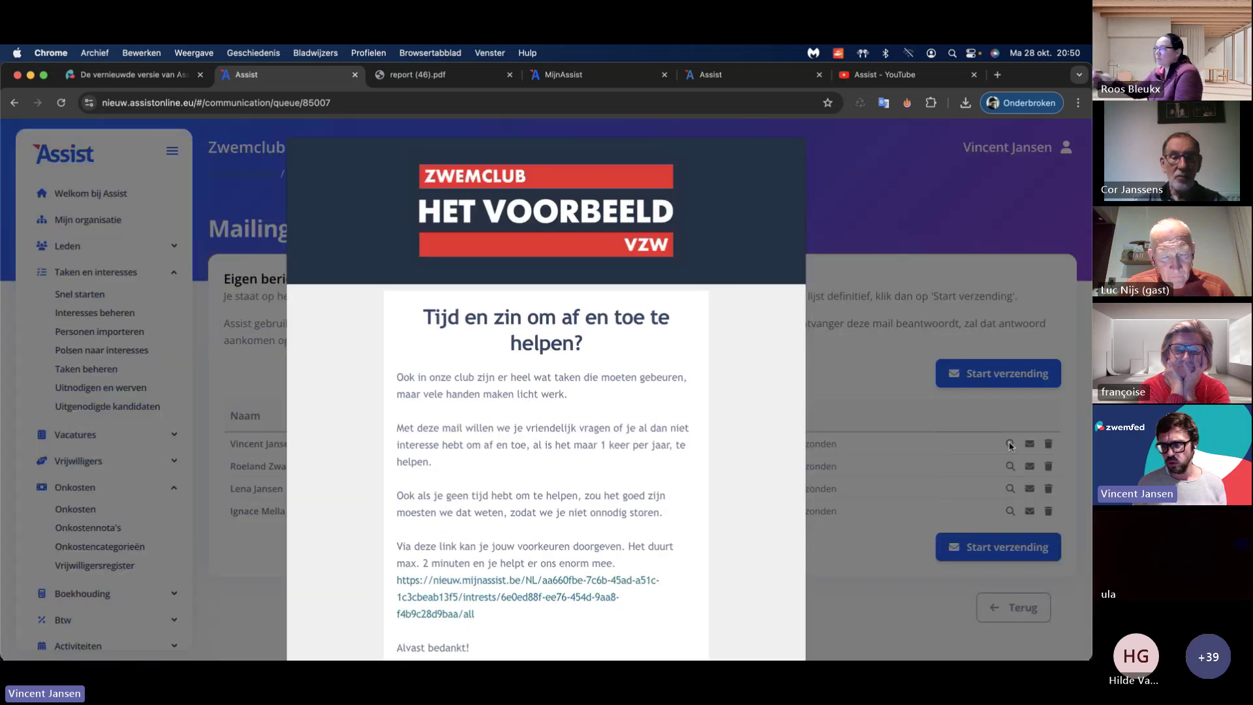
pyautogui.scroll(-4, 717, 354)
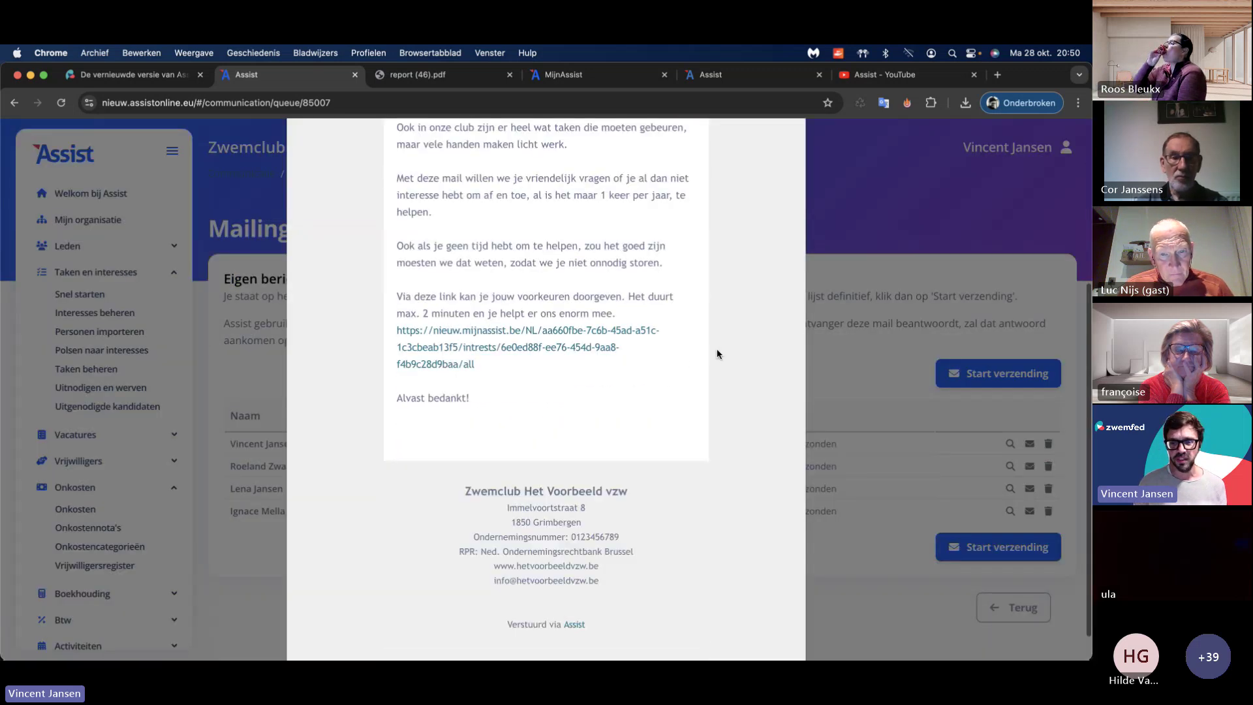
pyautogui.scroll(4, 716, 353)
pyautogui.scroll(-1, 716, 353)
pyautogui.scroll(-3, 717, 354)
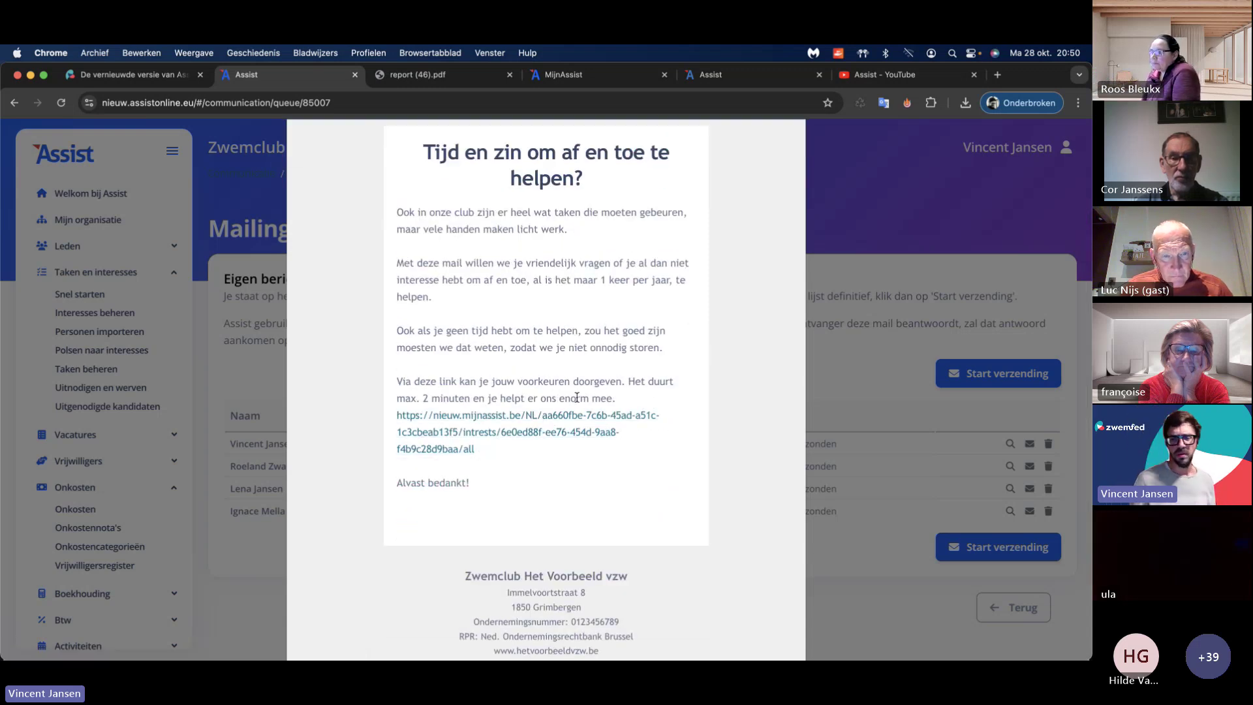
pyautogui.click(587, 421)
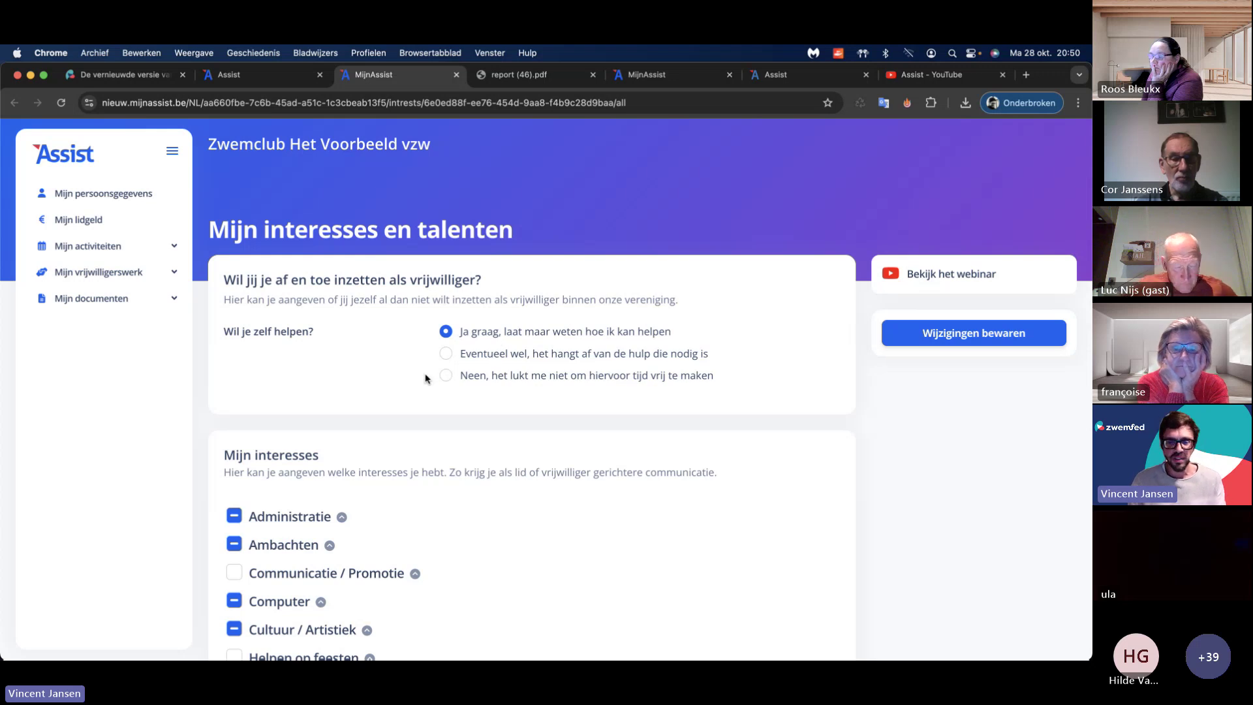
# Step: Expand the Klusjes interest and tick Kleine klusjes
pyautogui.scroll(-2, 415, 372)
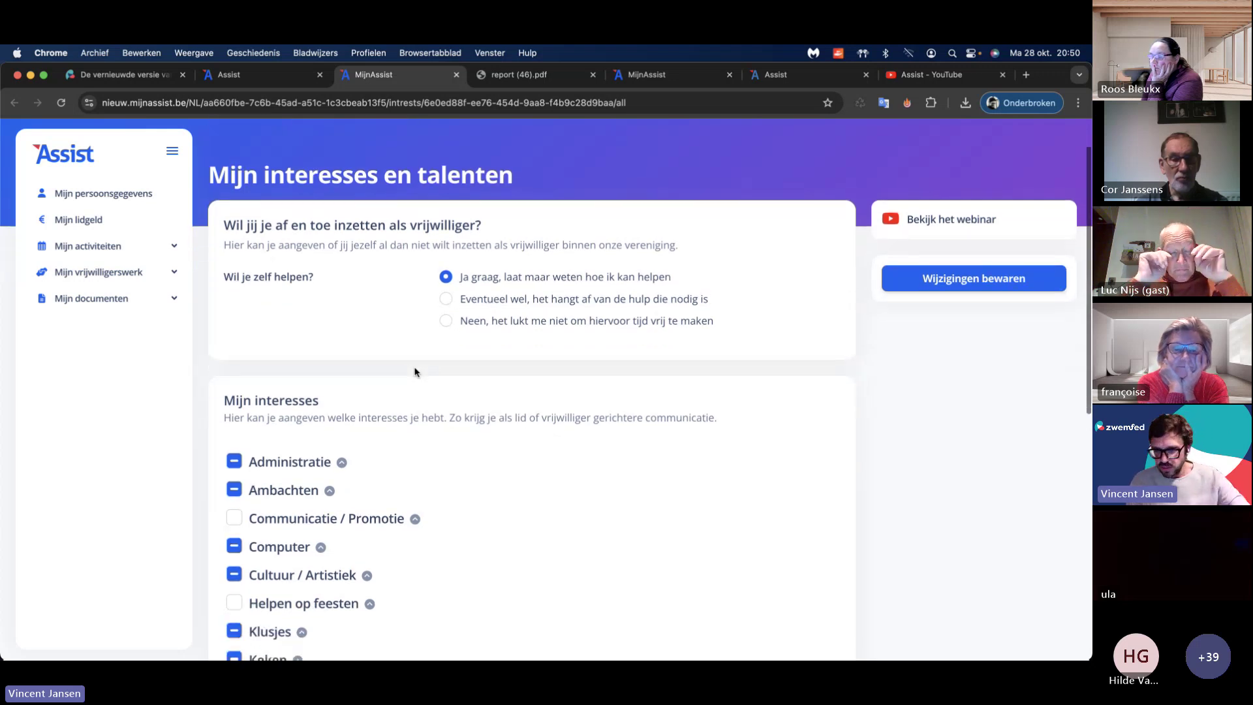
pyautogui.scroll(-1, 415, 372)
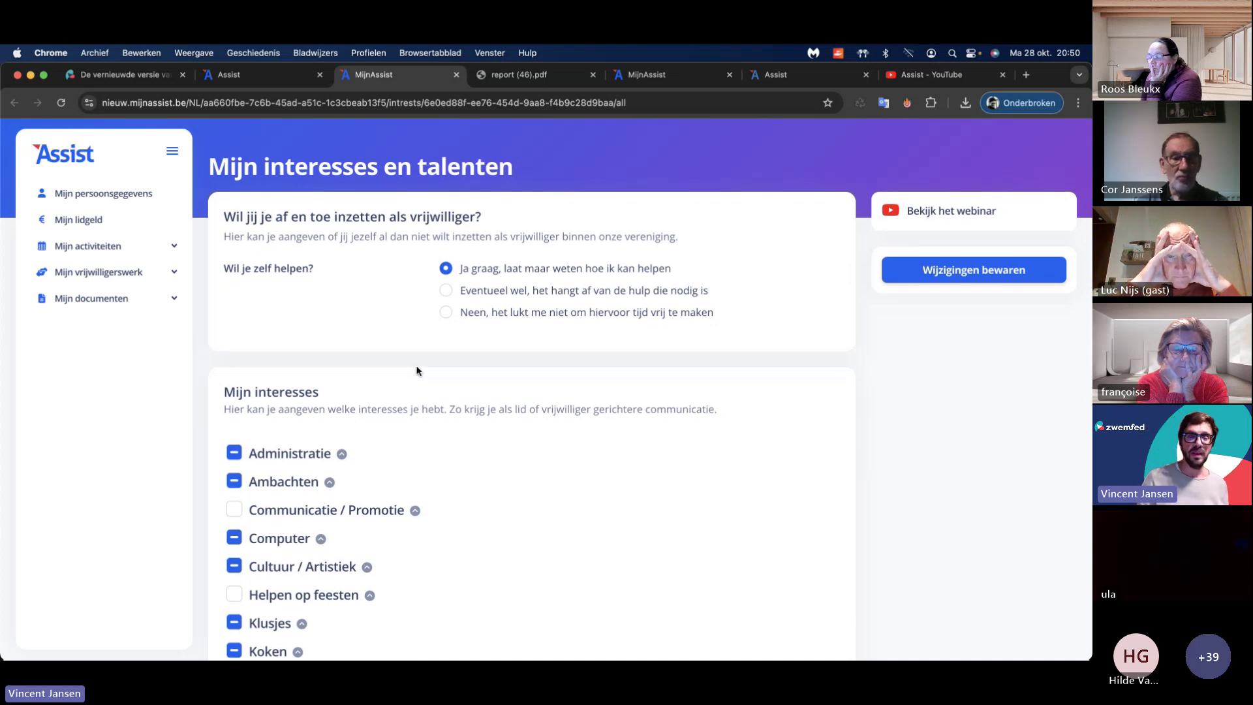
pyautogui.scroll(-4, 415, 372)
pyautogui.scroll(-1, 415, 370)
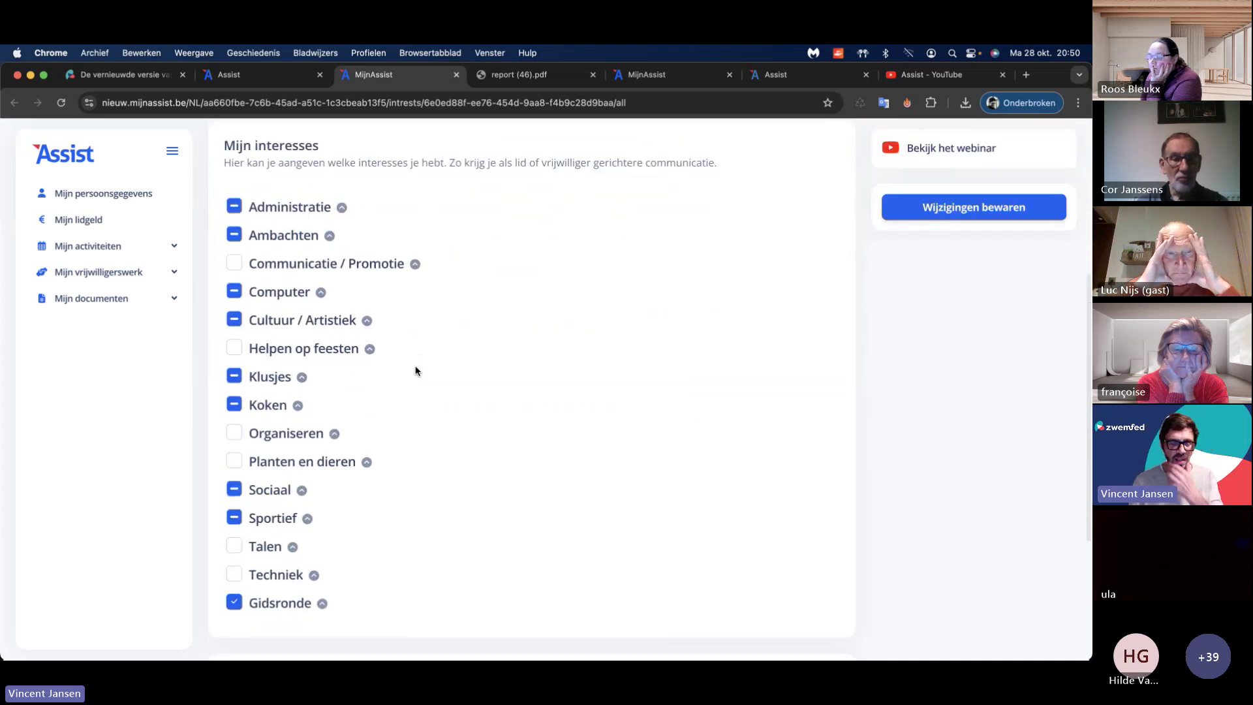
pyautogui.click(300, 377)
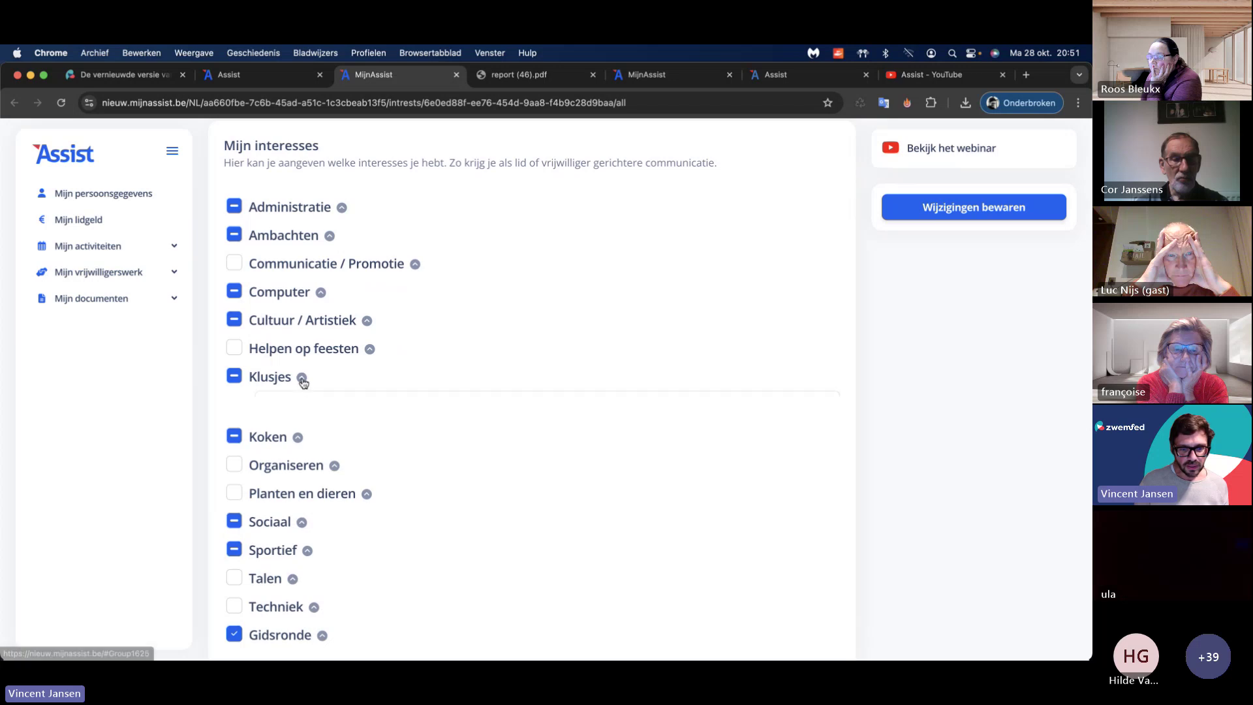
pyautogui.click(272, 504)
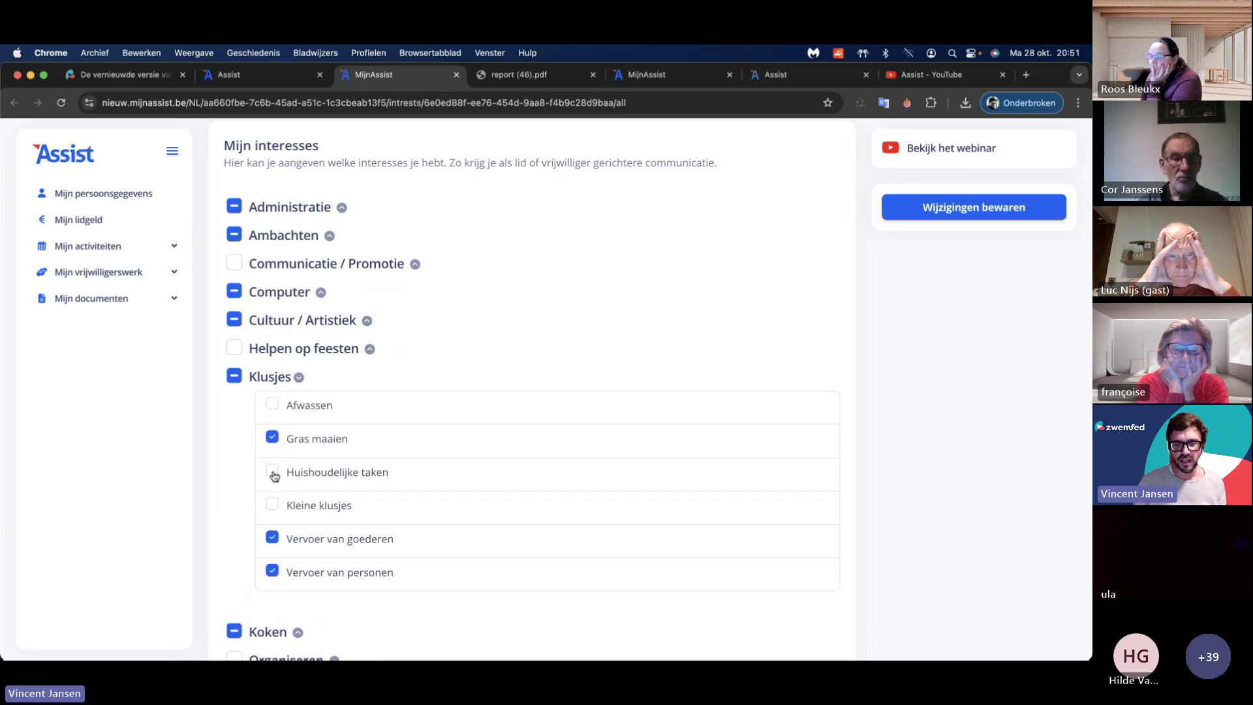
pyautogui.click(272, 471)
pyautogui.click(272, 504)
pyautogui.click(286, 473)
# Step: Expand Sportief, look through the Mijn talenten list without adding one, and return to Assist
pyautogui.scroll(-6, 290, 466)
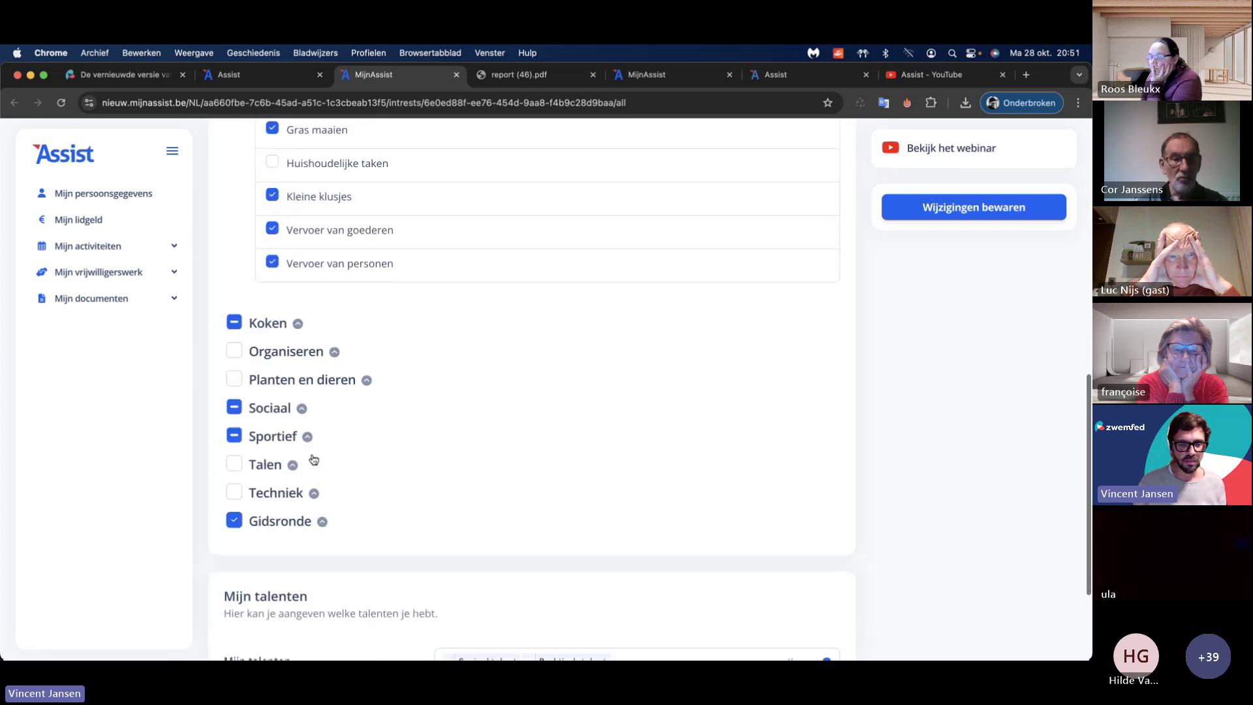
pyautogui.click(304, 392)
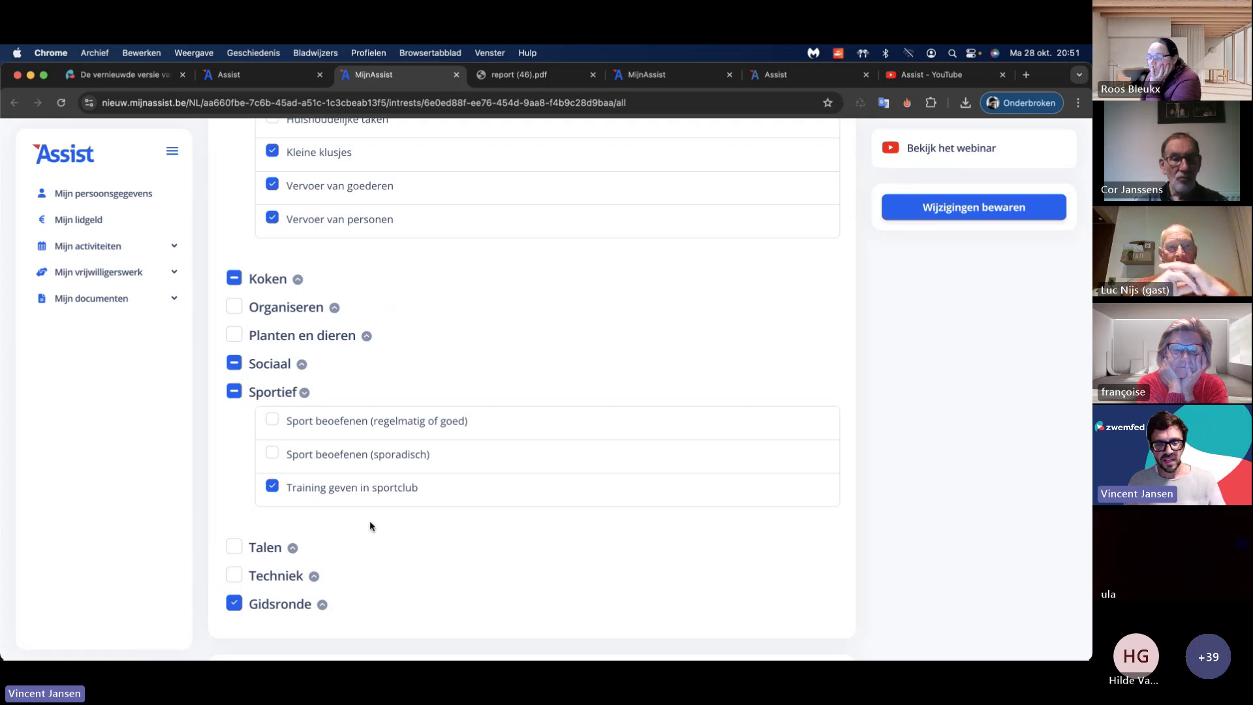
pyautogui.scroll(-4, 376, 519)
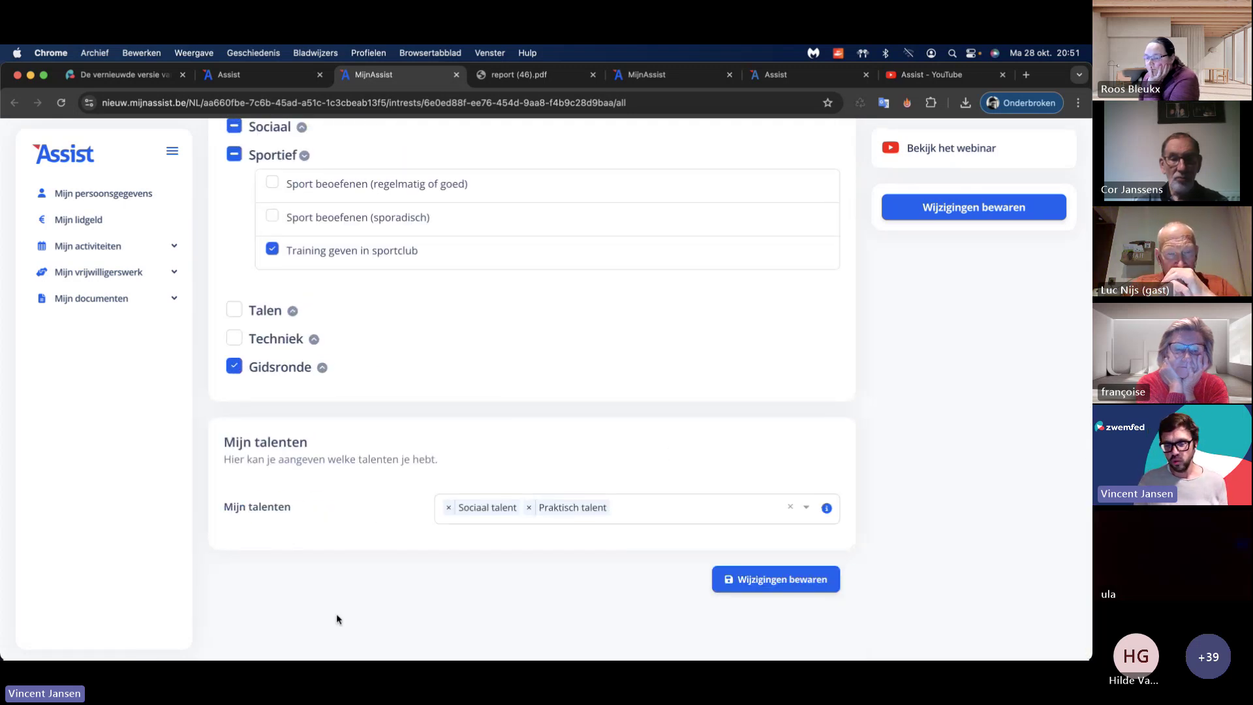
pyautogui.click(680, 509)
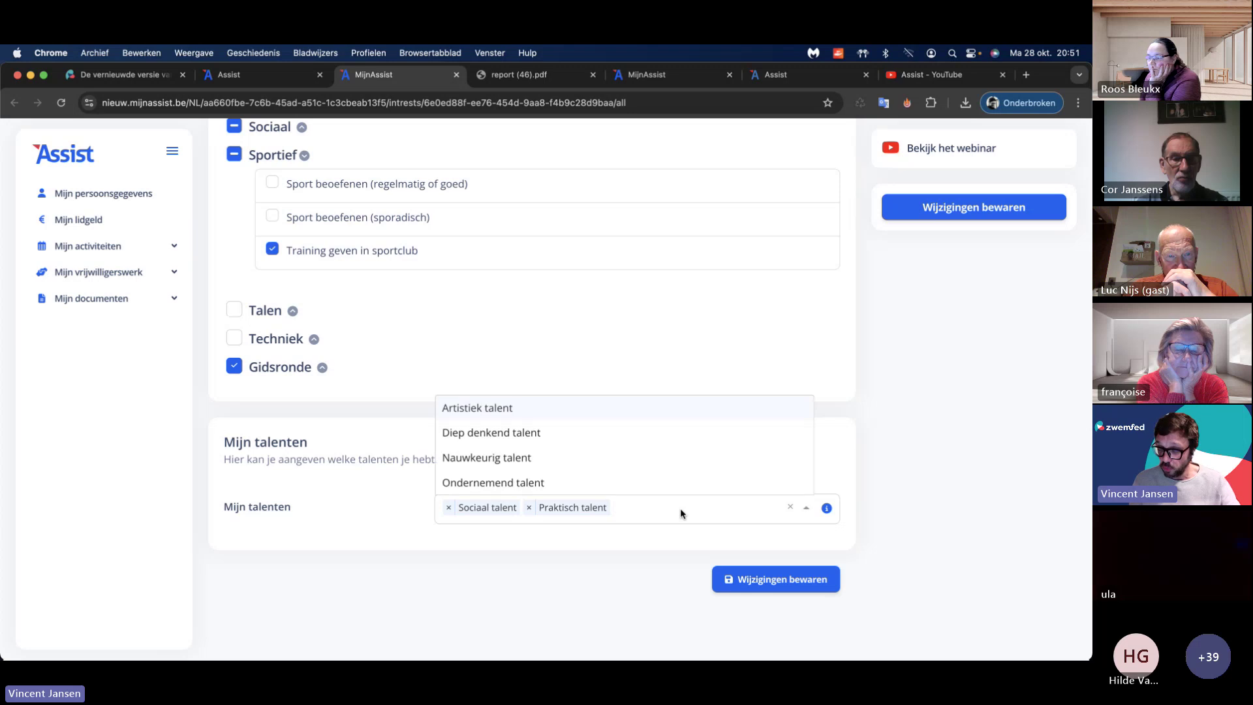
pyautogui.click(393, 501)
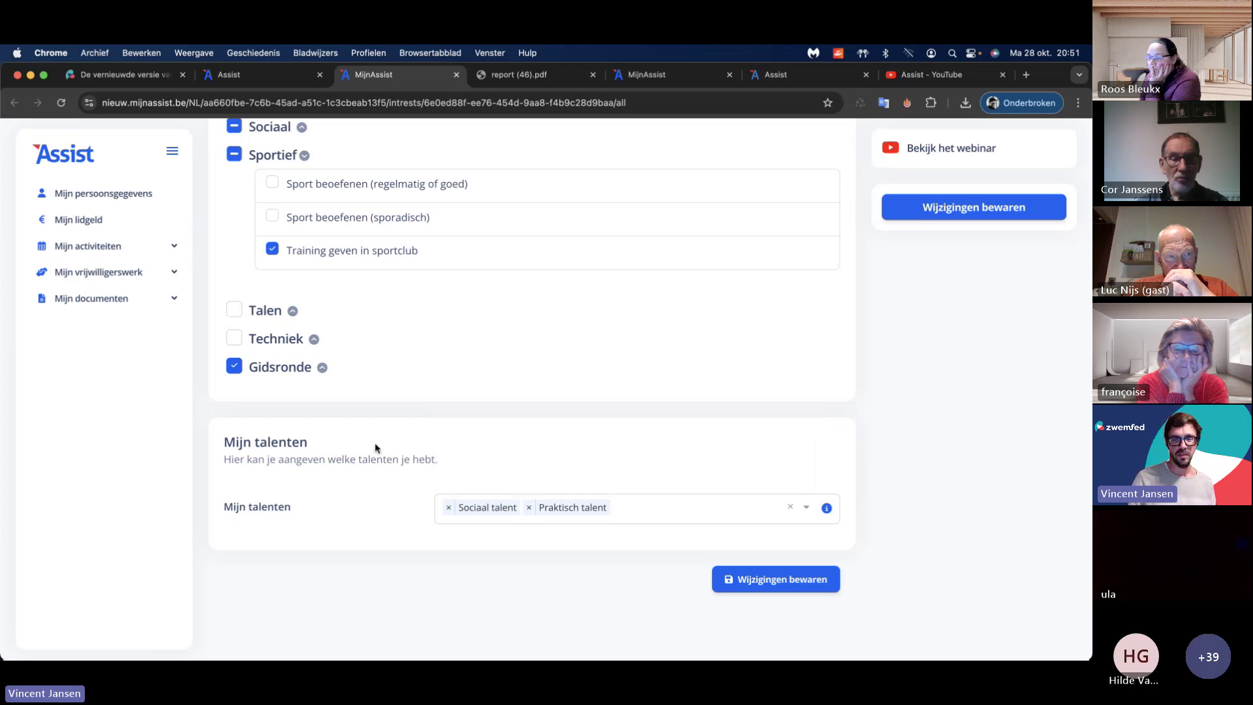
pyautogui.scroll(10, 374, 443)
pyautogui.click(228, 75)
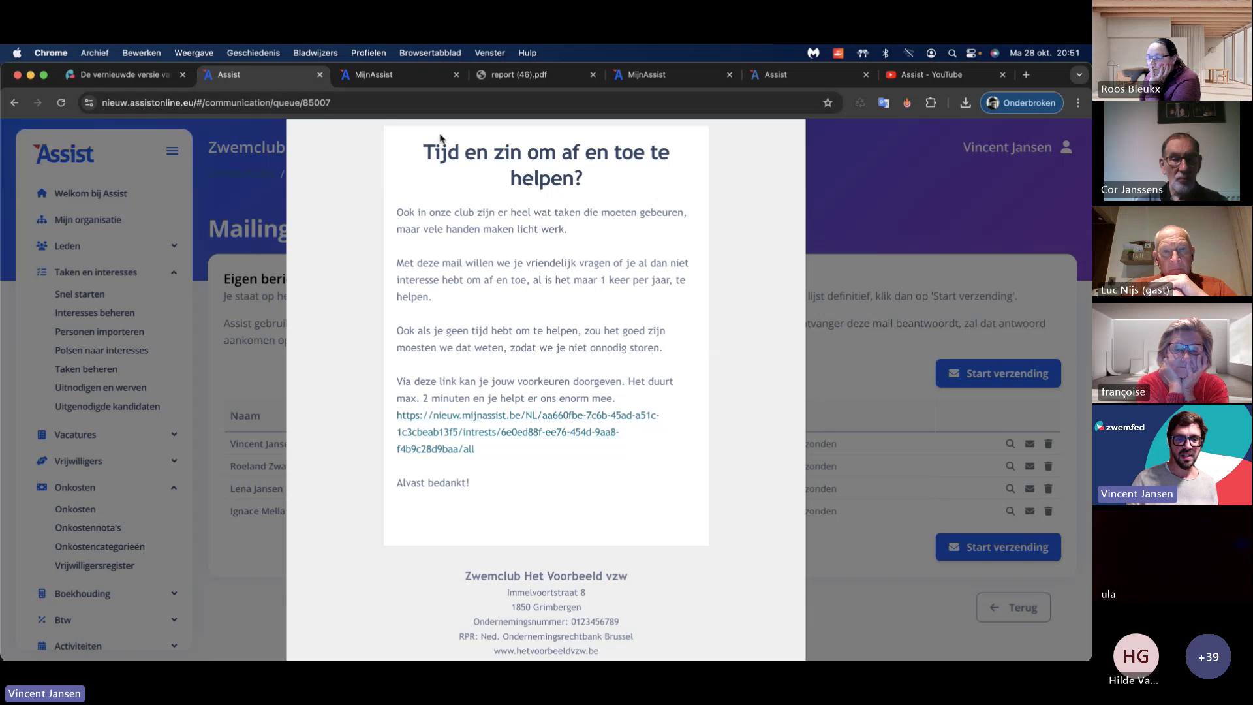
# Step: Close the mail preview and show Taken beheren with Kleedkamers schilderen and Onthaal zwemlessen
pyautogui.click(100, 378)
pyautogui.click(98, 370)
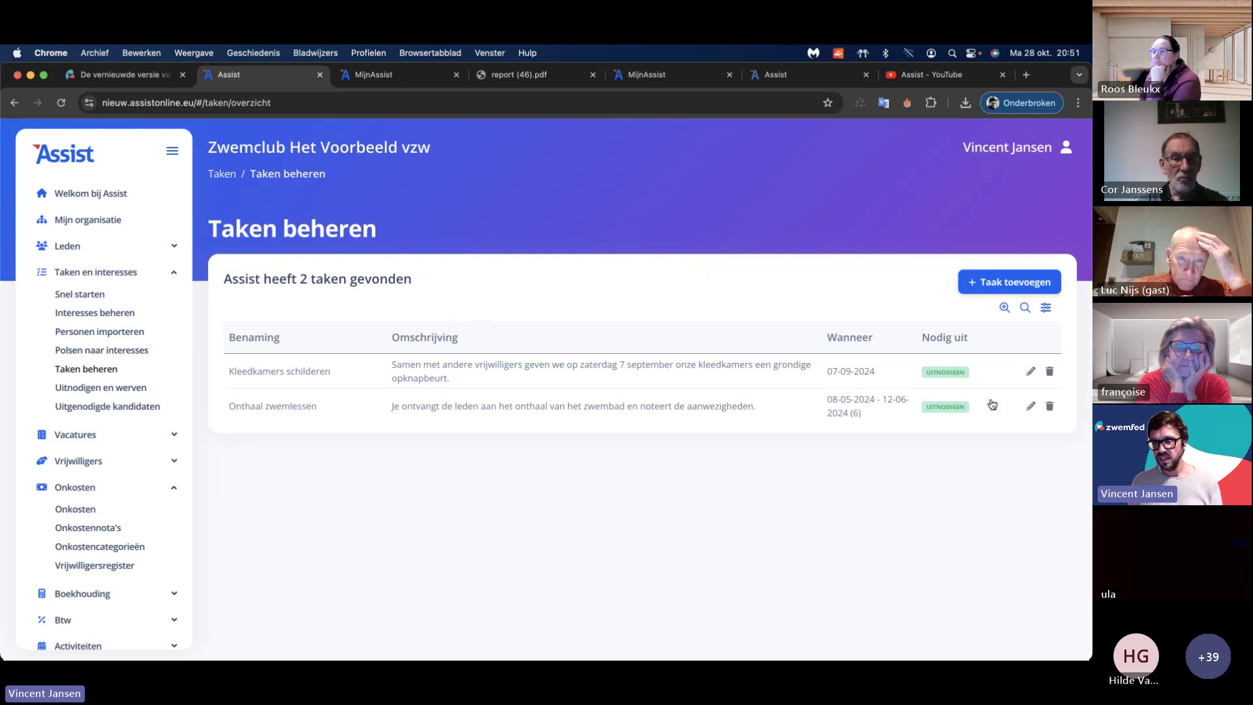
# Step: Review the Onthaal zwemlessen task form with an extra moment, then go to Kandidaten uitnodigen en werven
pyautogui.click(1029, 406)
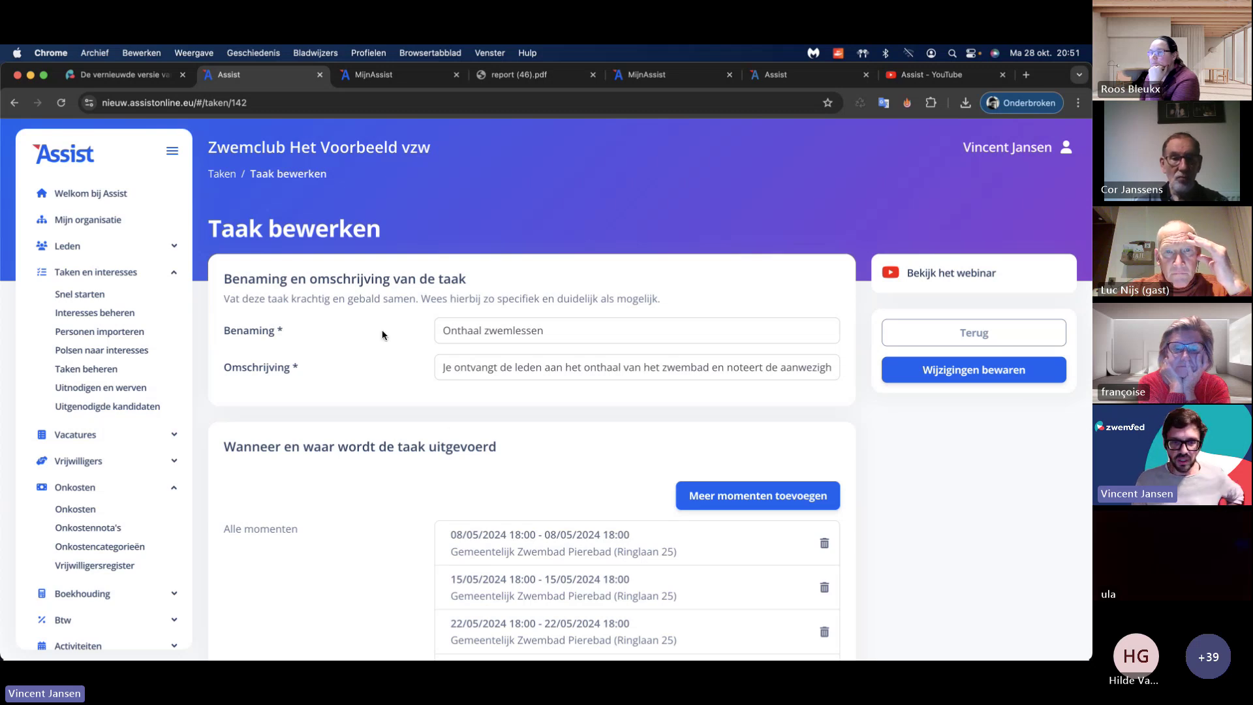
pyautogui.scroll(-3, 370, 377)
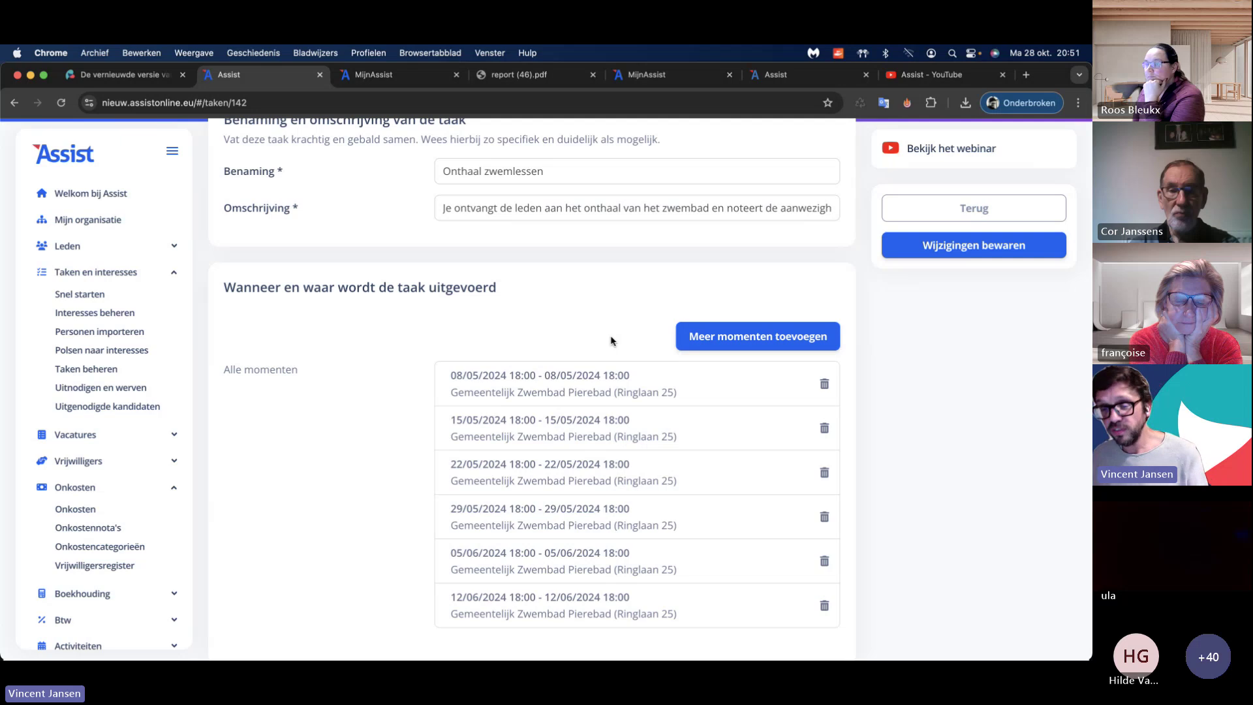
pyautogui.click(705, 339)
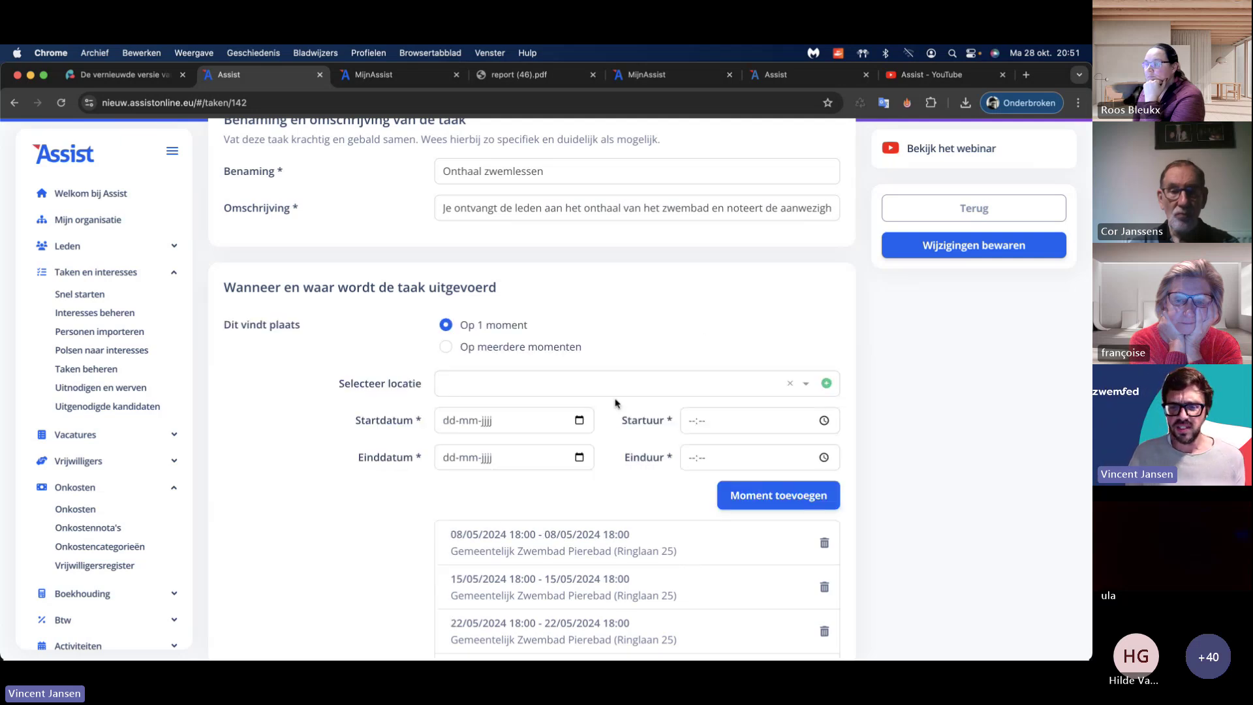
pyautogui.scroll(-3, 615, 400)
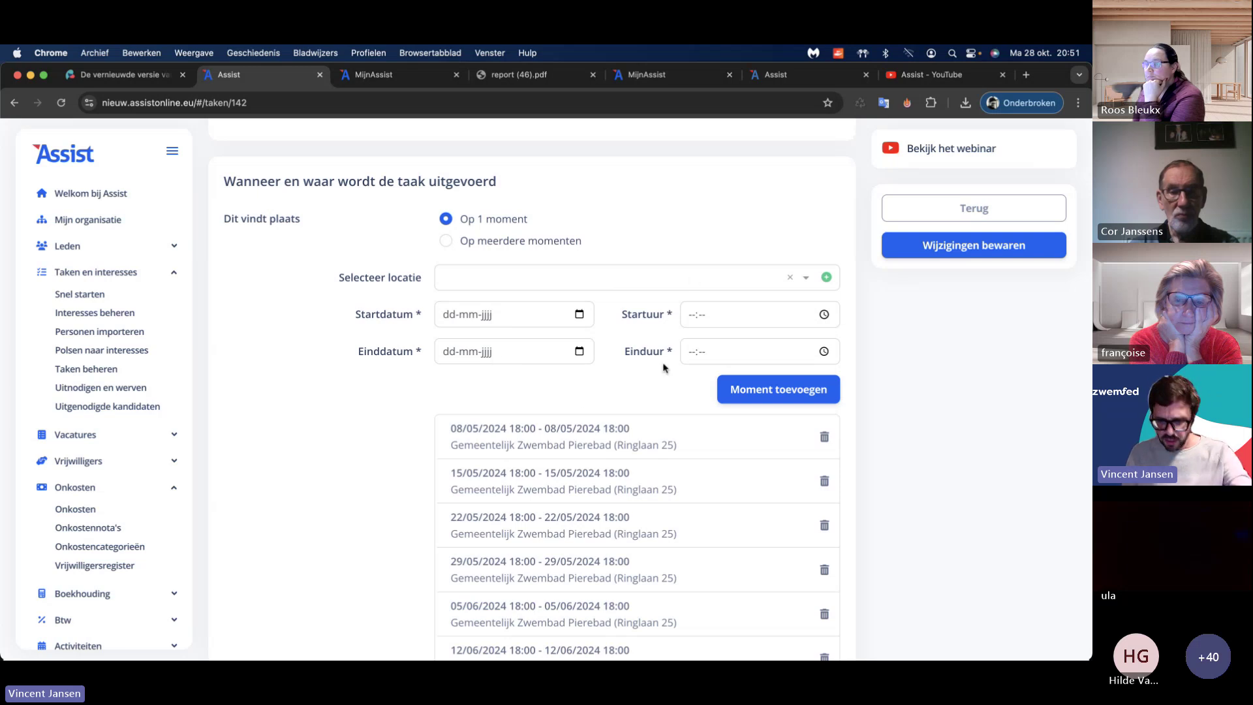
pyautogui.scroll(-2, 659, 414)
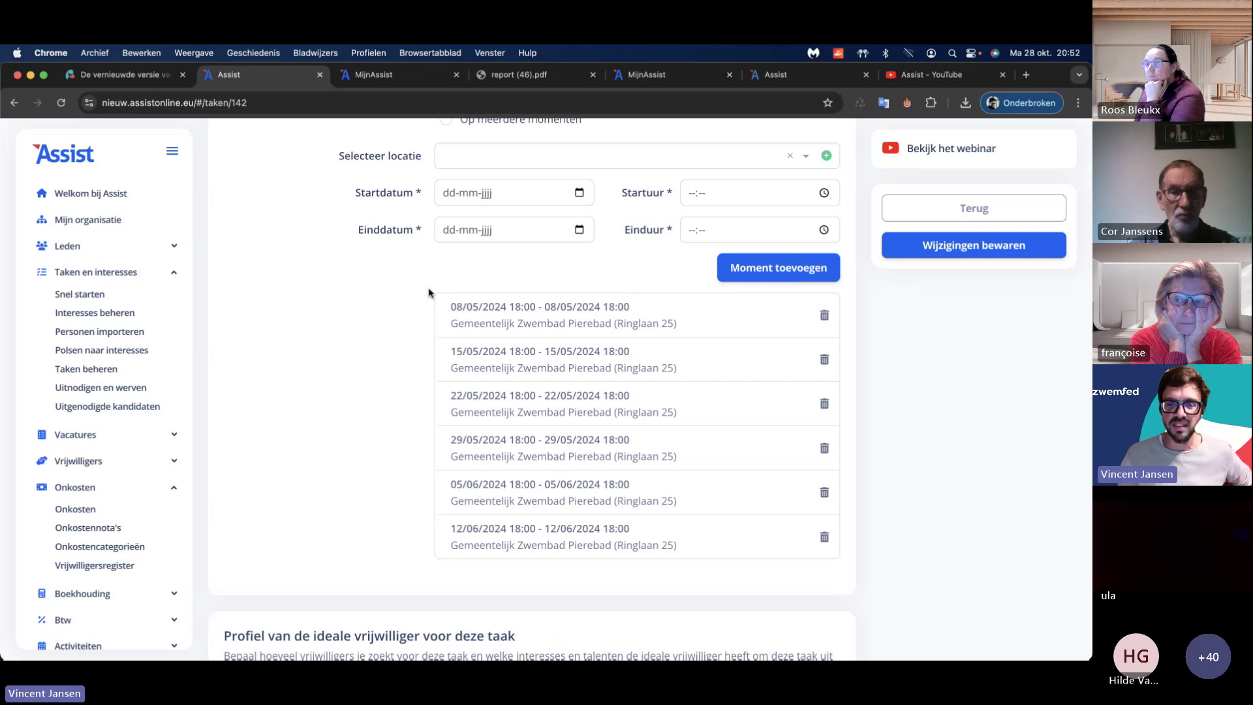
pyautogui.scroll(3, 604, 189)
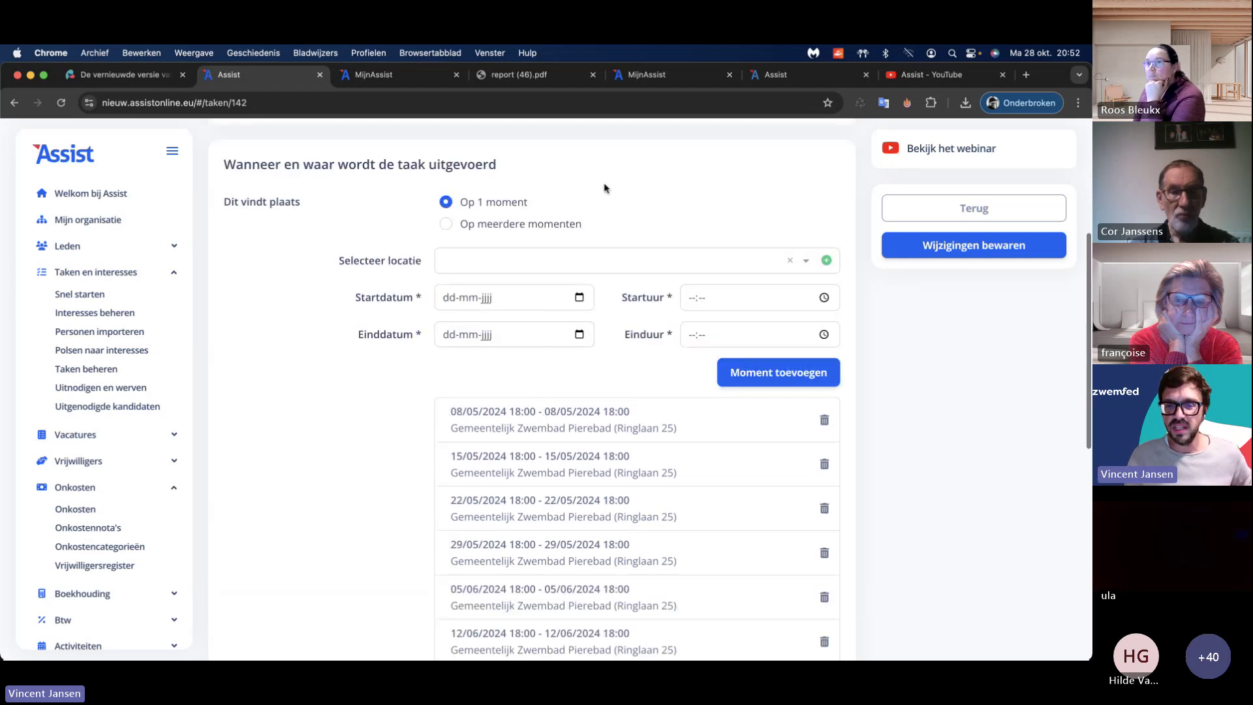
pyautogui.scroll(-10, 414, 367)
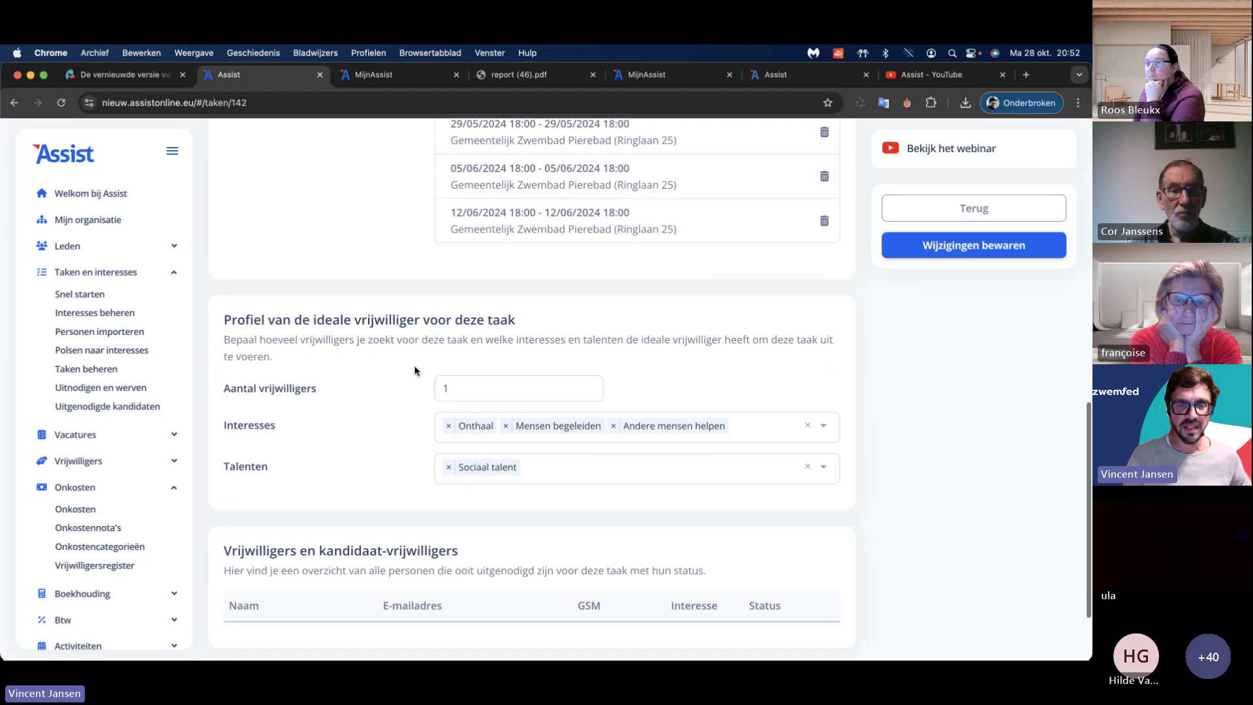
pyautogui.scroll(-2, 414, 370)
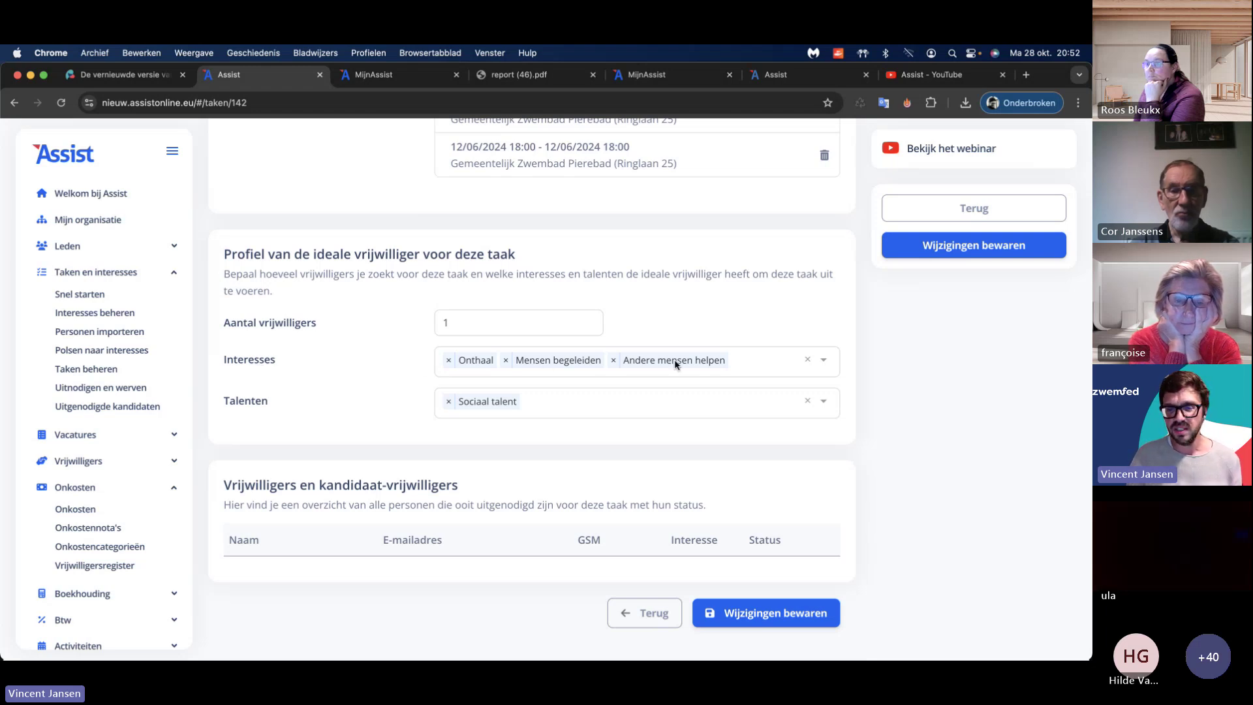
pyautogui.scroll(-1, 475, 400)
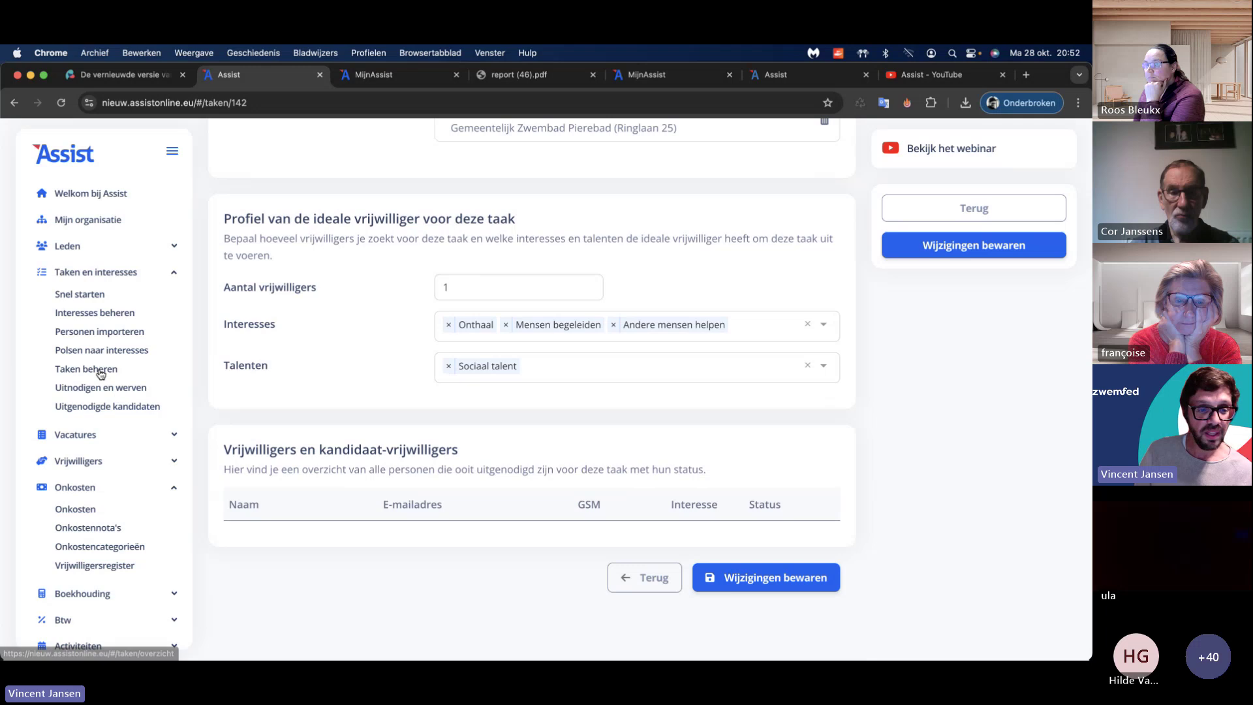
pyautogui.click(90, 295)
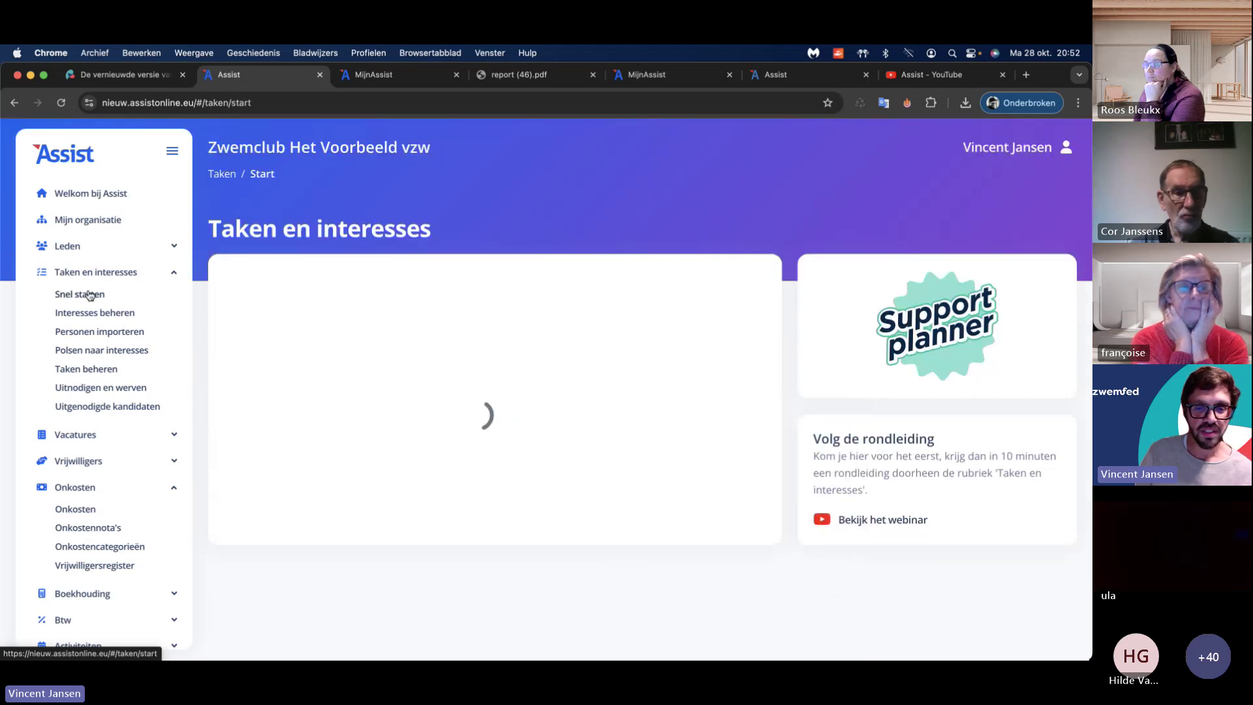
pyautogui.click(94, 388)
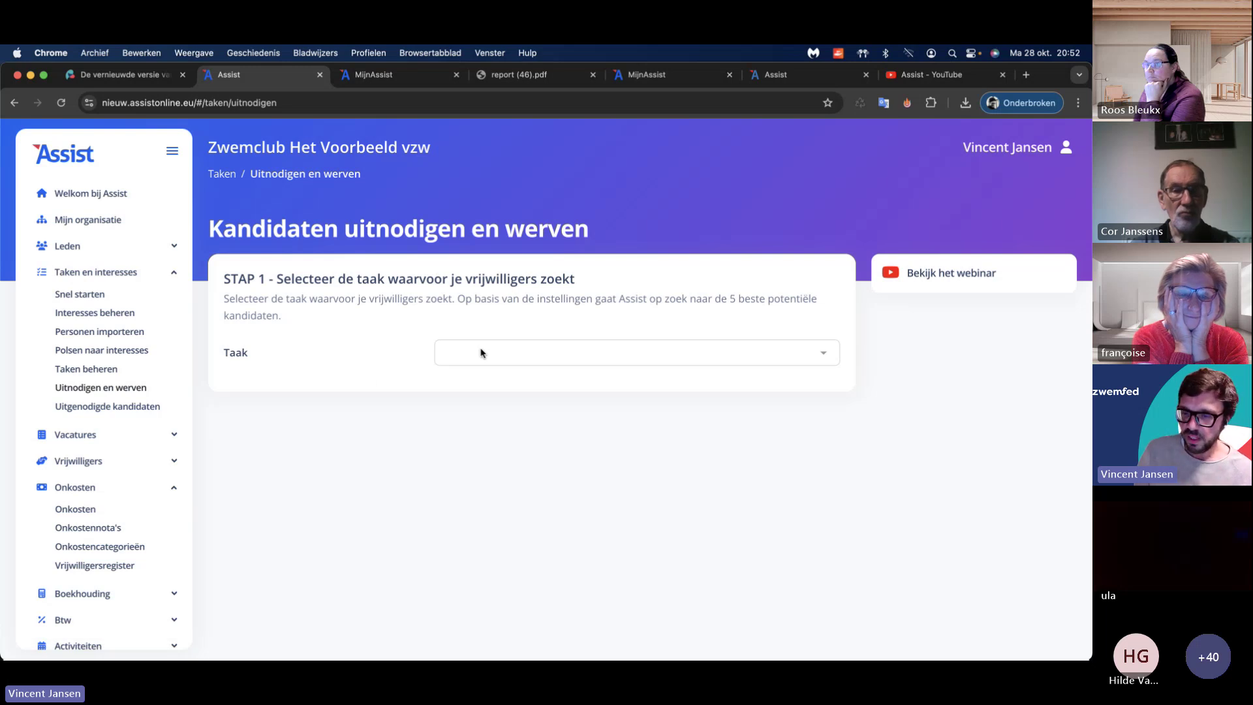
# Step: Choose Kleedkamers schilderen as the task and scroll to the two suggested candidates in STAP 2
pyautogui.click(482, 353)
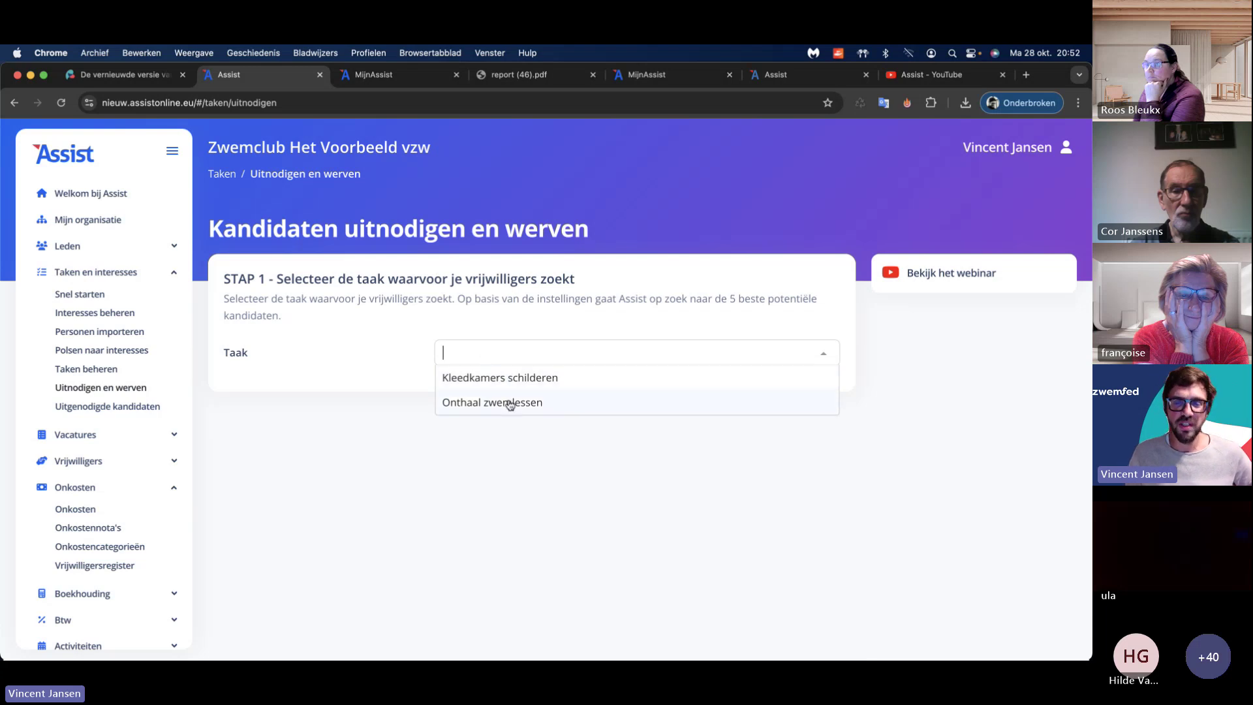
pyautogui.click(508, 378)
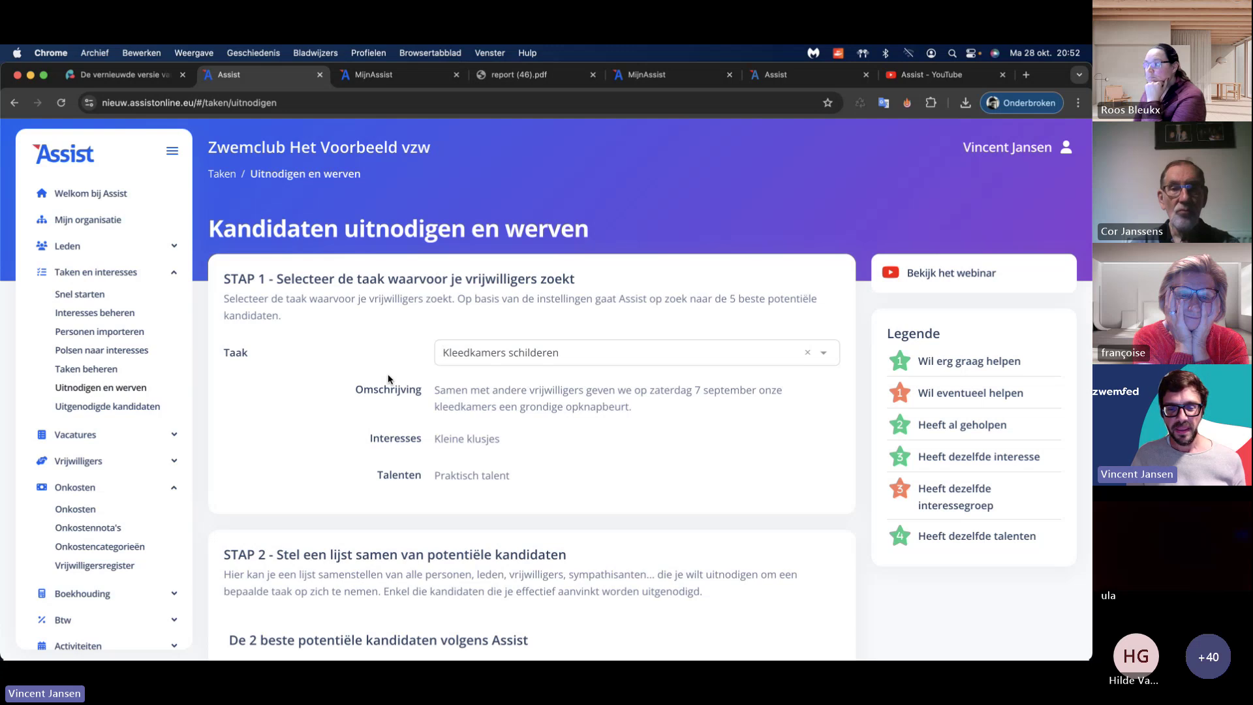
pyautogui.scroll(-5, 388, 379)
pyautogui.scroll(-1, 387, 379)
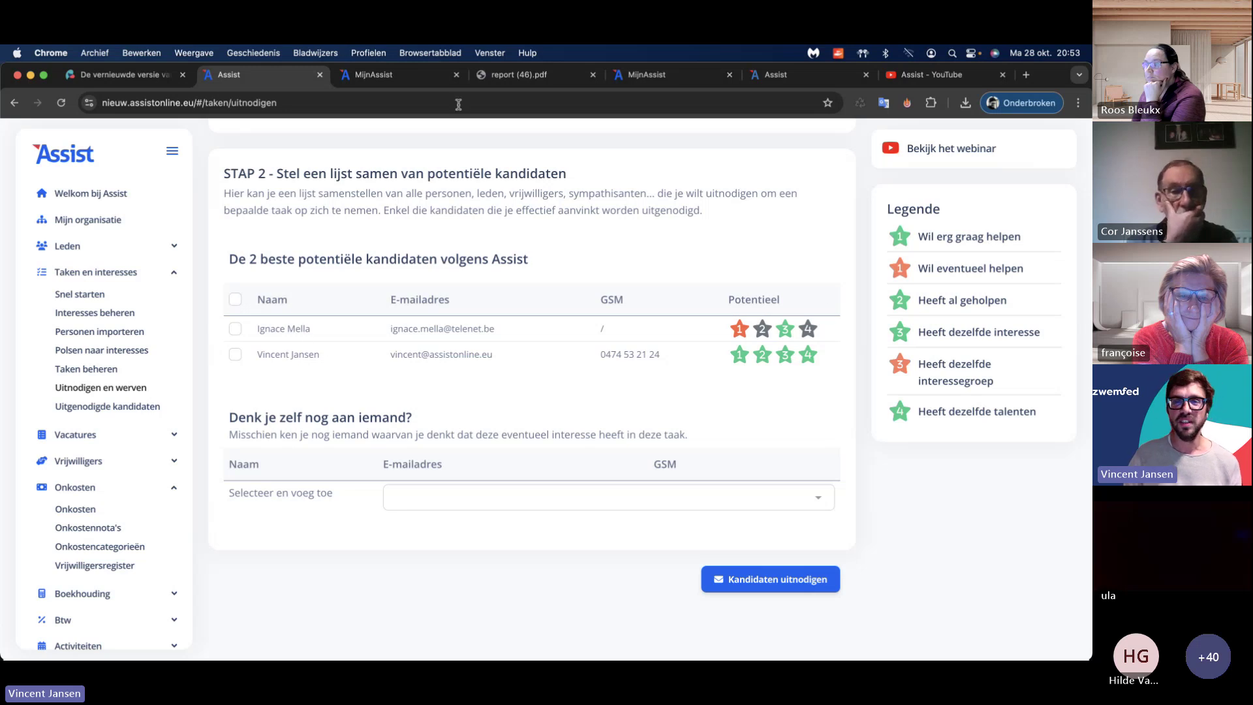
# Step: In MijnAssist, answer that the member might possibly help, then check Assist's suggested candidates
pyautogui.click(396, 75)
pyautogui.click(445, 354)
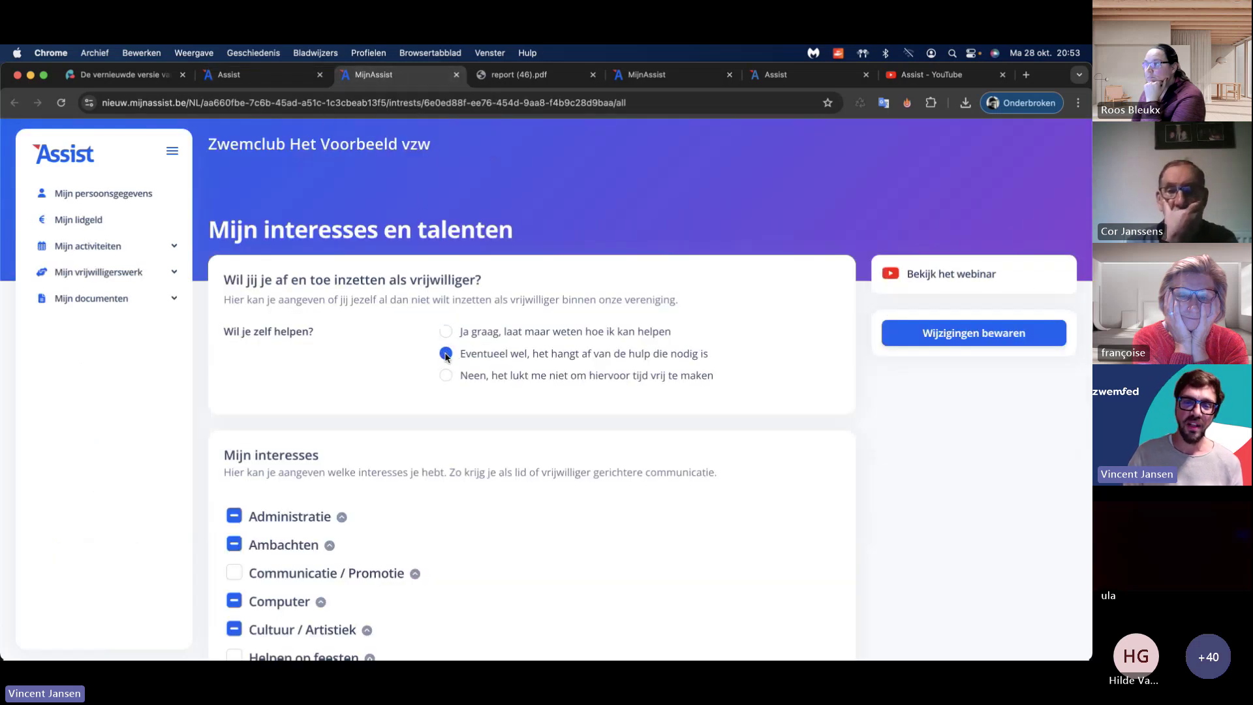
pyautogui.click(283, 72)
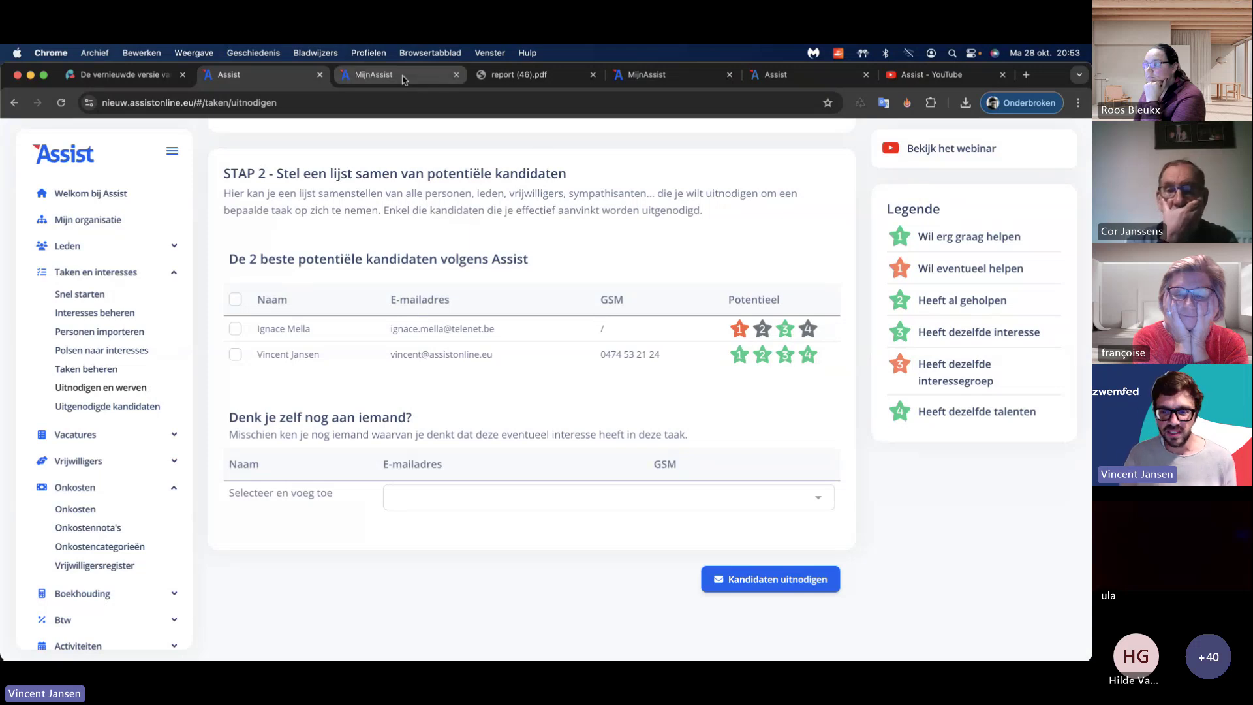
pyautogui.scroll(5, 489, 338)
pyautogui.scroll(1, 489, 338)
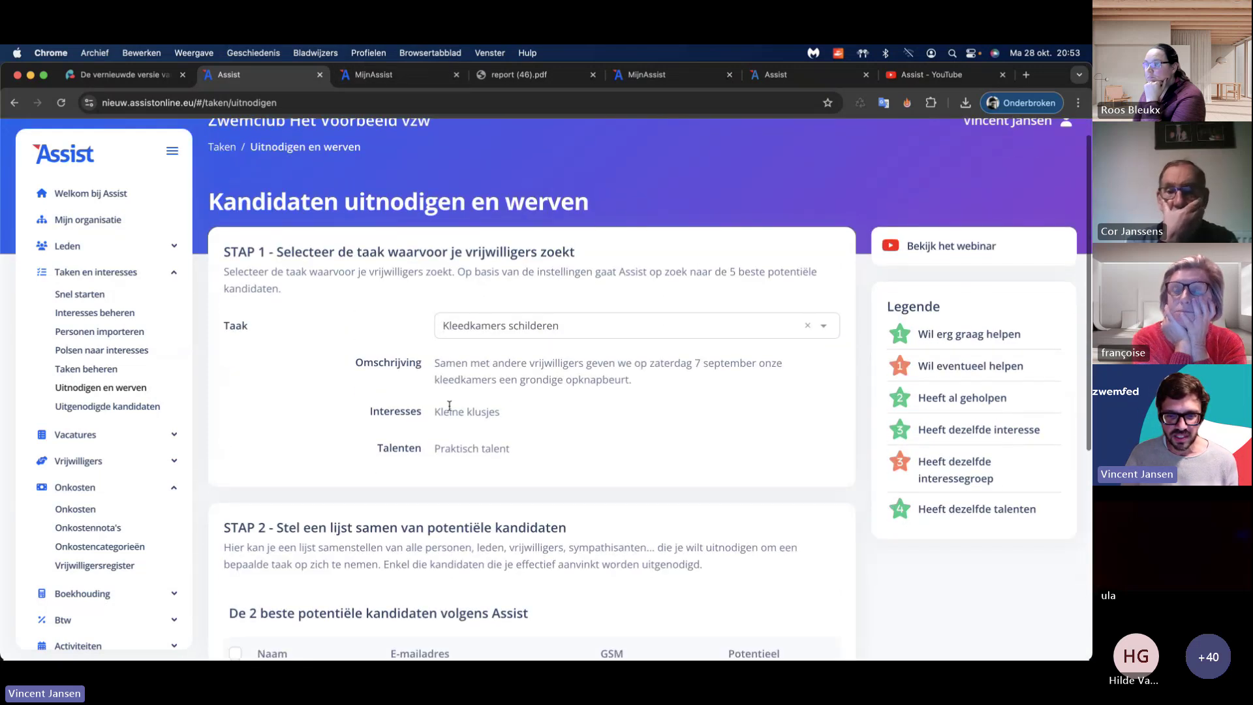
# Step: Untick Kleine klusjes in the member's interests and return to Assist's invite page to reload it
pyautogui.click(370, 77)
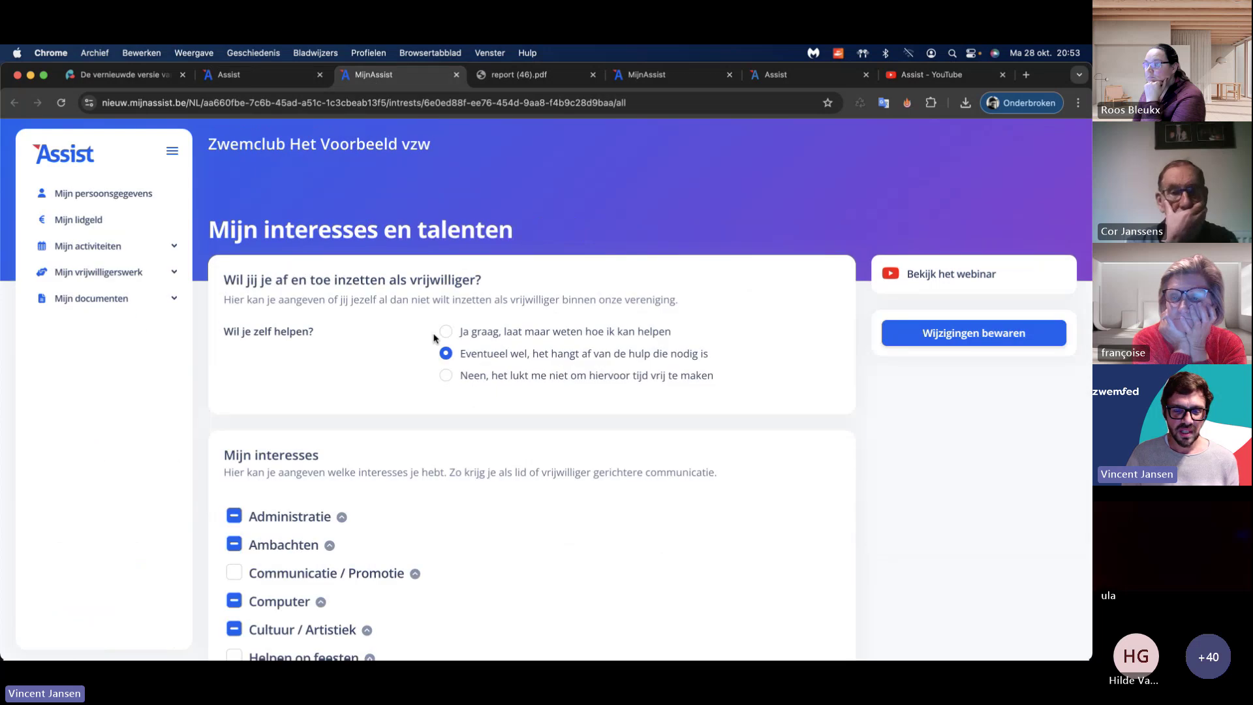
pyautogui.scroll(-15, 434, 335)
pyautogui.scroll(6, 433, 336)
pyautogui.click(272, 262)
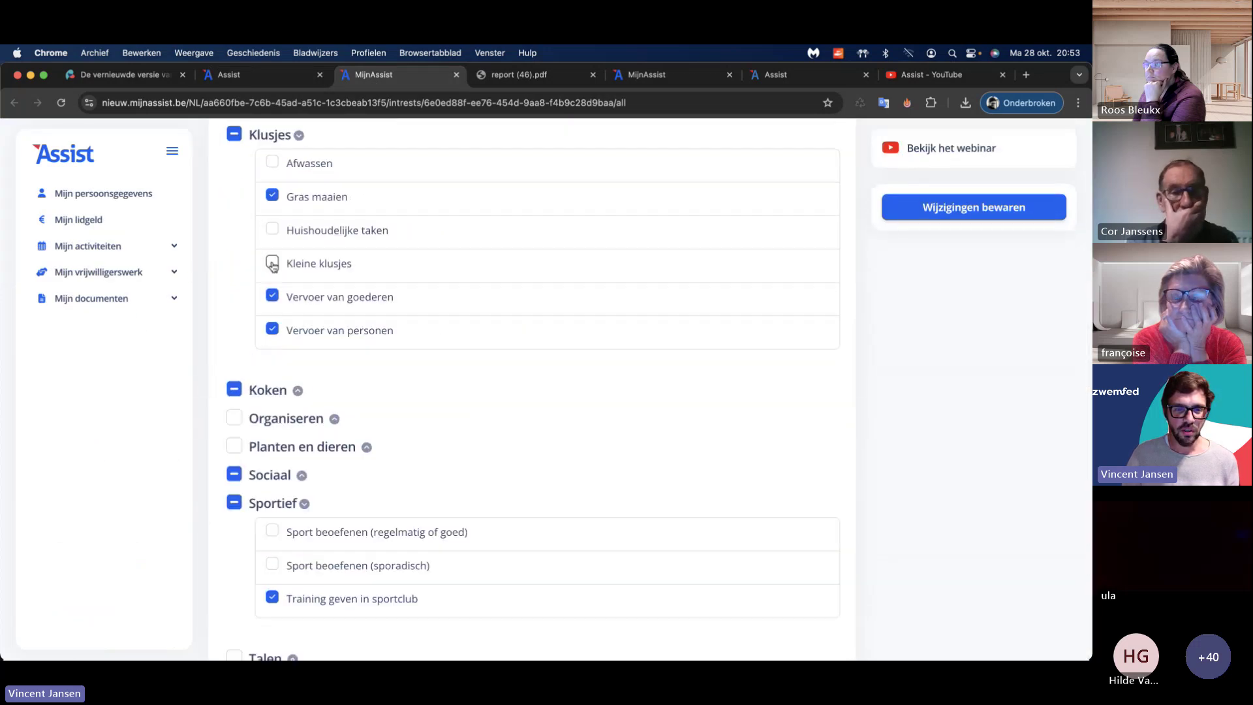
pyautogui.scroll(2, 281, 274)
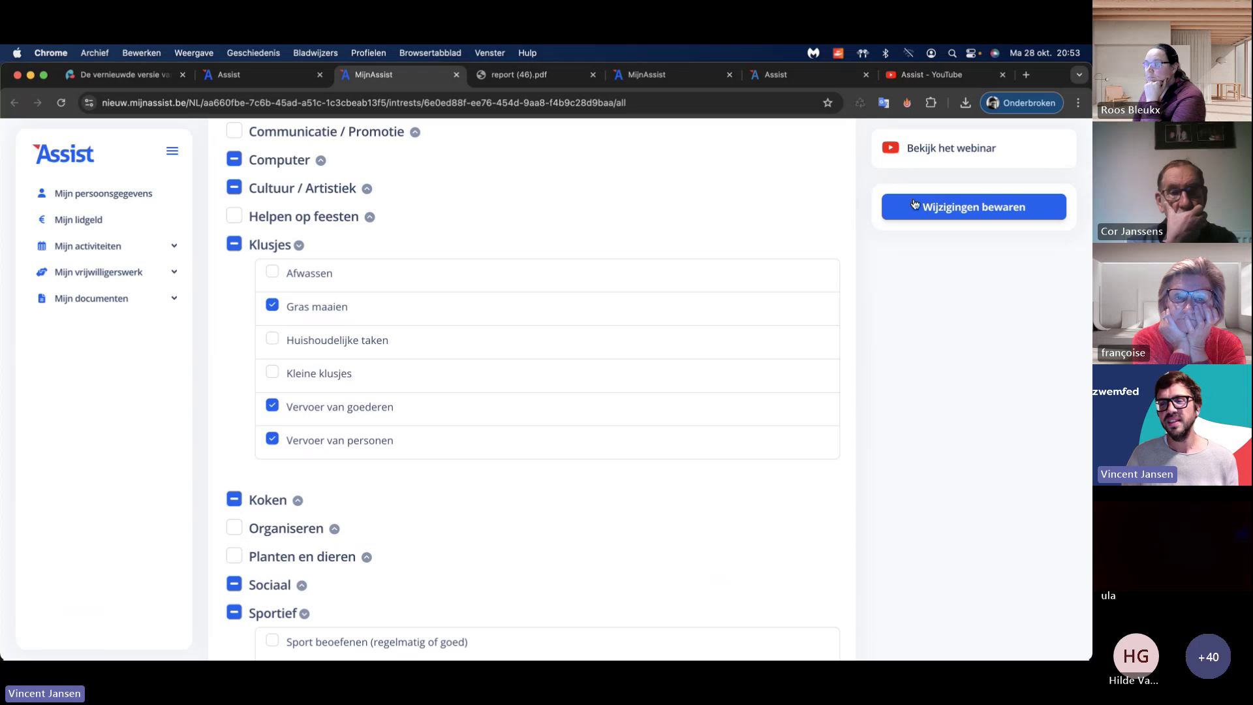
pyautogui.hotkey('ctrl', 'shift', 'Tab')
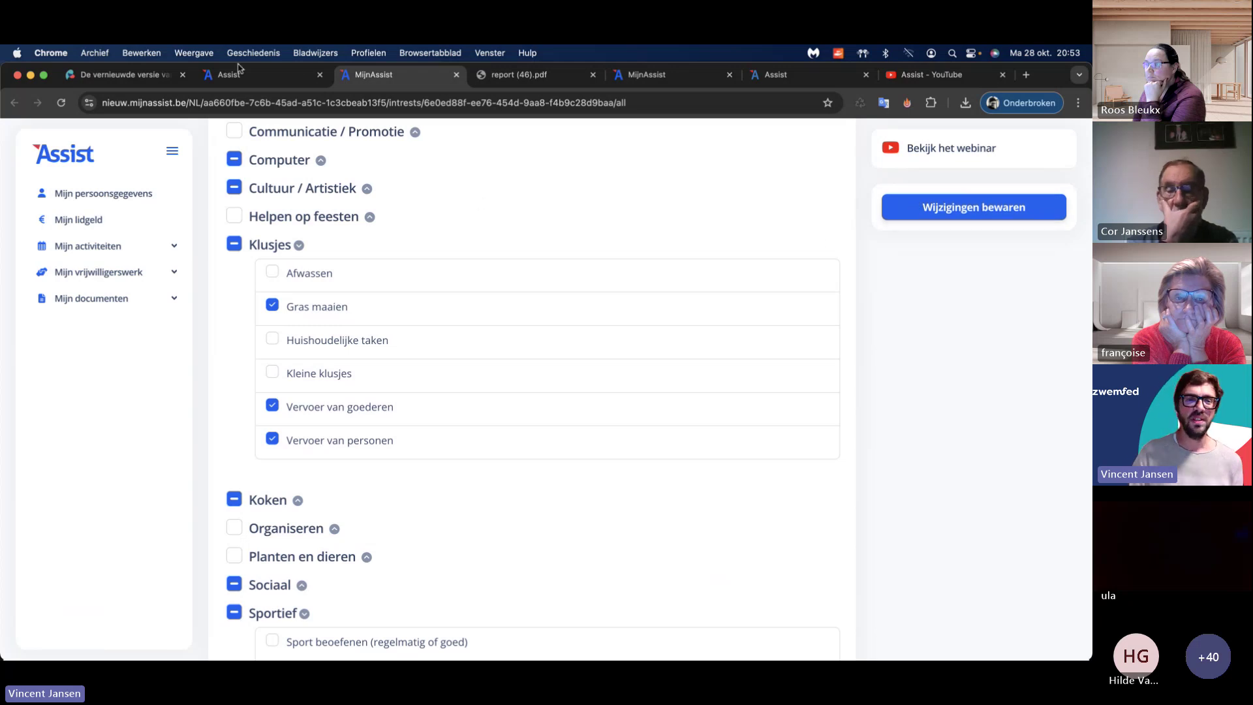
pyautogui.click(395, 103)
# Step: Reload the invite page, choose Kleedkamers schilderen and tick both suggested candidates
pyautogui.press('Return')
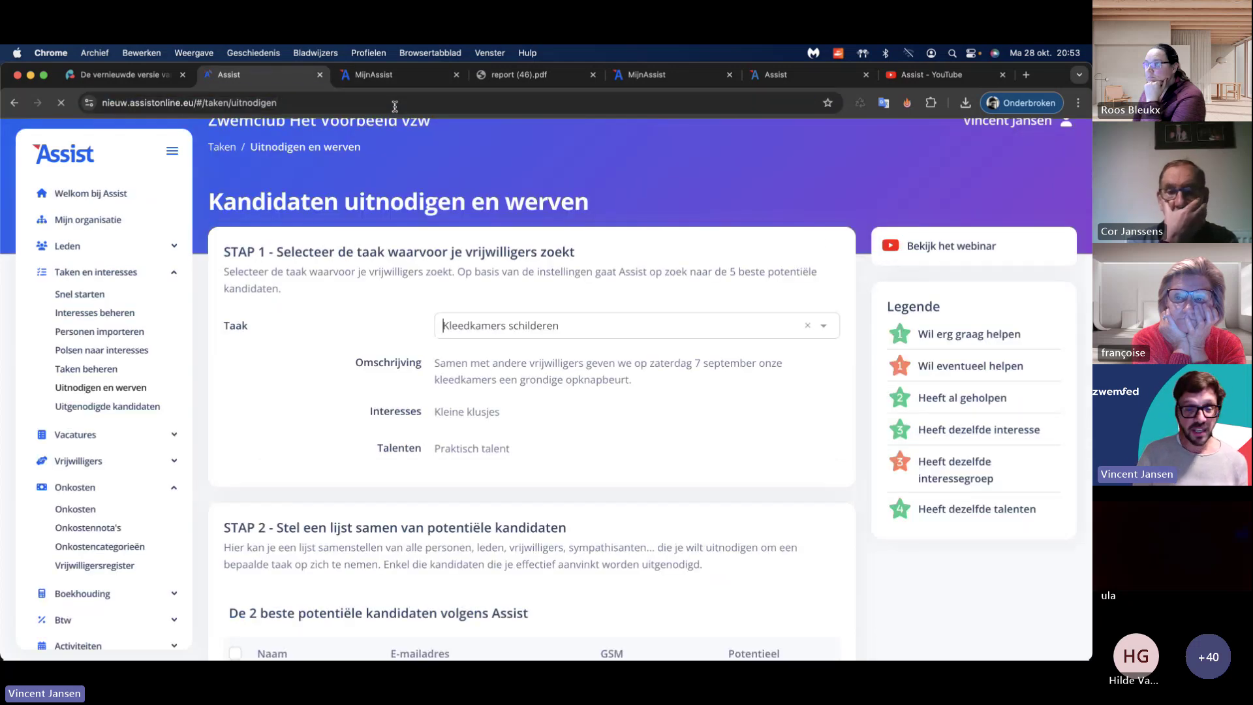
pyautogui.click(473, 351)
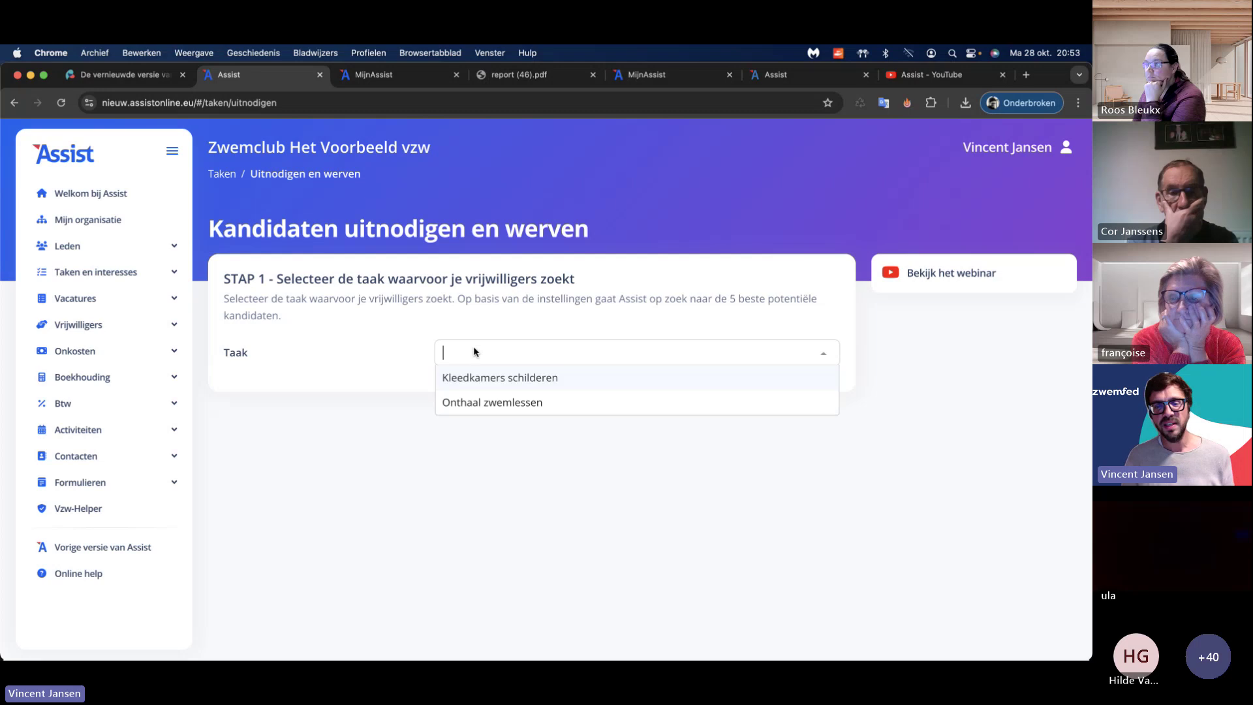
pyautogui.click(503, 385)
pyautogui.scroll(-5, 799, 444)
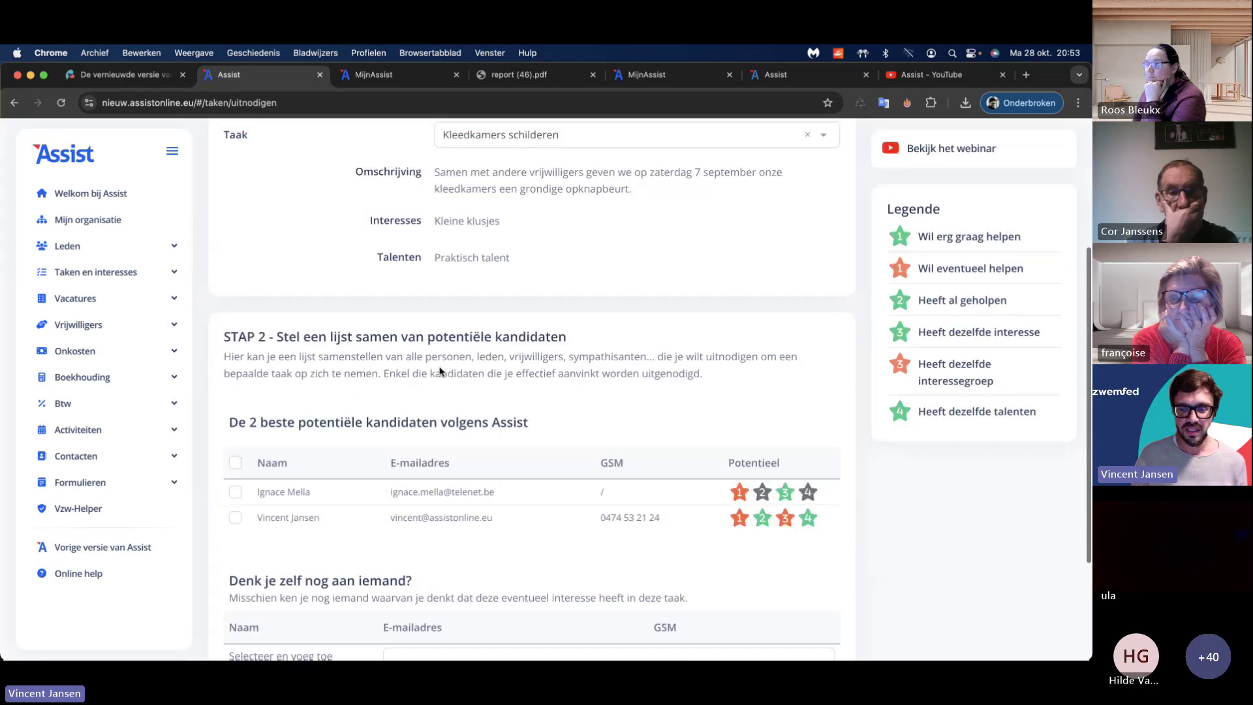
pyautogui.scroll(-1, 718, 434)
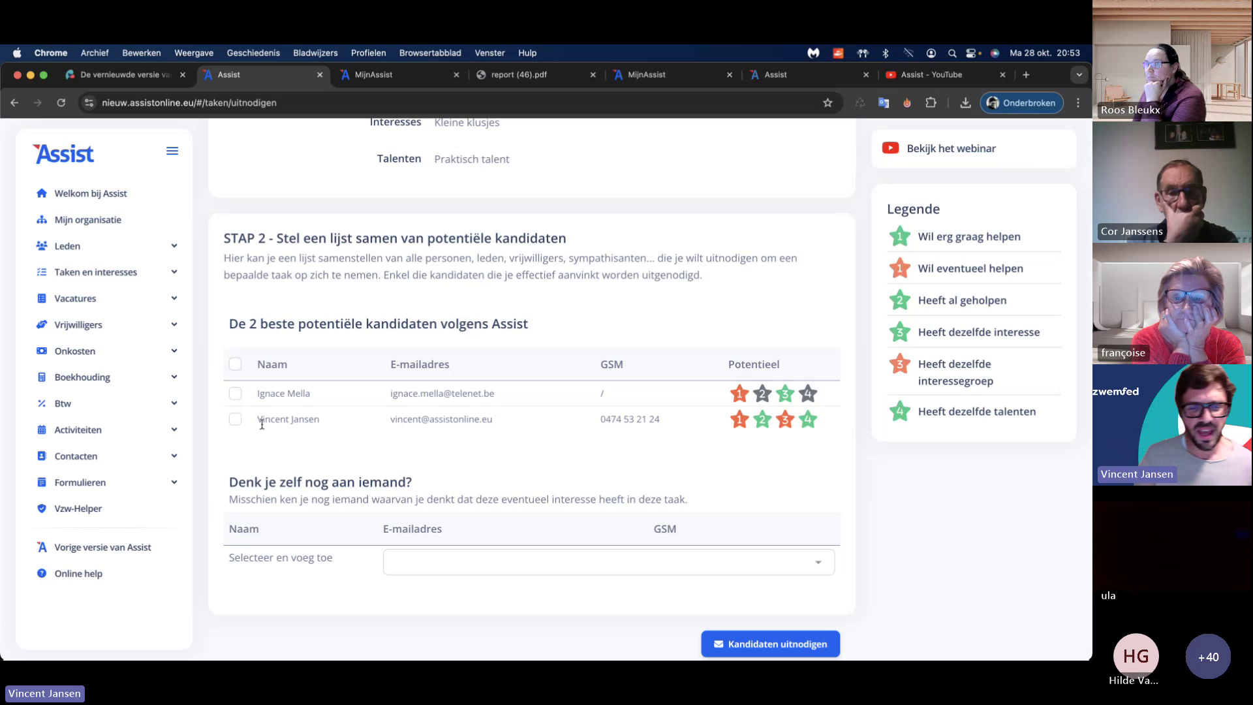
pyautogui.click(236, 419)
pyautogui.click(236, 393)
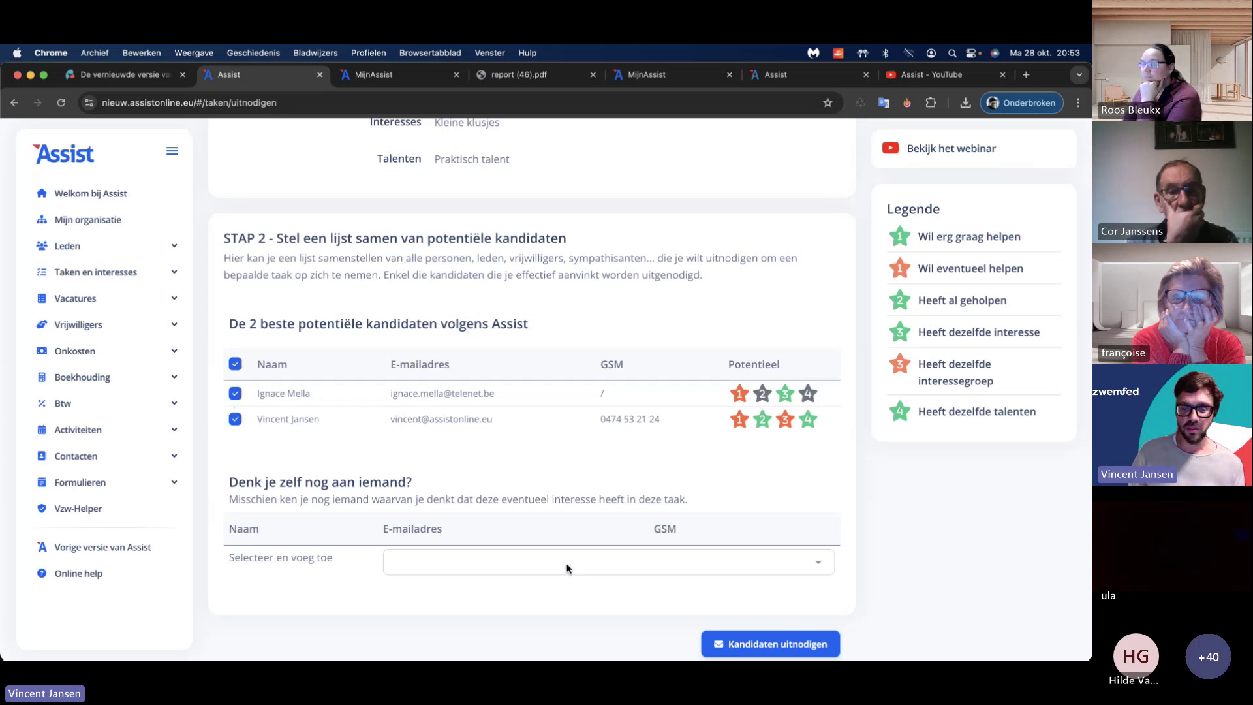
# Step: Add two extra people to the invite list via the 'Selecteer en voeg toe' dropdown
pyautogui.click(567, 568)
pyautogui.click(550, 566)
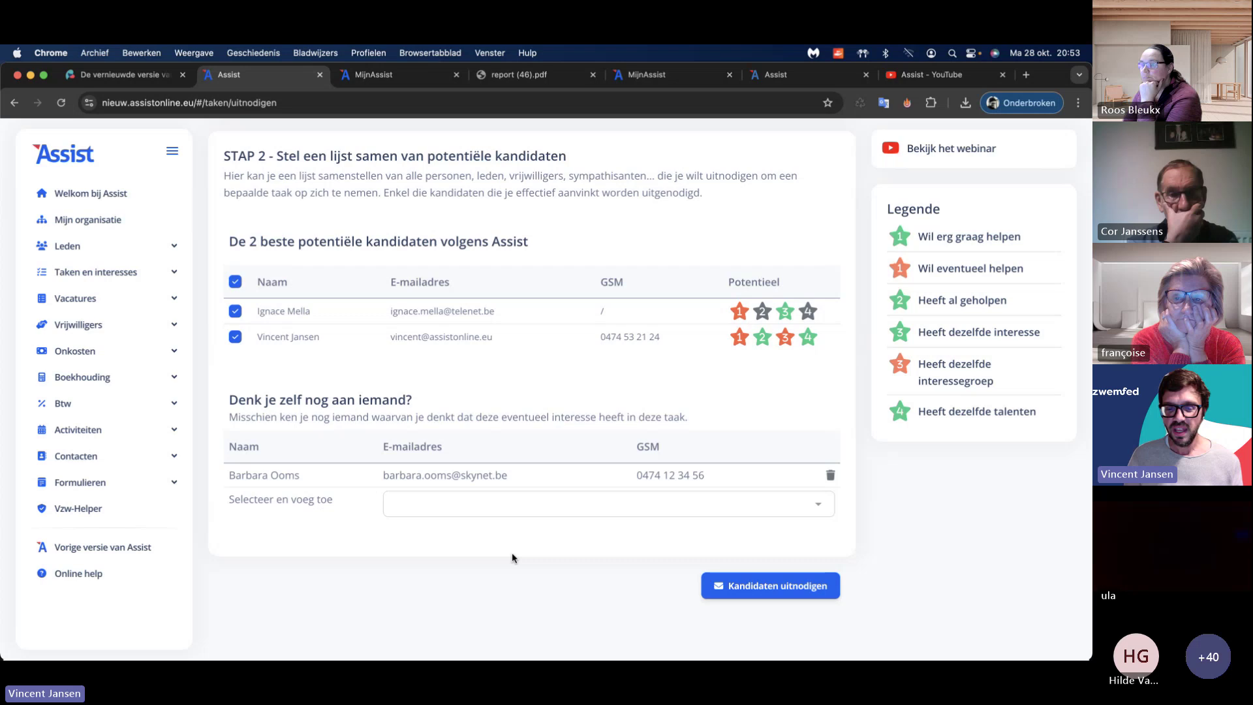
pyautogui.click(522, 511)
pyautogui.click(526, 607)
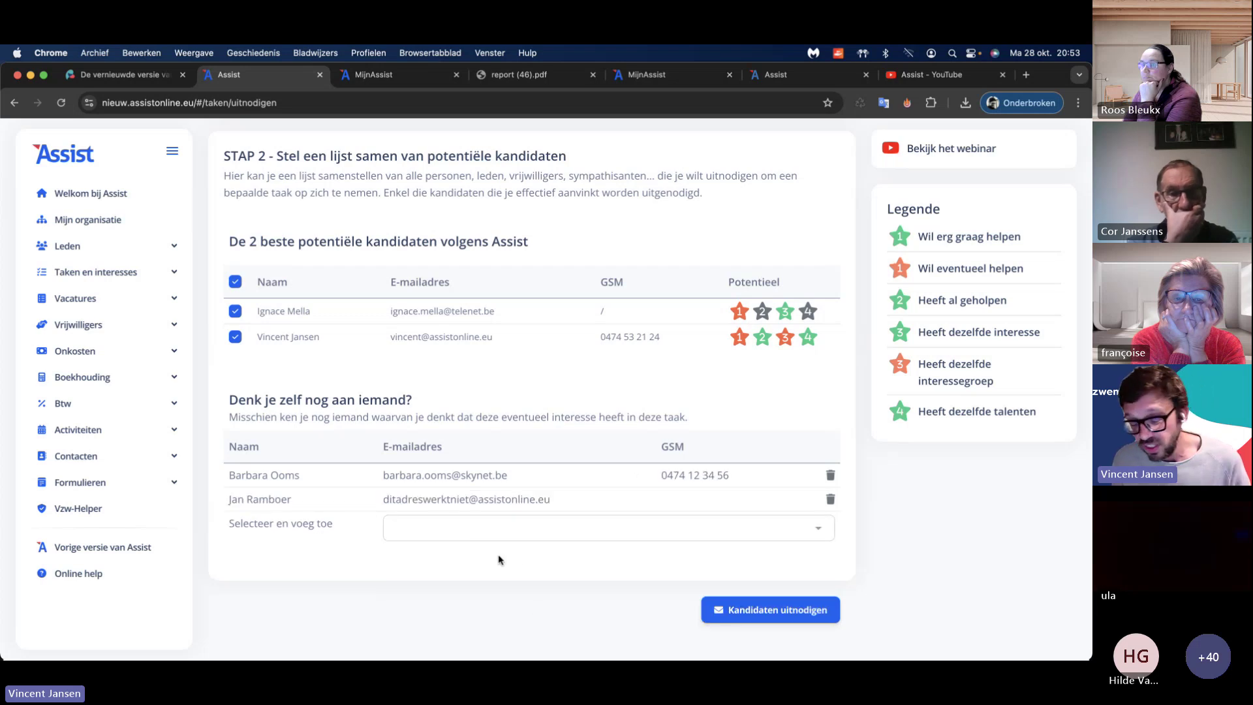
pyautogui.click(801, 609)
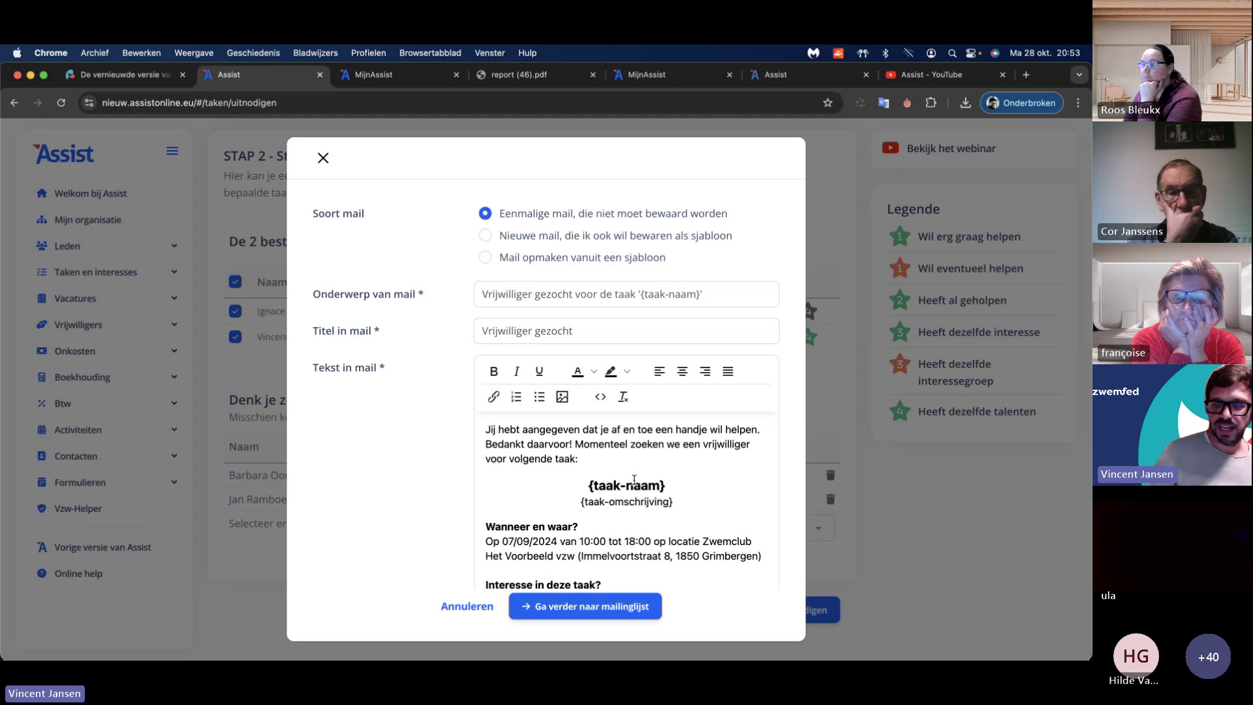
# Step: Try the template mail options, keep Eenmalige mail for 'Vrijwilliger gezocht', and continue to the mailing list
pyautogui.scroll(-3, 632, 463)
pyautogui.scroll(3, 632, 463)
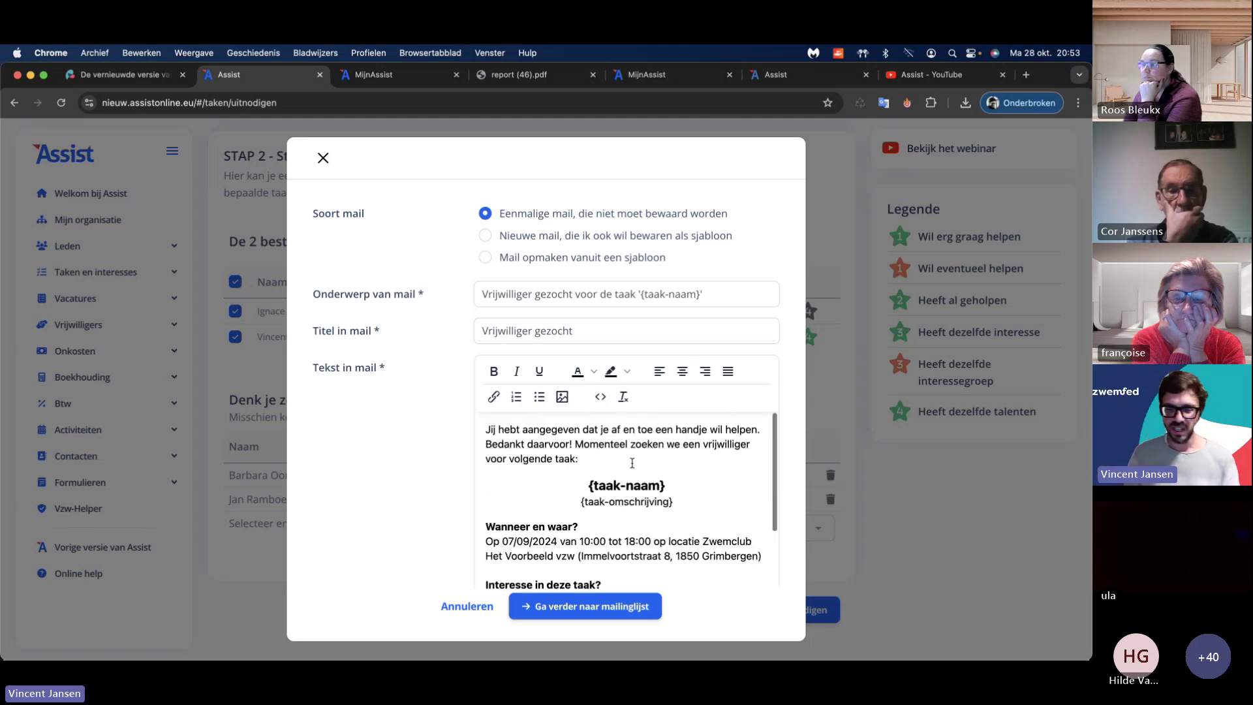
pyautogui.scroll(-3, 633, 462)
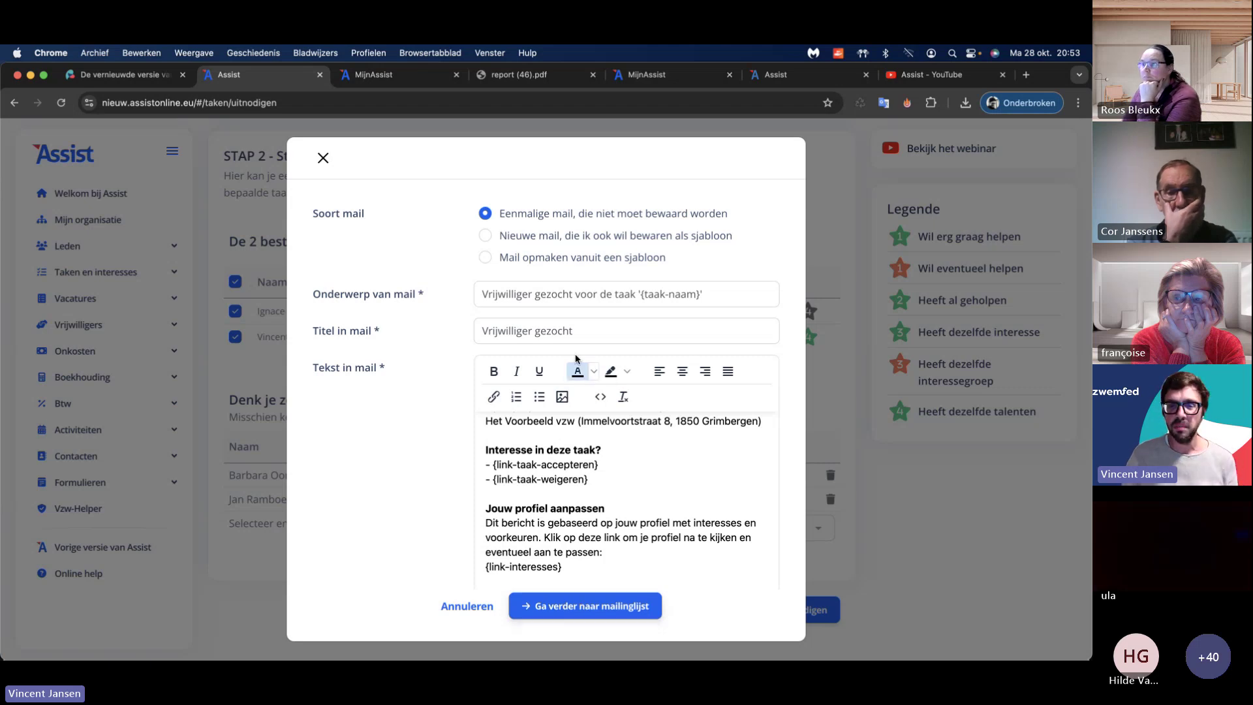
pyautogui.click(484, 236)
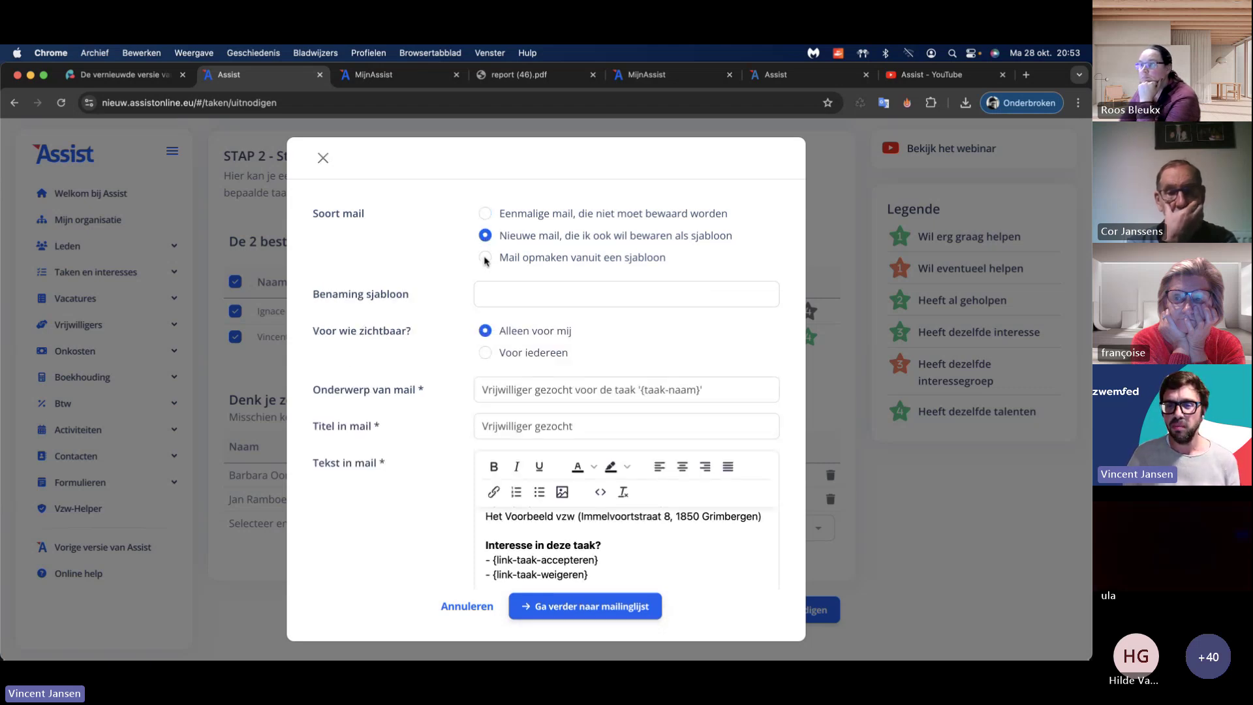
pyautogui.click(485, 258)
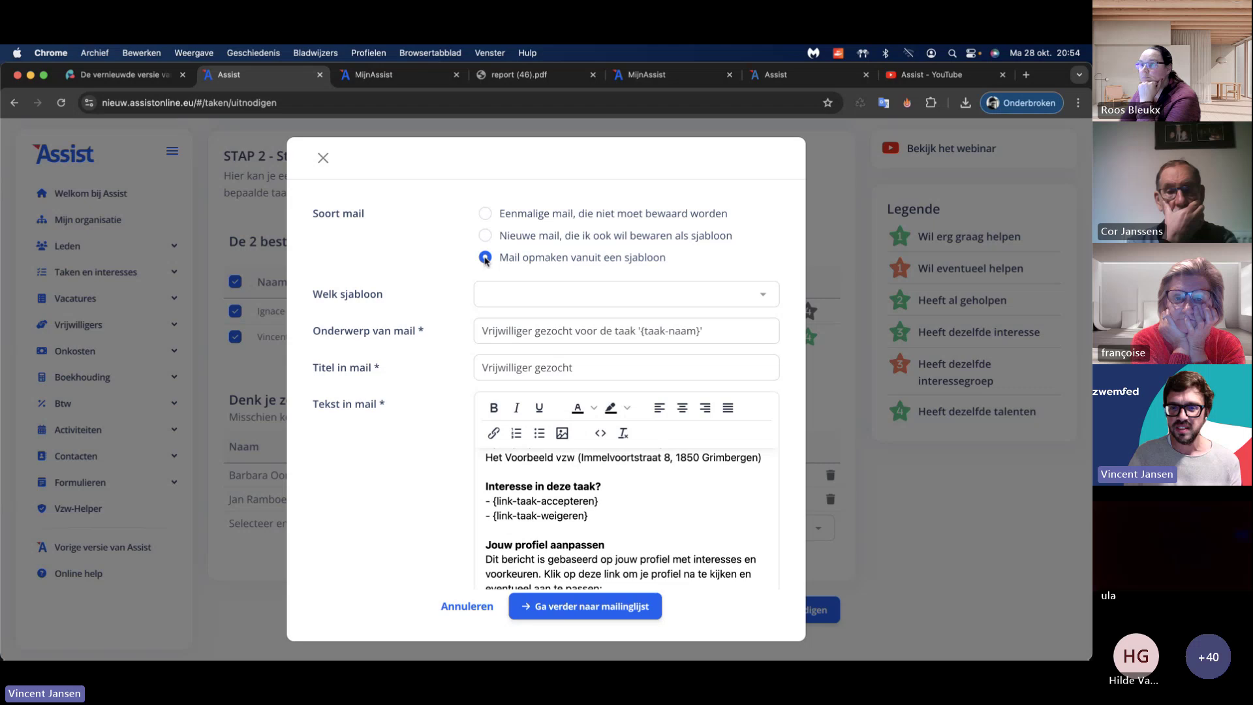
pyautogui.click(485, 214)
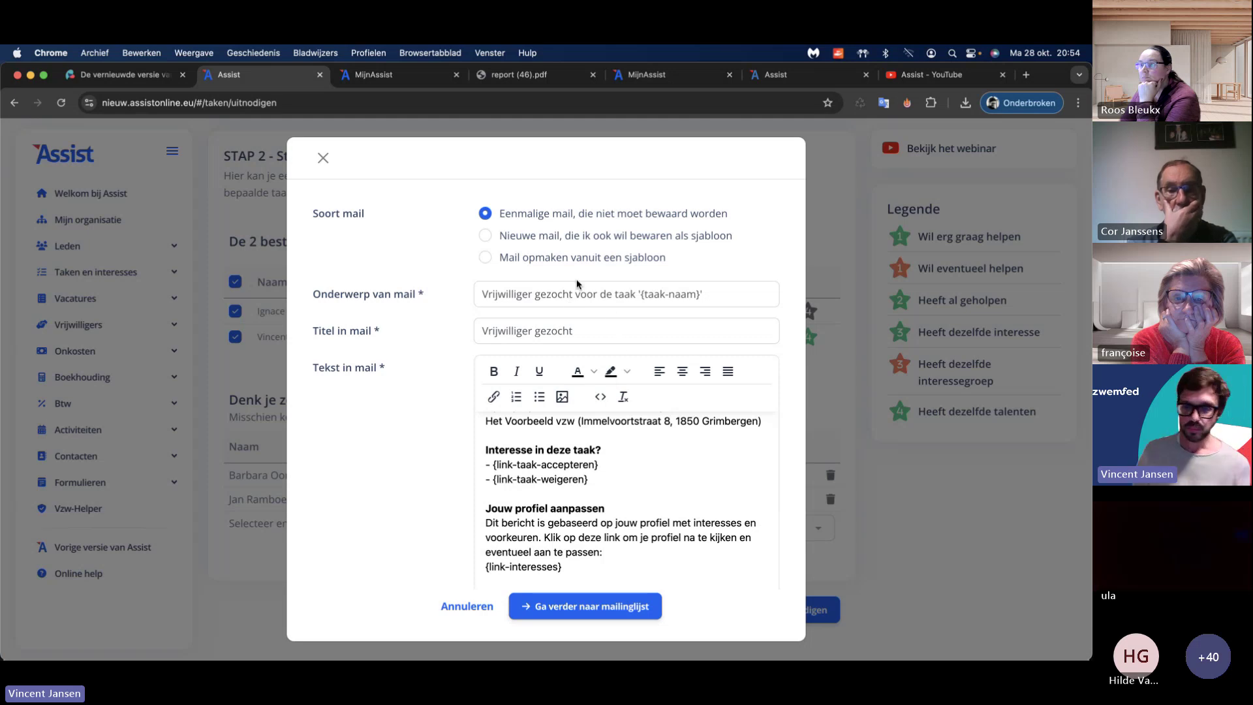
pyautogui.click(581, 607)
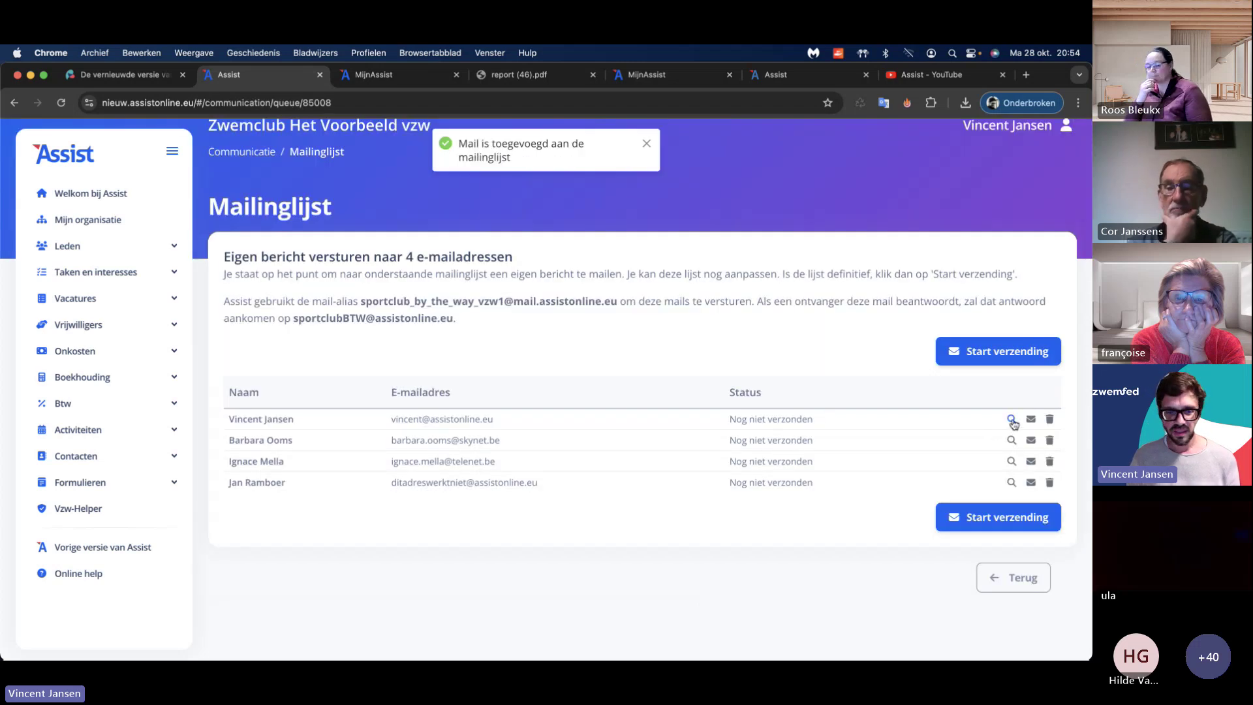
# Step: Preview the first recipient's invitation mail and answer 'Ja, ik stel me kandidaat'
pyautogui.click(1010, 419)
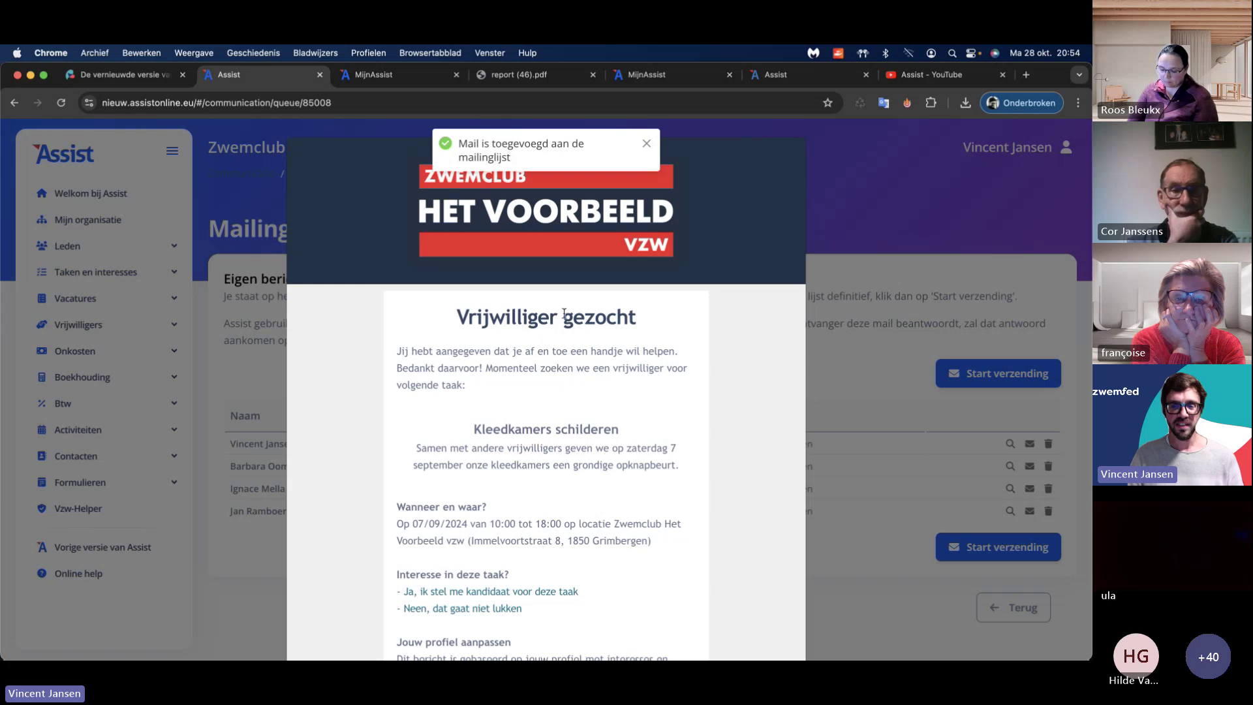
pyautogui.scroll(-2, 562, 422)
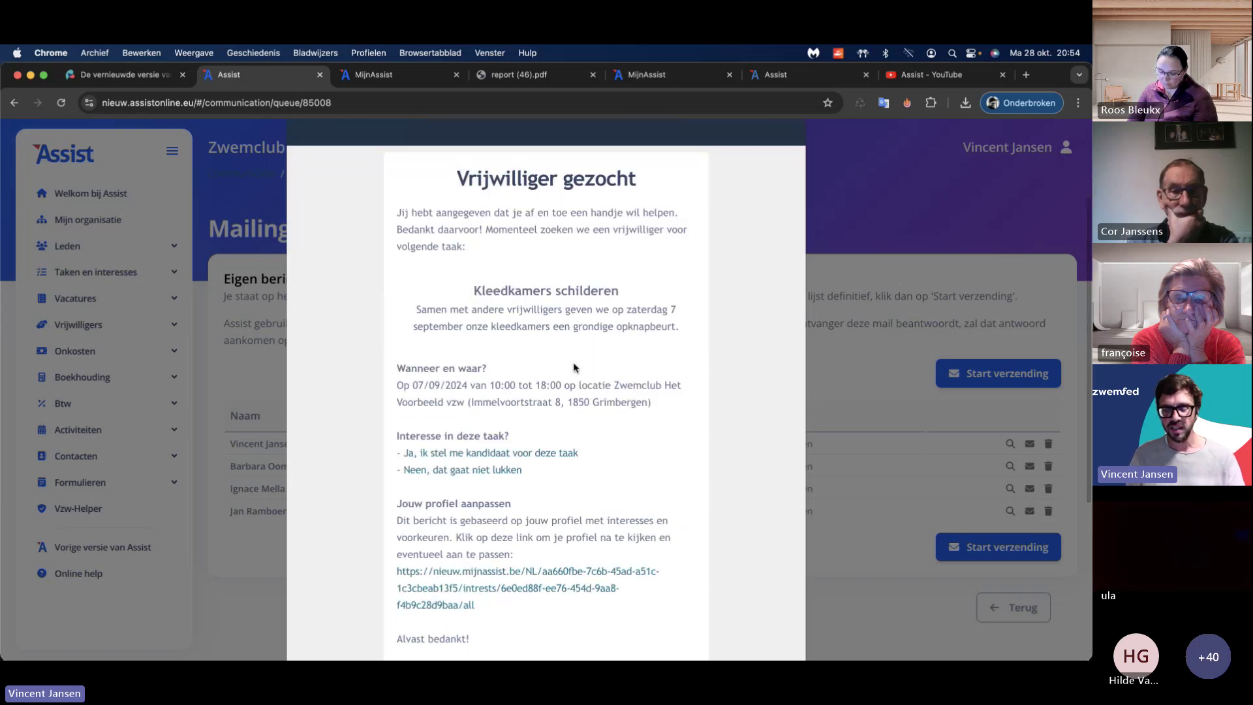
pyautogui.scroll(-2, 572, 365)
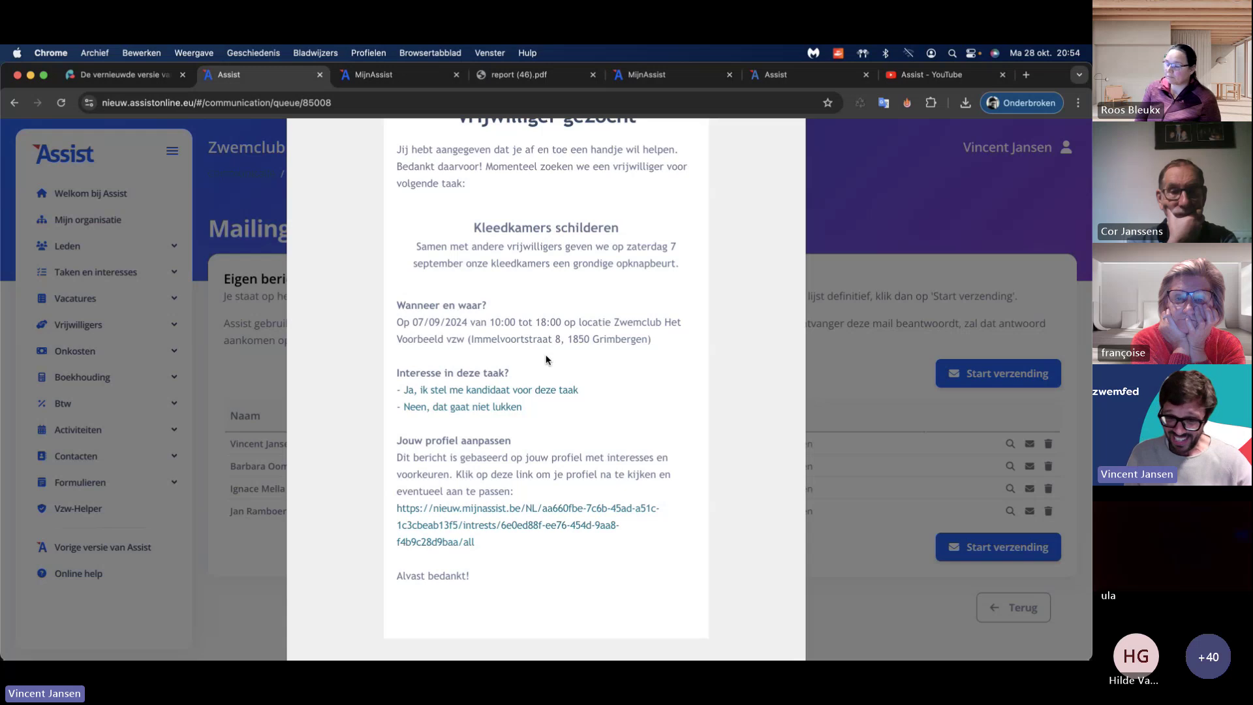
pyautogui.click(541, 391)
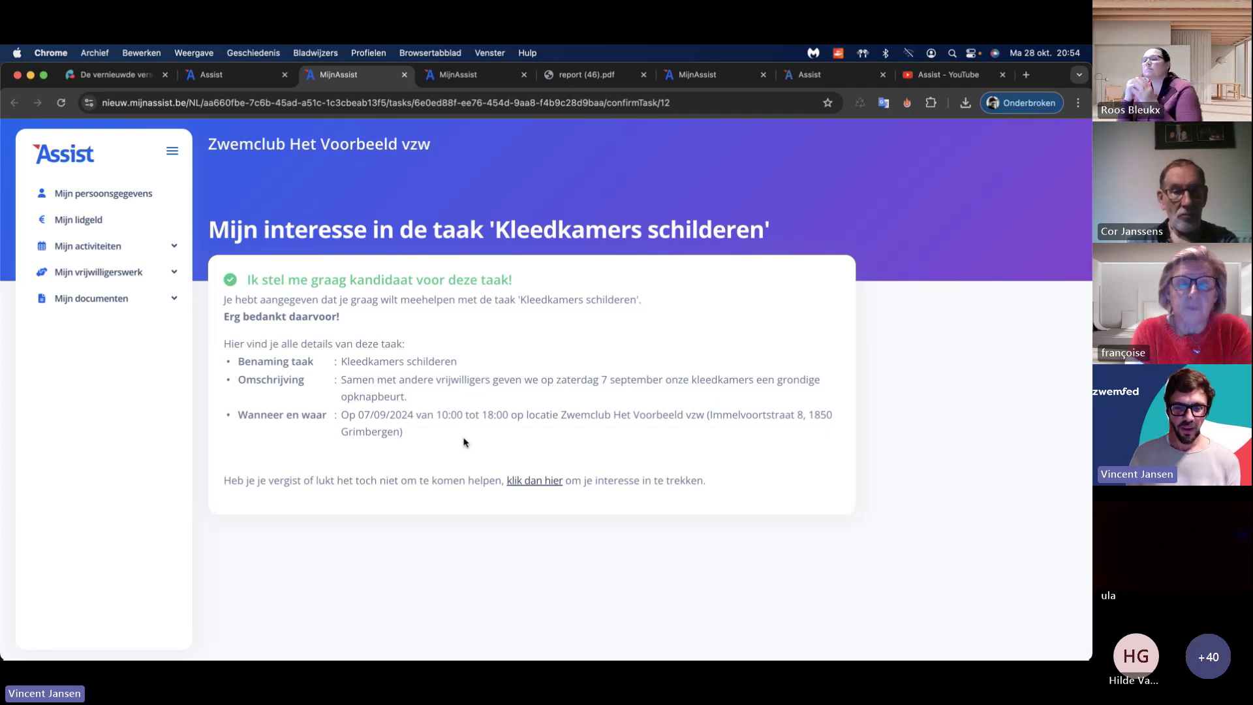
# Step: Withdraw and re-register for Kleedkamers schilderen in MijnAssist, then close the Assist mail preview
pyautogui.click(562, 483)
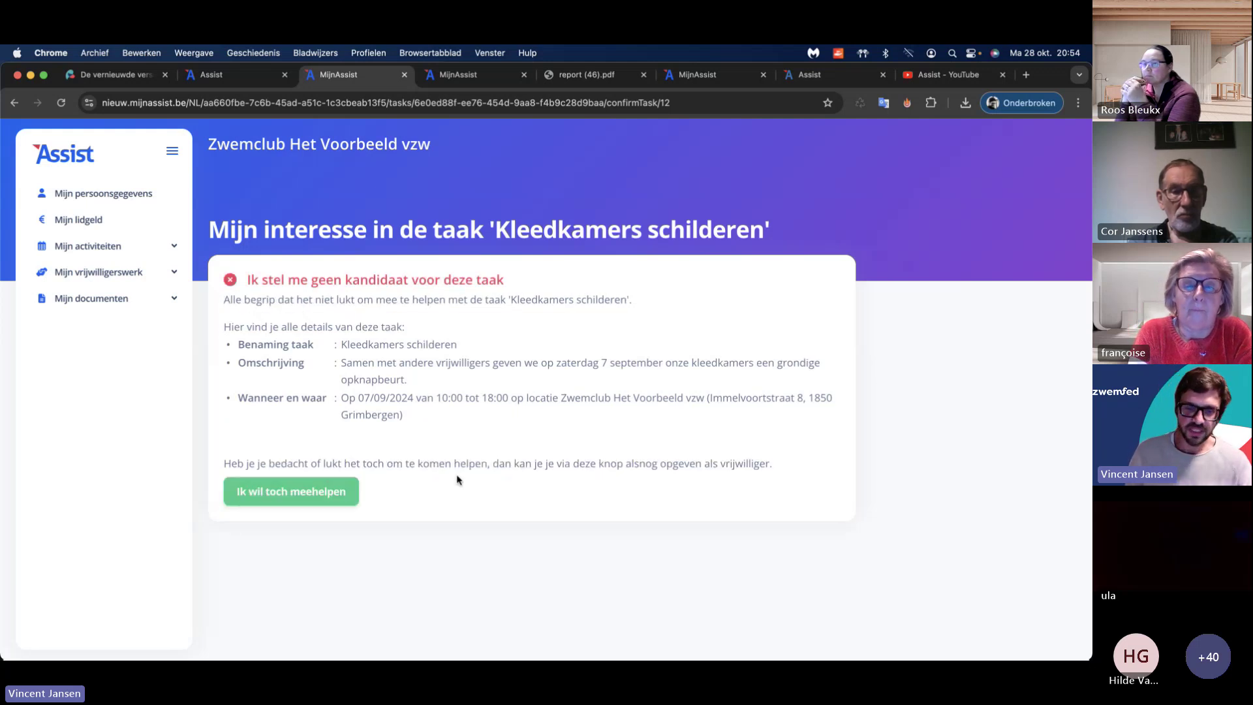
pyautogui.click(318, 496)
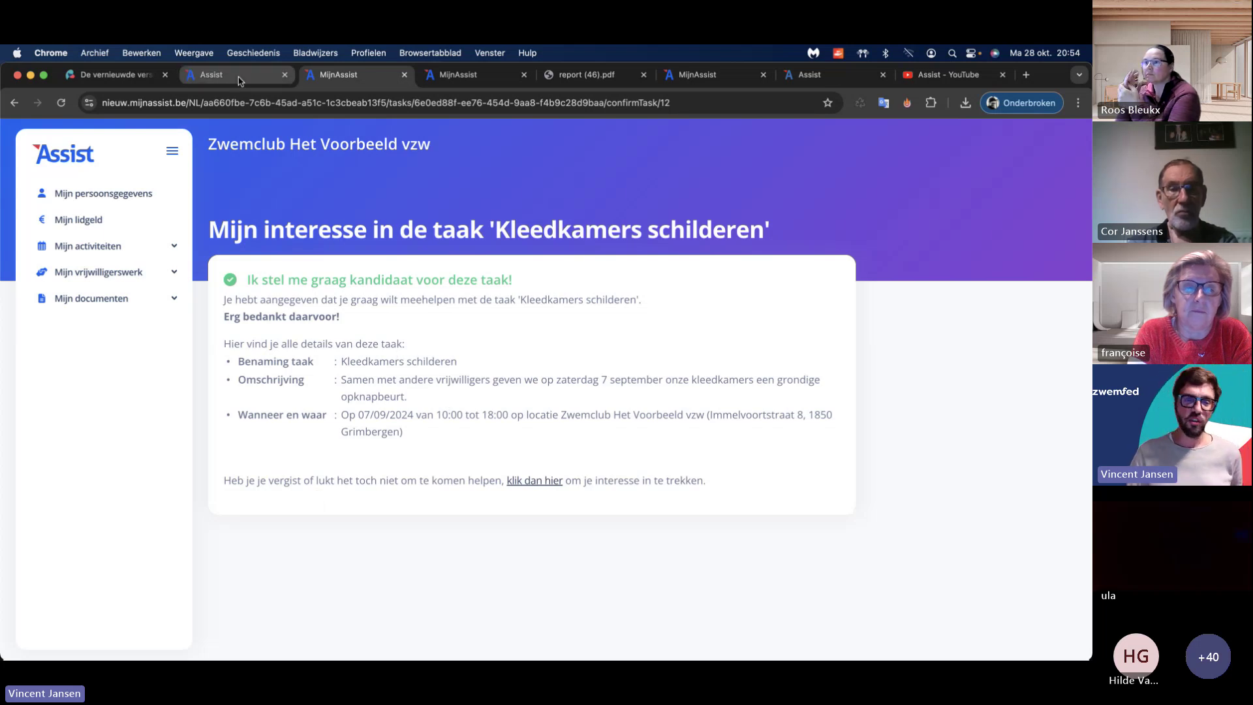
pyautogui.click(215, 74)
pyautogui.click(261, 230)
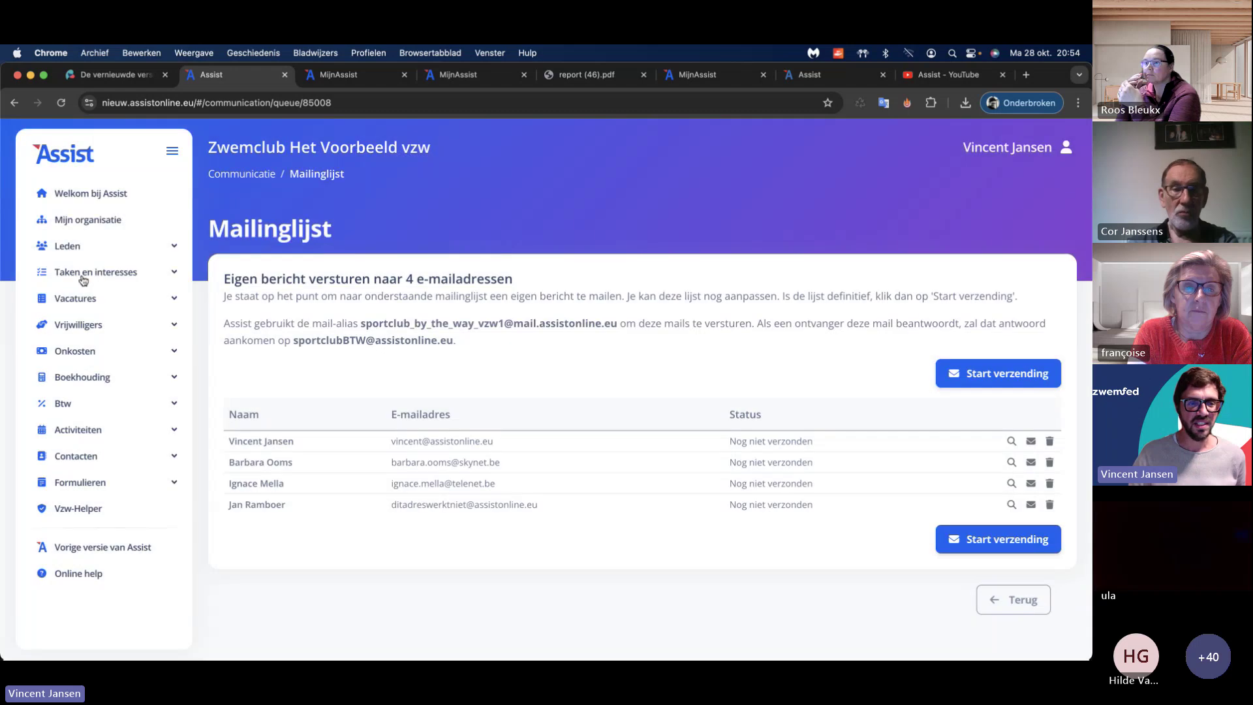
# Step: Open the Kleedkamers schilderen task for editing from Taken en interesses > Taken beheren
pyautogui.click(91, 271)
pyautogui.click(107, 404)
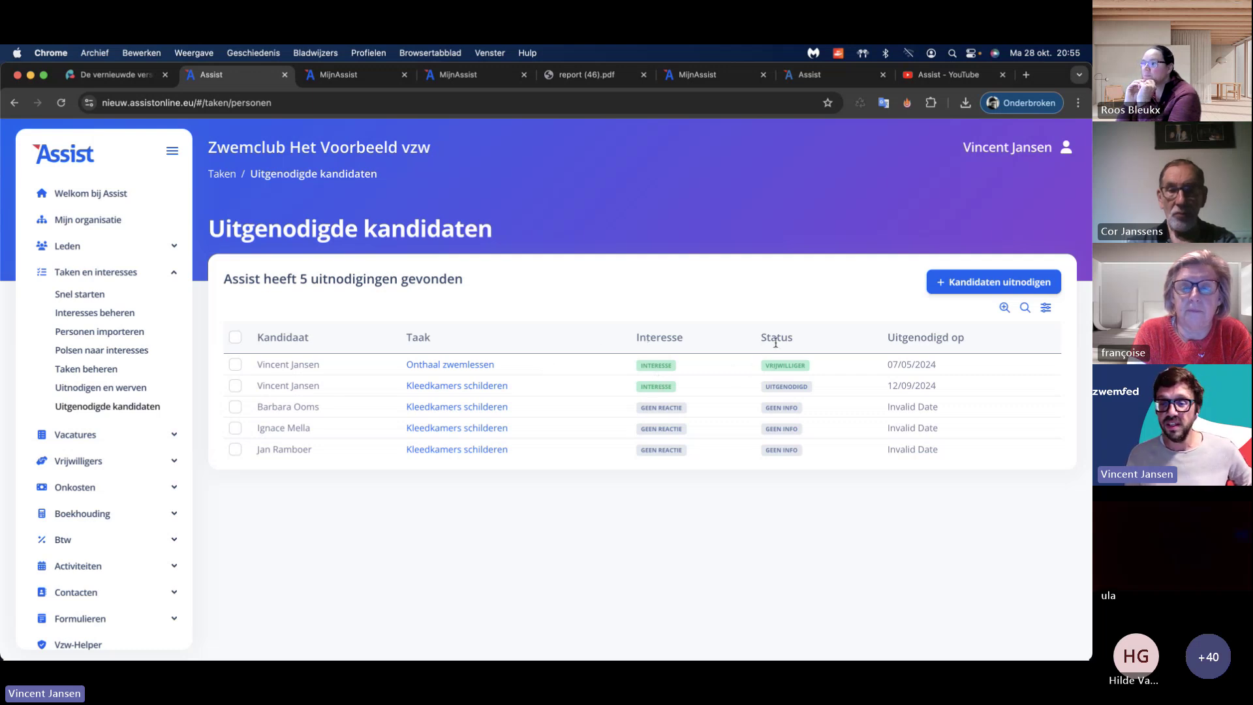
pyautogui.click(111, 369)
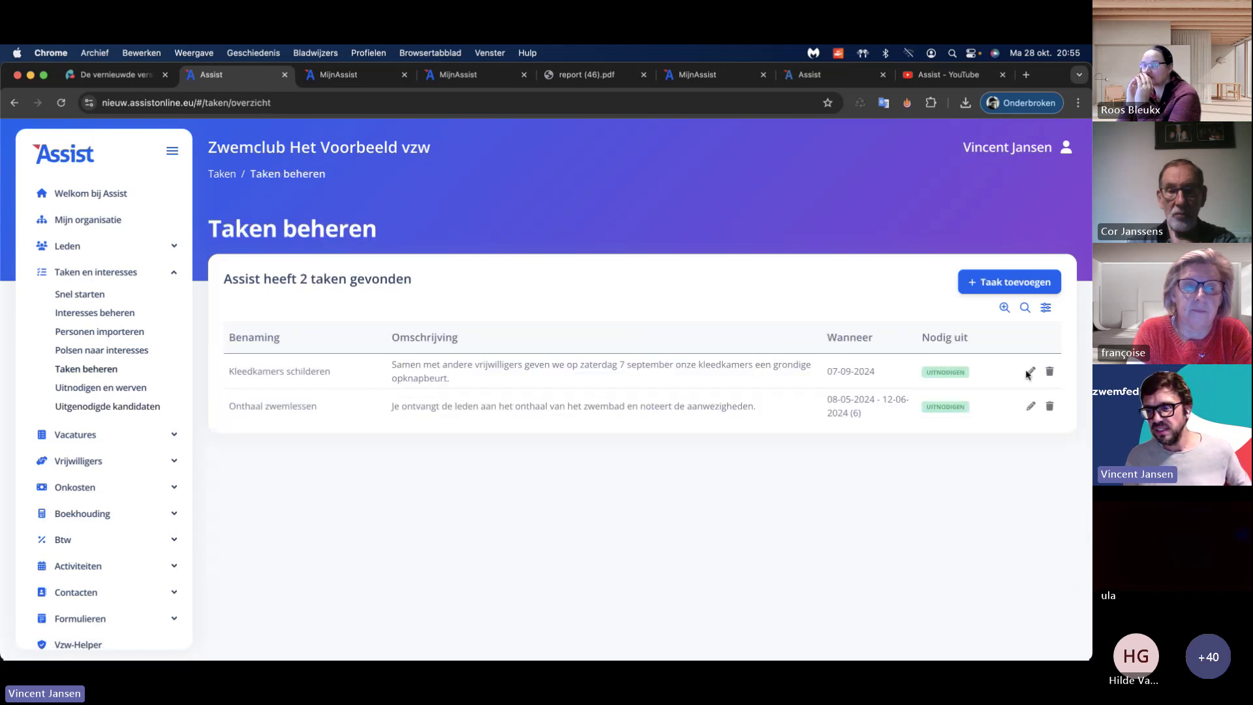
pyautogui.click(1029, 371)
pyautogui.scroll(-10, 496, 375)
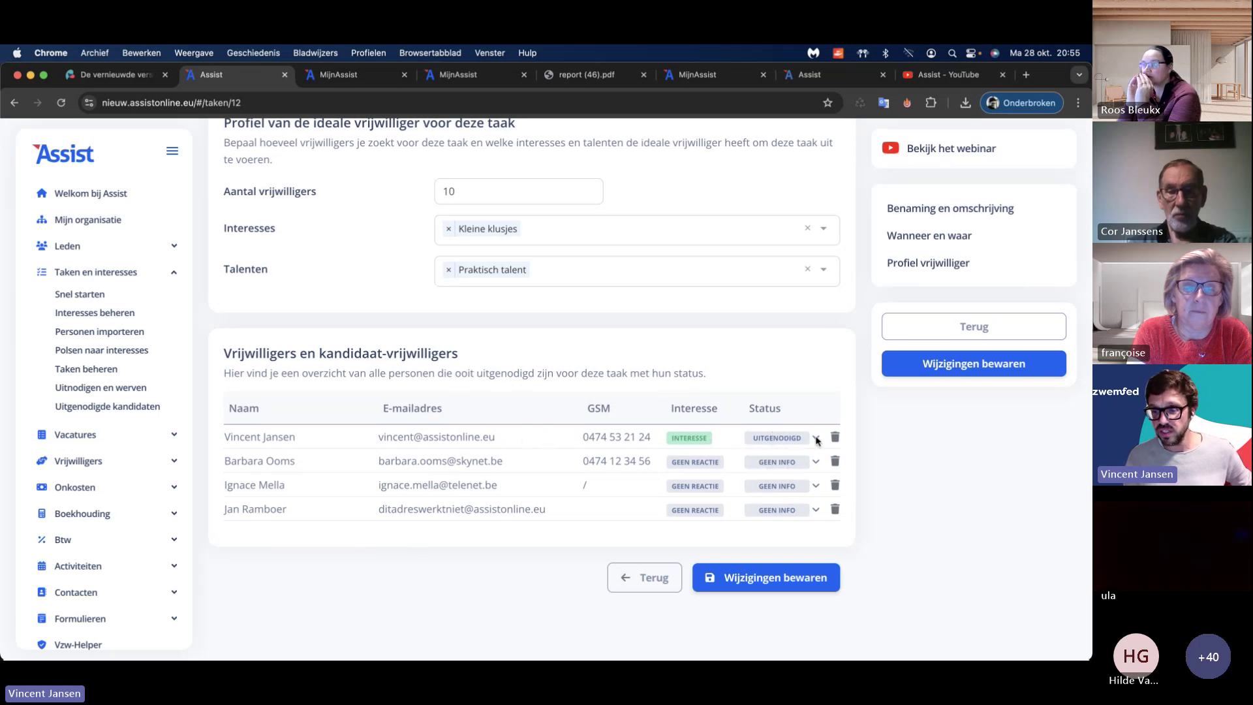
# Step: Set the status of two invited candidates to Vrijwilliger
pyautogui.click(816, 439)
pyautogui.click(797, 509)
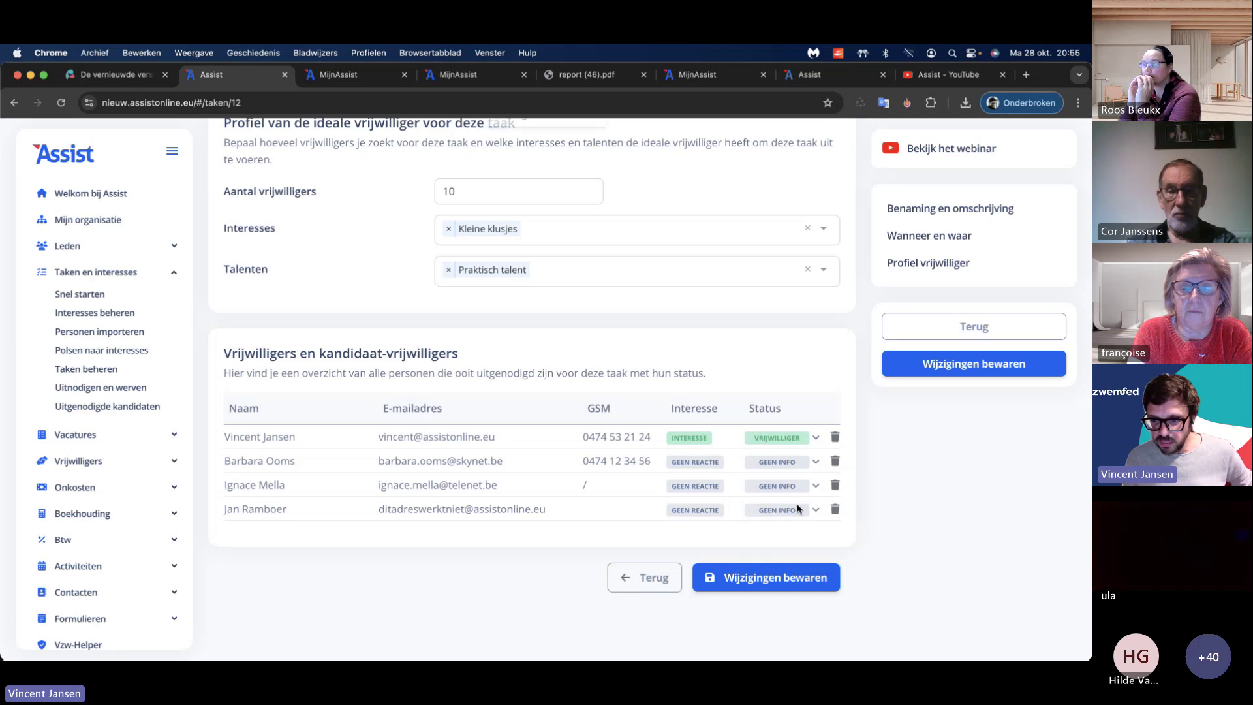
pyautogui.click(791, 511)
pyautogui.click(797, 538)
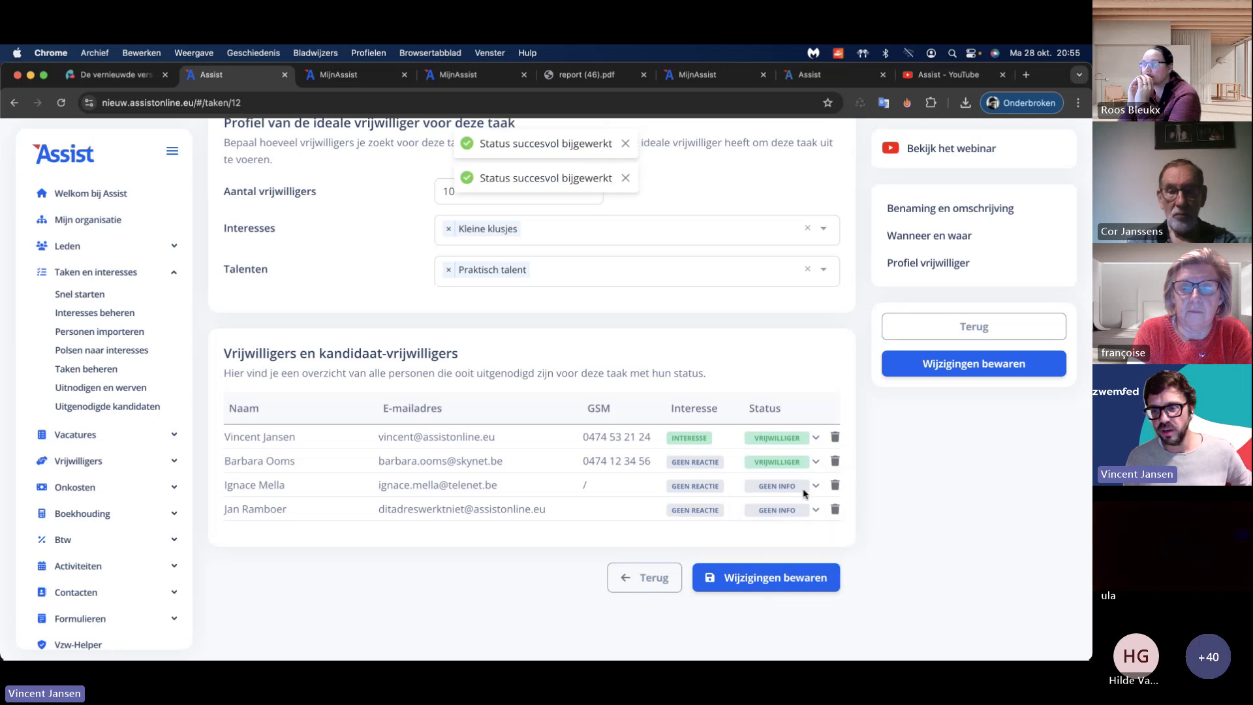